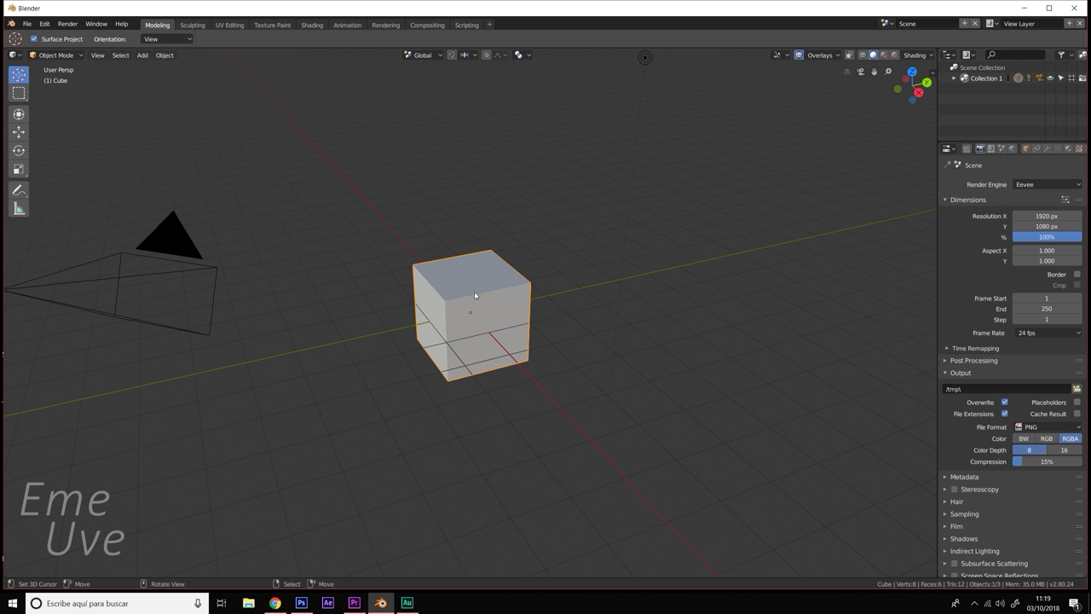
- Raise the default cube 1.2 m along Z with the Move tool
middle_drag(472, 301, 476, 306)
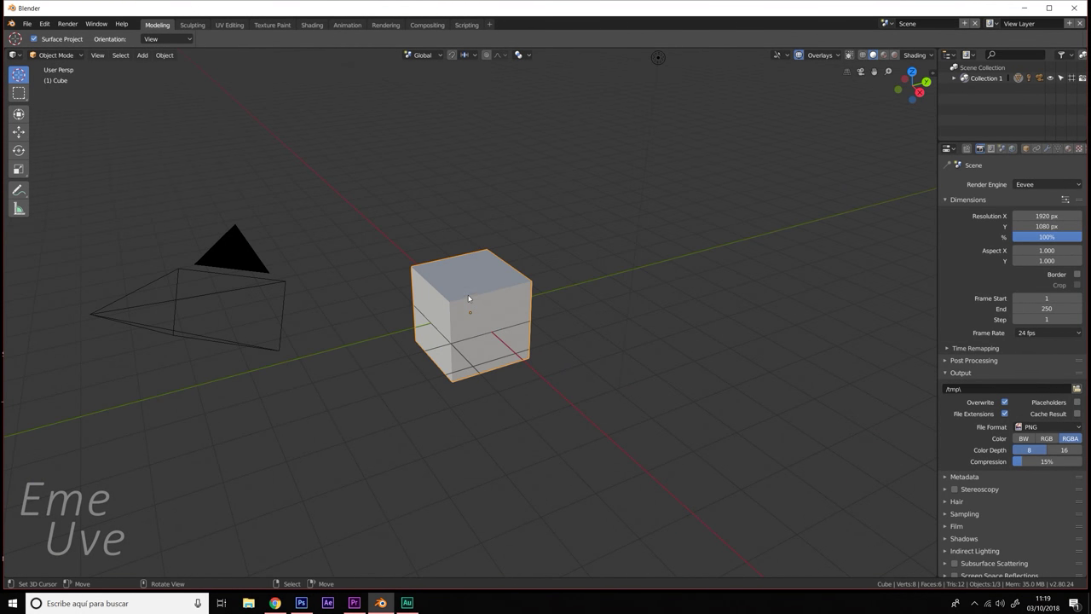
key(ctrl+grave)
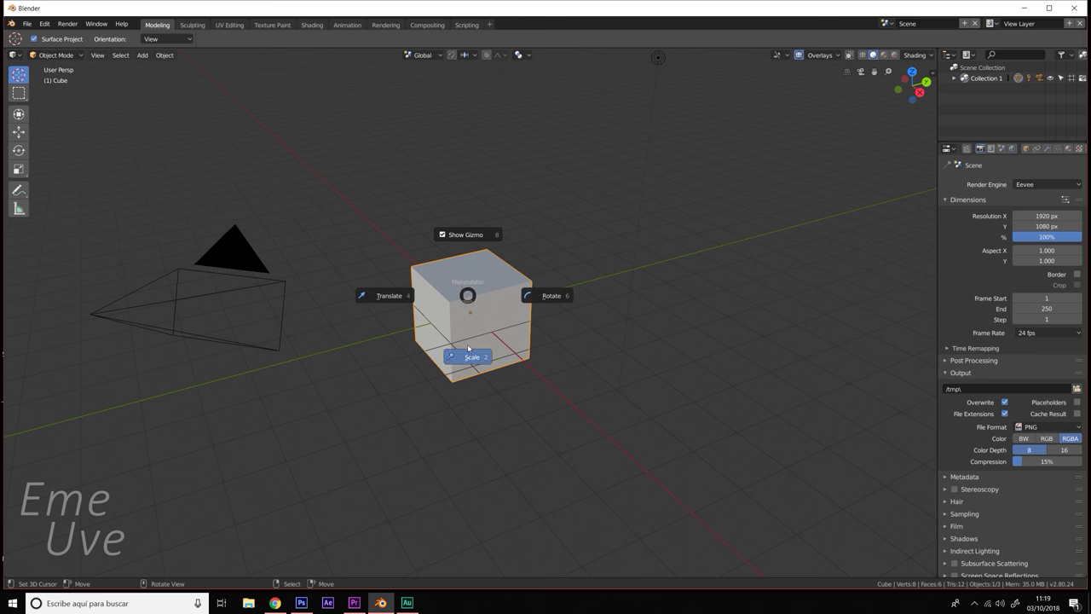
click(379, 300)
drag(469, 283, 469, 238)
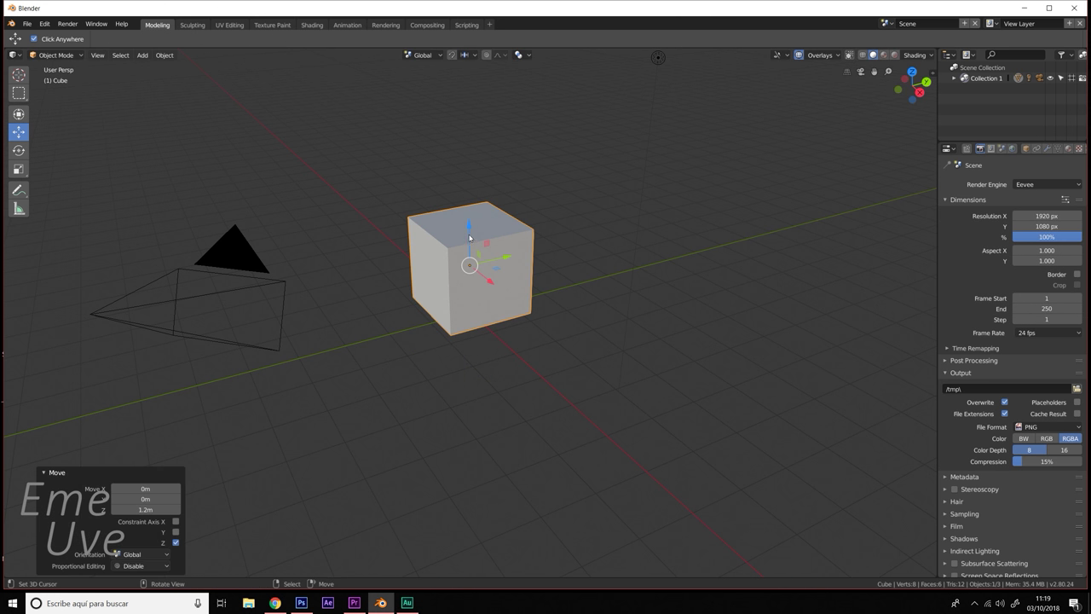
- Stretch the cube along X, scale Y to 1.461 and flatten Z to 0.687
key(ctrl+grave)
click(477, 272)
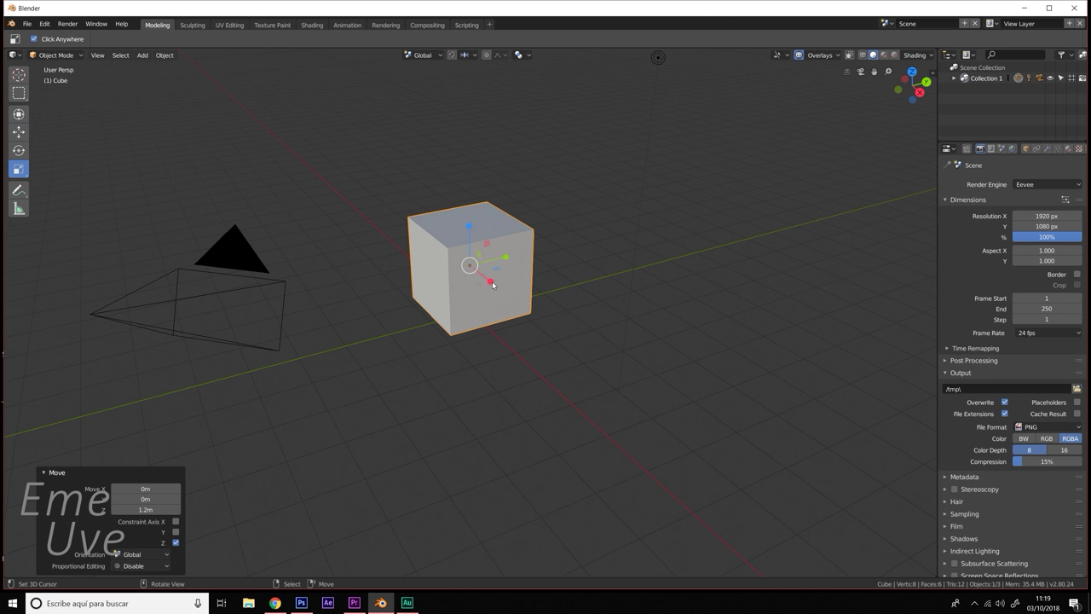
drag(493, 284, 521, 305)
key(s)
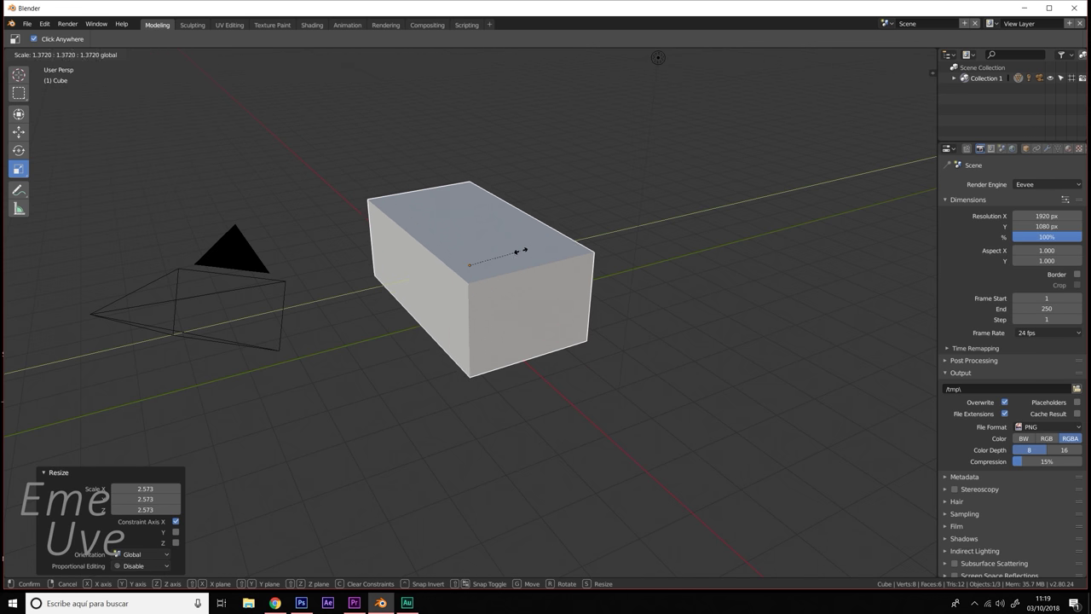
key(y)
click(517, 256)
mouse_move(516, 256)
middle_down()
mouse_move(567, 261)
mouse_move(557, 270)
mouse_move(474, 233)
middle_up()
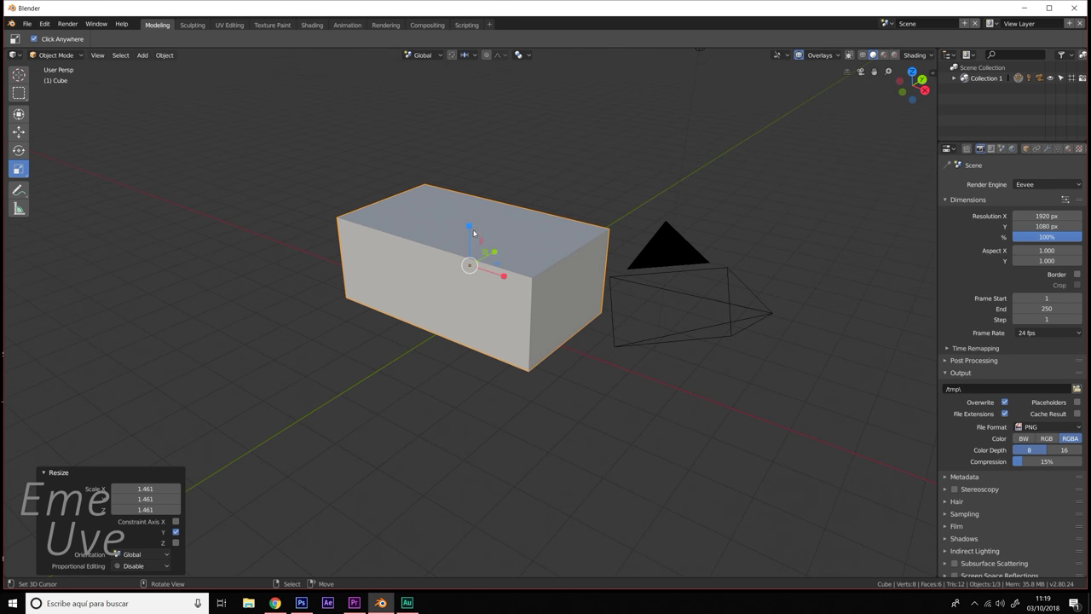
drag(474, 233, 491, 253)
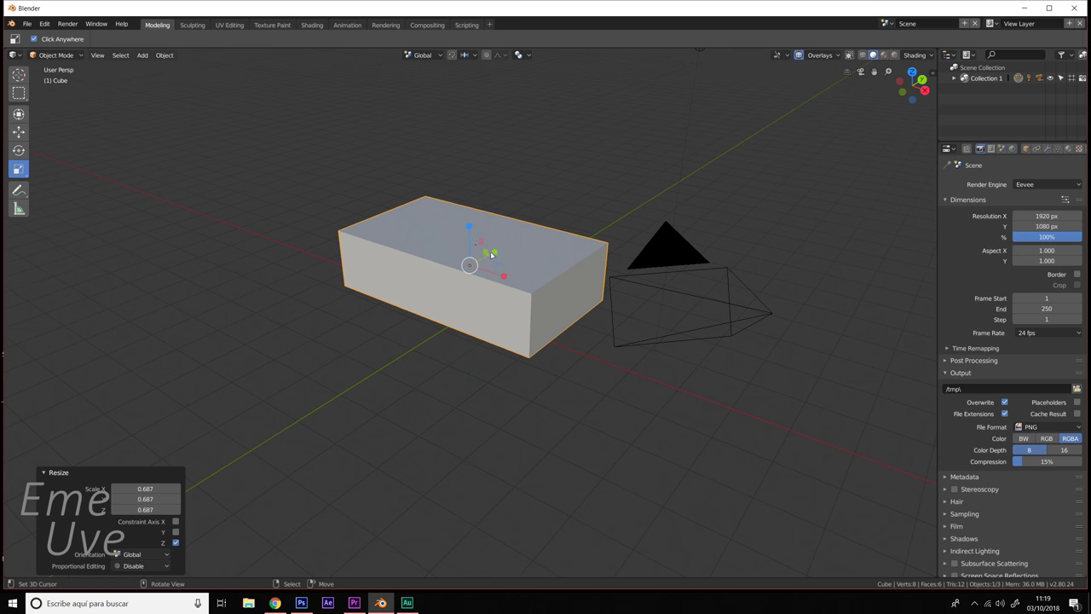
mouse_move(491, 254)
middle_down()
mouse_move(472, 242)
mouse_move(476, 273)
mouse_move(455, 265)
mouse_move(540, 287)
mouse_move(516, 283)
mouse_move(480, 302)
mouse_move(484, 294)
mouse_move(335, 266)
middle_up()
scroll(506, 282, up, 3)
click(55, 55)
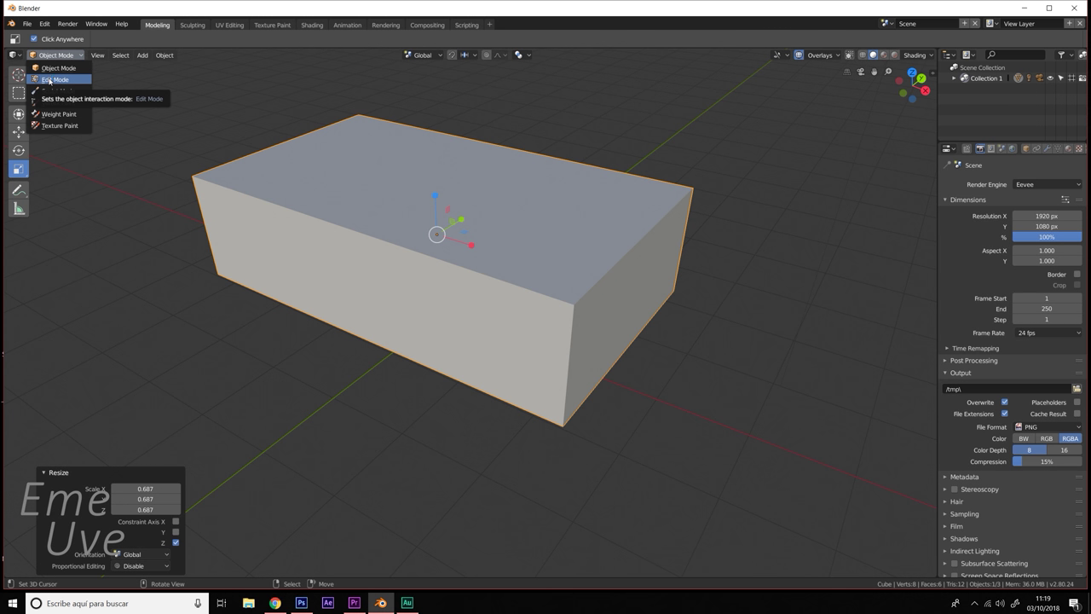
- Enter Edit Mode and subdivide the box's mesh twice
click(49, 80)
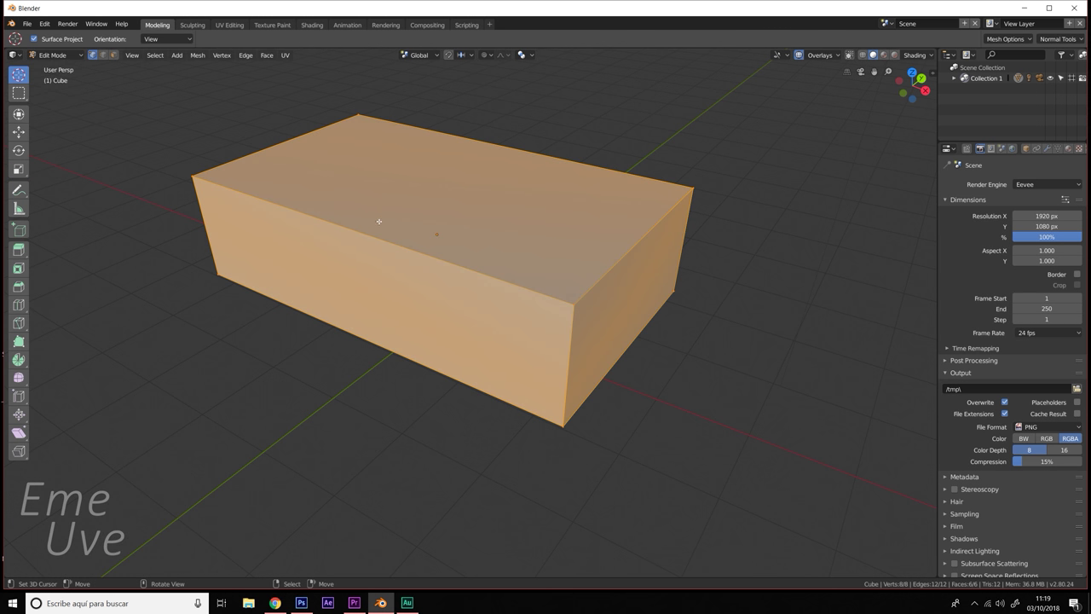
key(w)
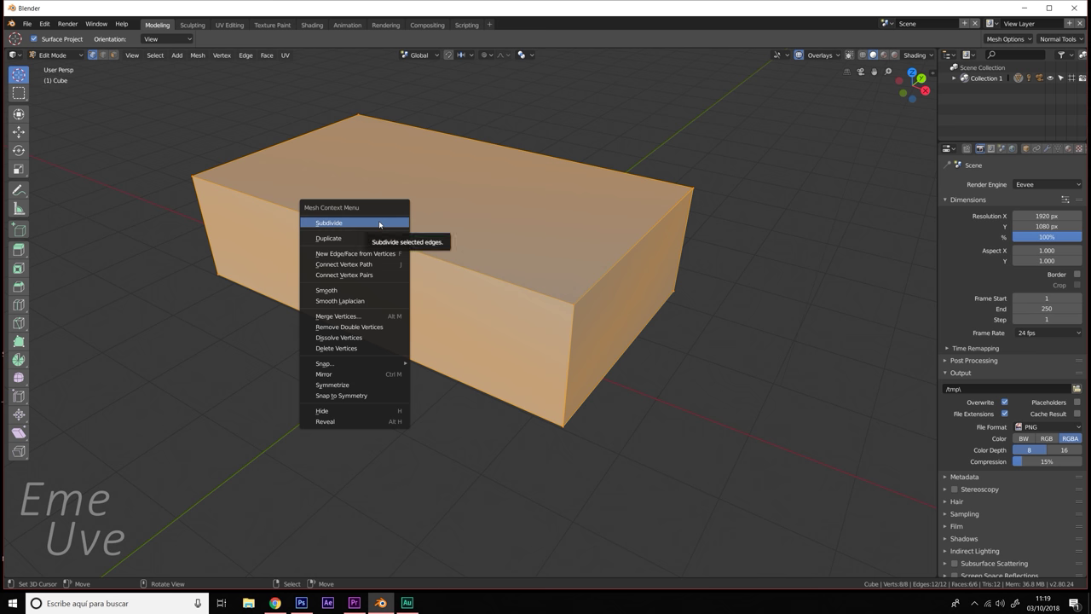
click(379, 223)
right_click(380, 223)
click(379, 222)
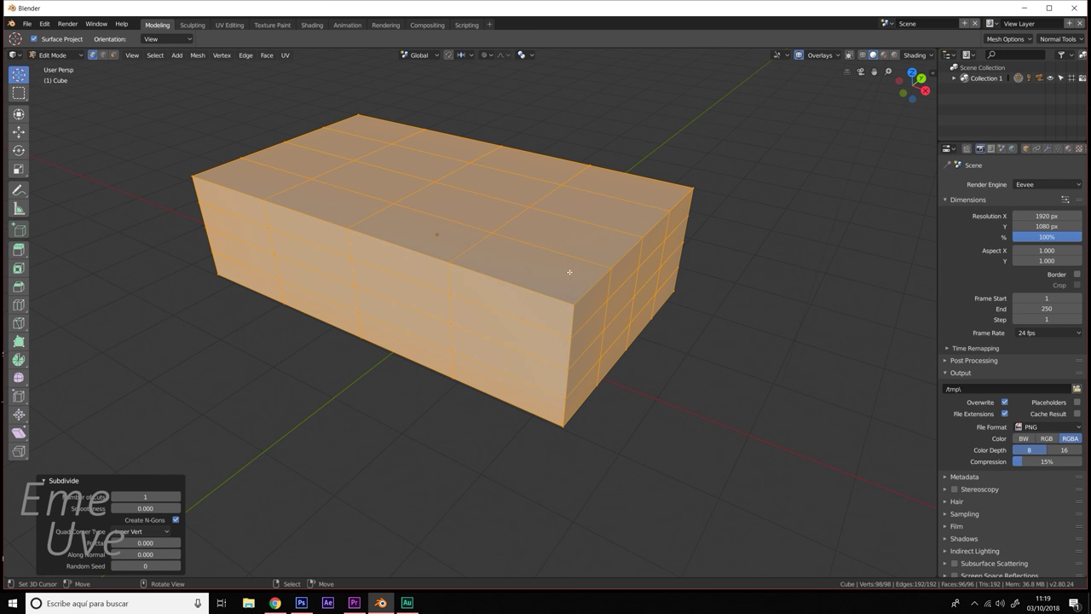
middle_drag(570, 271, 369, 269)
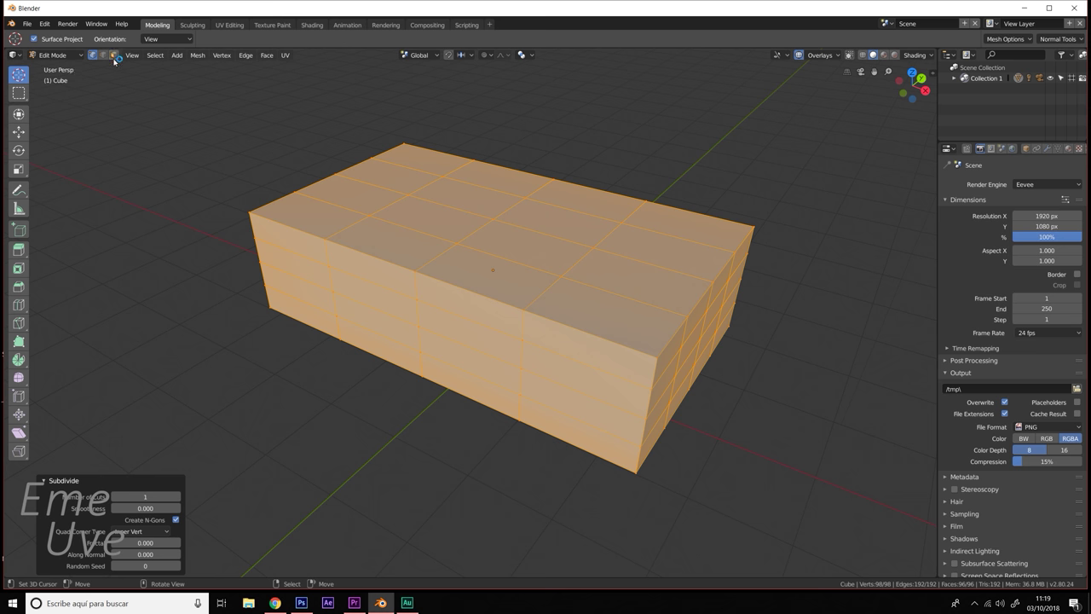
- Select a block of twelve top faces for the cabin
click(344, 219)
shift+click(375, 196)
shift+click(418, 179)
shift+click(469, 172)
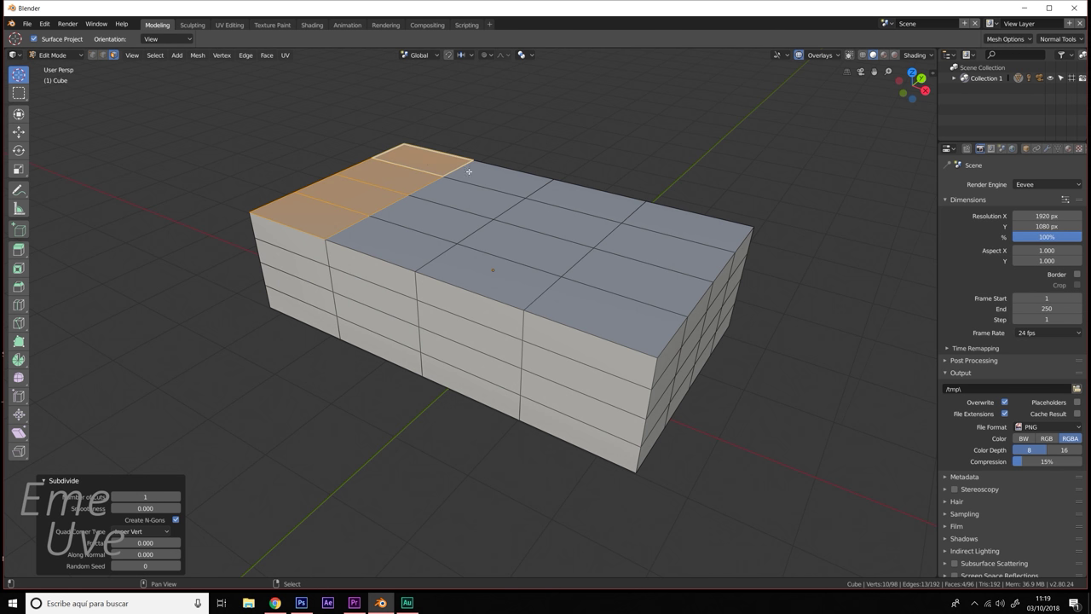
shift+click(533, 186)
shift+click(566, 194)
shift+click(555, 214)
shift+click(482, 202)
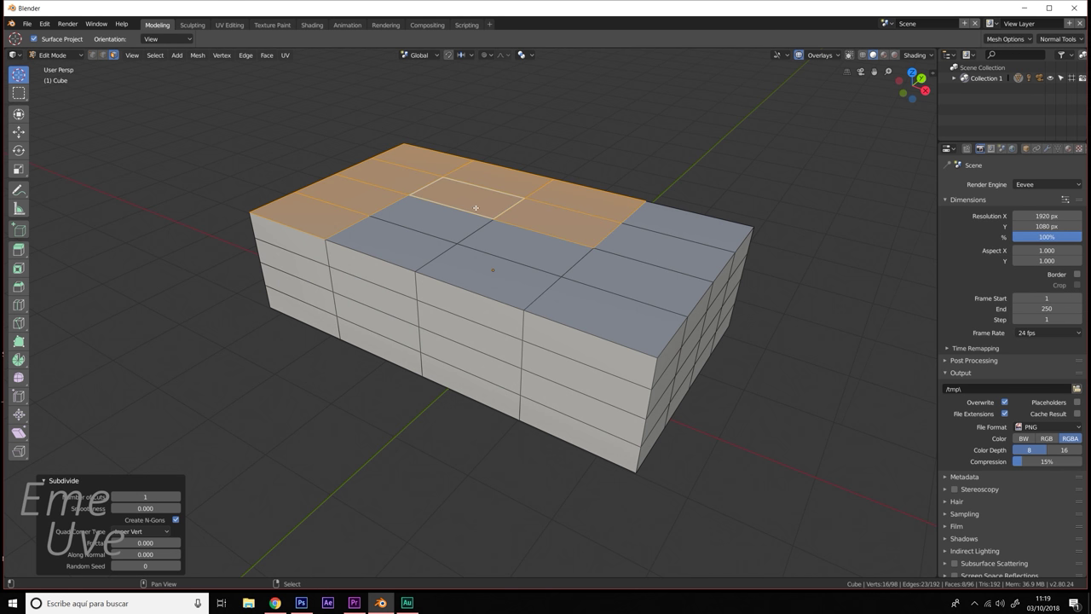
shift+click(426, 218)
shift+click(412, 243)
shift+click(495, 243)
mouse_move(496, 243)
middle_down()
mouse_move(582, 267)
mouse_move(554, 332)
middle_up()
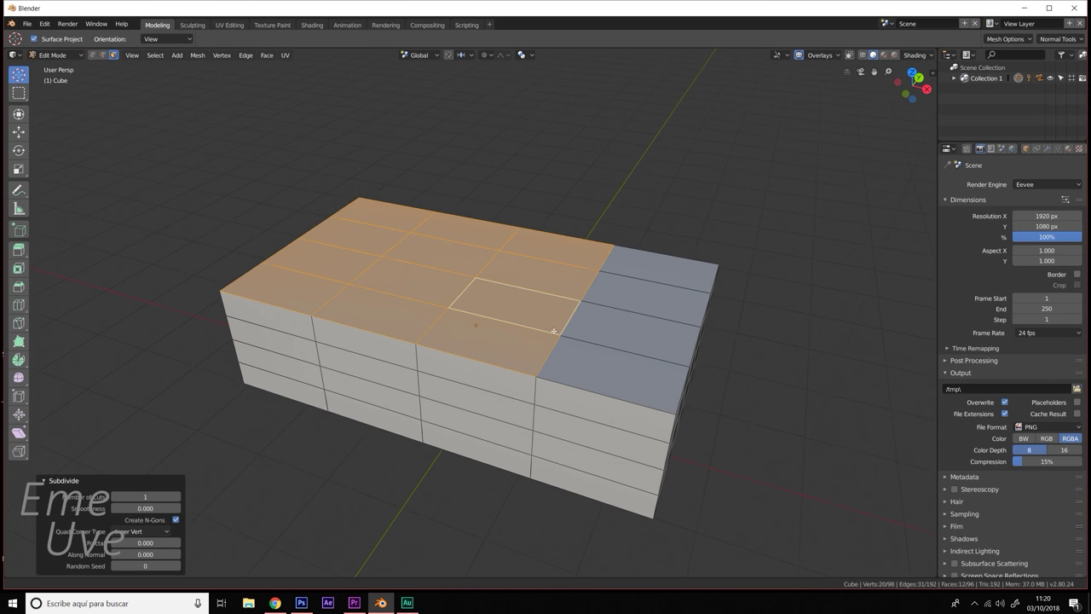
- Extrude the selected top faces 1.16 m upward to form the cabin
key(e)
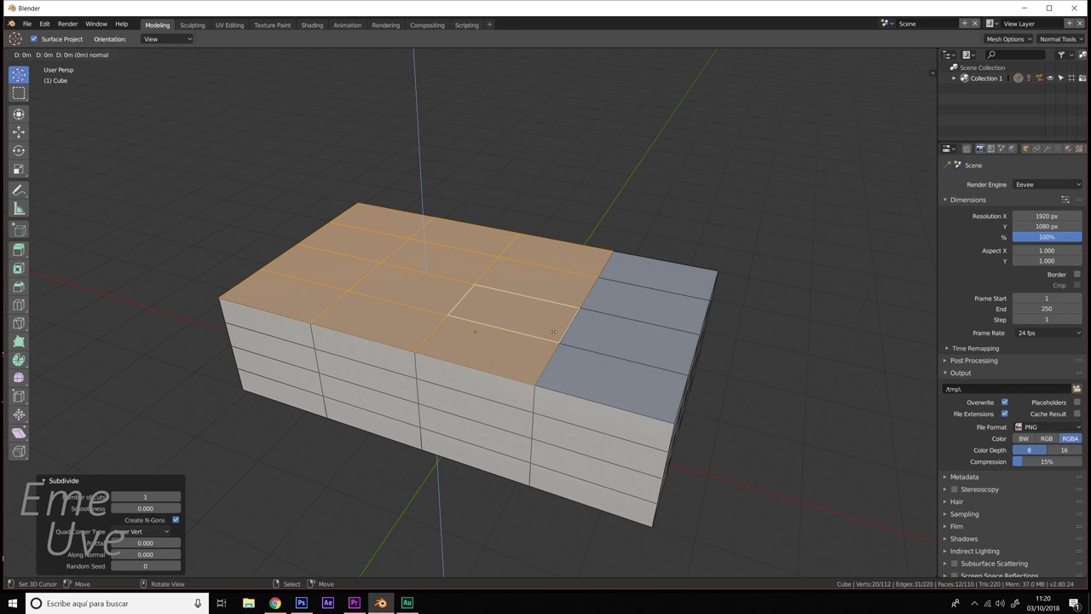
right_click(553, 330)
middle_drag(458, 251, 442, 260)
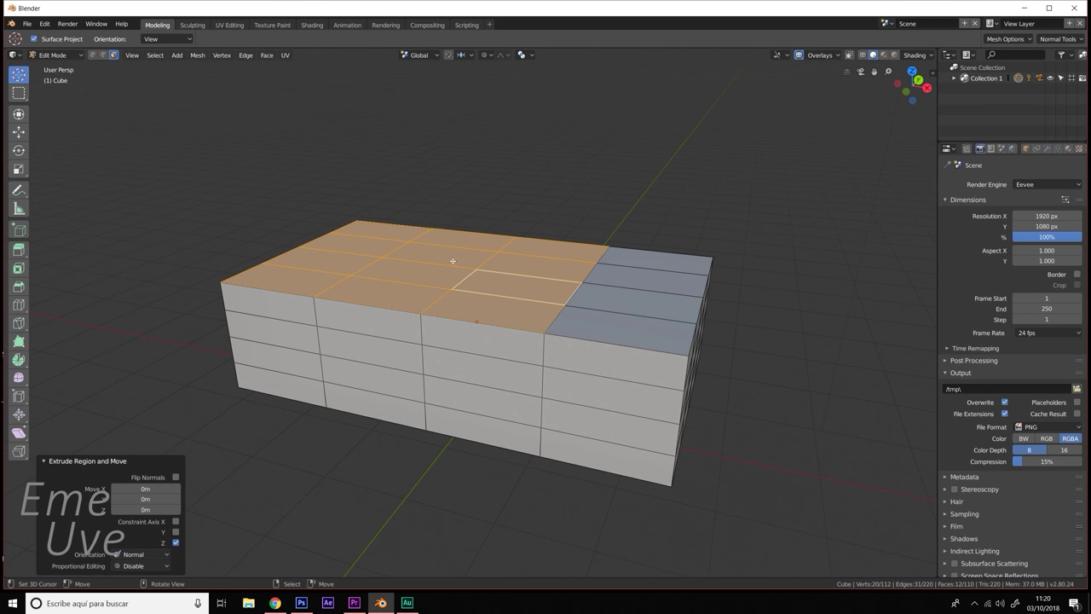
key(e)
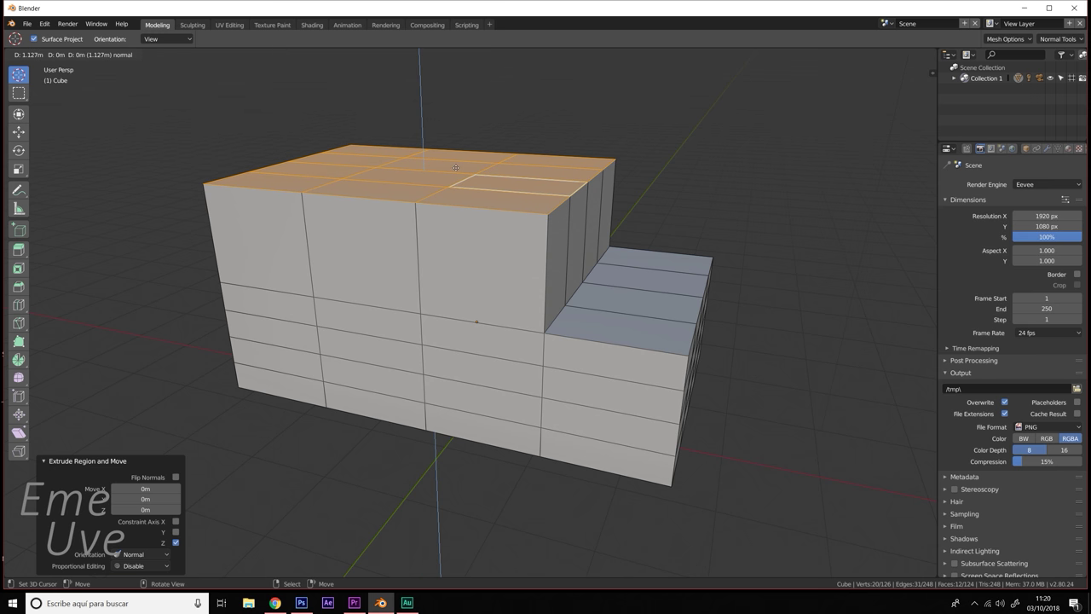
click(460, 165)
mouse_move(460, 164)
middle_down()
mouse_move(572, 264)
mouse_move(653, 239)
mouse_move(572, 261)
mouse_move(622, 279)
mouse_move(600, 274)
middle_up()
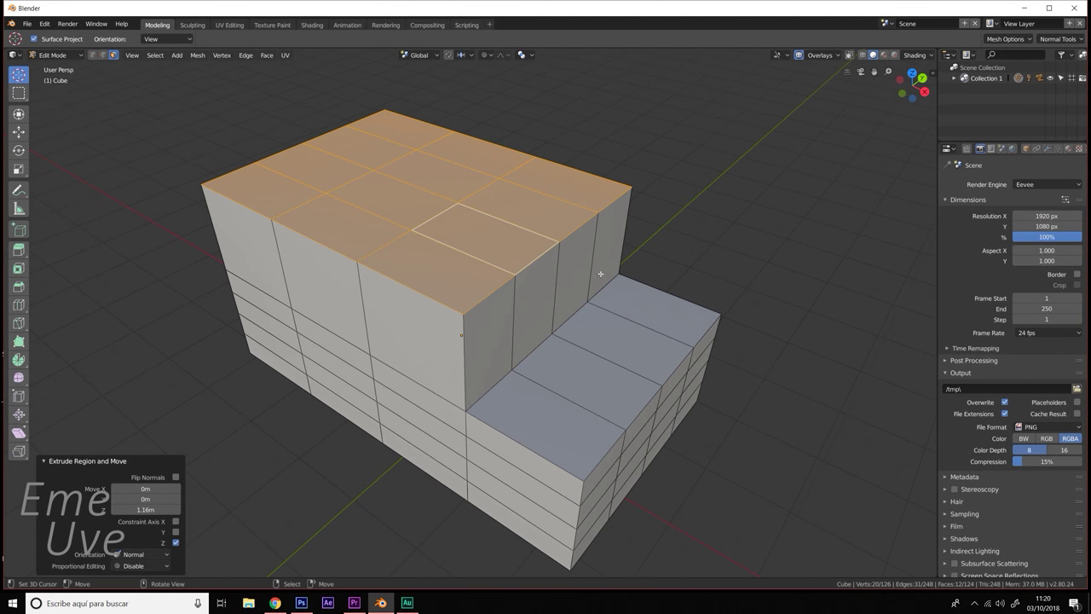
- Move the cabin's top edges -49.7 cm and 33.6 cm along X to slant both ends
click(103, 55)
key(a)
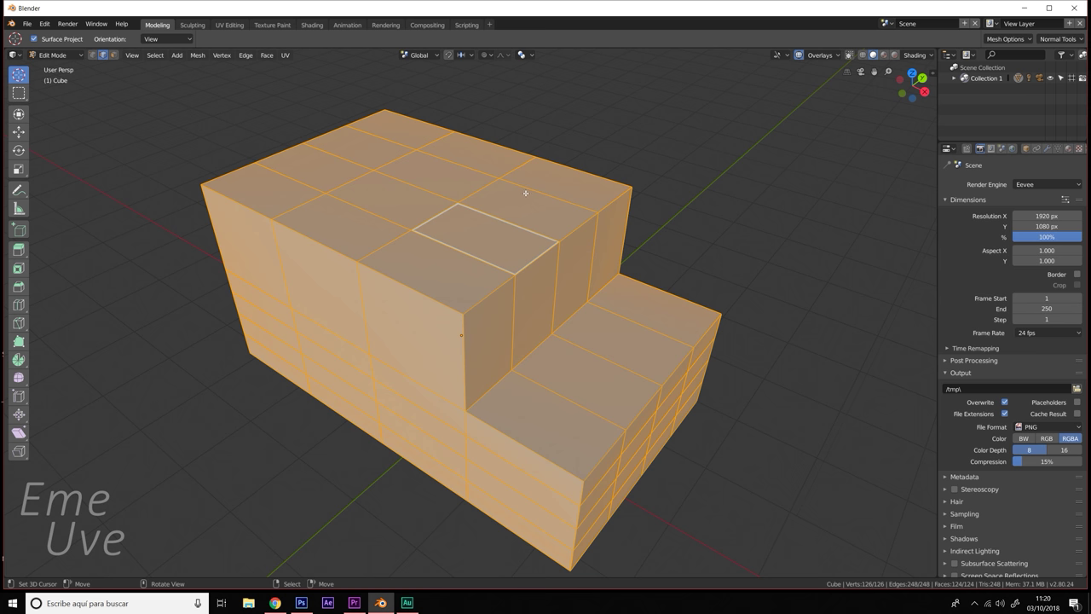
key(alt+a)
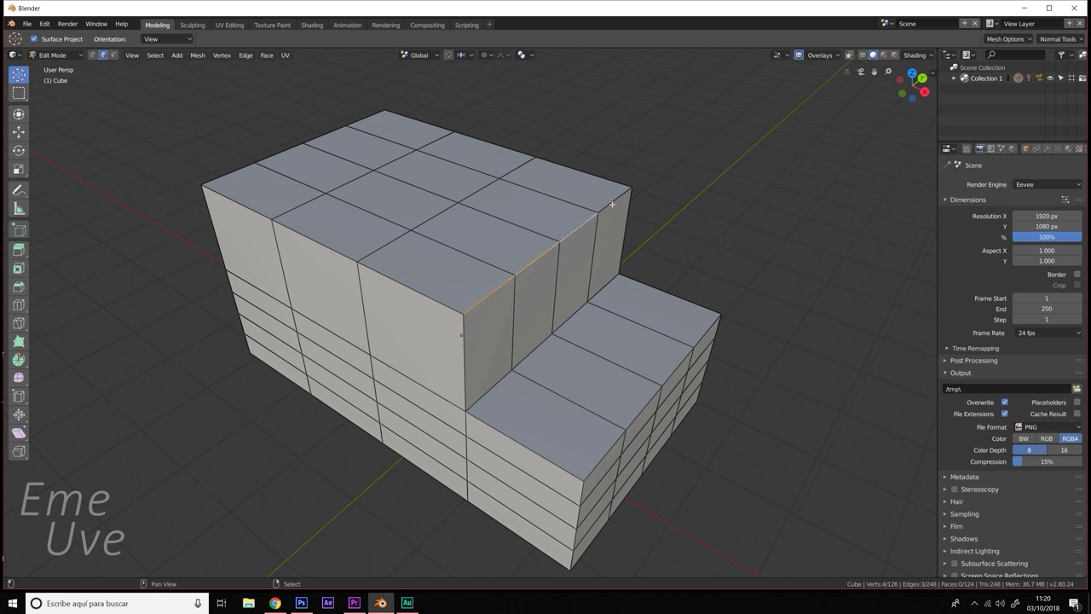
key(shift+space)
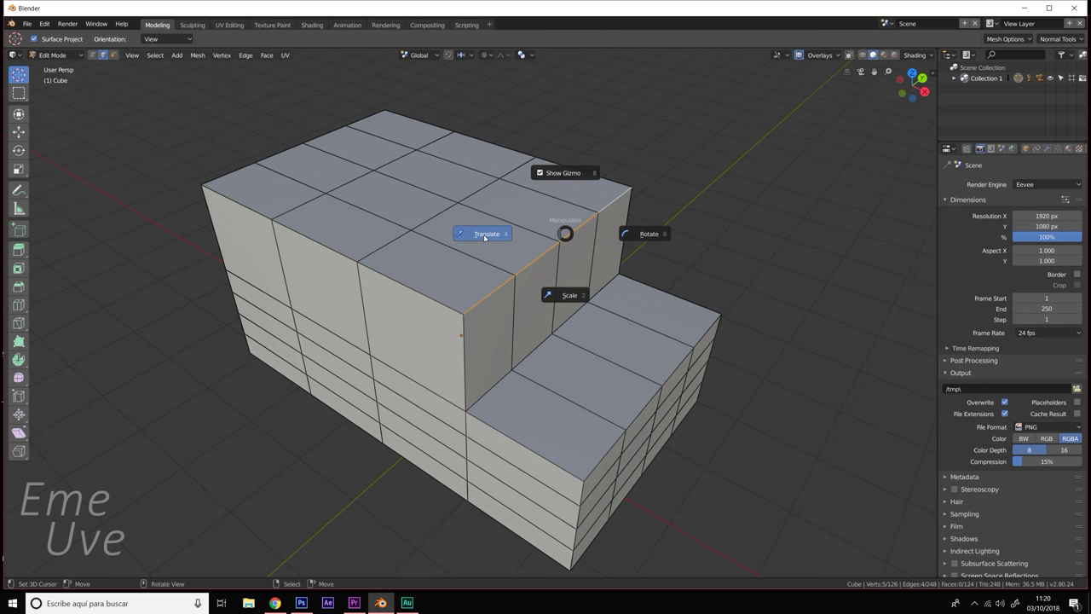
click(480, 233)
drag(614, 256, 558, 233)
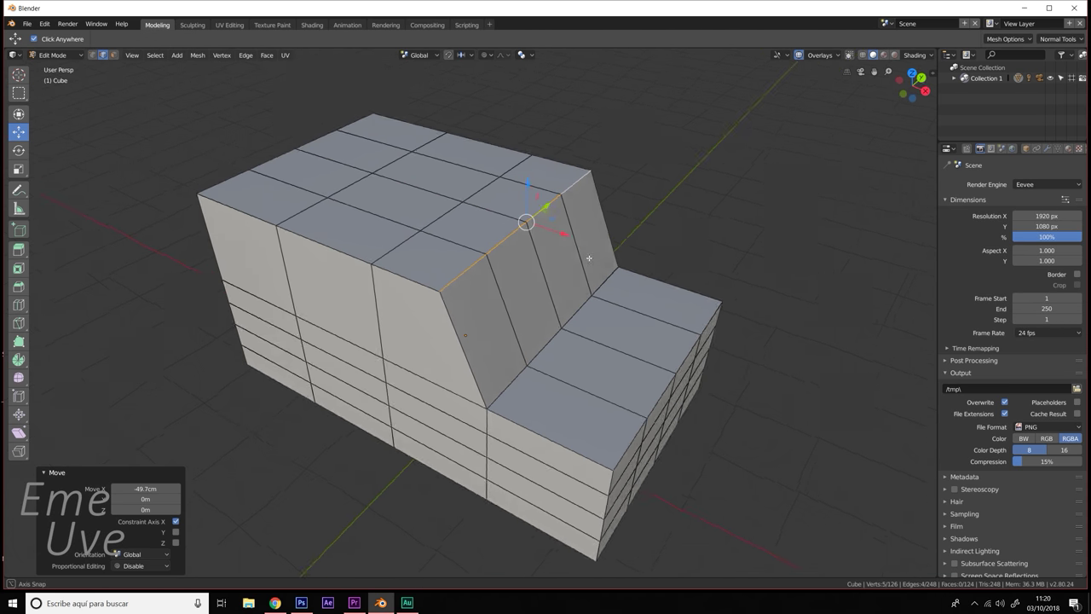
mouse_move(559, 234)
middle_down()
mouse_move(651, 252)
mouse_move(635, 254)
middle_up()
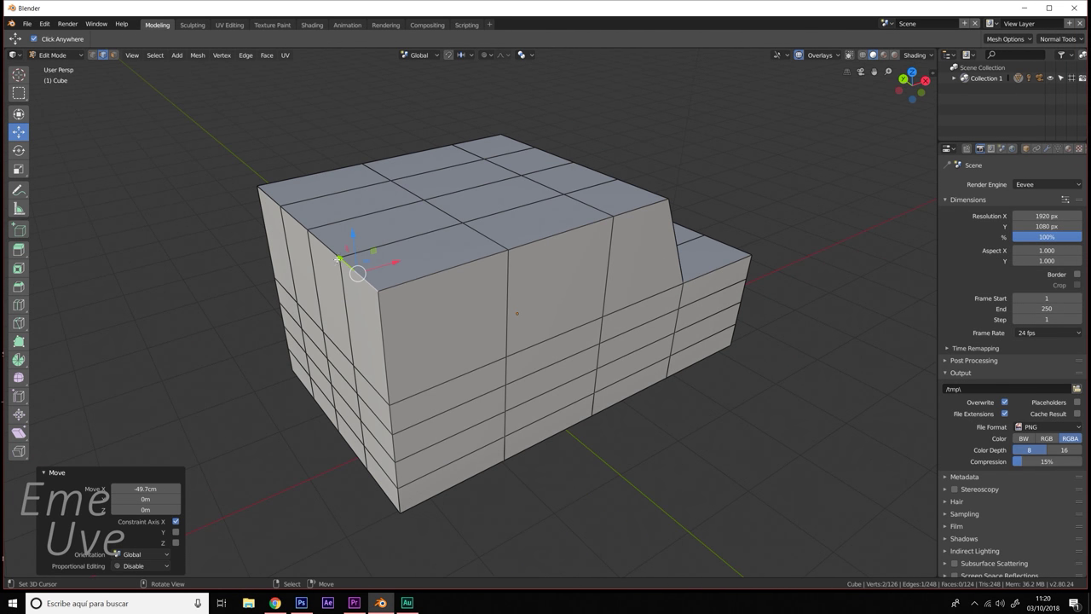
drag(317, 209, 473, 245)
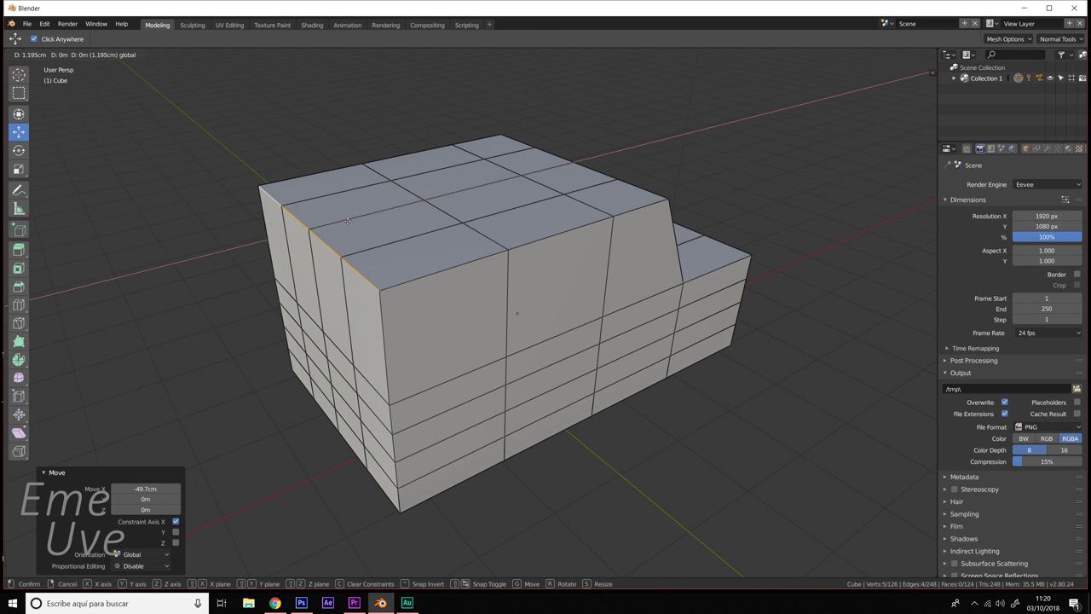
mouse_move(473, 245)
middle_down()
mouse_move(377, 239)
mouse_move(471, 248)
mouse_move(468, 261)
mouse_move(390, 252)
middle_up()
- Select the cabin-top faces in face select mode
click(114, 54)
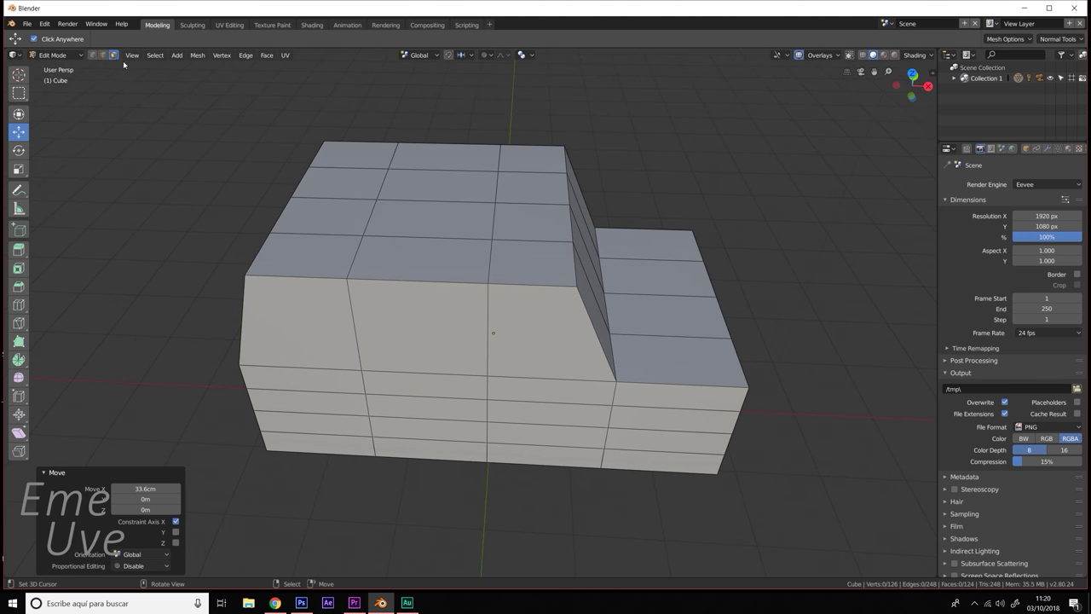
click(330, 262)
shift+click(319, 215)
shift+click(337, 181)
shift+click(354, 156)
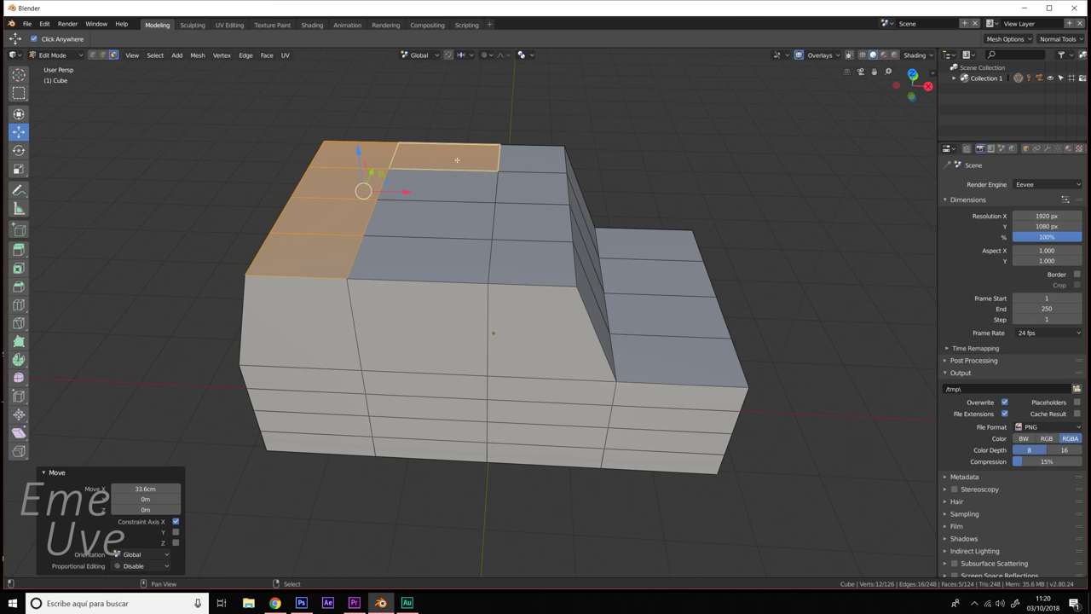
shift+click(532, 188)
shift+click(530, 159)
shift+click(452, 157)
shift+click(434, 184)
shift+click(426, 217)
shift+click(533, 222)
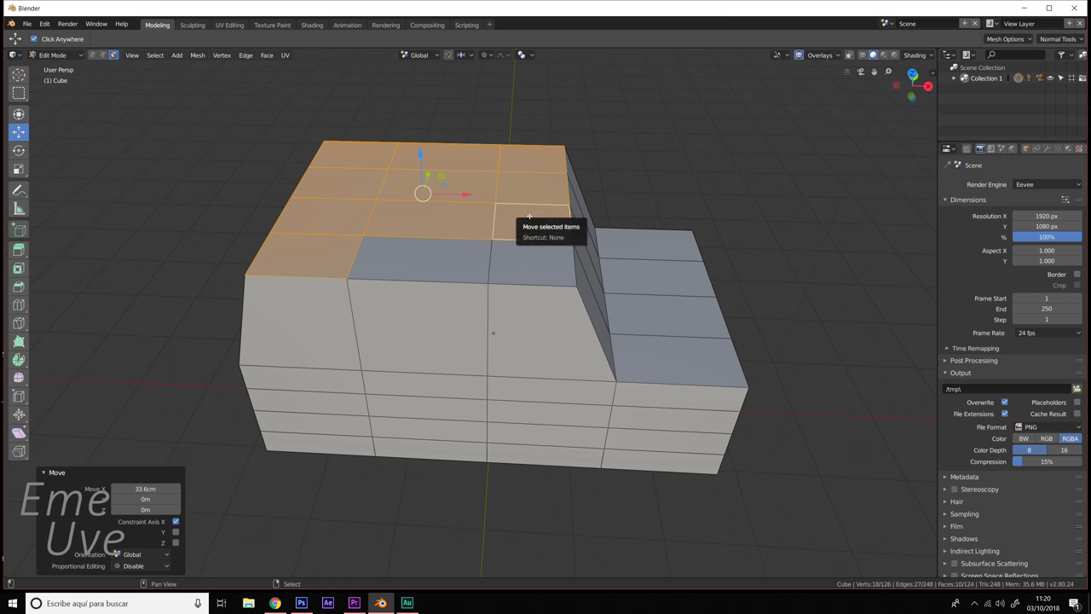
shift+click(532, 260)
shift+click(482, 256)
click(421, 205)
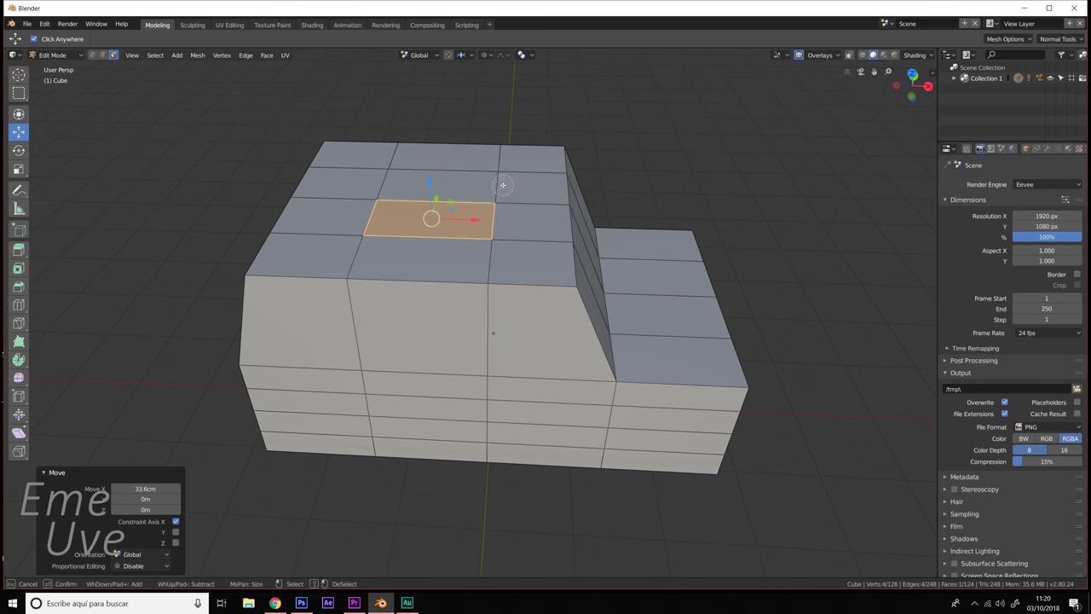
mouse_move(503, 185)
mouse_down()
mouse_move(392, 162)
mouse_move(298, 217)
mouse_move(418, 255)
mouse_move(486, 246)
mouse_move(519, 218)
mouse_up()
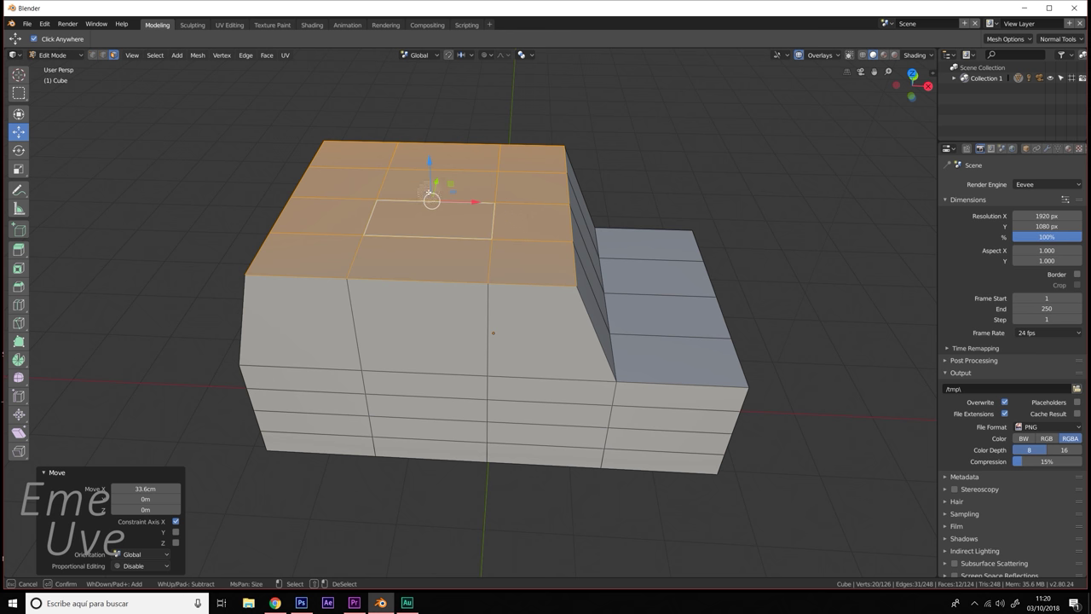
- Raise the cabin-top faces 37.2 cm along Z
drag(428, 161, 424, 153)
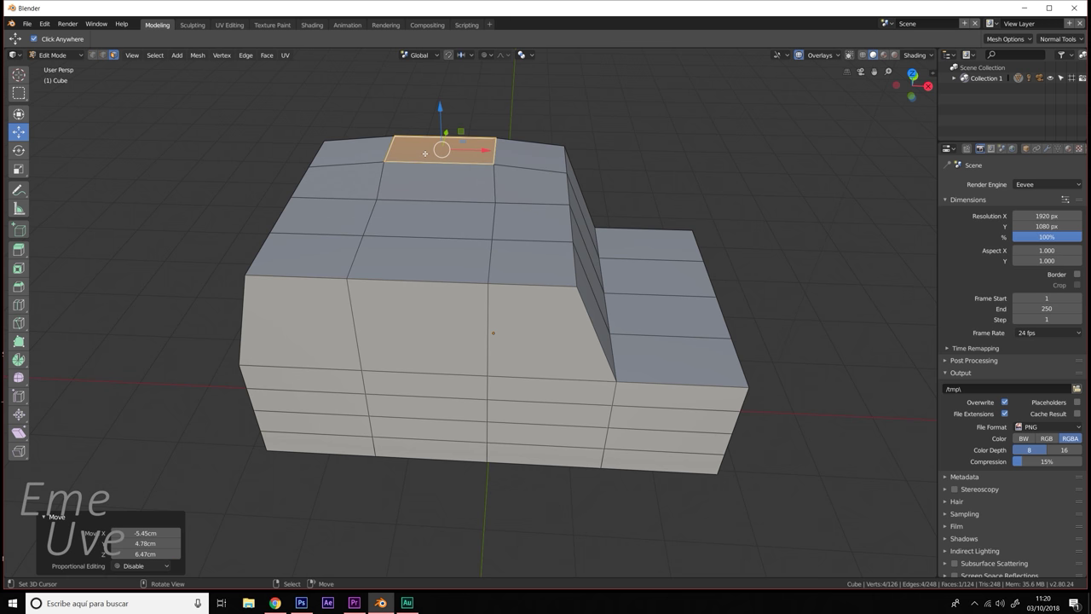
key(ctrl+z)
key(ctrl+z)
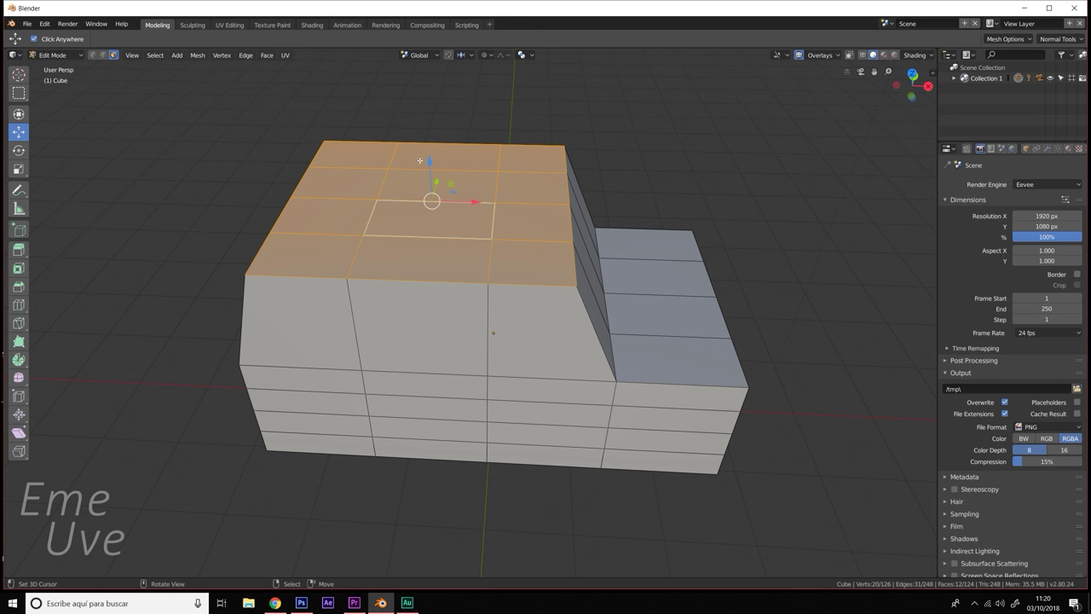
drag(420, 161, 421, 131)
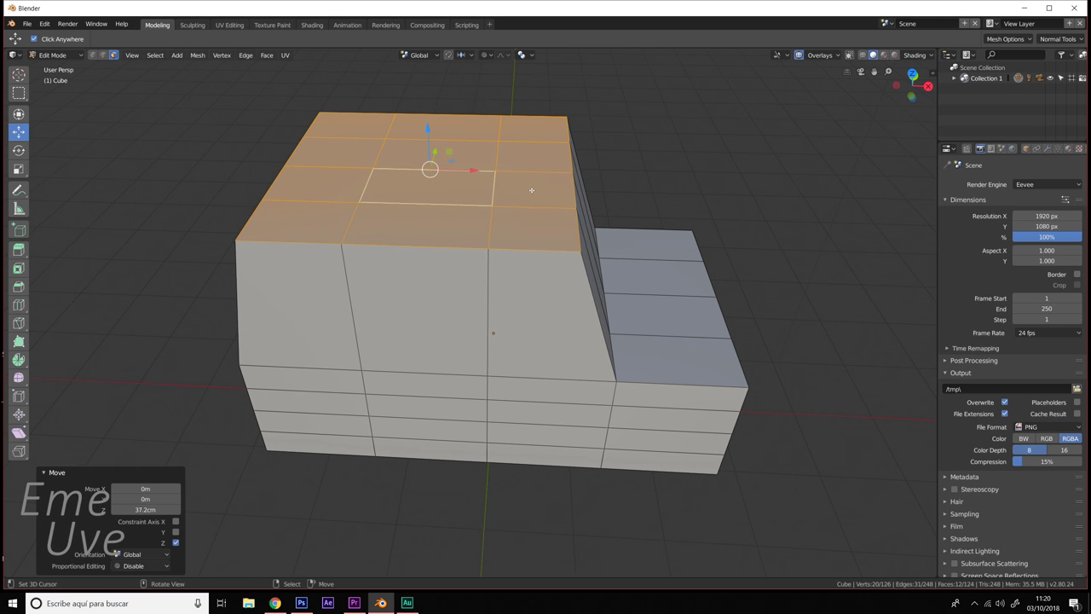
middle_drag(531, 189, 448, 174)
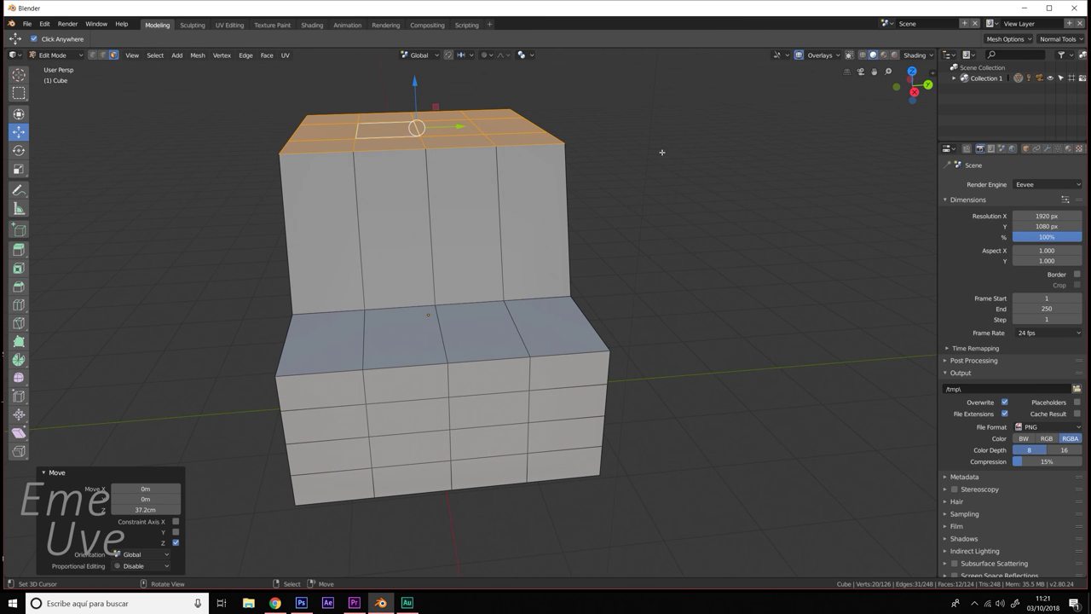
- Scale the raised top faces to 0.9 so the roof tapers inward
key(s)
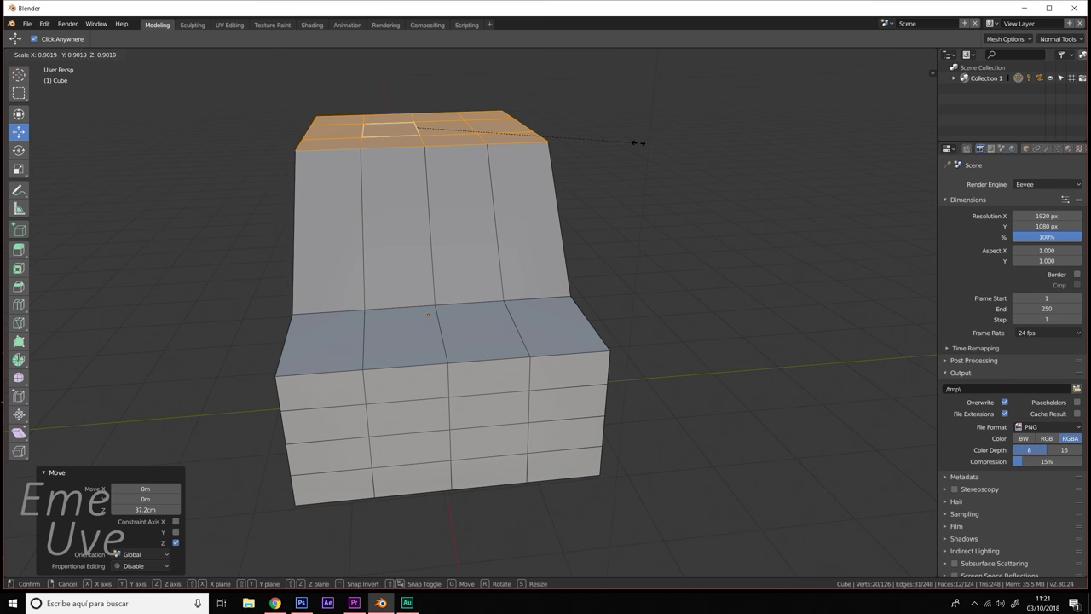
click(639, 142)
middle_drag(628, 163, 774, 168)
mouse_move(517, 292)
middle_down()
mouse_move(519, 246)
mouse_move(532, 254)
middle_up()
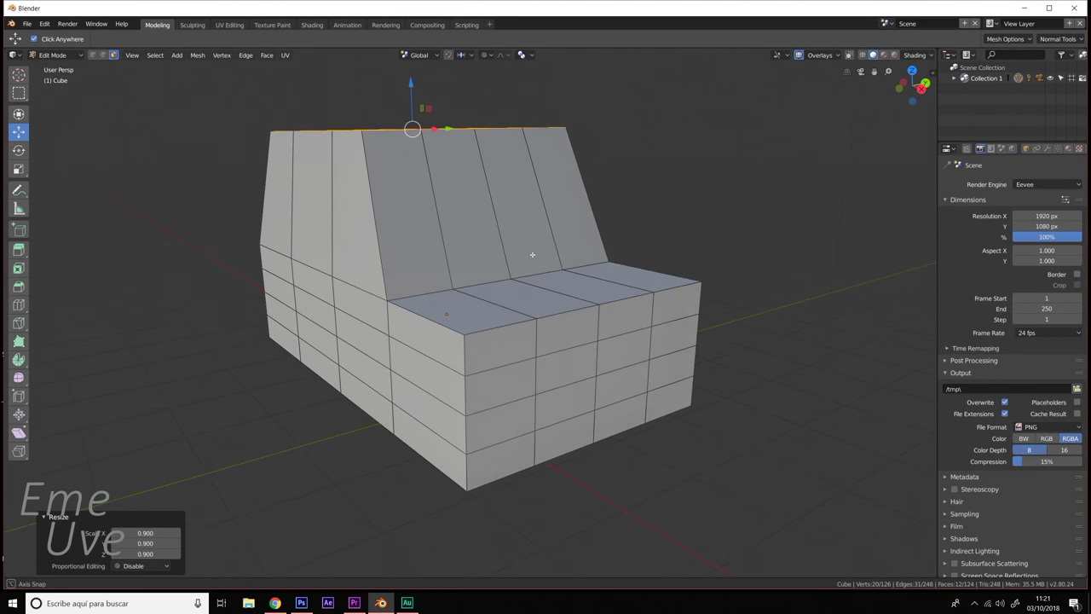
- Return to Object Mode and bring up the Shift+A Add menu
click(52, 56)
click(54, 70)
middle_drag(476, 340, 471, 340)
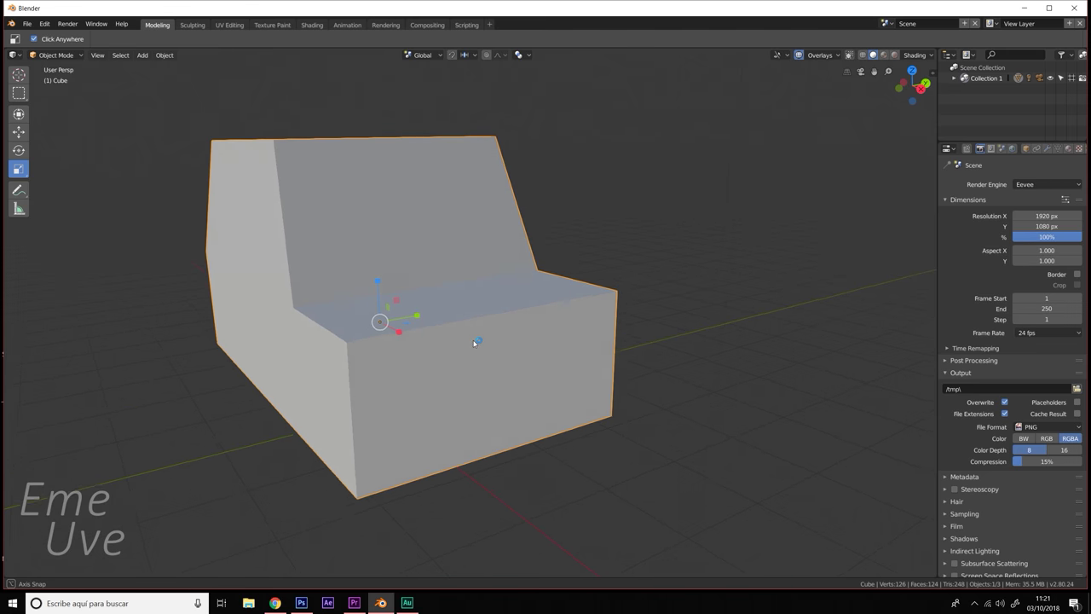
mouse_move(451, 340)
middle_down()
mouse_move(551, 324)
mouse_move(525, 338)
mouse_move(516, 322)
middle_up()
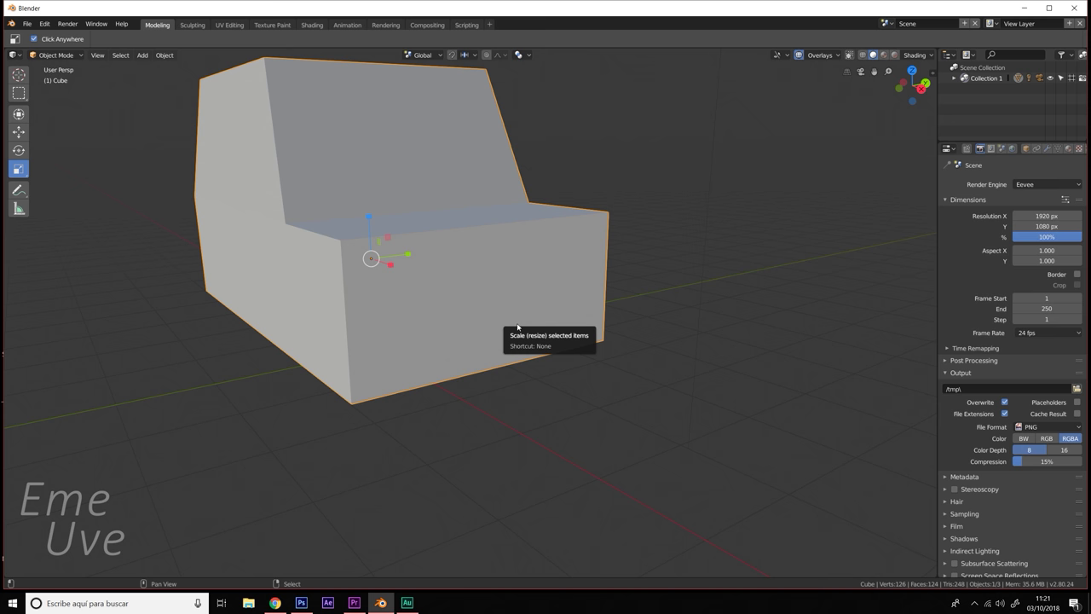
key(shift+a)
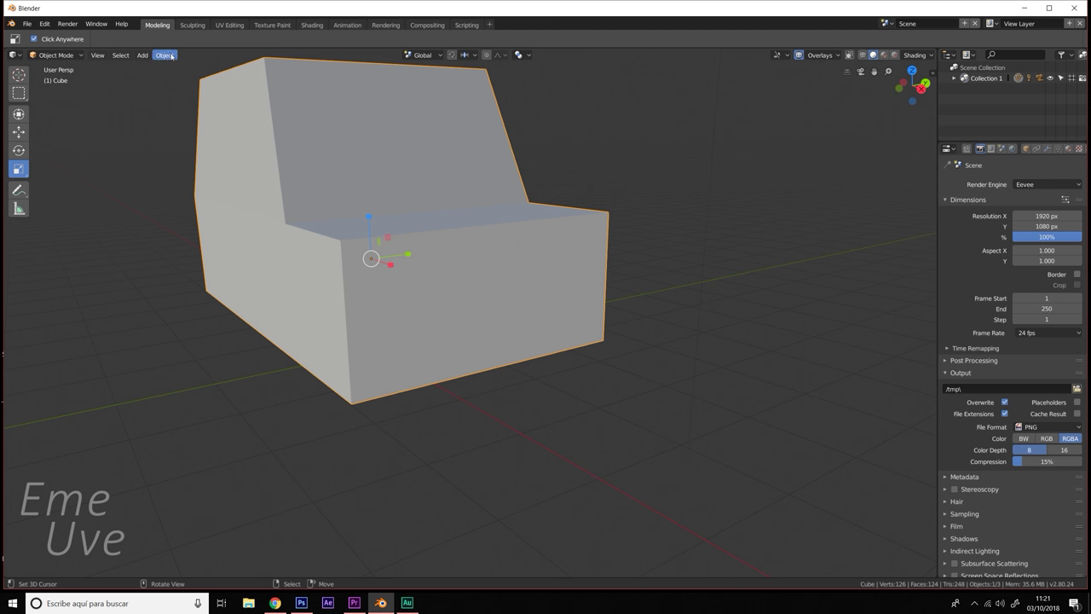
key(shift+a)
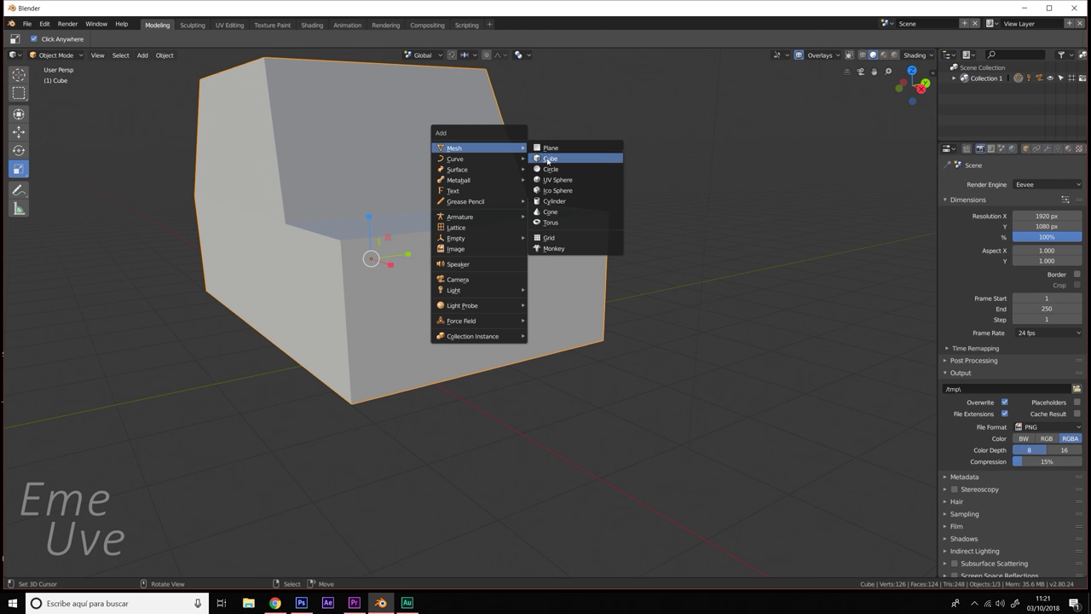
- Add a new cube and move it along Y, Z and 6.12 m along X onto the car's front
click(548, 159)
scroll(511, 260, up, 5)
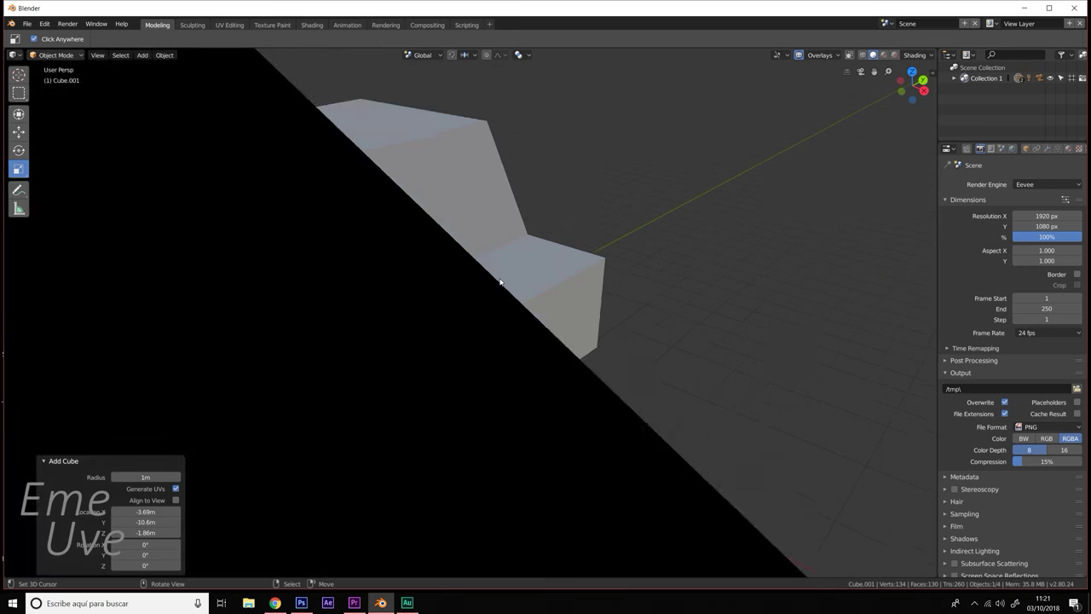
scroll(500, 282, down, 5)
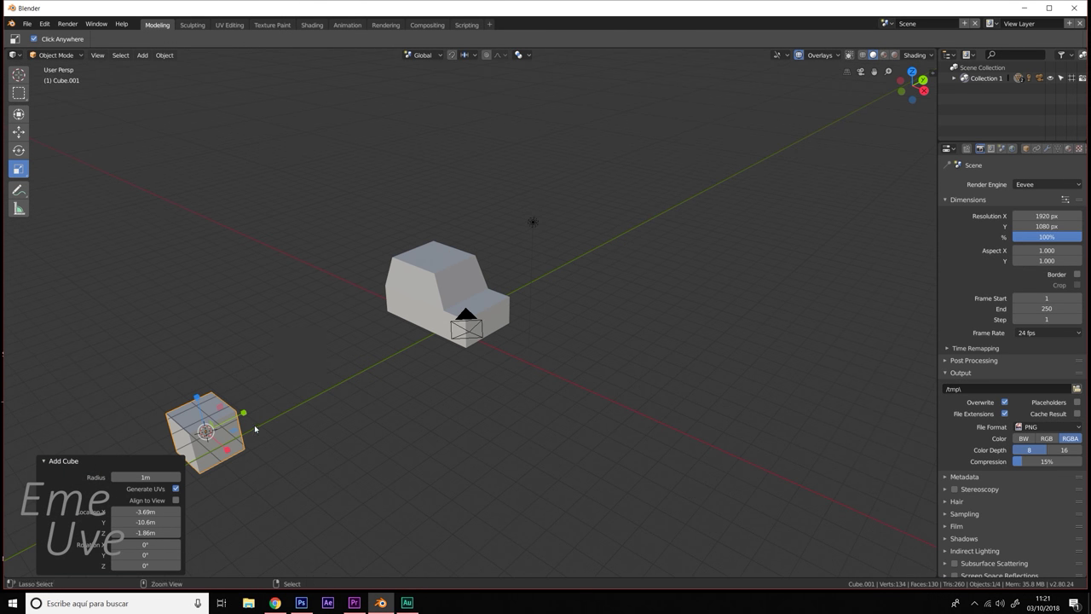
mouse_move(243, 414)
mouse_down()
mouse_move(492, 319)
mouse_move(220, 418)
mouse_up()
middle_drag(449, 390, 408, 371)
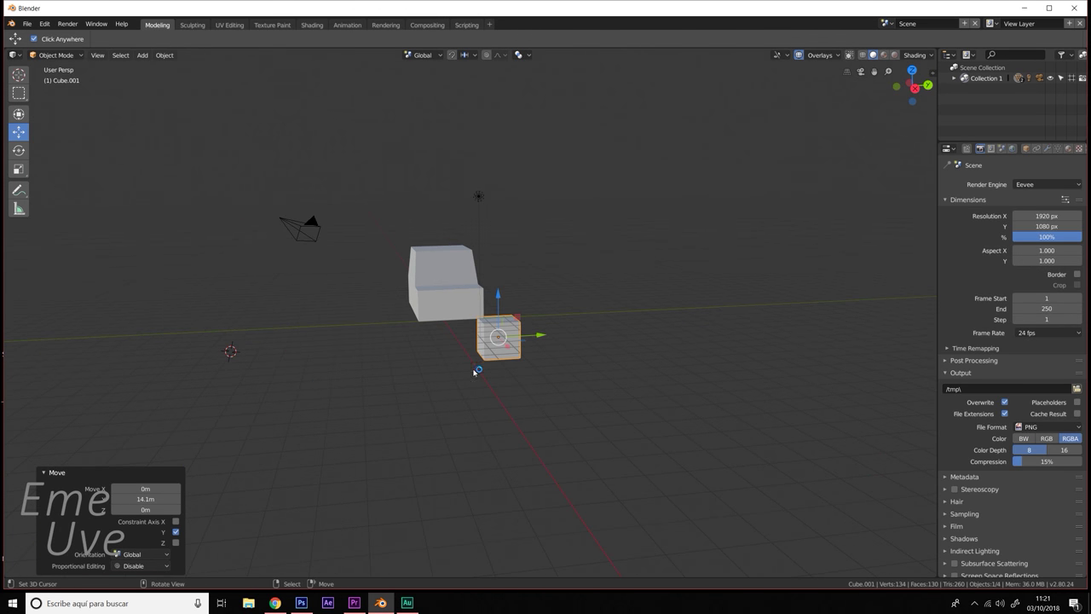
mouse_move(475, 372)
middle_down()
mouse_move(464, 357)
mouse_move(511, 319)
middle_up()
drag(511, 319, 546, 291)
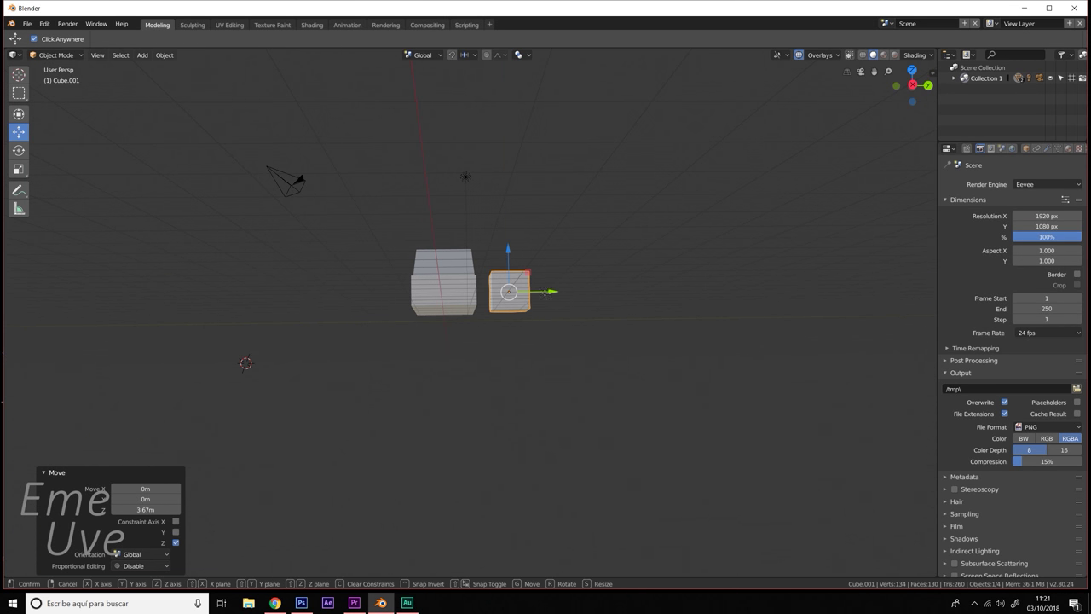
key(y)
click(546, 291)
middle_drag(545, 292, 511, 322)
drag(422, 279, 487, 311)
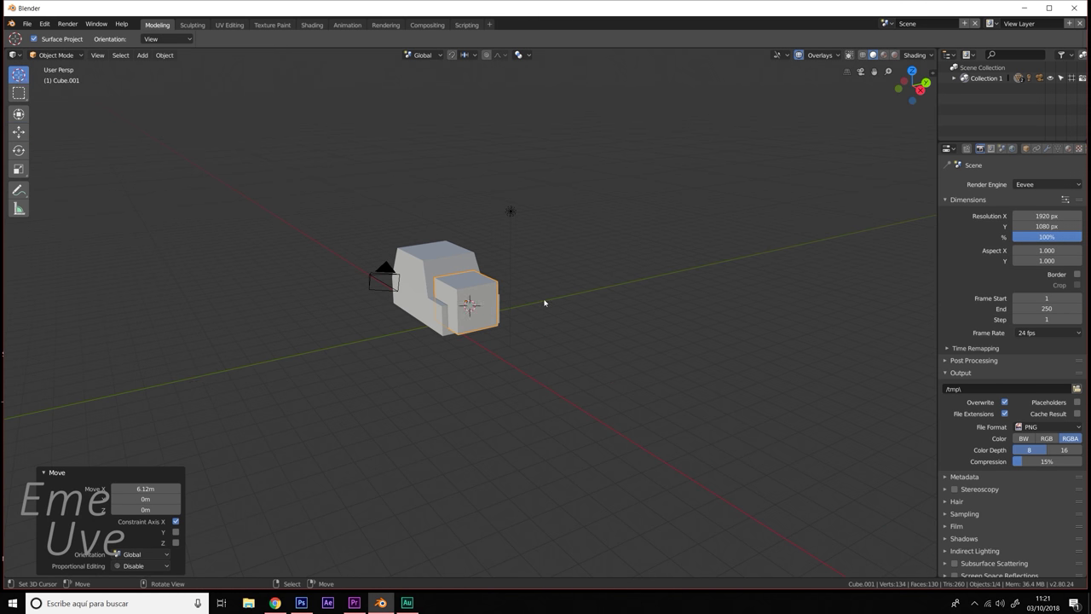
- Flatten the new cube to 0.185 height and resize it along X
scroll(494, 312, up, 4)
scroll(481, 308, up, 1)
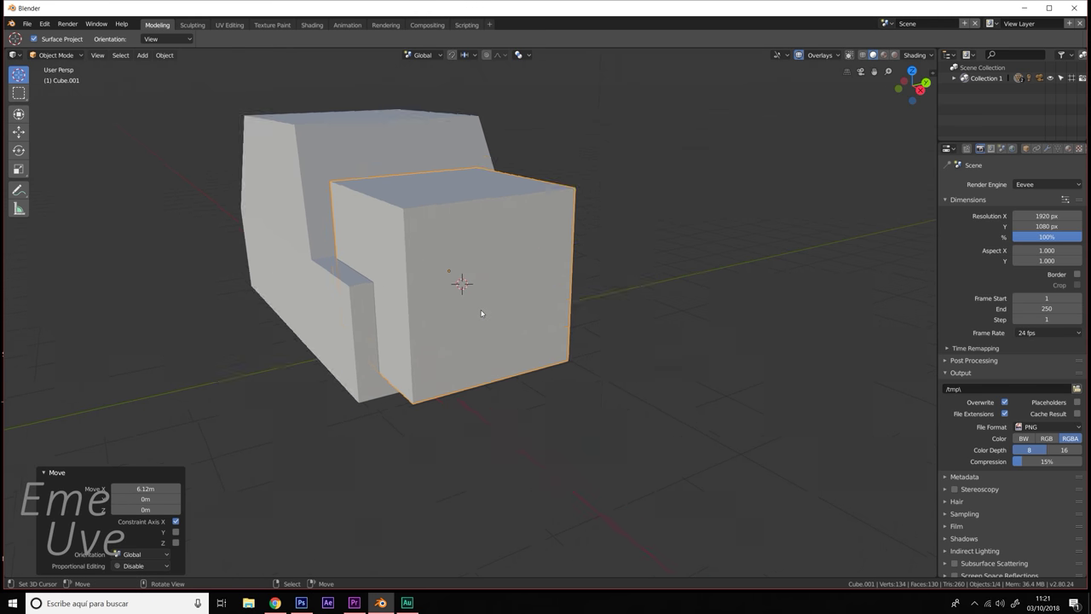
scroll(479, 307, up, 2)
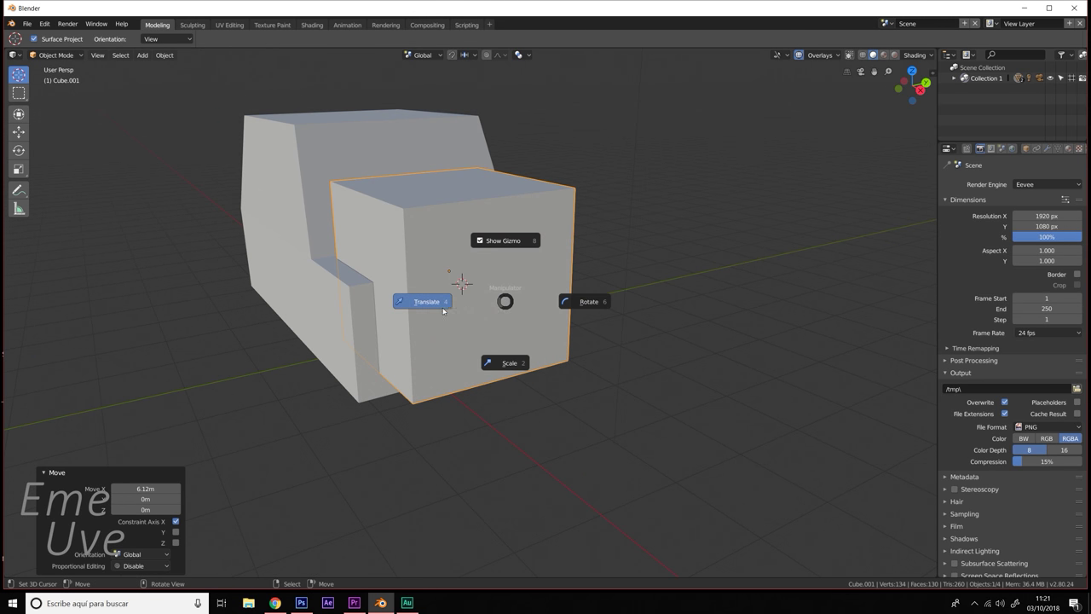
click(511, 363)
drag(460, 251, 442, 231)
key(z)
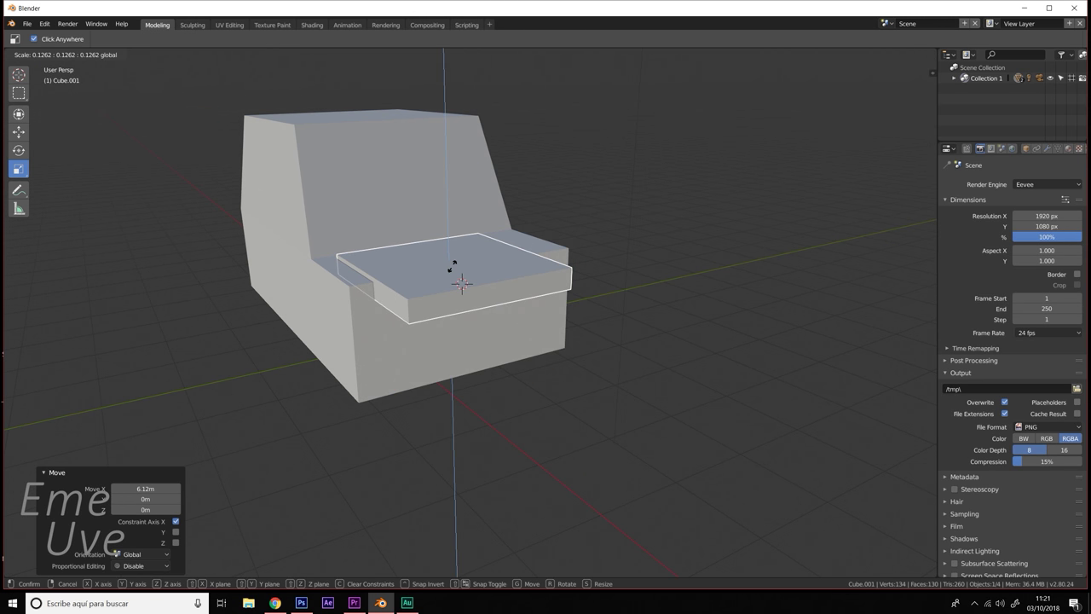
click(450, 270)
key(s)
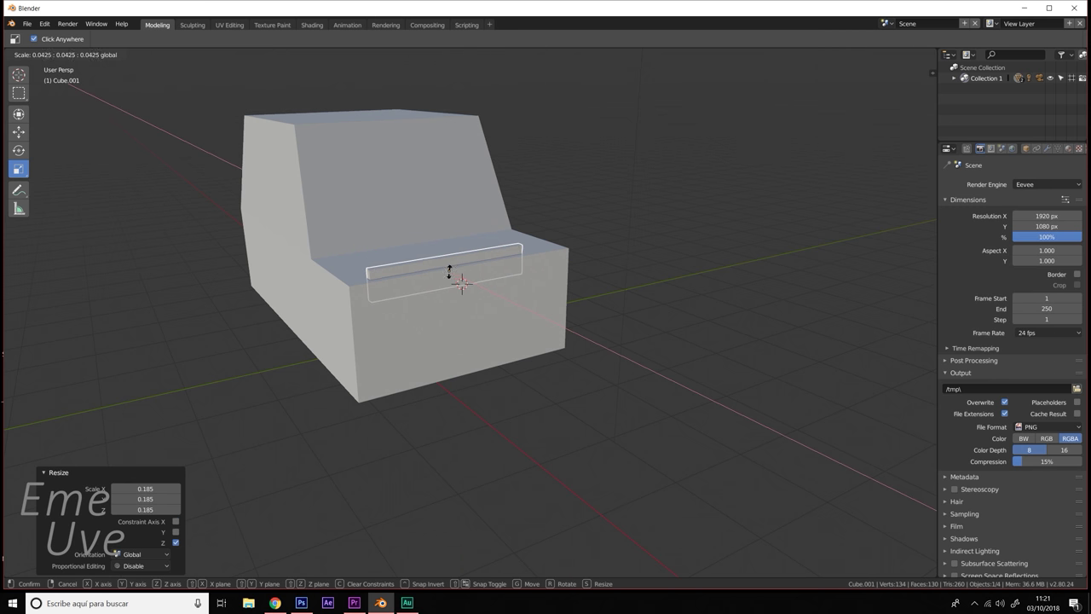
key(x)
click(458, 269)
- Scale the bar to 0.674 along Y and narrow it to 0.616 along X
key(s)
key(y)
click(467, 266)
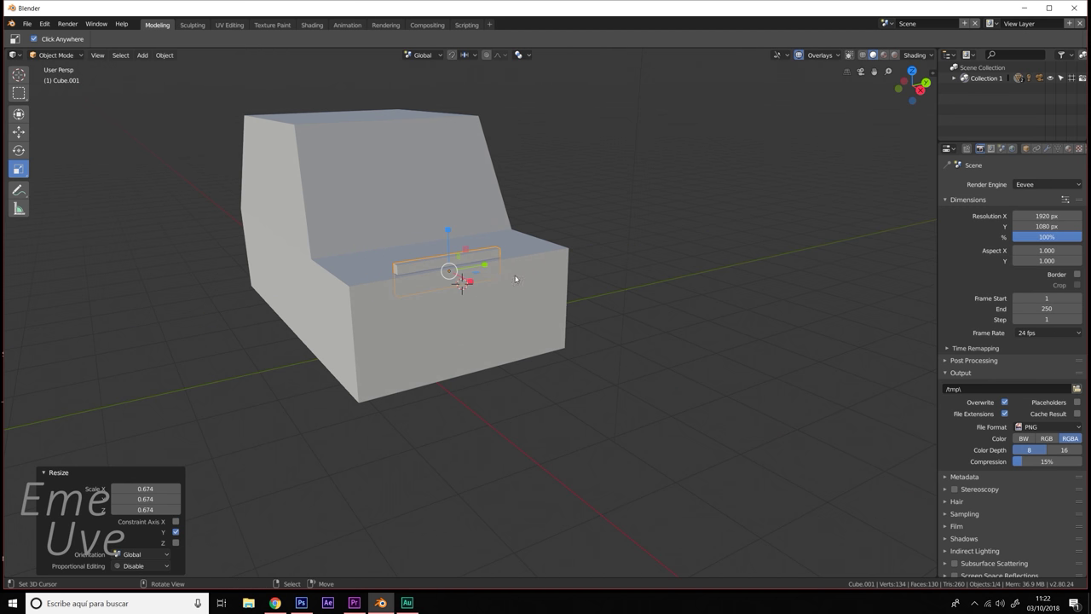
scroll(502, 305, up, 2)
scroll(521, 301, up, 4)
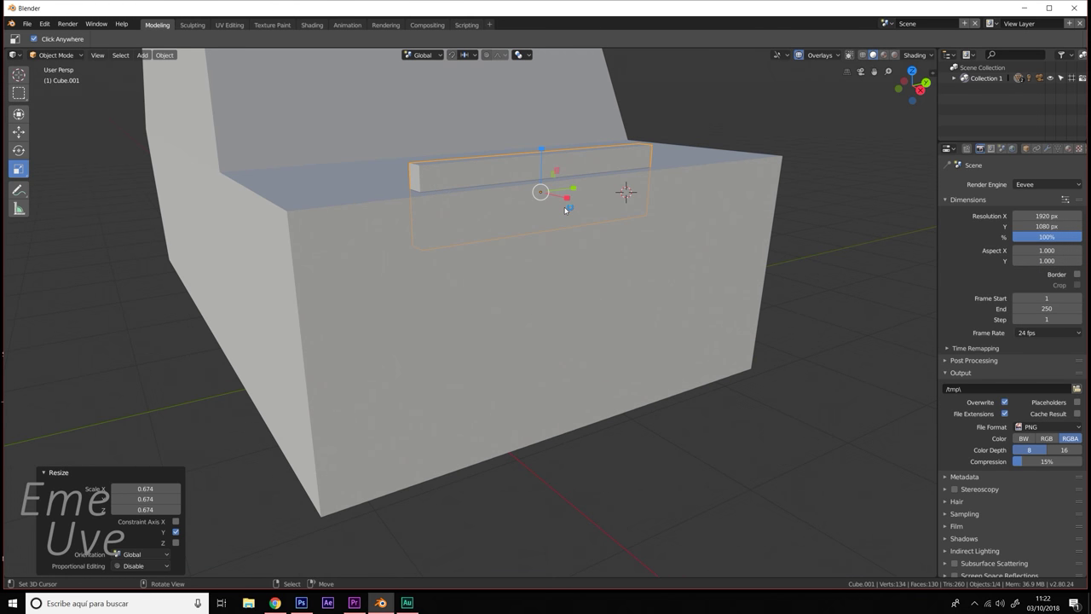
key(s)
key(x)
click(559, 196)
- Lower the bar down the car's front face with the move gizmo
key(ctrl+grave)
click(493, 192)
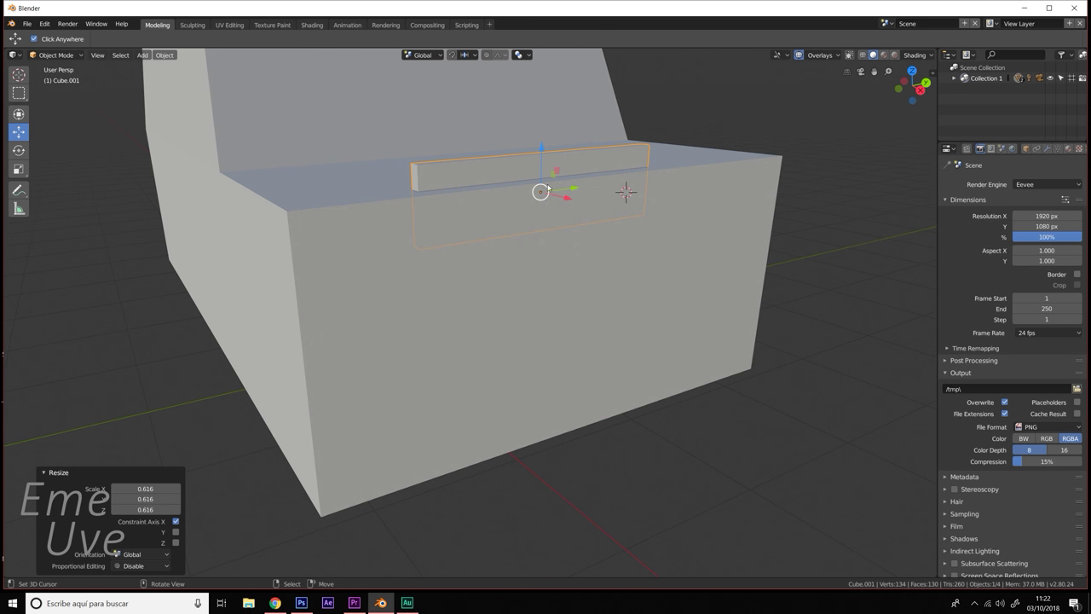
mouse_move(541, 152)
mouse_down()
mouse_move(585, 336)
mouse_move(624, 380)
mouse_move(628, 341)
mouse_up()
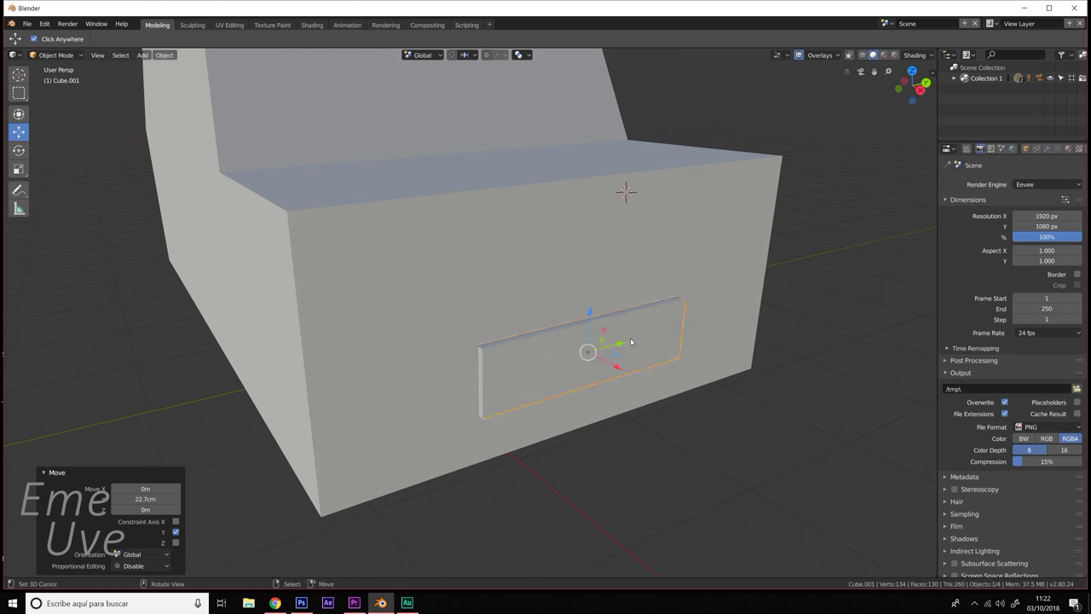
- Push the plate 22.7 cm along Y onto the front face and view it from the side orthographically
mouse_move(628, 341)
middle_down()
mouse_move(609, 332)
mouse_move(621, 336)
middle_up()
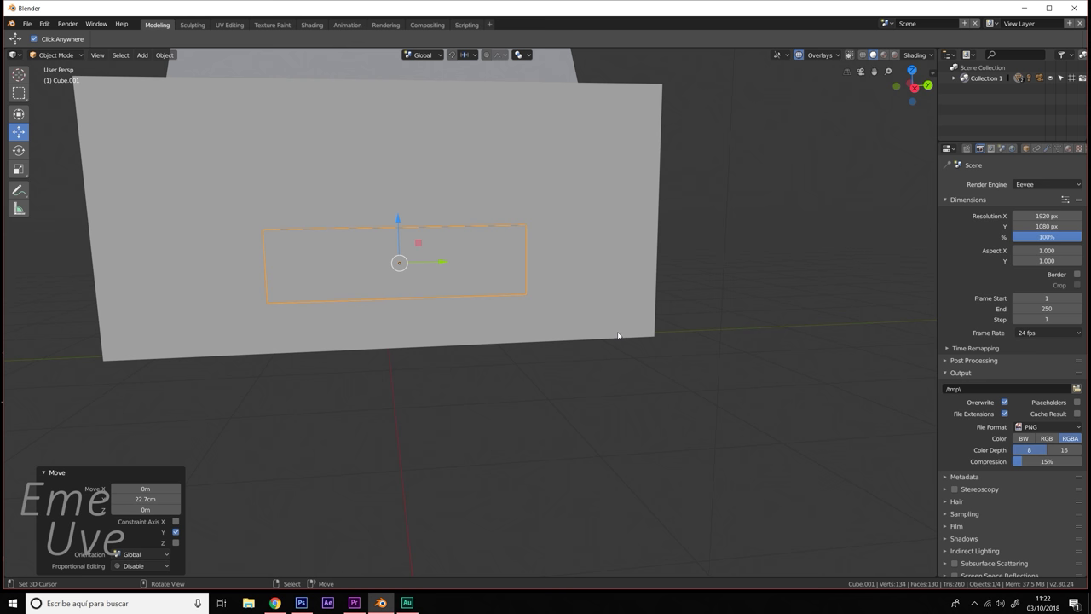
key(KP_5)
mouse_move(586, 320)
middle_down()
mouse_move(476, 279)
mouse_move(492, 277)
middle_up()
key(KP_5)
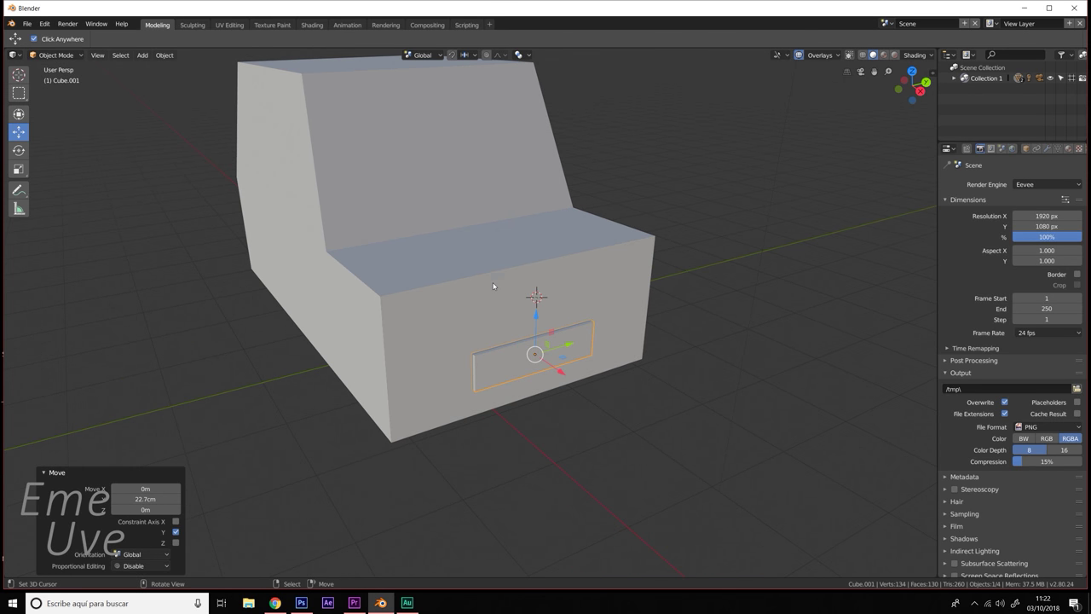
scroll(470, 248, down, 3)
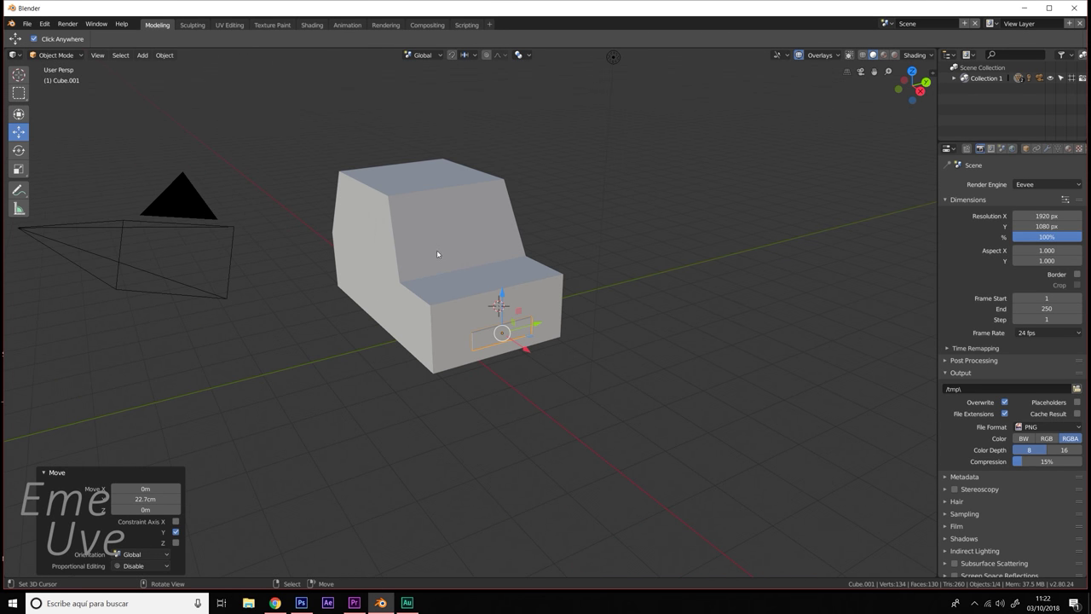
key(KP_5)
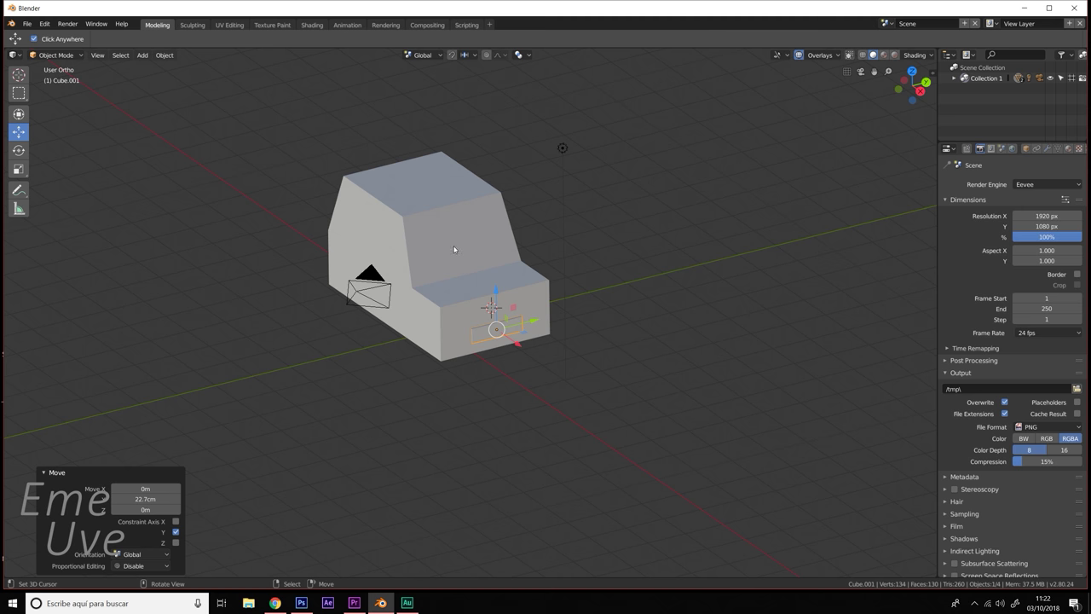
key(KP_5)
key(KP_5)
key(KP_6)
key(KP_6)
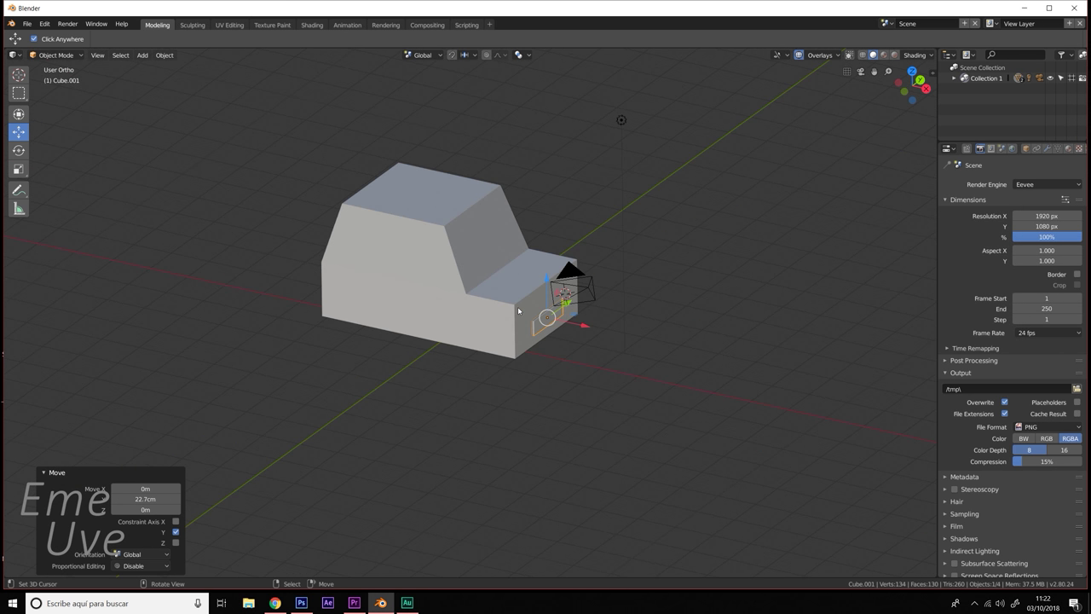
key(KP_1)
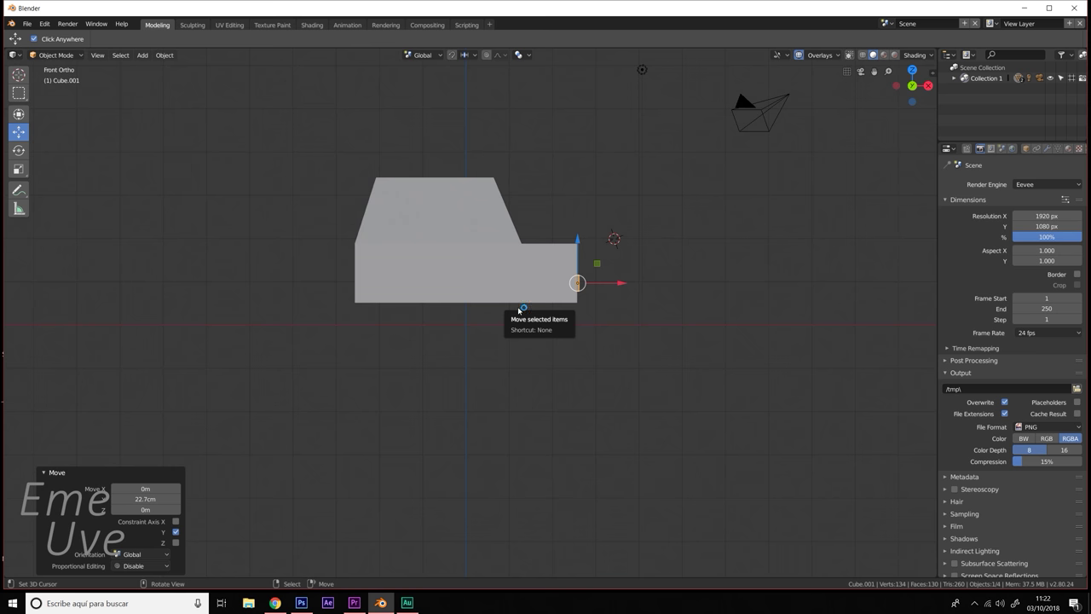
scroll(498, 267, up, 3)
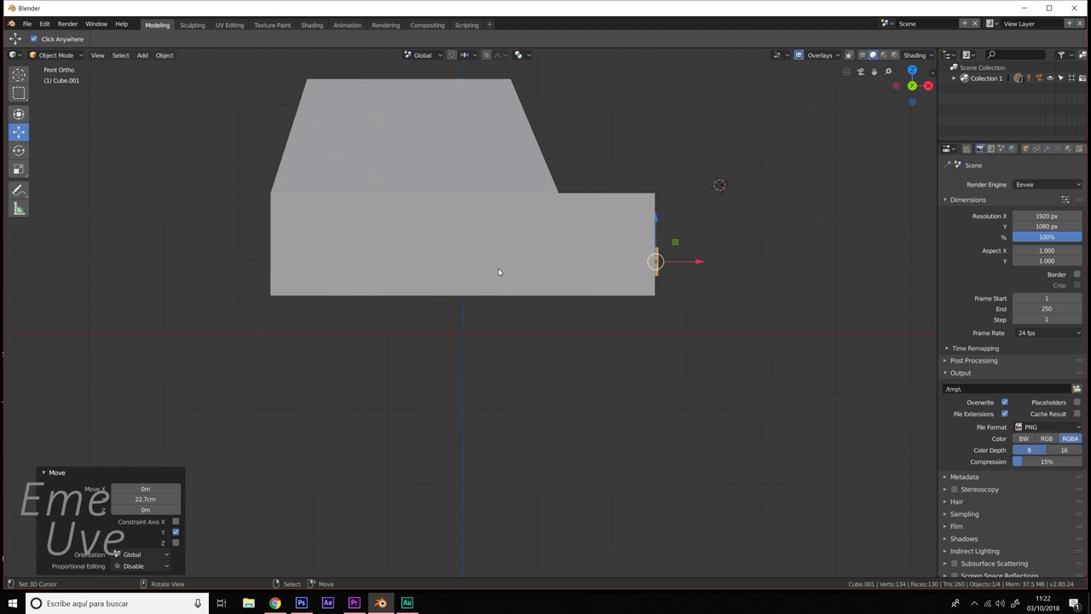
key(KP_3)
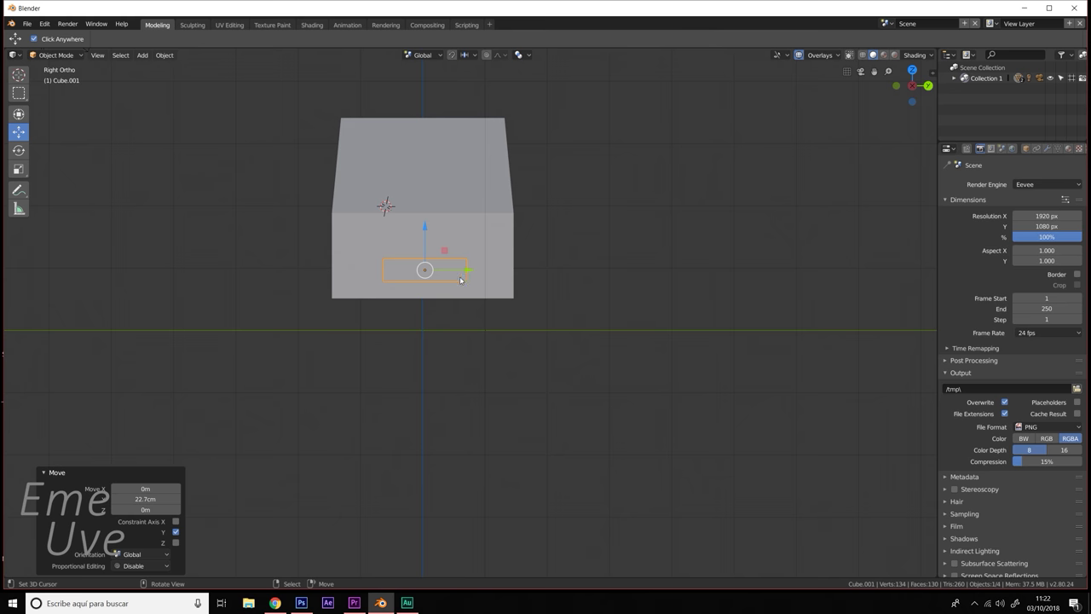
scroll(464, 281, up, 4)
- Raise the plate 9.57 cm along Z on the car's front
drag(383, 178, 383, 180)
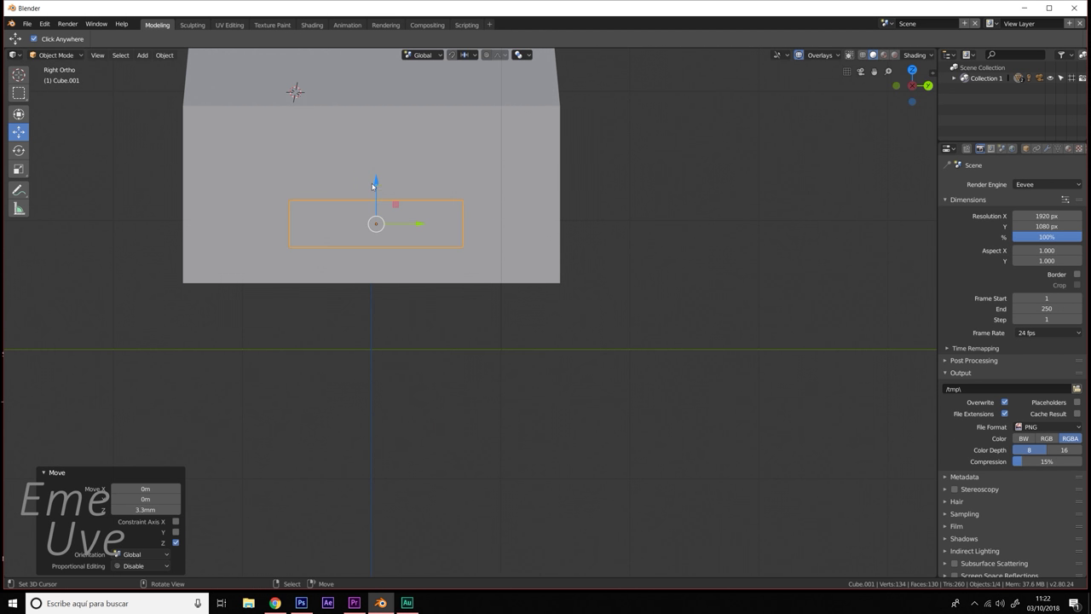
drag(419, 223, 417, 235)
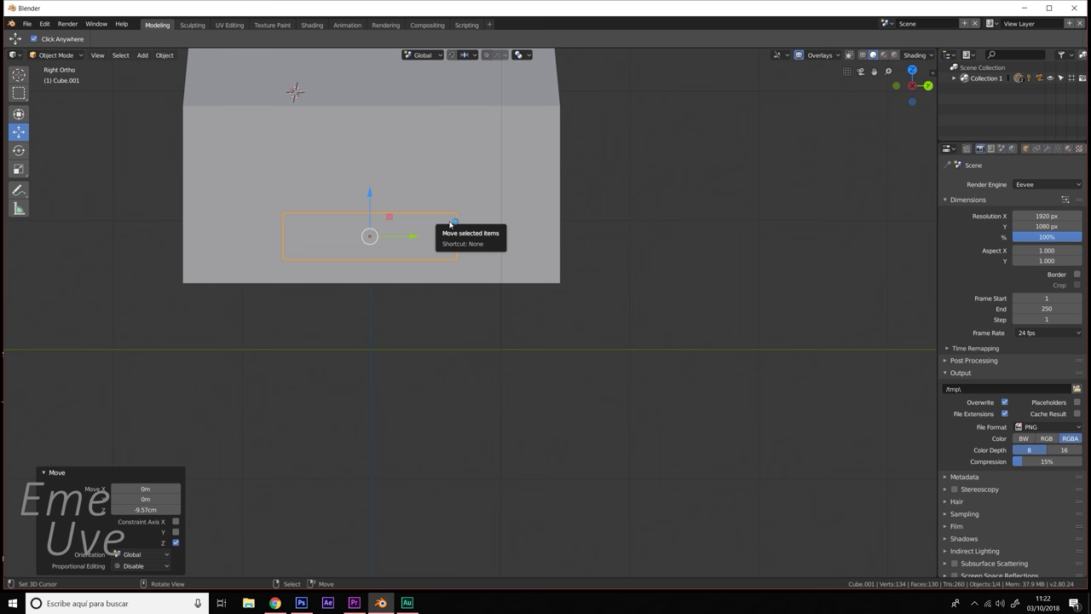
mouse_move(438, 250)
middle_down()
mouse_move(499, 270)
mouse_move(503, 294)
mouse_move(548, 330)
middle_up()
scroll(512, 297, up, 3)
- Nudge the plate along X so it sits flush against the car's front
key(g)
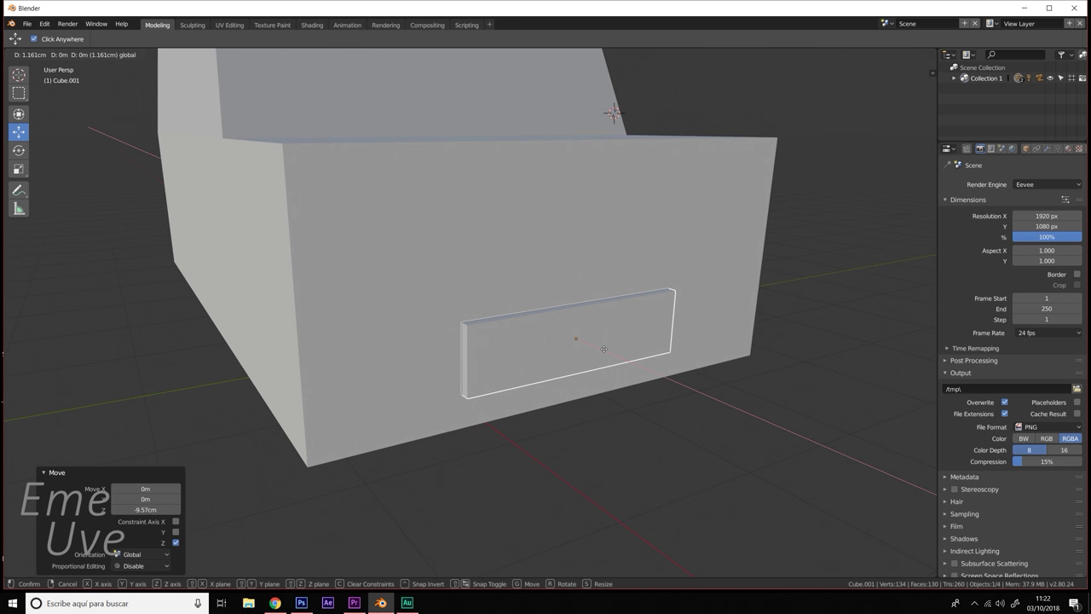
key(x)
click(601, 347)
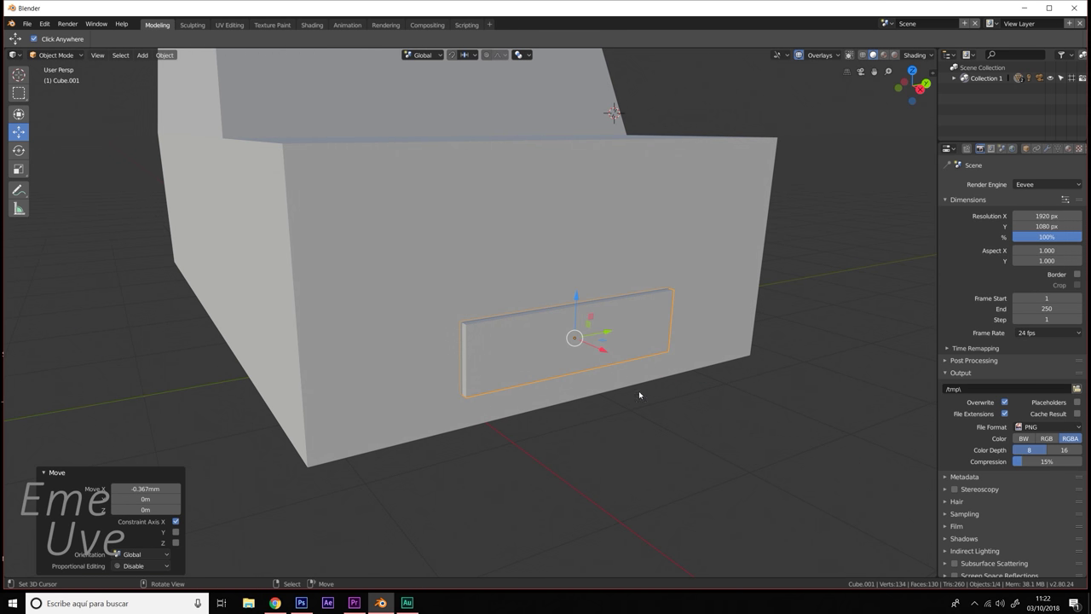
shift+middle_drag(639, 390, 623, 389)
- Give the car body's material a red base colour (R 0.800, G 0.044, B 0.057)
click(416, 201)
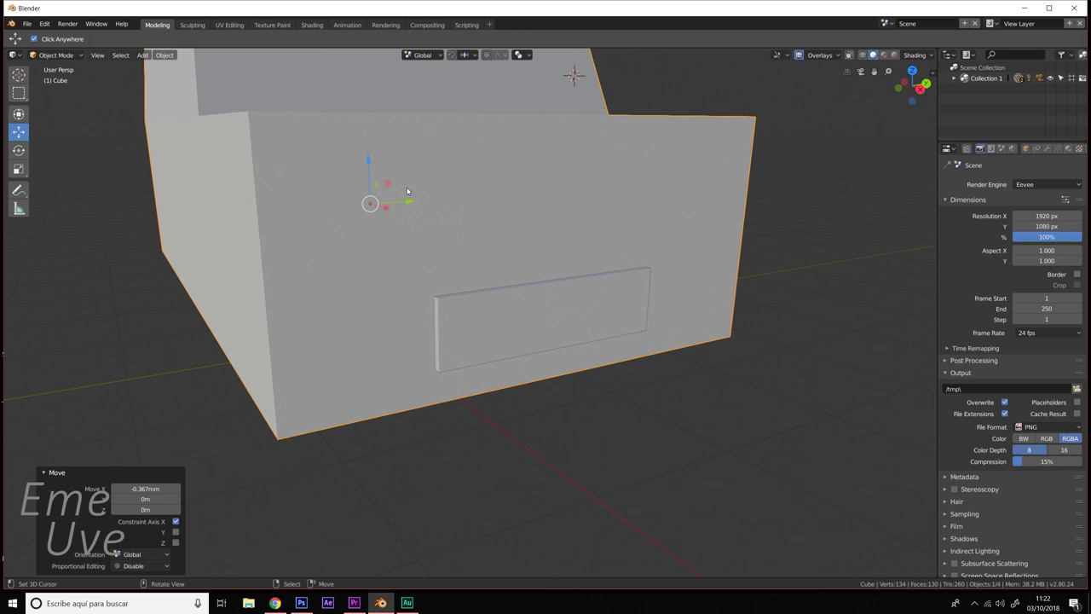
key(KP_Decimal)
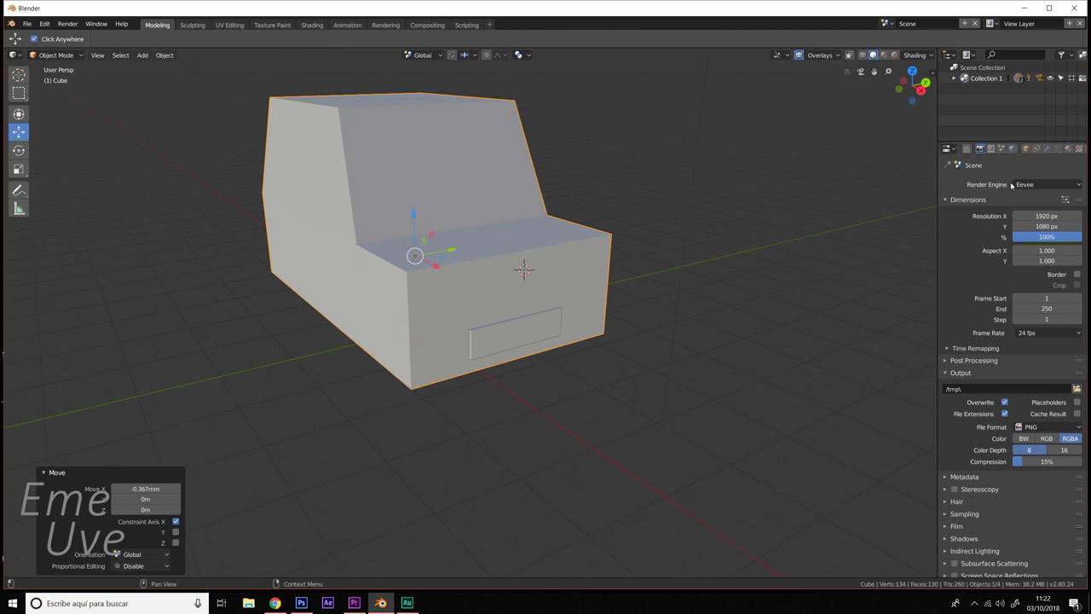
click(1068, 149)
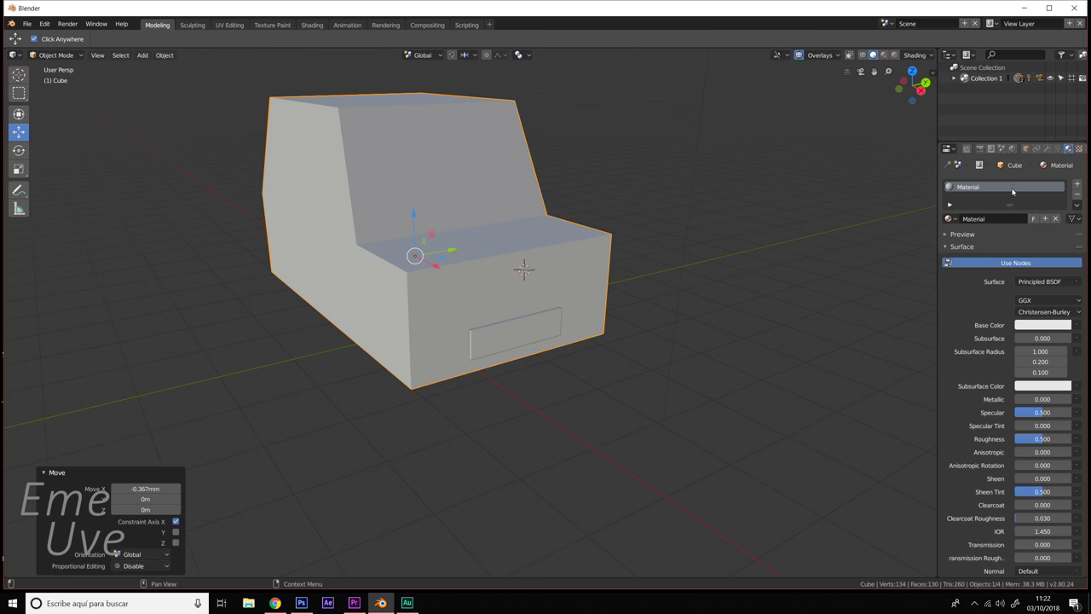
click(1052, 329)
drag(1012, 226, 1017, 248)
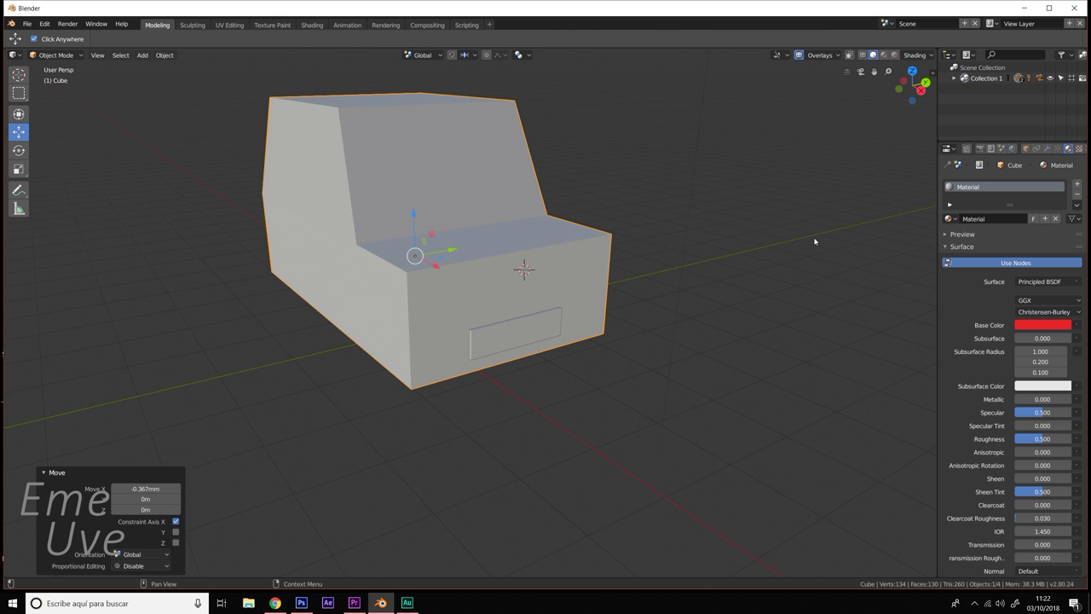
- Preview the red car in Material Preview and then Rendered shading
click(886, 56)
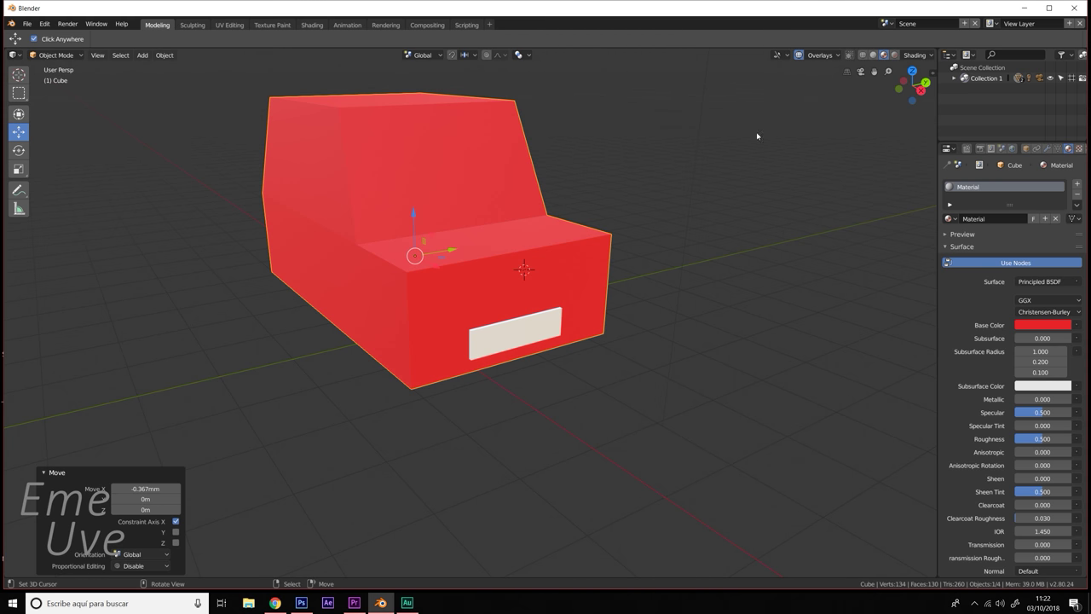
click(894, 56)
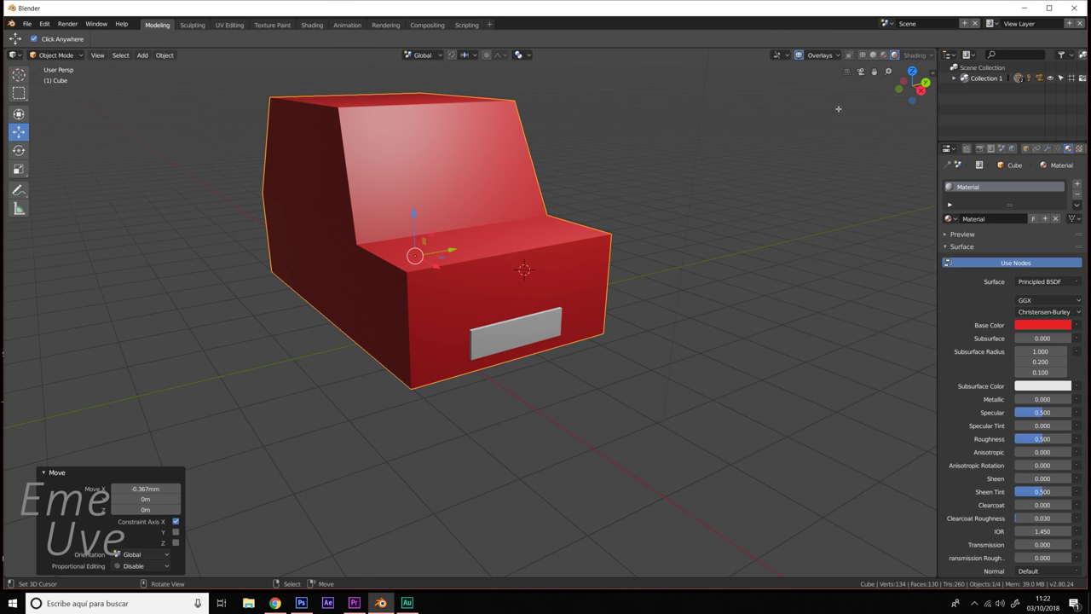
middle_drag(576, 315, 576, 329)
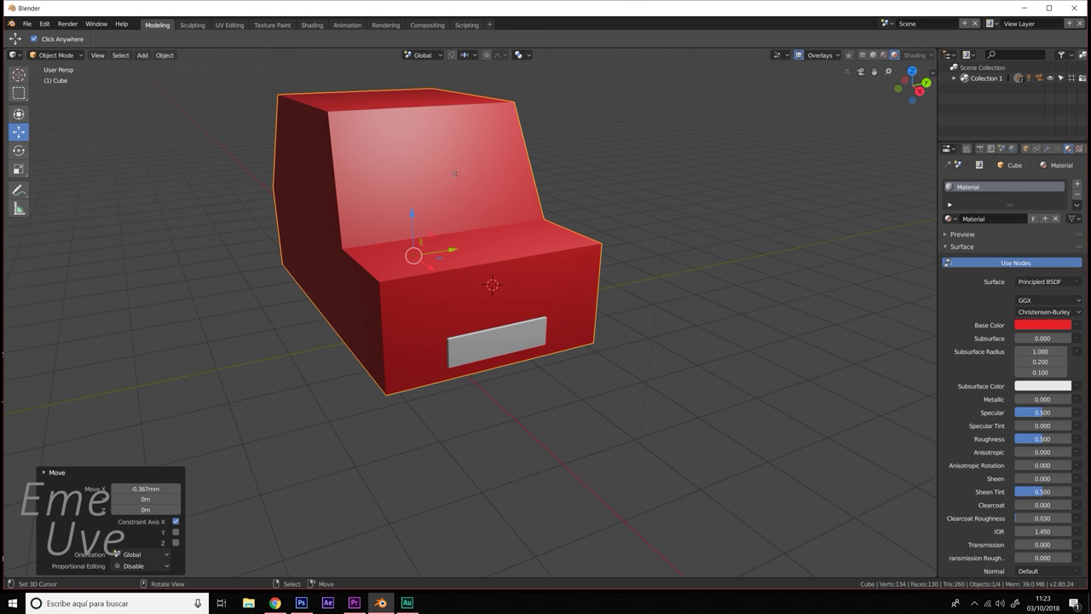
- Save the car project as Coche.blend in the E:\Canal Javier folder
click(24, 25)
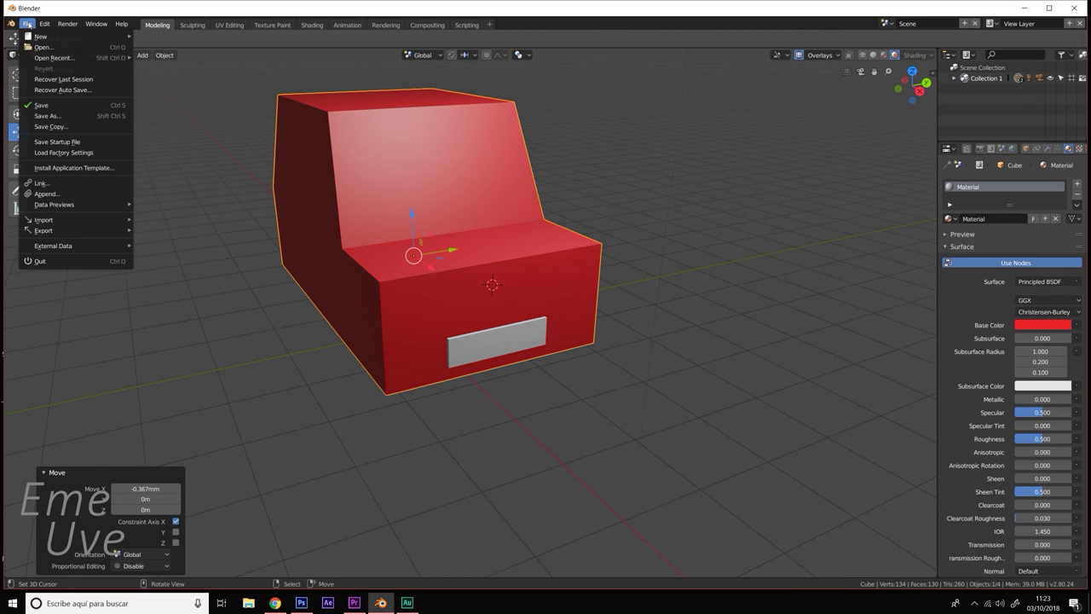
click(43, 118)
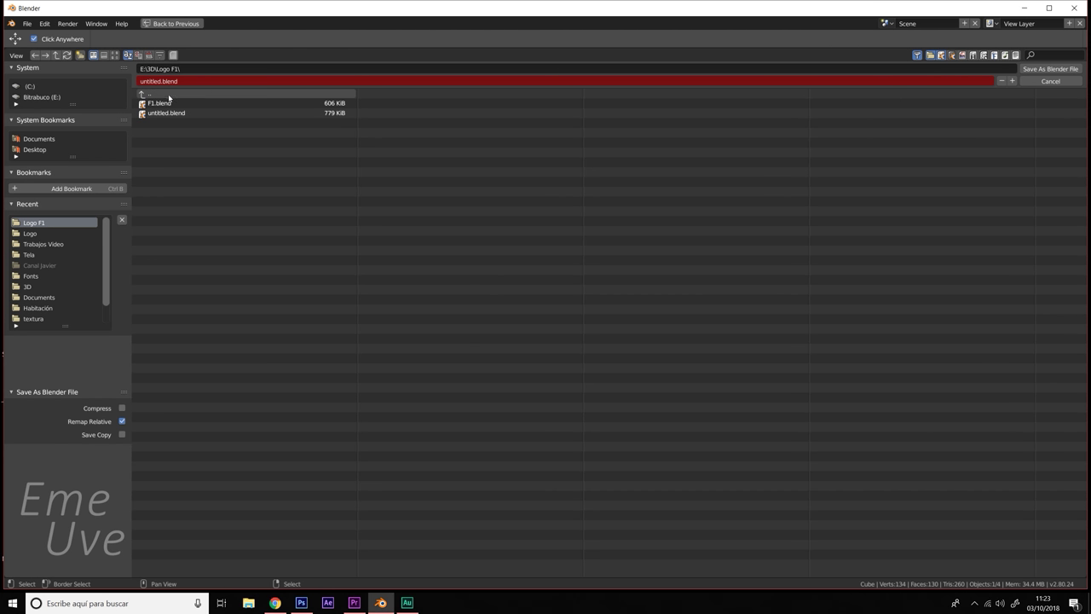
click(141, 93)
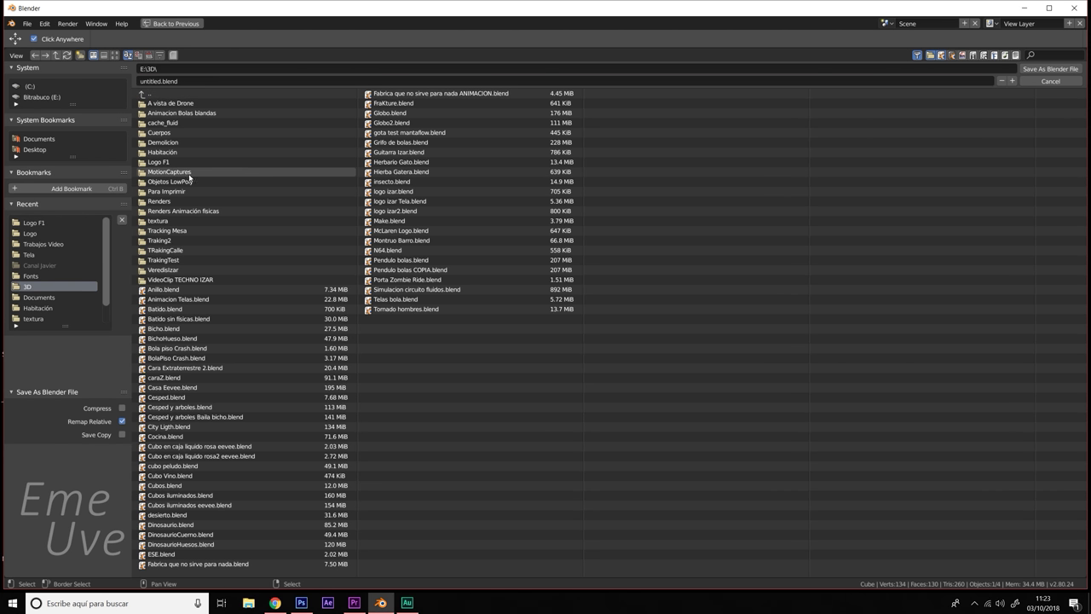
click(48, 102)
click(155, 158)
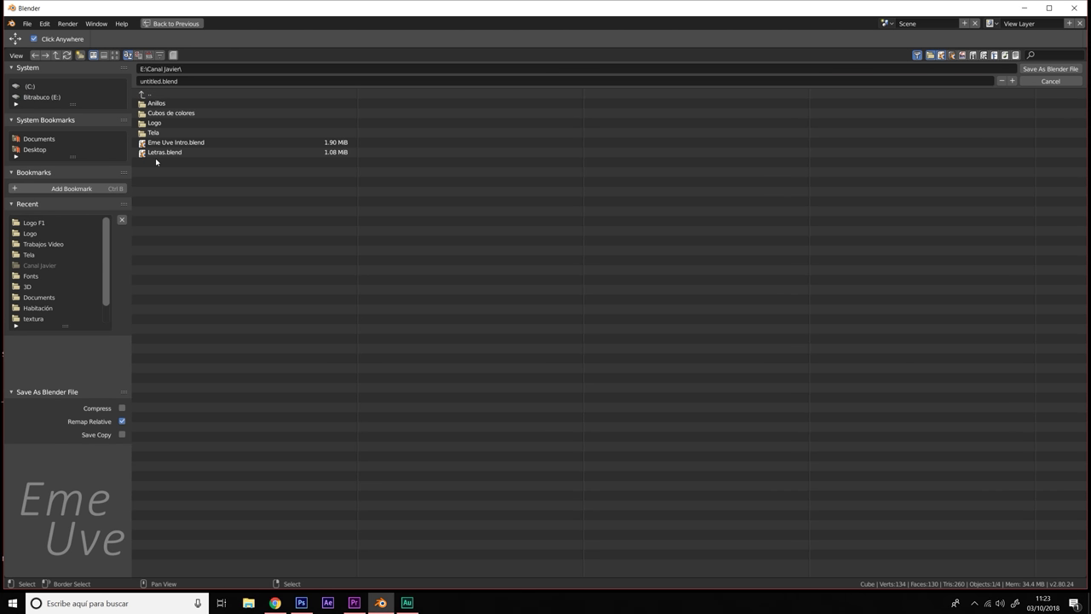
click(181, 80)
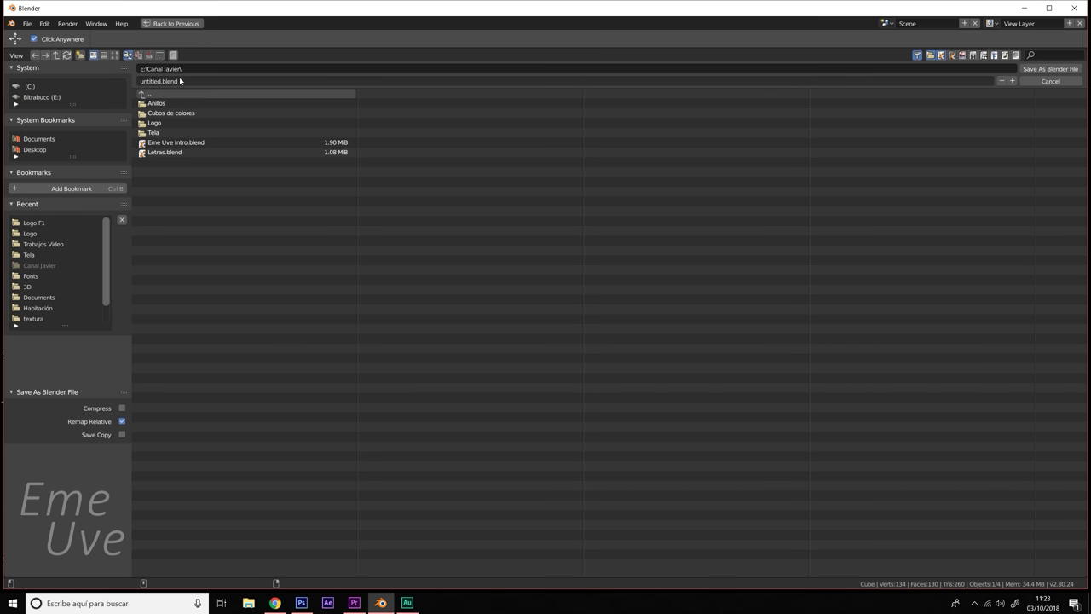
text(Coche)
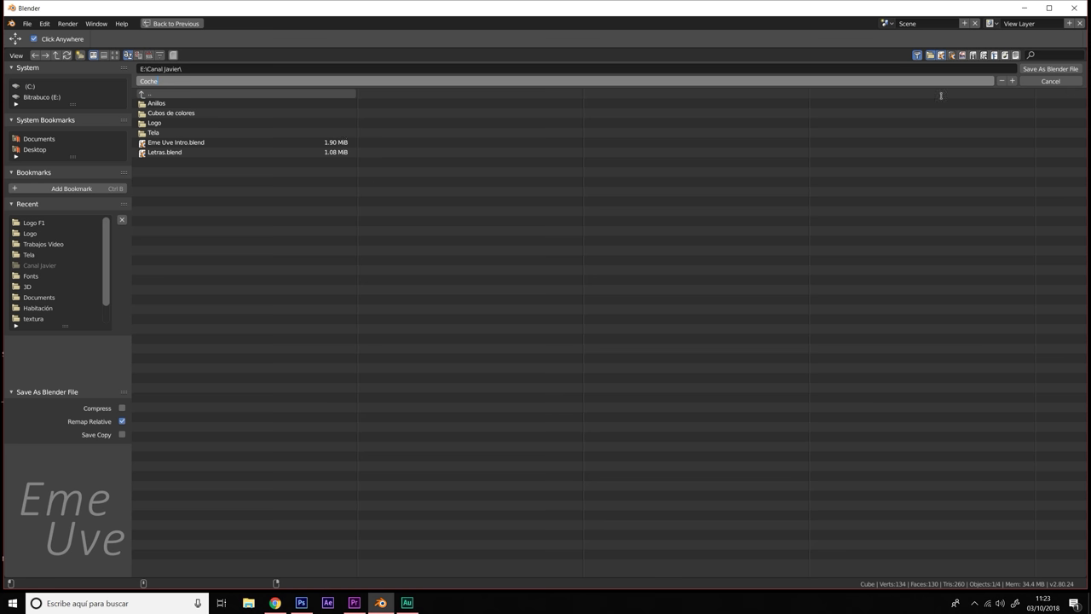
key(Return)
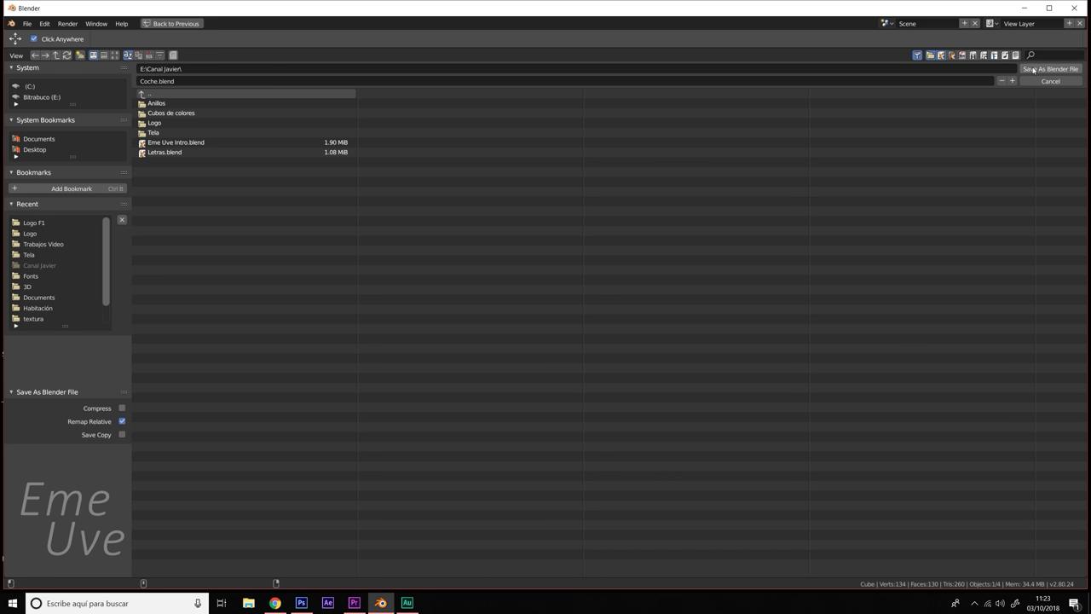
- Add a text object to the scene beside the car's front
scroll(529, 310, up, 2)
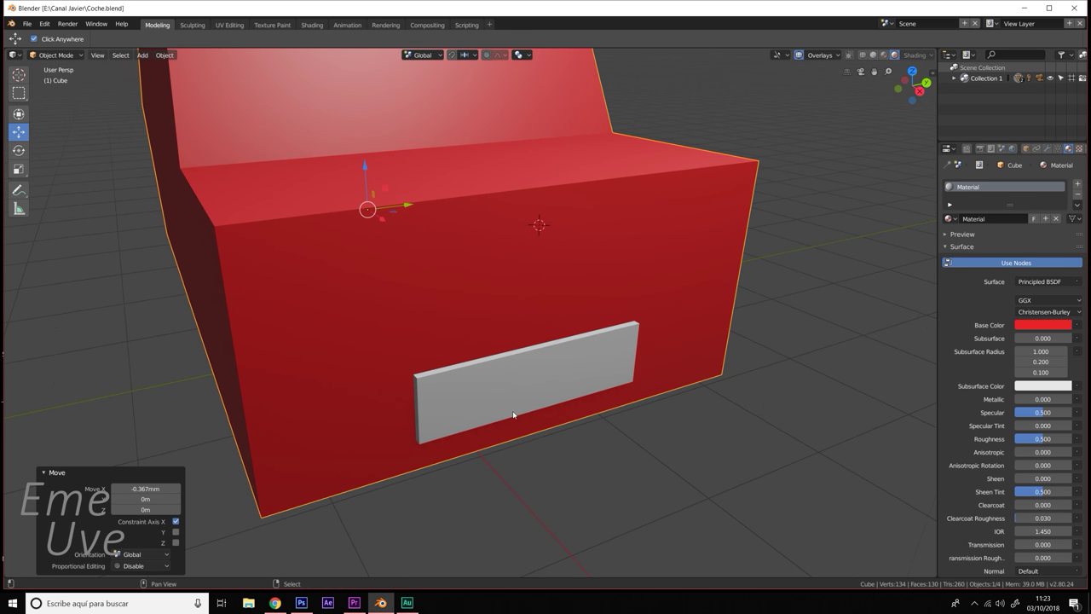
scroll(511, 409, up, 2)
scroll(499, 363, up, 2)
scroll(477, 345, up, 2)
scroll(445, 332, down, 3)
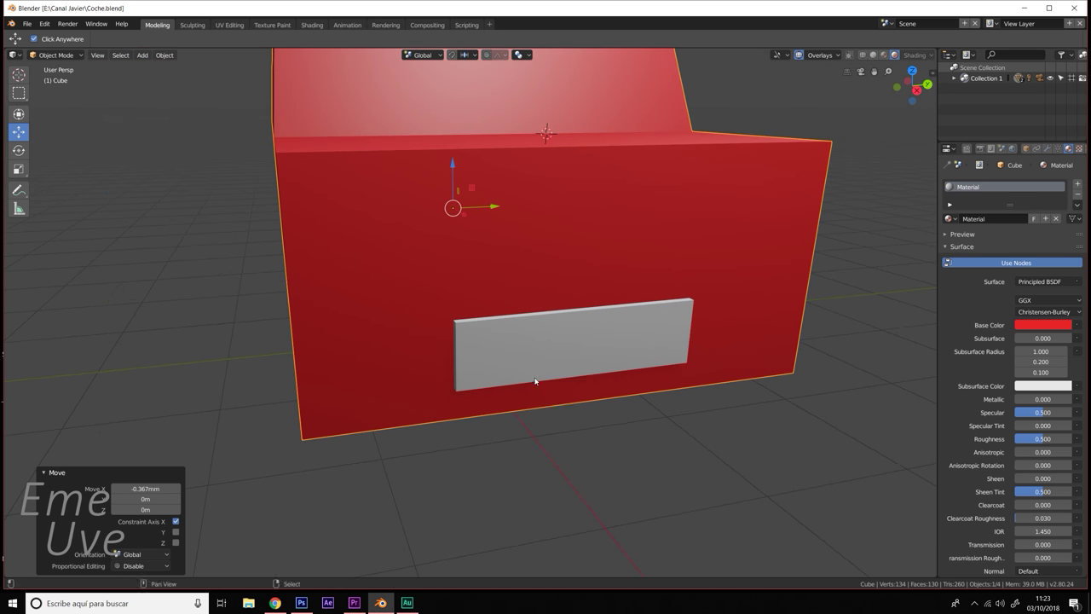
mouse_move(543, 381)
middle_down()
mouse_move(478, 365)
mouse_move(537, 334)
middle_up()
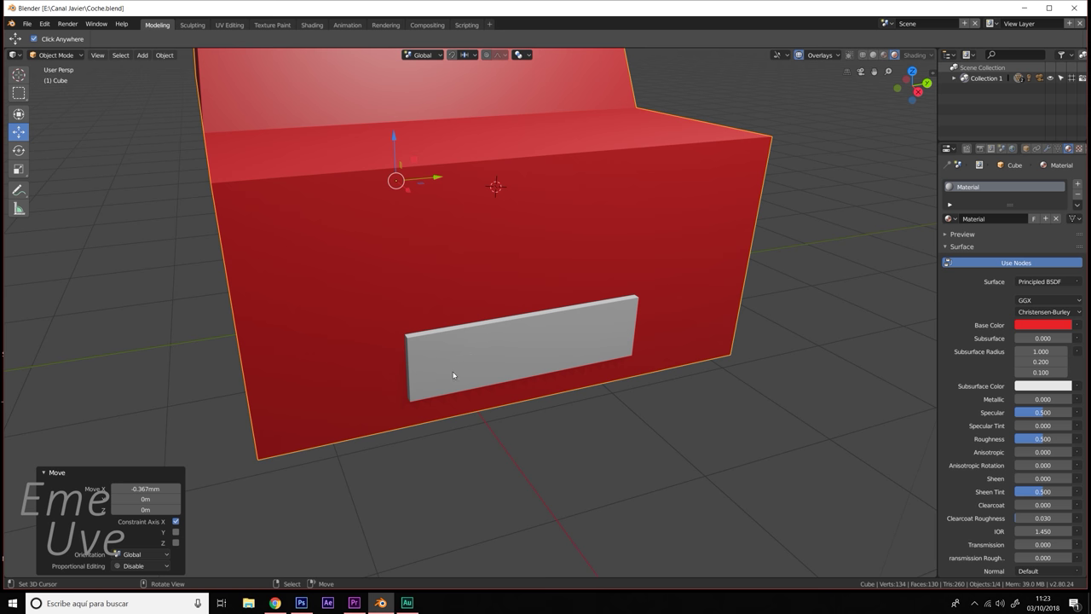
middle_drag(453, 375, 456, 370)
key(shift+a)
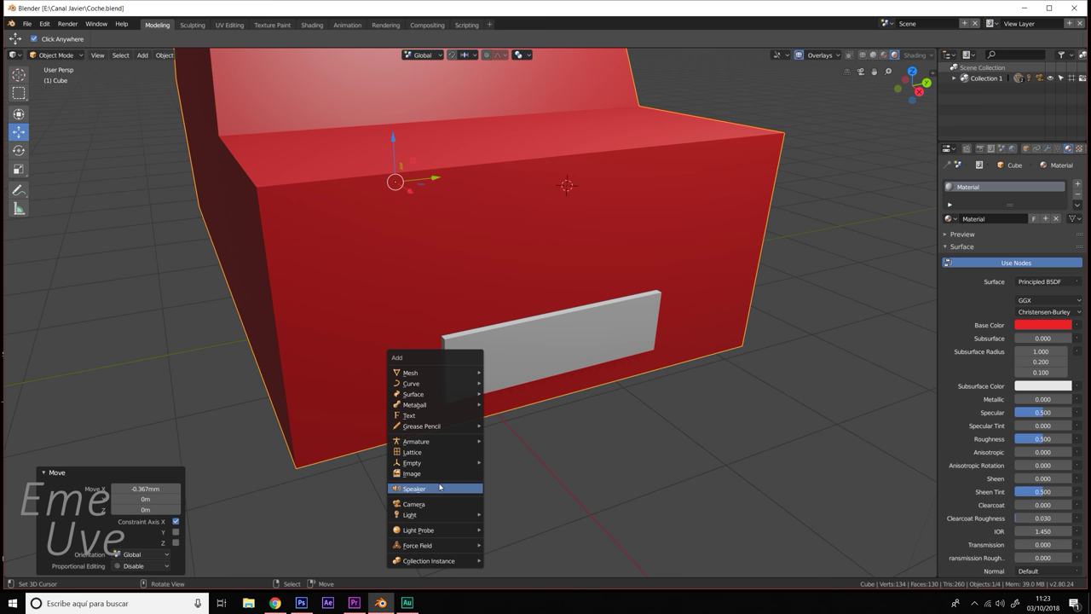
click(432, 415)
scroll(645, 364, down, 2)
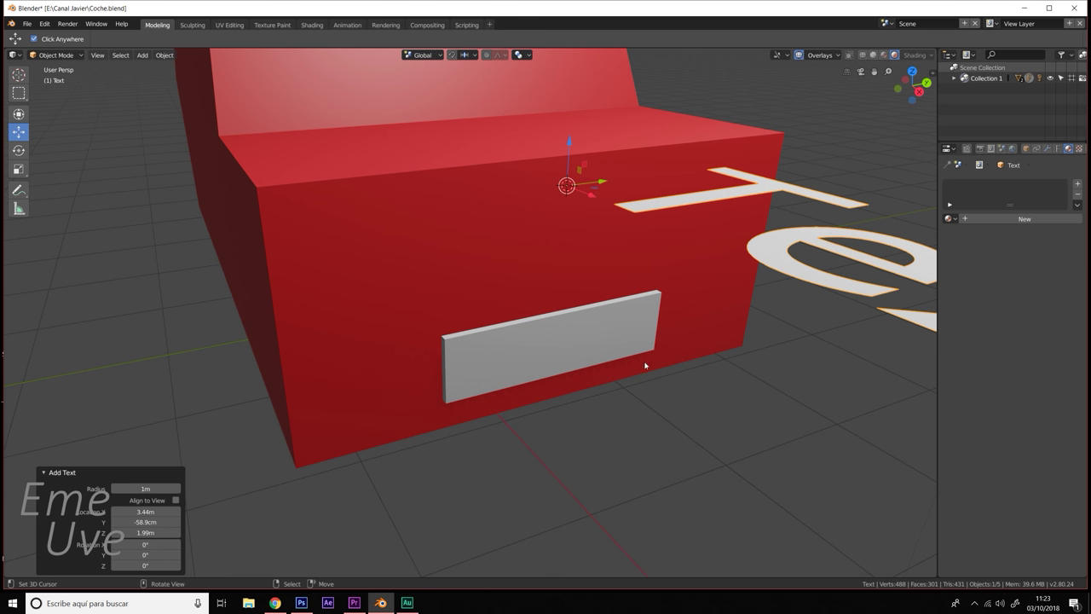
scroll(604, 390, down, 3)
mouse_move(604, 390)
middle_down()
mouse_move(704, 409)
mouse_move(658, 372)
middle_up()
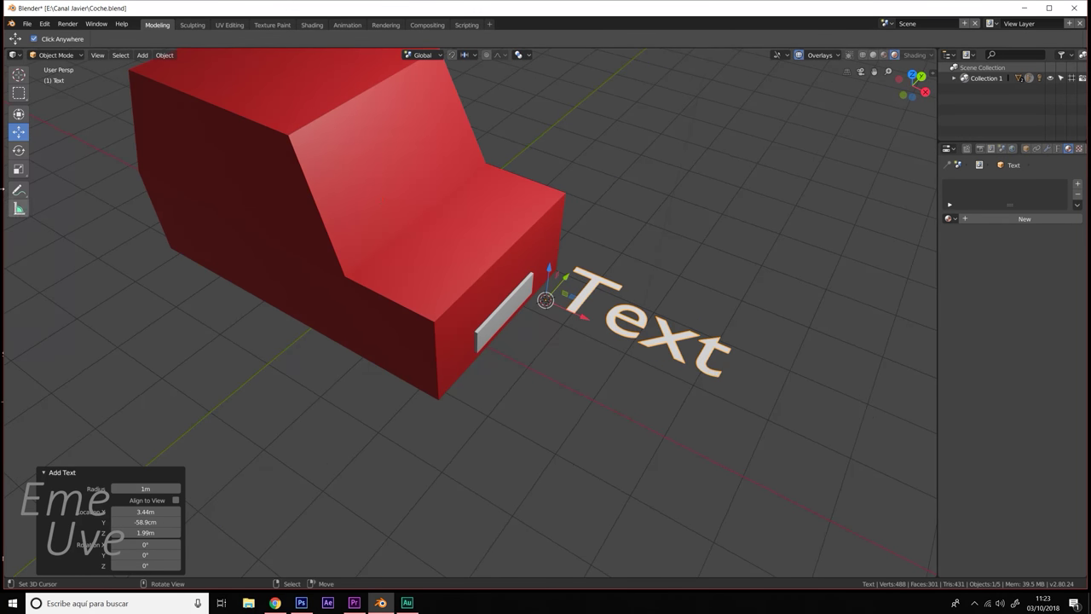
- In Edit Mode, replace the default 'Text' wording with 'Eme Uve'
click(67, 56)
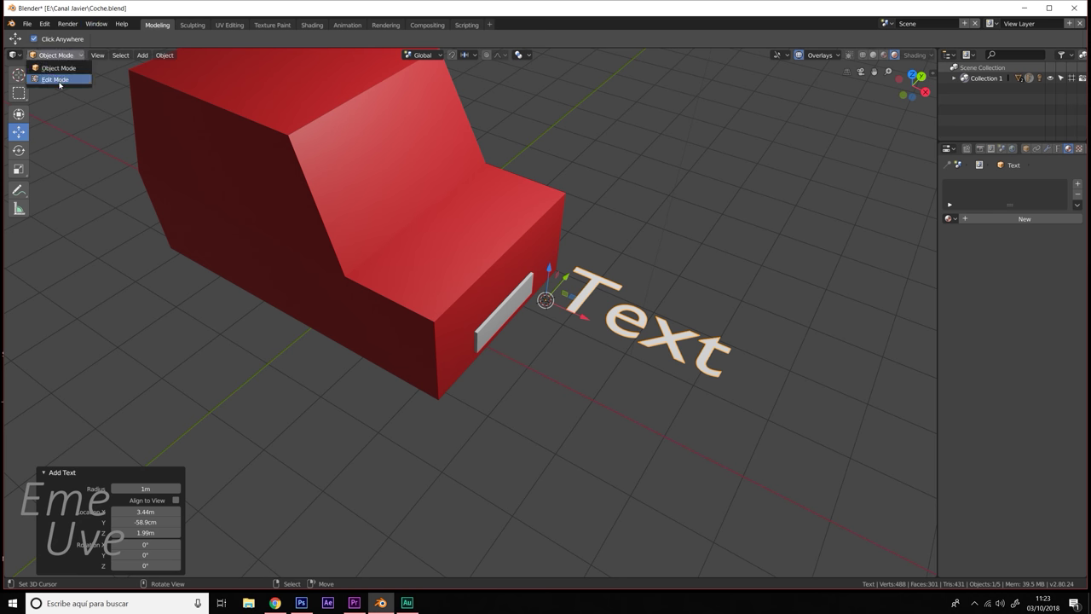
click(58, 79)
key(BackSpace)
key(BackSpace)
key(BackSpace)
key(BackSpace)
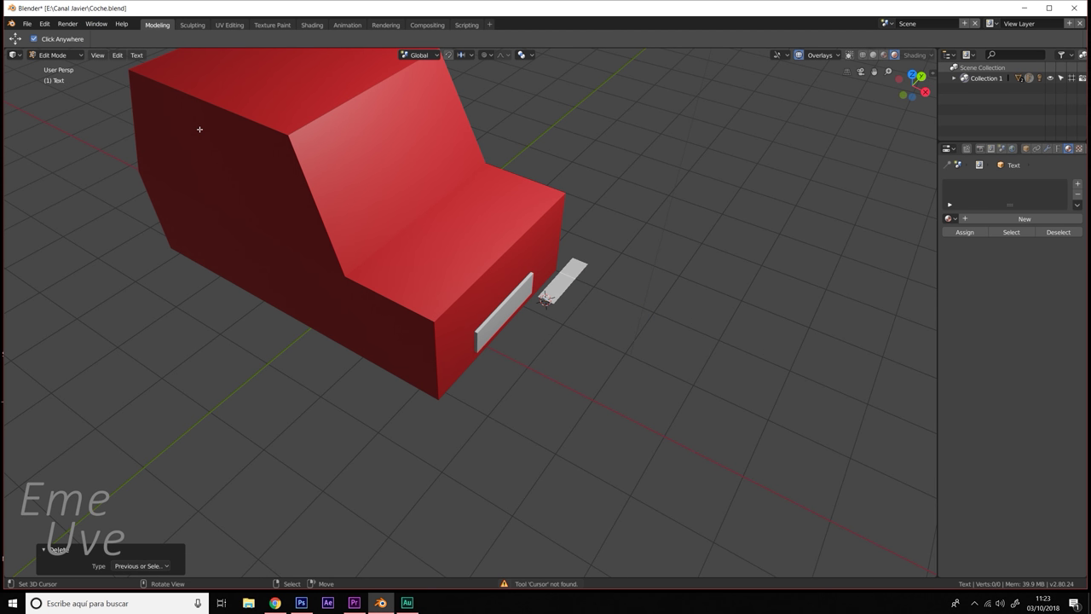
text(U)
key(BackSpace)
text(Eme )
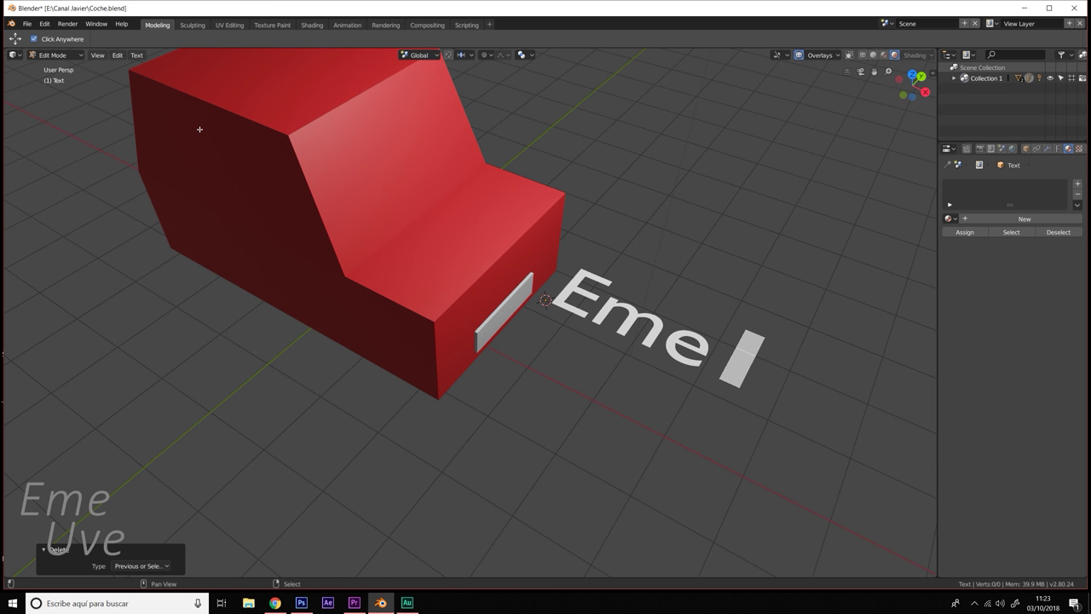
text(Uve)
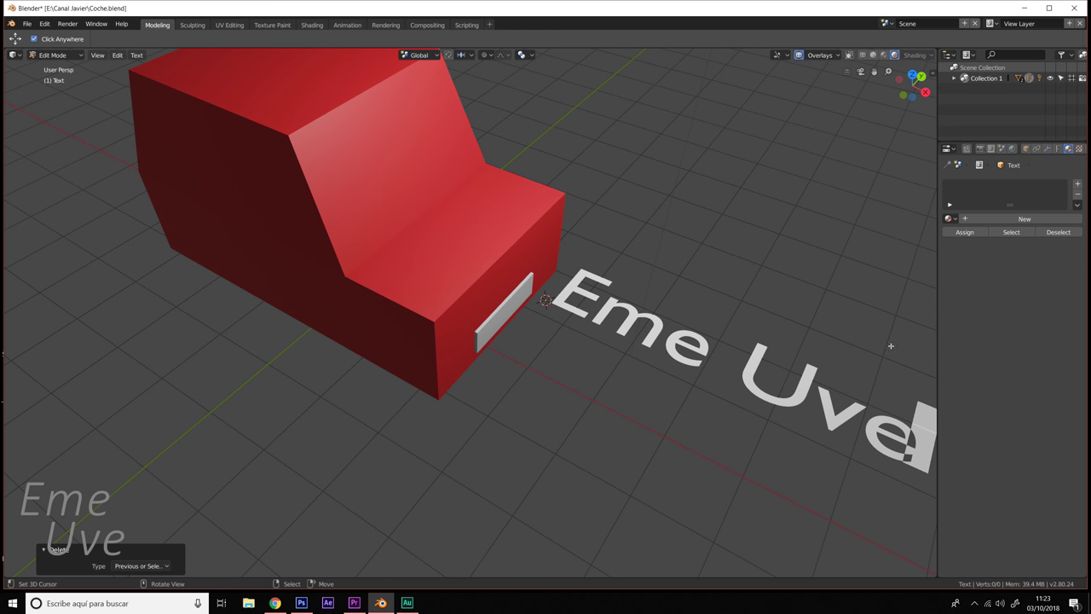
scroll(797, 362, down, 3)
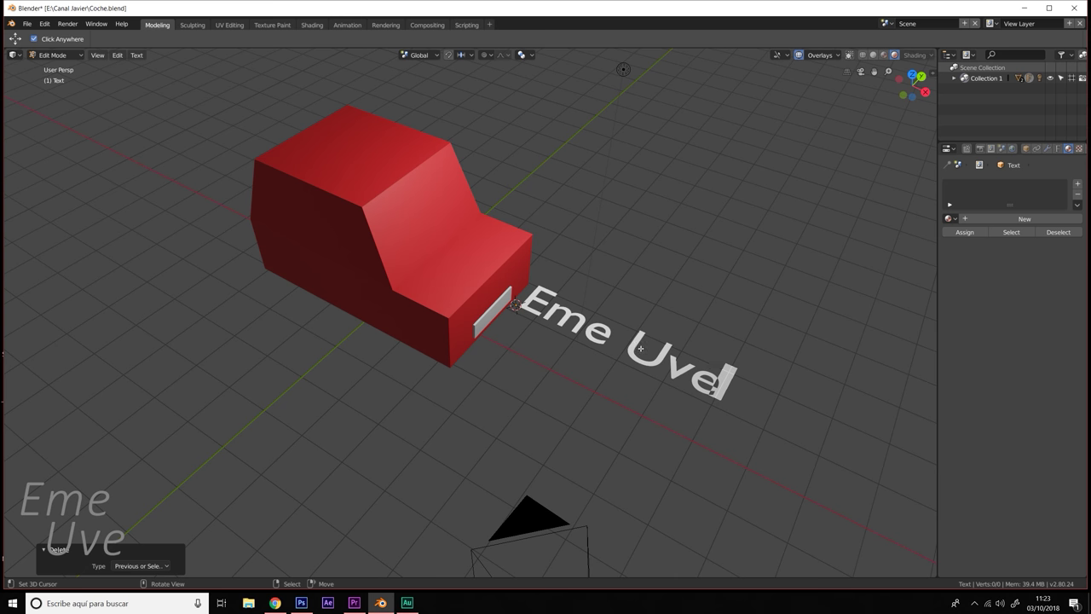
- Zoom in and show the Eme Uve text's Object Data (Text) properties
scroll(708, 343, up, 1)
scroll(711, 328, up, 1)
scroll(713, 312, up, 1)
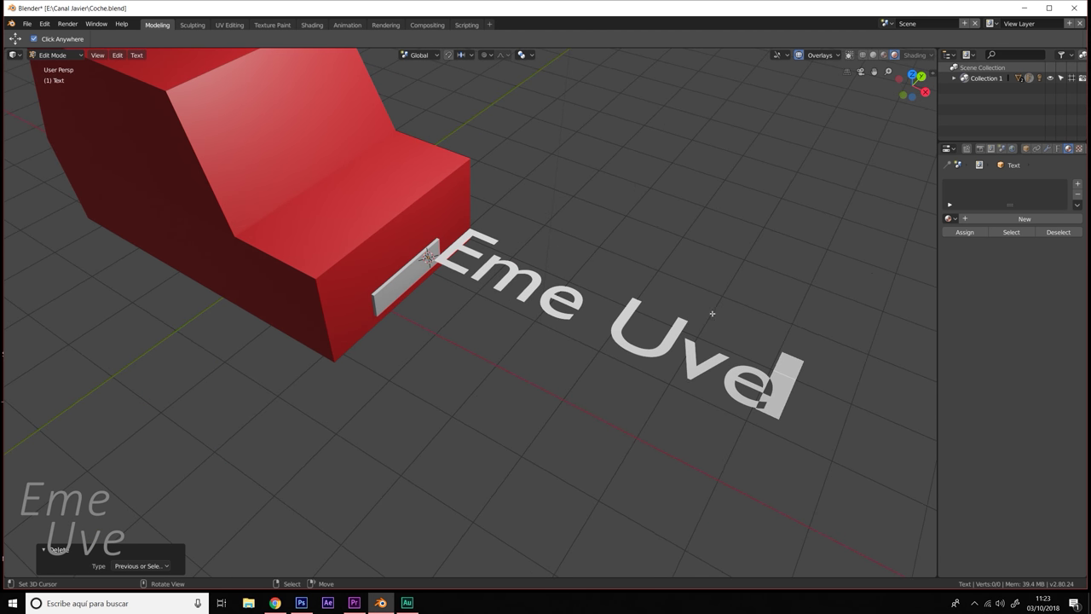
click(1058, 149)
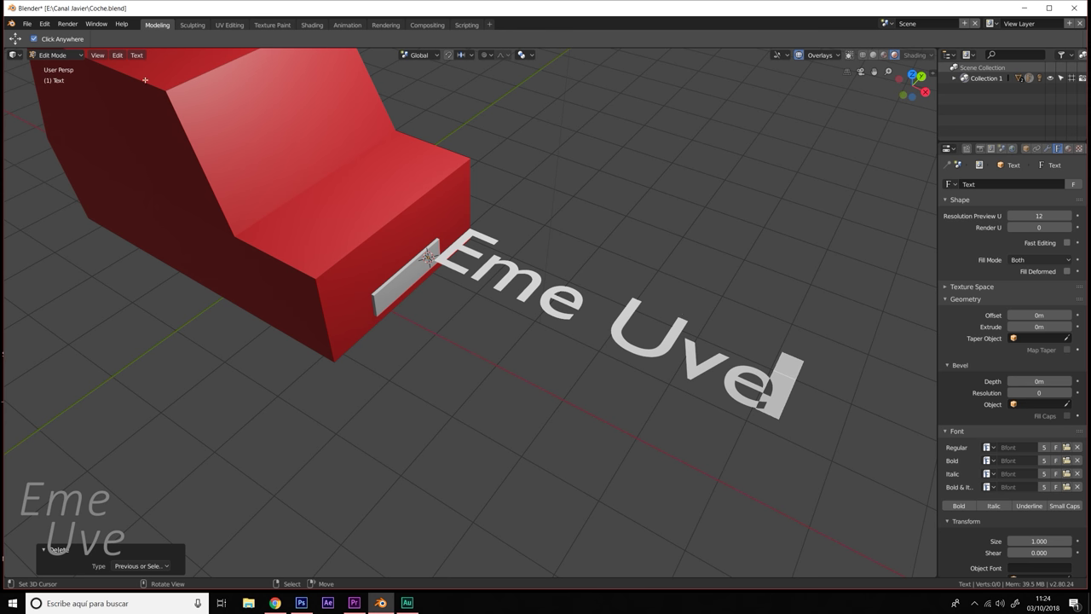
- Return to Object Mode and frame the car and text together
click(69, 56)
click(60, 75)
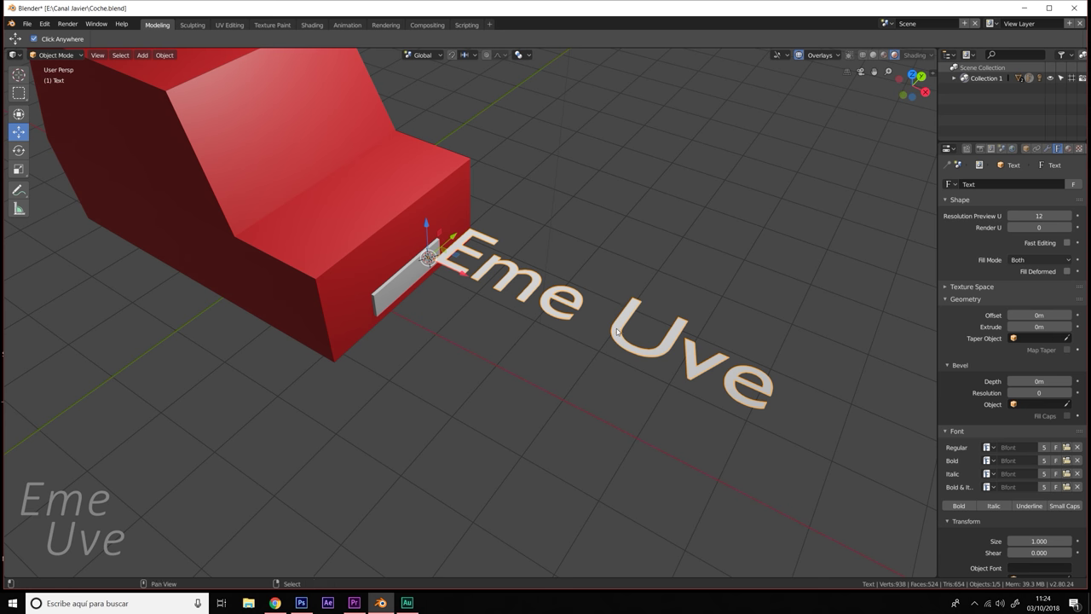
shift+middle_drag(610, 319, 575, 313)
scroll(532, 270, up, 5)
scroll(563, 279, down, 4)
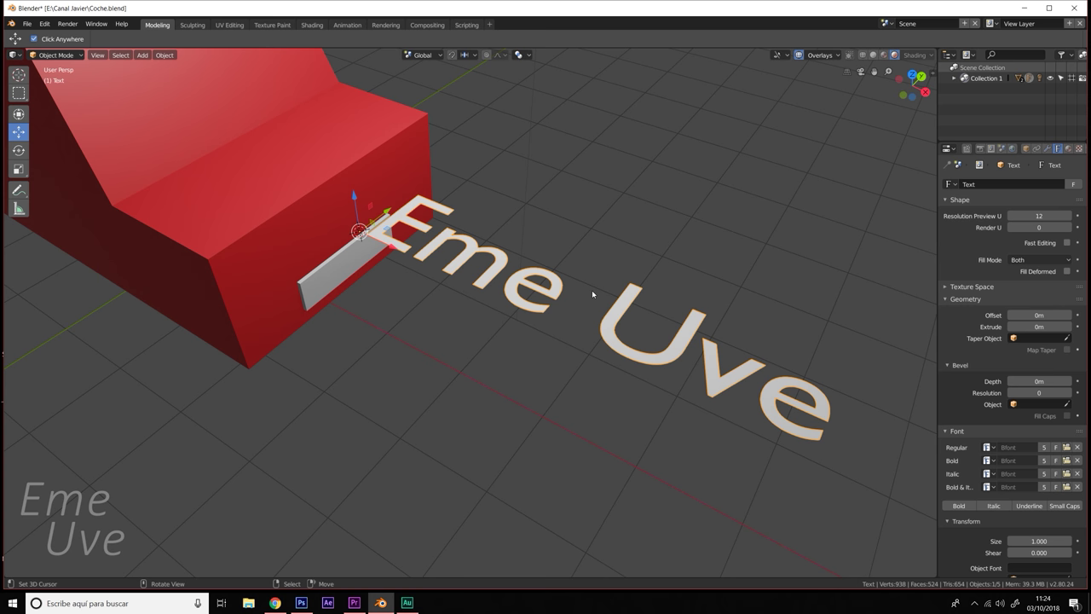
- Convert the Eme Uve text to a mesh with Convert to Mesh and enter Edit Mode
key(w)
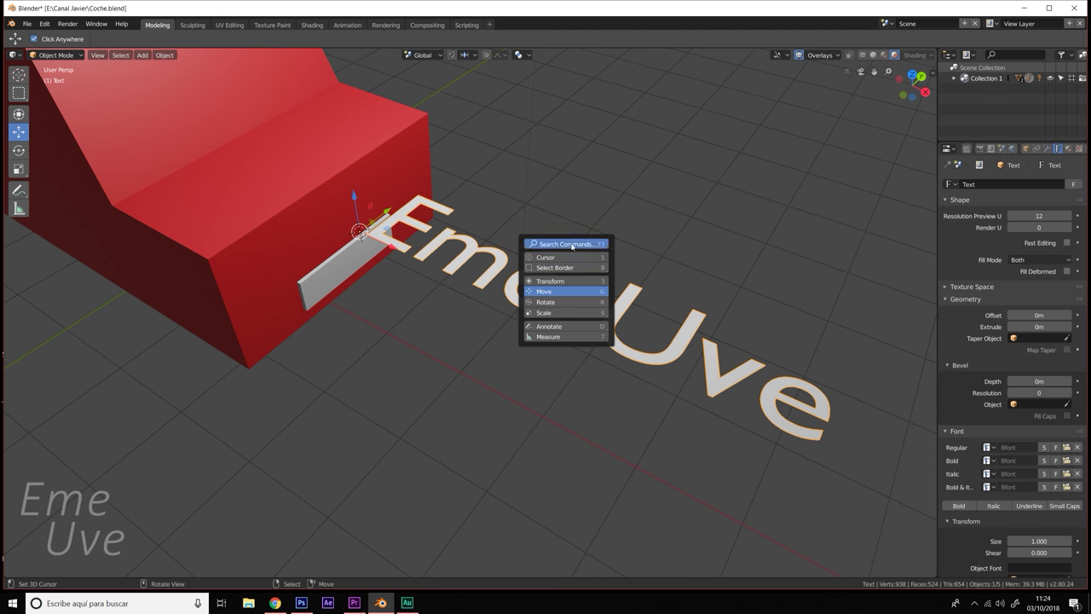
key(F3)
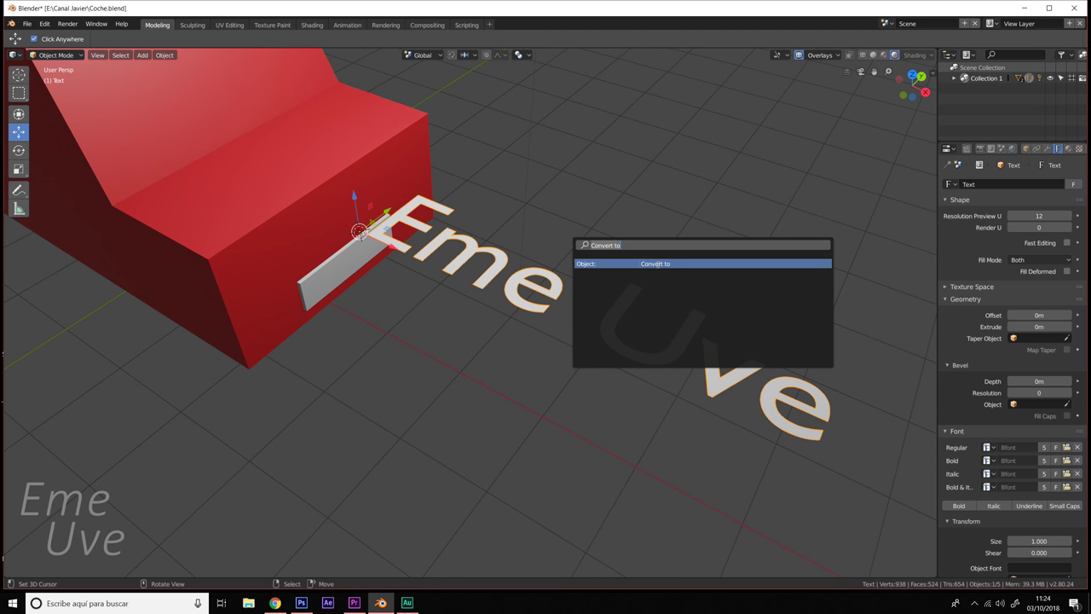
click(663, 264)
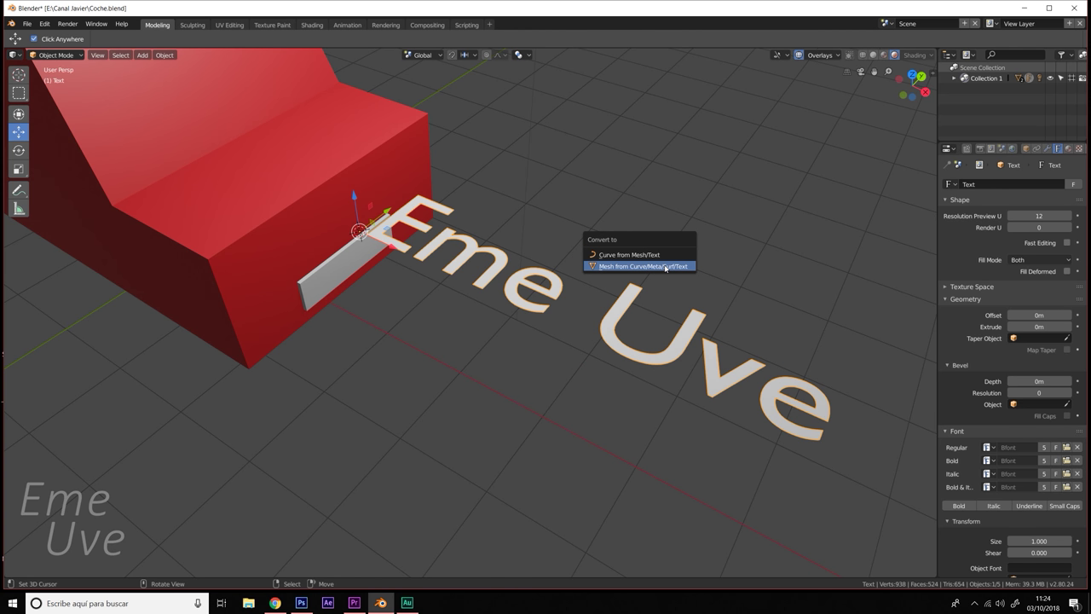
click(662, 266)
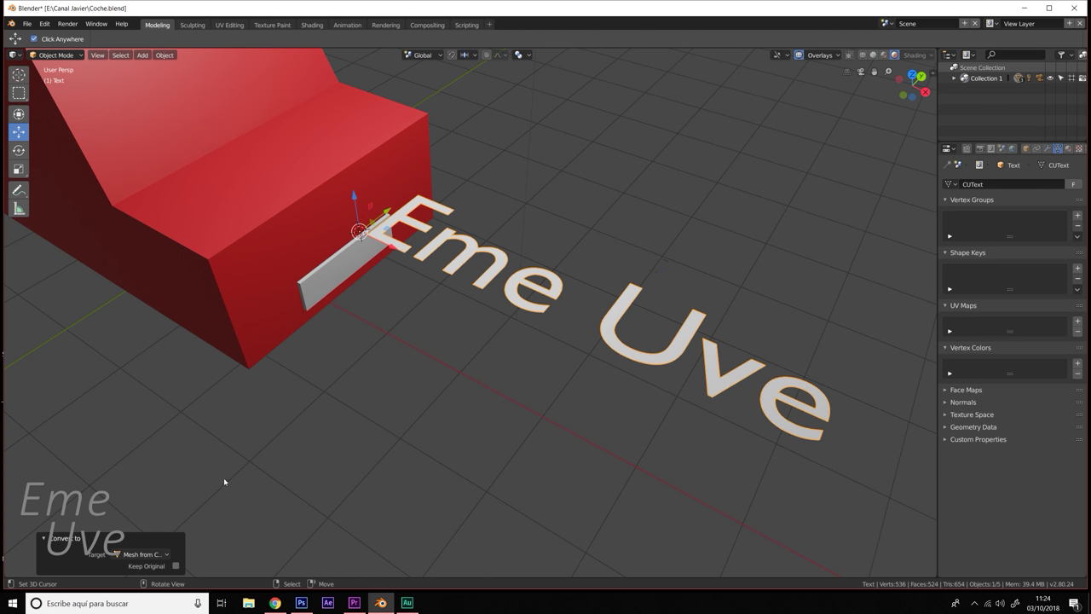
click(56, 56)
click(51, 81)
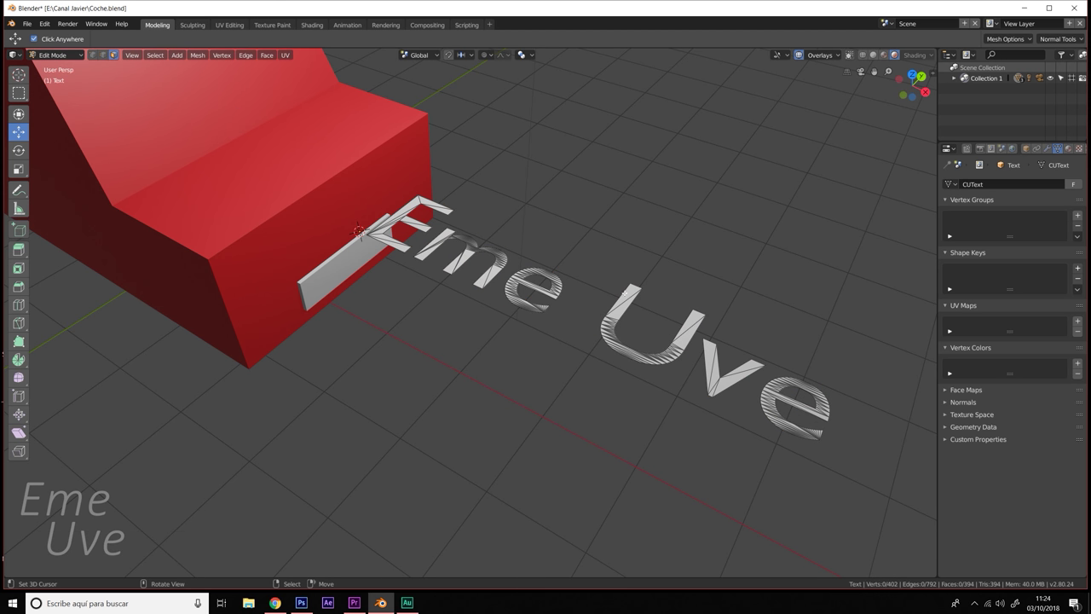
- Extrude all the letters 8.65 cm up along Z, then return to Object Mode
key(a)
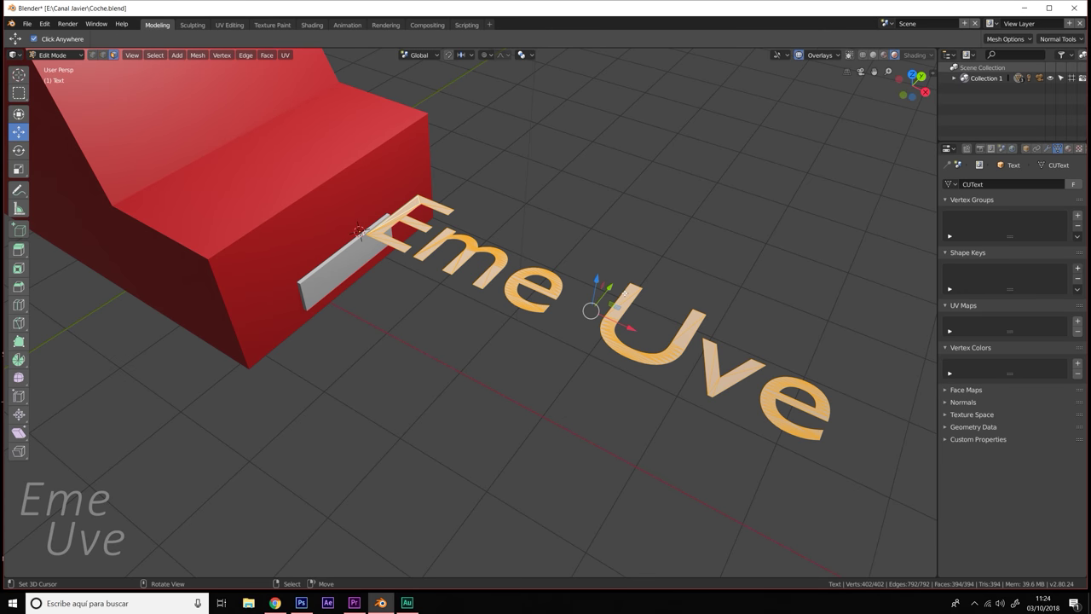
key(e)
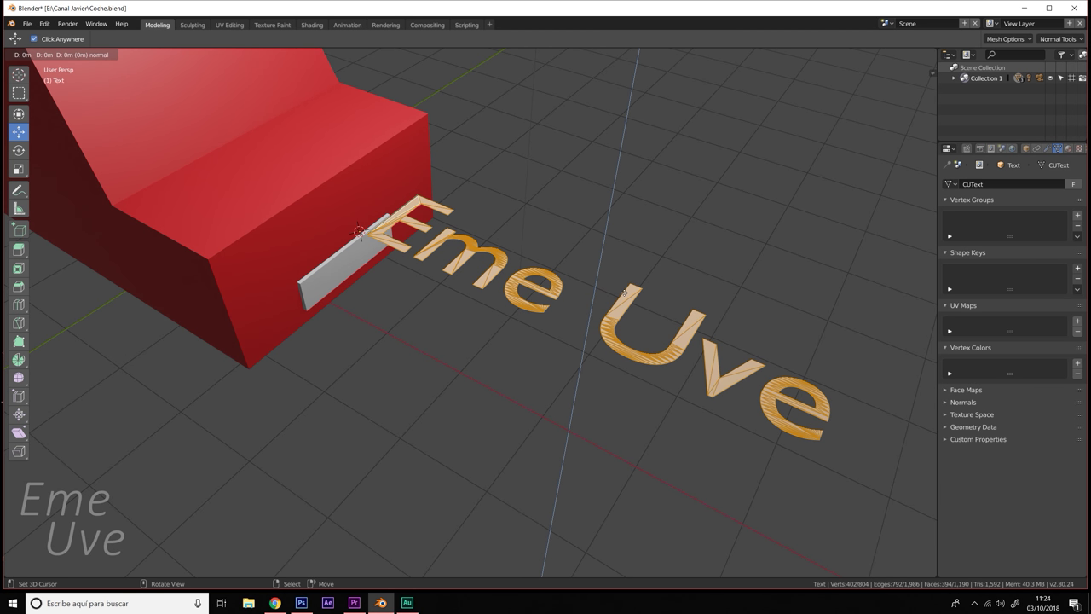
right_click(601, 274)
key(g)
key(z)
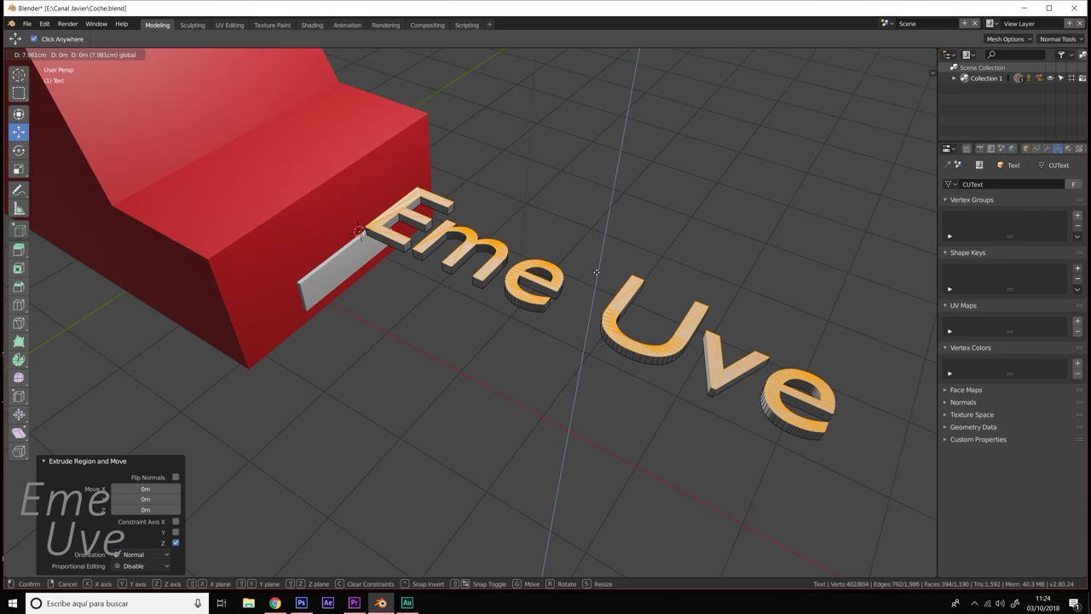
click(591, 300)
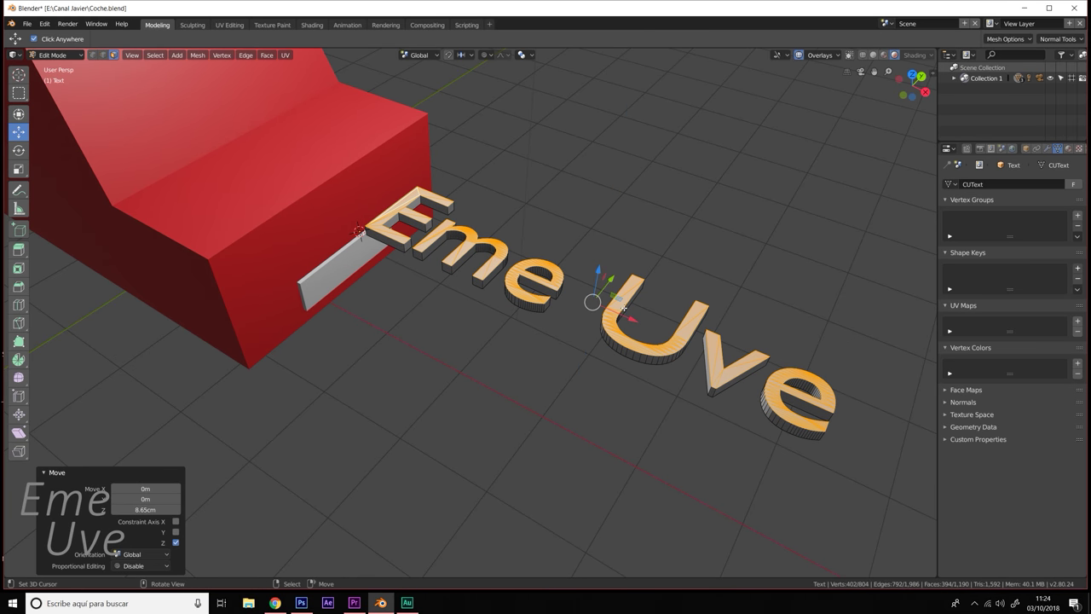
middle_drag(591, 302, 631, 300)
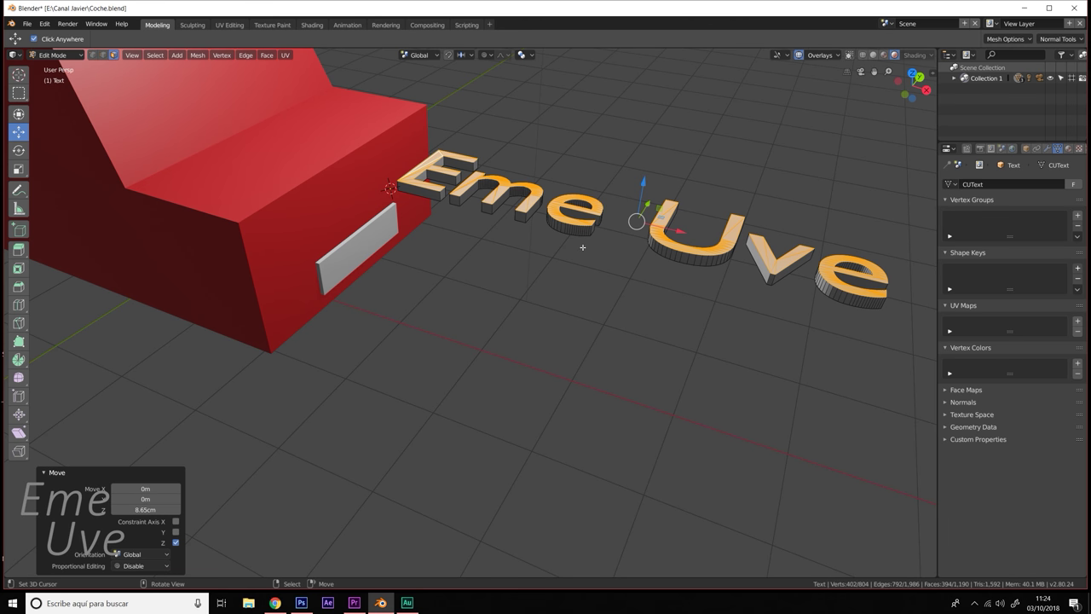
click(54, 54)
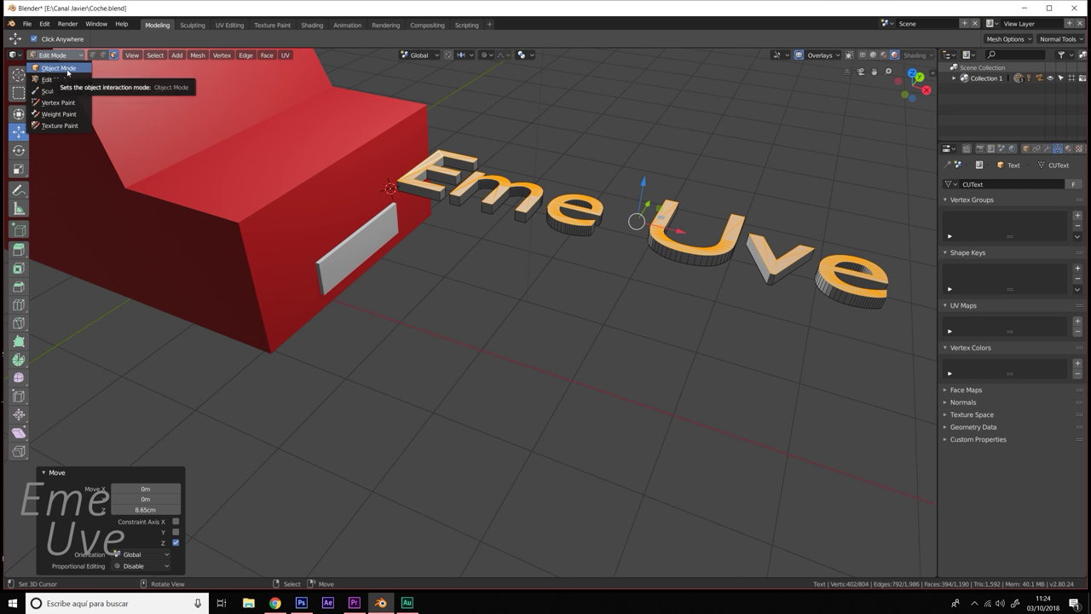
click(67, 70)
middle_drag(584, 253, 584, 260)
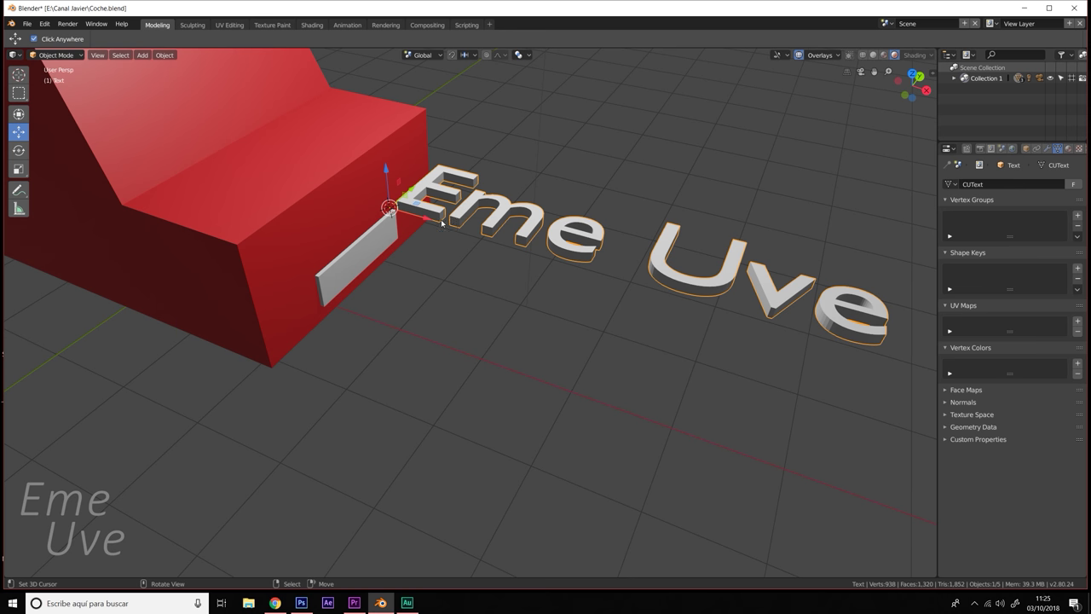
- Rotate the text 90° about X and 90° about Z so it stands upright facing forward
text(rx90)
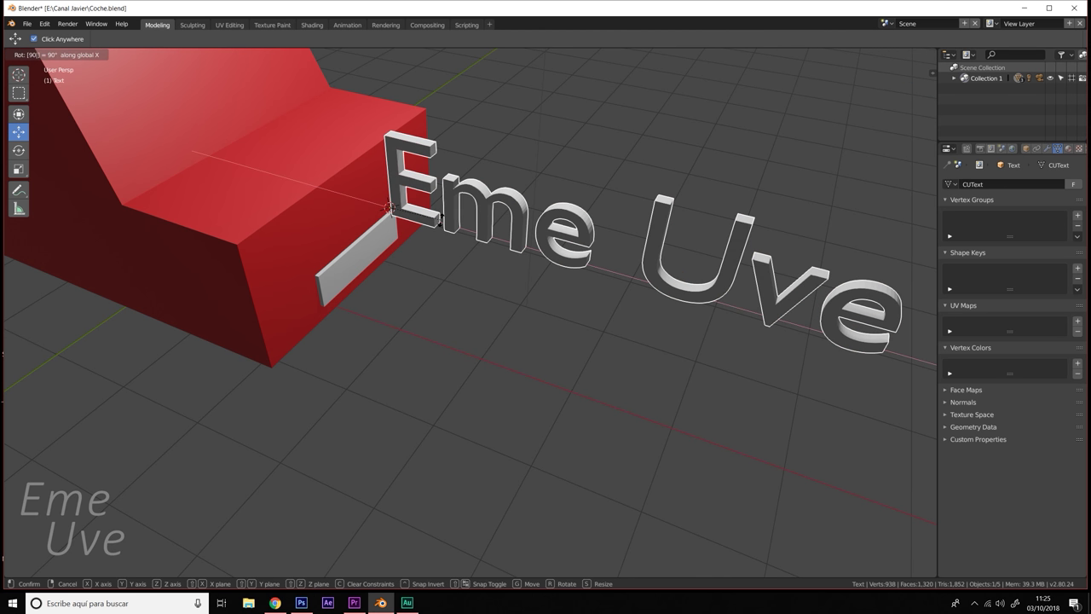
key(Return)
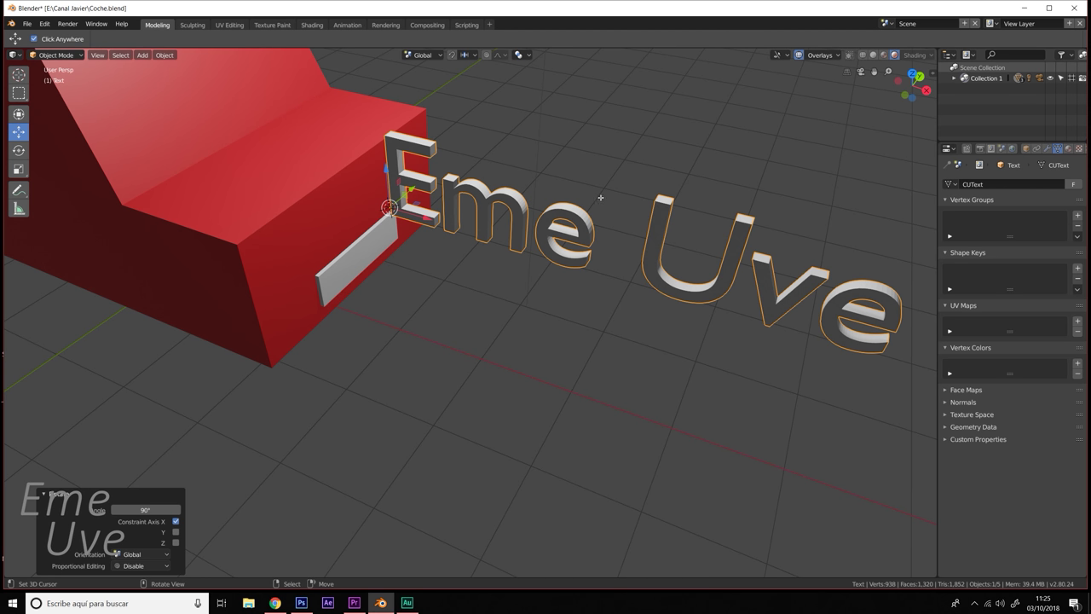
text(rz)
text(90)
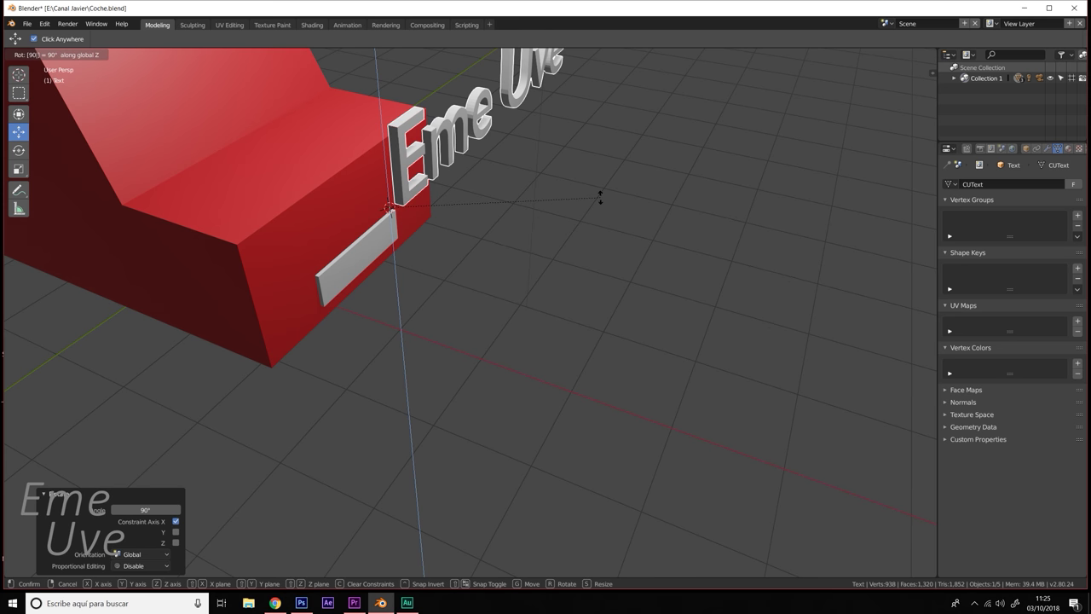
key(Return)
middle_drag(567, 212, 657, 162)
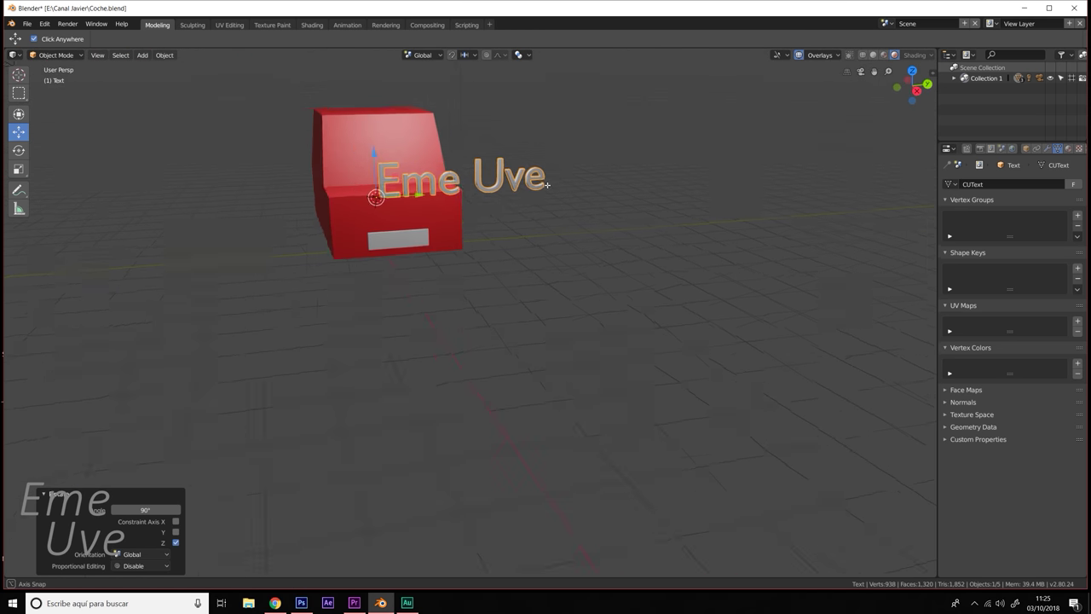
- Scale the text to 0.367 and lower it 1.18 m onto the front plate, viewed in right ortho
key(s)
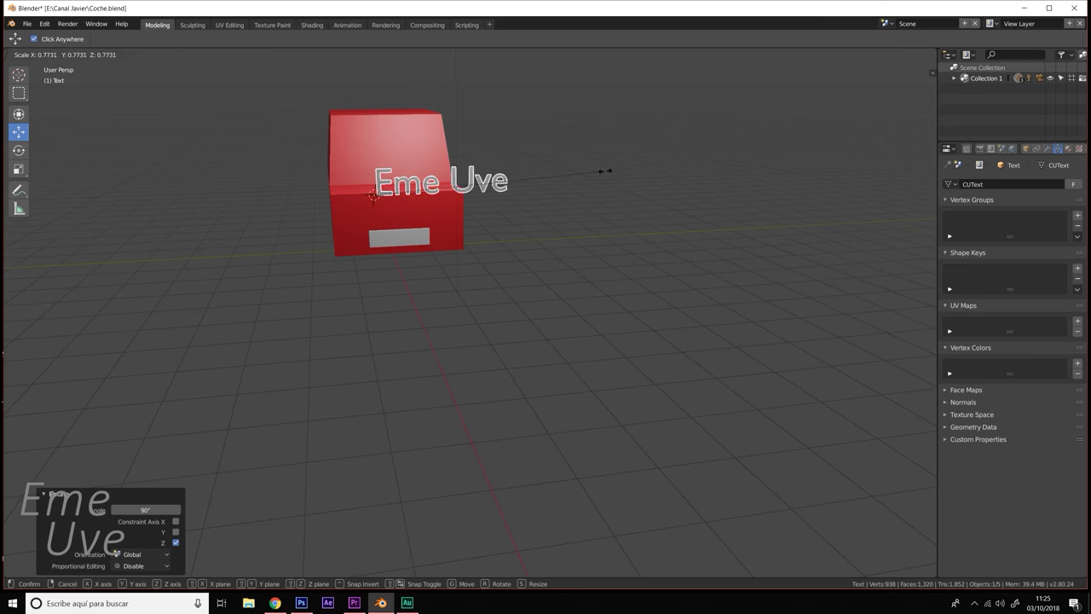
click(441, 217)
scroll(441, 217, up, 4)
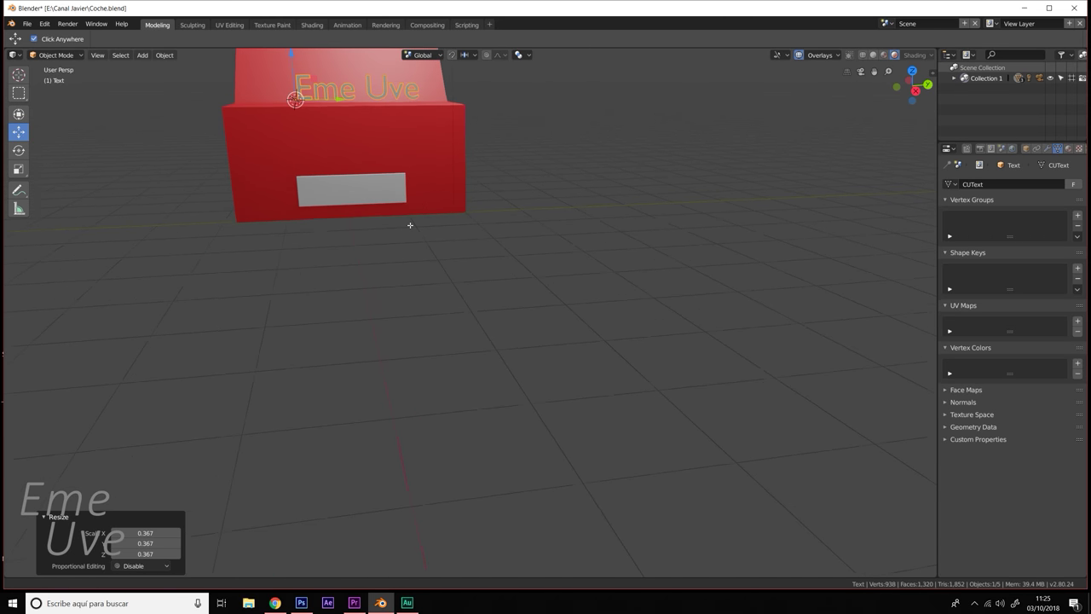
scroll(409, 224, down, 1)
key(g)
key(z)
click(335, 255)
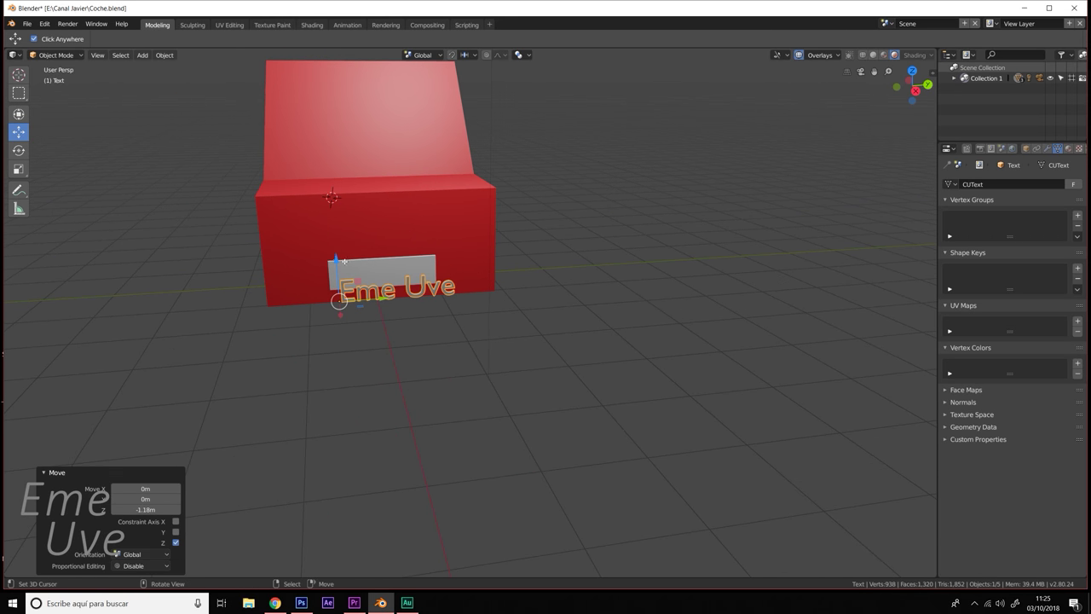
middle_drag(336, 255, 414, 274)
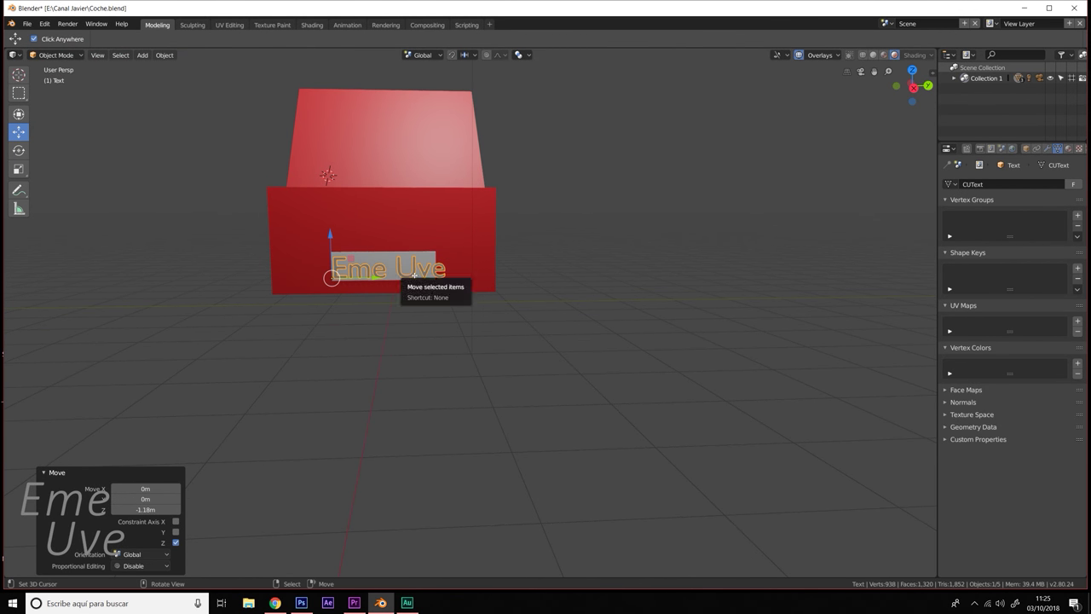
key(KP_1)
key(KP_3)
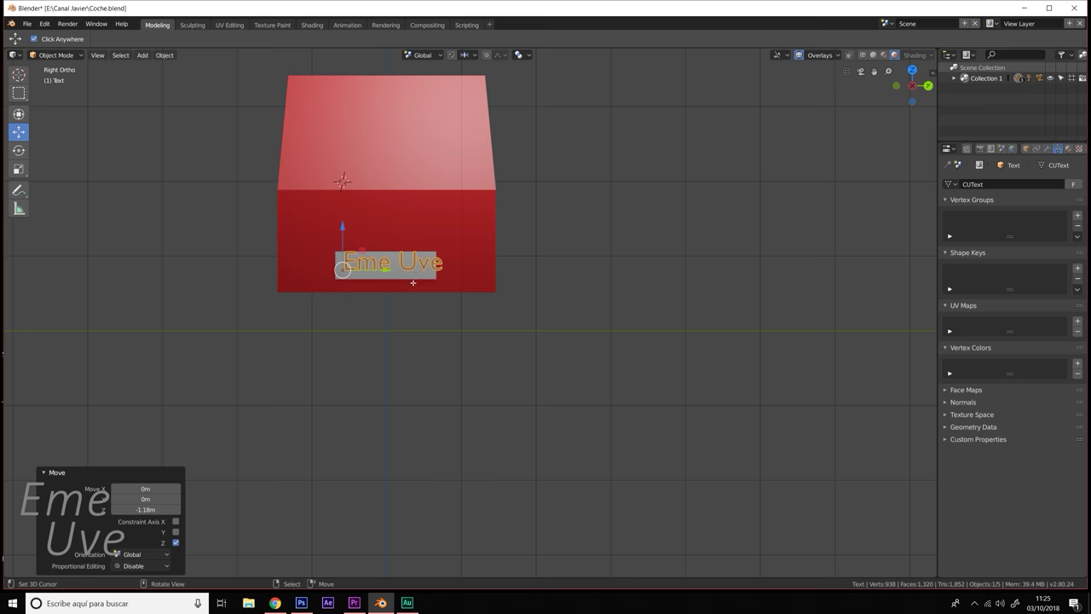
- Frame the plate, scale the text to 0.897 and shift it along Y on the plate
scroll(383, 283, up, 4)
shift+middle_drag(346, 257, 595, 306)
scroll(596, 306, up, 1)
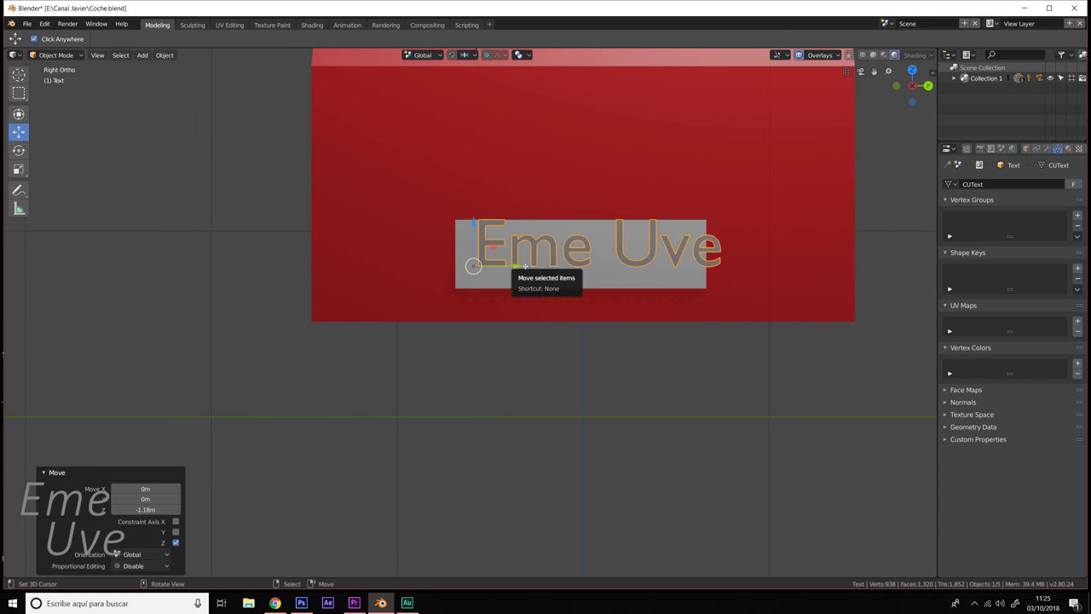
drag(471, 218, 471, 229)
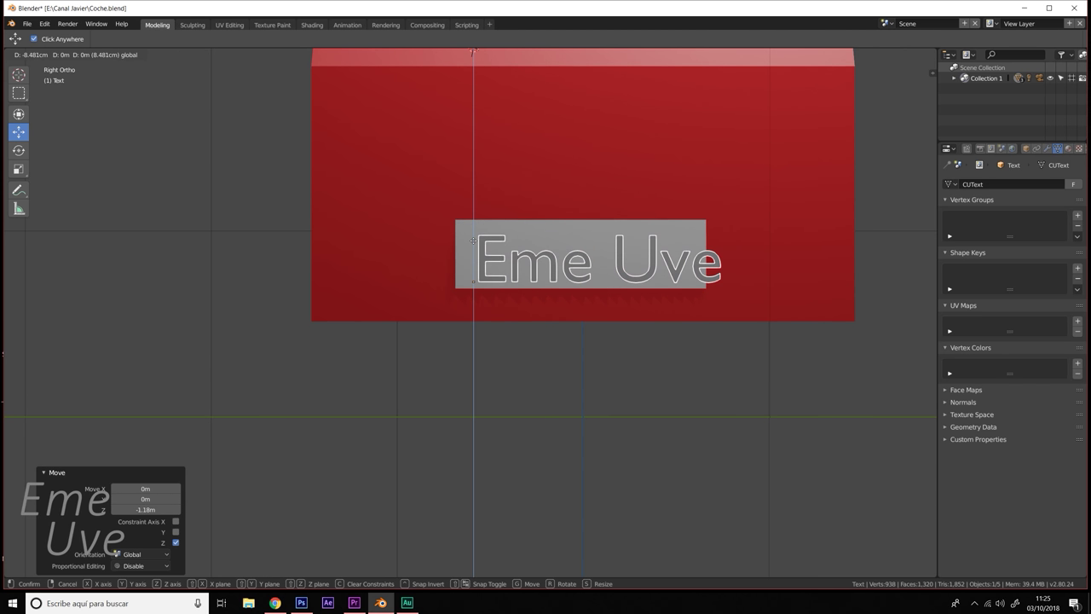
drag(516, 276, 503, 273)
key(s)
click(639, 300)
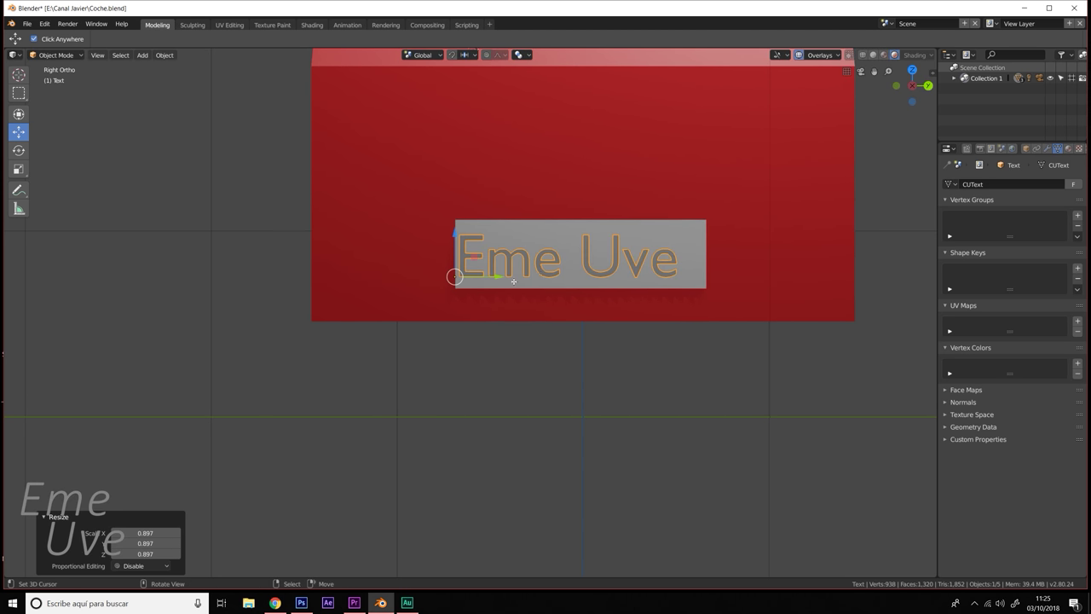
key(g)
key(y)
click(666, 295)
- Scale the text to 0.834 and adjust its Y and Z position on the plate
key(s)
click(635, 289)
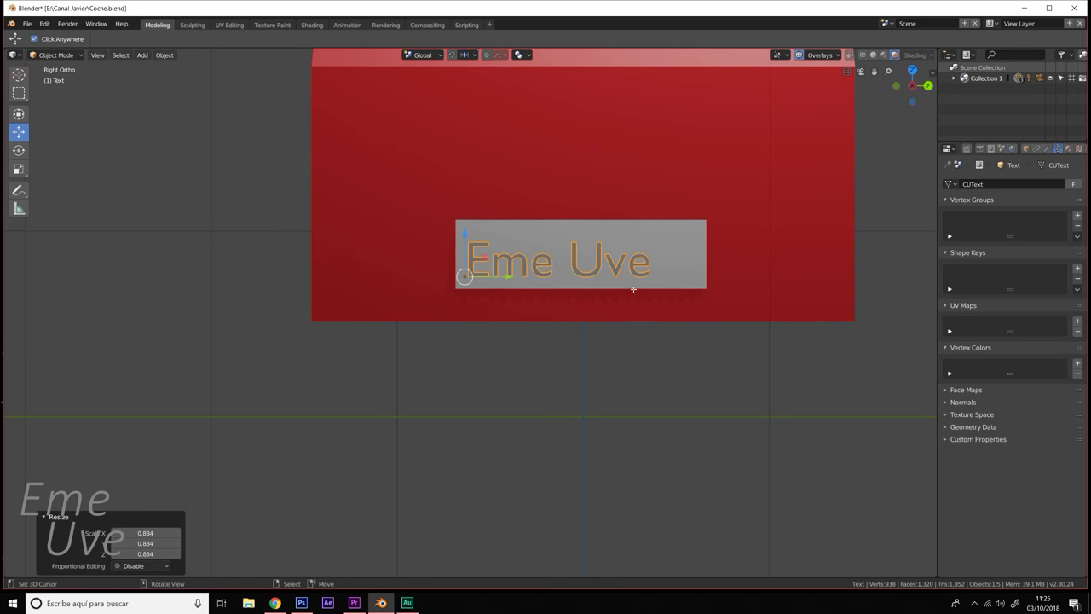
key(g)
key(y)
click(523, 271)
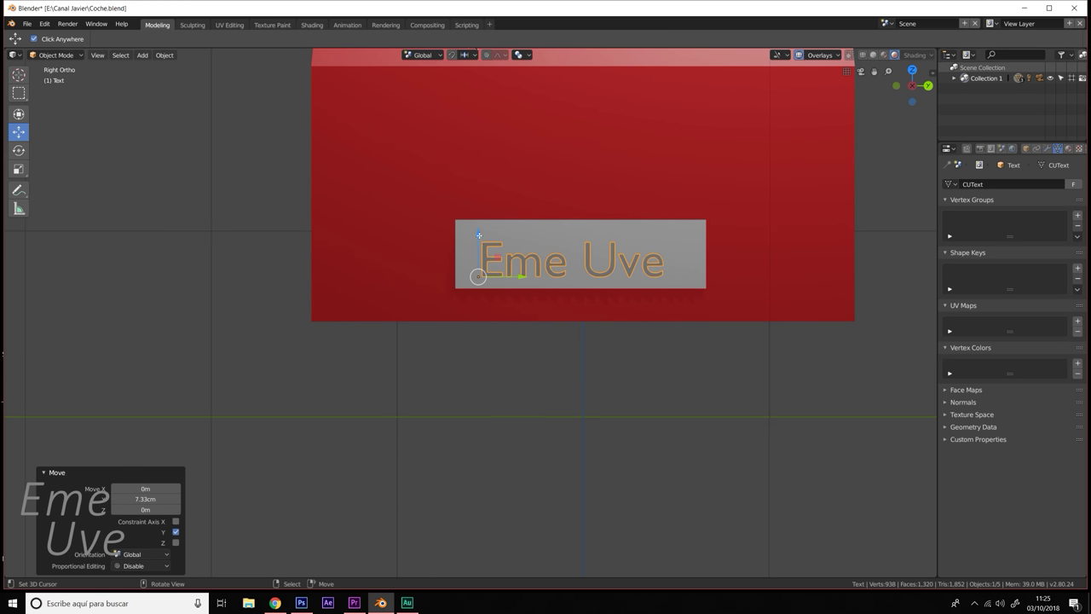
key(g)
key(z)
click(549, 247)
key(g)
key(y)
click(520, 269)
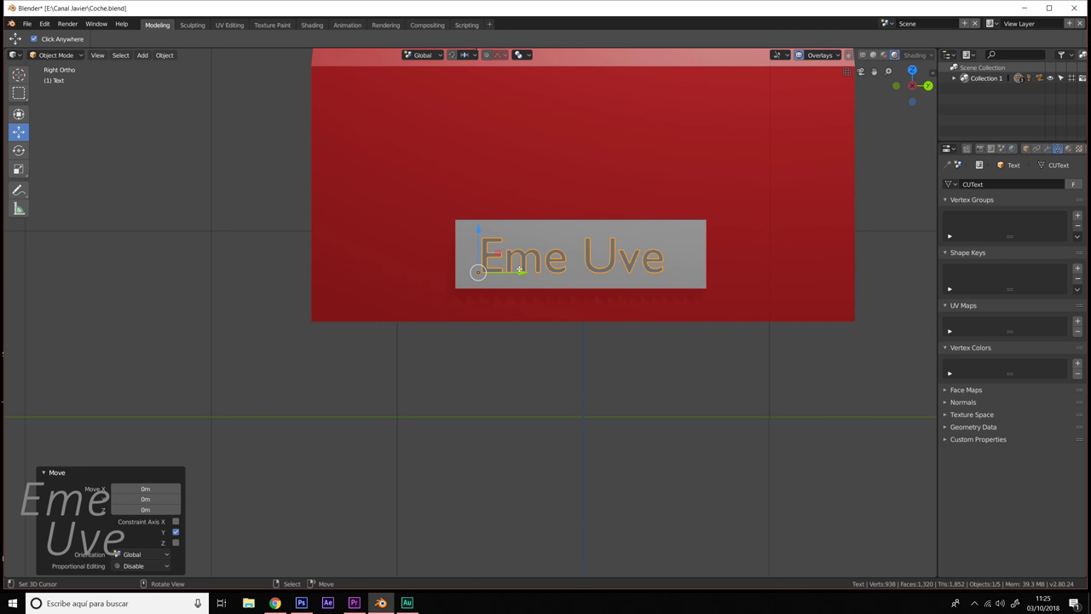
key(g)
key(z)
click(475, 263)
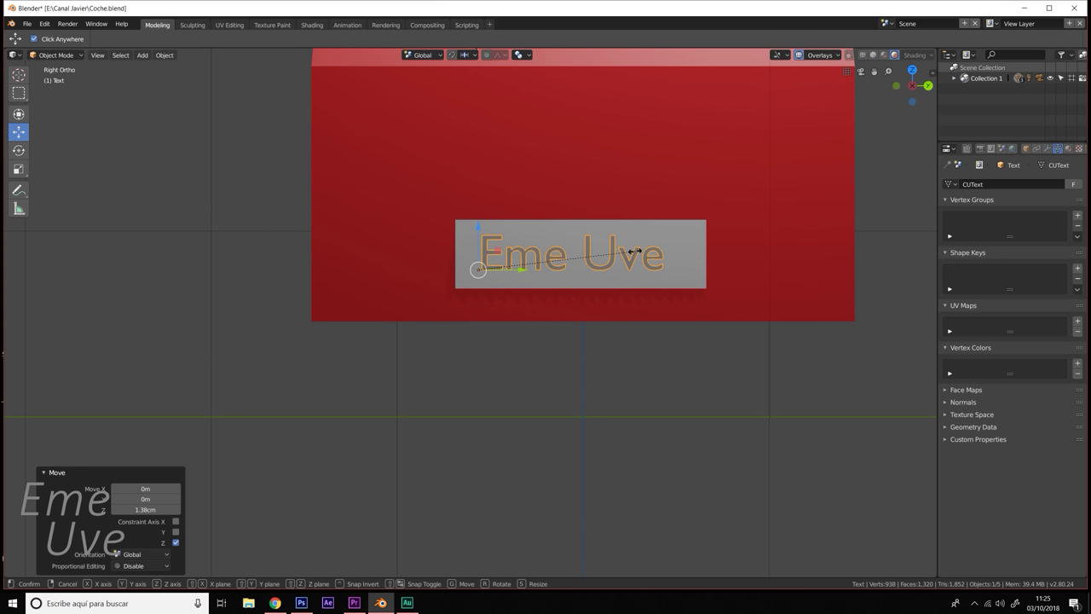
- Enlarge the text to 1.060 and fine-tune its Y and Z position to centre it on the plate
key(s)
click(474, 263)
key(g)
key(y)
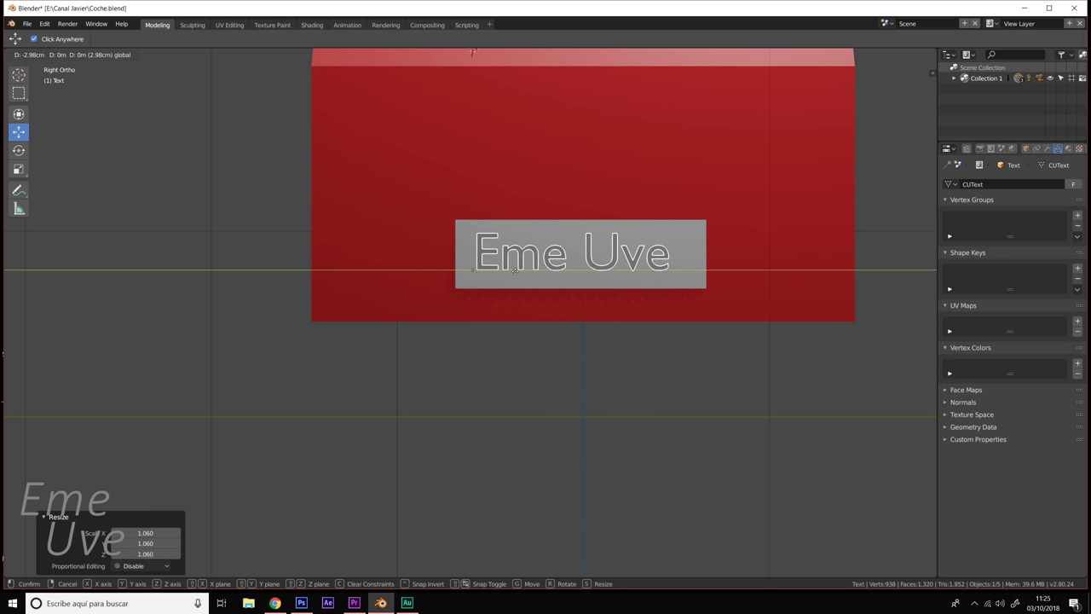
click(517, 271)
key(g)
key(z)
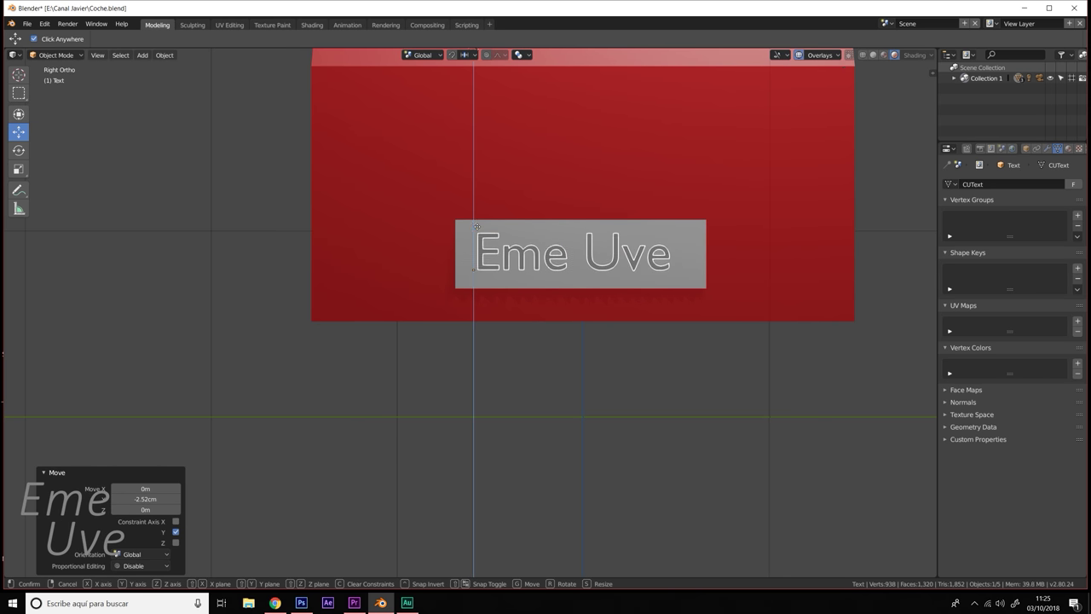
click(479, 230)
key(g)
key(y)
click(510, 269)
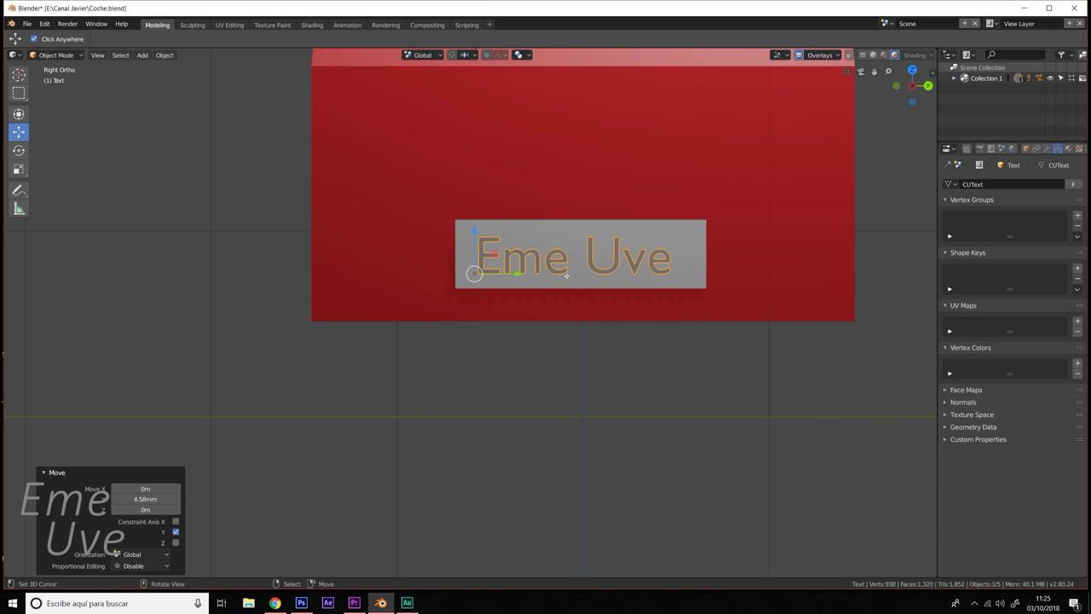
- Slide the text −82.8 cm along X so it sits on the box side
mouse_move(510, 270)
middle_down()
mouse_move(602, 302)
mouse_move(638, 288)
middle_up()
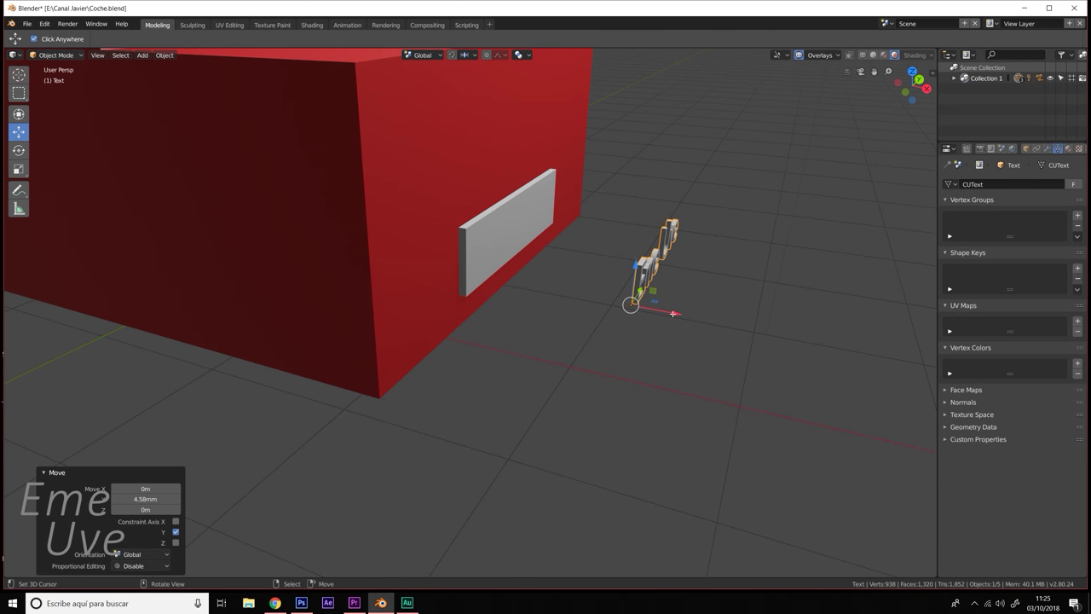
key(g)
click(511, 266)
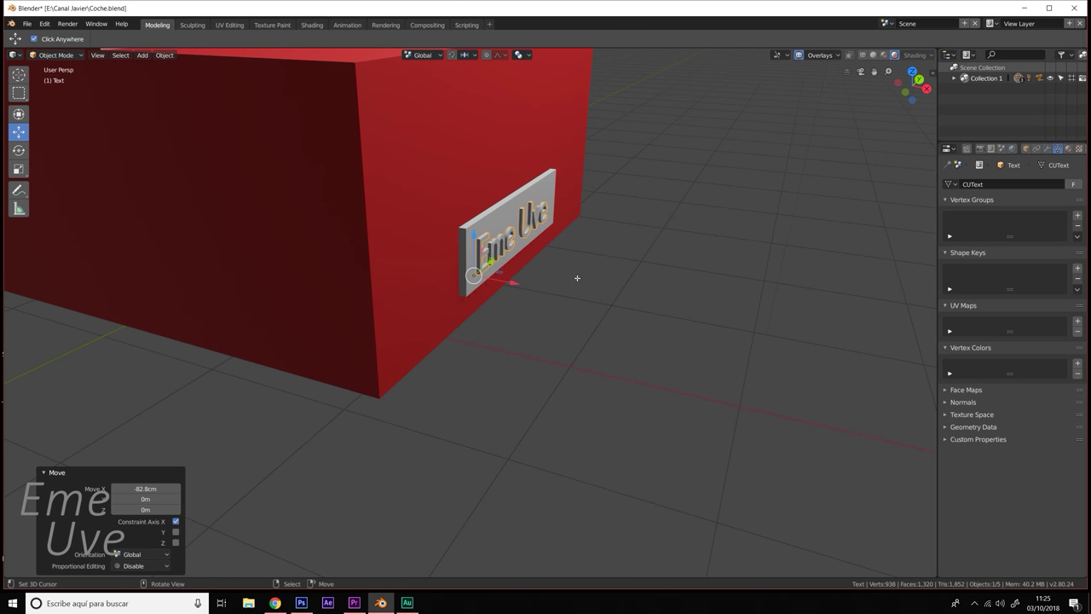
mouse_move(577, 278)
middle_down()
mouse_move(504, 255)
mouse_move(554, 282)
middle_up()
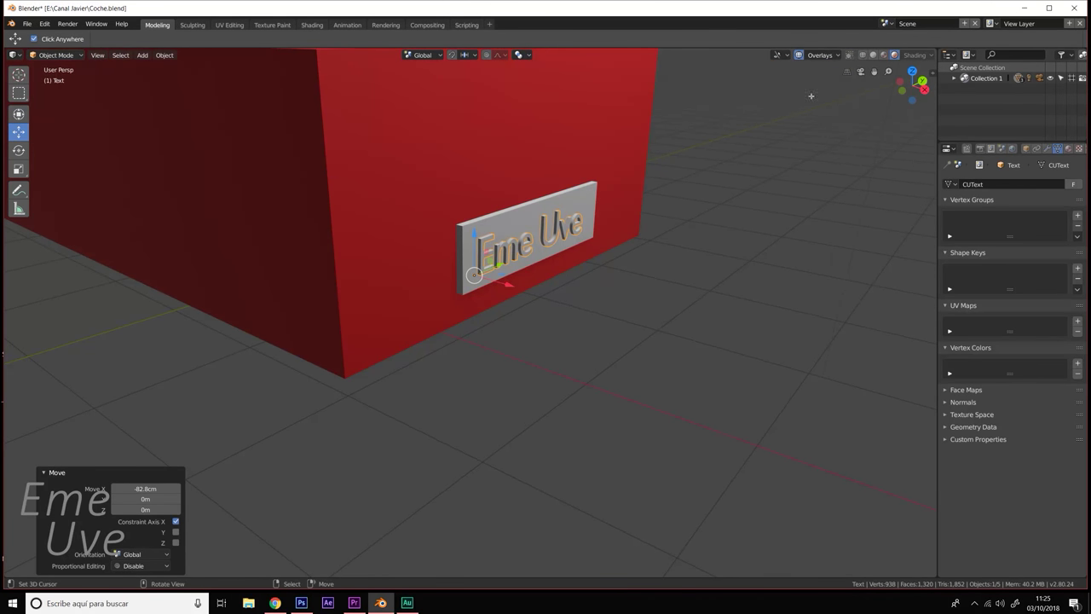
- Create Material.001 for the lettering and set its base colour to dark grey (RGB 0.145)
click(1067, 151)
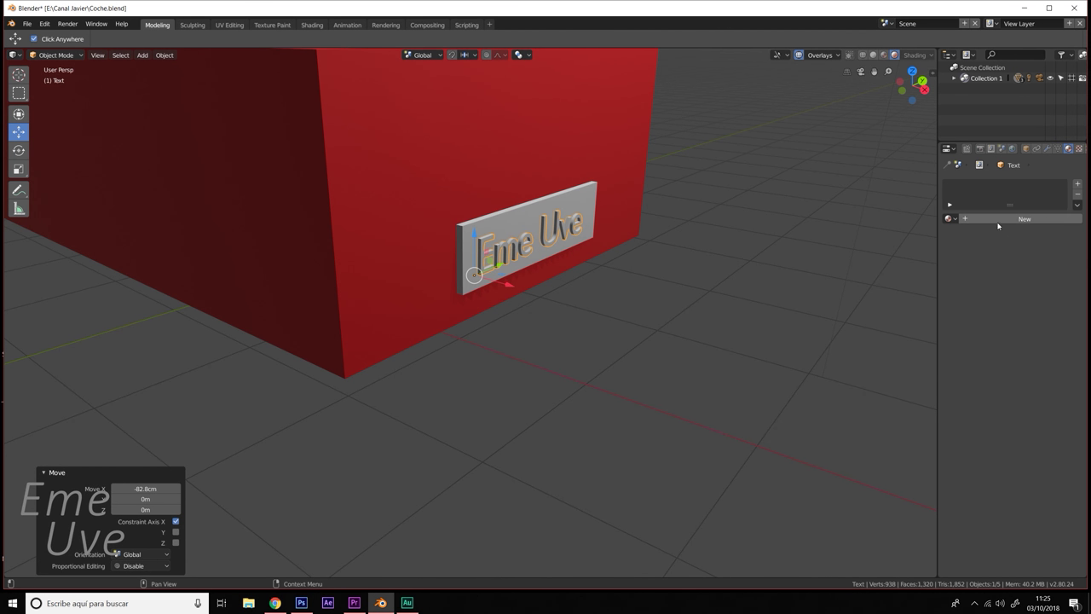
click(1014, 221)
click(1035, 330)
drag(1063, 175, 1063, 219)
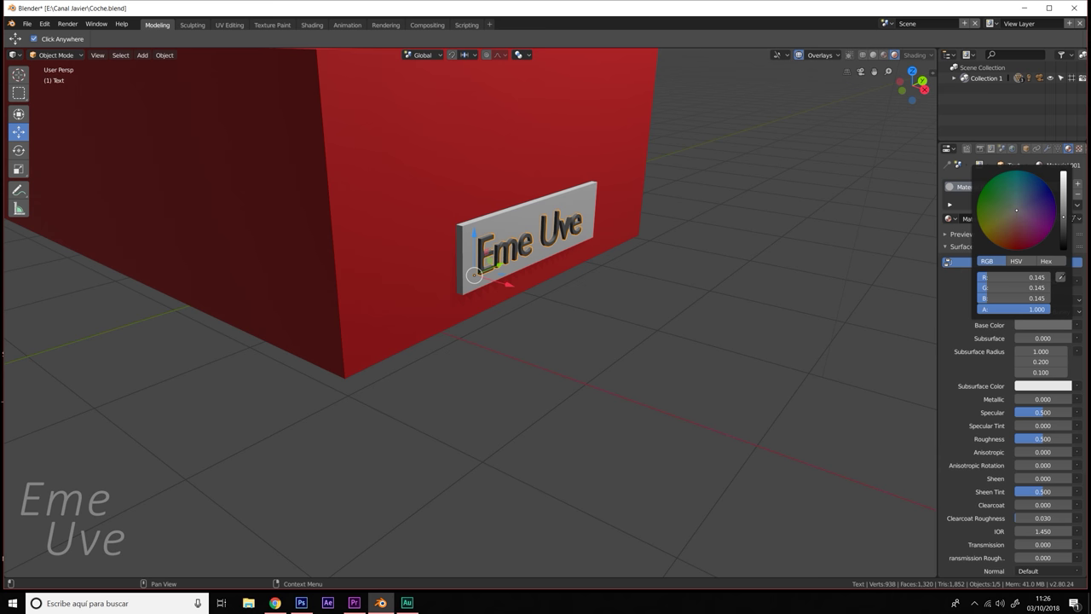
mouse_move(682, 192)
middle_down()
mouse_move(623, 185)
mouse_move(621, 200)
mouse_move(637, 205)
mouse_move(582, 192)
mouse_move(590, 194)
middle_up()
- Resize the grey plate Cube.001 with the Scale tool to fit the lettering
click(563, 251)
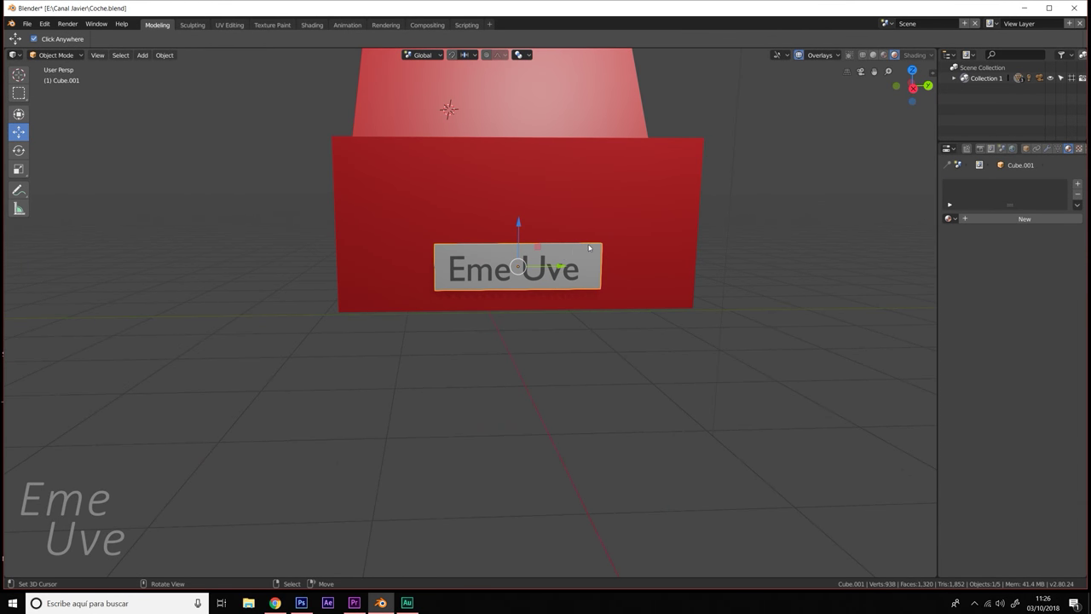
key(ctrl+grave)
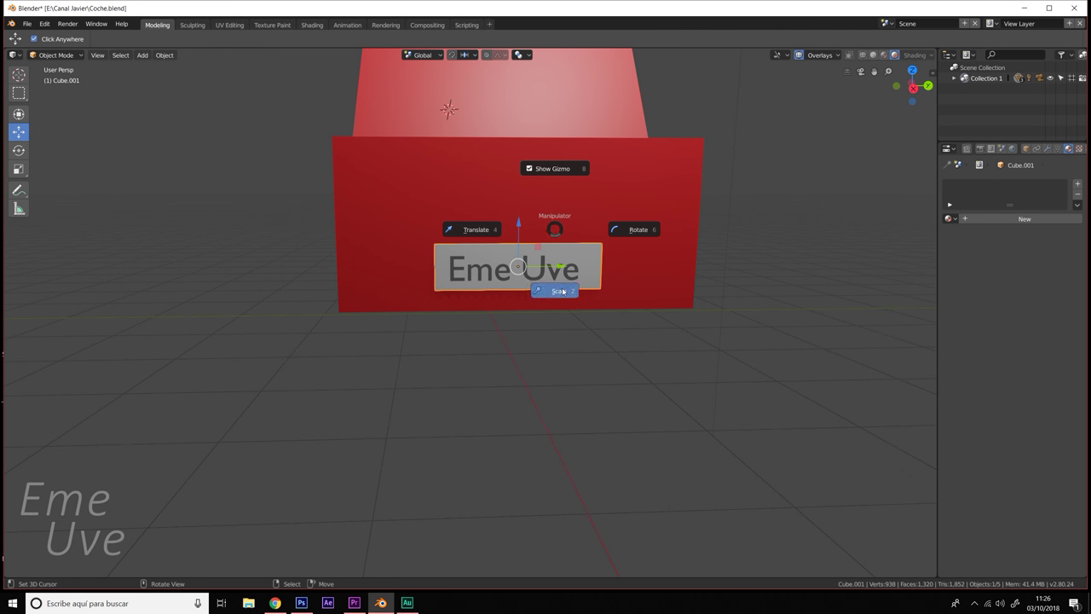
click(559, 292)
drag(516, 226, 539, 244)
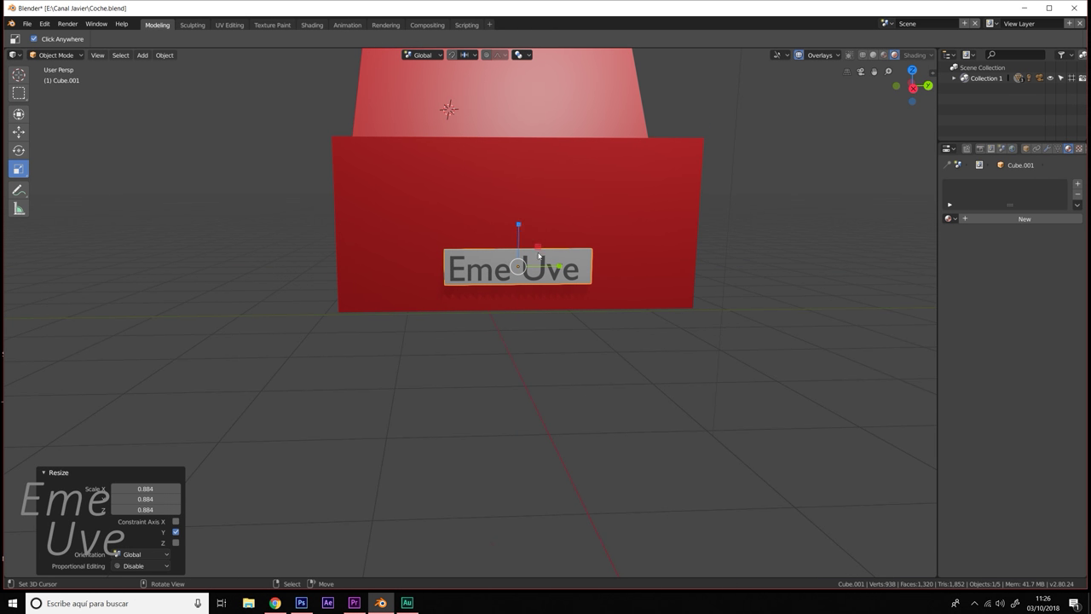
middle_drag(561, 236, 555, 223)
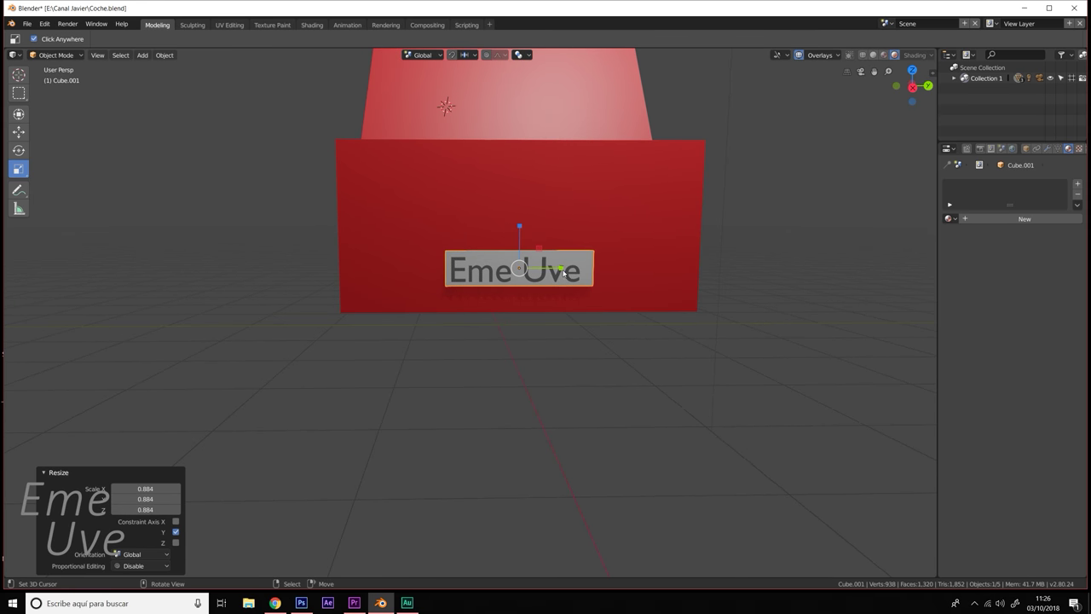
drag(563, 273, 580, 271)
middle_drag(580, 271, 572, 241)
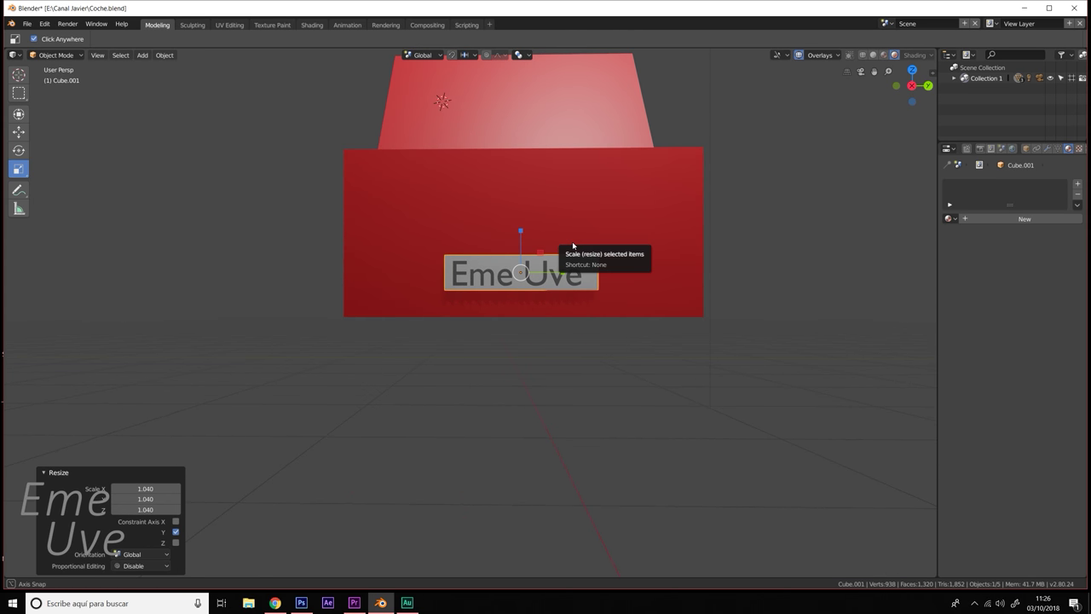
- Move the Eme Uve text 2.67 cm along Y to centre it on the plate
click(484, 278)
click(482, 277)
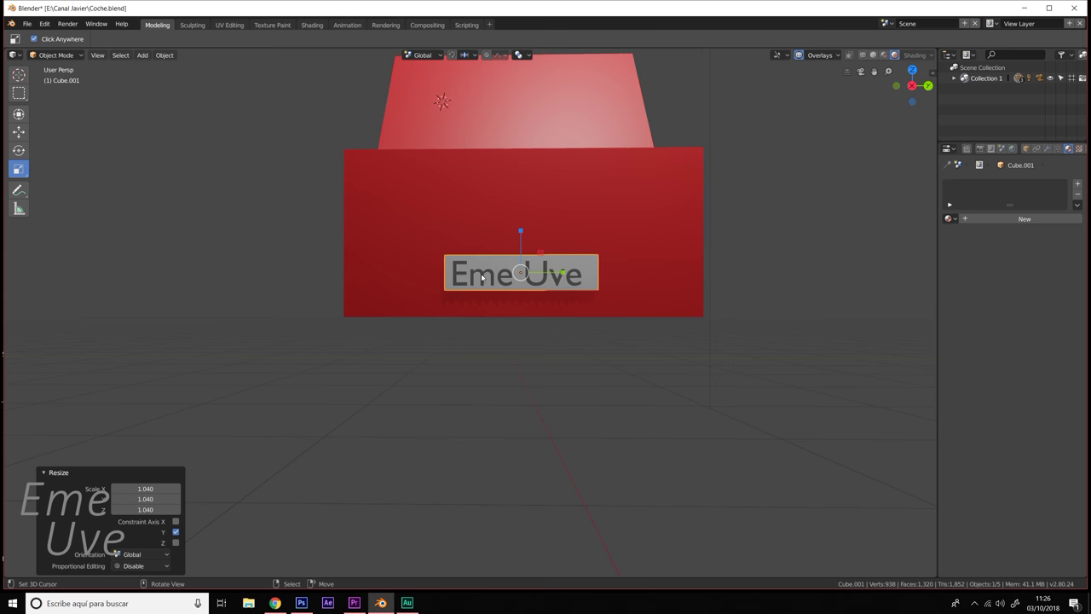
click(481, 277)
key(w)
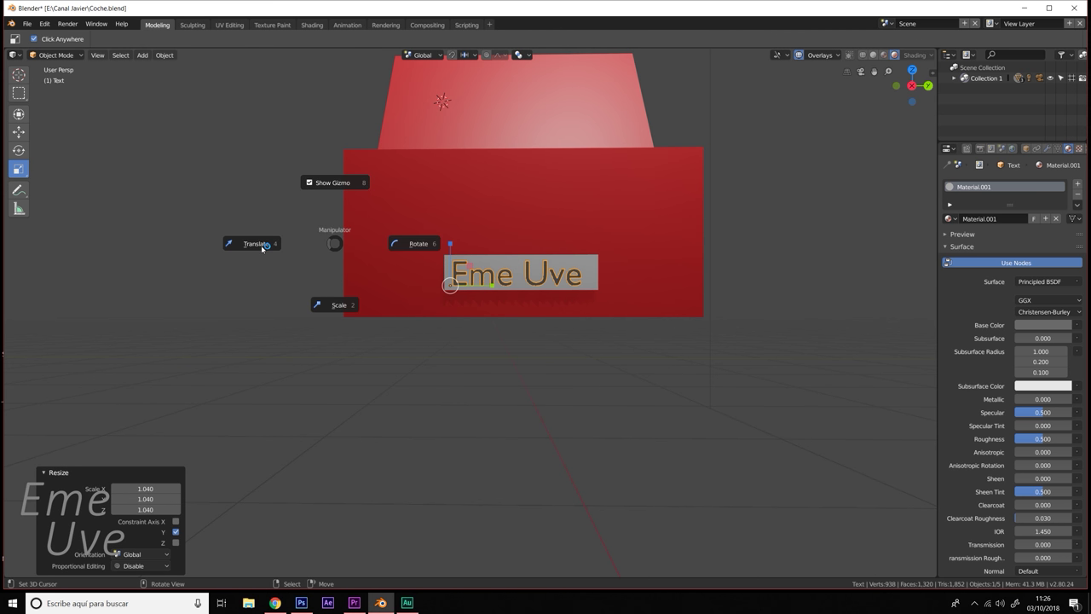
click(256, 243)
drag(492, 284, 495, 281)
click(495, 281)
mouse_move(495, 281)
middle_down()
mouse_move(626, 261)
mouse_move(513, 249)
mouse_move(531, 264)
mouse_move(438, 275)
middle_up()
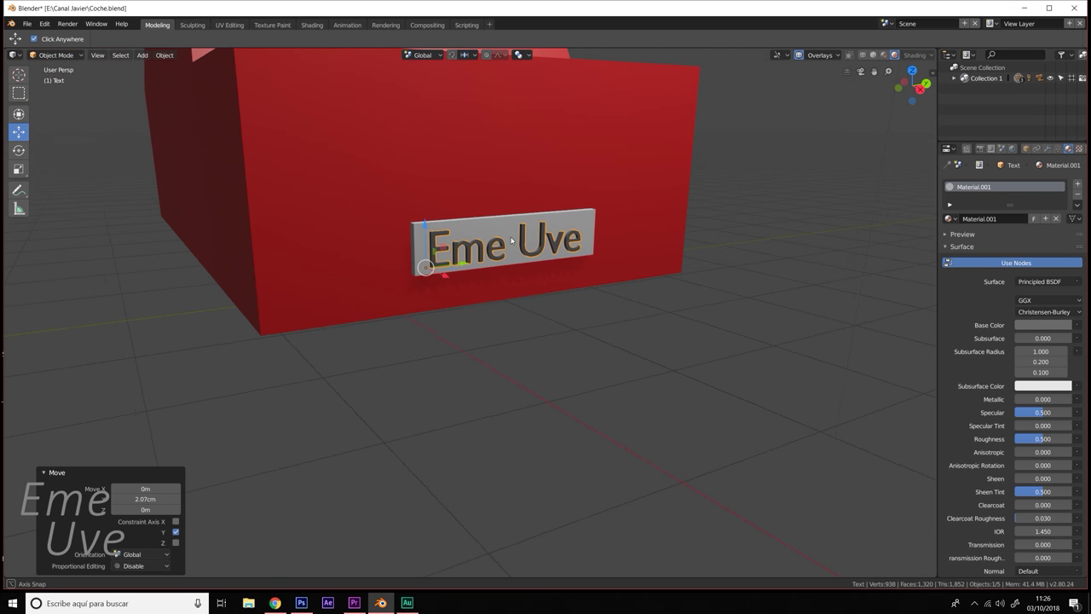
shift+middle_drag(469, 193, 506, 248)
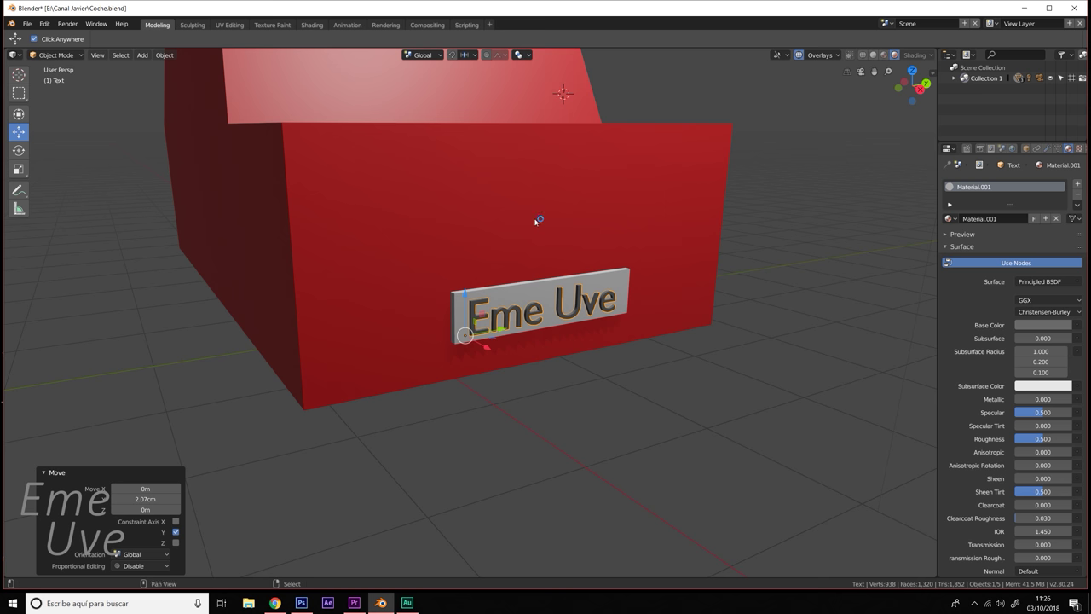
click(529, 288)
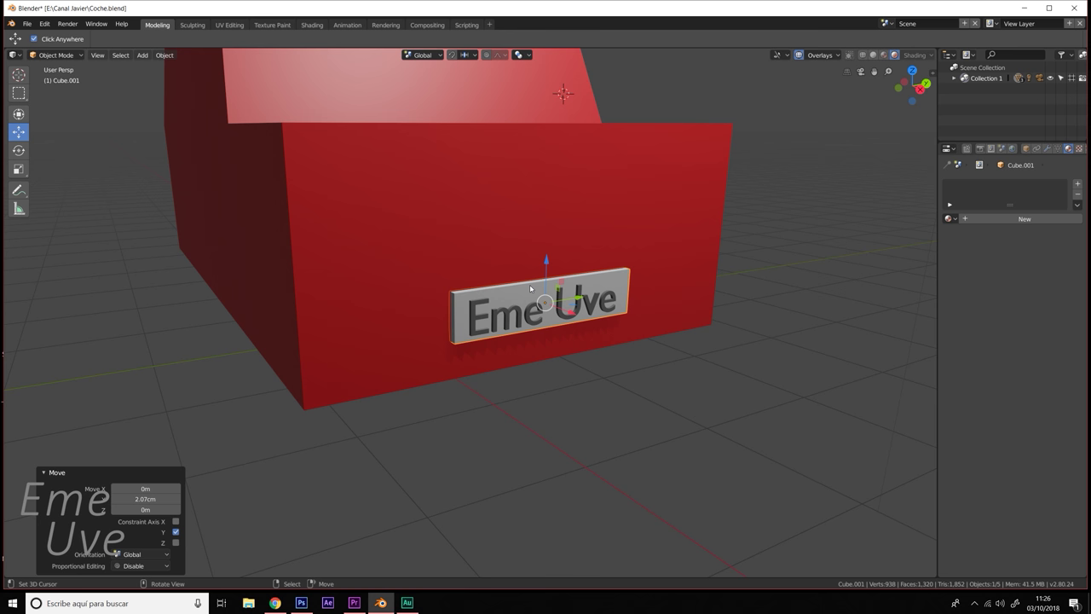
- Duplicate the nameplate and raise the copy 55.8 cm above the original
key(shift+d)
right_click(535, 278)
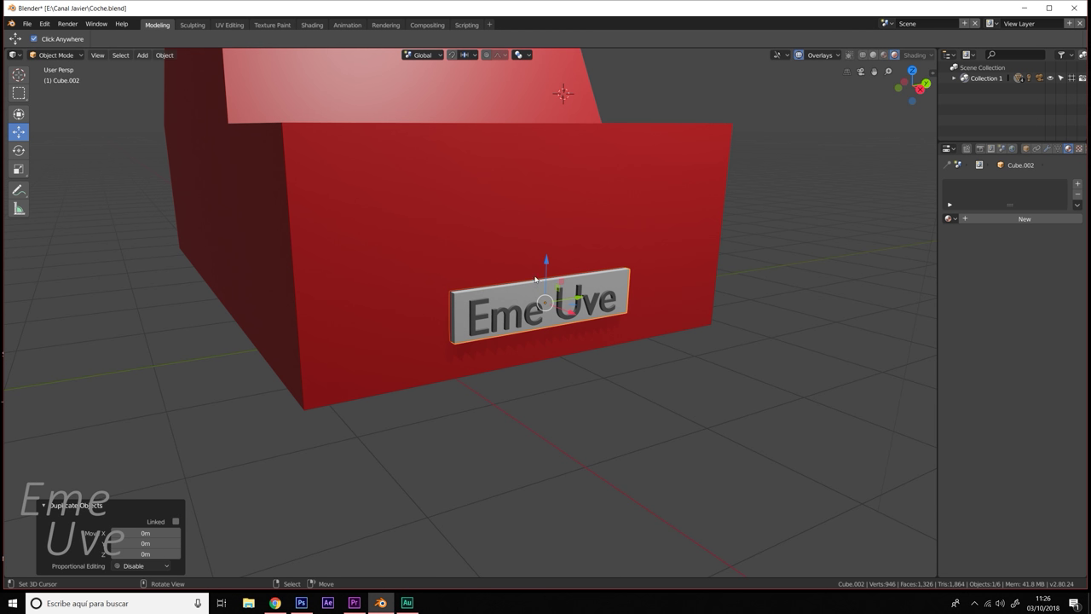
drag(547, 264, 621, 219)
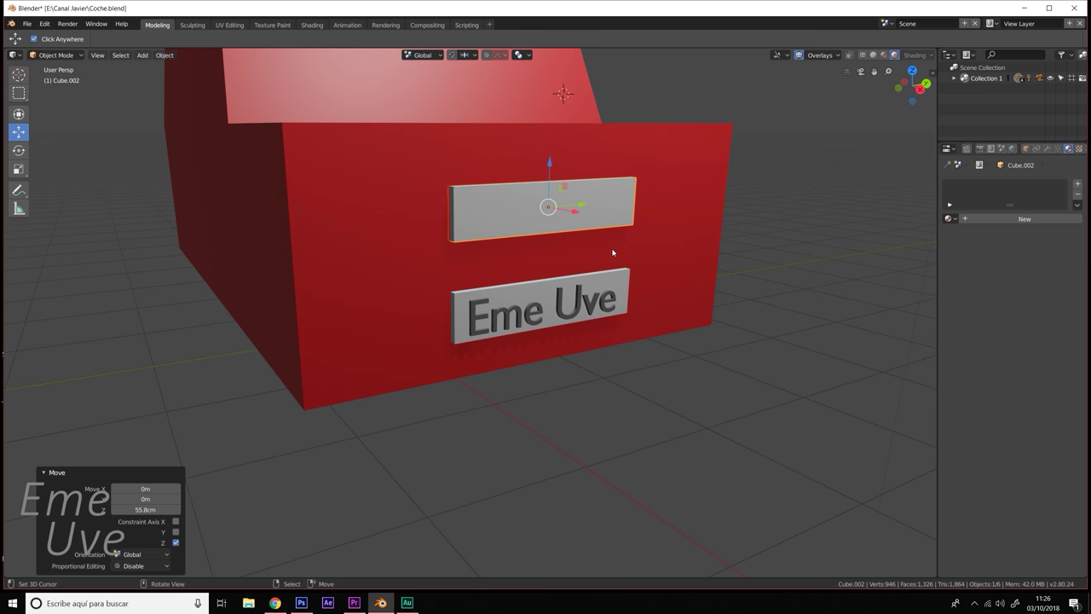
- Scale the copied plate into a wide blank panel, finishing at 0.903
key(ctrl+grave)
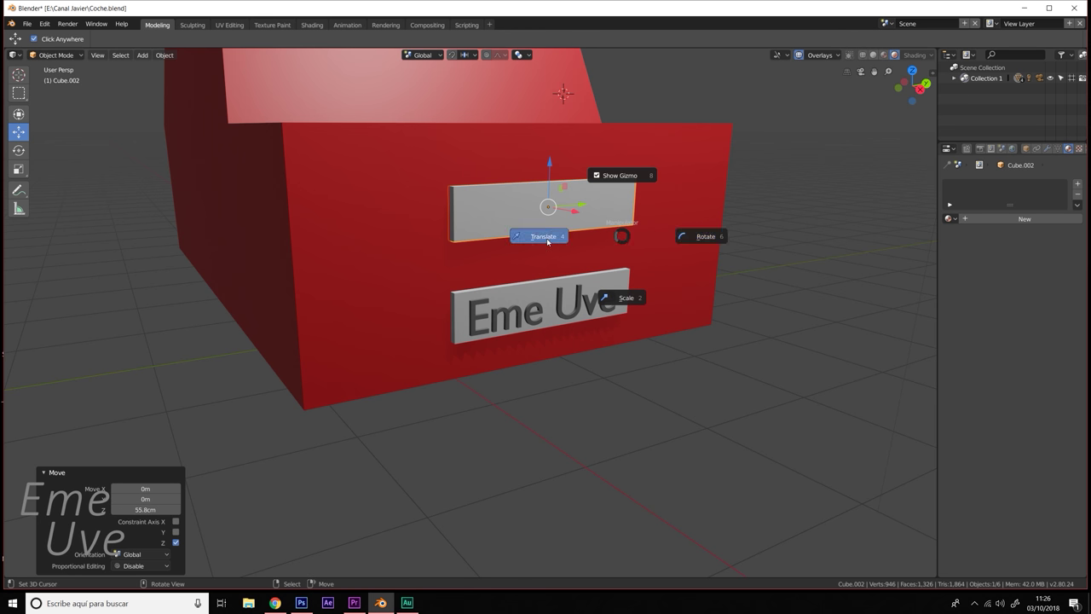
click(673, 302)
drag(586, 205, 608, 205)
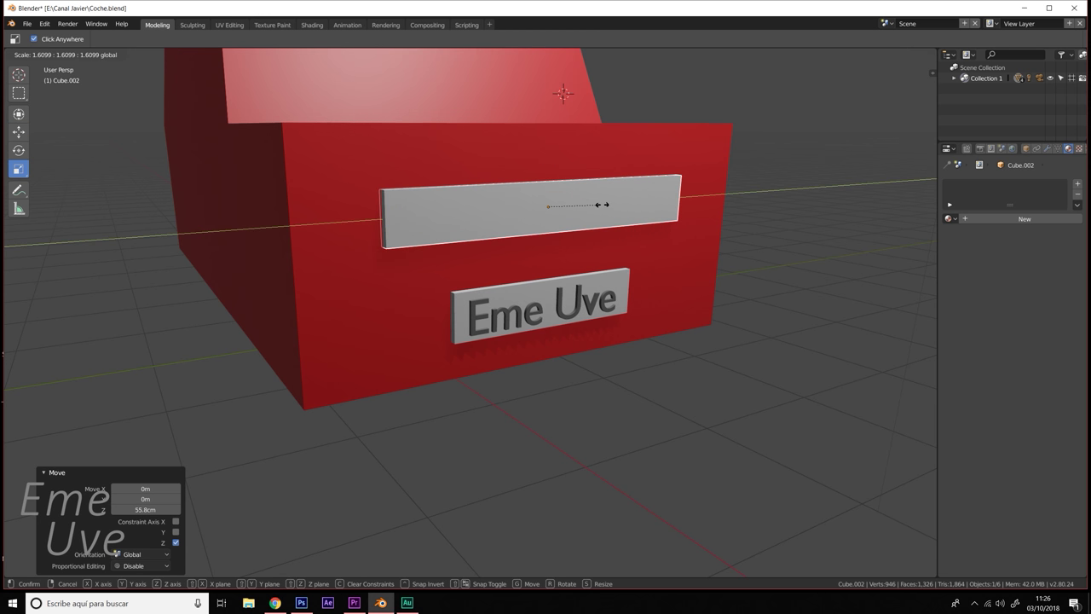
mouse_move(551, 169)
mouse_down()
mouse_move(550, 130)
mouse_move(575, 160)
mouse_up()
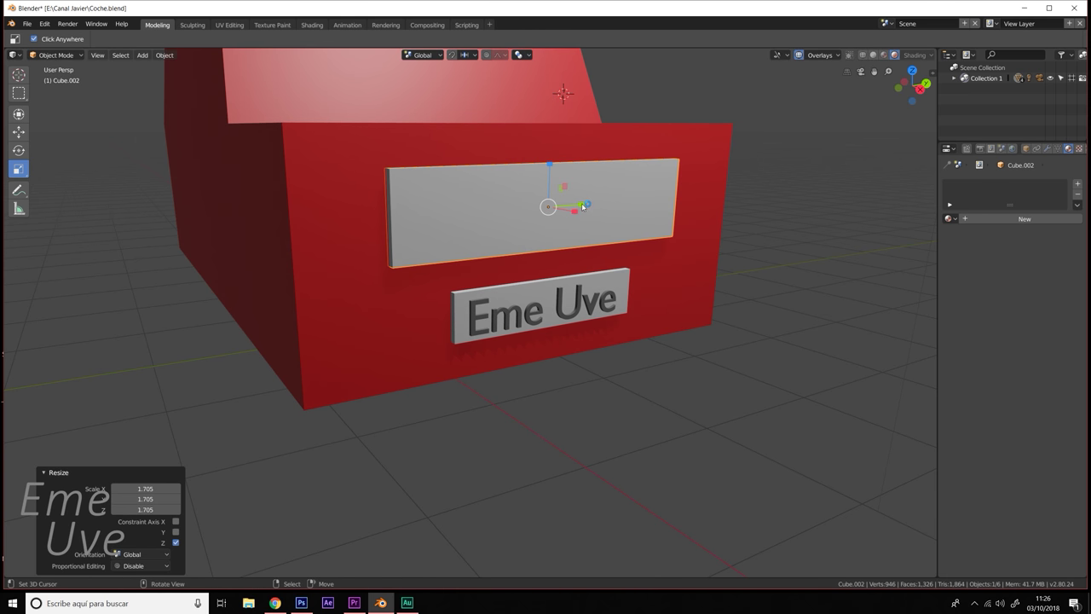
key(ctrl+z)
mouse_move(583, 206)
middle_down()
mouse_move(594, 228)
mouse_move(639, 250)
mouse_move(582, 244)
mouse_move(575, 292)
middle_up()
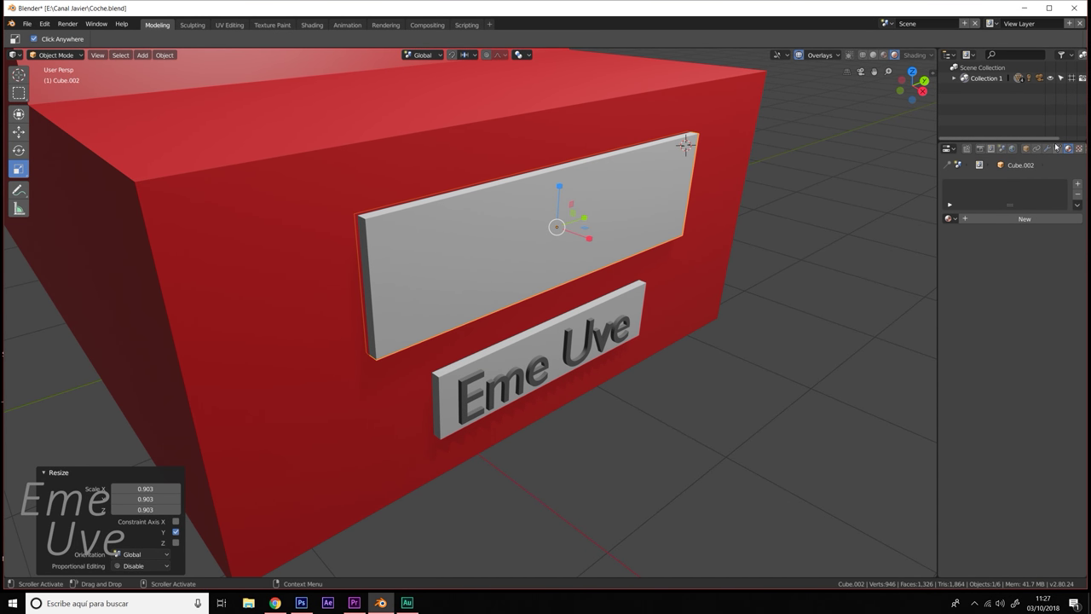
click(57, 55)
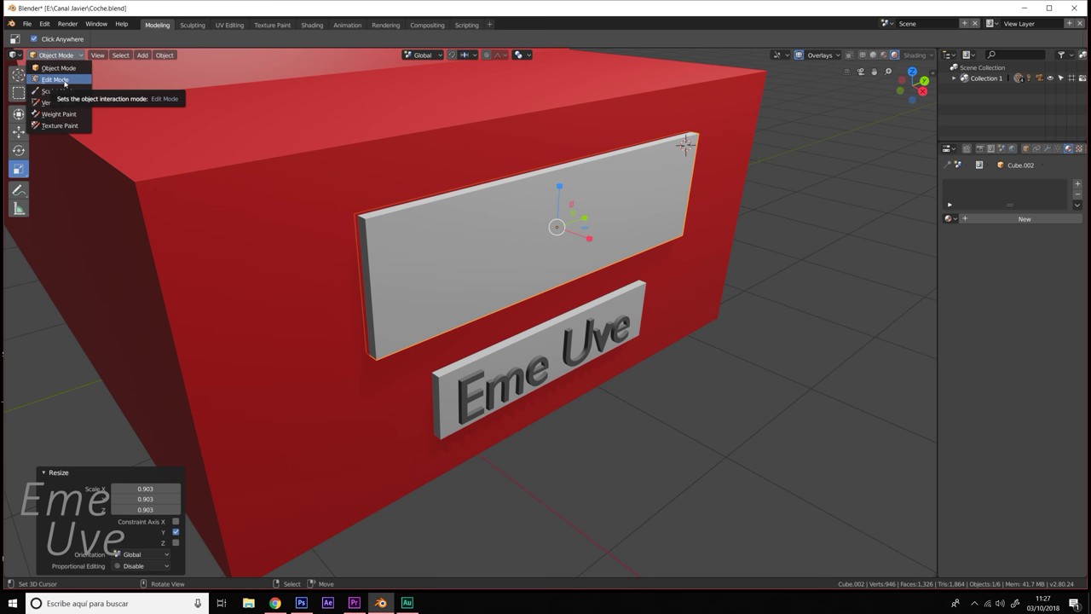
- In Edit Mode, inset the panel's front face with extrude and scale to leave a rim
click(55, 79)
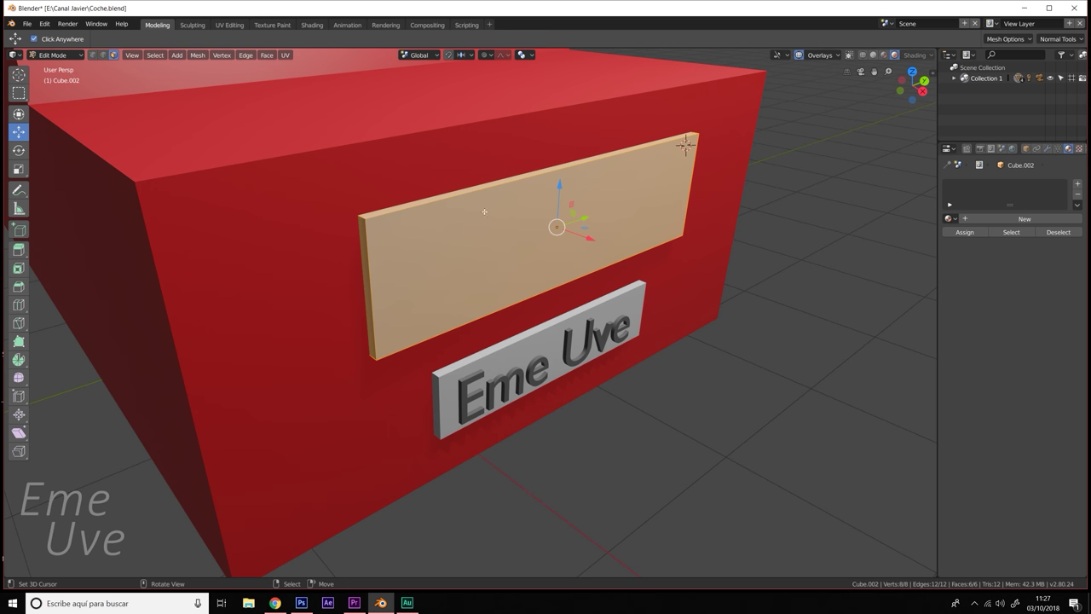
click(493, 221)
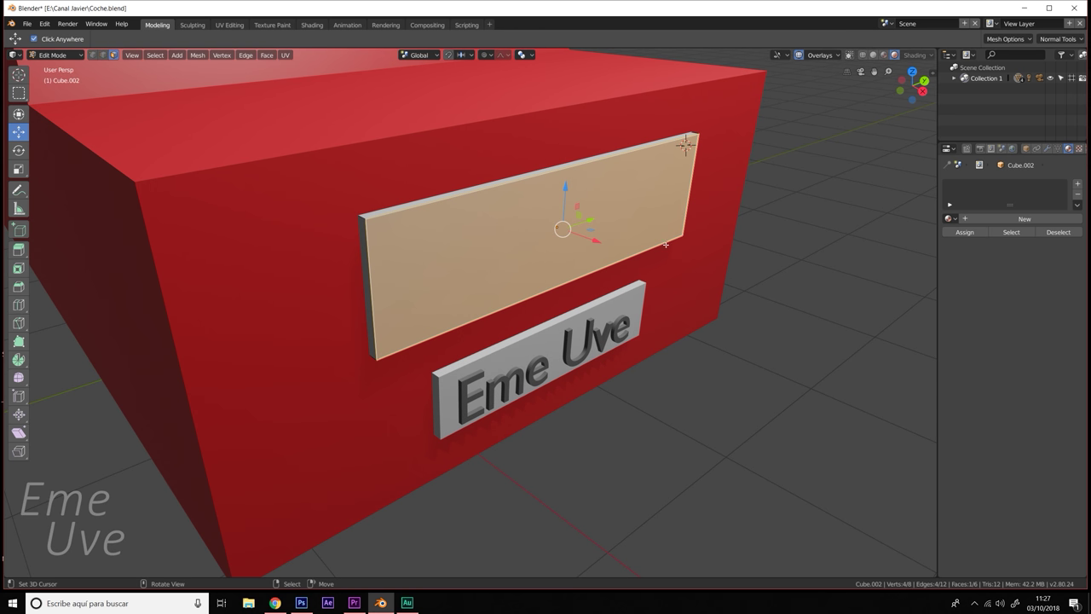
click(737, 267)
key(ctrl+z)
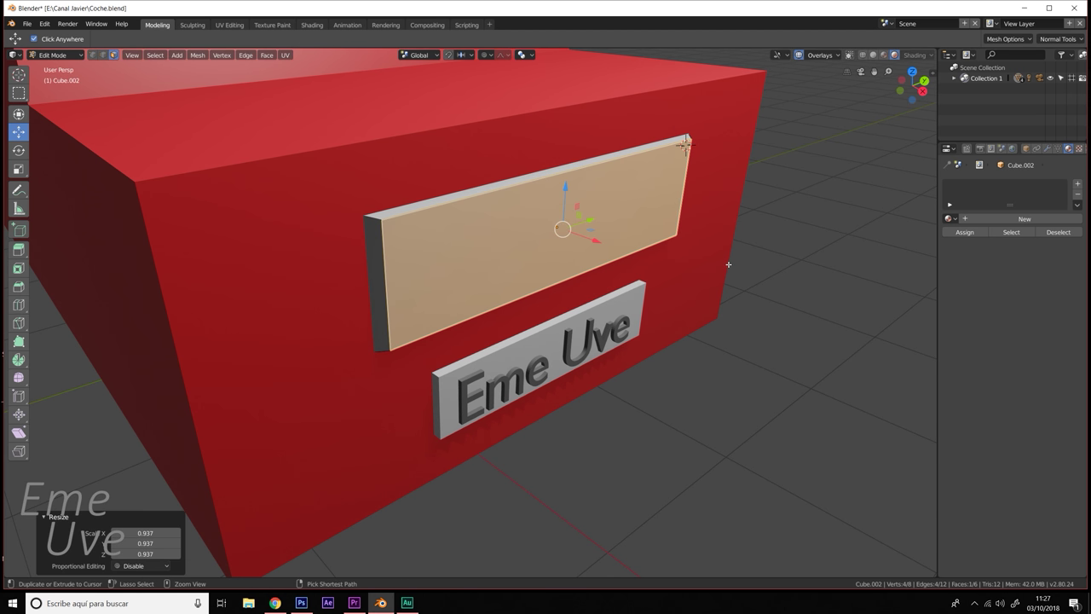
key(e)
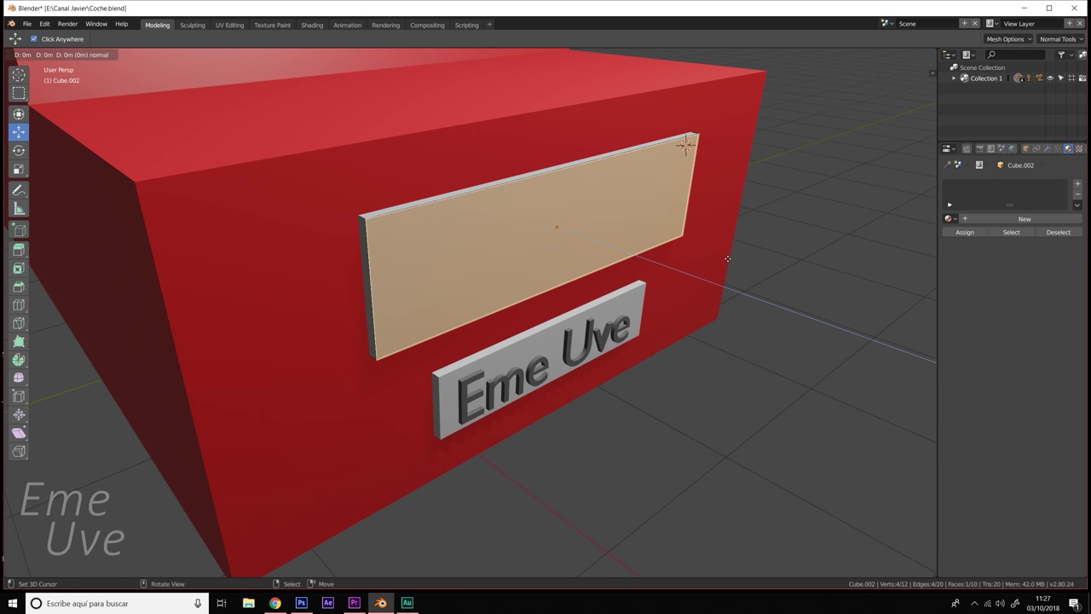
key(s)
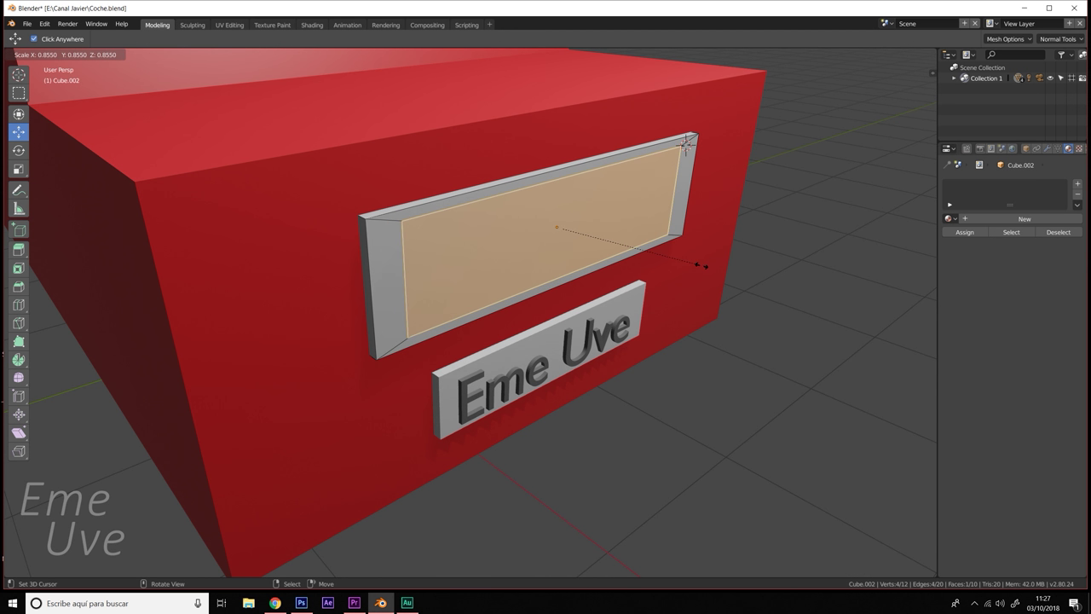
click(712, 262)
mouse_move(714, 268)
middle_down()
mouse_move(693, 251)
mouse_move(652, 249)
middle_up()
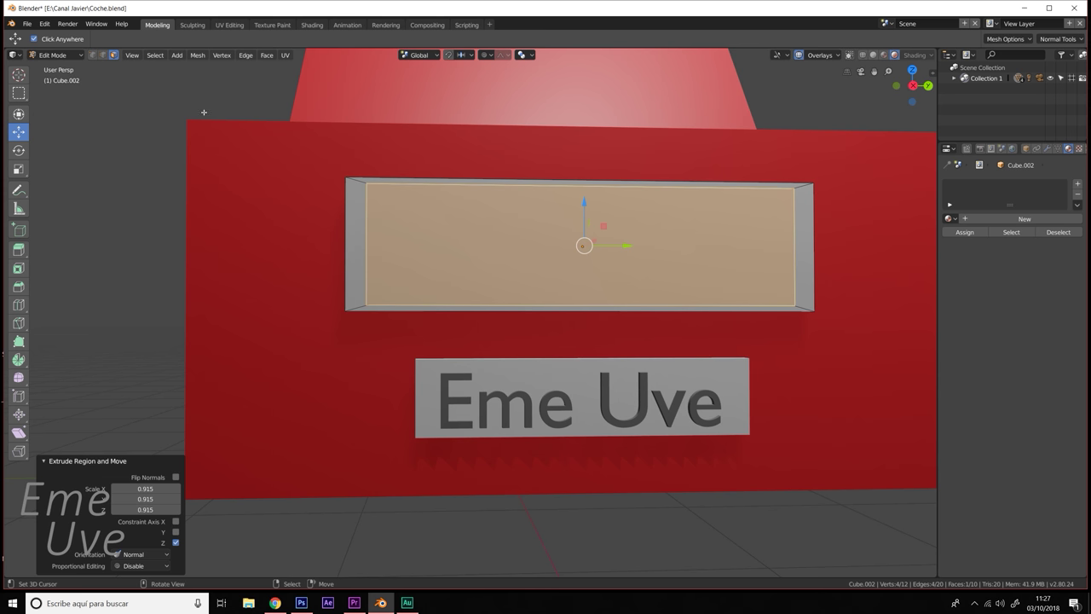
- Shift the inner face's left and right edges along Y
click(103, 55)
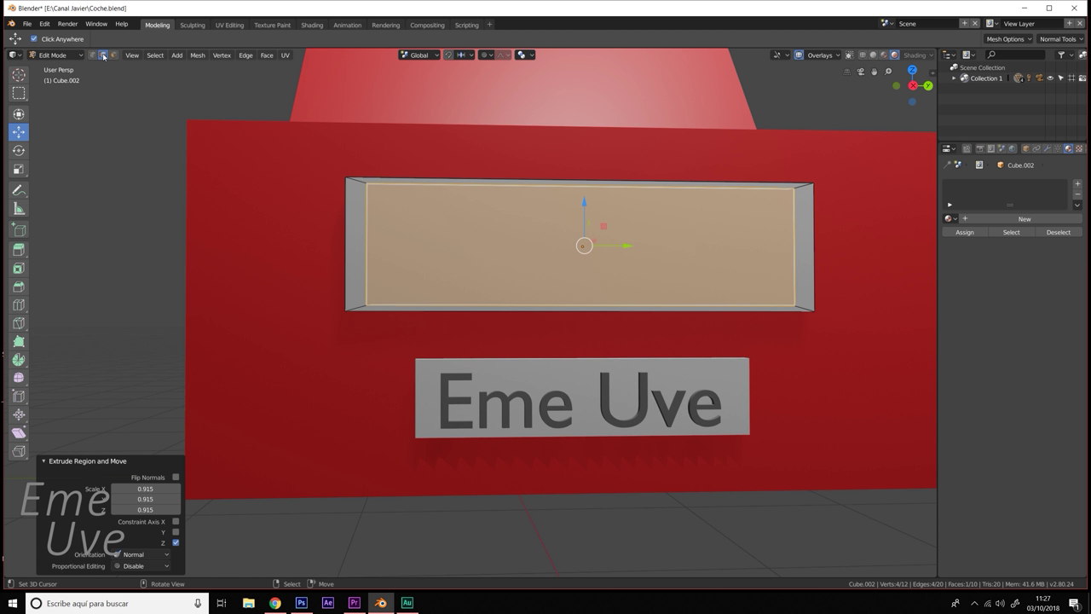
click(364, 216)
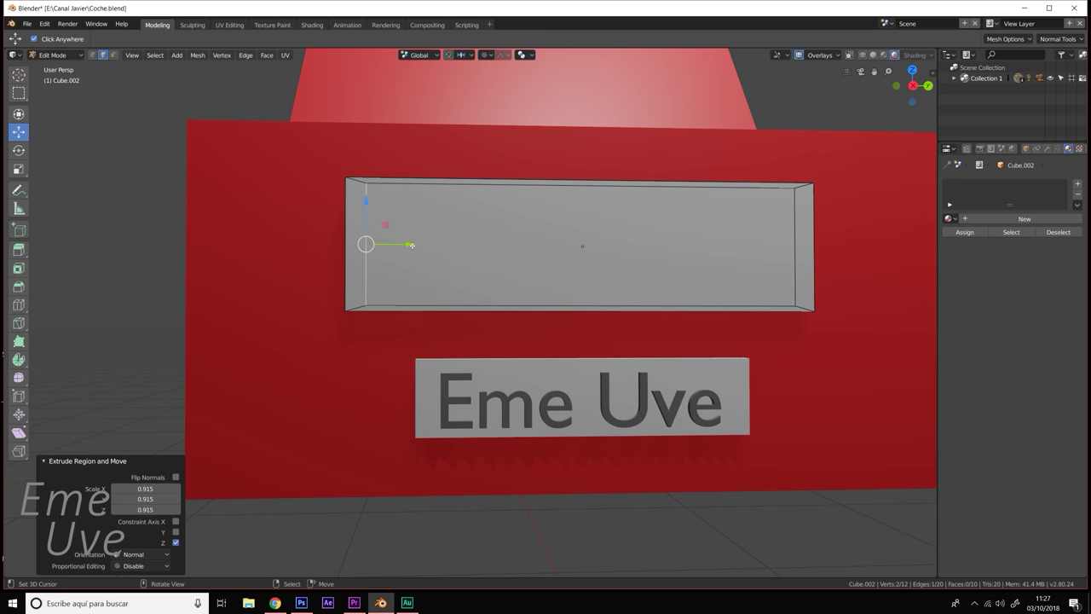
drag(400, 244, 390, 245)
click(798, 260)
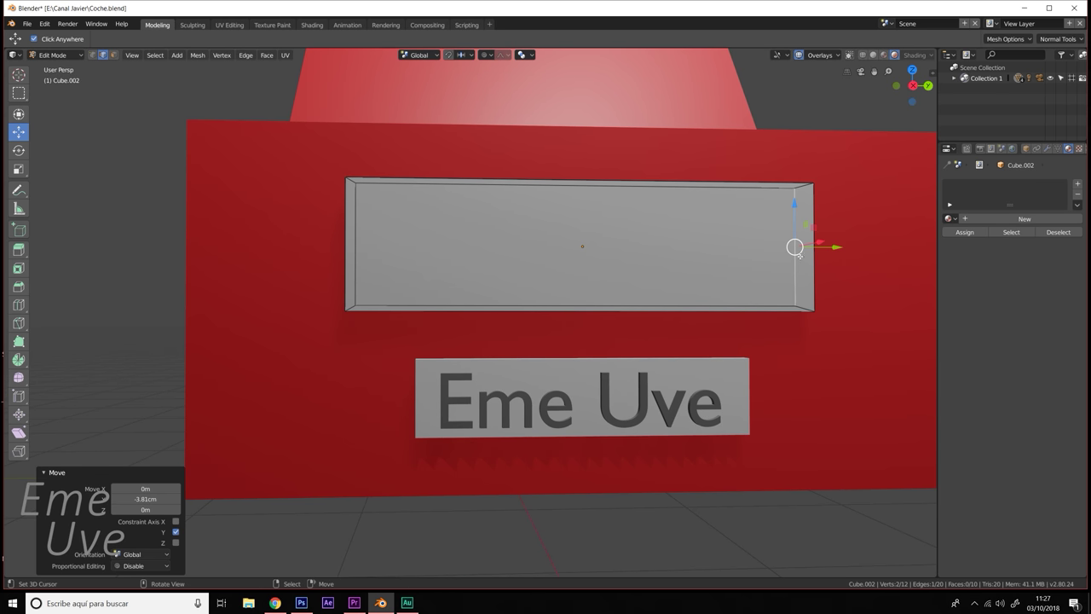
mouse_move(827, 246)
mouse_down()
mouse_move(841, 249)
mouse_move(803, 246)
mouse_up()
middle_drag(803, 245, 859, 312)
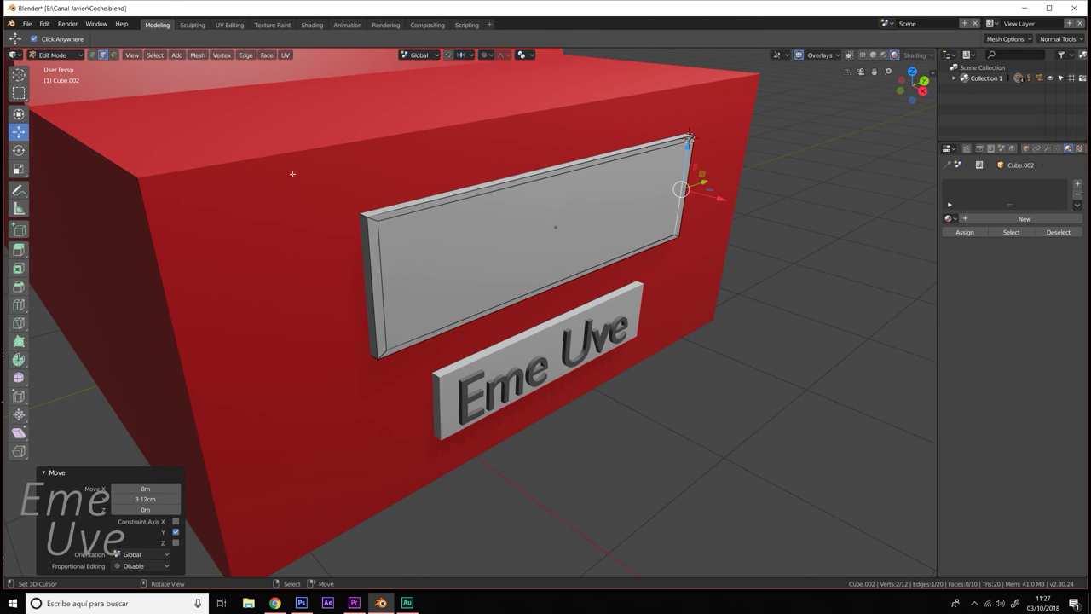
- Extrude the inner face again and push it 3.6 cm into the panel along X
click(116, 56)
click(541, 230)
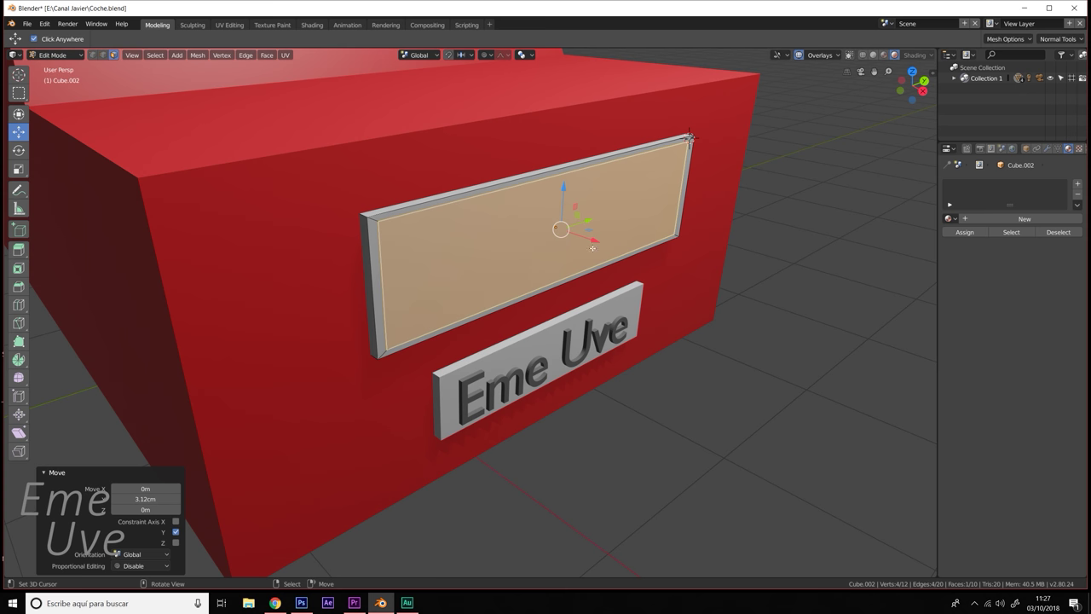
drag(595, 243, 601, 244)
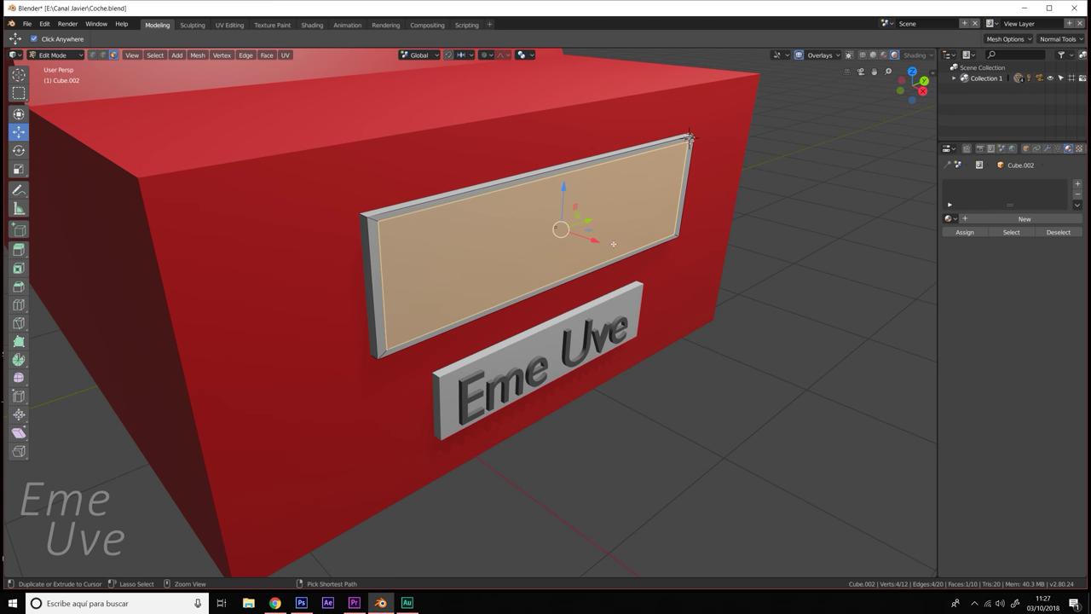
key(e)
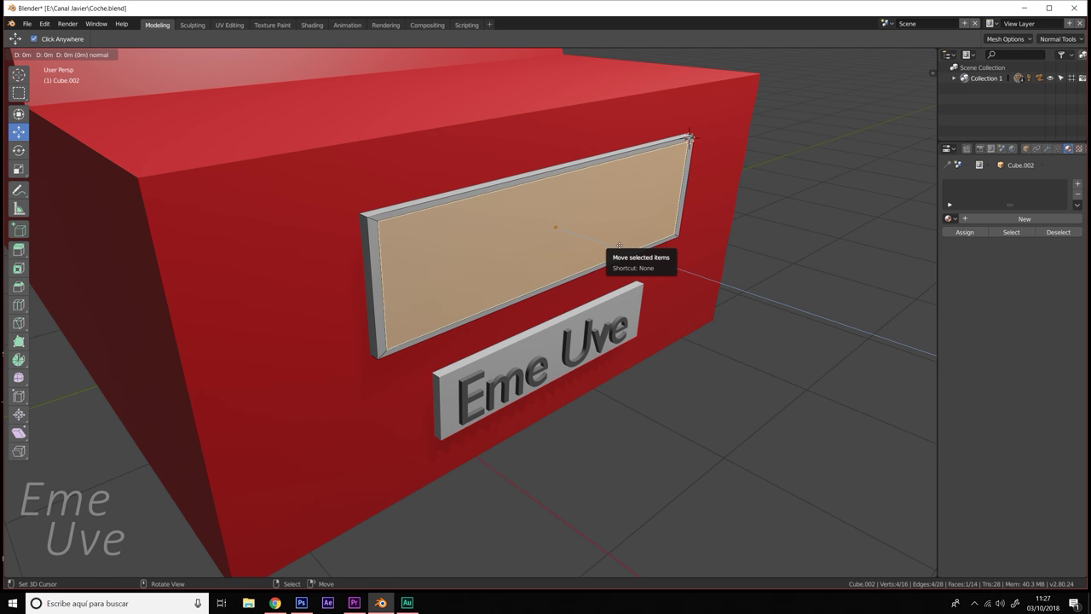
right_click(601, 250)
drag(594, 241, 587, 237)
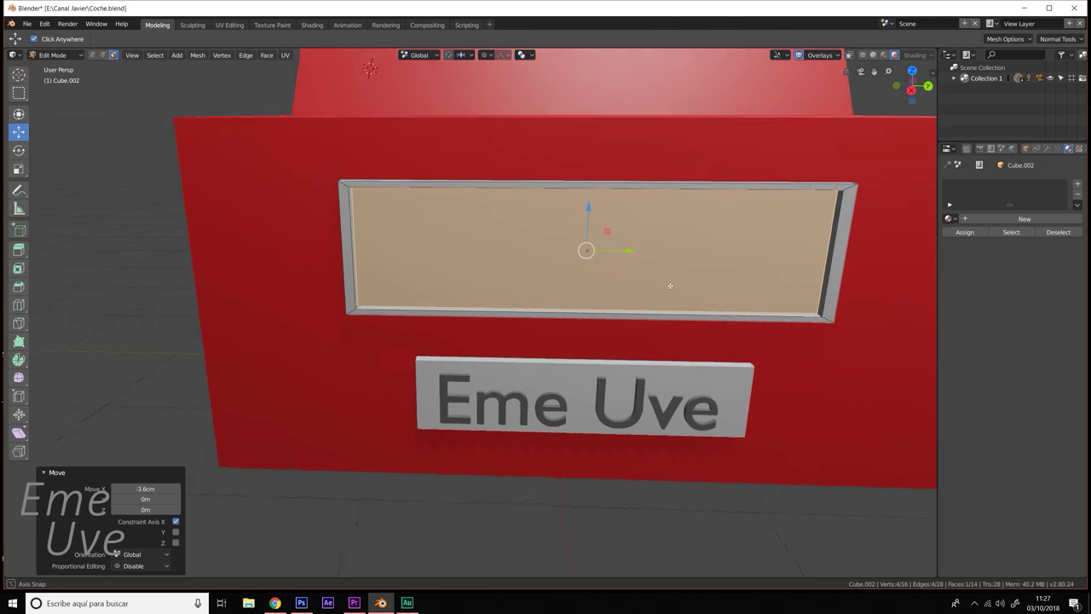
mouse_move(587, 236)
middle_down()
mouse_move(677, 282)
mouse_move(607, 311)
middle_up()
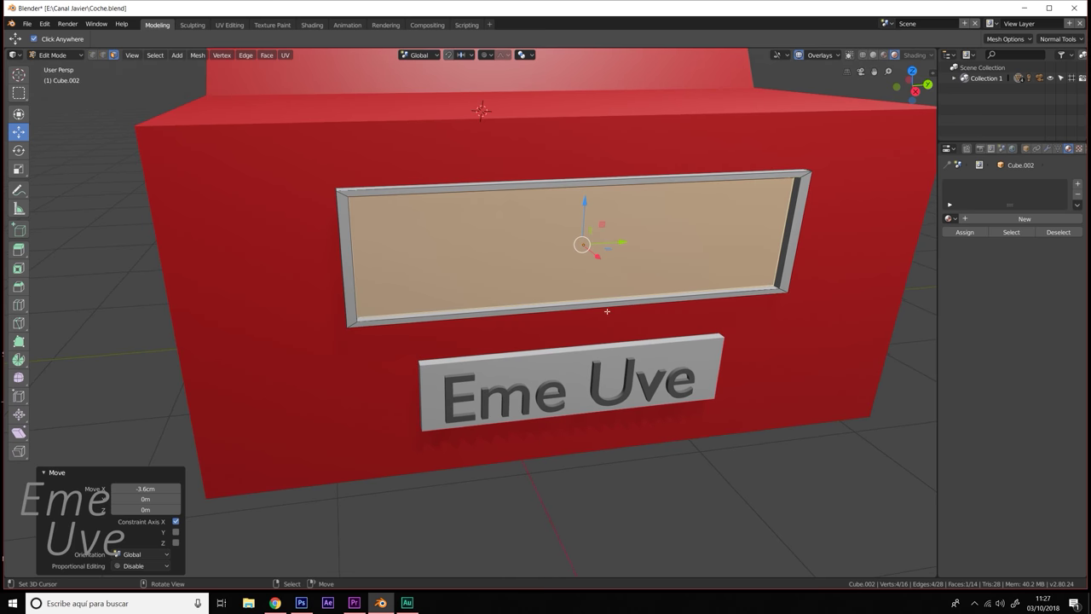
click(53, 54)
- Return to Object Mode and slightly resize the whole panel
click(53, 69)
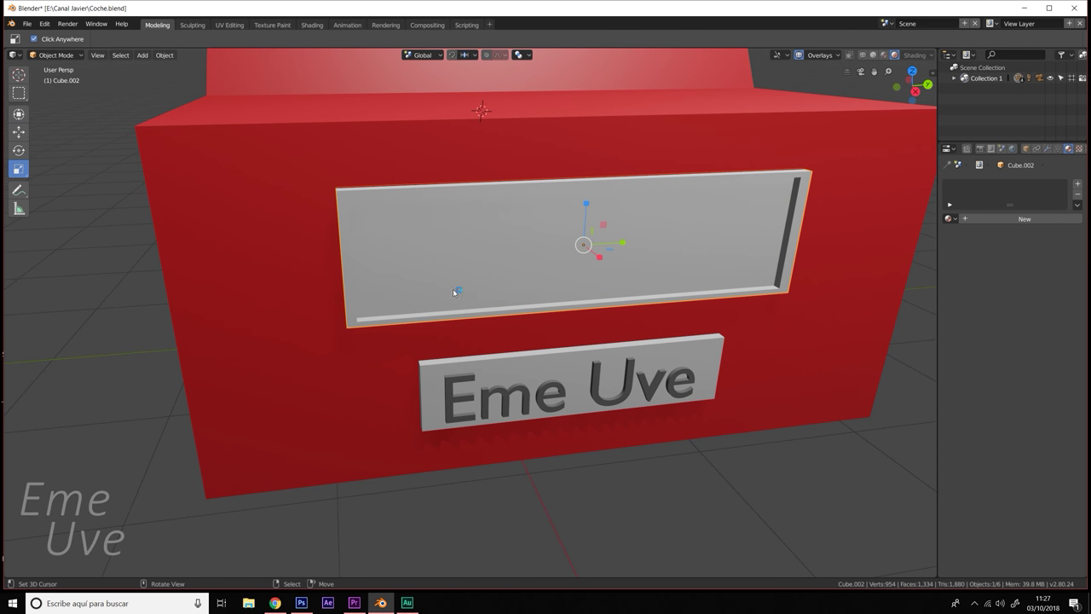
mouse_move(456, 292)
middle_down()
mouse_move(569, 344)
mouse_move(550, 324)
middle_up()
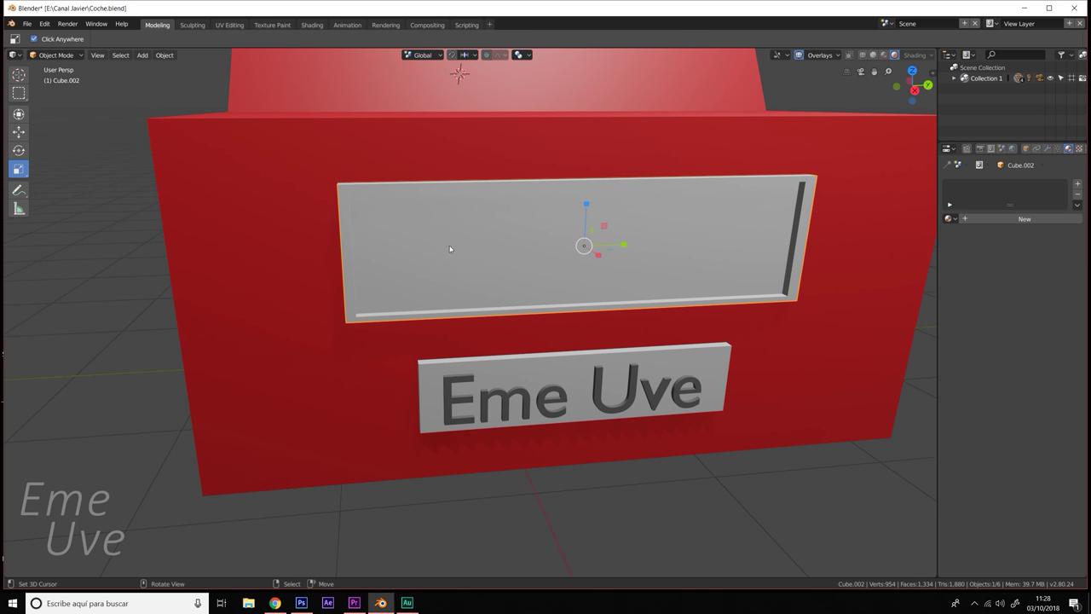
key(s)
click(430, 256)
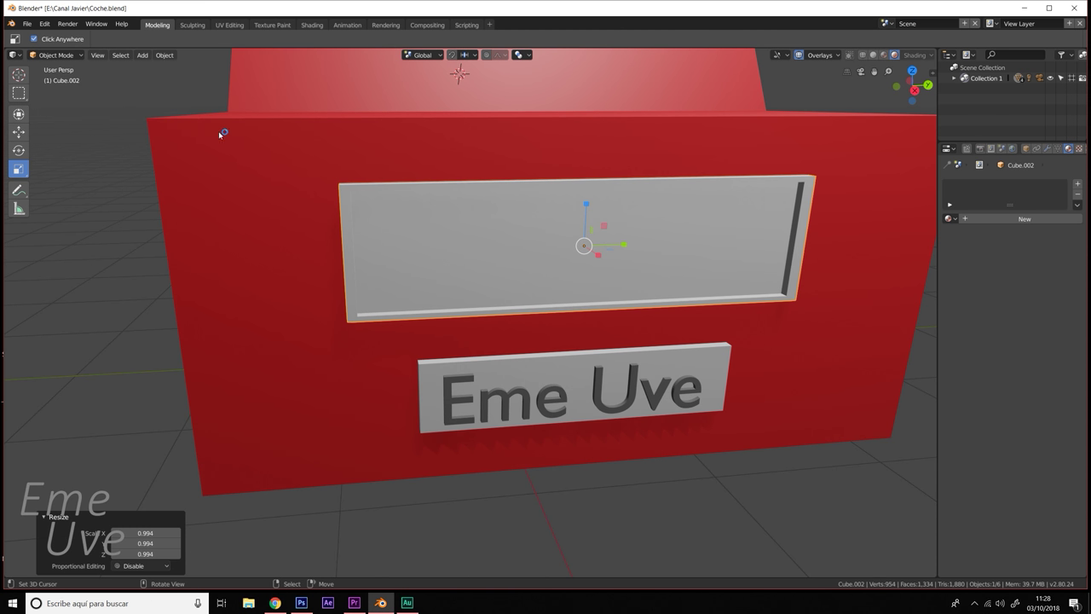
- Add a new cube at the 3D cursor and shrink it to a small size
click(19, 74)
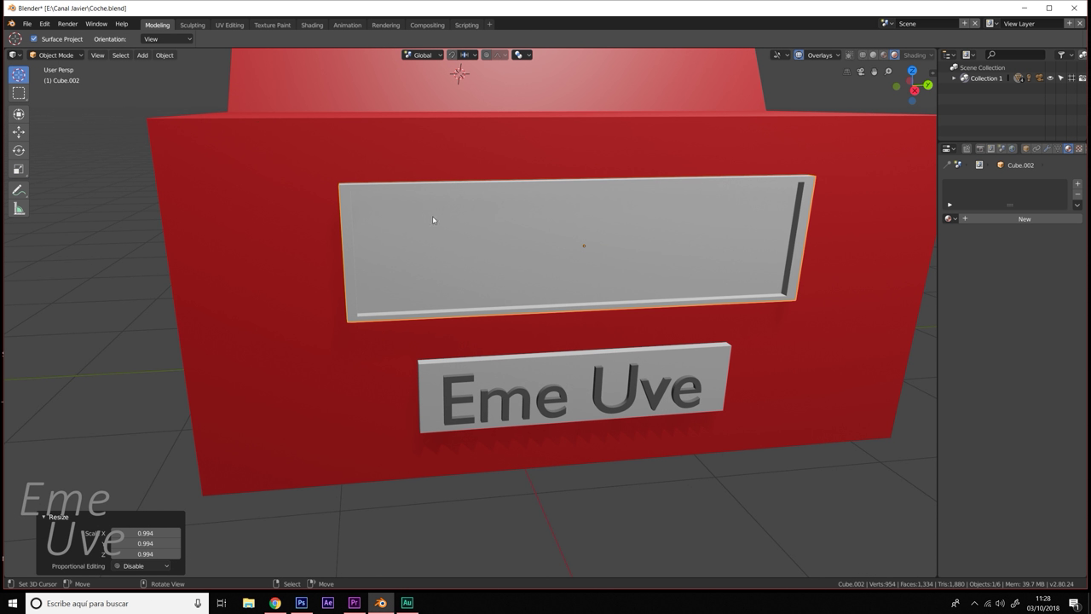
key(shift+a)
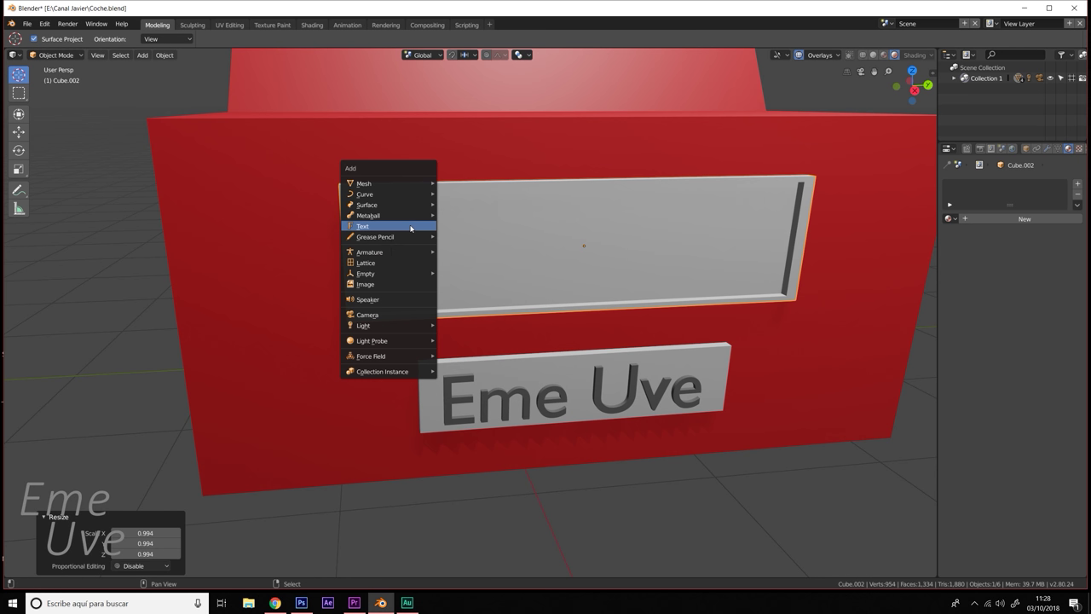
click(459, 193)
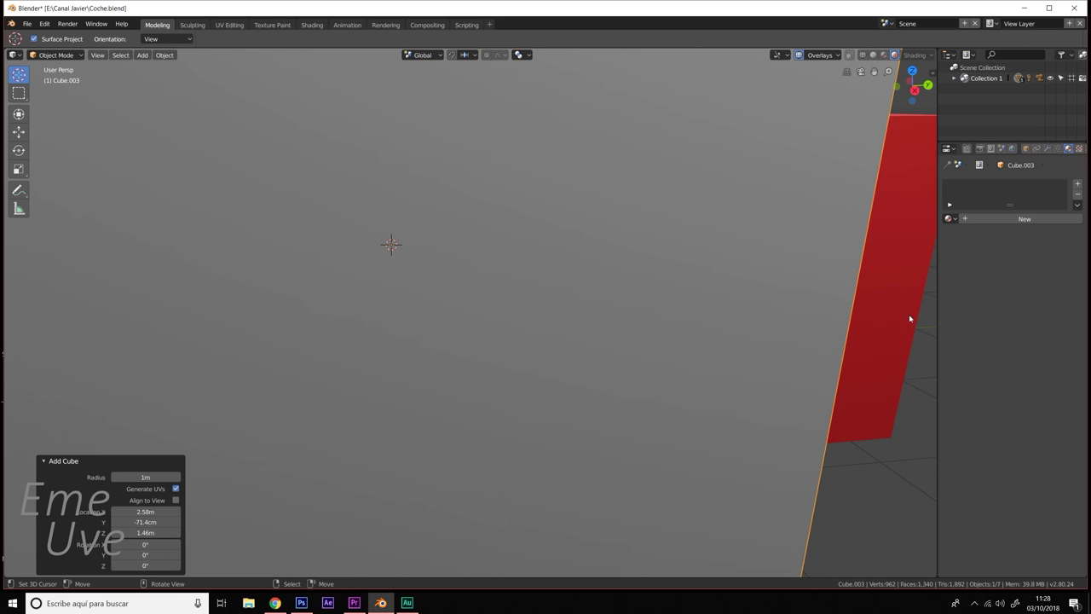
key(s)
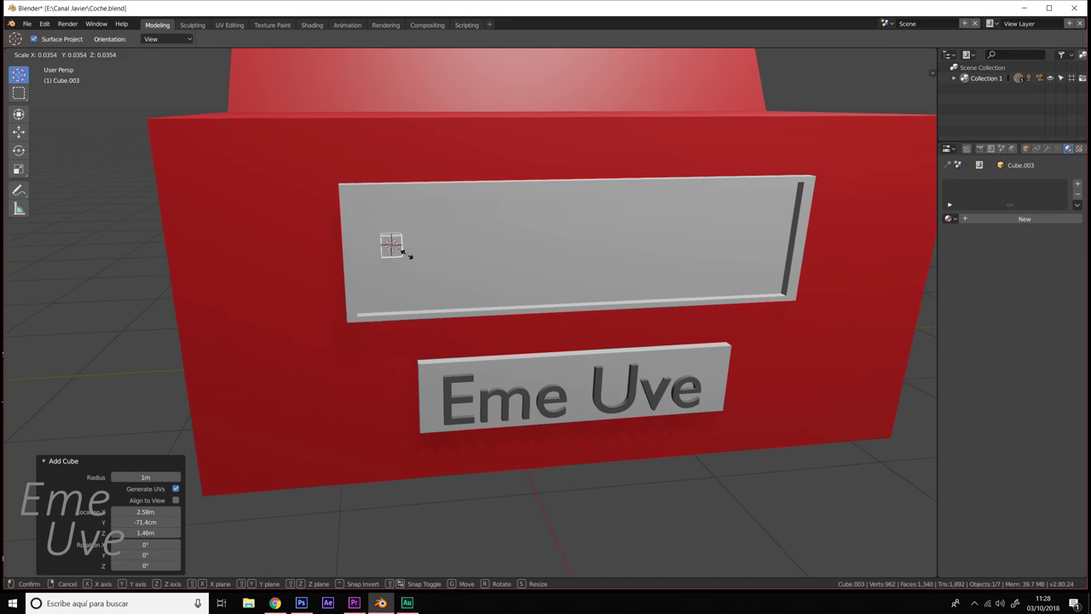
click(407, 255)
key(s)
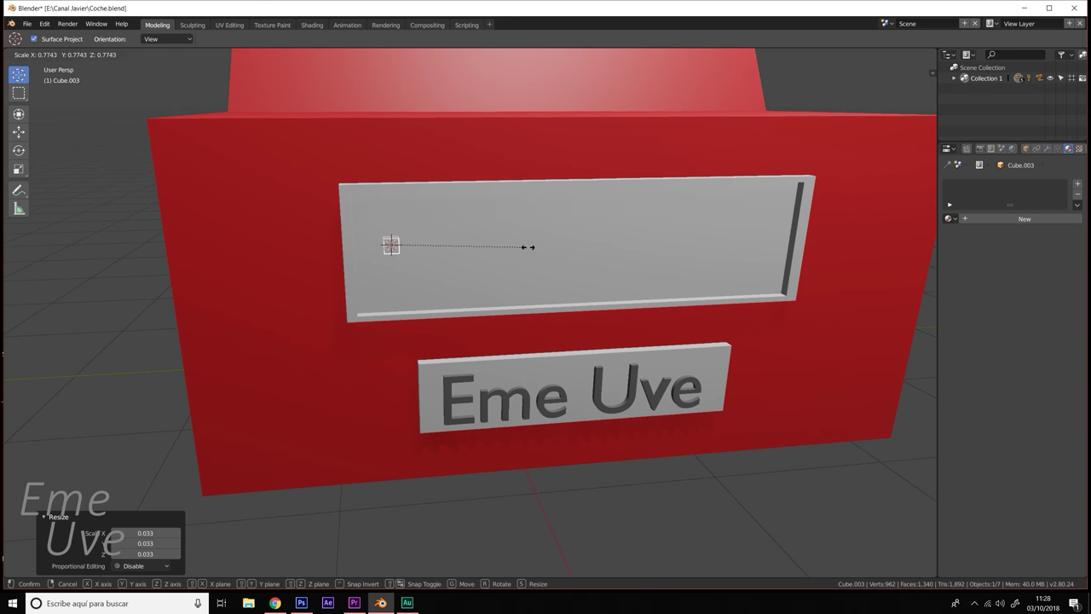
click(523, 248)
middle_drag(524, 248, 556, 261)
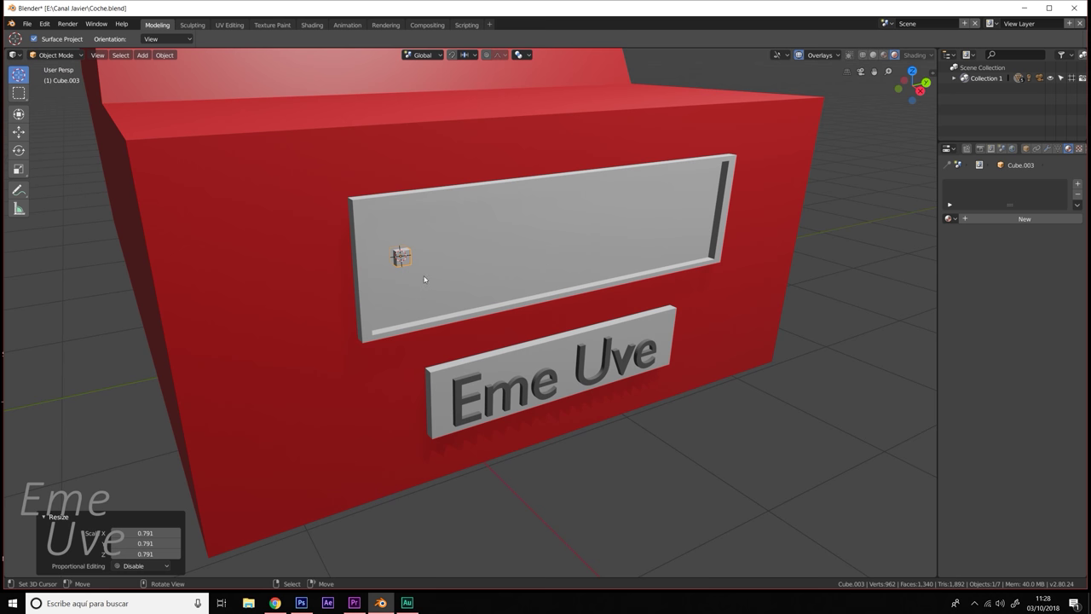
scroll(418, 278, up, 3)
scroll(407, 272, up, 2)
scroll(414, 277, up, 2)
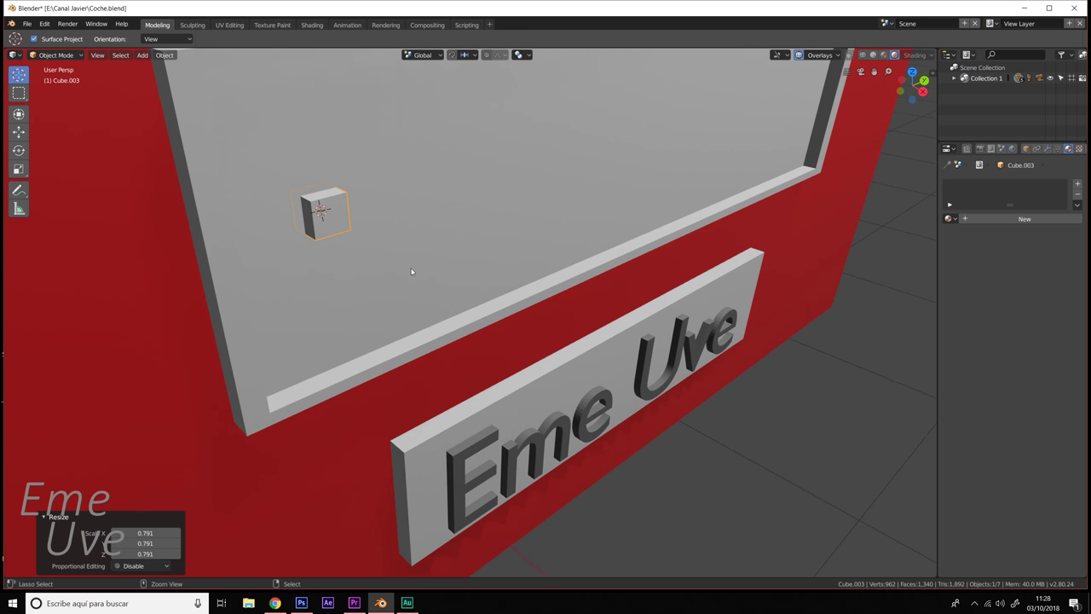
- Make the cube thin along X and stretch it into a tall slat
key(ctrl+grave)
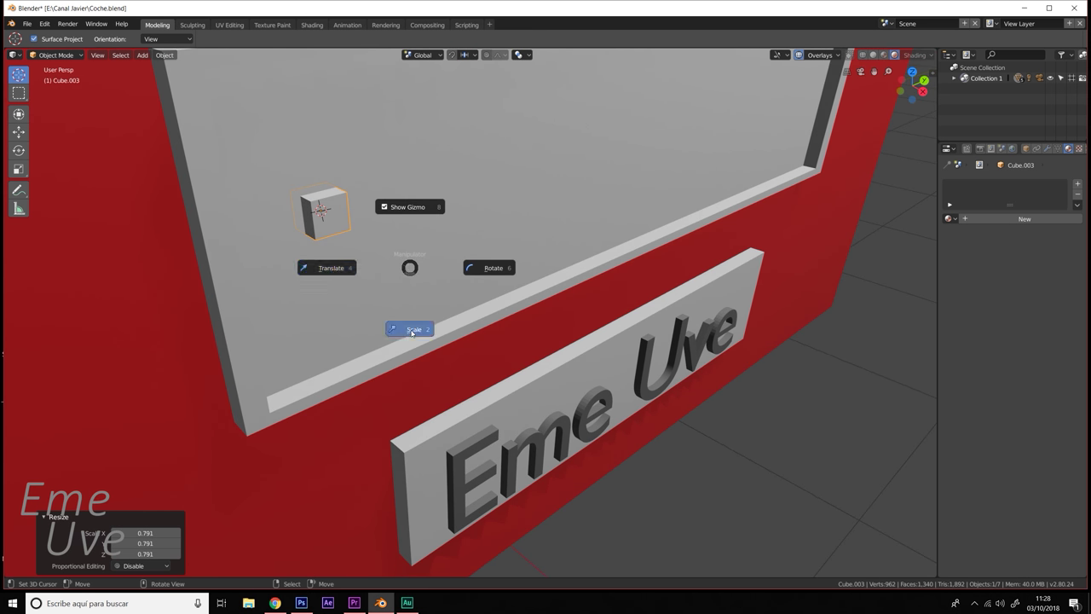
click(412, 330)
drag(344, 225, 333, 218)
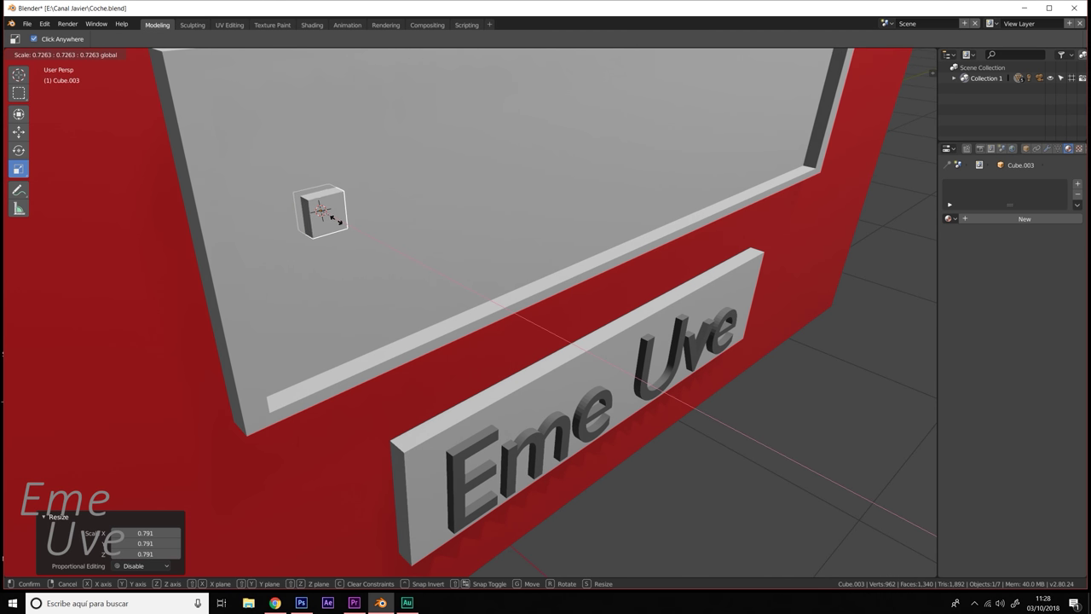
key(ctrl+grave)
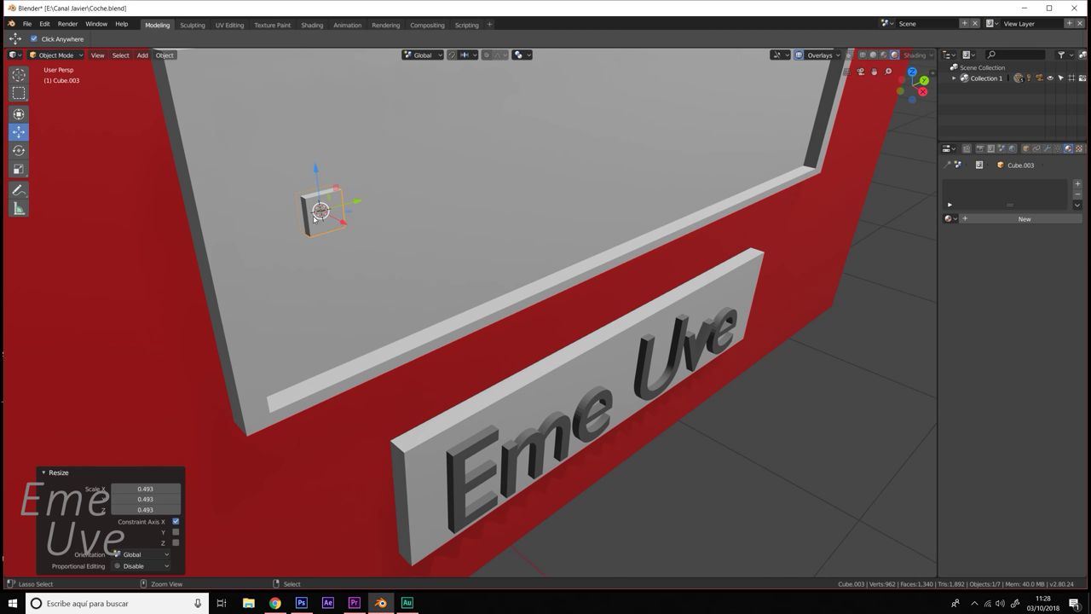
key(ctrl+grave)
key(Escape)
drag(343, 221, 349, 224)
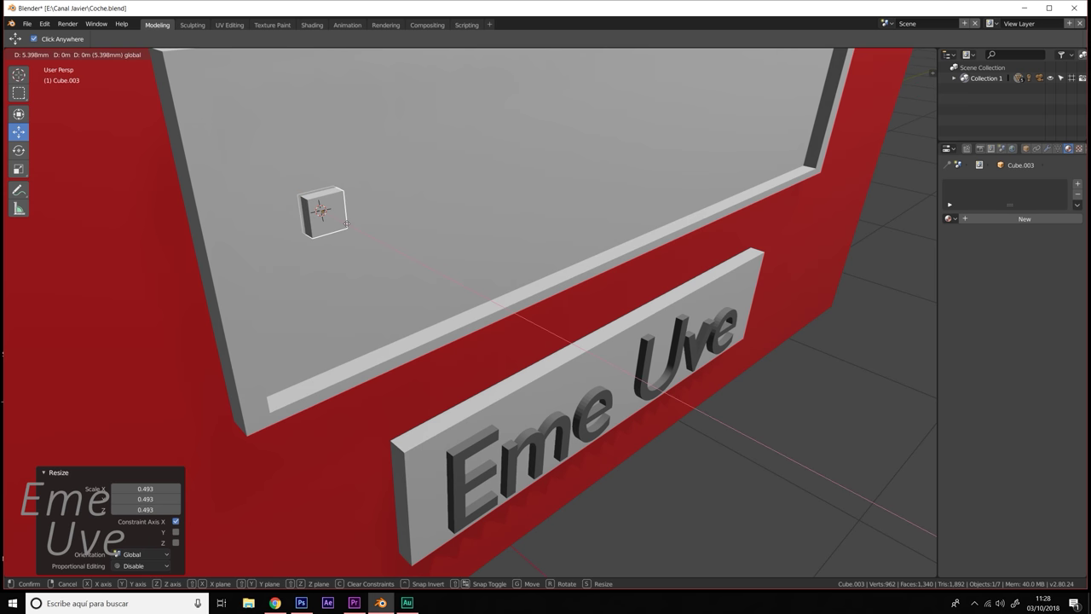
middle_drag(414, 246, 386, 233)
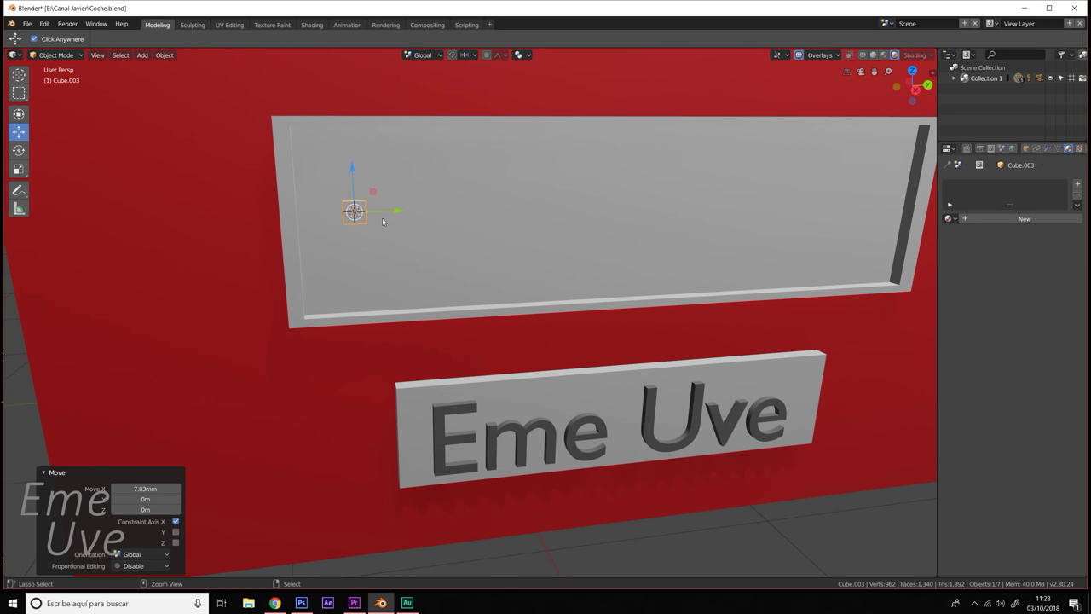
key(ctrl+grave)
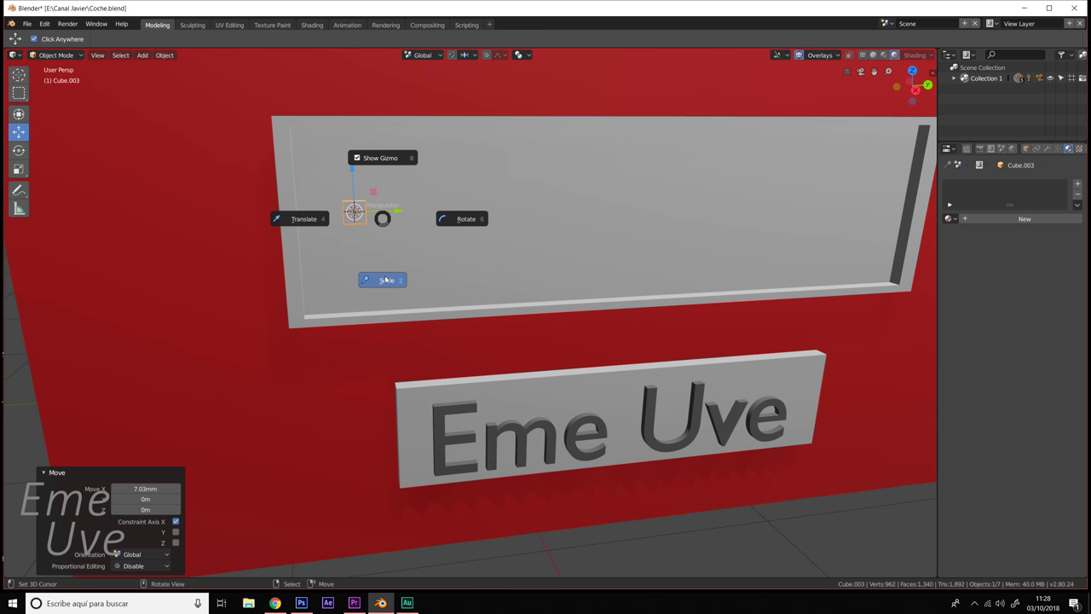
click(386, 282)
key(s)
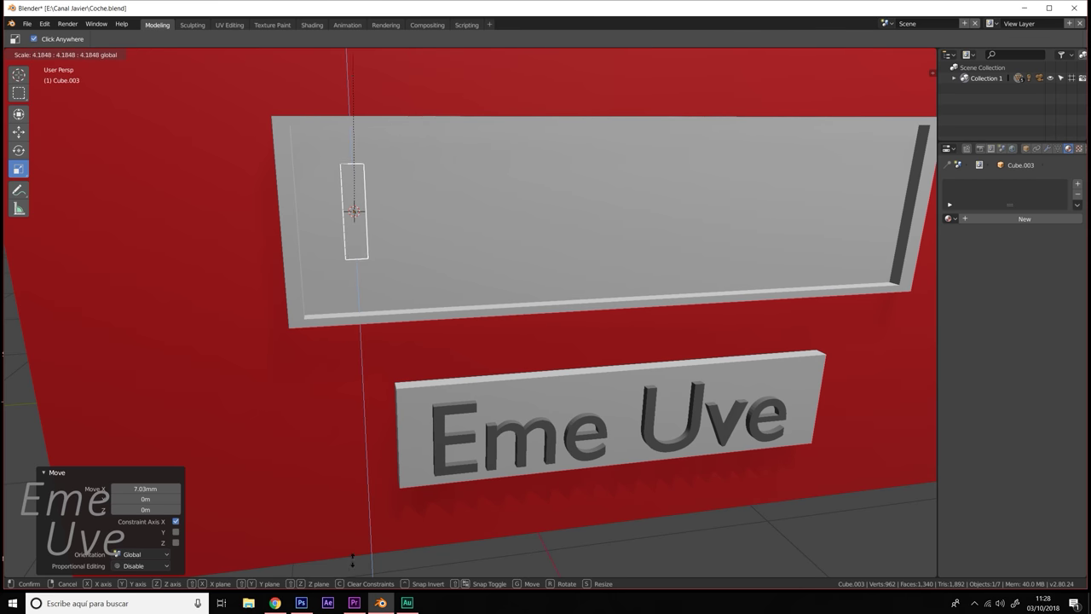
click(329, 363)
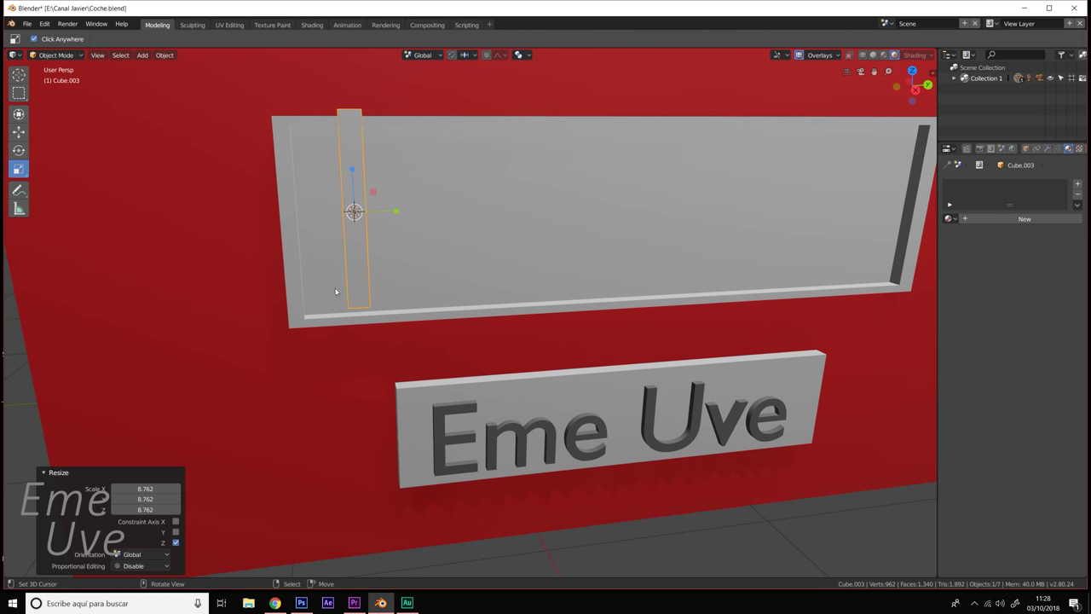
- Move the slat −6.82 cm along Y to the frame's left inner edge, then select it
key(ctrl+grave)
click(271, 247)
key(ctrl+grave)
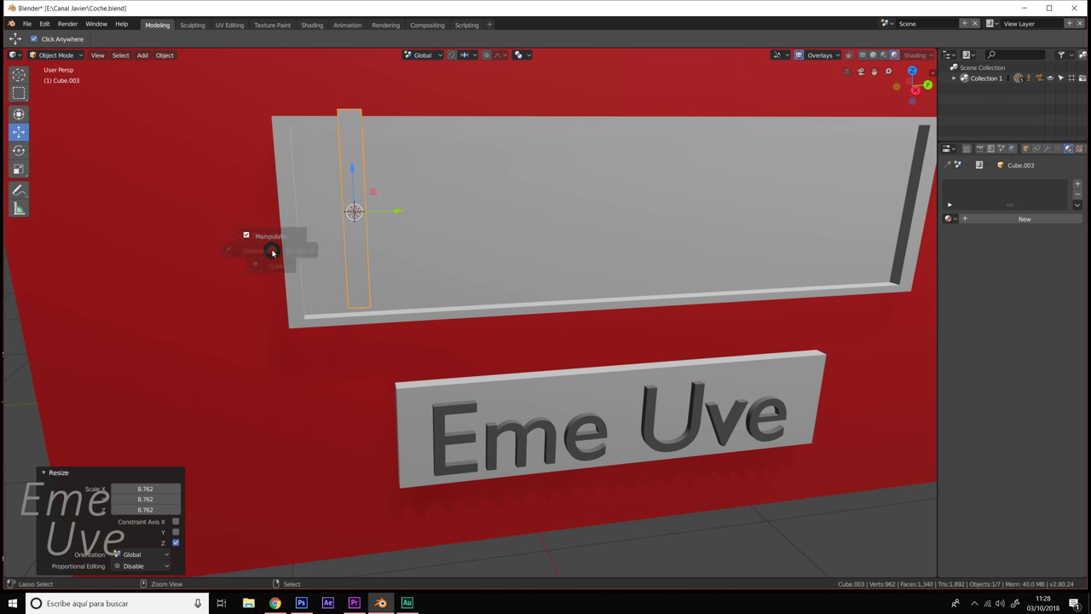
click(202, 253)
mouse_move(349, 186)
mouse_down()
mouse_move(358, 177)
mouse_move(404, 203)
mouse_move(367, 224)
mouse_up()
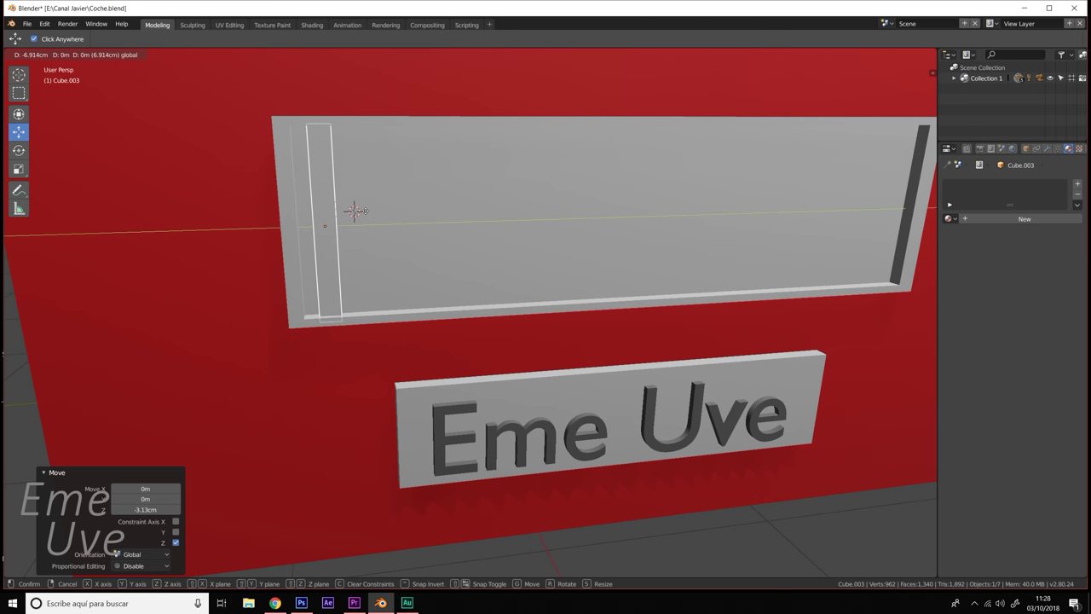
click(430, 256)
mouse_move(431, 256)
middle_down()
mouse_move(469, 281)
mouse_move(449, 290)
mouse_move(441, 279)
mouse_move(453, 281)
middle_up()
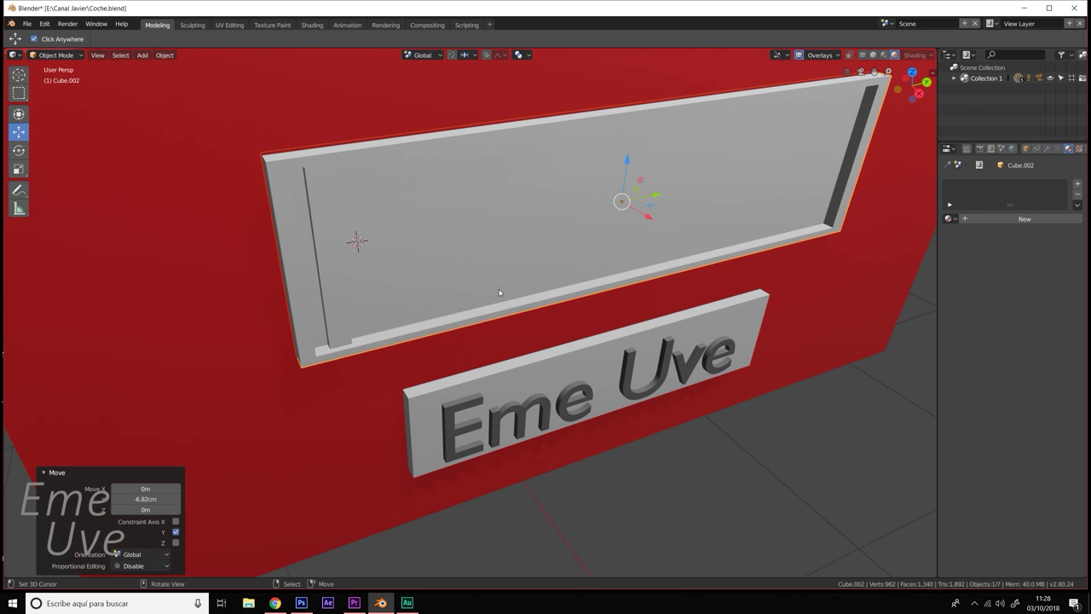
mouse_move(512, 344)
middle_down()
mouse_move(497, 327)
mouse_move(526, 338)
middle_up()
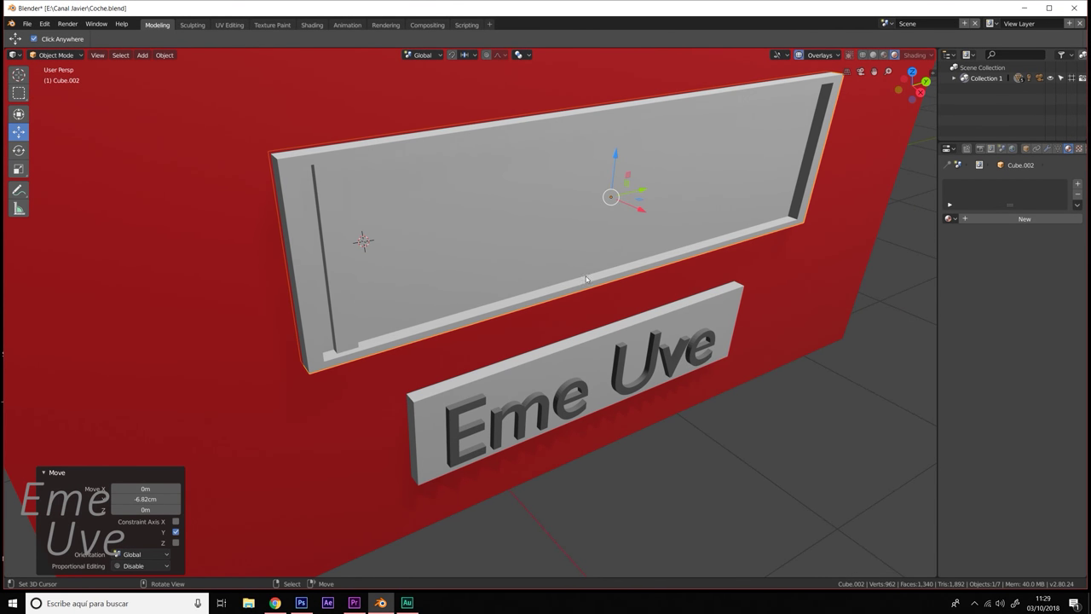
click(337, 274)
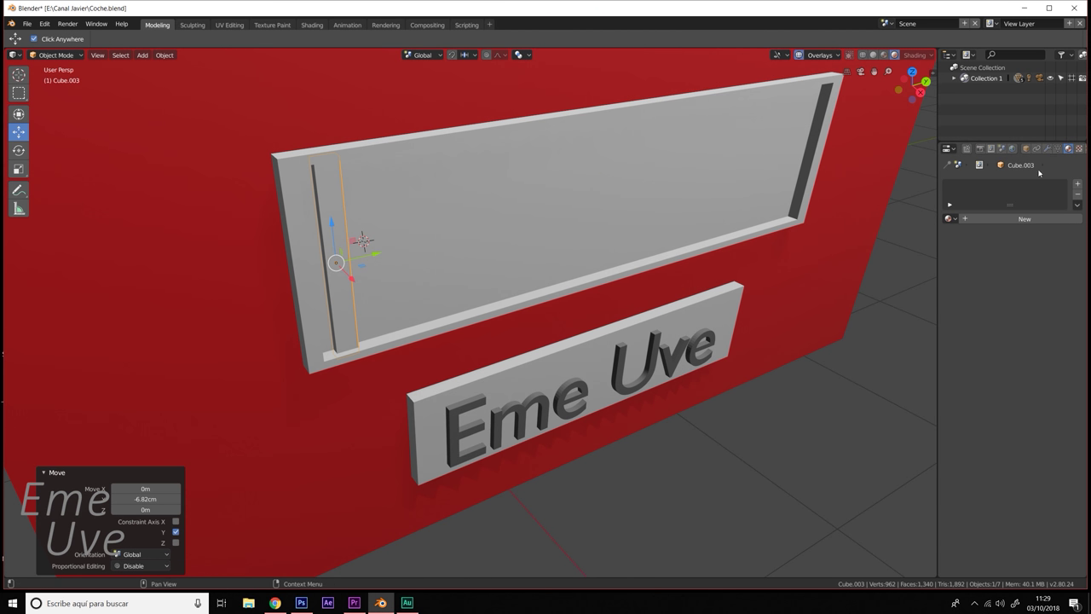
- Give Cube.003 new Material.002 with its base colour darkened to grey (0.383)
click(1025, 218)
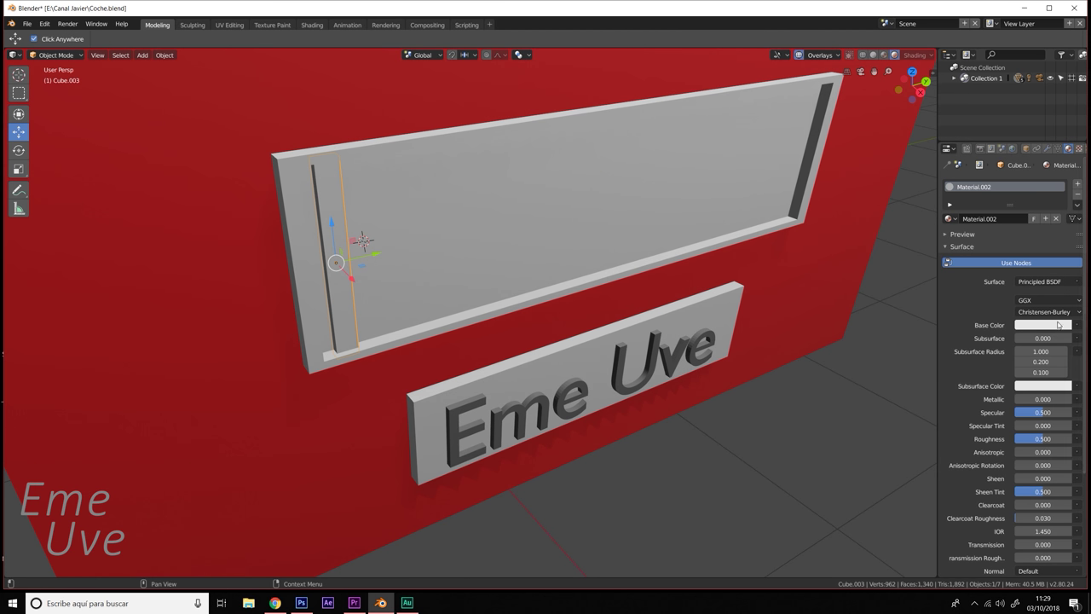
click(1059, 325)
drag(1063, 179, 1062, 197)
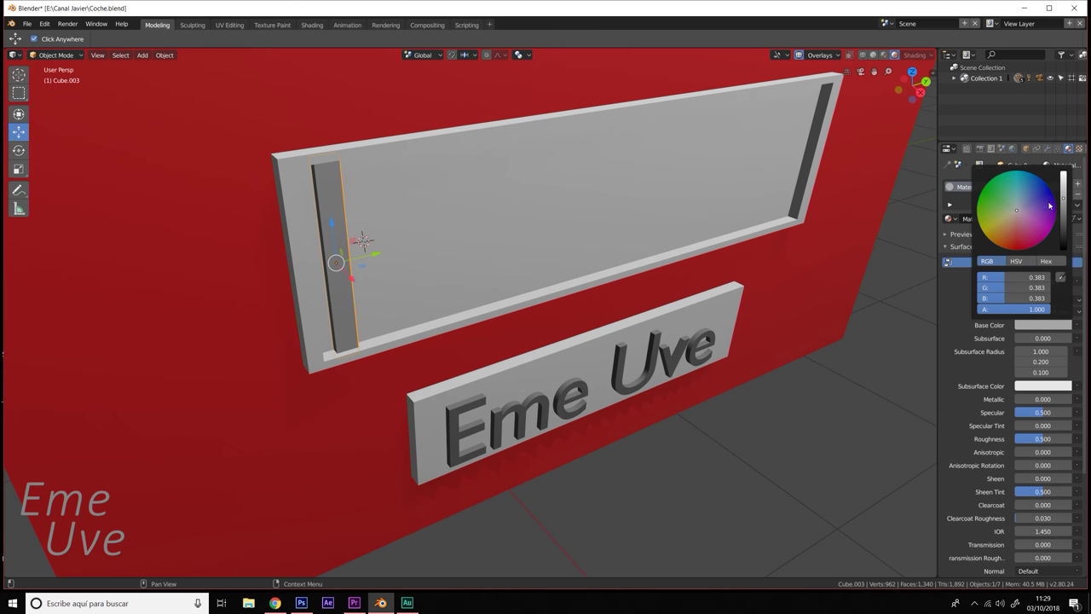
middle_drag(648, 256, 697, 299)
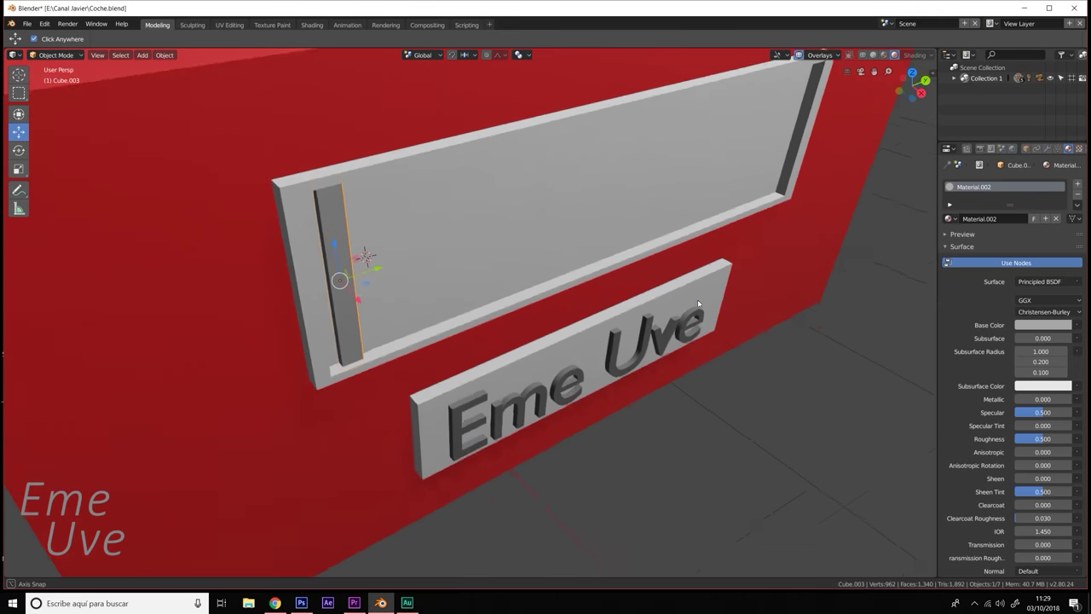
scroll(686, 290, down, 4)
scroll(667, 288, down, 3)
scroll(647, 284, down, 2)
scroll(554, 298, down, 1)
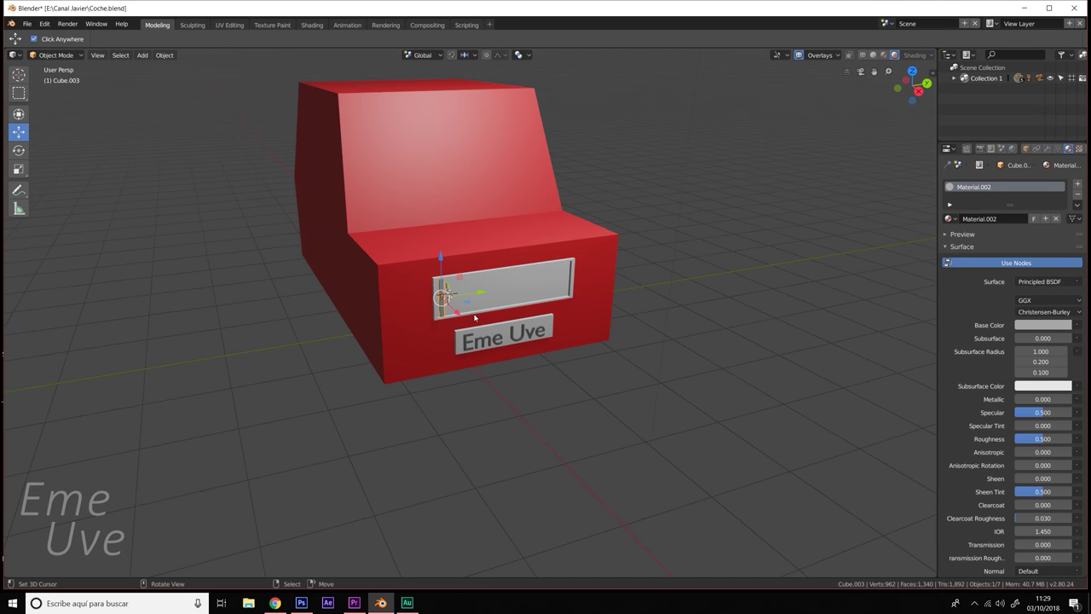
scroll(474, 317, up, 3)
scroll(397, 294, up, 3)
scroll(431, 287, up, 3)
scroll(524, 305, up, 2)
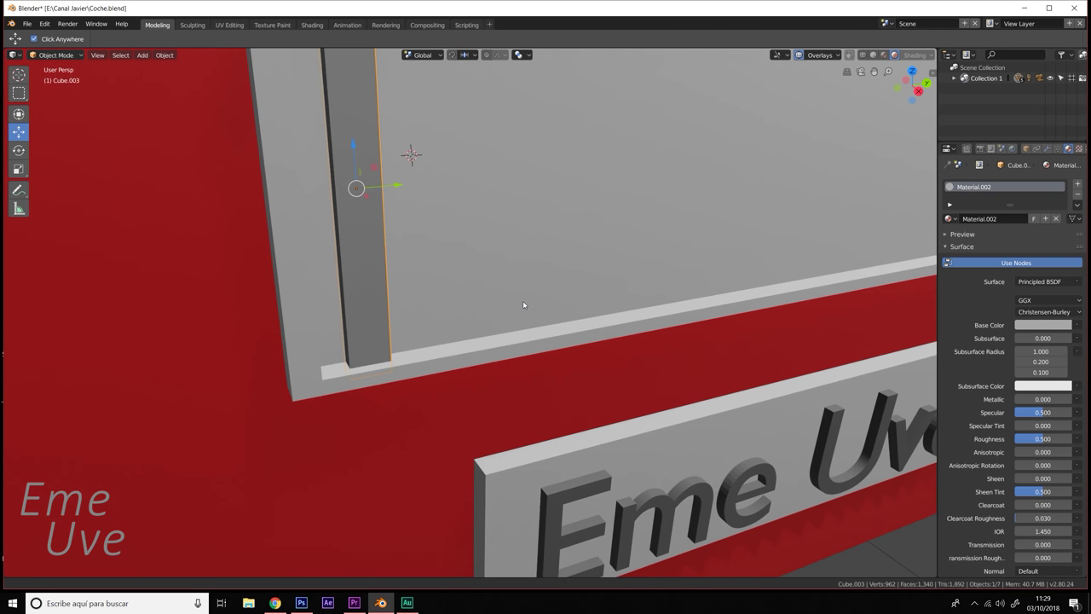
scroll(515, 302, down, 3)
scroll(504, 302, down, 3)
scroll(504, 302, down, 1)
scroll(477, 315, up, 1)
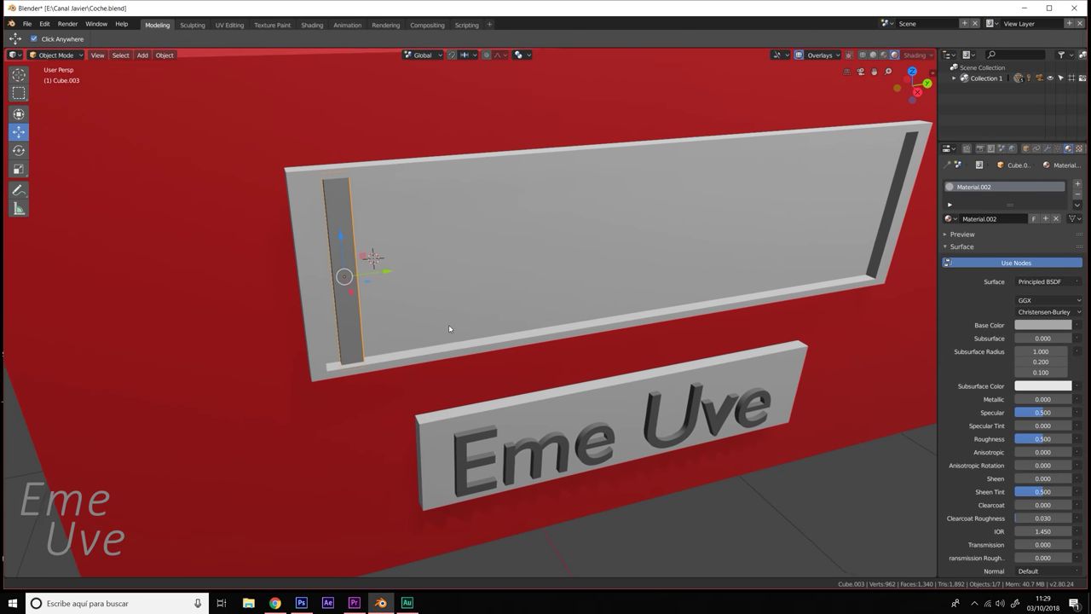
scroll(449, 328, up, 1)
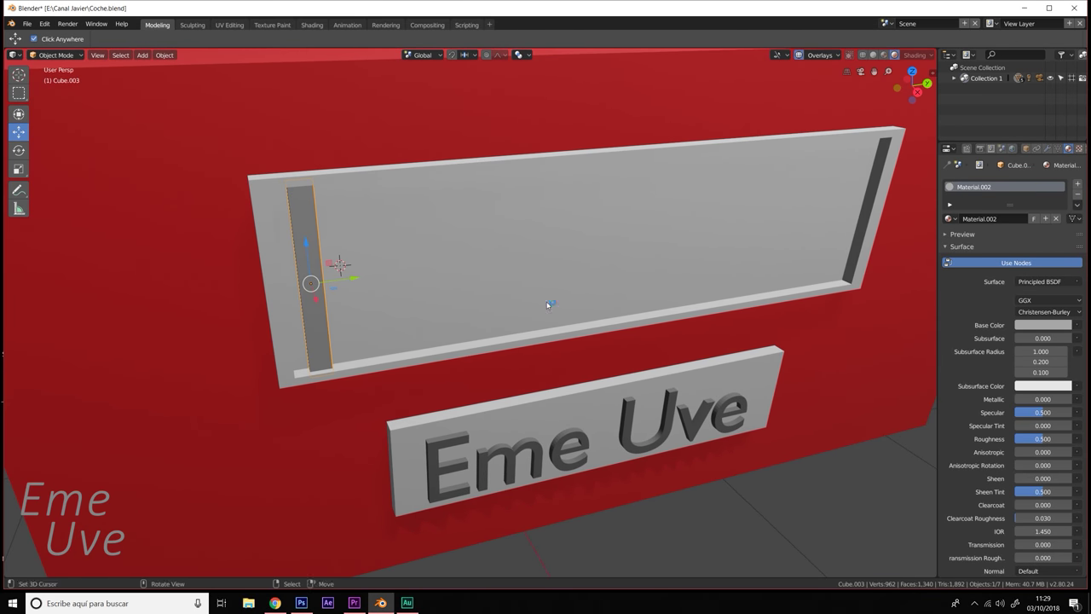
- Add an Array modifier to the slat with relative offset X 0, Y 1.5, and raise the count
click(1048, 149)
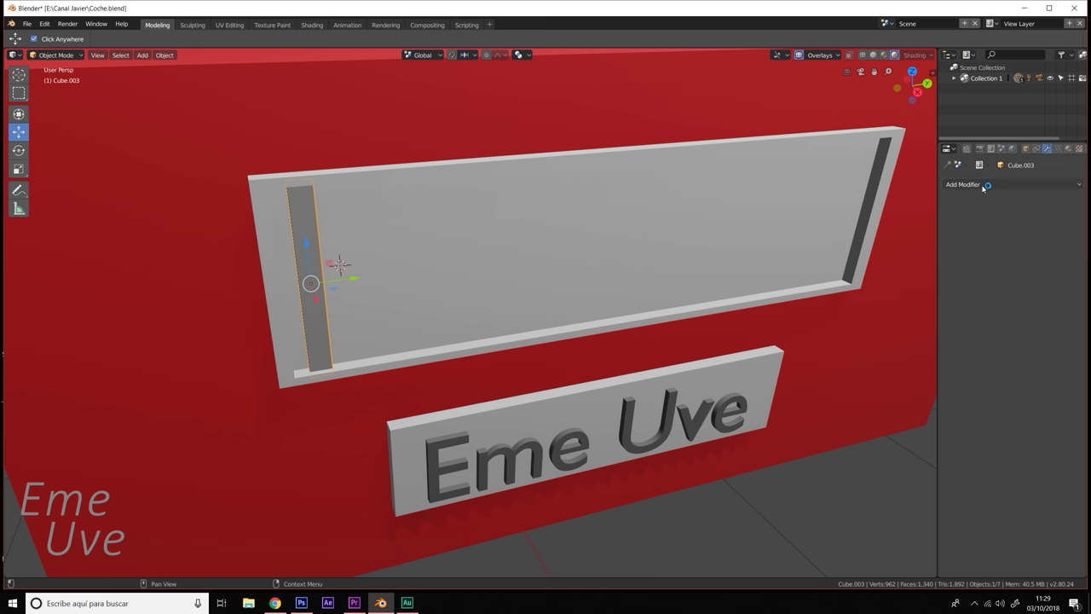
click(1010, 184)
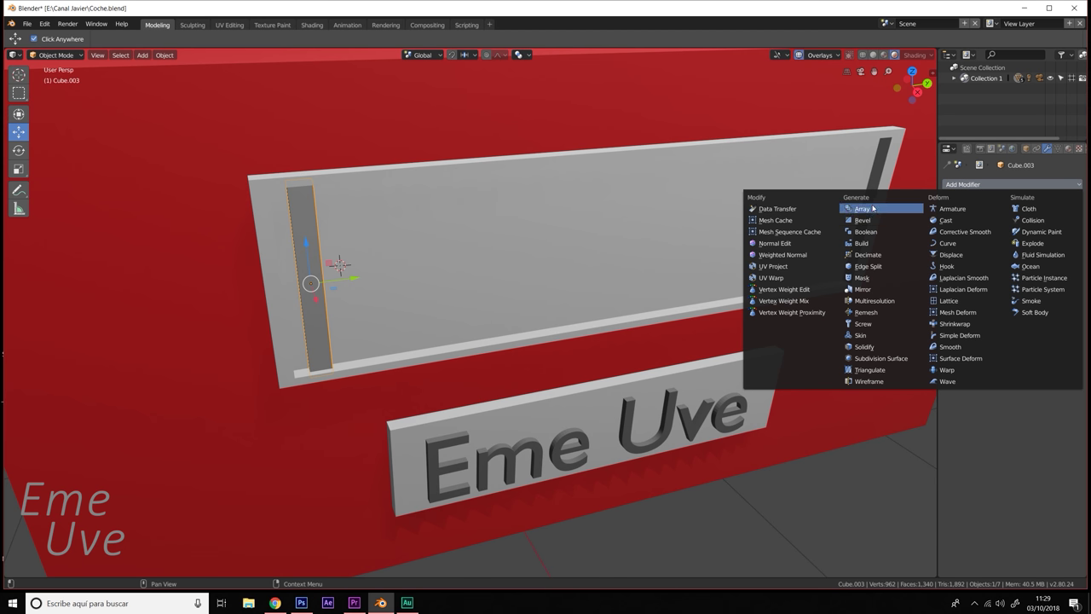
click(863, 210)
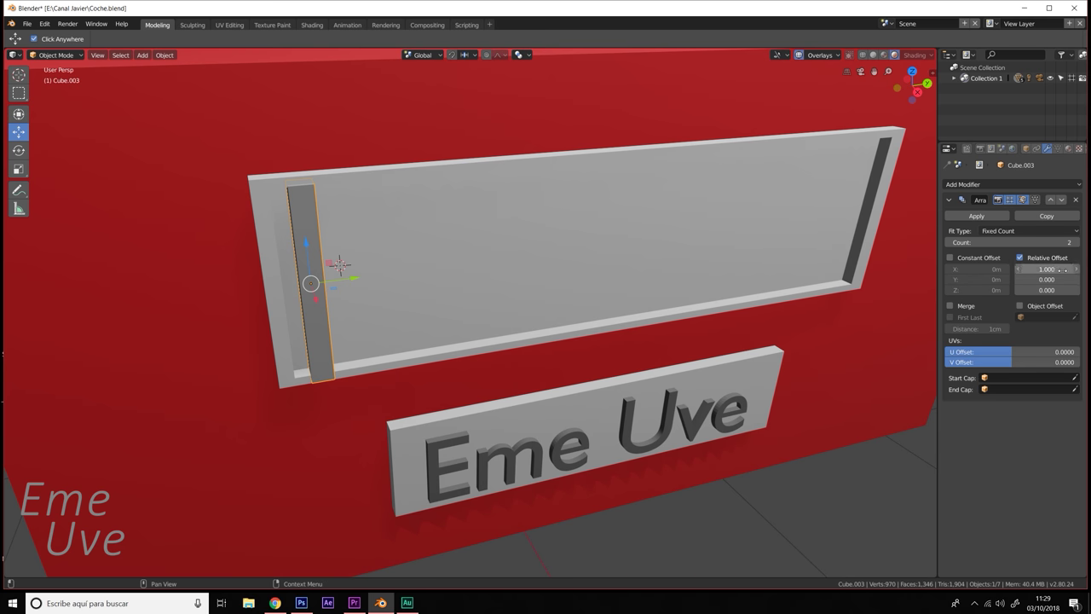
click(1058, 268)
text(0.000)
key(Return)
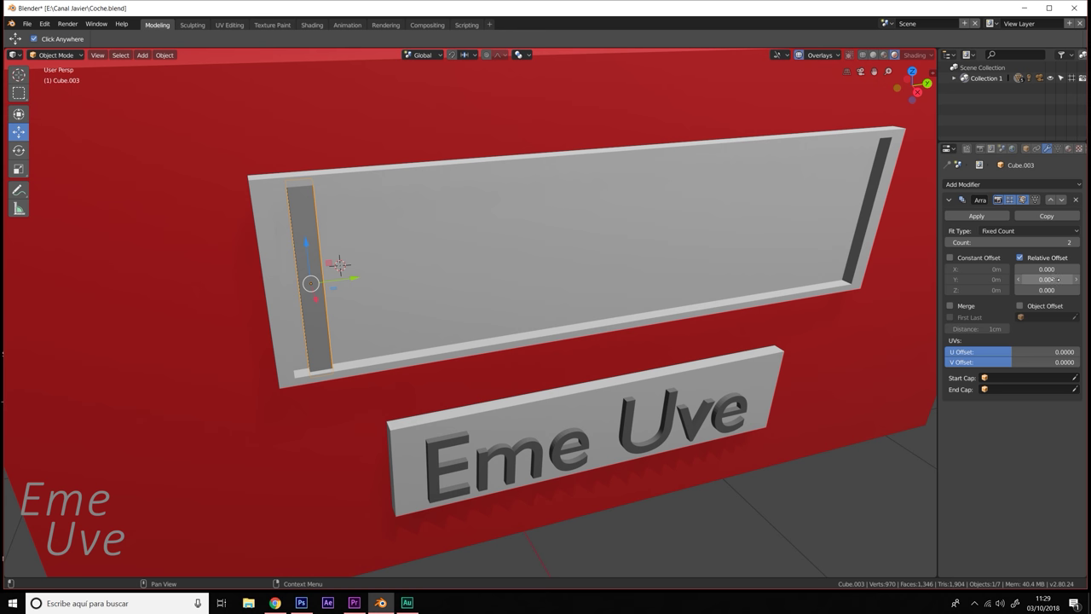
click(1057, 279)
text(1.000)
key(Return)
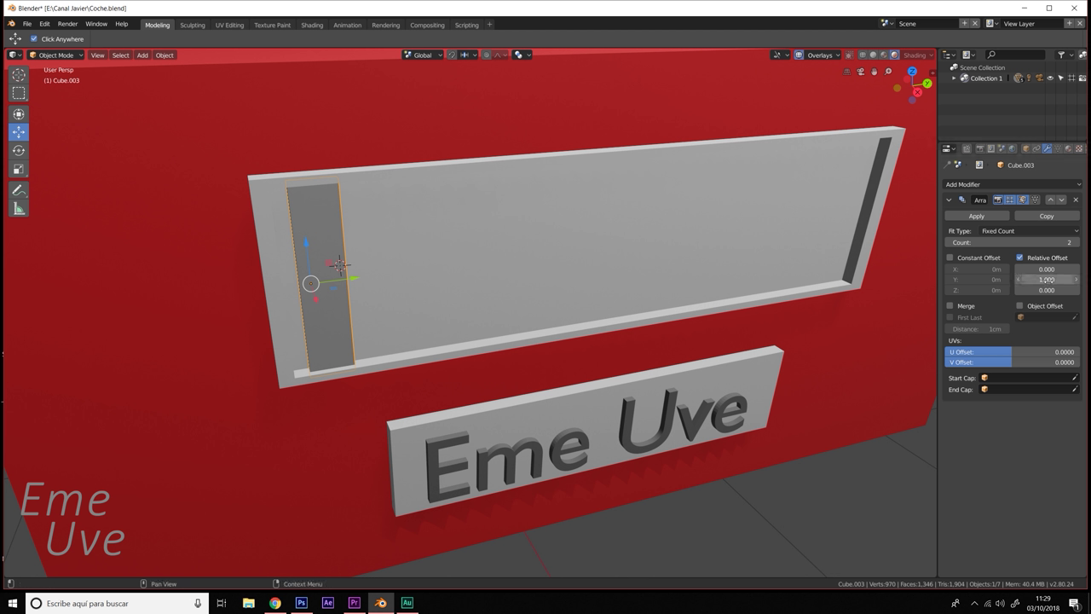
click(1057, 278)
text(1.500)
key(Return)
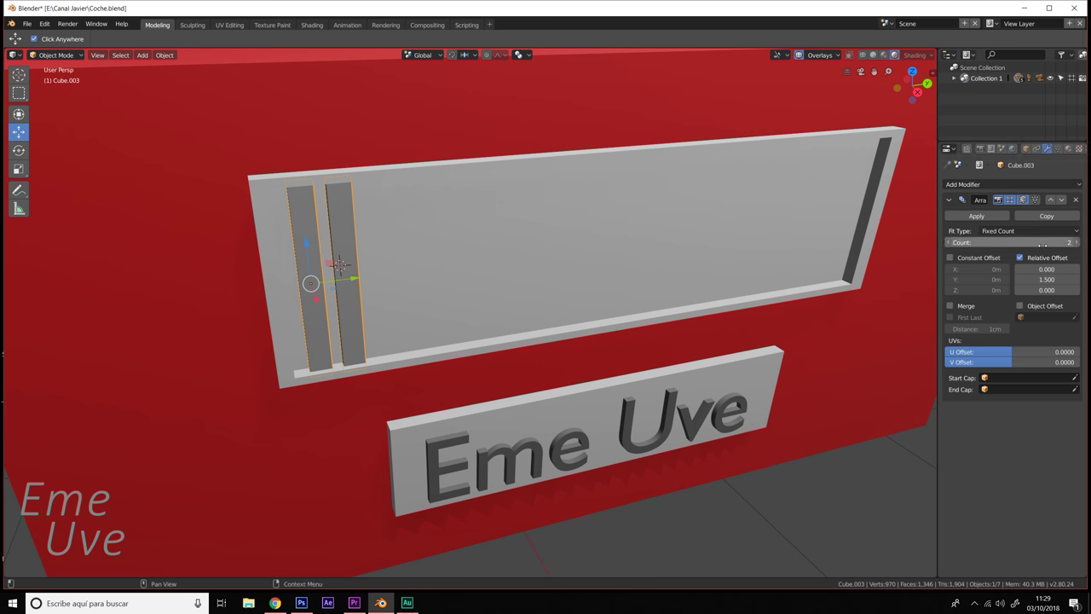
drag(1040, 243, 1082, 243)
- Raise the slat count to 21 and nudge the grille −3.18 mm along Y to centre it
middle_drag(699, 275, 706, 262)
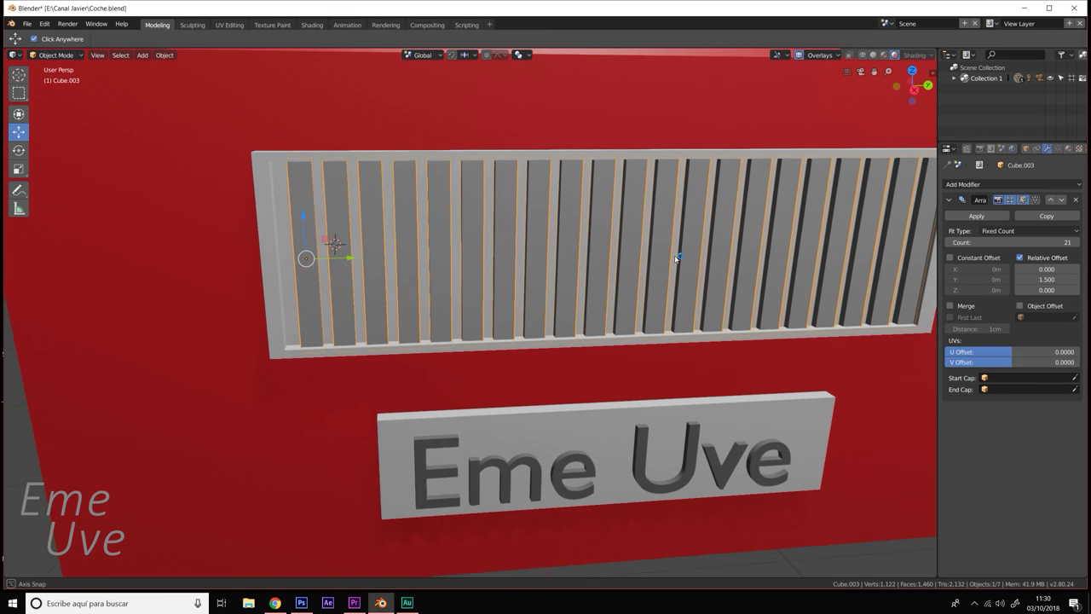
scroll(711, 264, down, 3)
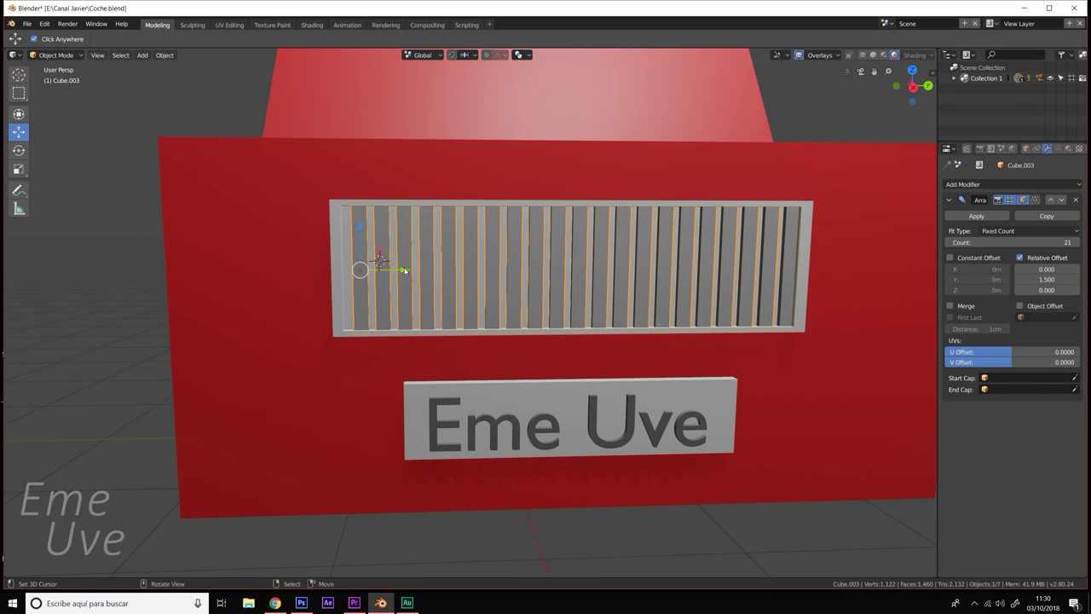
drag(405, 270, 401, 269)
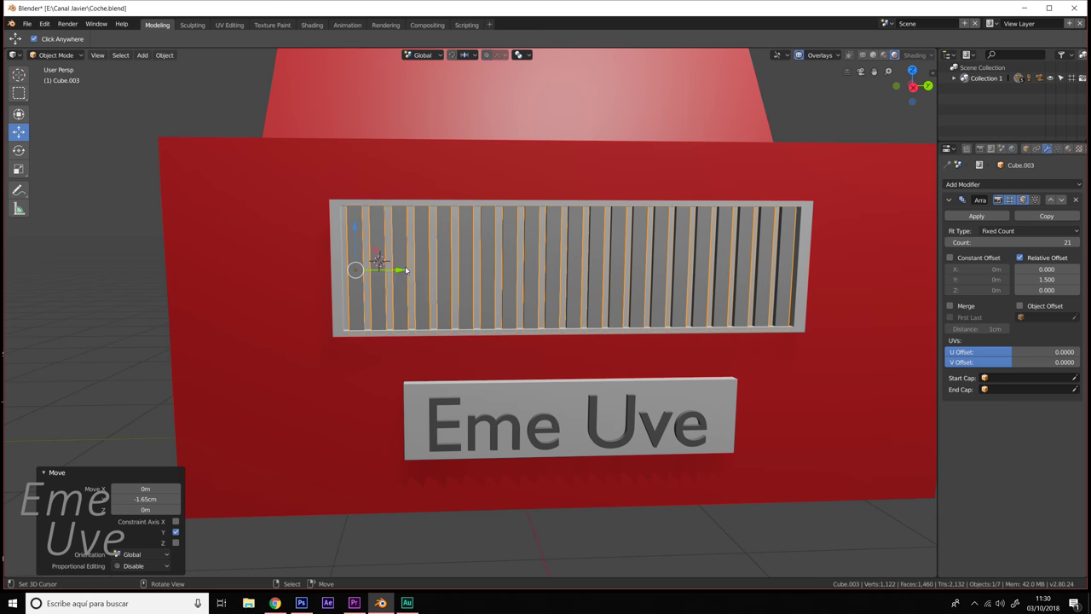
key(KP_3)
drag(408, 269, 405, 269)
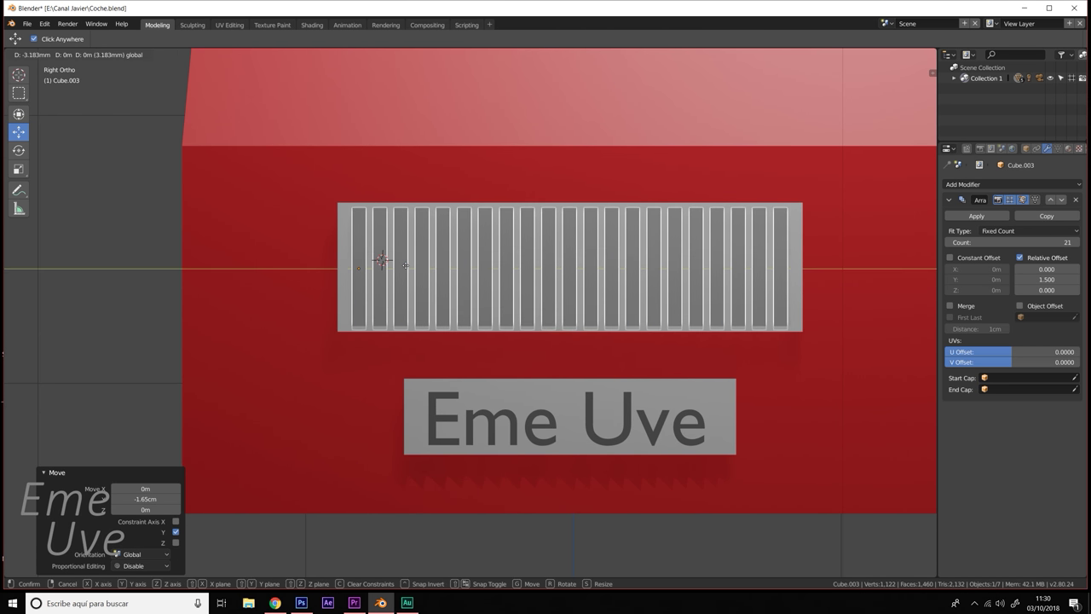
mouse_move(405, 268)
middle_down()
mouse_move(524, 283)
mouse_move(623, 319)
mouse_move(611, 319)
middle_up()
scroll(590, 310, down, 3)
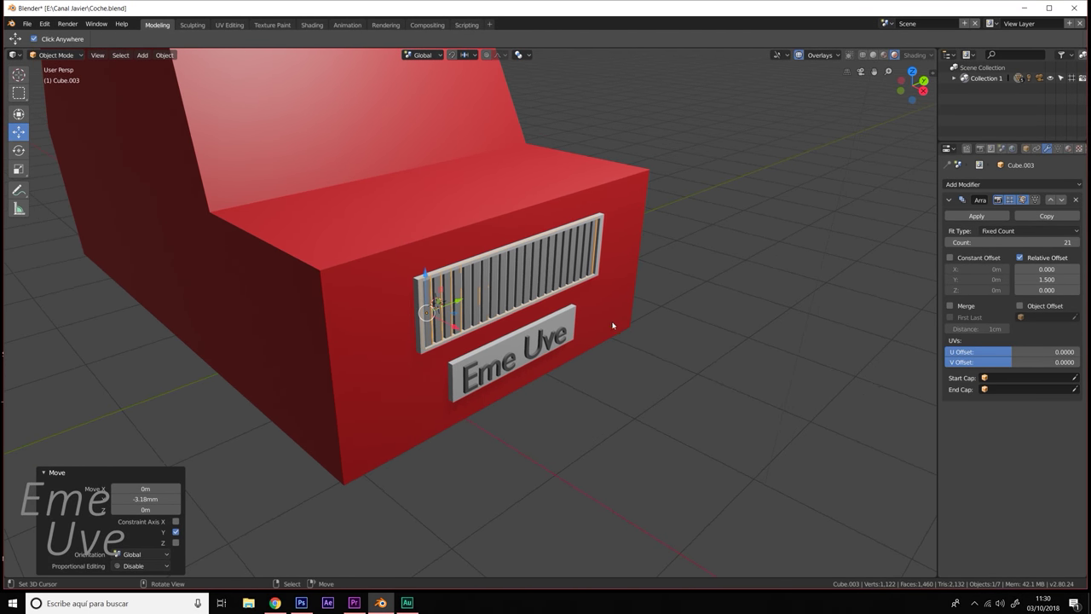
- Save the car file
click(26, 23)
click(51, 105)
mouse_move(204, 170)
middle_down()
mouse_move(626, 333)
mouse_move(587, 345)
middle_up()
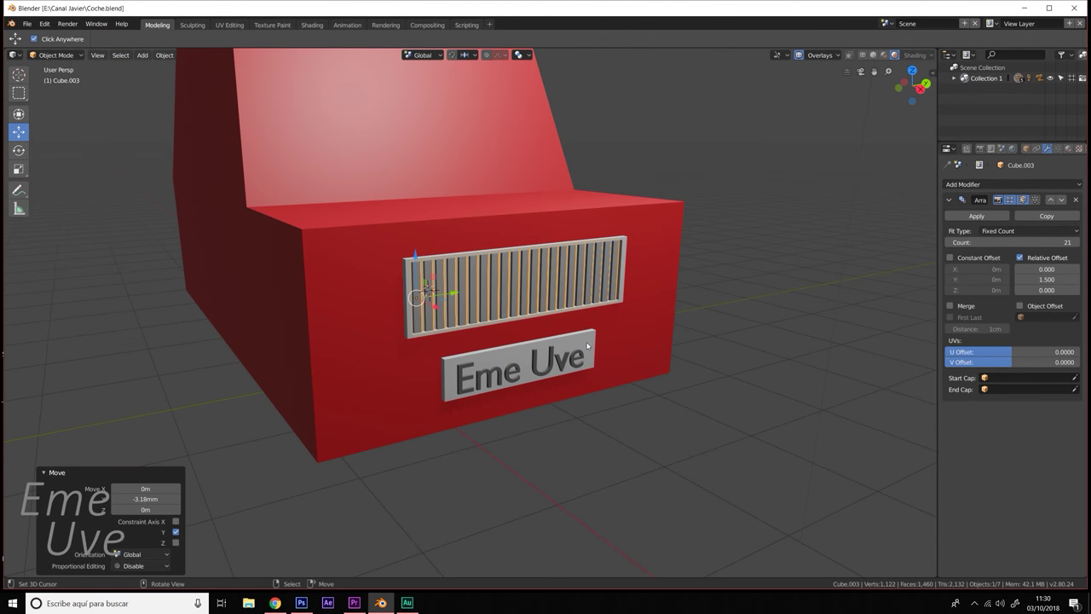
key(shift+a)
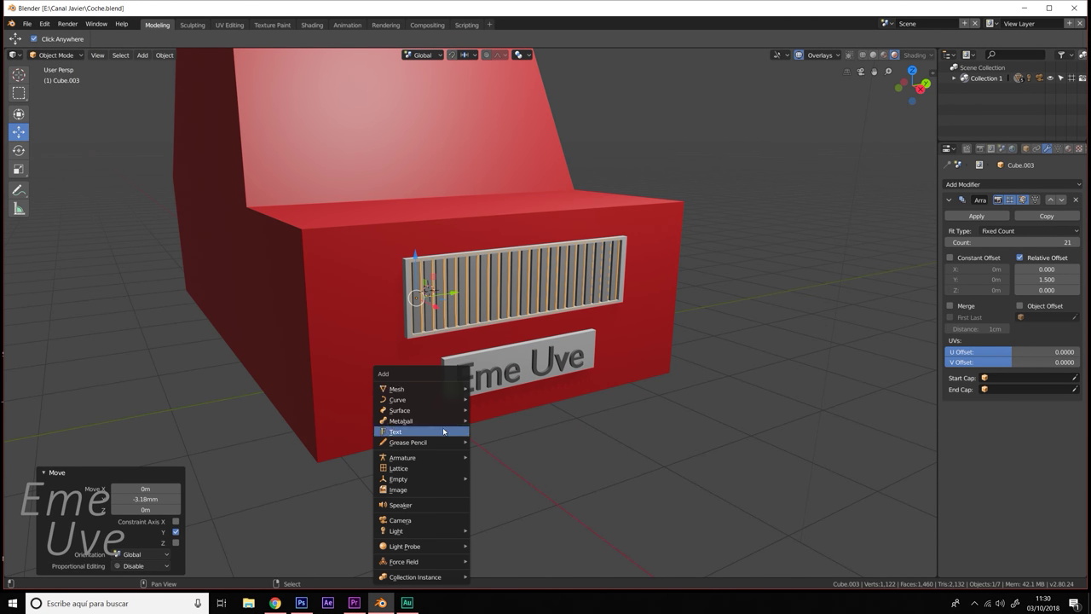
mouse_move(419, 388)
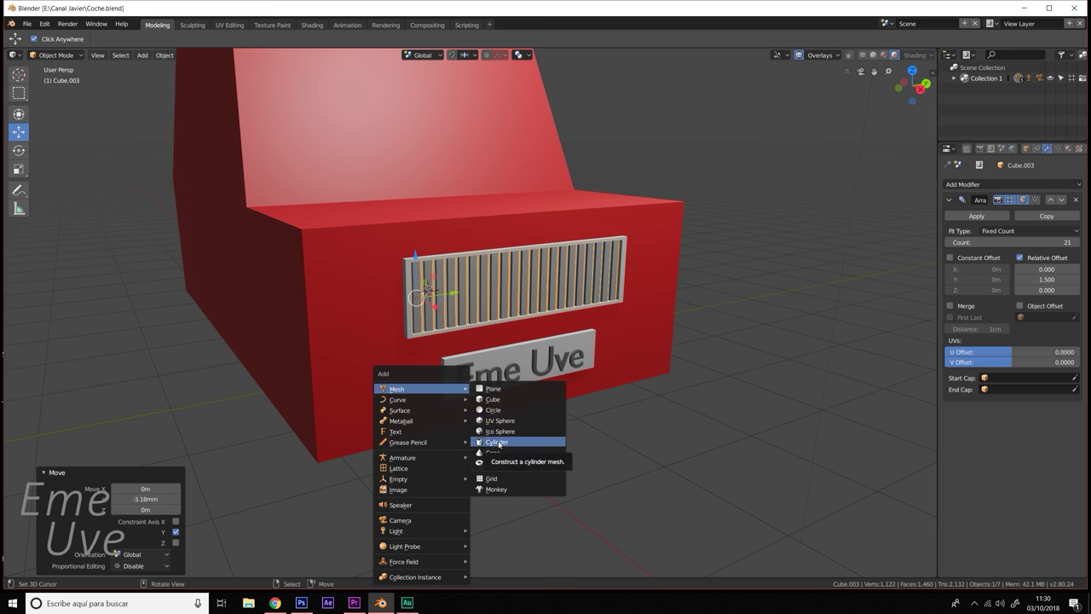
- Add a cylinder with 12 vertices to the scene
click(498, 443)
scroll(522, 390, down, 2)
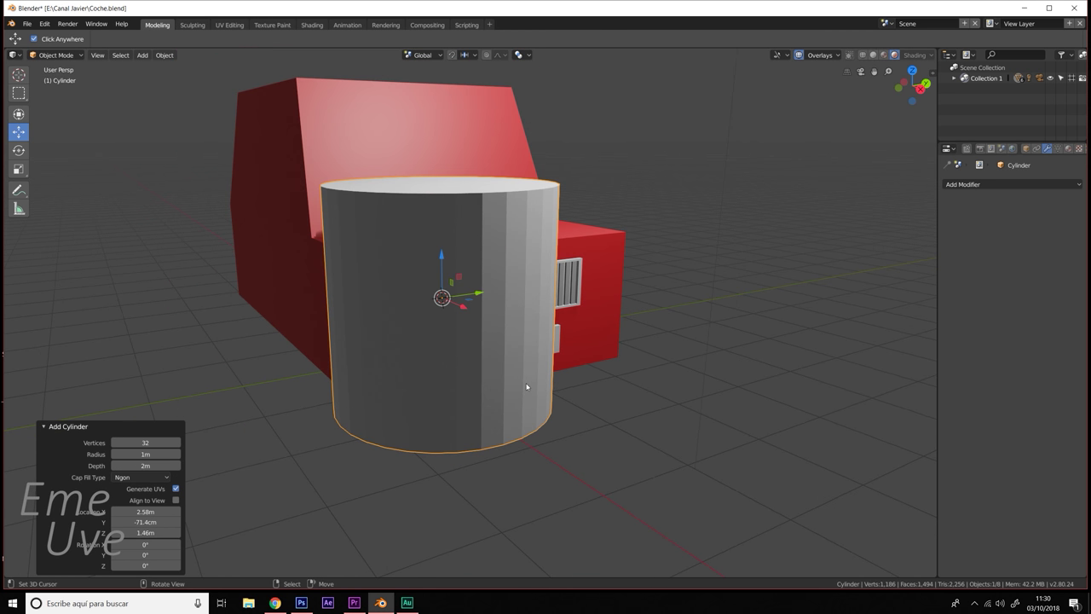
click(149, 442)
text(12)
key(Return)
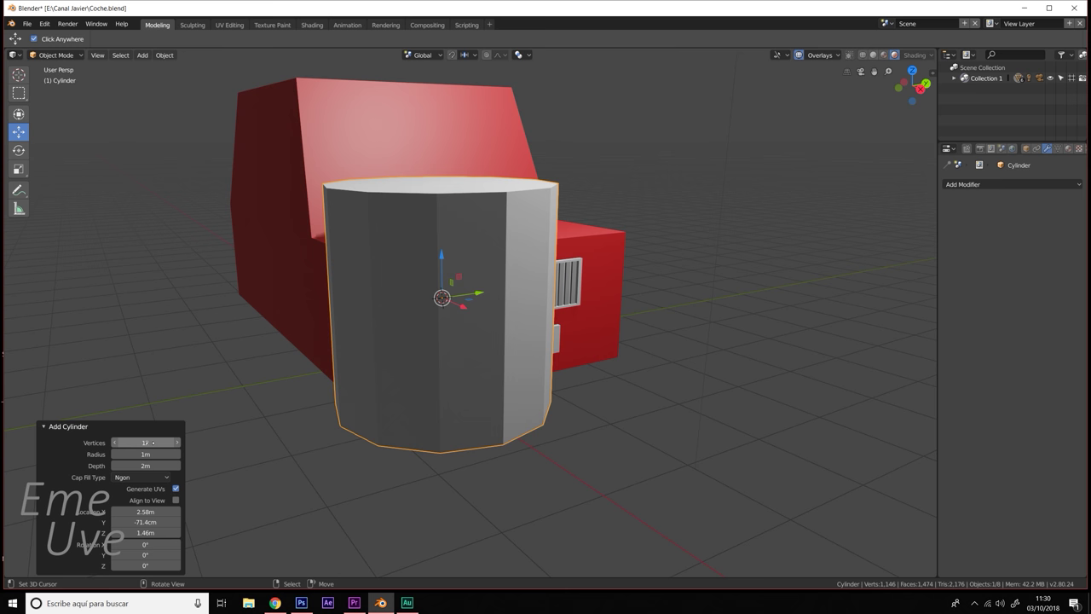
middle_drag(535, 275, 575, 325)
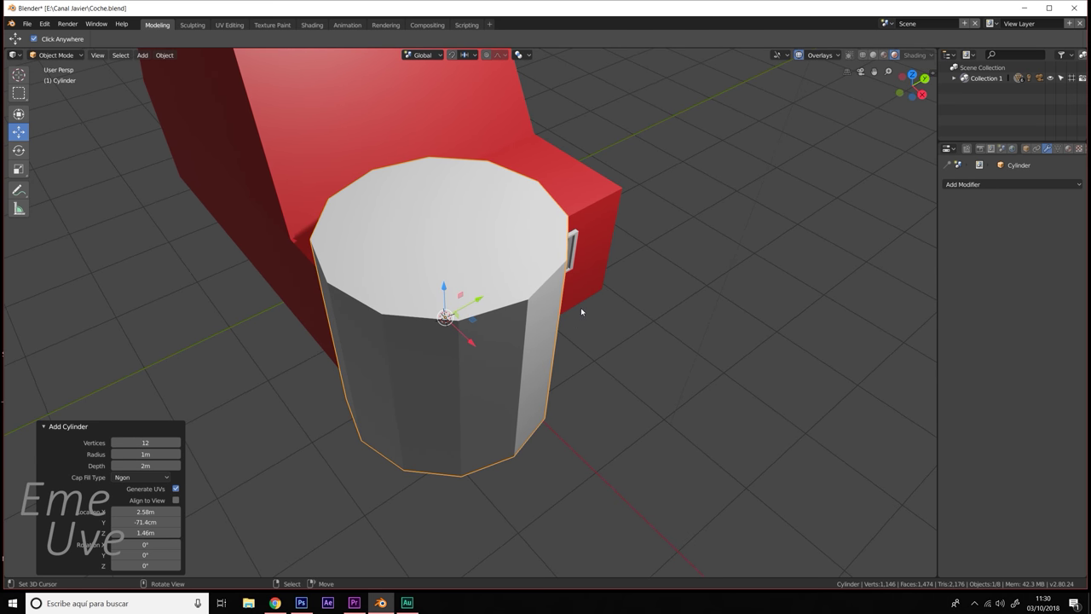
middle_drag(580, 306, 607, 323)
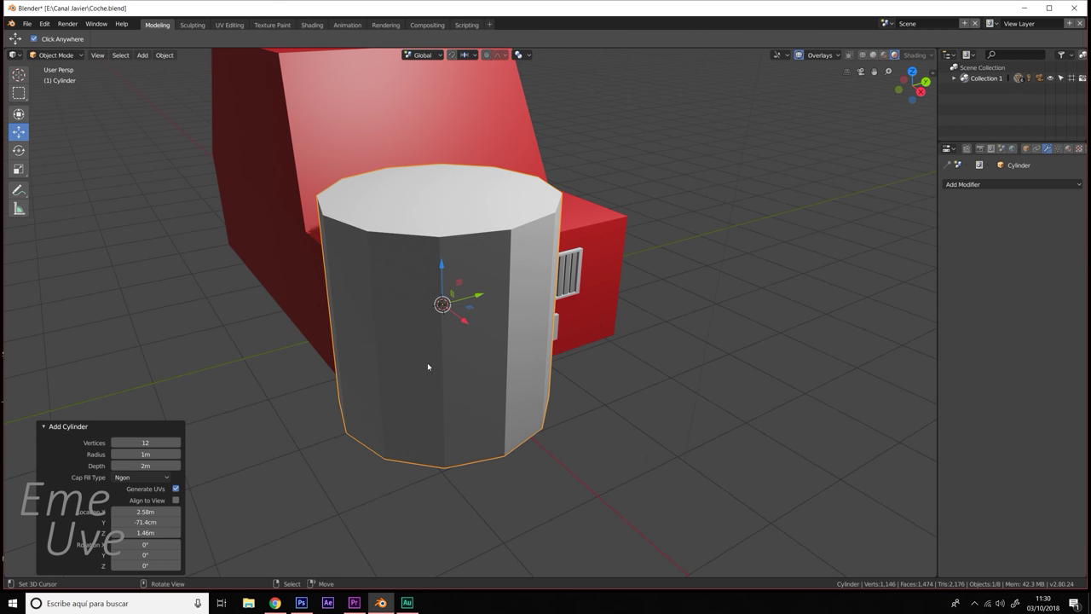
- Scale the cylinder to a flat 0.164 disc and move it 1.55 m along X before the grille
key(ctrl+grave)
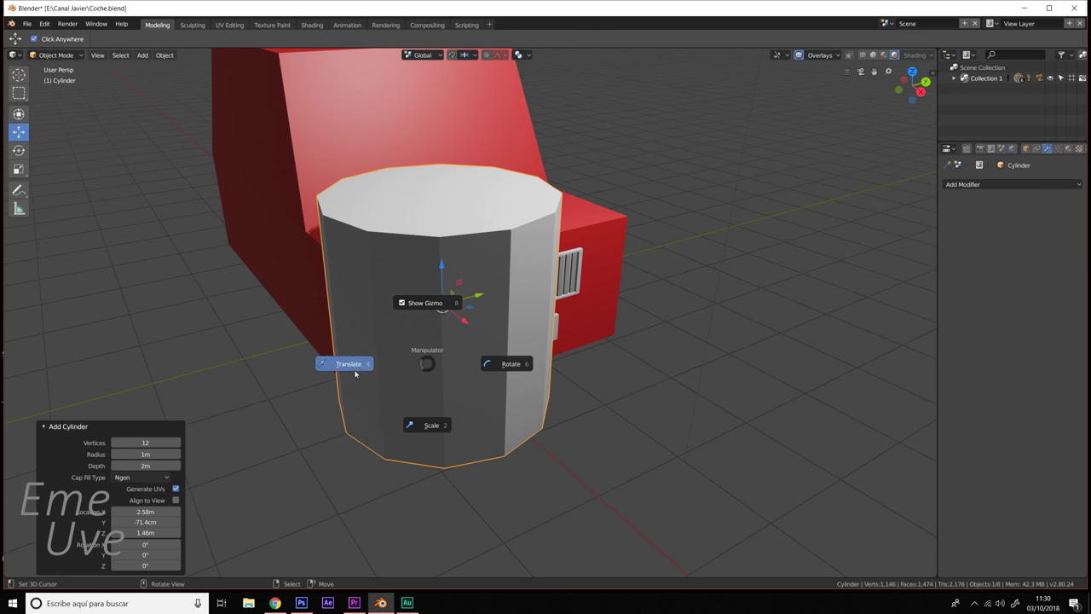
click(429, 425)
drag(443, 304, 446, 302)
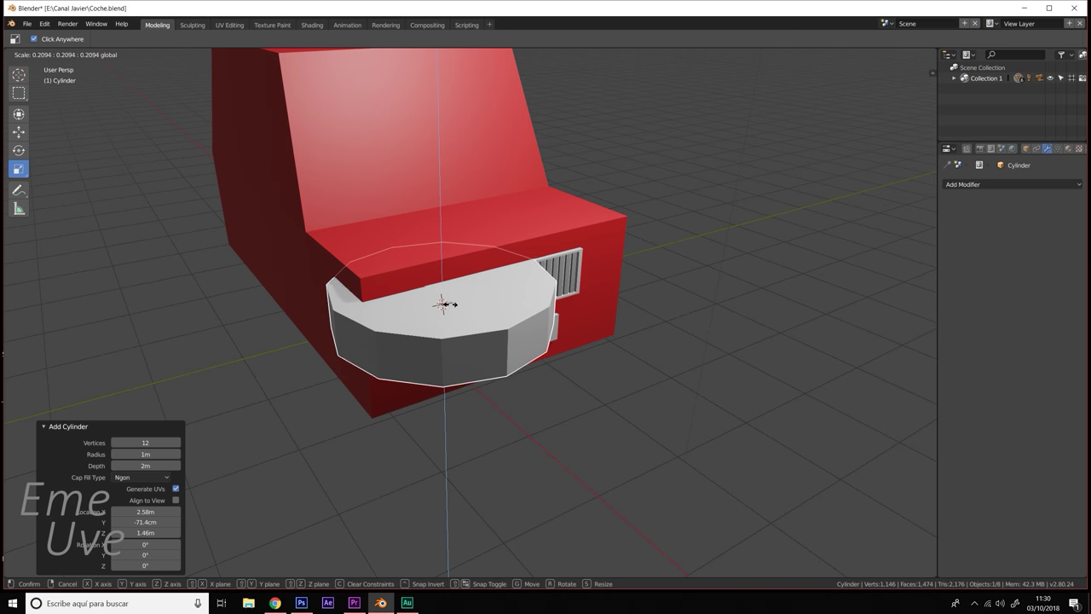
click(446, 303)
key(ctrl+grave)
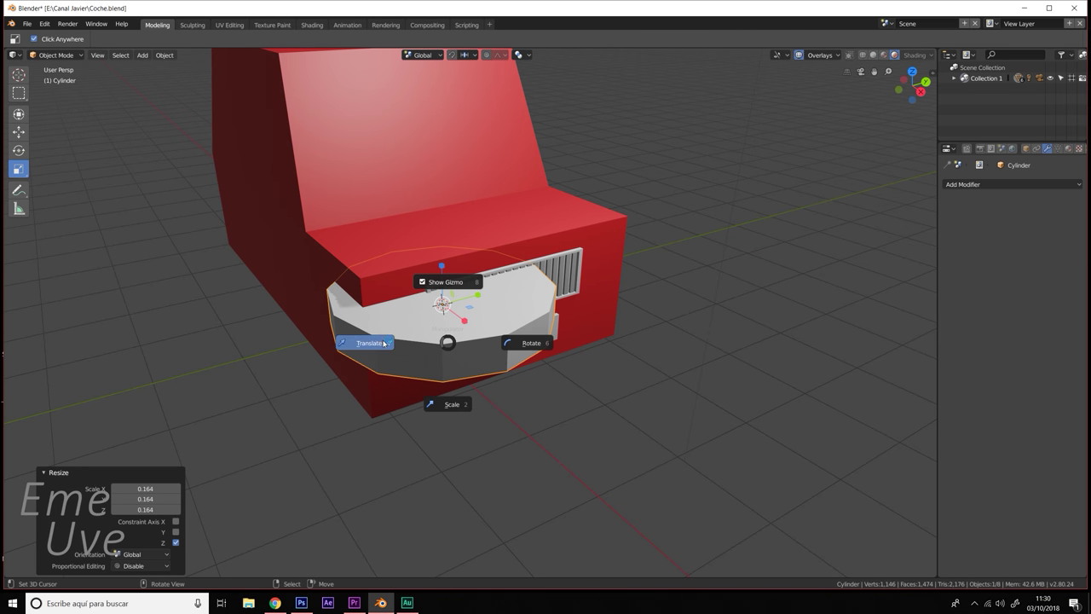
click(388, 342)
drag(468, 322, 633, 423)
shift+middle_drag(633, 423, 545, 364)
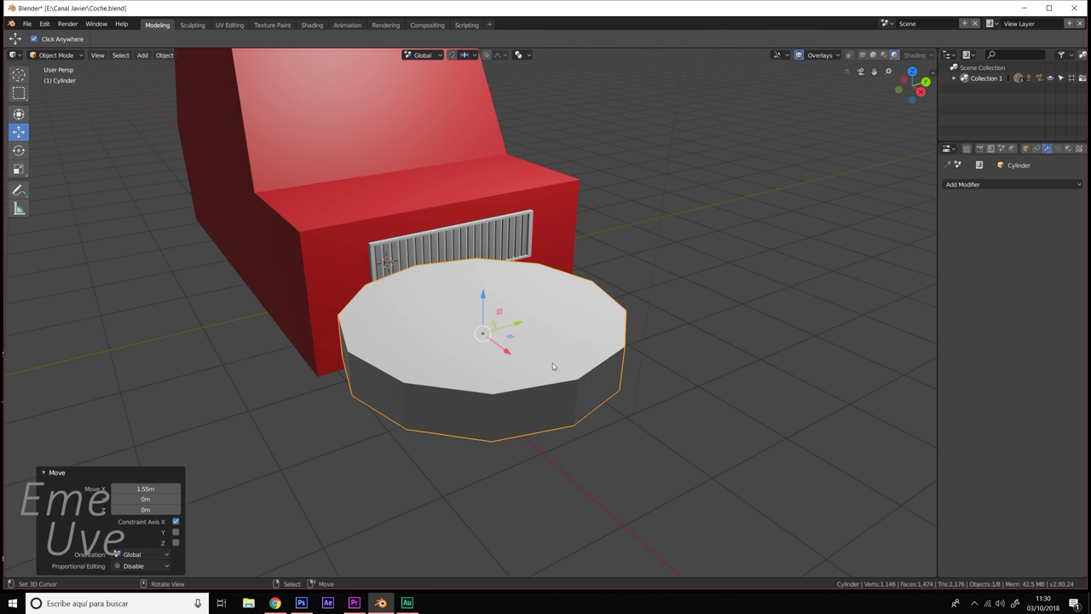
- Duplicate the disc in place, scale the copy to 0.865, stretch it along Z, then rescale to 0.910
key(shift+d)
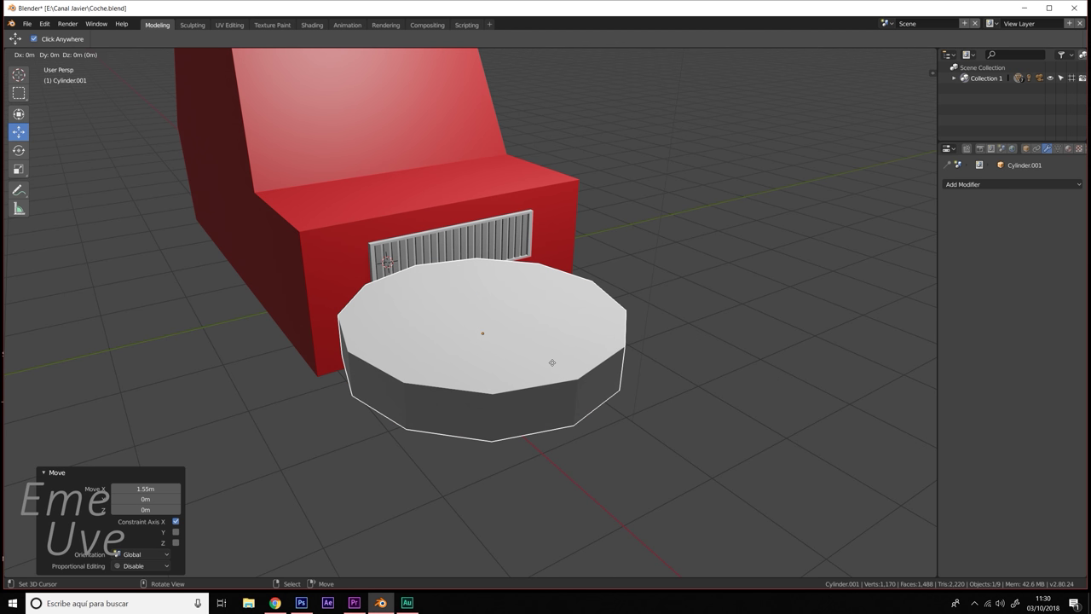
right_click(552, 363)
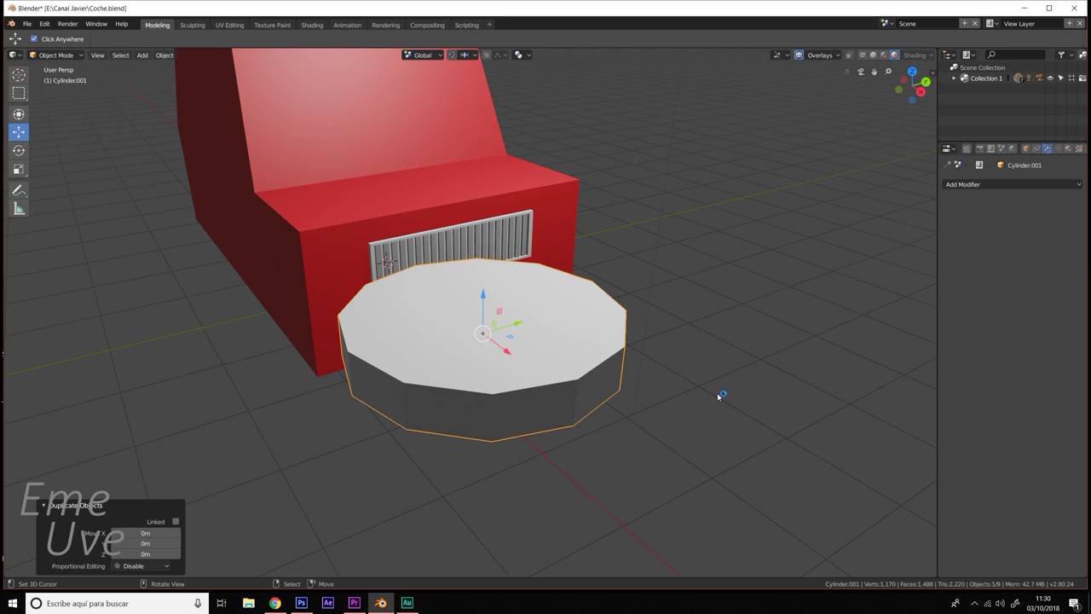
key(s)
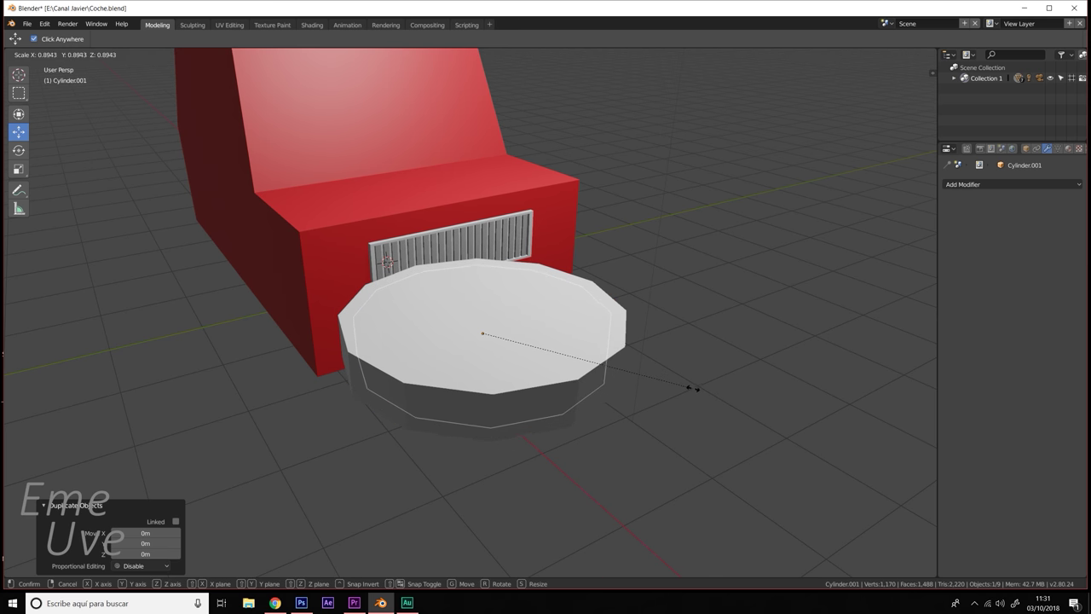
click(686, 386)
key(shift+space)
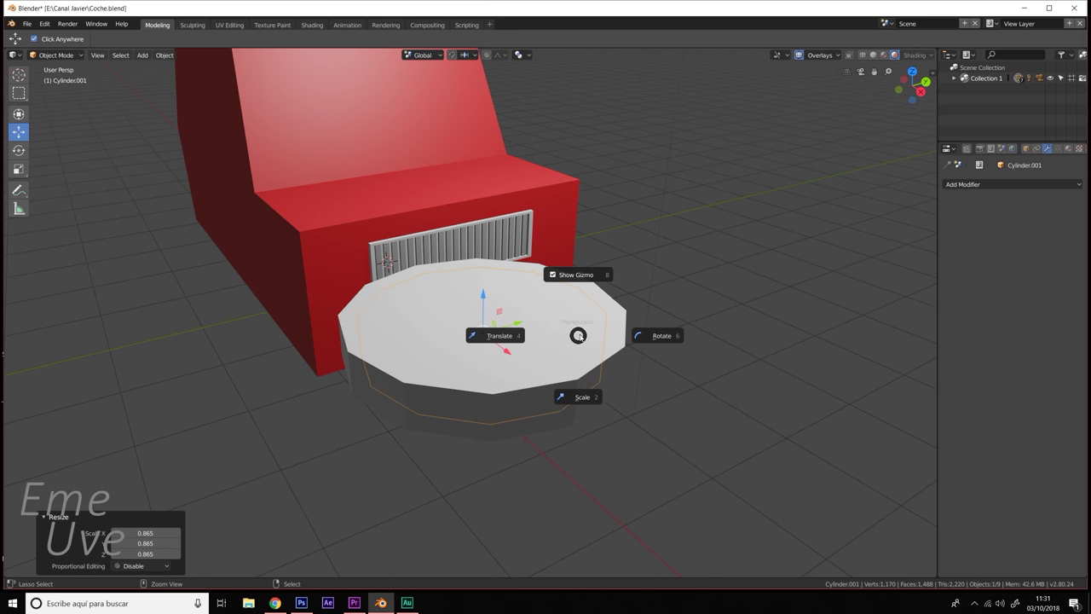
click(576, 407)
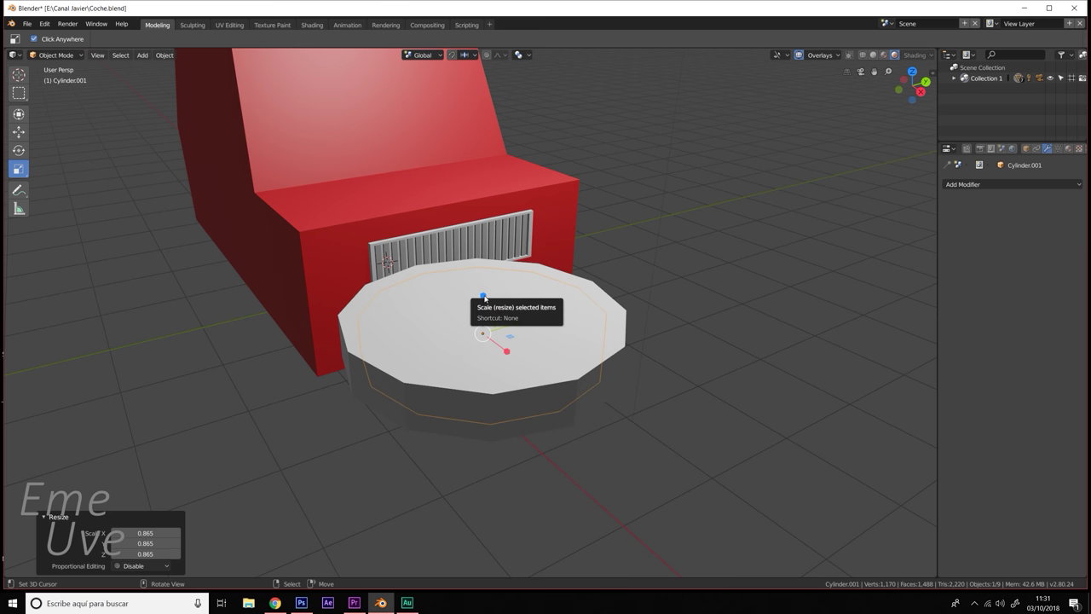
drag(483, 296, 463, 195)
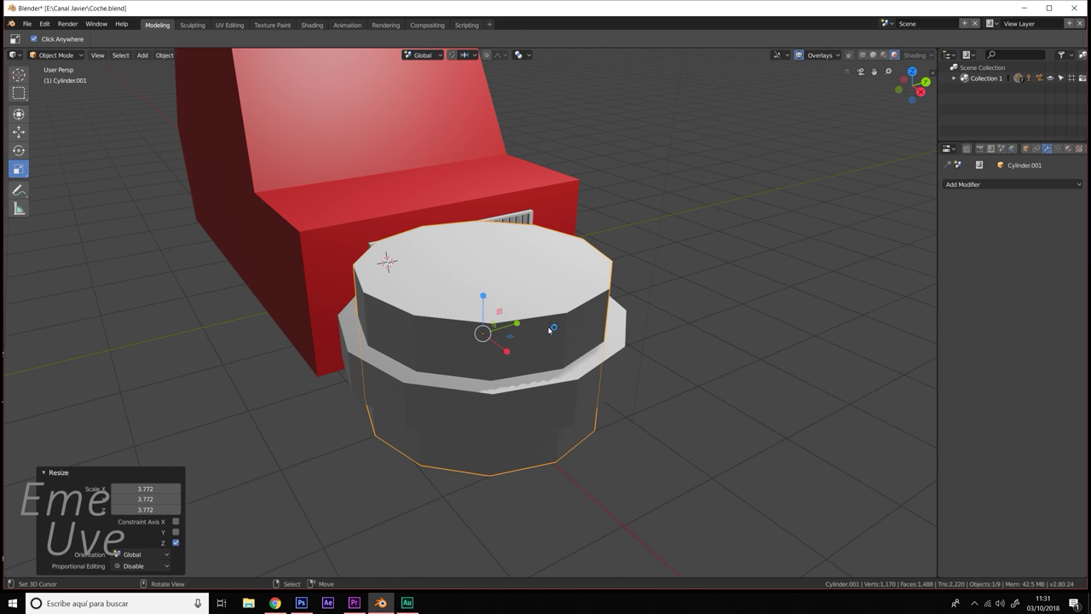
key(s)
click(694, 338)
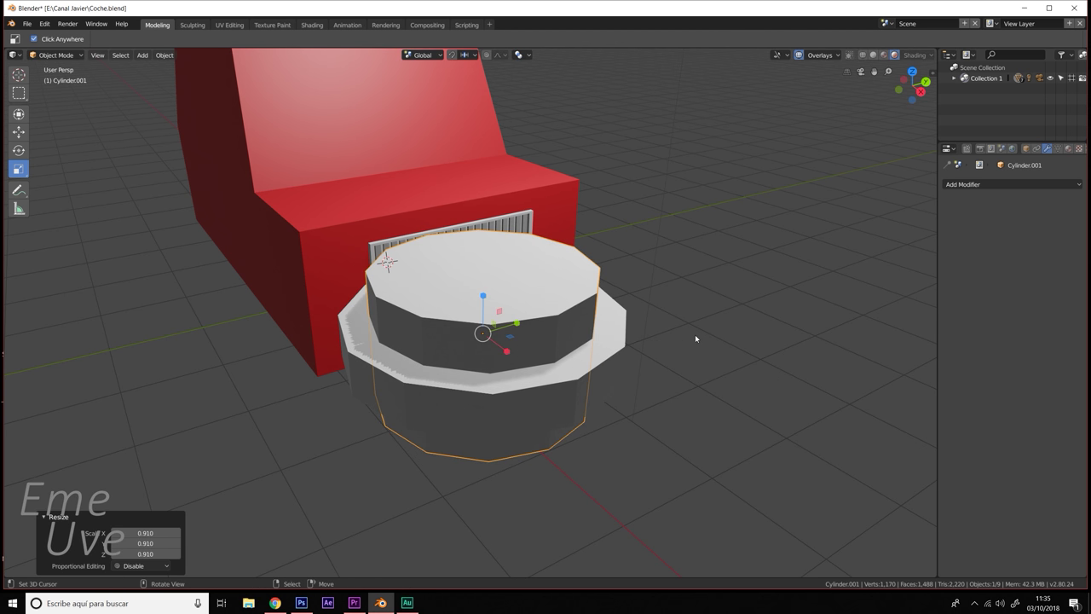
mouse_move(658, 312)
middle_down()
mouse_move(644, 322)
mouse_move(682, 307)
middle_up()
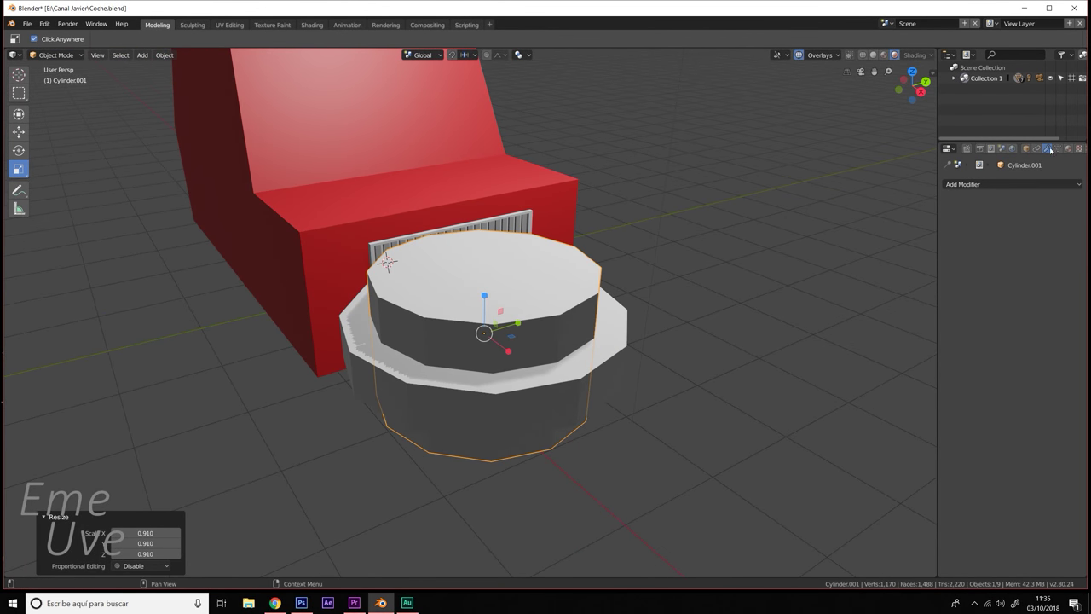
- Apply a Boolean Difference on the outer disc with Cylinder.001 as the cutter
click(1007, 184)
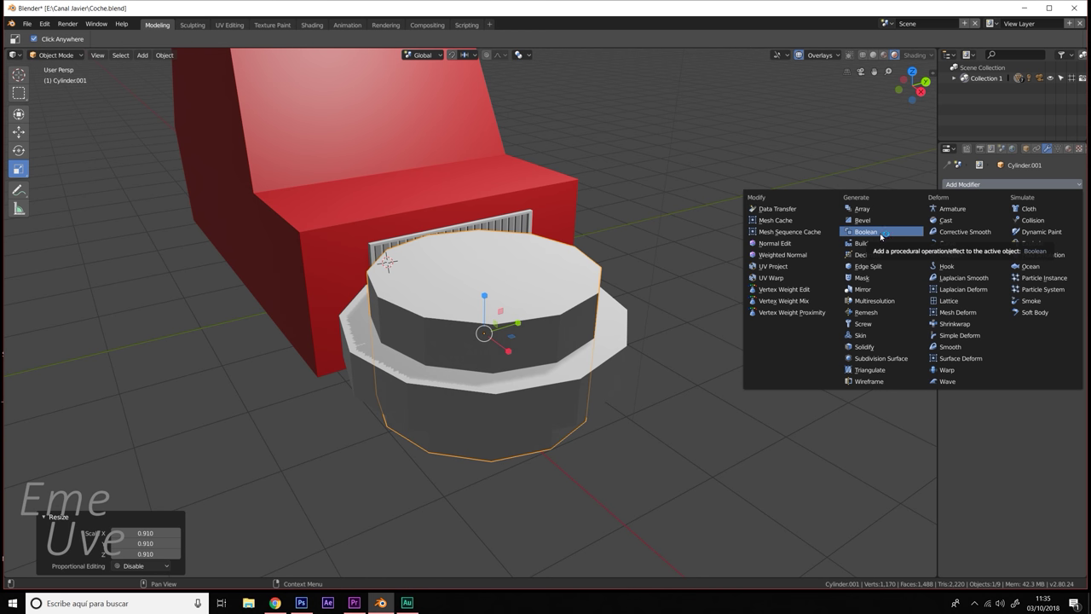
click(881, 235)
click(616, 347)
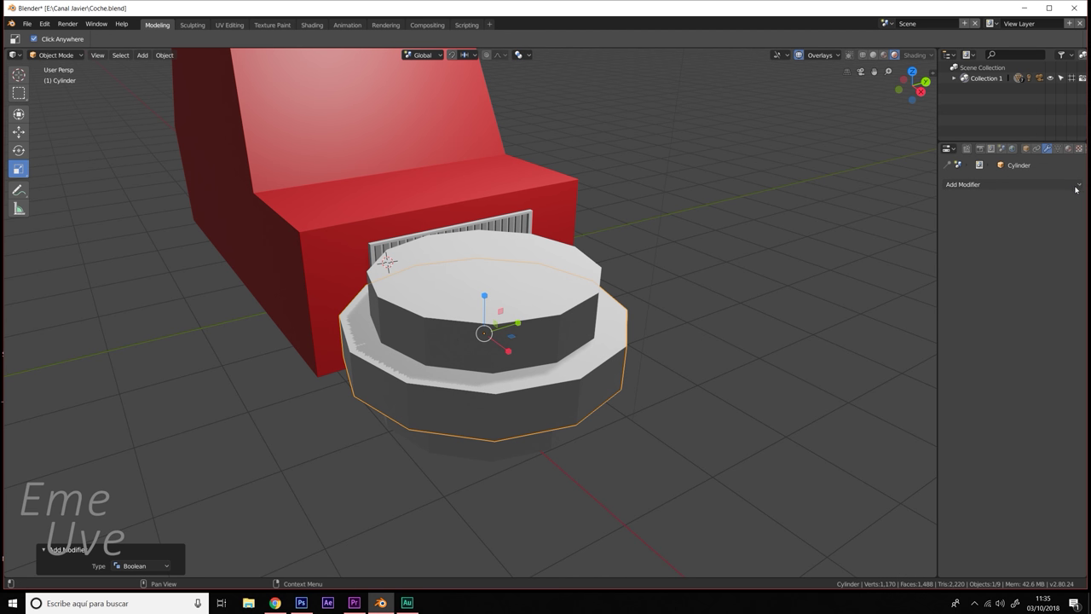
click(556, 304)
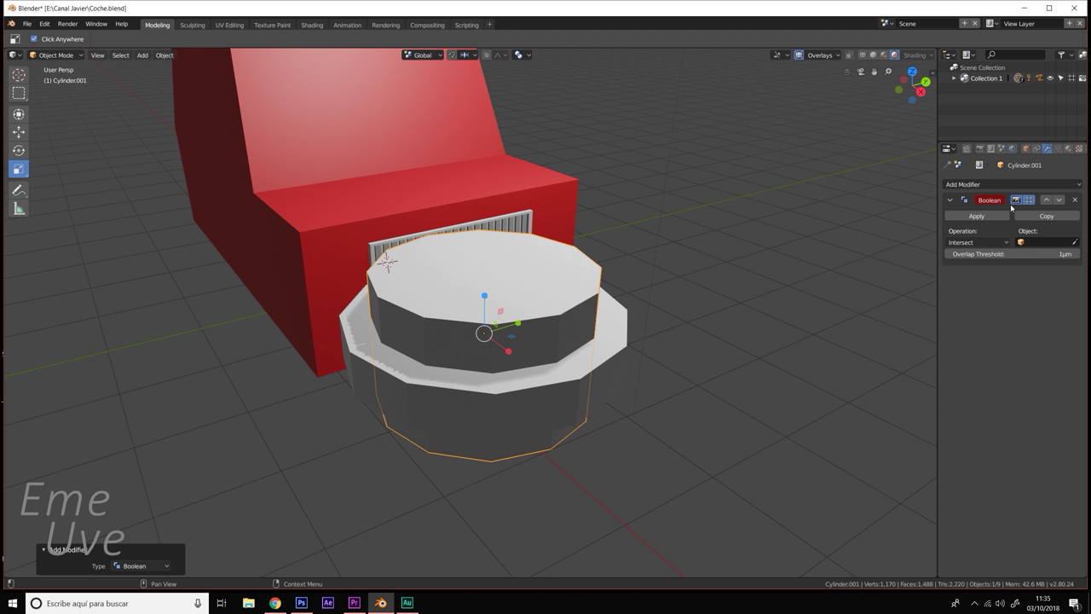
click(1073, 200)
click(616, 337)
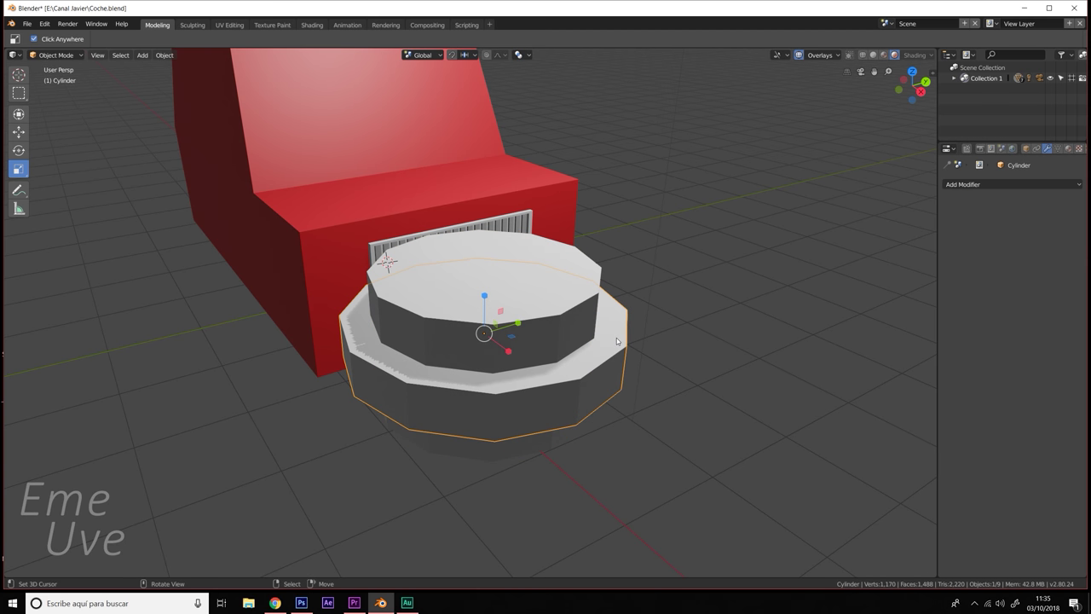
click(1004, 186)
click(878, 233)
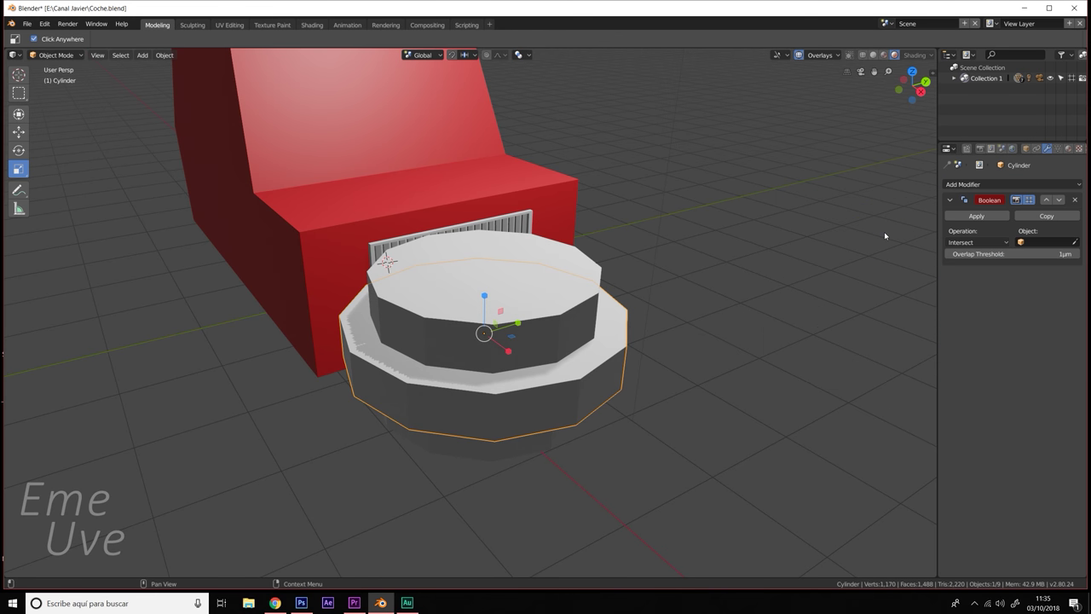
click(1077, 243)
click(547, 260)
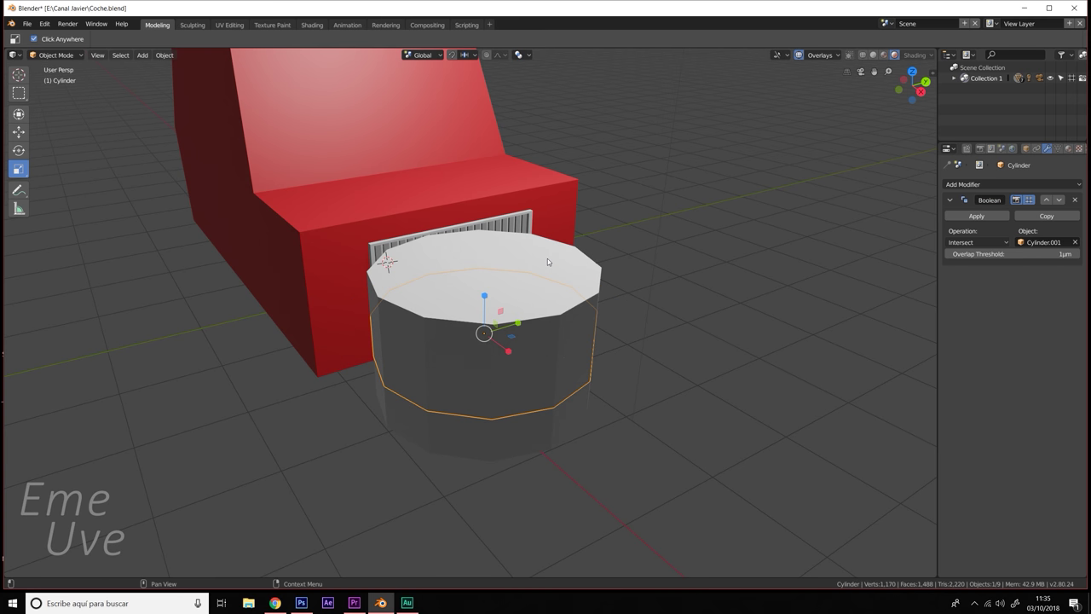
click(977, 242)
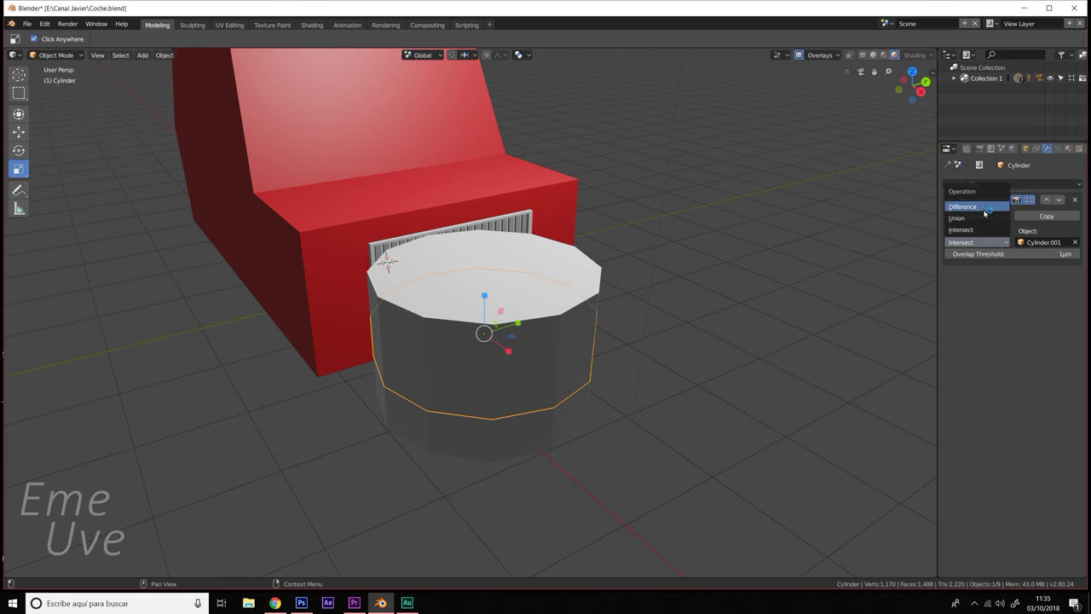
click(984, 212)
click(991, 216)
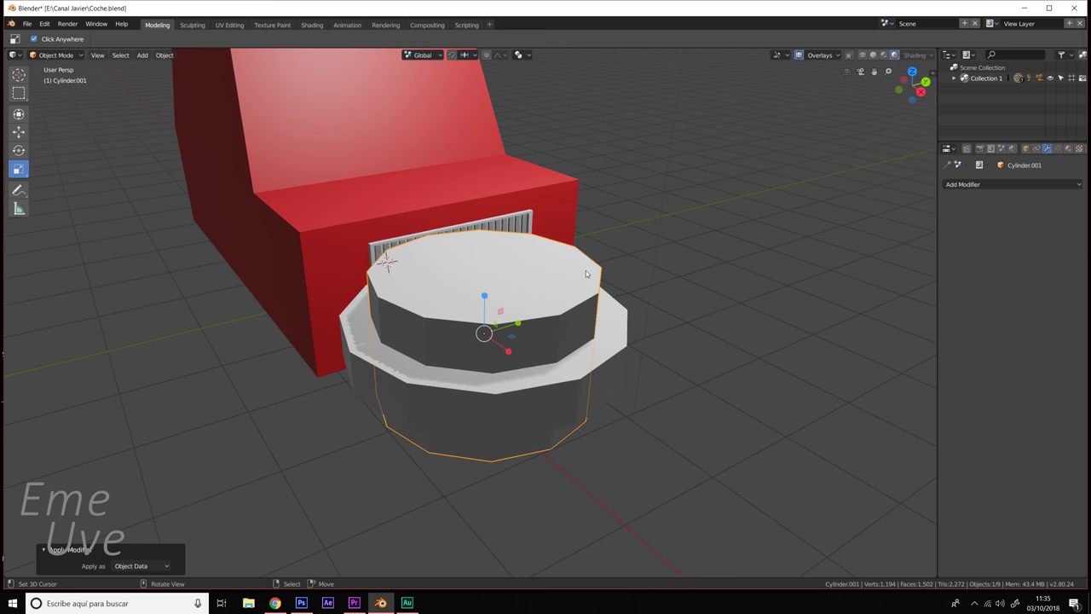
- Delete the inner ring copy and shrink the remaining ring to 0.351
key(x)
click(586, 270)
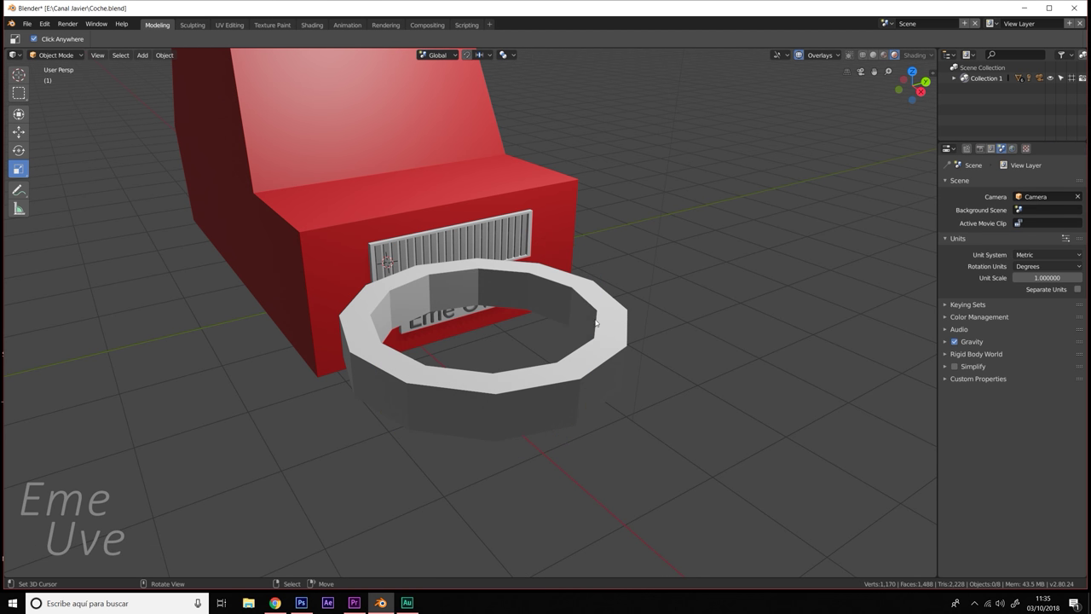
middle_drag(605, 326, 607, 325)
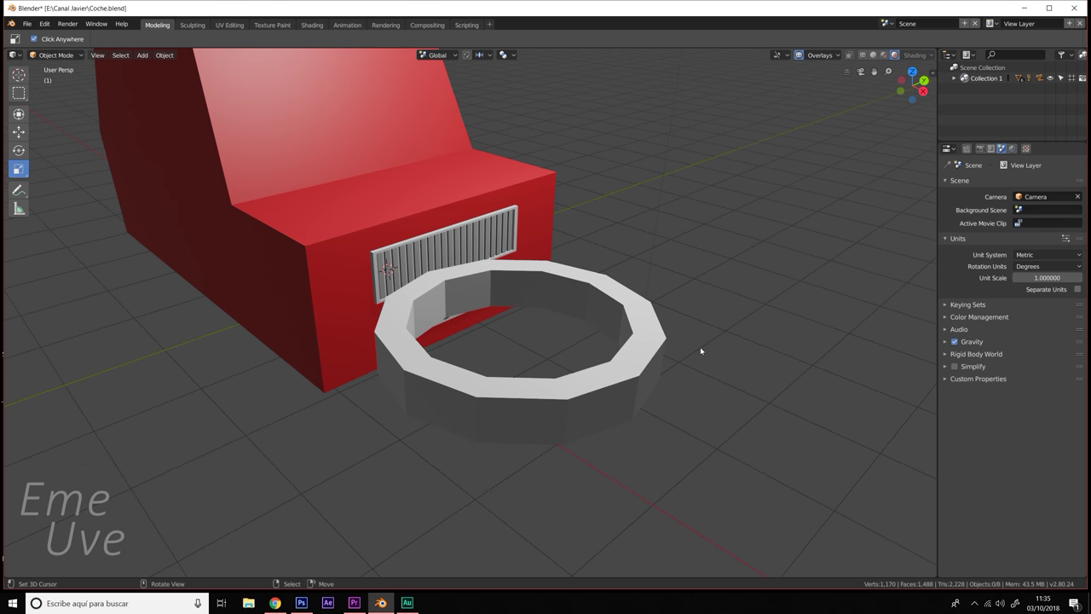
click(668, 365)
key(s)
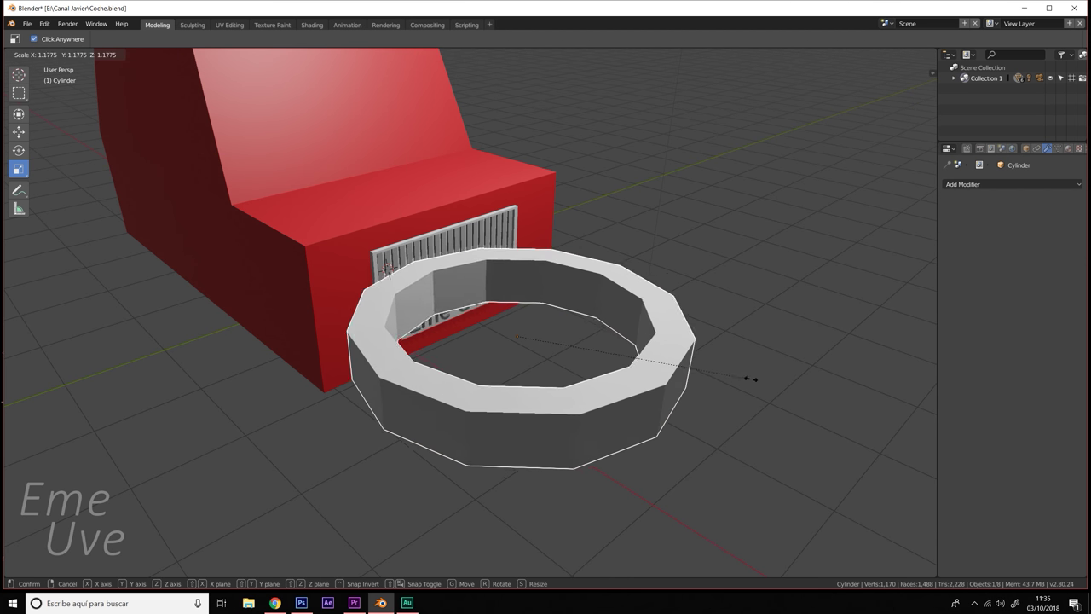
click(600, 358)
- Rotate the ring 90° about Y and place it on the car's grille
mouse_move(600, 358)
middle_down()
mouse_move(506, 331)
mouse_move(590, 353)
middle_up()
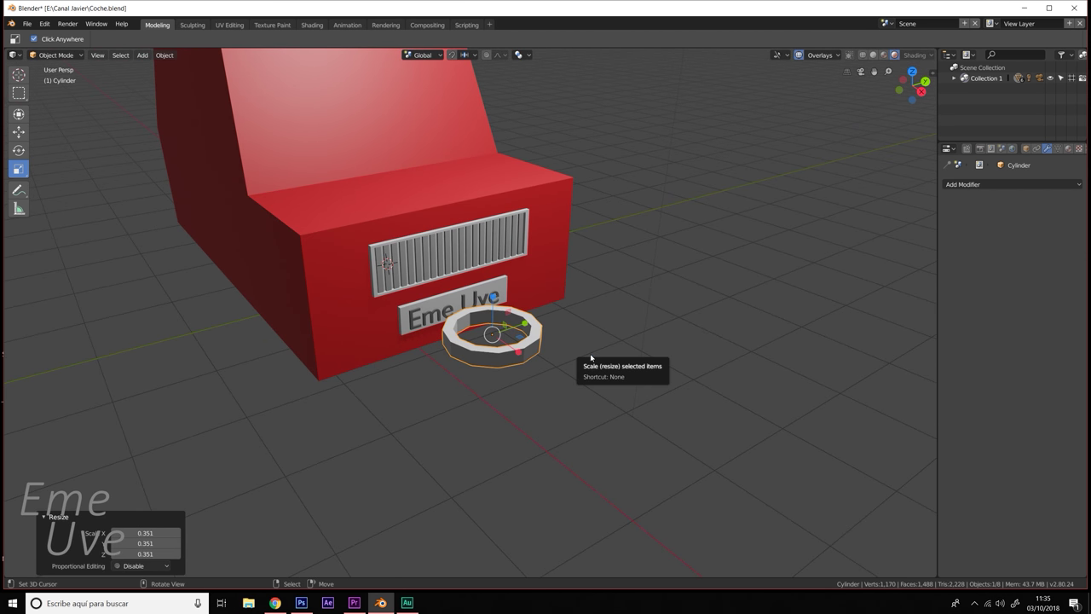
text(ry)
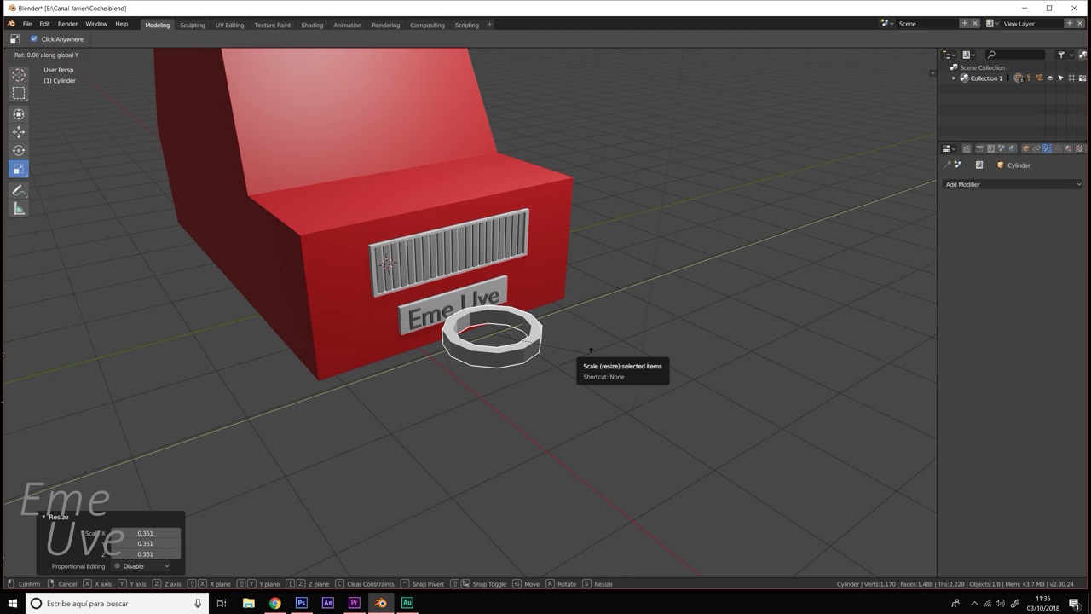
text(90)
key(Return)
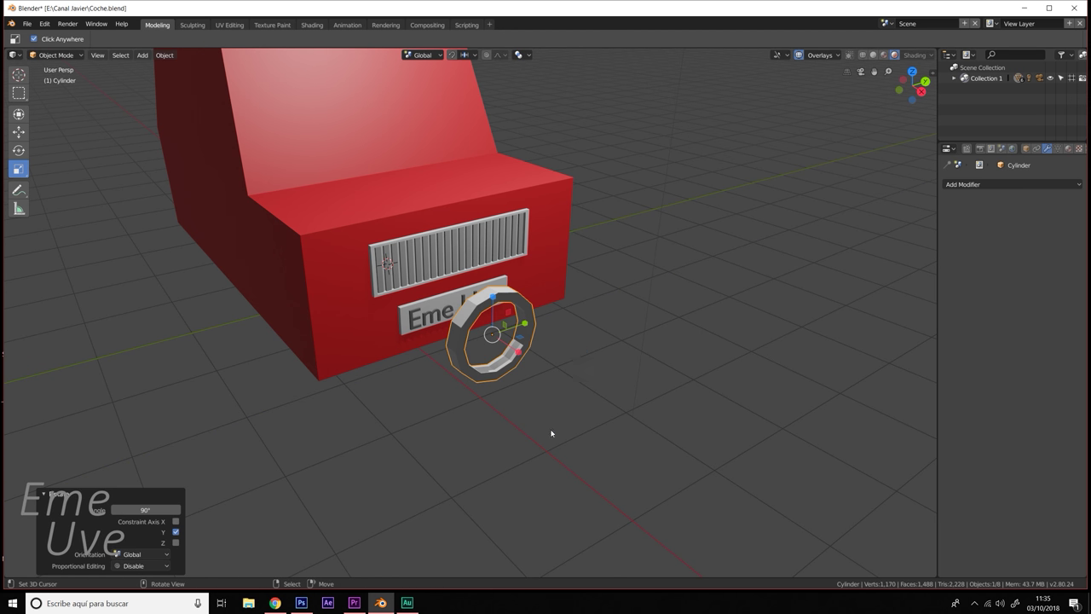
key(ctrl+grave)
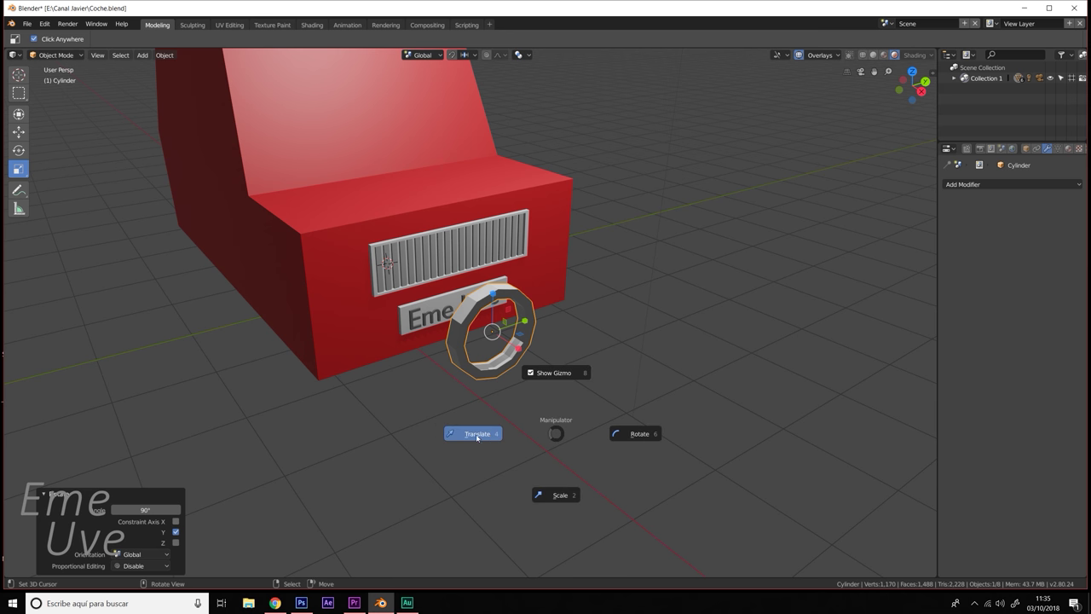
click(476, 434)
key(g)
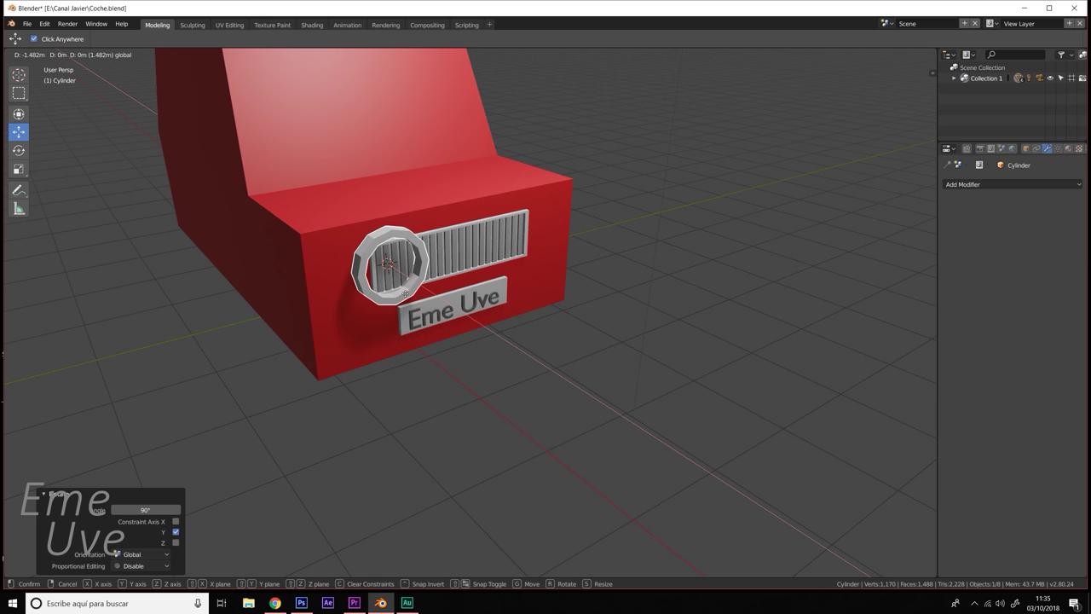
click(405, 292)
- Slide the ring along Y beside the grille, shrink it to 0.554, and nudge it 6.18 cm along Y
key(g)
key(y)
click(456, 294)
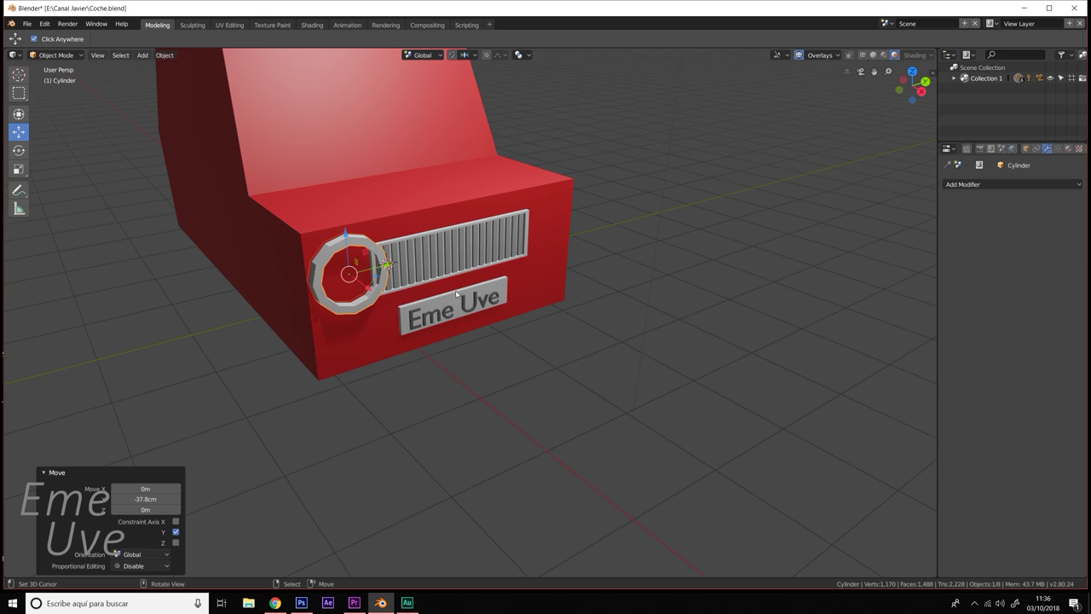
key(s)
click(422, 294)
key(s)
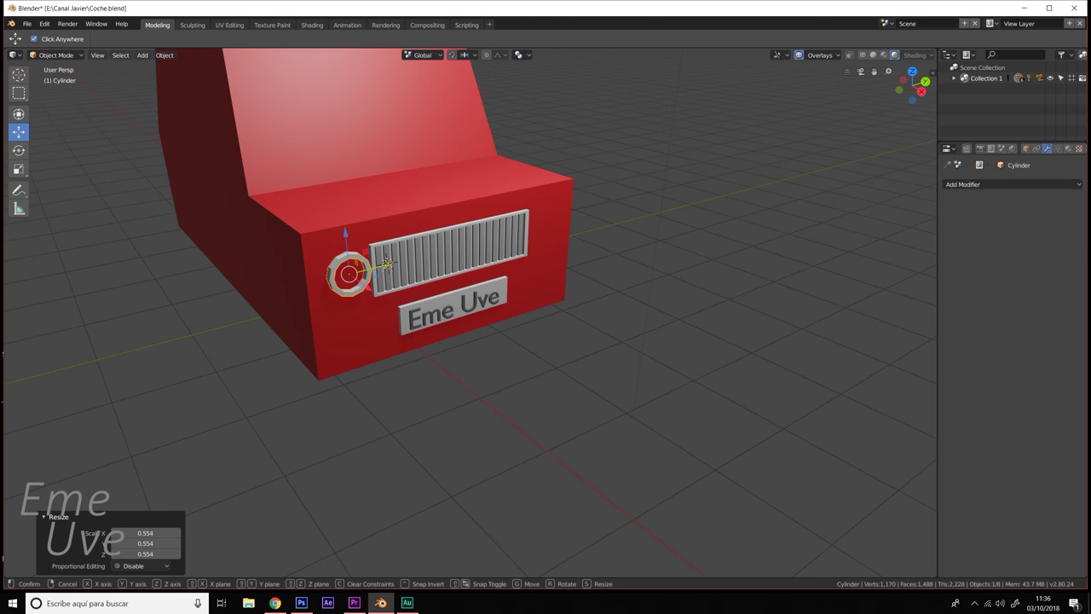
key(Escape)
key(g)
key(y)
click(384, 288)
- Lower the ring headlight slightly along Z and nudge it left along Y
middle_drag(341, 290, 391, 289)
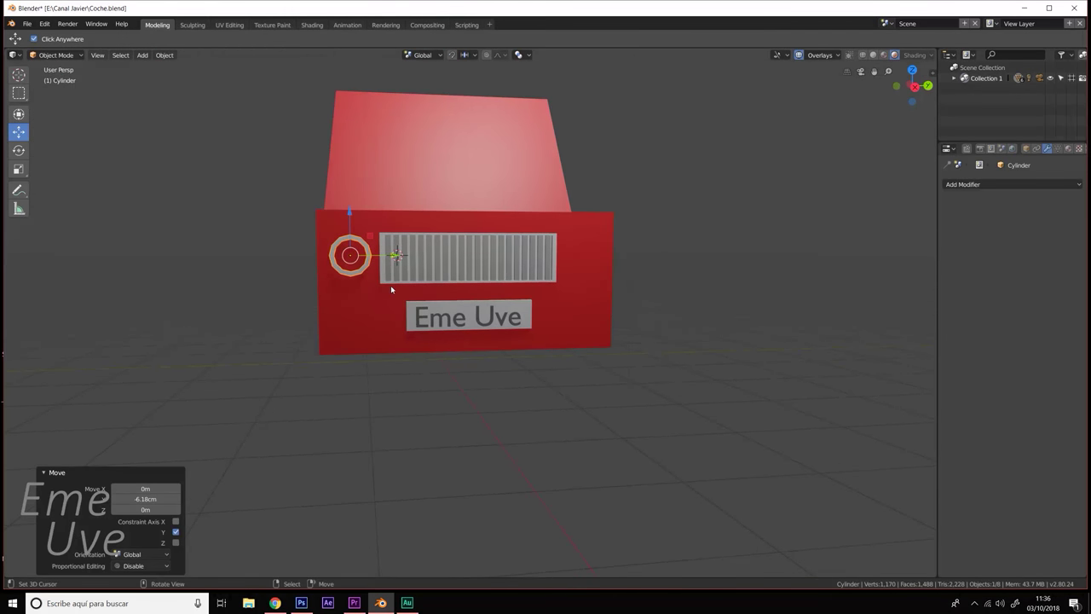
key(g)
key(z)
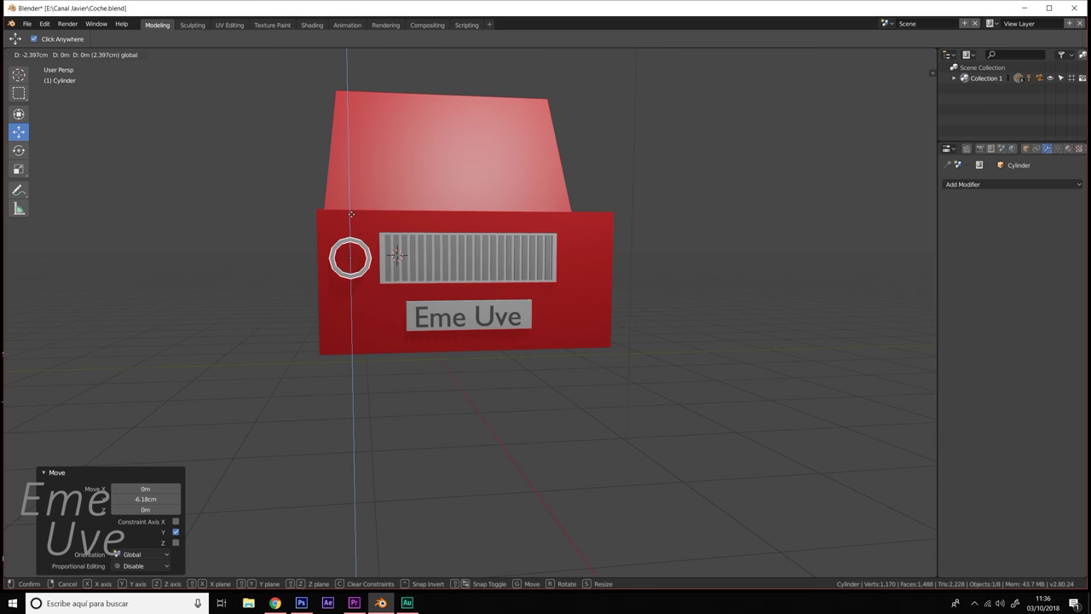
click(382, 258)
key(g)
key(y)
click(387, 261)
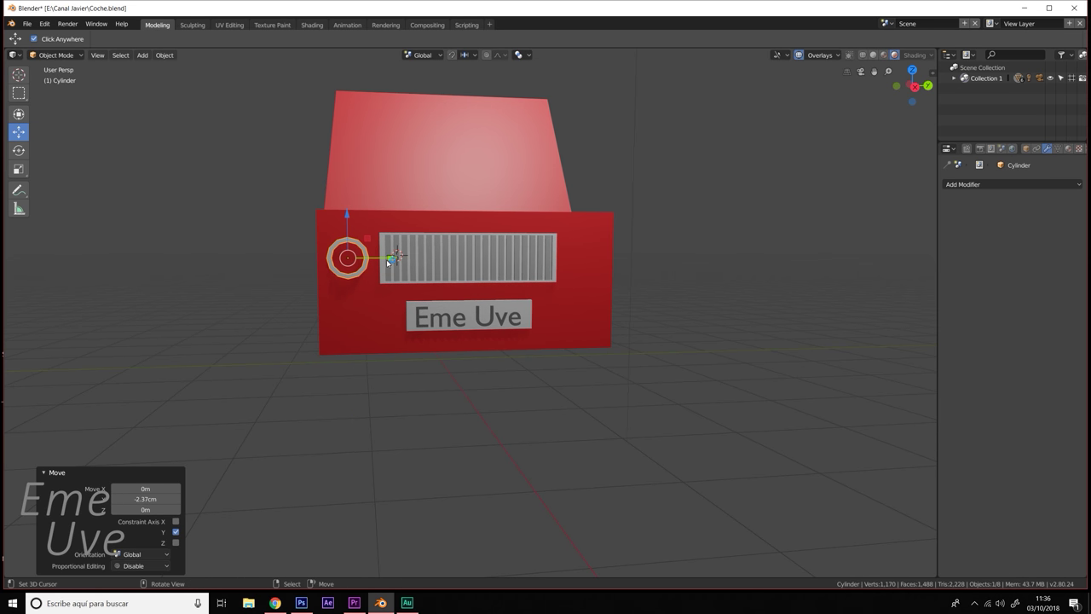
scroll(472, 297, up, 4)
middle_drag(473, 297, 429, 347)
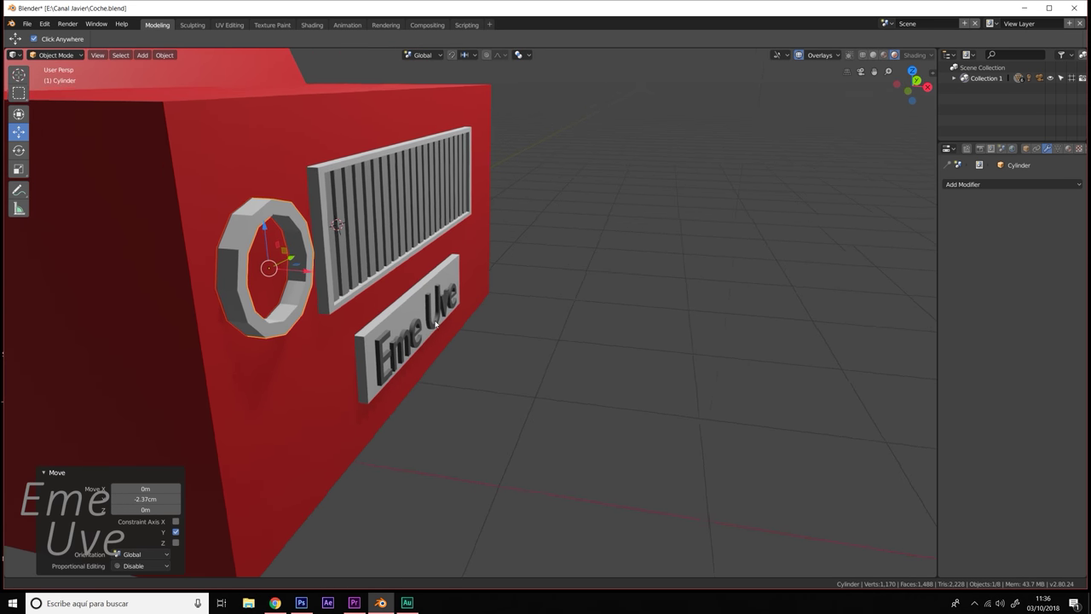
- Scale the ring headlight down to about 0.724 and offset it −1.28 cm along X
key(ctrl+grave)
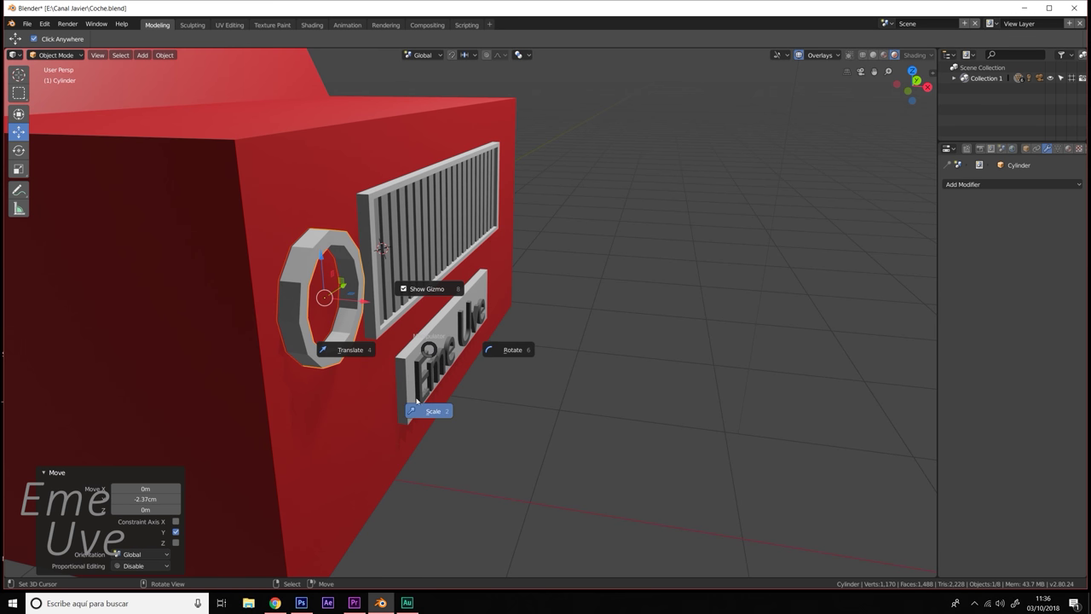
click(429, 411)
drag(366, 301, 342, 300)
click(336, 300)
mouse_move(342, 300)
middle_down()
mouse_move(323, 324)
mouse_move(334, 343)
mouse_move(413, 362)
middle_up()
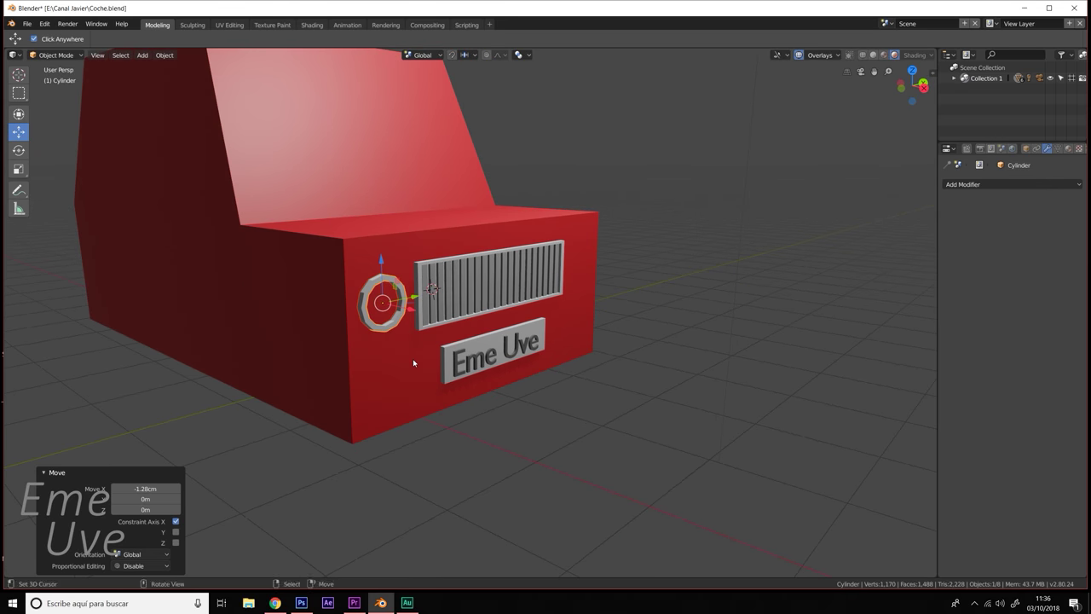
- Add a UV sphere with 12 segments
key(shift+a)
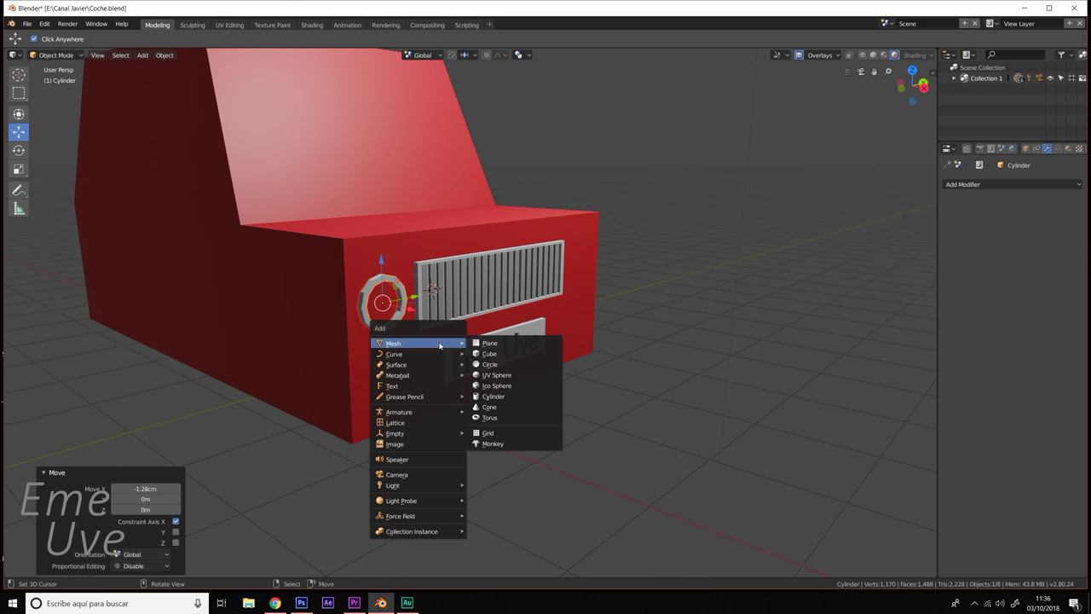
click(506, 376)
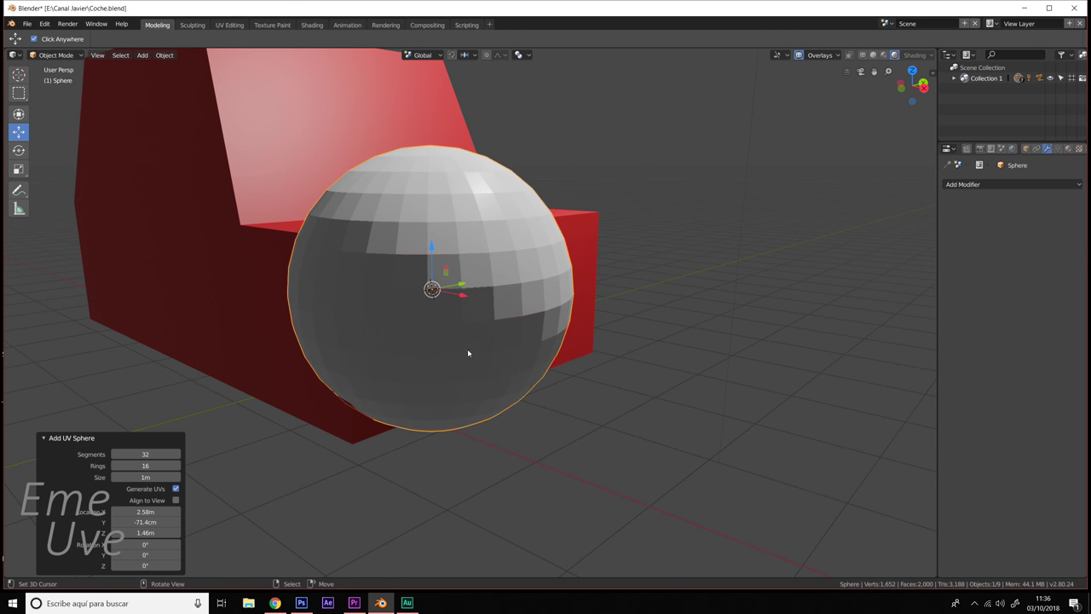
click(144, 454)
text(12)
key(Return)
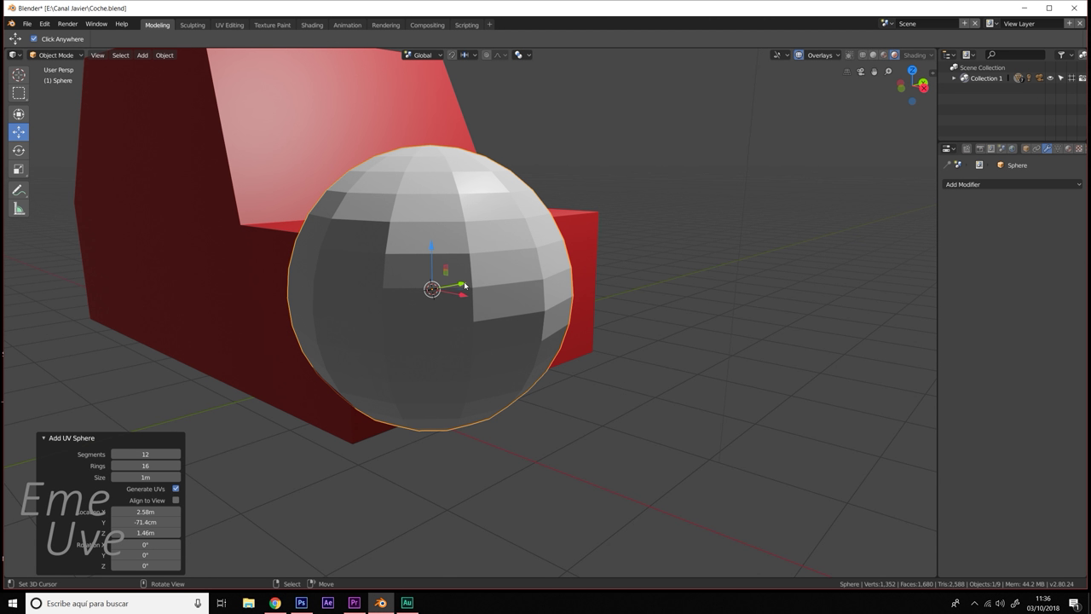
- Move the sphere −20.3 cm along Y beside the car's front and enter Edit Mode
middle_drag(464, 286, 340, 323)
drag(341, 324, 285, 343)
mouse_move(285, 343)
middle_down()
mouse_move(268, 338)
mouse_move(401, 316)
mouse_move(476, 268)
middle_up()
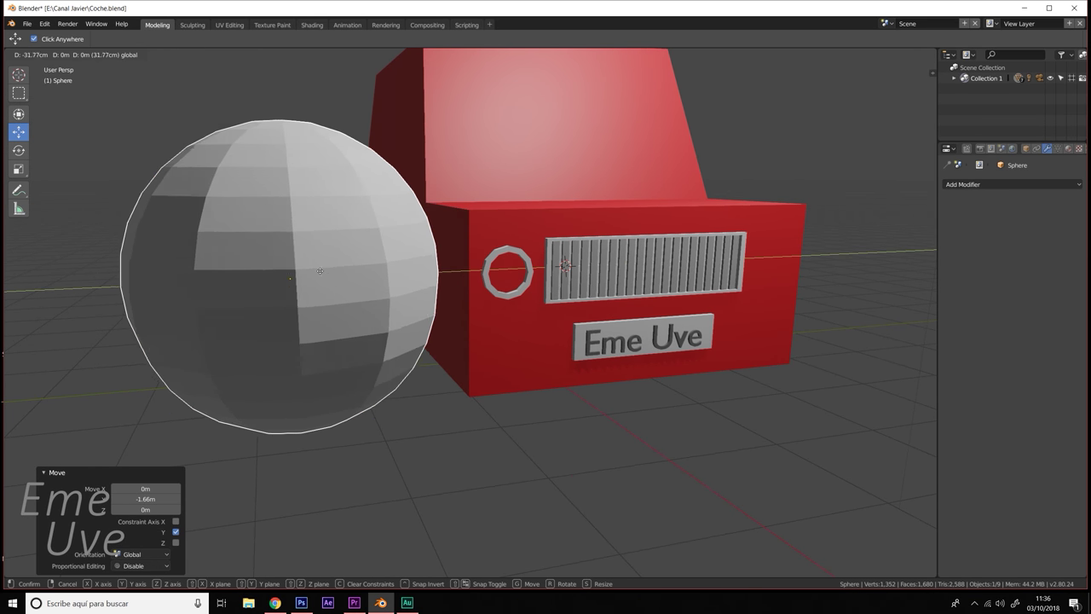
drag(392, 275, 299, 287)
mouse_move(299, 286)
middle_down()
mouse_move(360, 311)
mouse_move(387, 307)
middle_up()
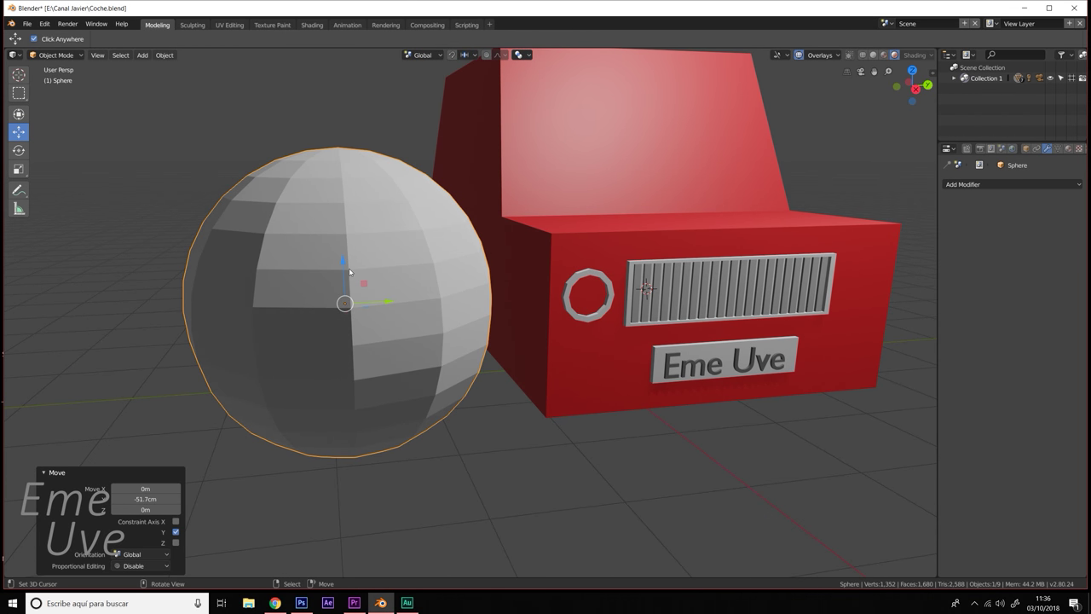
mouse_move(350, 271)
middle_down()
mouse_move(338, 298)
mouse_move(365, 292)
mouse_move(365, 302)
middle_up()
key(g)
click(339, 294)
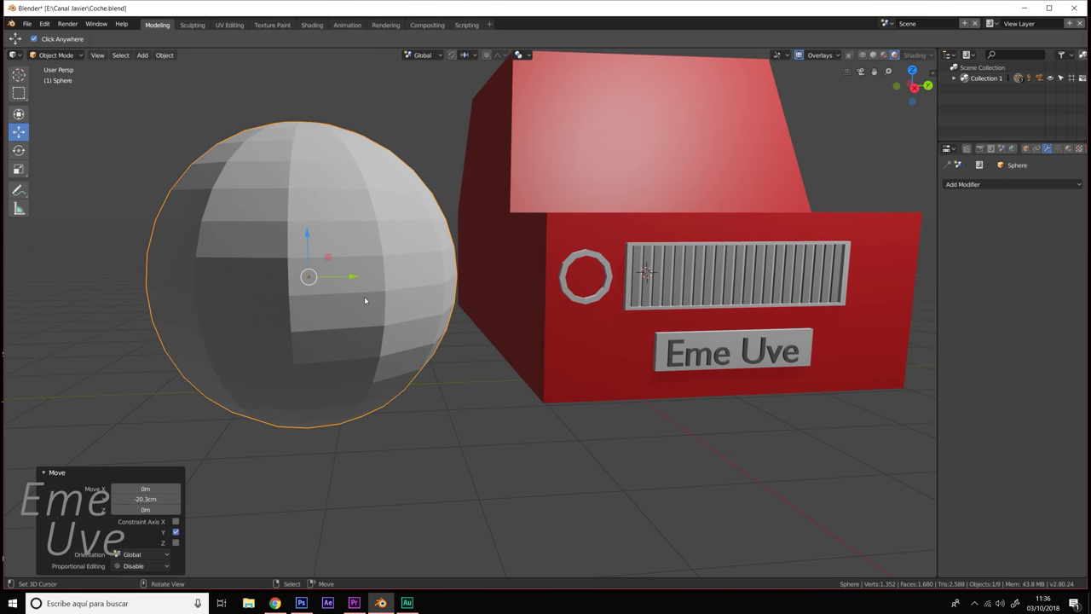
click(65, 58)
click(58, 80)
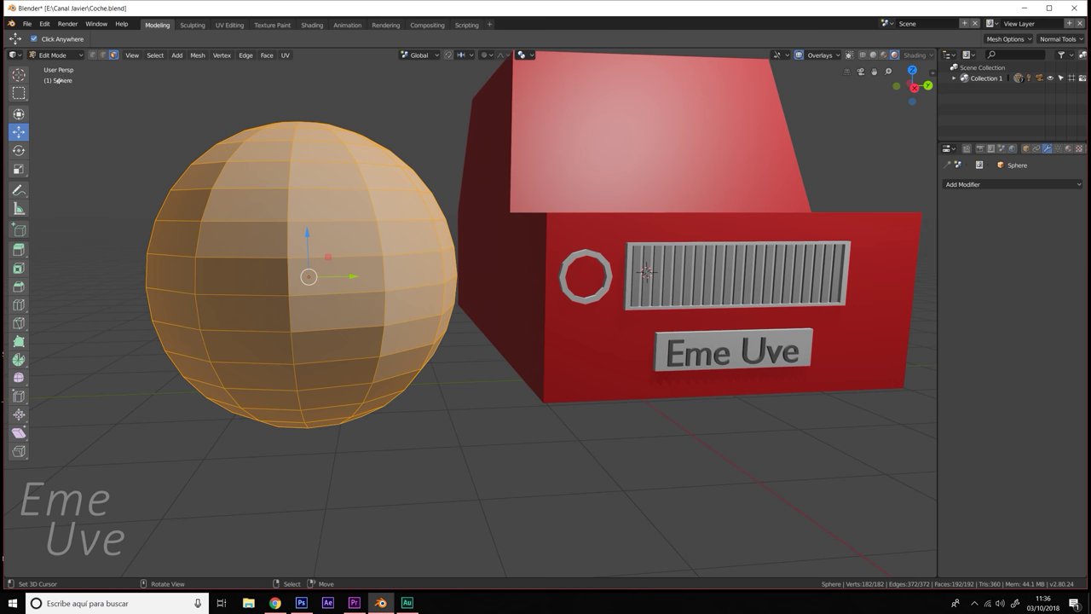
- With X-ray on, box-select the sphere's lower half and delete those vertices
click(848, 56)
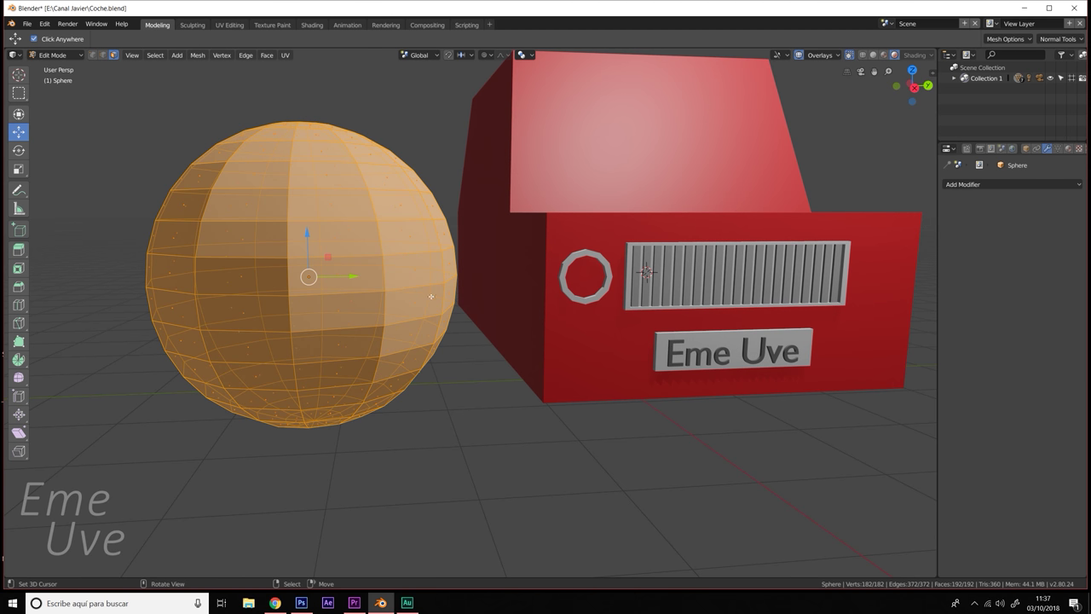
middle_drag(431, 295, 433, 291)
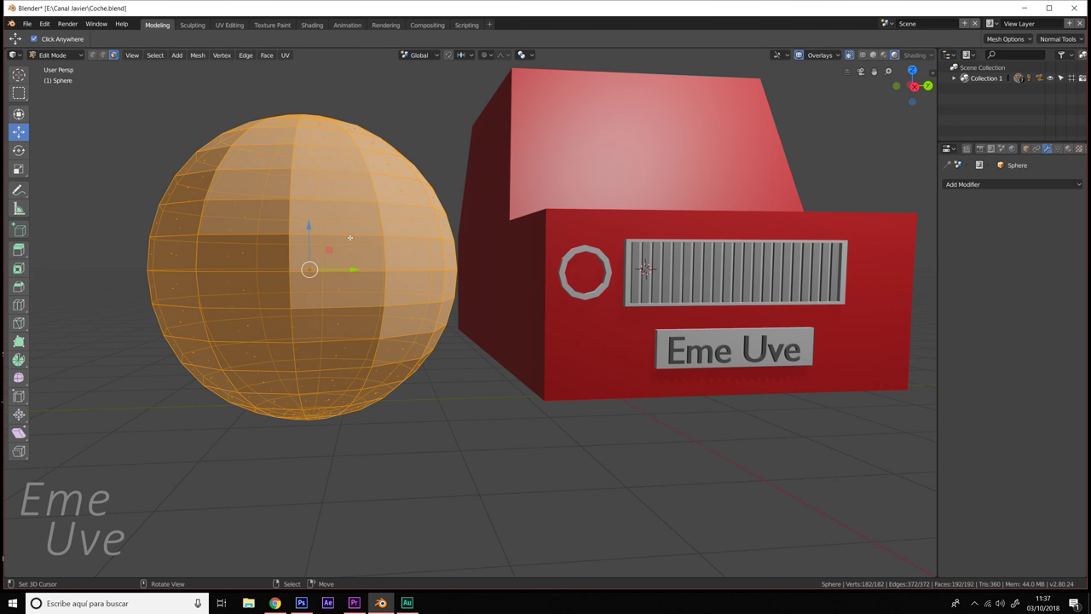
key(alt+a)
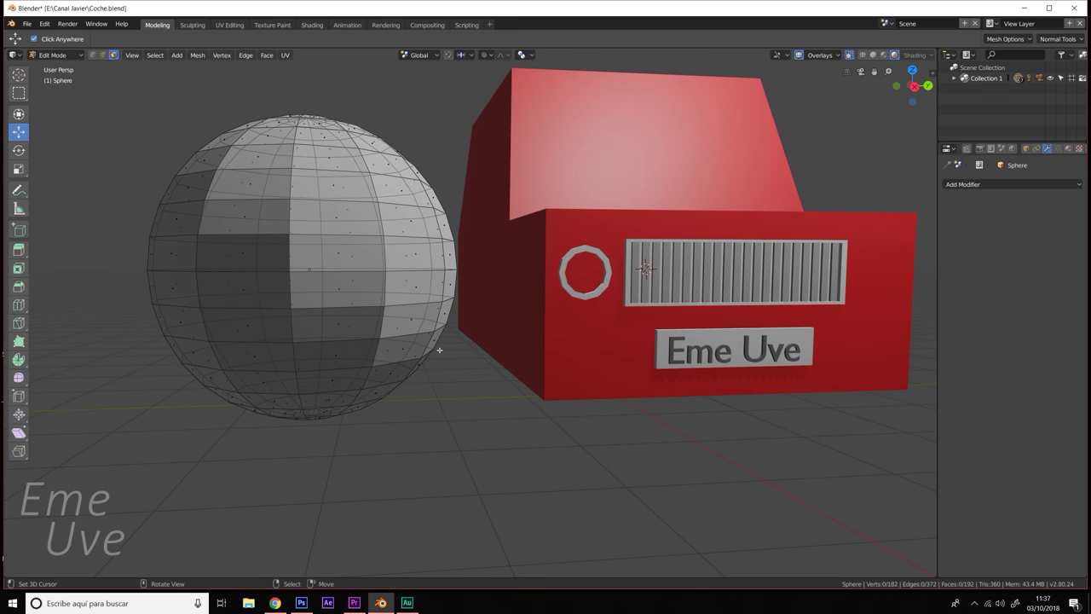
key(b)
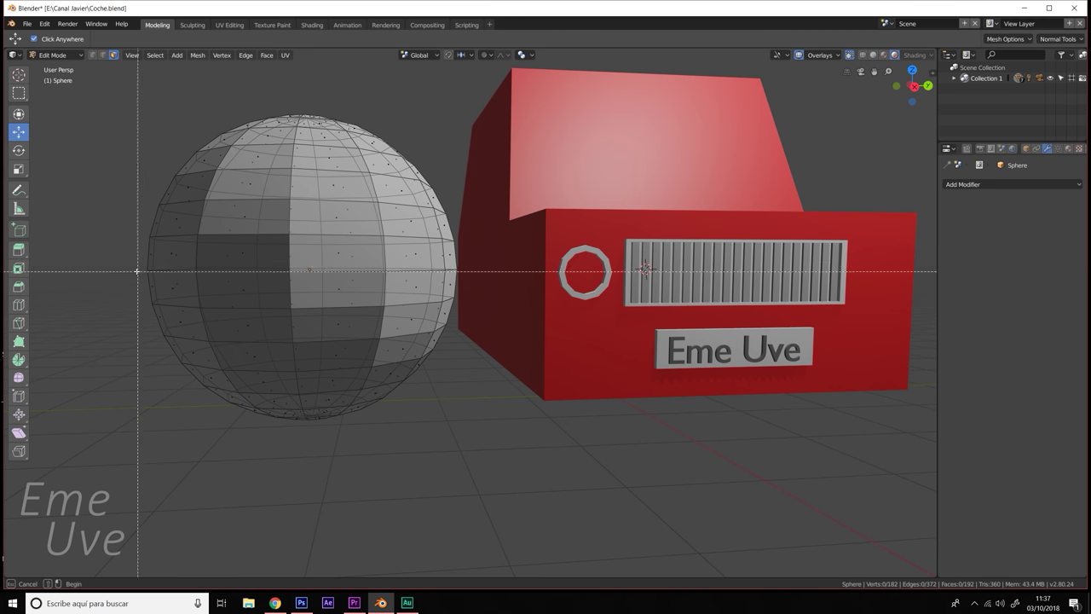
key(Escape)
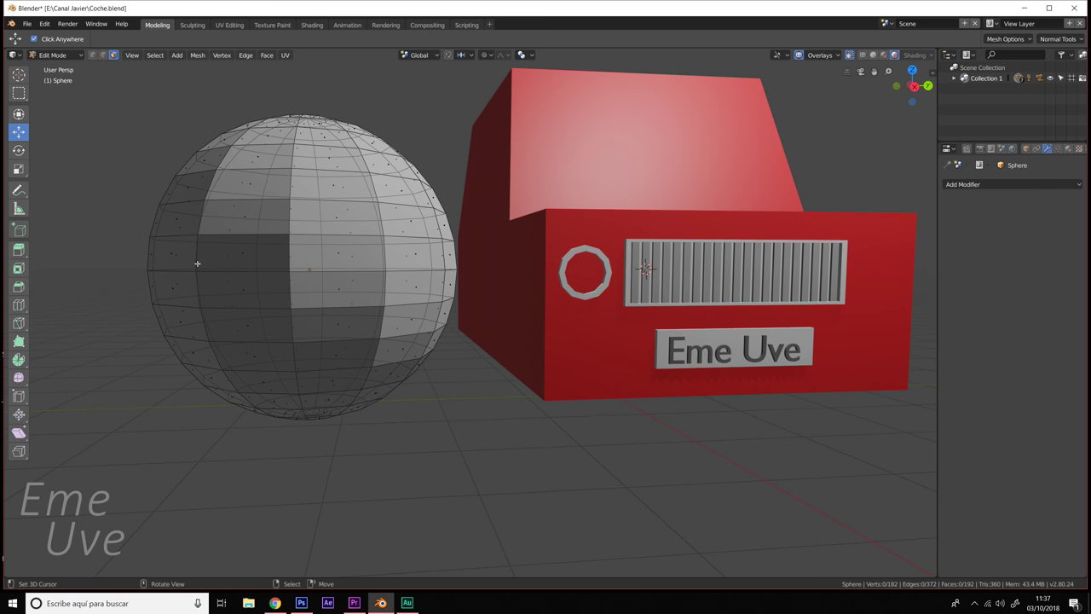
key(b)
mouse_move(119, 253)
mouse_down()
mouse_move(500, 426)
mouse_move(499, 444)
mouse_up()
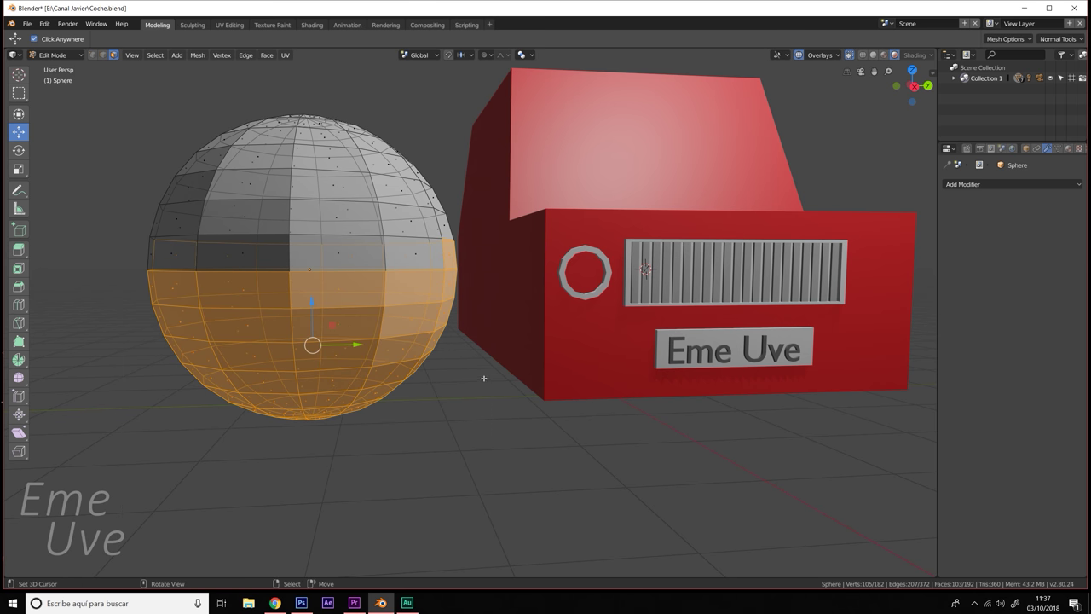
middle_drag(483, 377, 483, 380)
key(b)
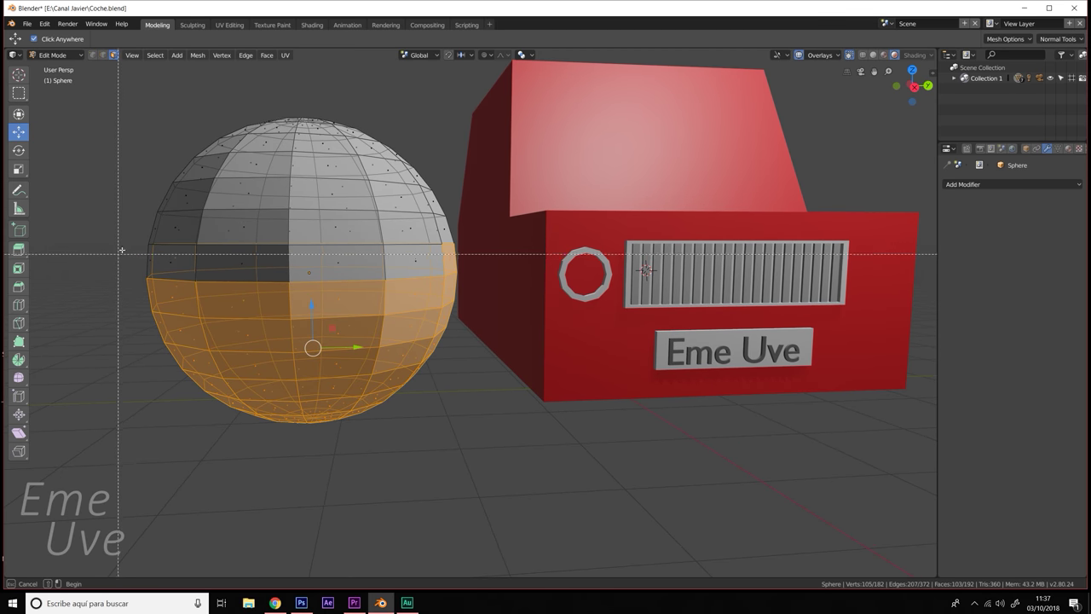
mouse_move(122, 249)
mouse_down()
mouse_move(491, 384)
mouse_move(478, 441)
mouse_up()
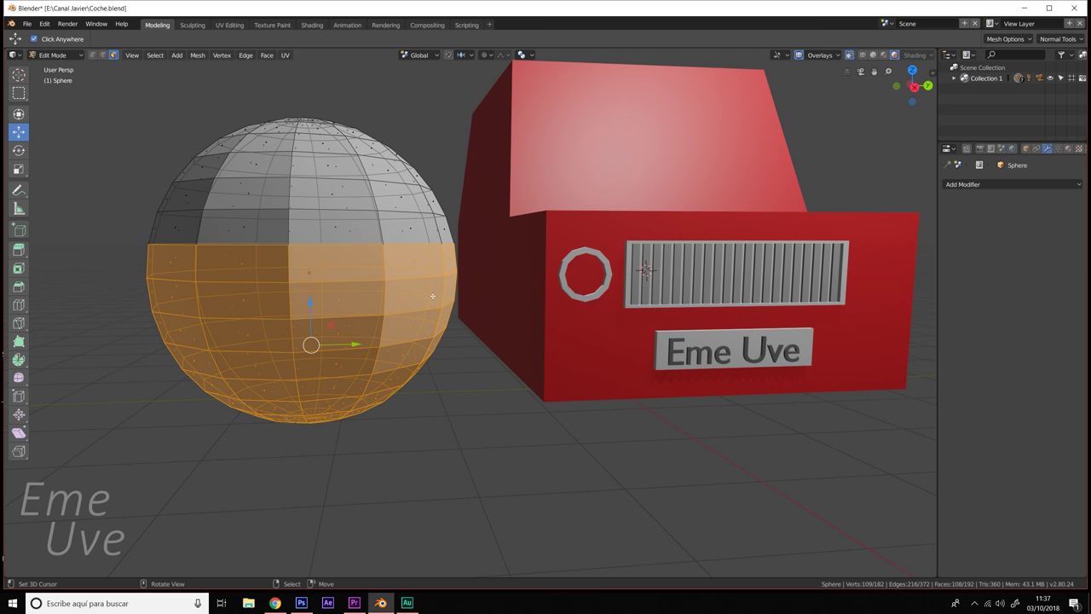
key(x)
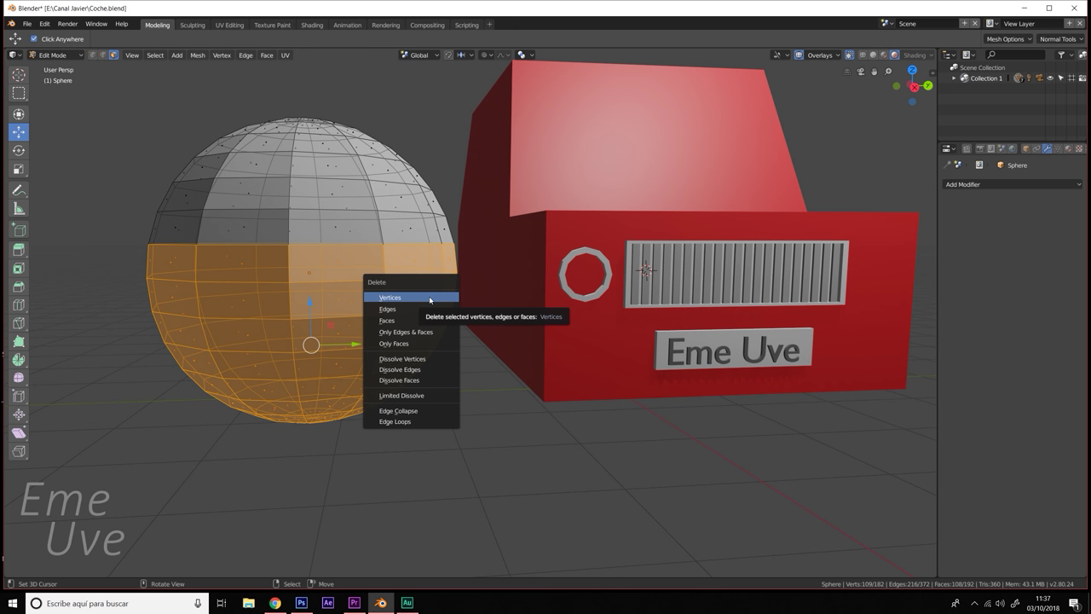
click(406, 321)
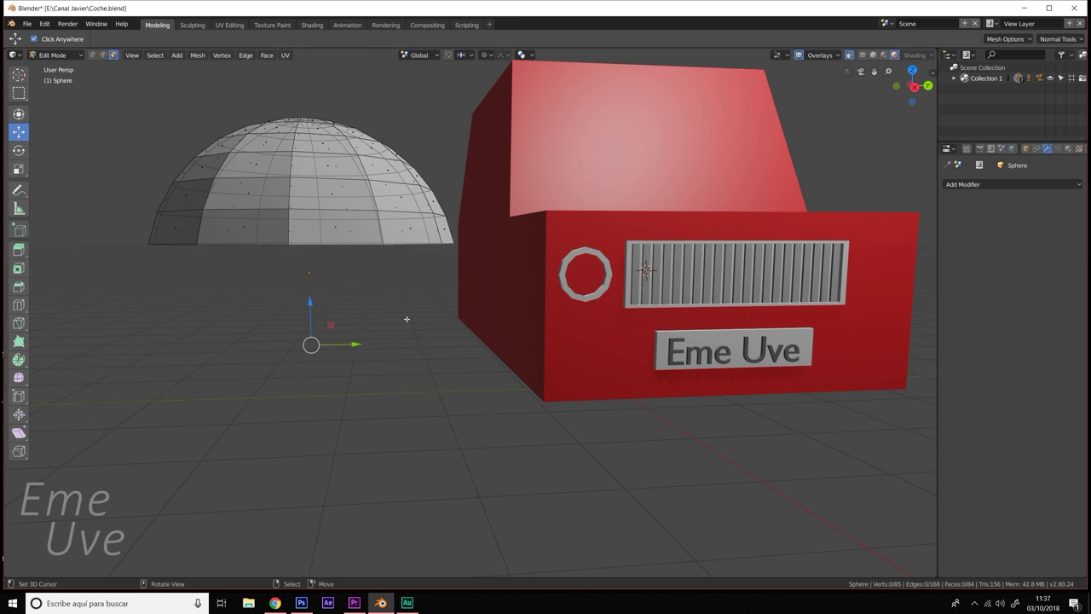
- Turn X-ray off, return to Object Mode, and move the dome 2.645 m toward the car's front
middle_drag(415, 319, 430, 329)
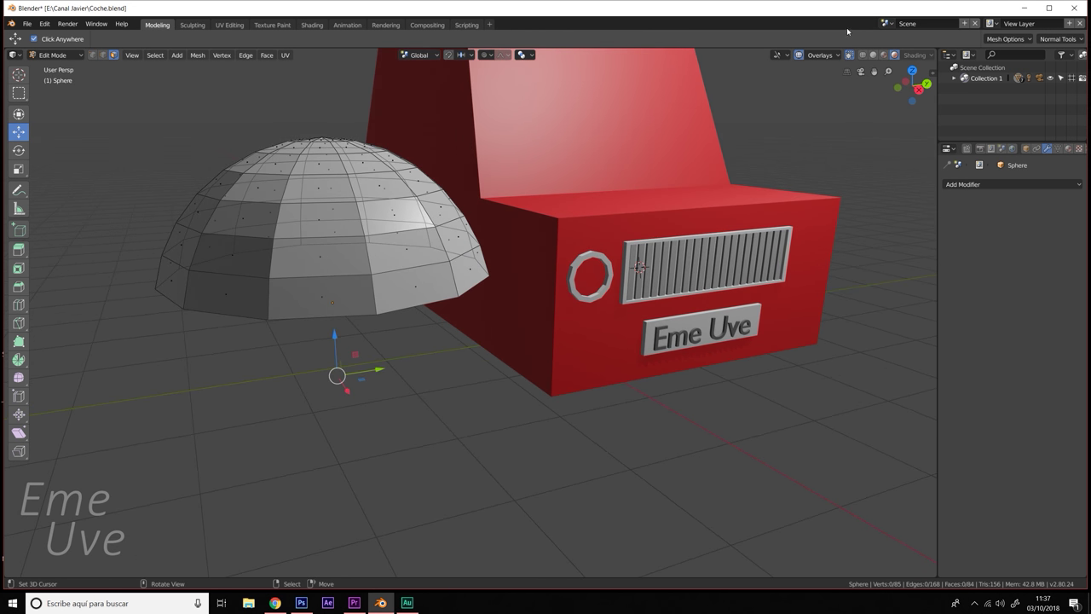
middle_drag(523, 175, 919, 18)
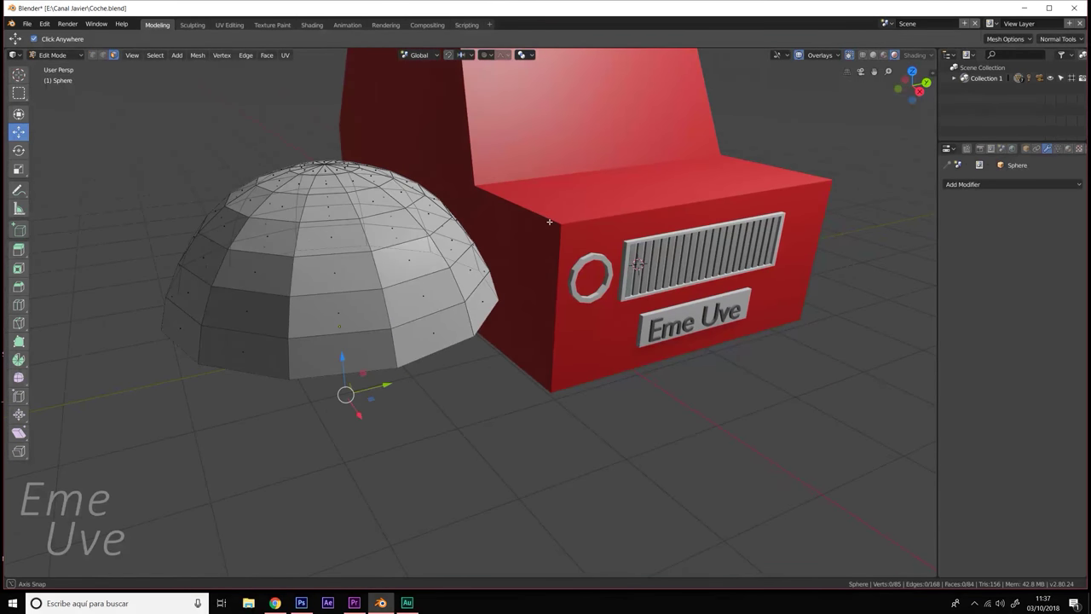
click(849, 56)
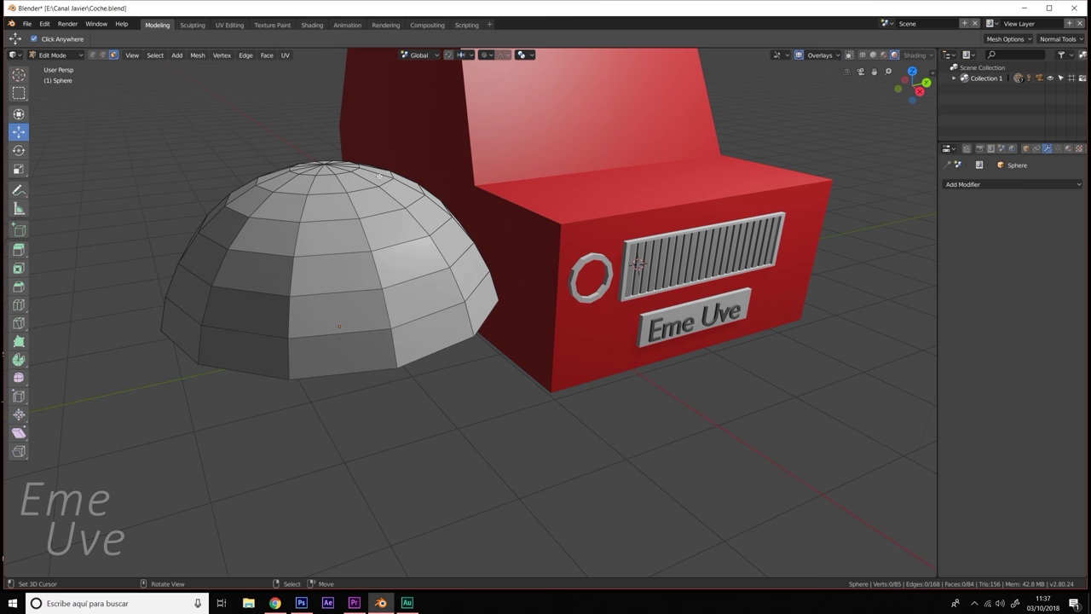
click(52, 55)
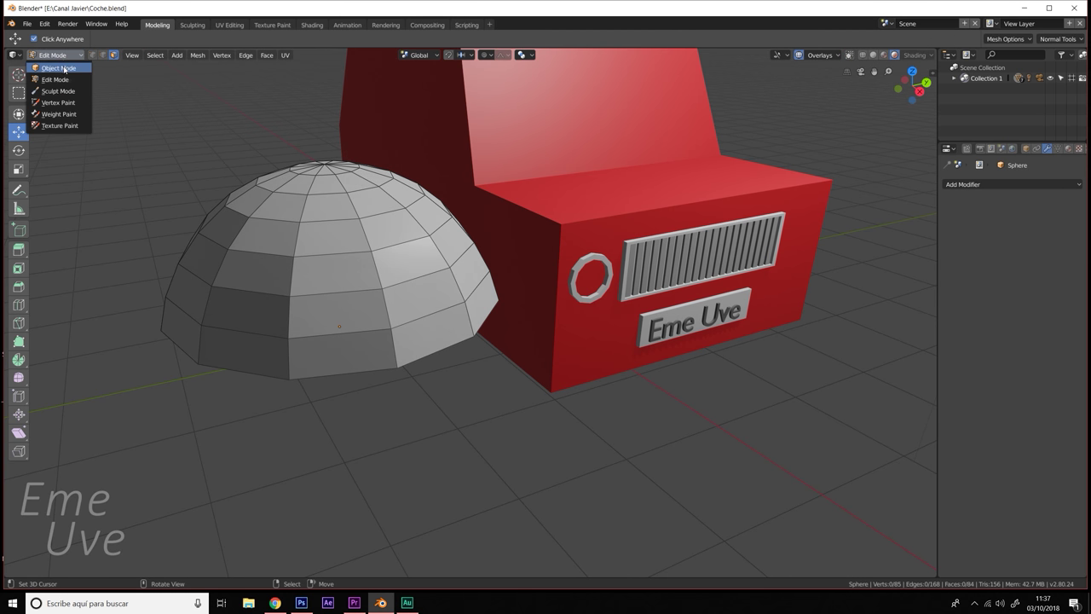
click(53, 60)
middle_drag(358, 213, 383, 201)
drag(391, 317, 654, 276)
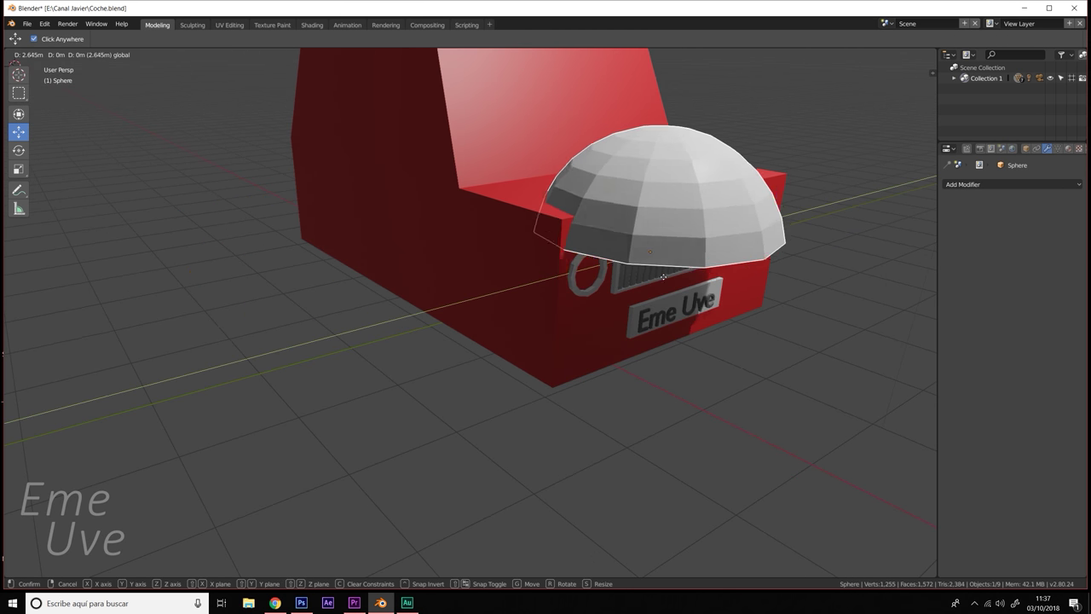
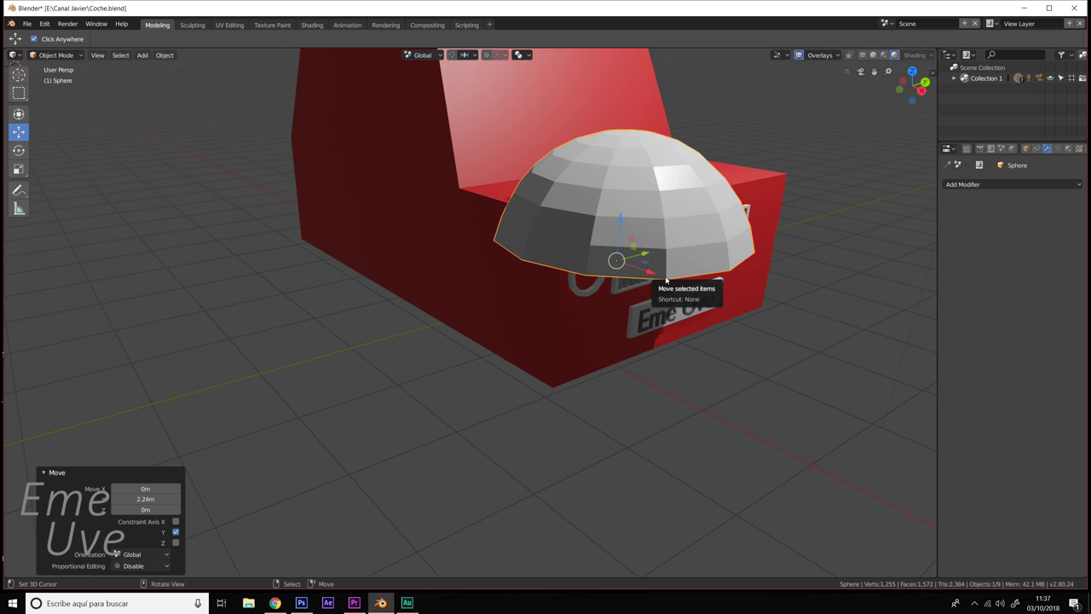
- Turn the half sphere 90° on its side about the Y axis
key(r)
text(y)
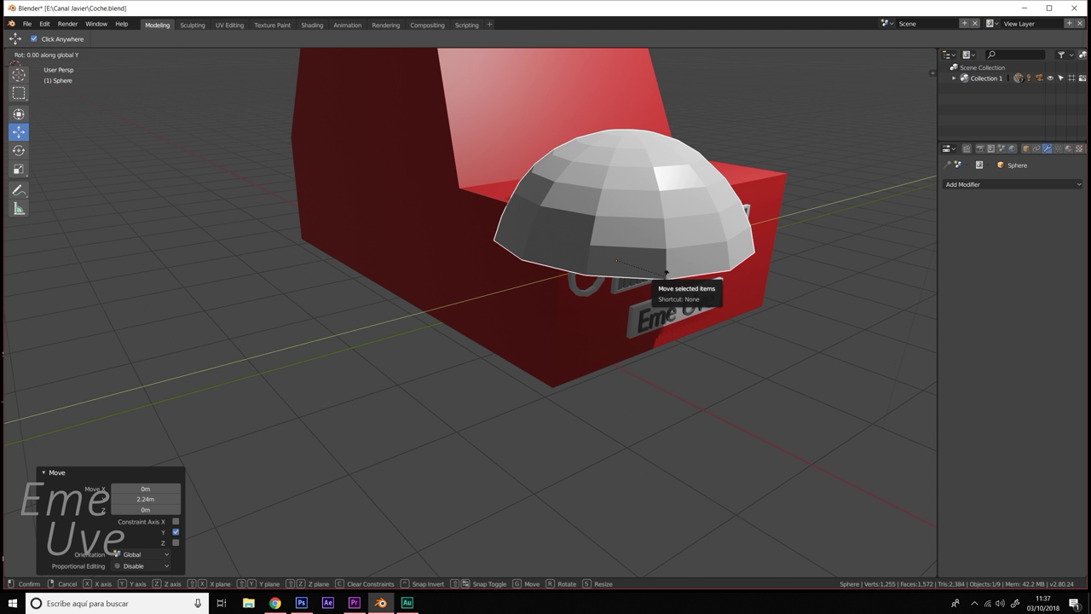
text(-90)
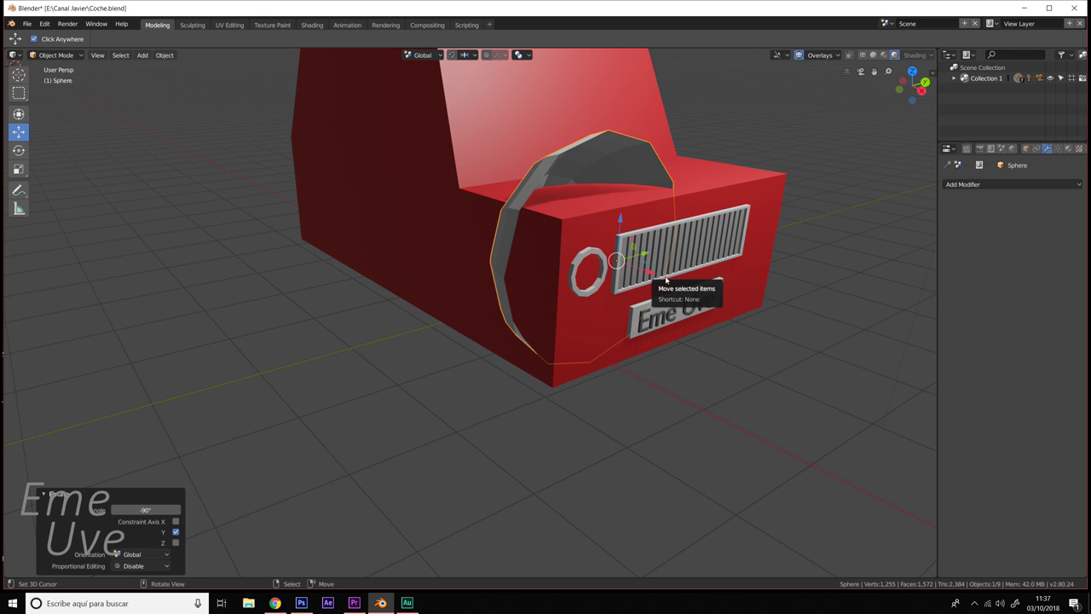
key(Escape)
text(ry)
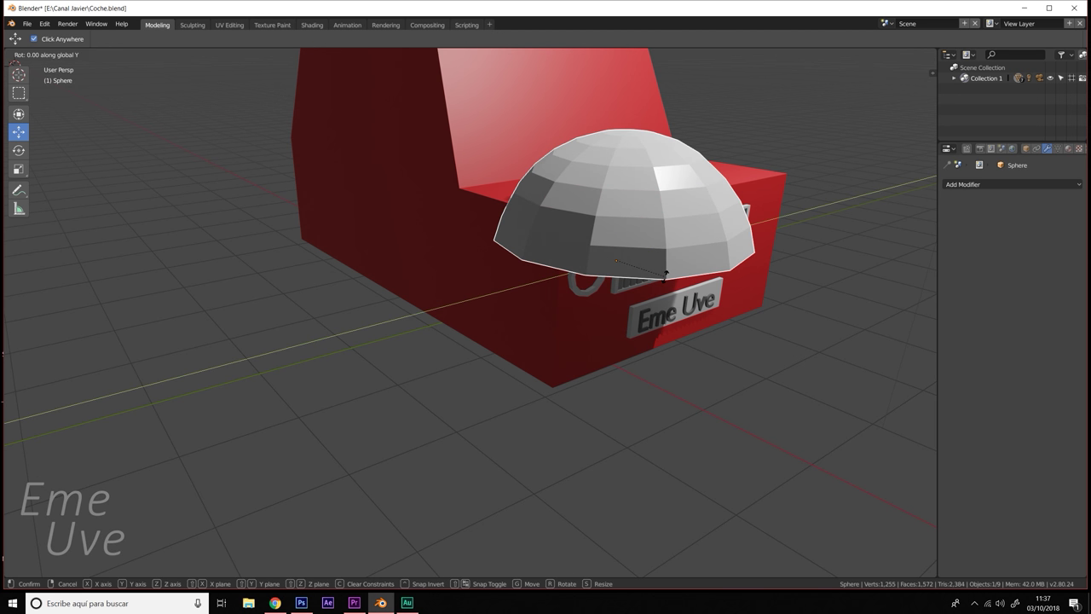
text(90)
key(Return)
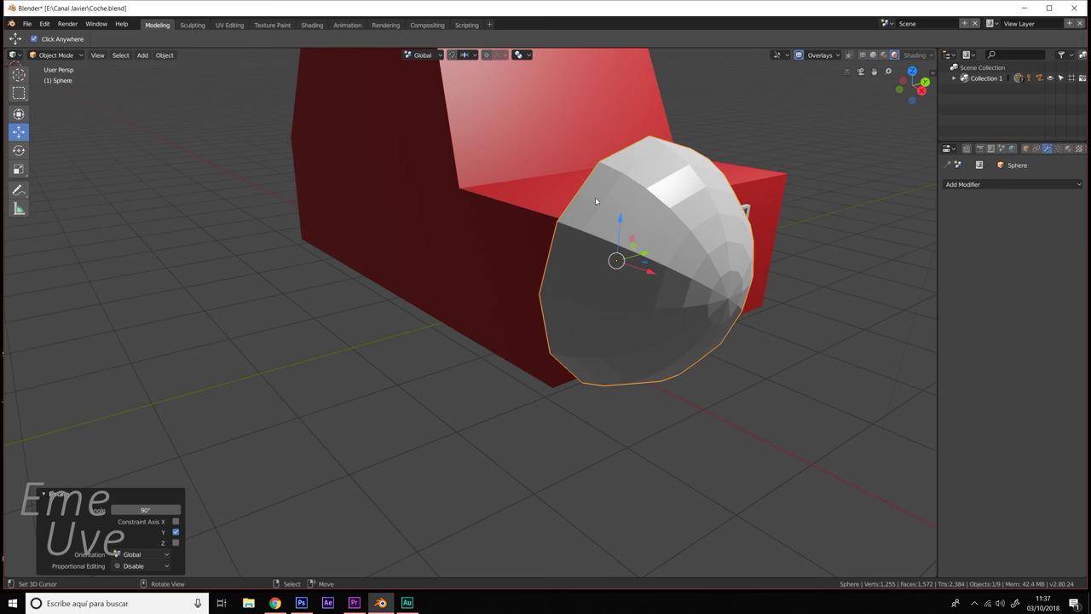
middle_drag(595, 197, 566, 249)
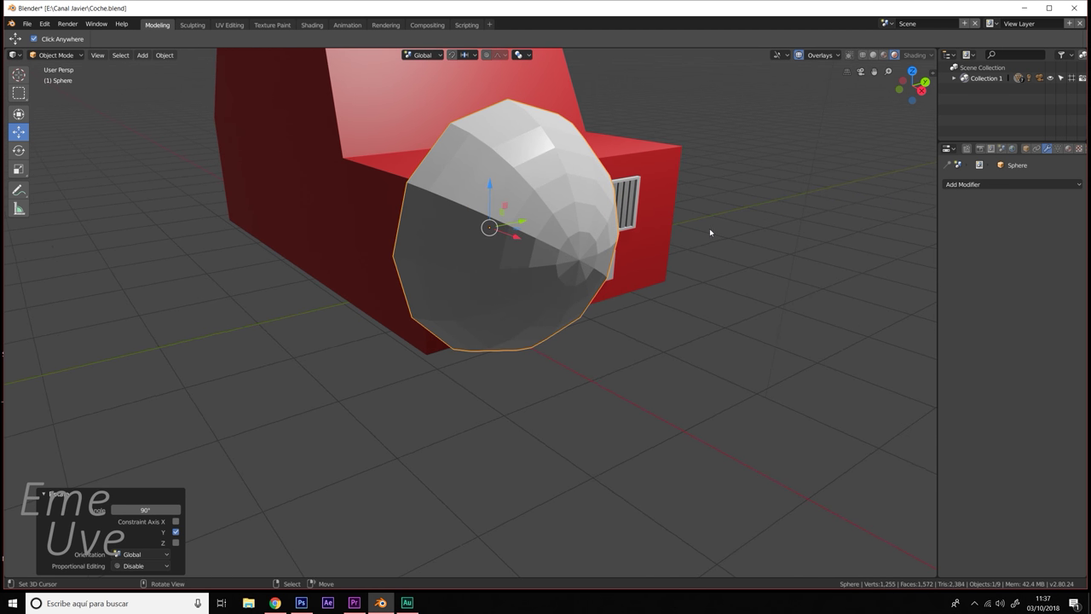
- Shrink the sphere to 0.320 and move it left of the grille
key(s)
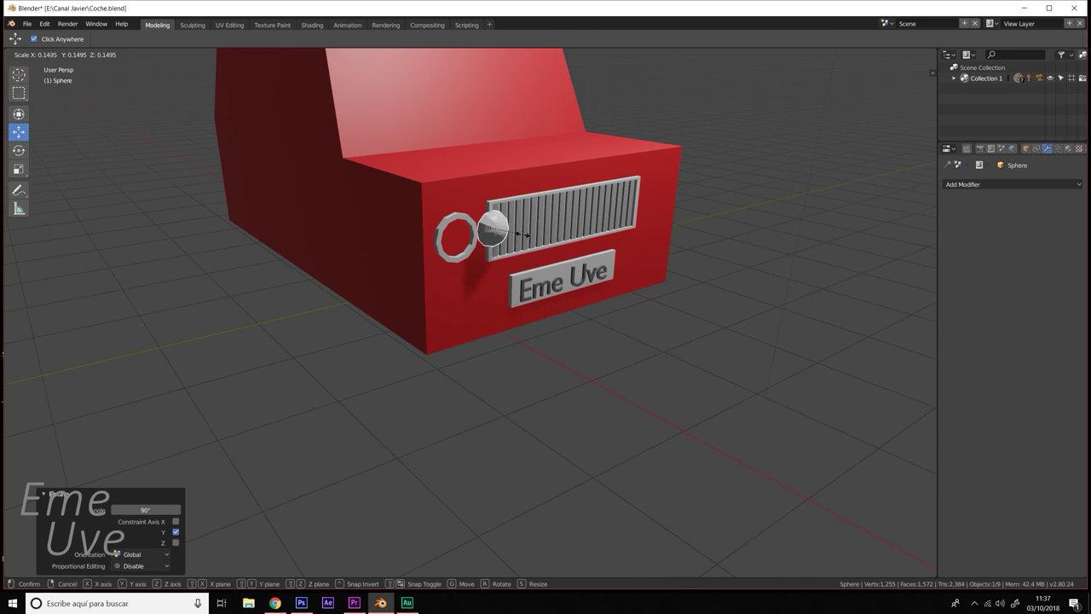
click(561, 236)
middle_drag(560, 236, 566, 222)
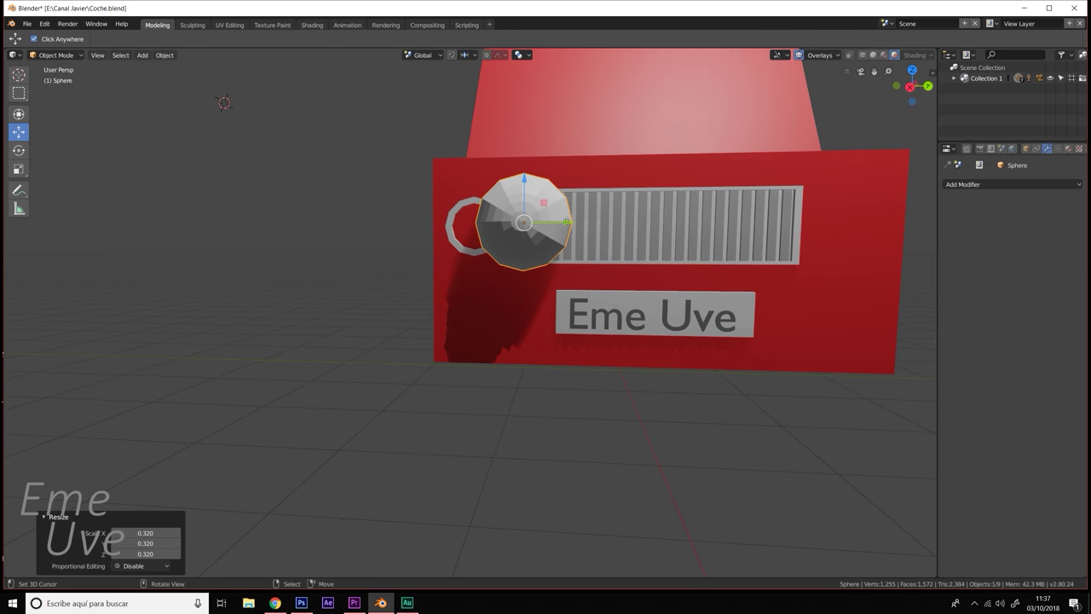
drag(567, 221, 519, 222)
scroll(529, 236, up, 3)
mouse_move(528, 236)
middle_down()
mouse_move(635, 264)
mouse_move(588, 193)
mouse_move(589, 293)
middle_up()
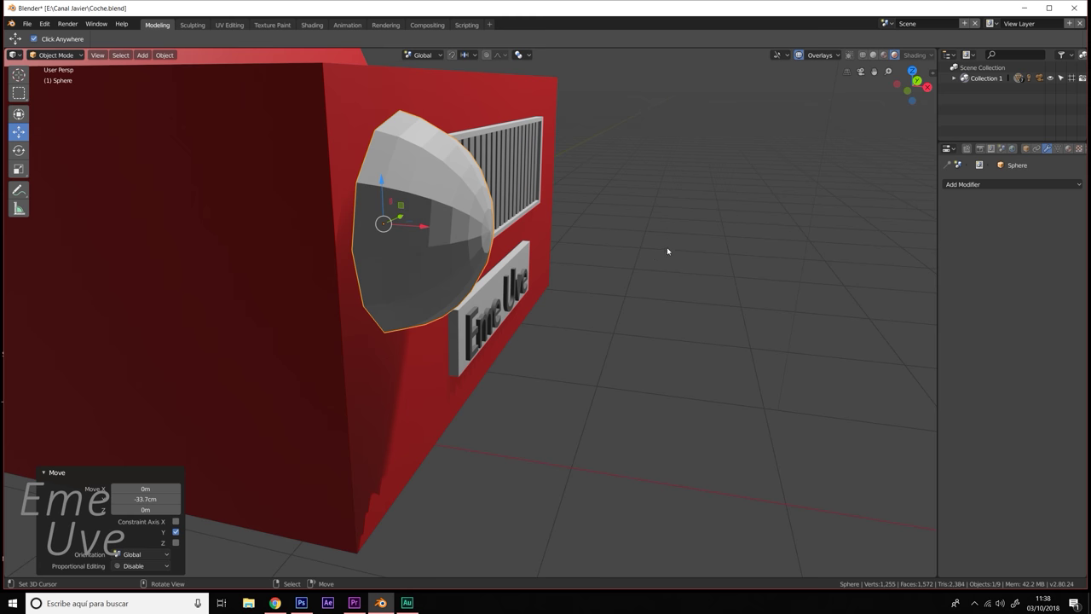
- Shrink the headlight dome to 0.478 and raise it vertically
key(s)
click(508, 257)
scroll(503, 264, up, 1)
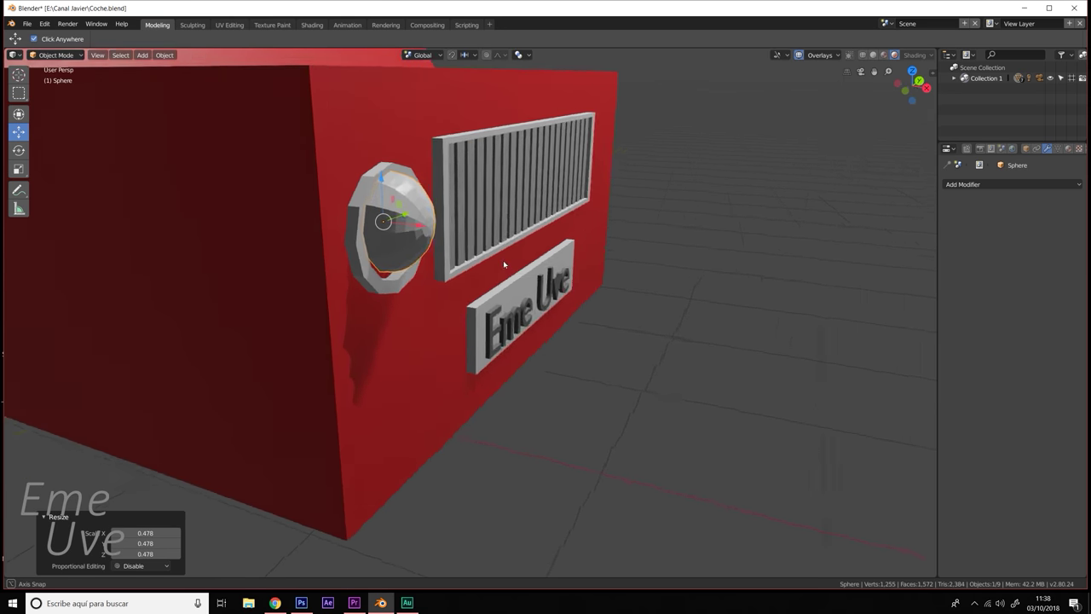
middle_drag(503, 260, 417, 178)
key(g)
key(z)
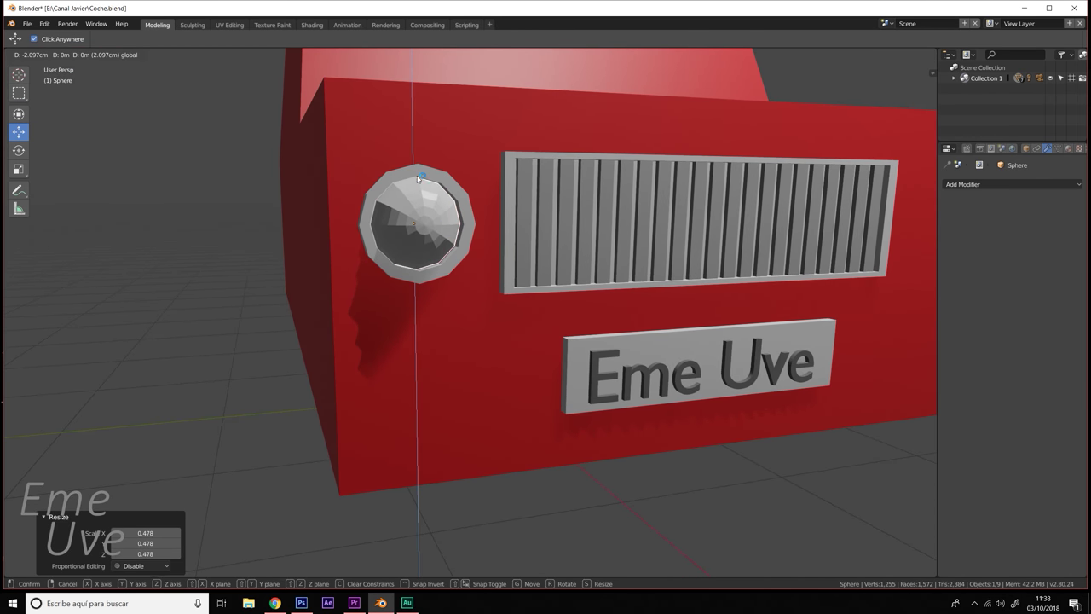
click(418, 177)
- Nudge the dome along Y and Z until it sits centred in the ring
key(g)
key(y)
click(469, 228)
middle_drag(468, 228, 474, 232)
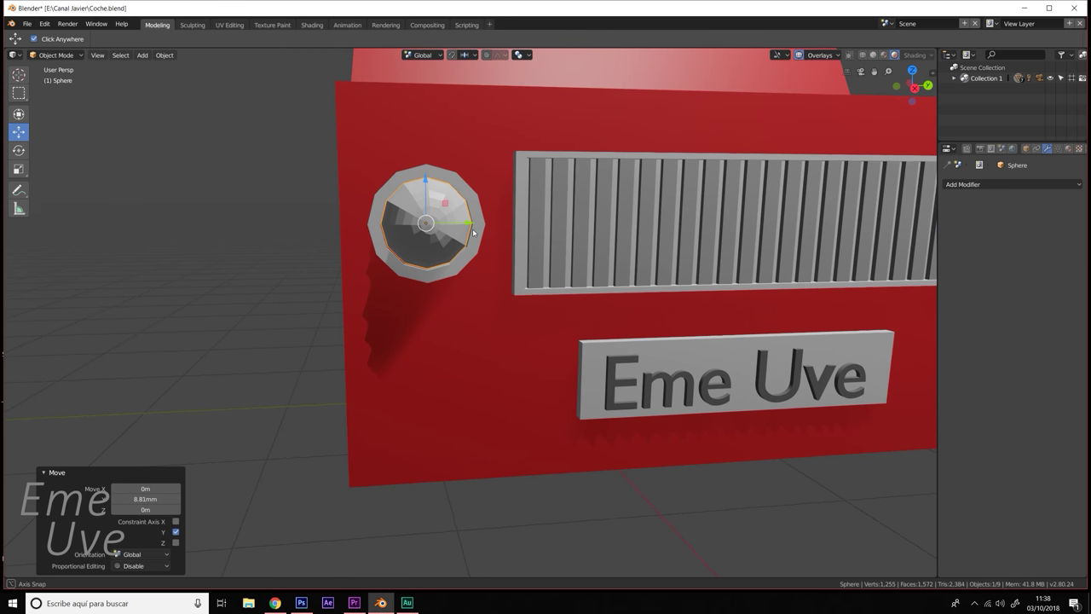
key(g)
key(y)
click(430, 182)
key(g)
key(z)
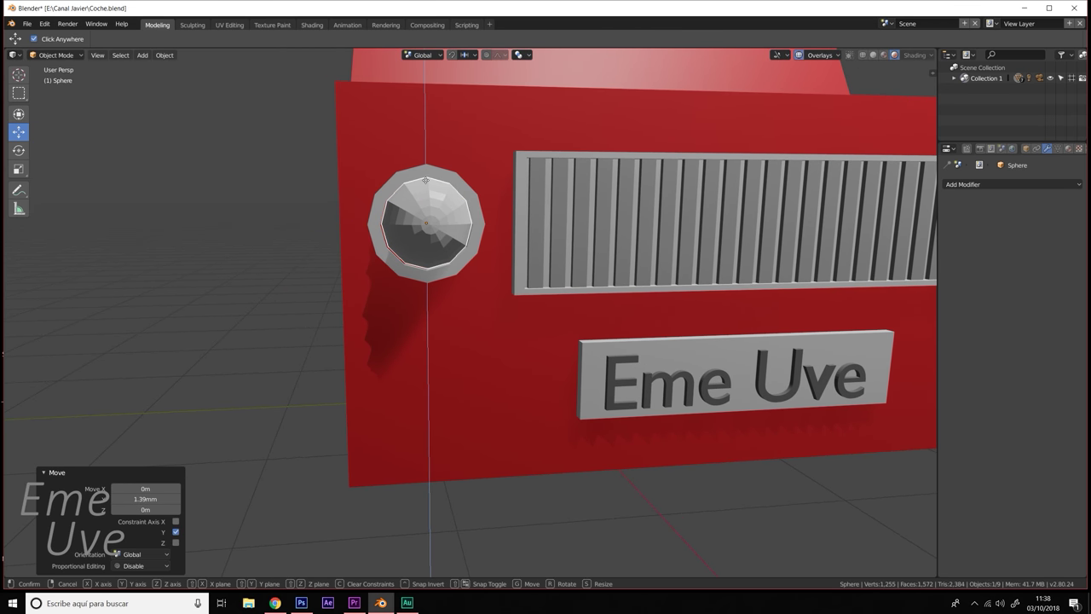
click(426, 183)
- Enlarge the dome to 1.089 and squash its depth along the X axis
key(s)
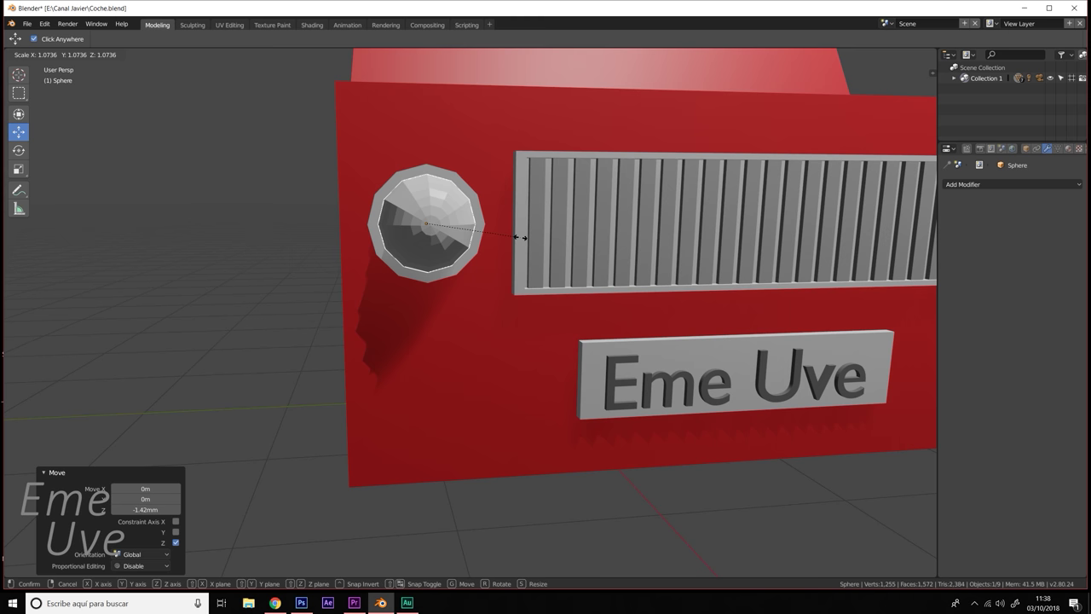
click(520, 238)
middle_drag(555, 258, 617, 258)
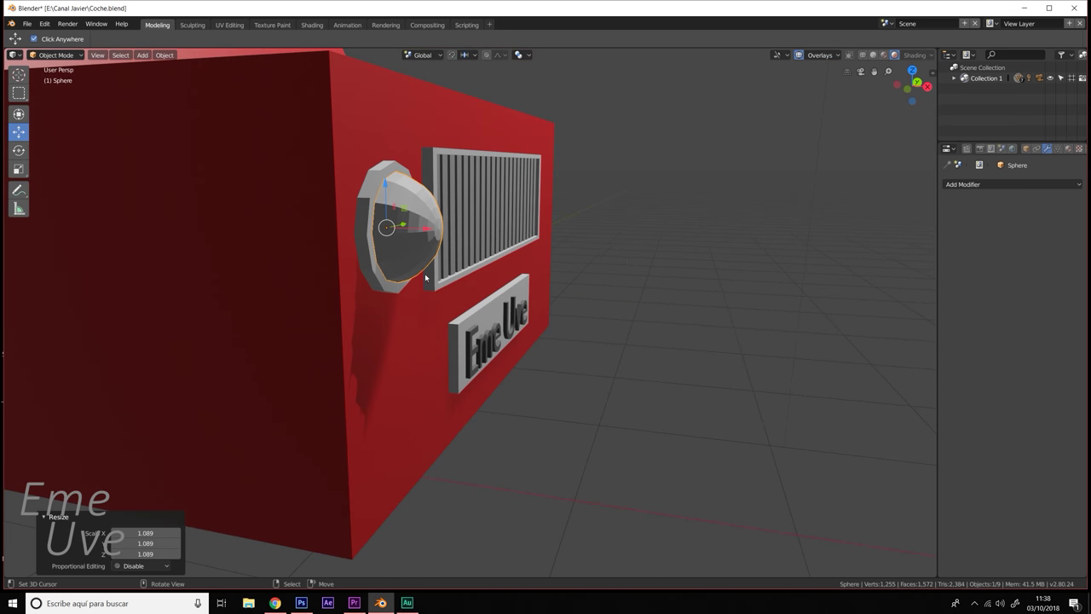
middle_drag(426, 276, 443, 287)
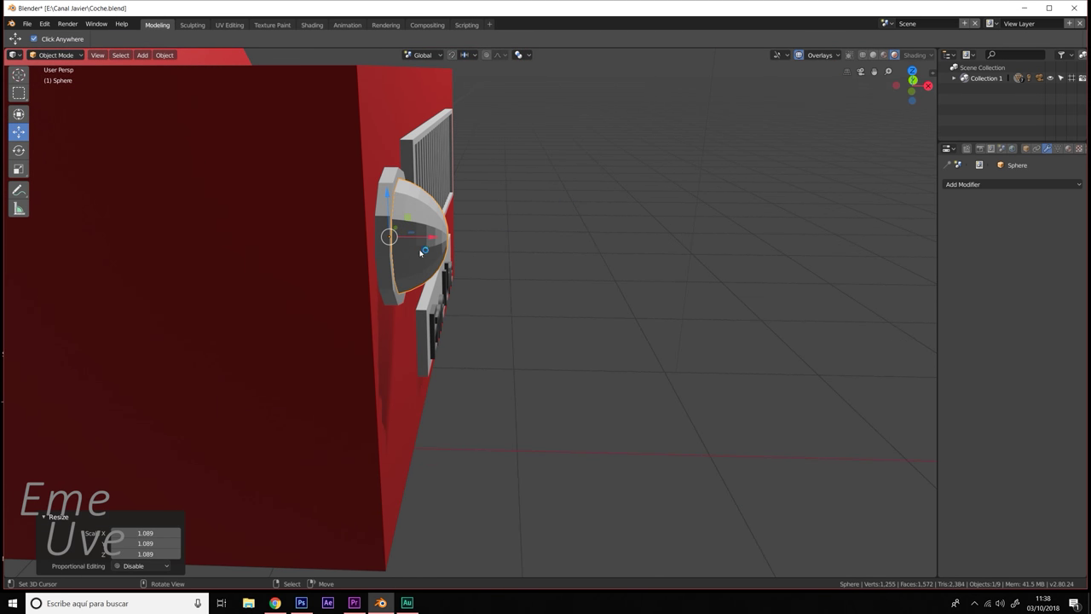
key(ctrl+grave)
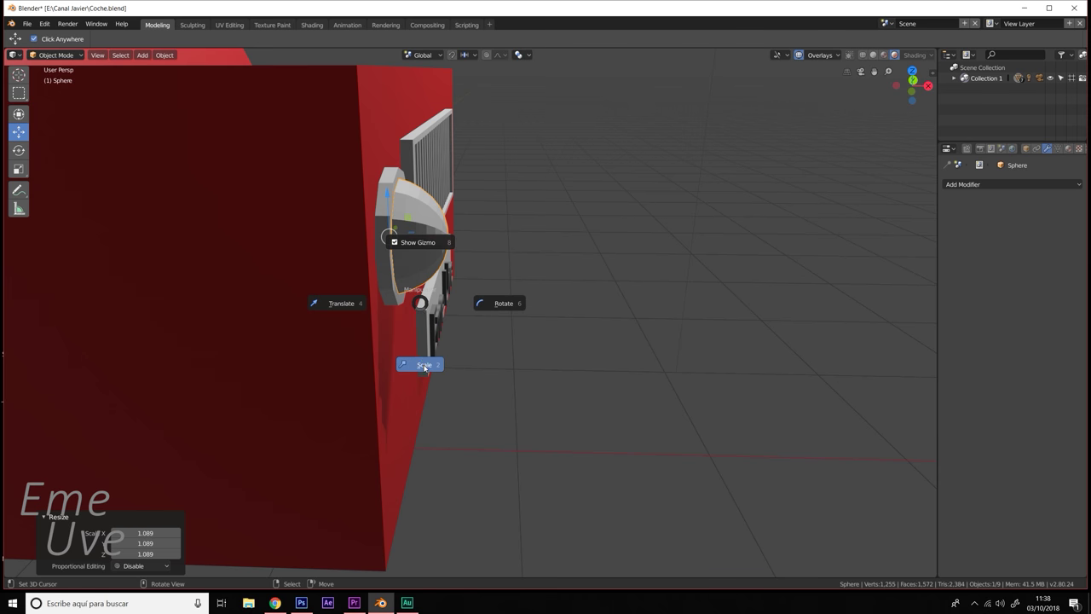
click(424, 368)
drag(426, 243, 416, 237)
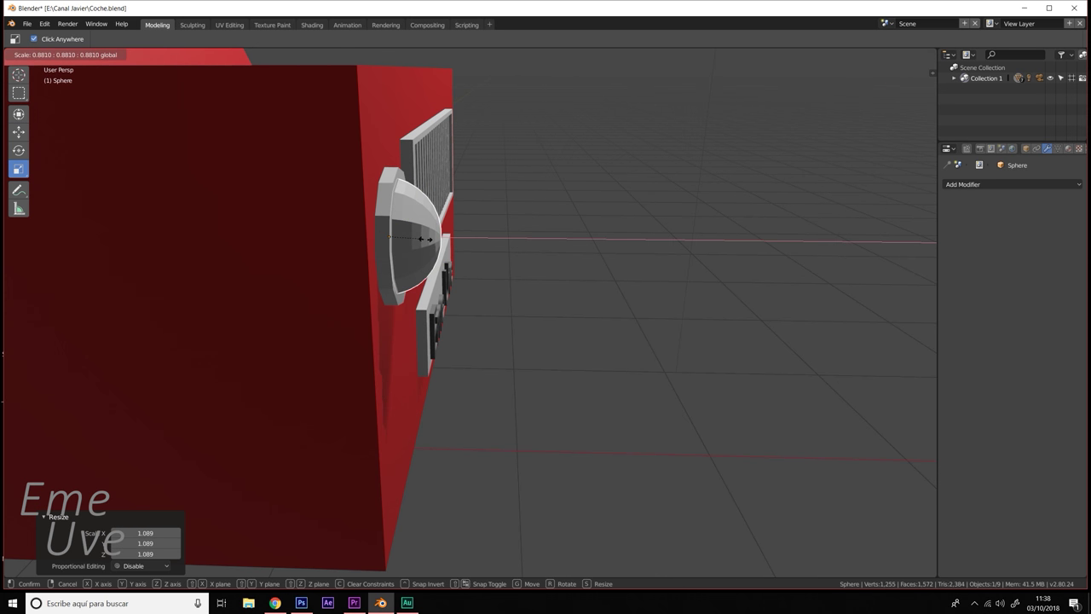
key(x)
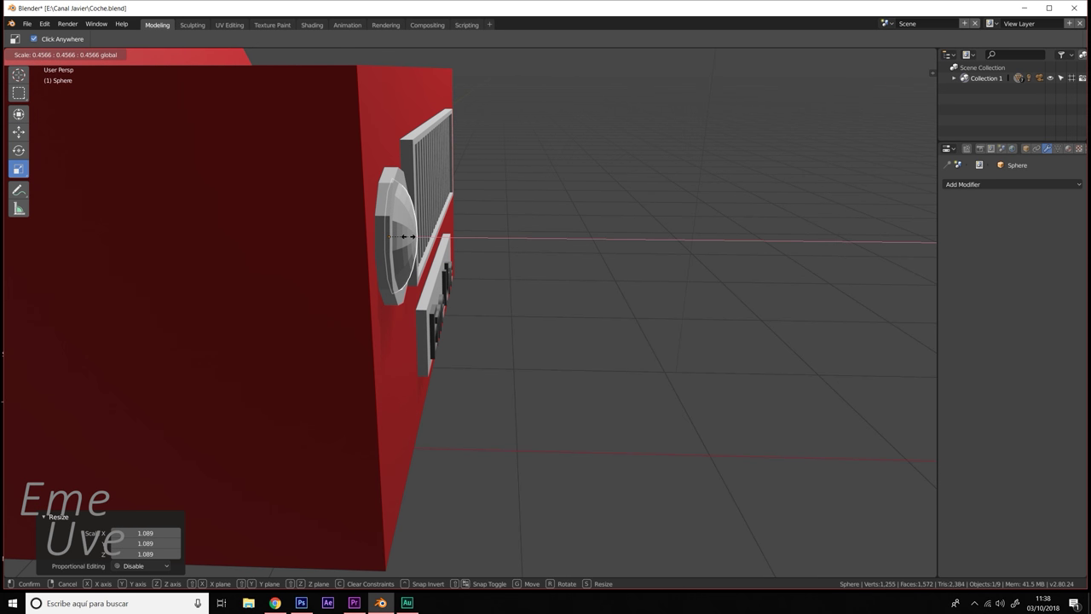
drag(416, 238, 403, 236)
right_click(403, 236)
- Add the ring to the selection along with the headlight dome
middle_drag(403, 236, 455, 293)
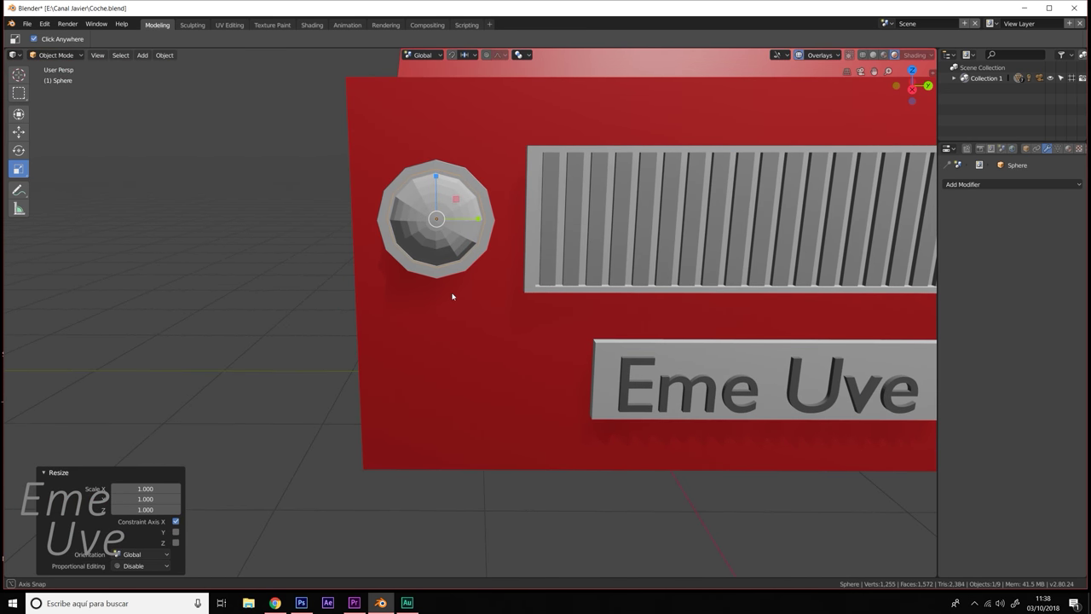
shift+middle_drag(579, 286, 481, 279)
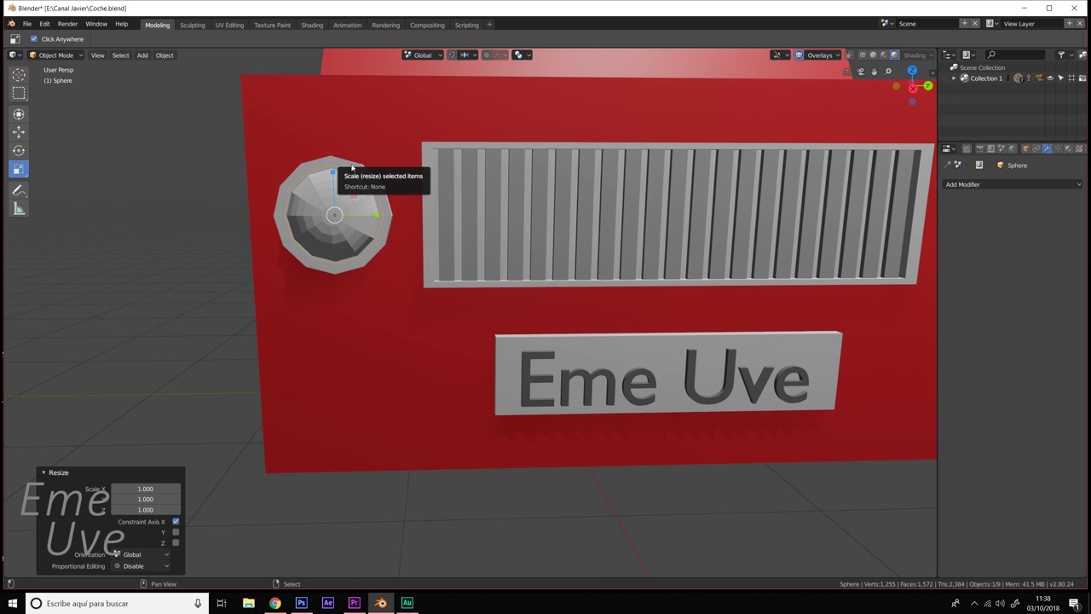
click(340, 187)
middle_drag(341, 188, 416, 238)
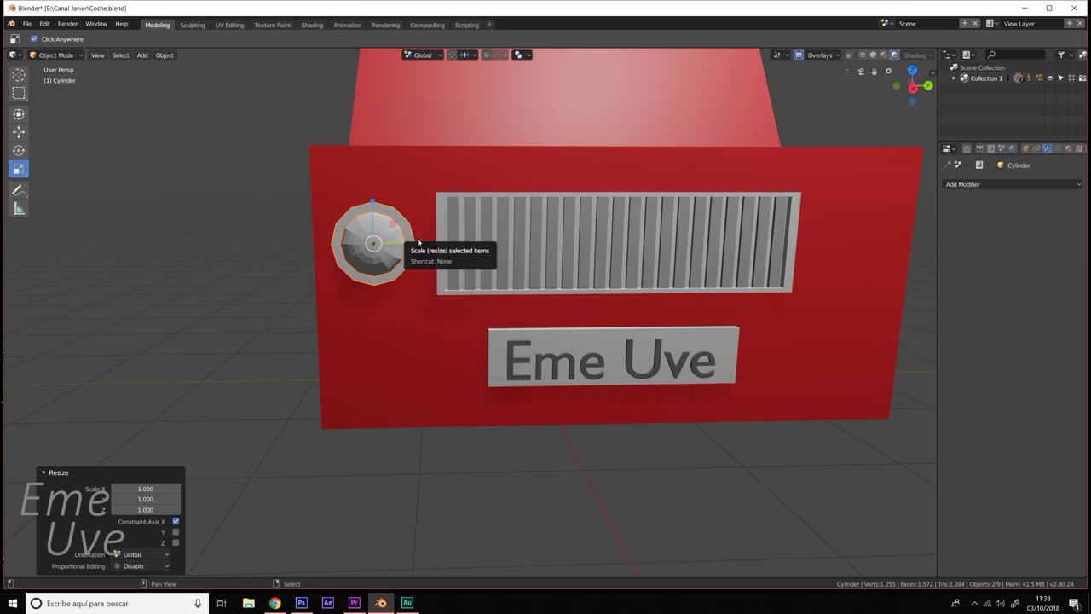
- Duplicate the dome and ring and move the copy right of the grille in Right Ortho view
key(shift+d)
right_click(417, 239)
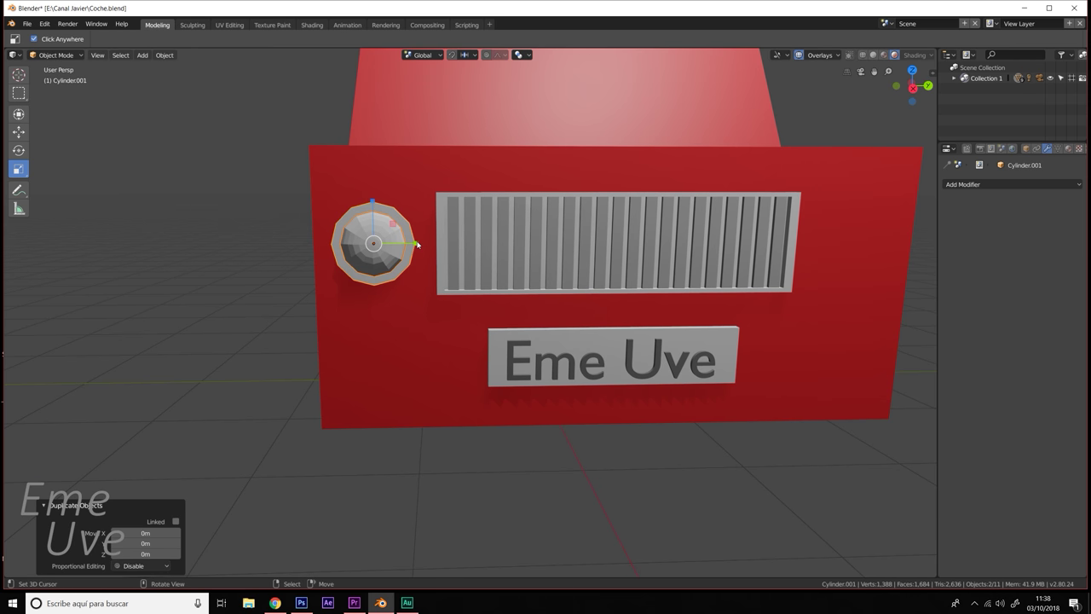
key(KP_3)
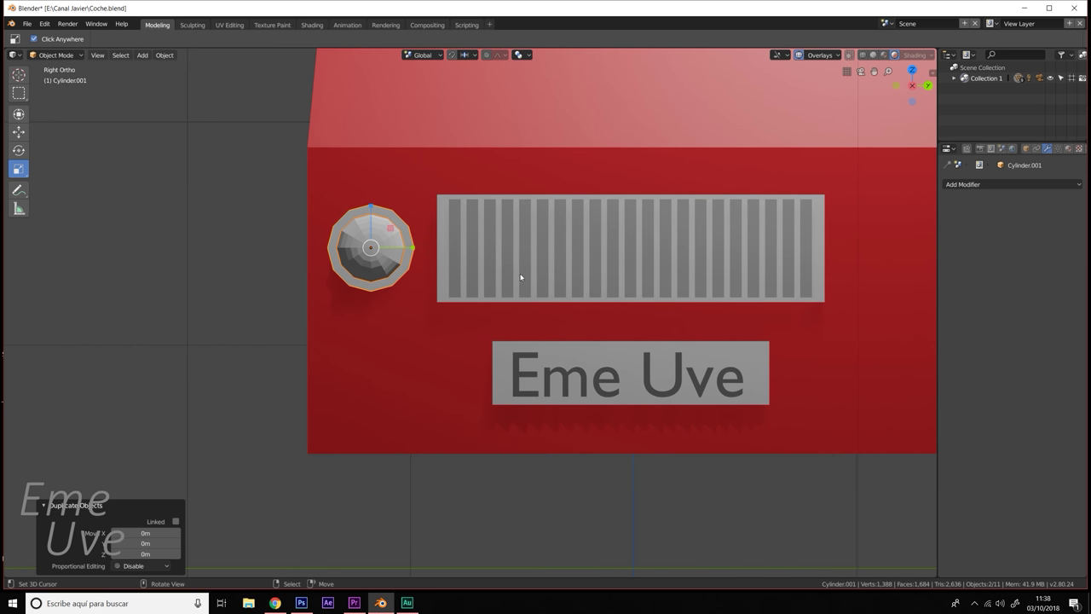
key(ctrl+grave)
click(441, 275)
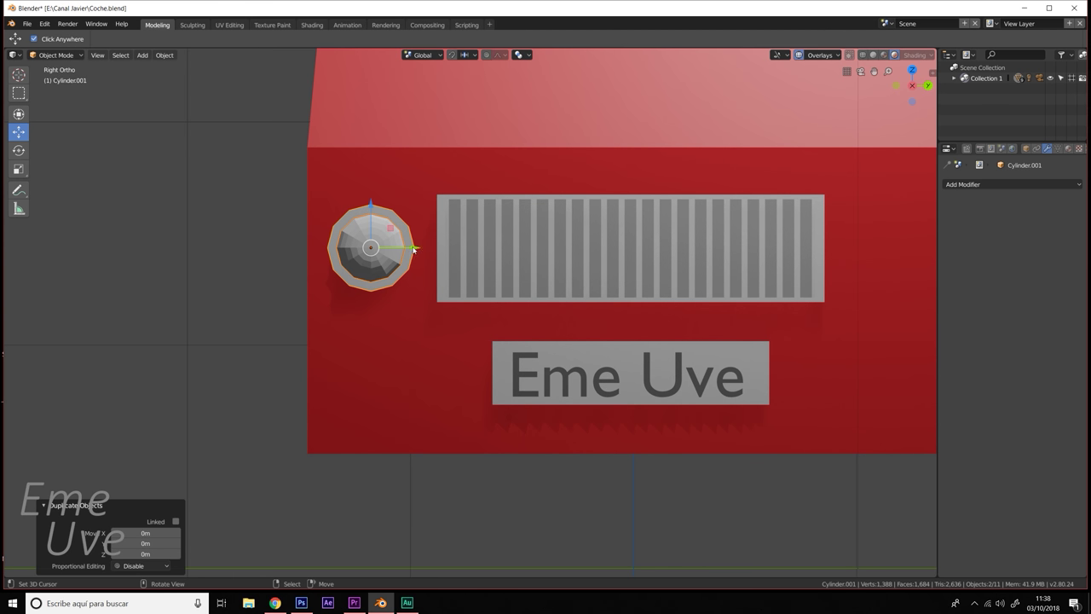
drag(413, 247, 923, 247)
scroll(798, 257, down, 2)
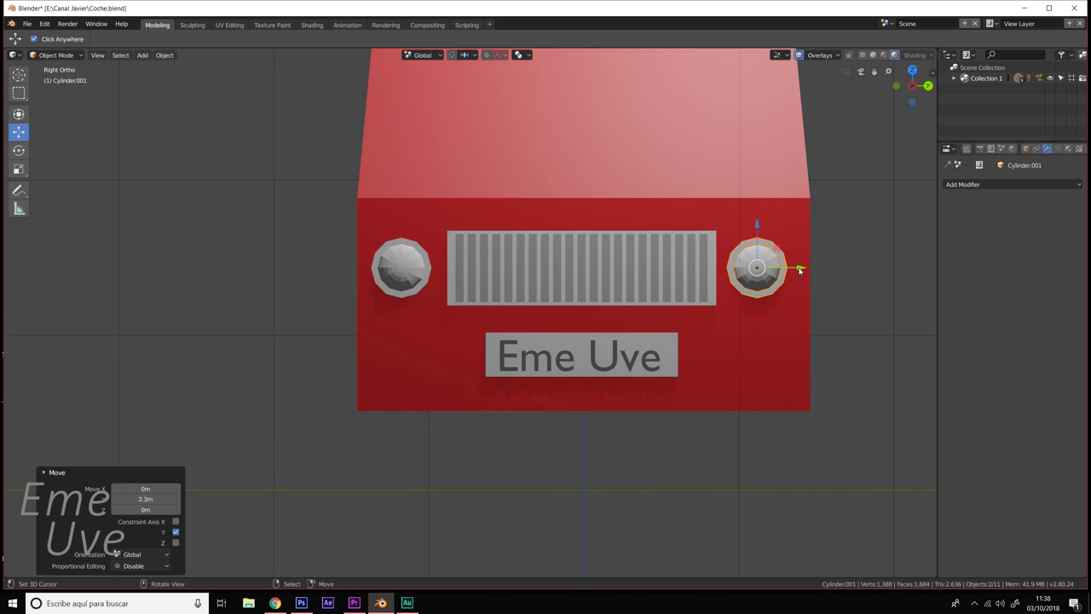
drag(802, 271, 669, 340)
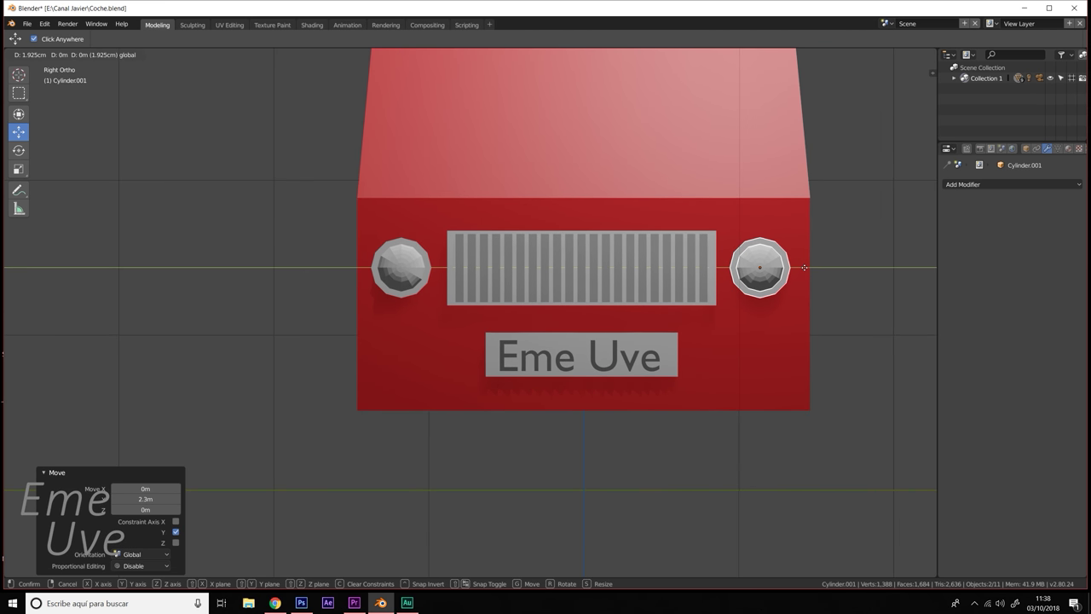
middle_drag(669, 340, 689, 348)
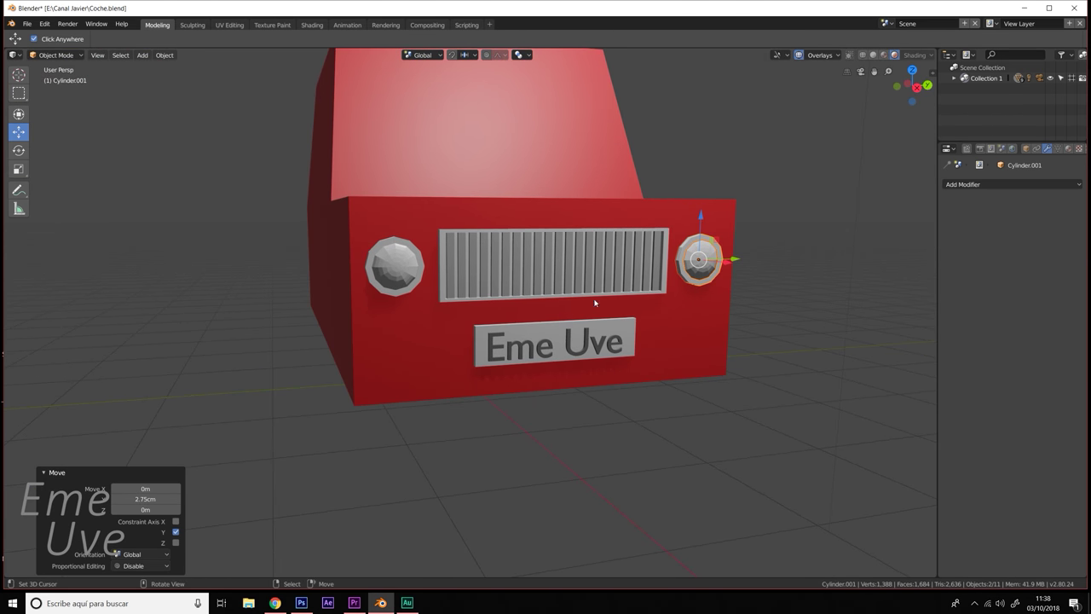
scroll(474, 304, up, 3)
mouse_move(475, 304)
middle_down()
mouse_move(656, 304)
mouse_move(488, 320)
mouse_move(601, 264)
middle_up()
scroll(542, 321, down, 2)
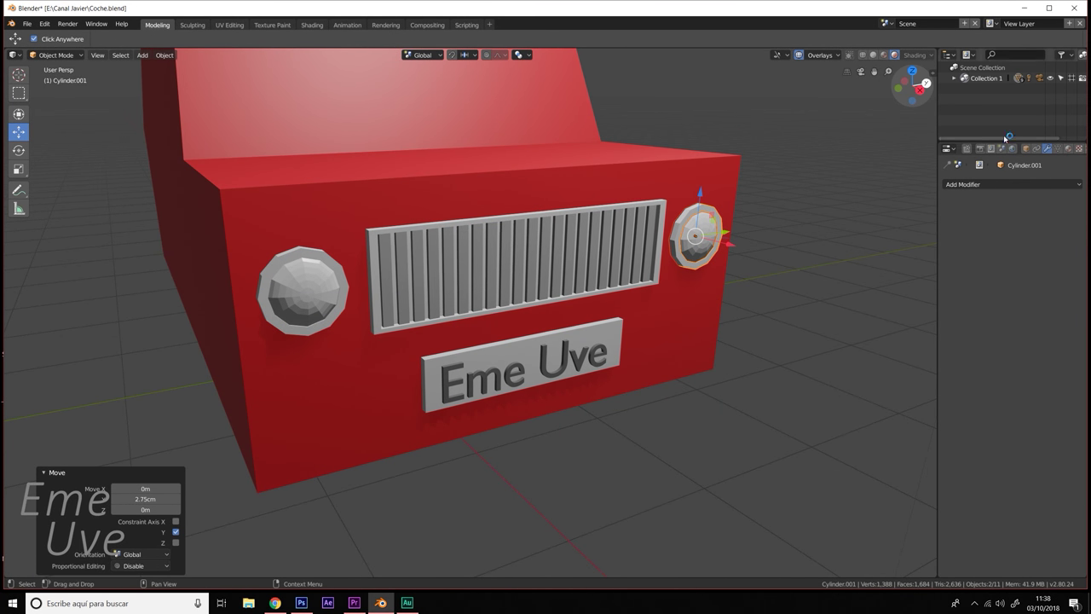
- Save the car file, set the render engine to Cycles, and zoom out to see car and camera
click(30, 25)
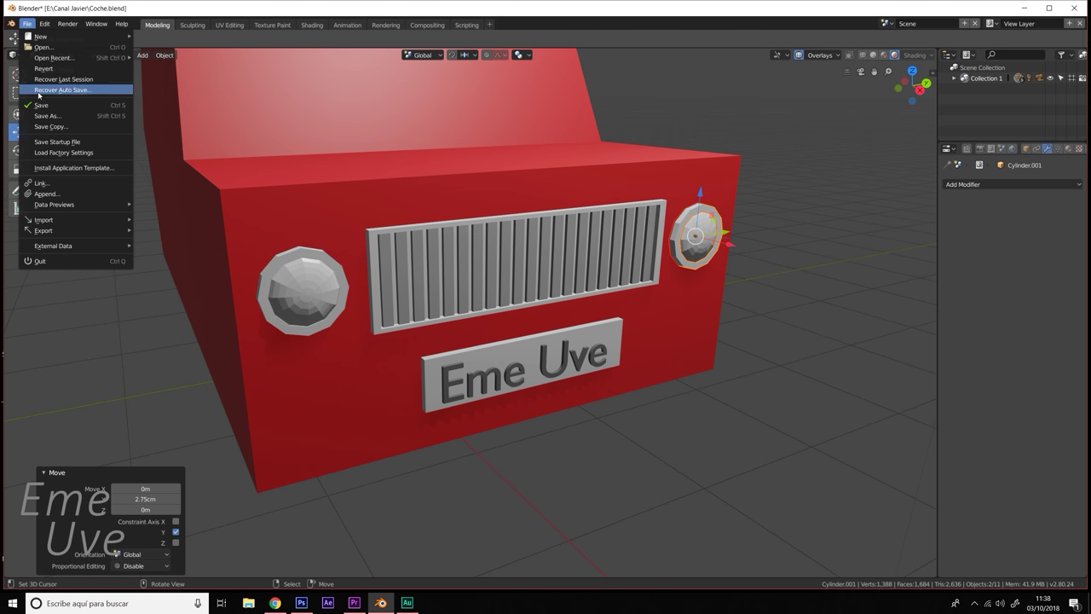
click(45, 105)
click(981, 148)
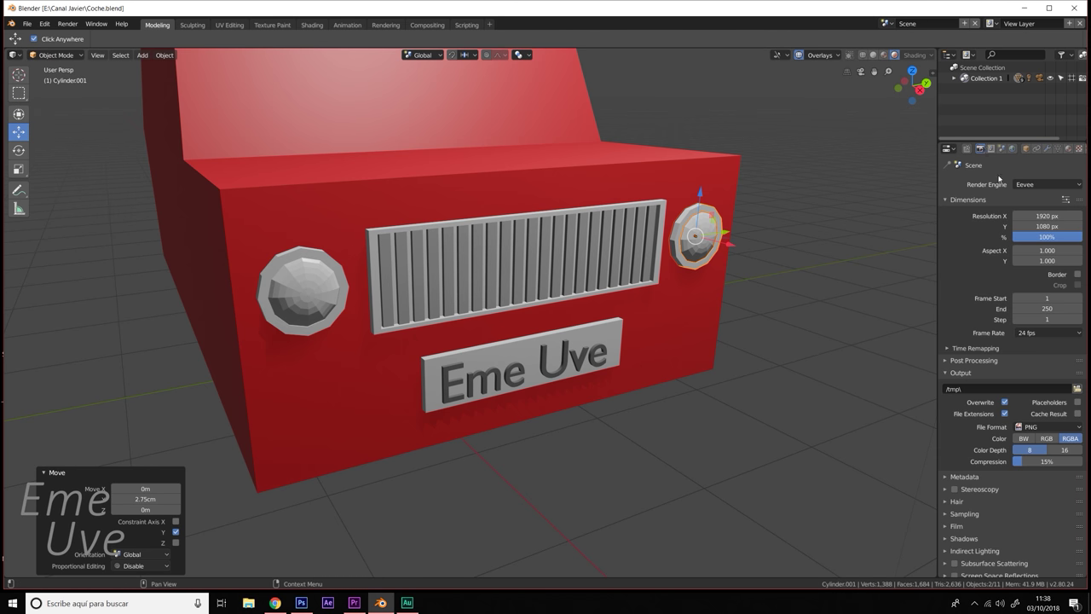
click(1069, 185)
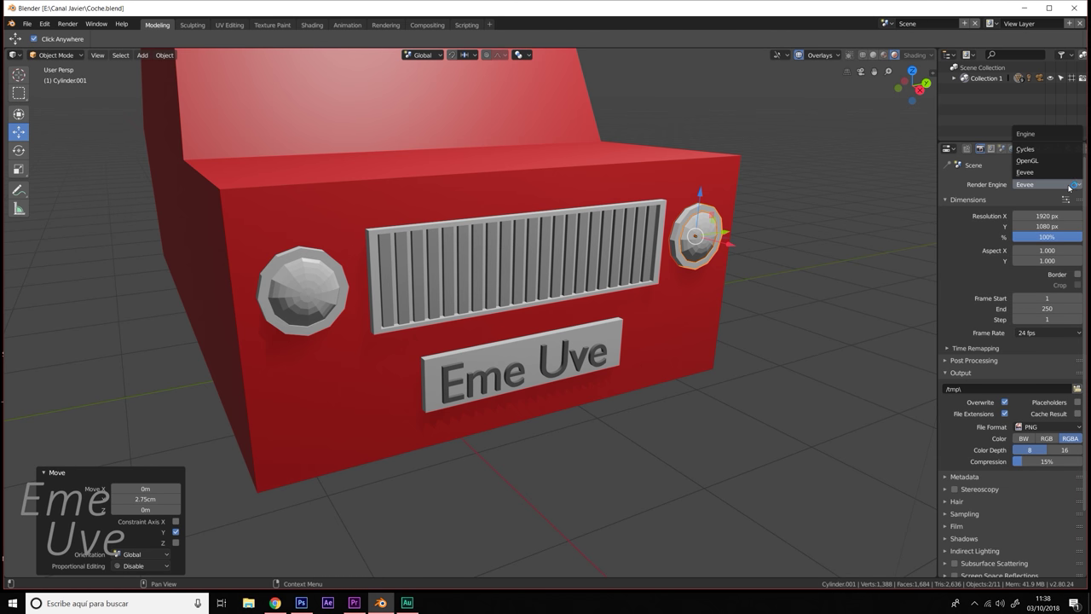
click(1025, 150)
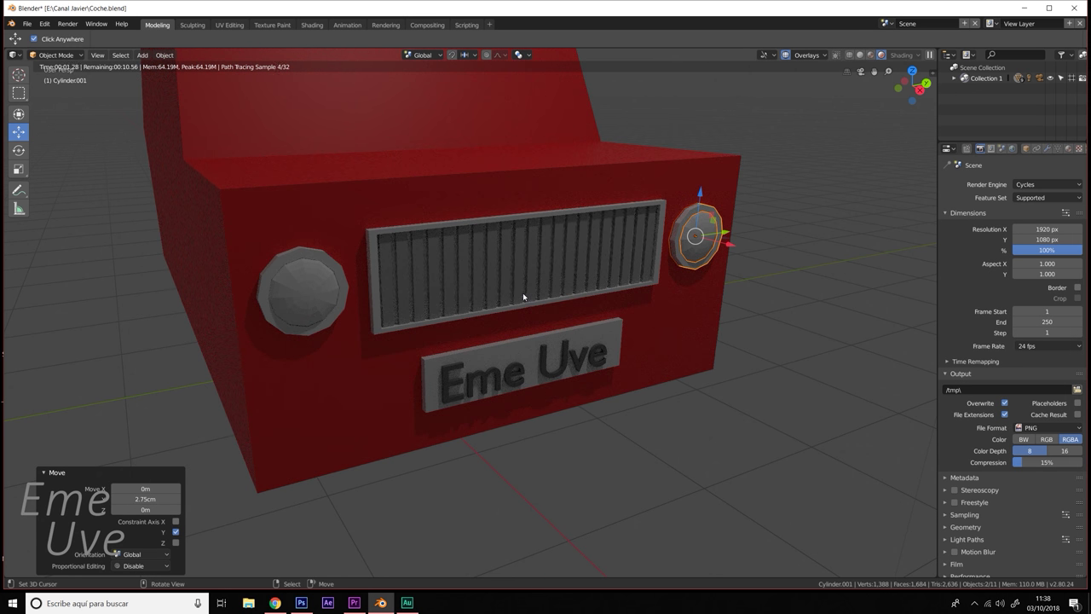
middle_drag(499, 320, 546, 311)
scroll(596, 290, down, 2)
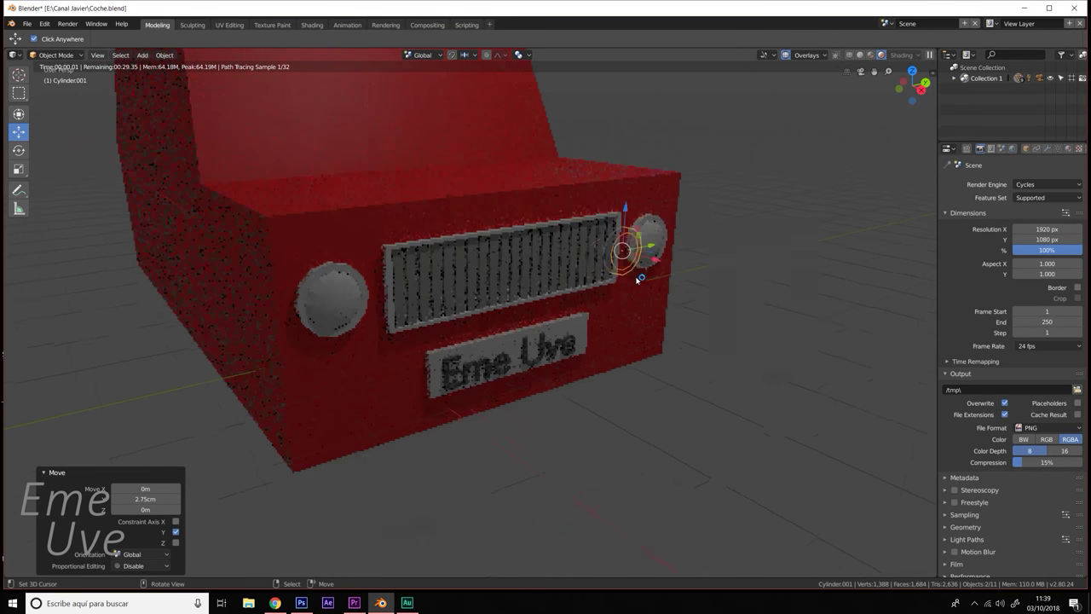
scroll(639, 277, down, 3)
scroll(638, 281, down, 2)
middle_drag(504, 301, 548, 253)
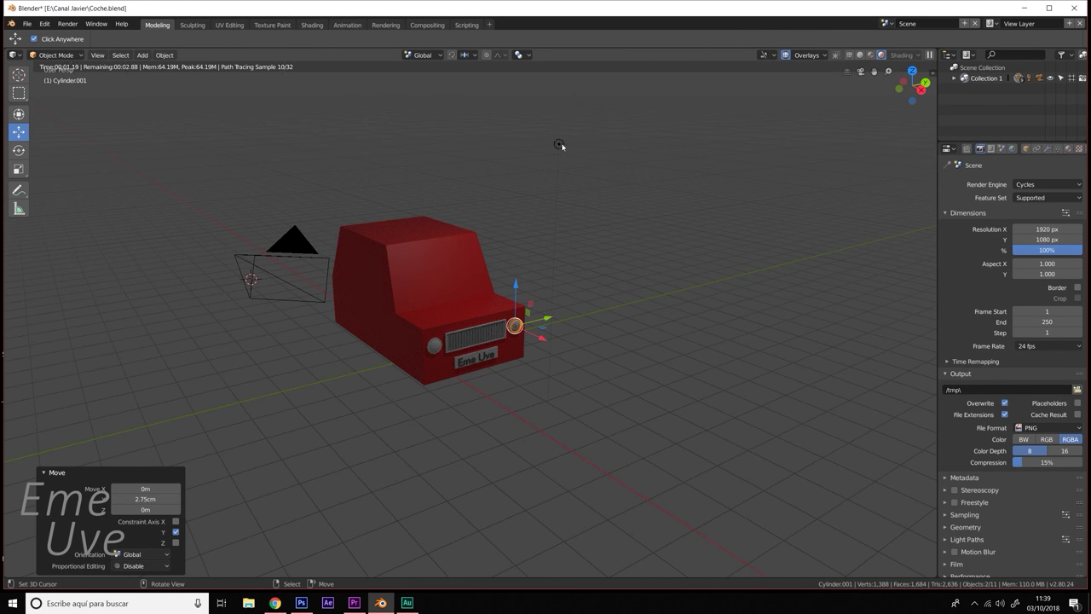
- Select the old lamp above the car, move it, then delete it
click(559, 144)
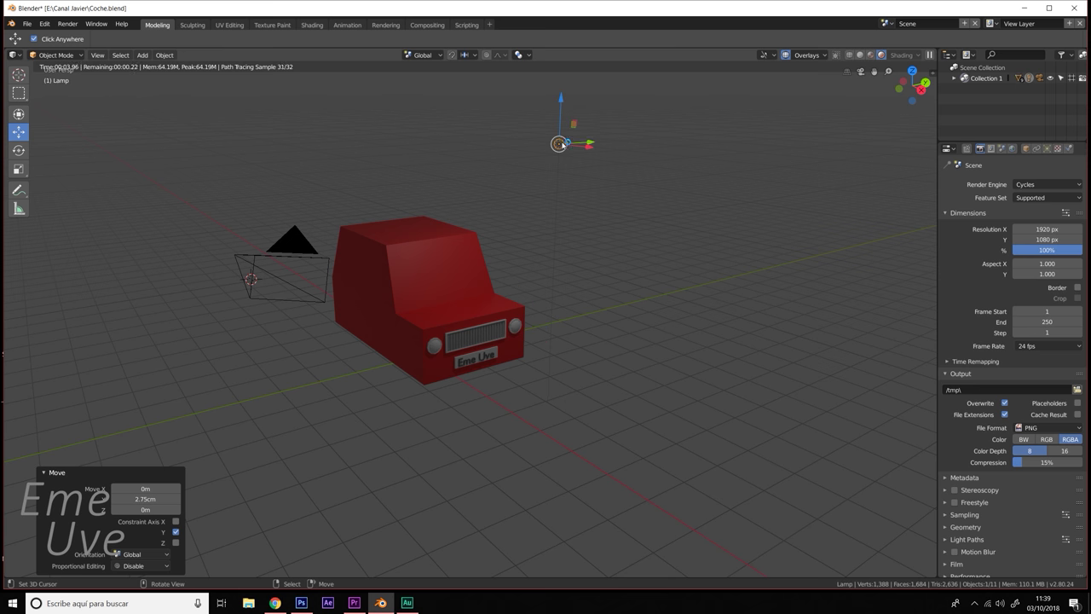
drag(557, 103, 565, 133)
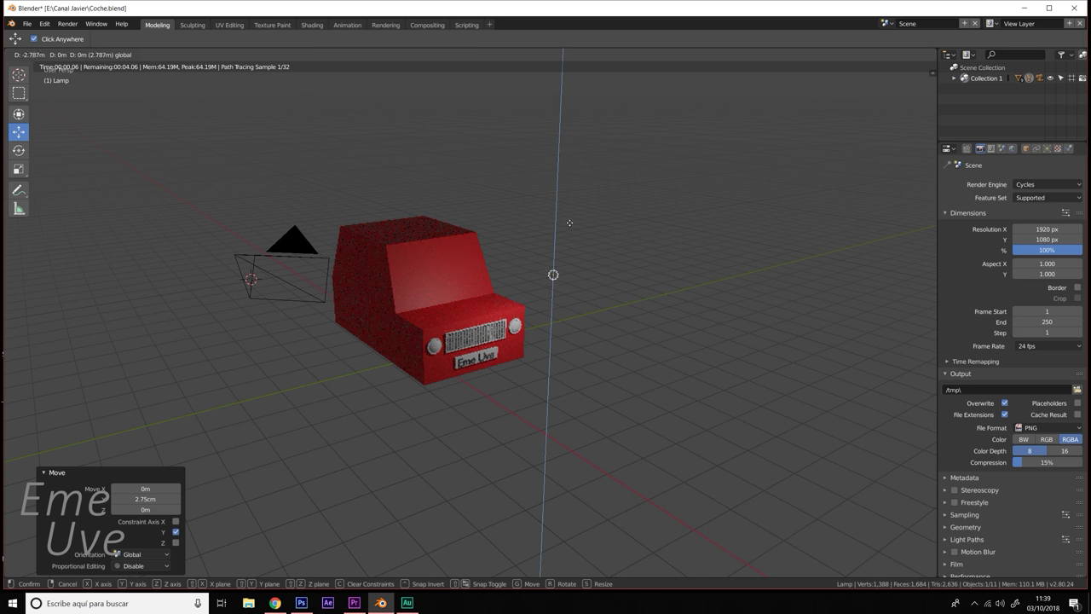
click(569, 224)
key(x)
click(560, 219)
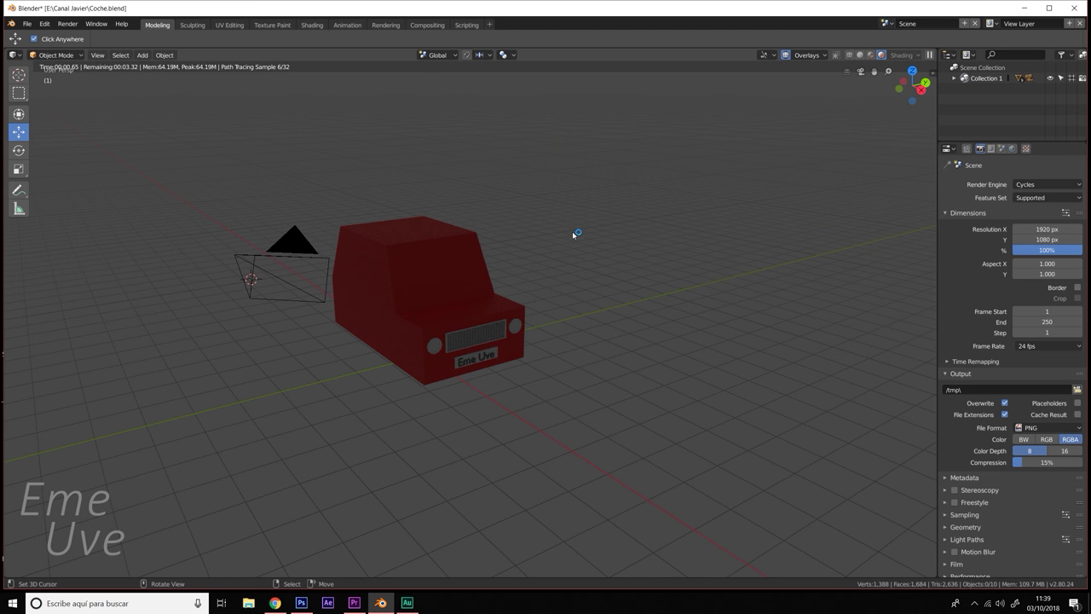
- Add a Sun light, move it 15.2 m along Y to the car's right, and start rotating it
key(shift+a)
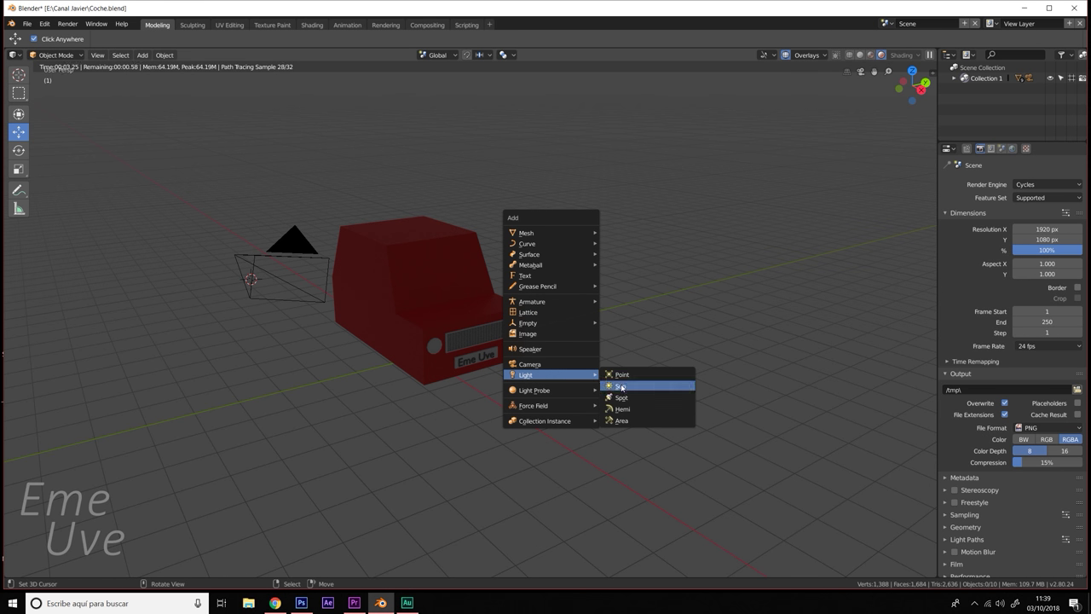
click(620, 385)
key(g)
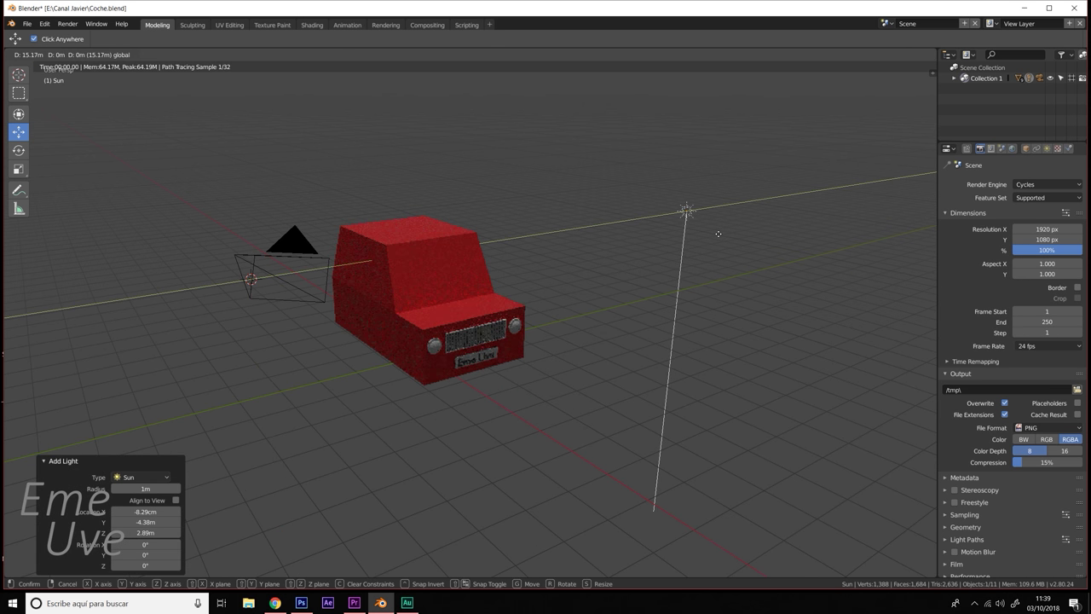
click(724, 235)
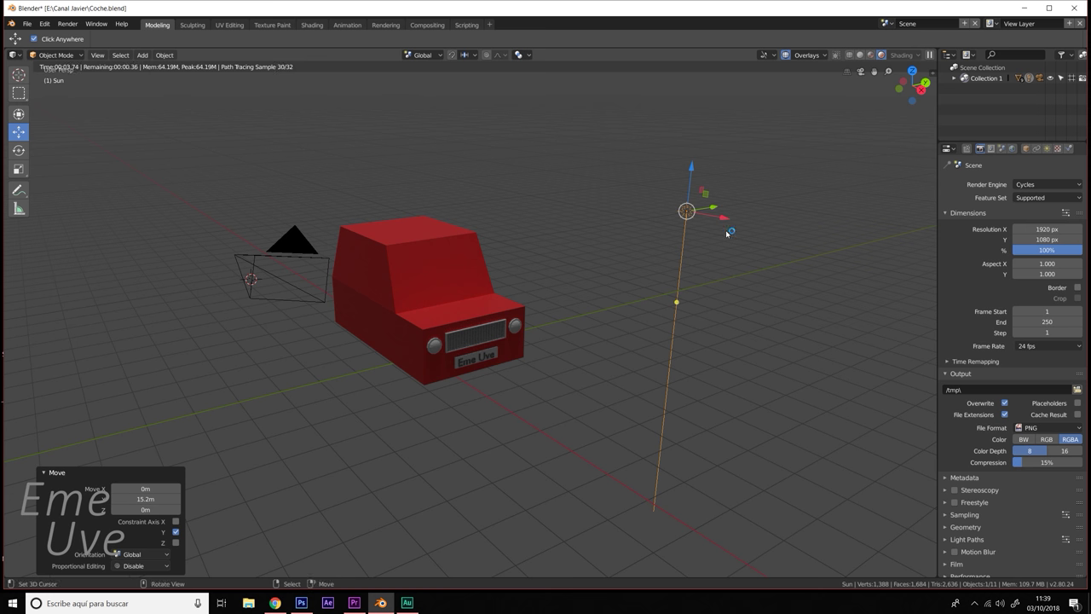
key(ctrl+grave)
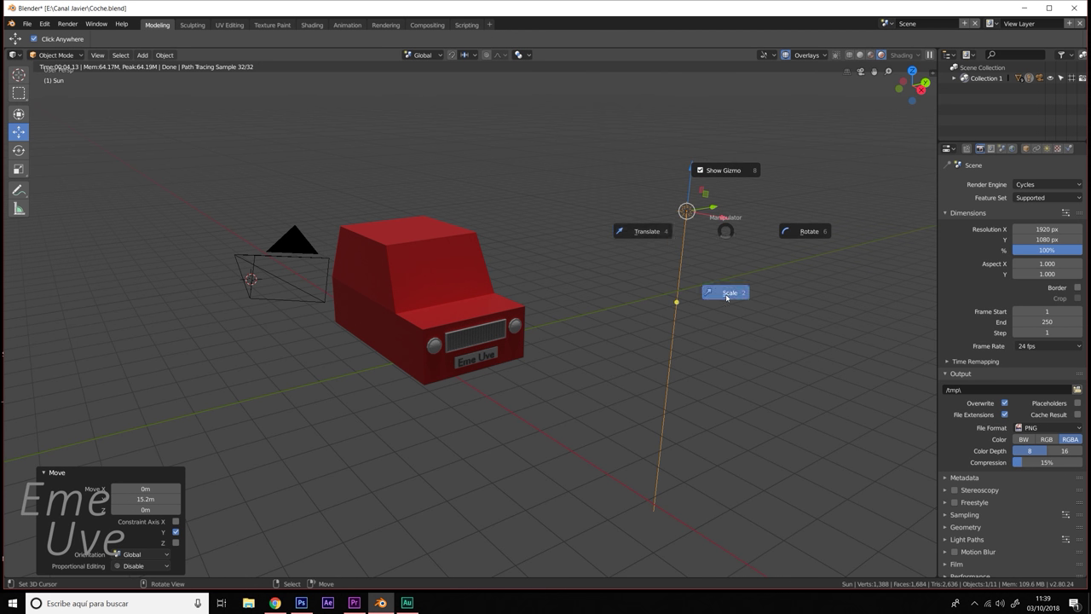
click(805, 230)
mouse_move(712, 191)
mouse_down()
mouse_move(682, 198)
mouse_move(669, 186)
mouse_up()
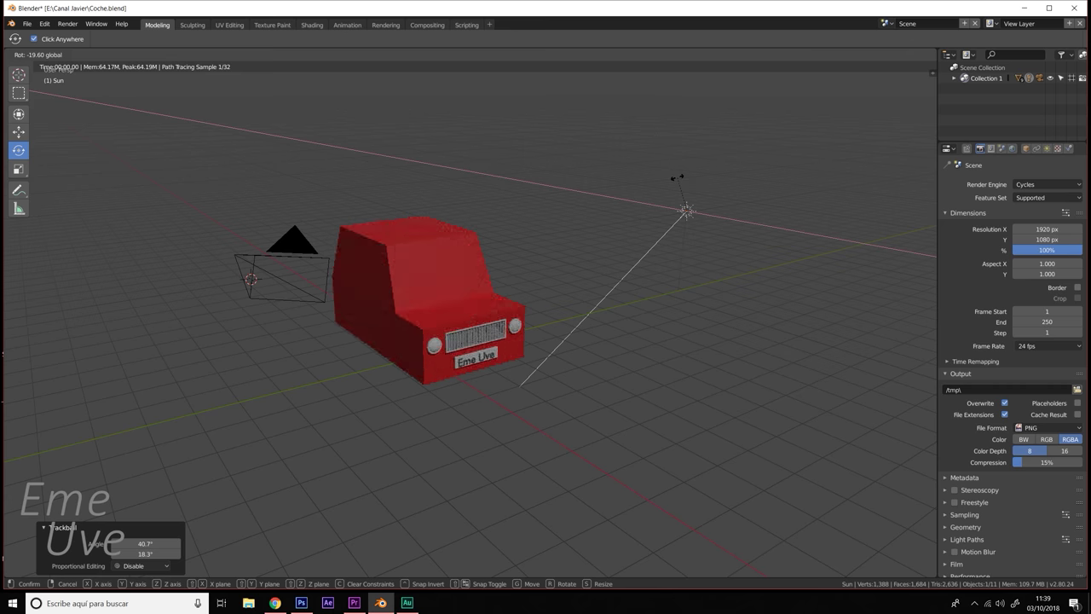
- Tilt the Sun −19.6° around X and frame the lit car front in the rendered preview
click(539, 315)
middle_drag(541, 317, 534, 312)
scroll(532, 310, up, 1)
scroll(528, 305, up, 3)
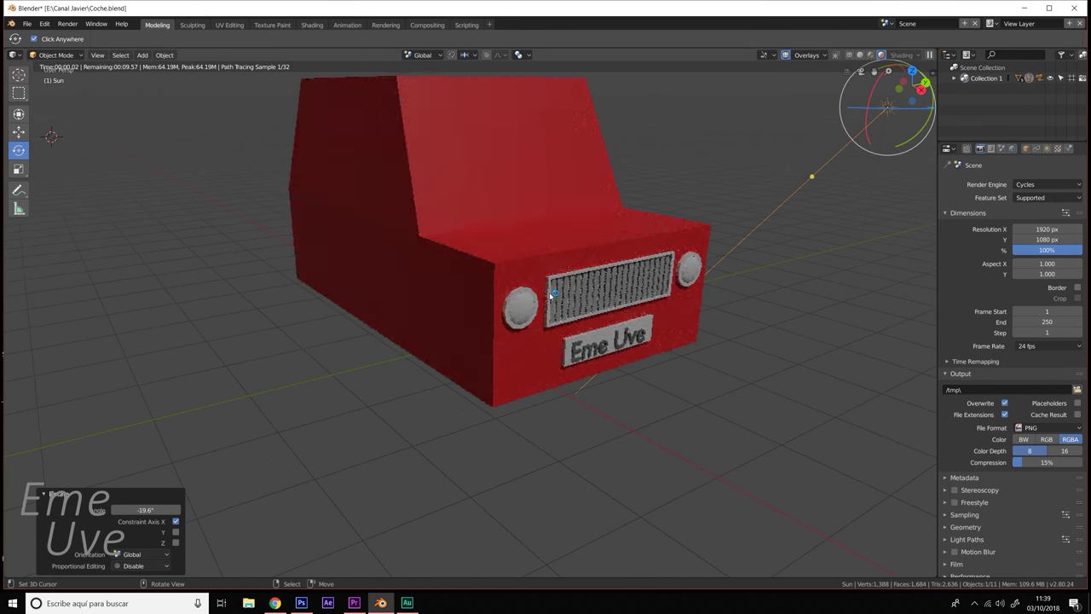
scroll(521, 299, up, 2)
scroll(517, 294, down, 1)
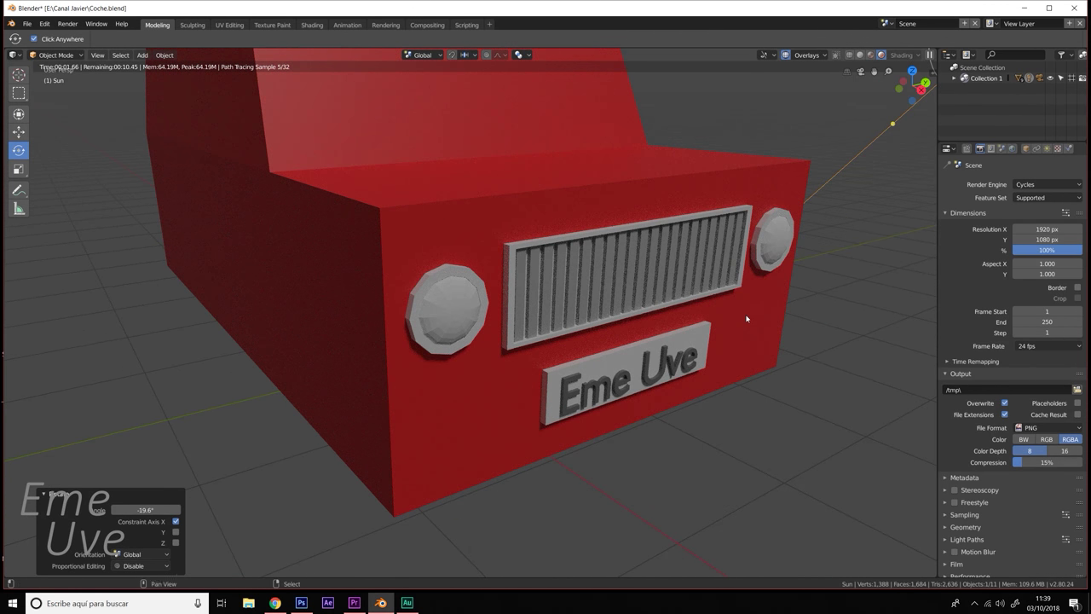
middle_drag(742, 317, 682, 331)
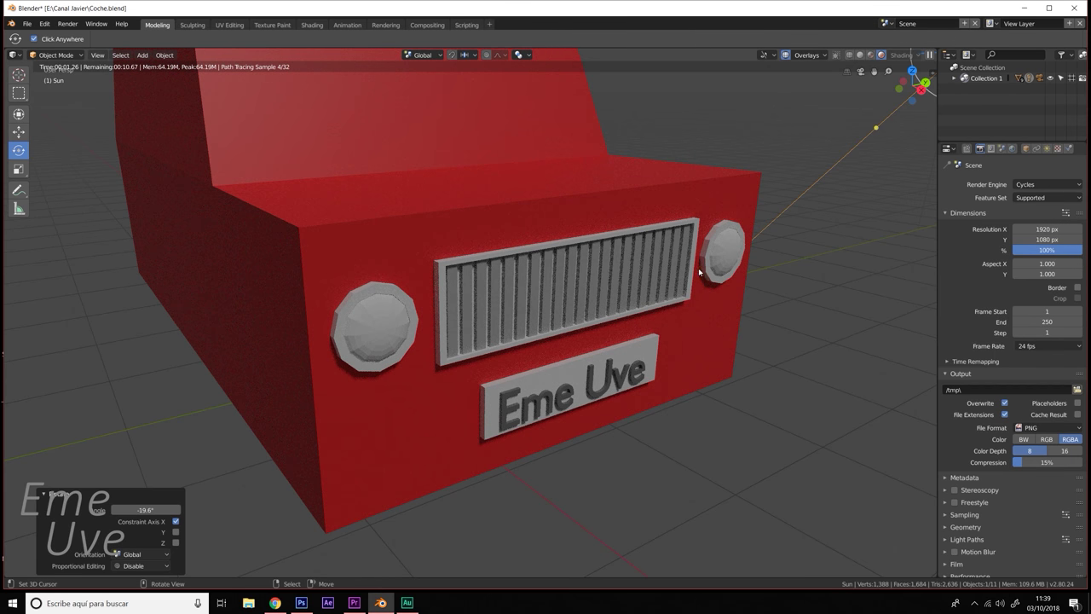
mouse_move(698, 271)
middle_down()
mouse_move(694, 297)
mouse_move(635, 325)
middle_up()
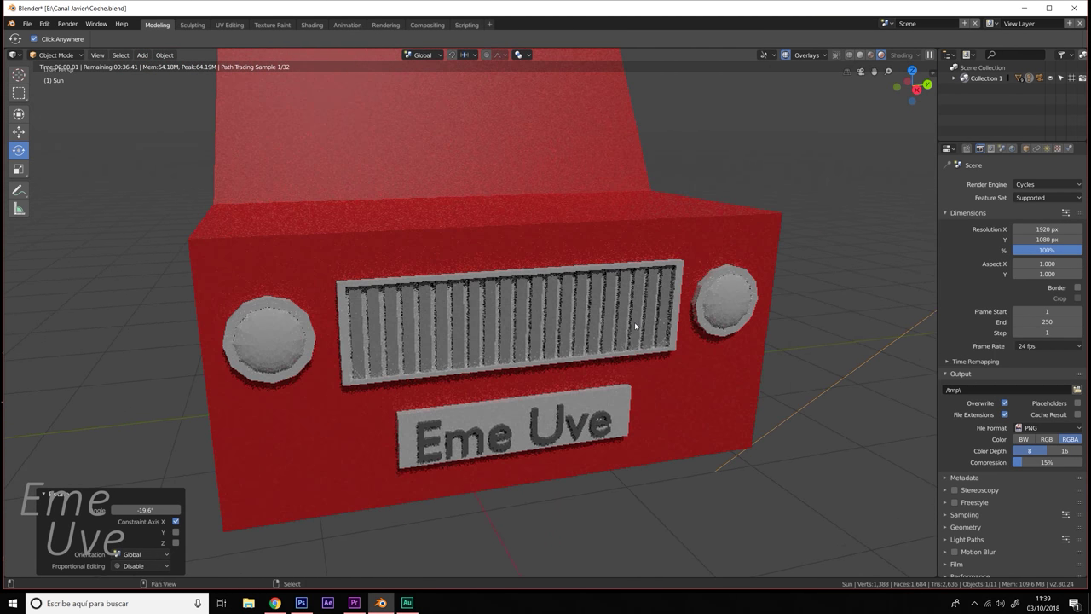
- Compare Solid, Material Preview and Rendered shading while orbiting the car
click(867, 56)
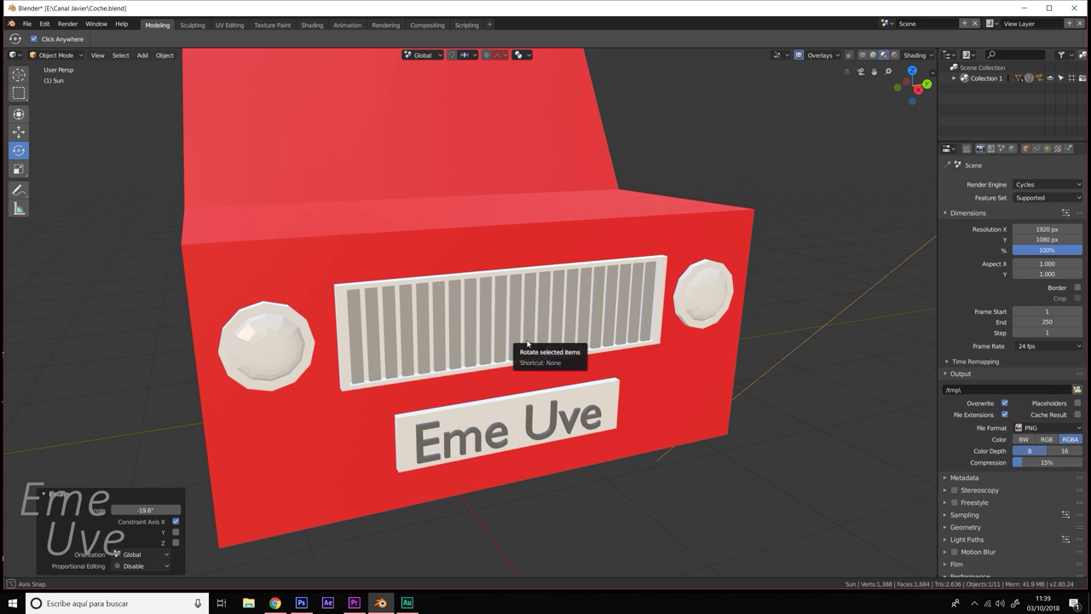
mouse_move(910, 85)
mouse_down()
mouse_move(607, 302)
mouse_move(511, 340)
mouse_up()
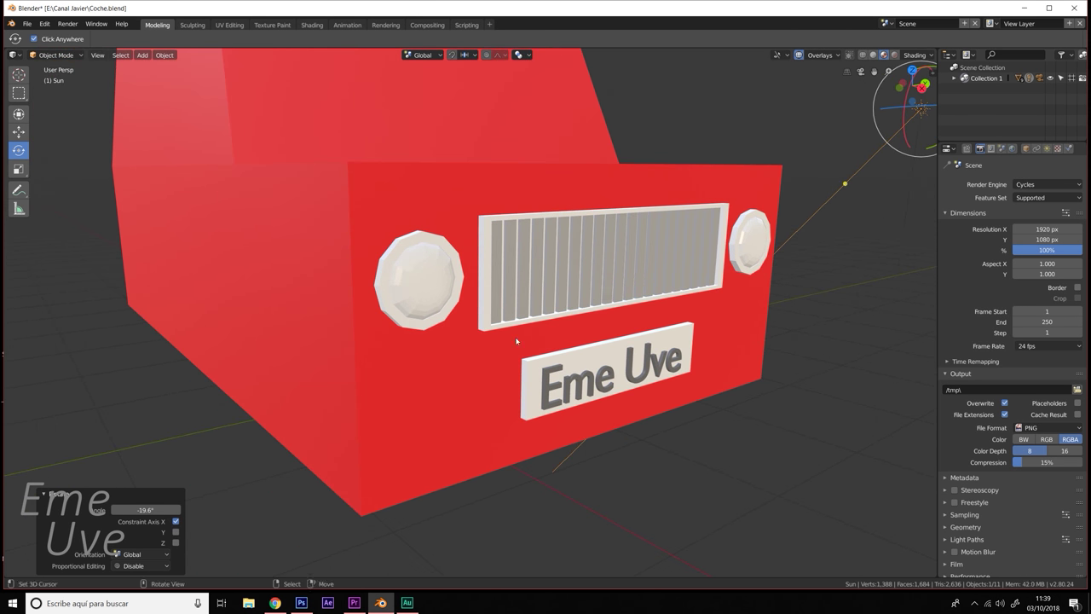
middle_drag(511, 341, 874, 101)
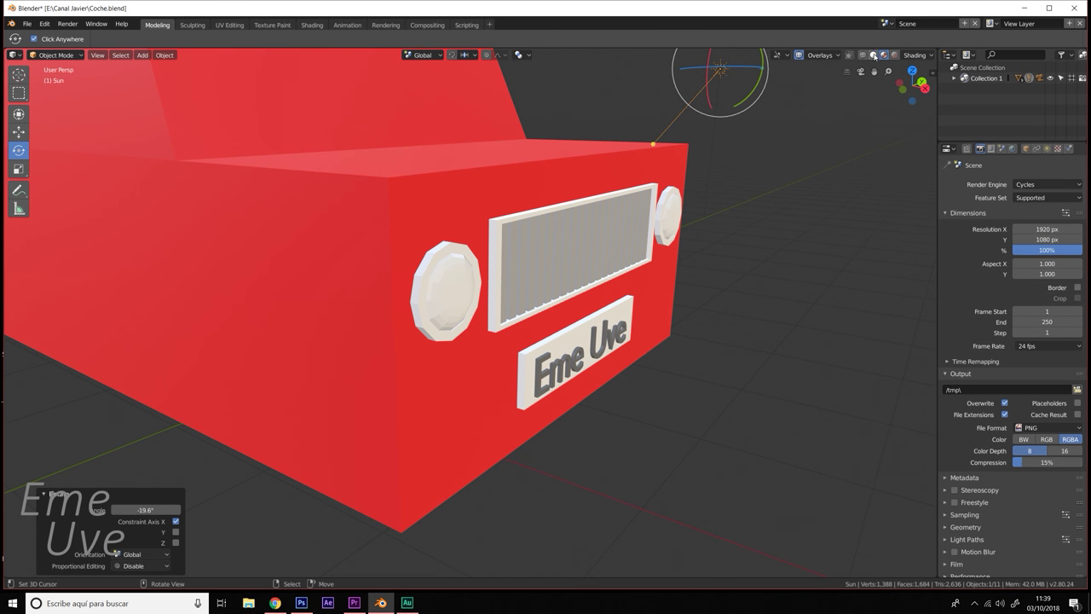
click(873, 55)
click(884, 55)
middle_drag(545, 297, 620, 270)
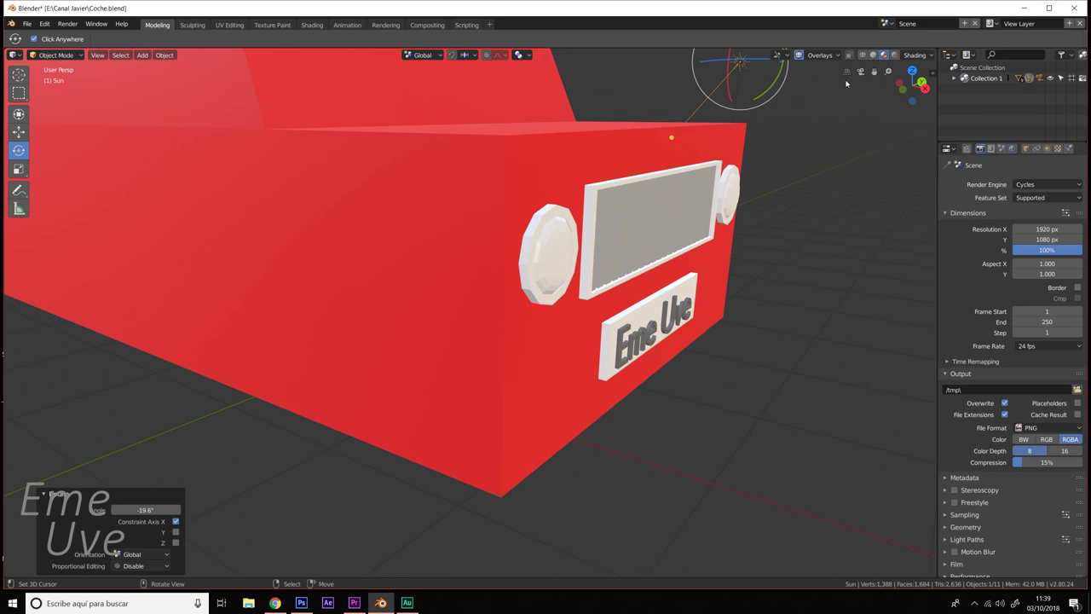
middle_drag(789, 180, 844, 128)
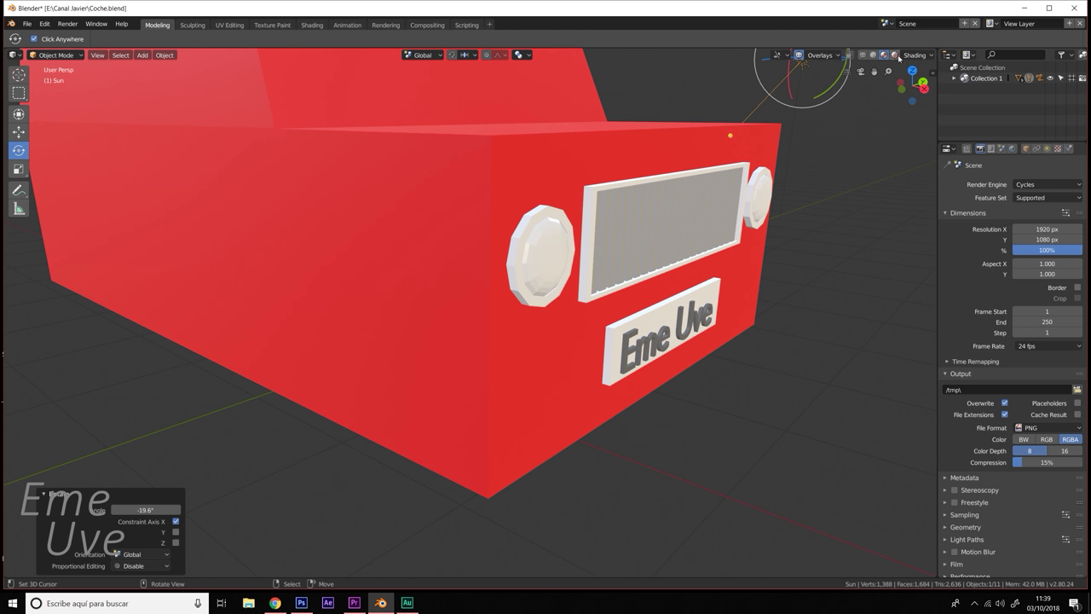
click(894, 55)
click(1046, 184)
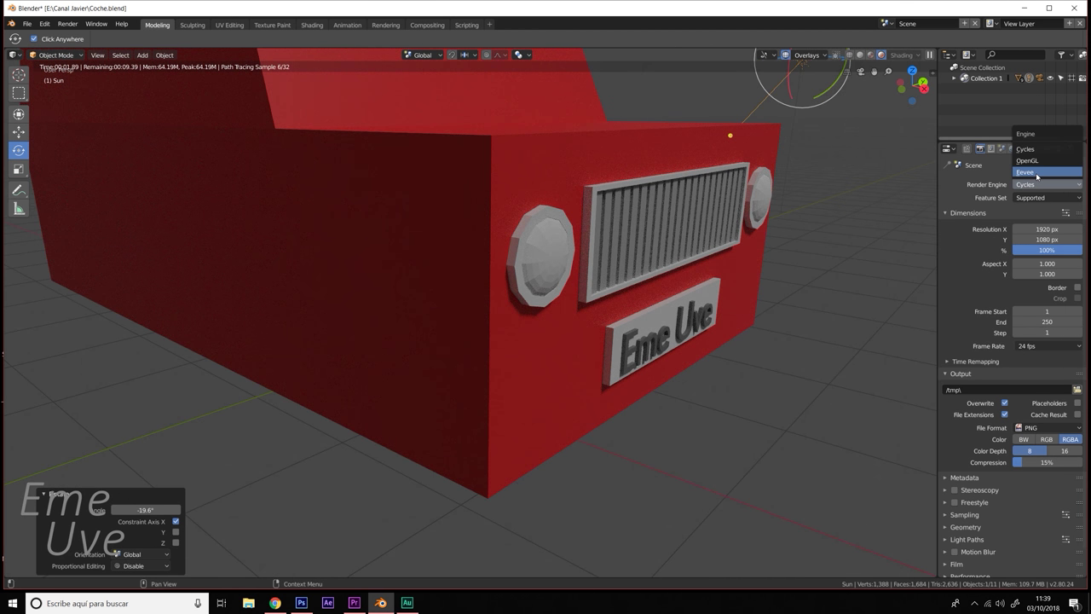
- Set the render engine back to Eevee, reframe the car, and bring up the Shift+A Add menu
click(1033, 139)
mouse_move(682, 255)
middle_down()
mouse_move(504, 307)
mouse_move(575, 316)
middle_up()
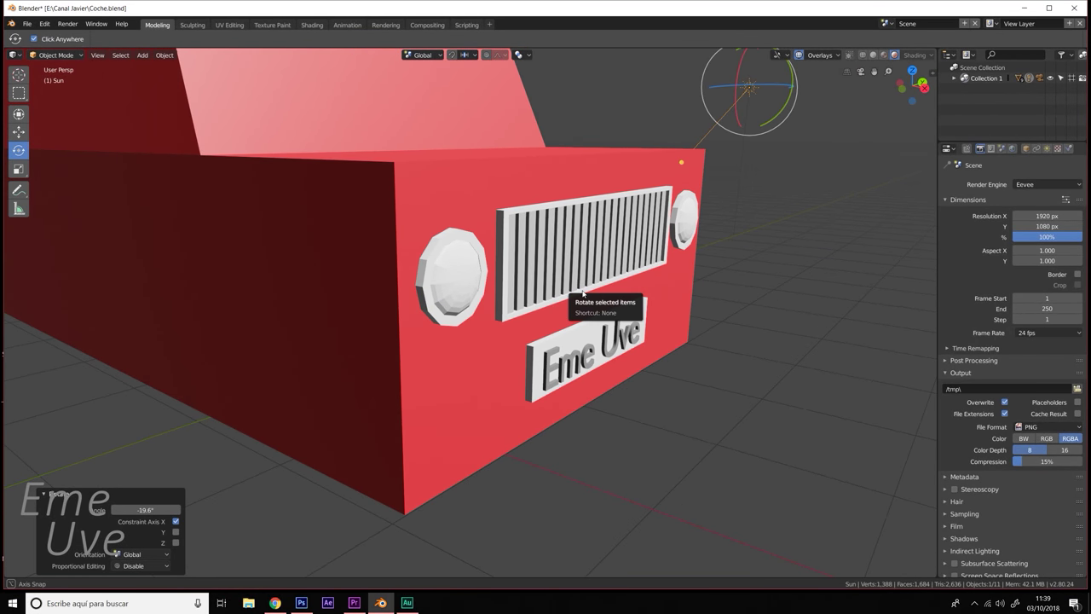
scroll(575, 315, down, 3)
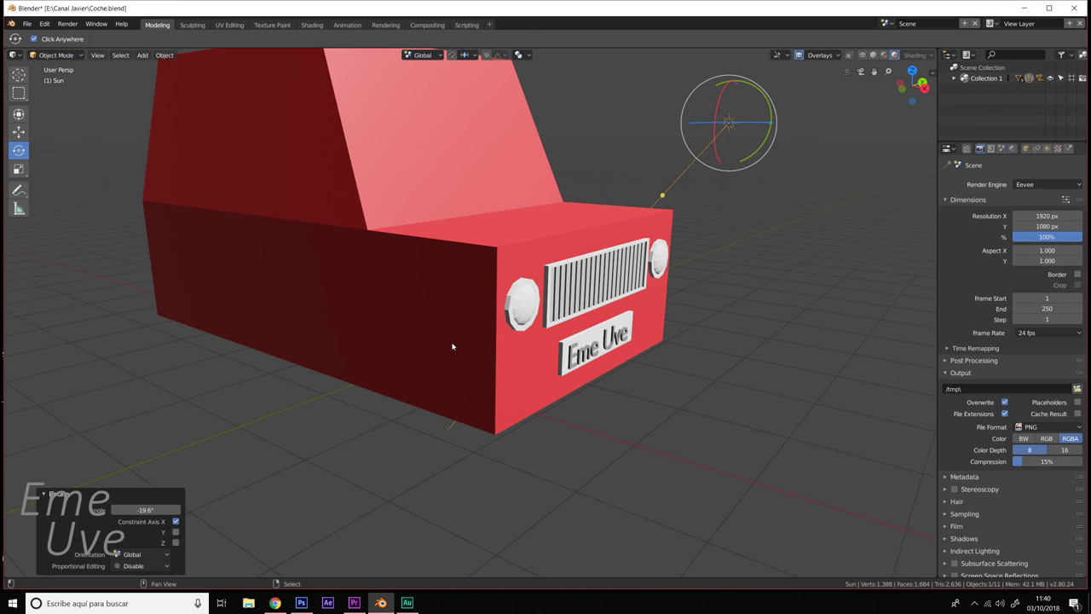
mouse_move(452, 343)
shift+middle_down()
mouse_move(479, 343)
mouse_move(477, 400)
mouse_move(509, 314)
shift+middle_up()
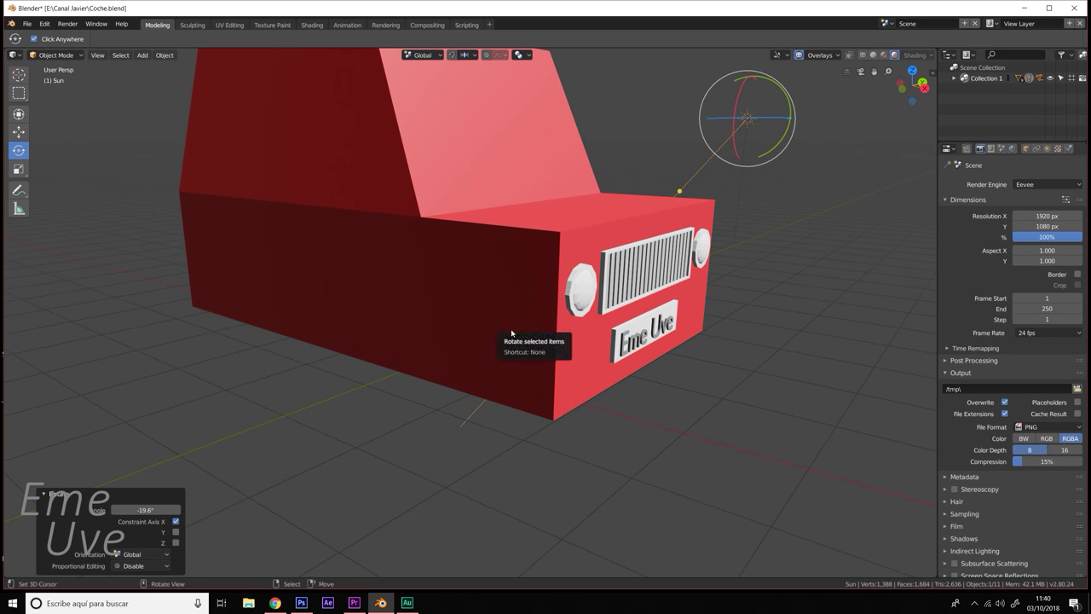
middle_drag(511, 333, 527, 336)
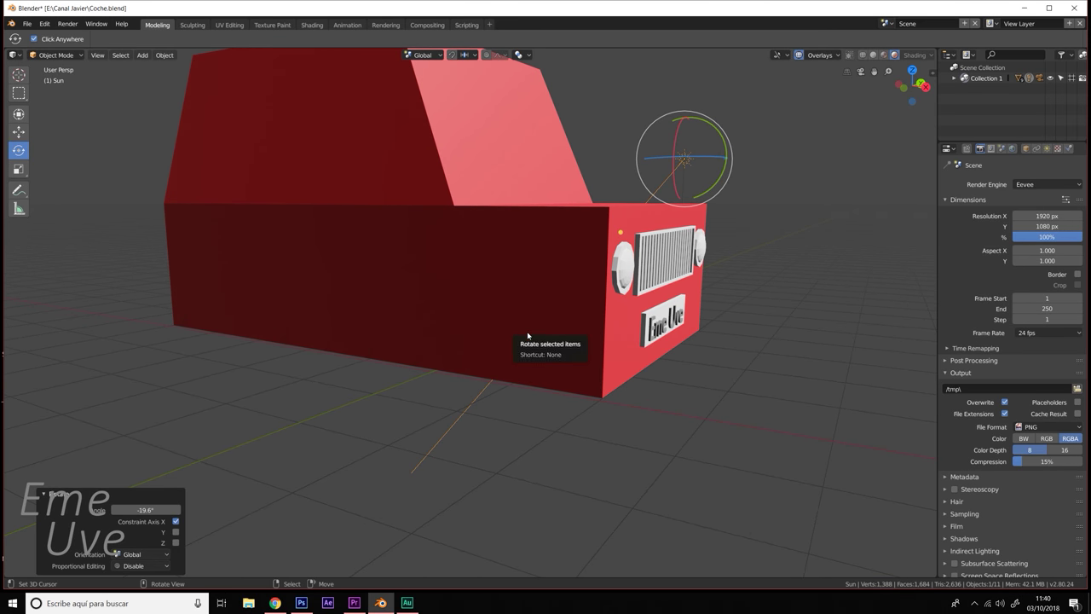
key(shift+a)
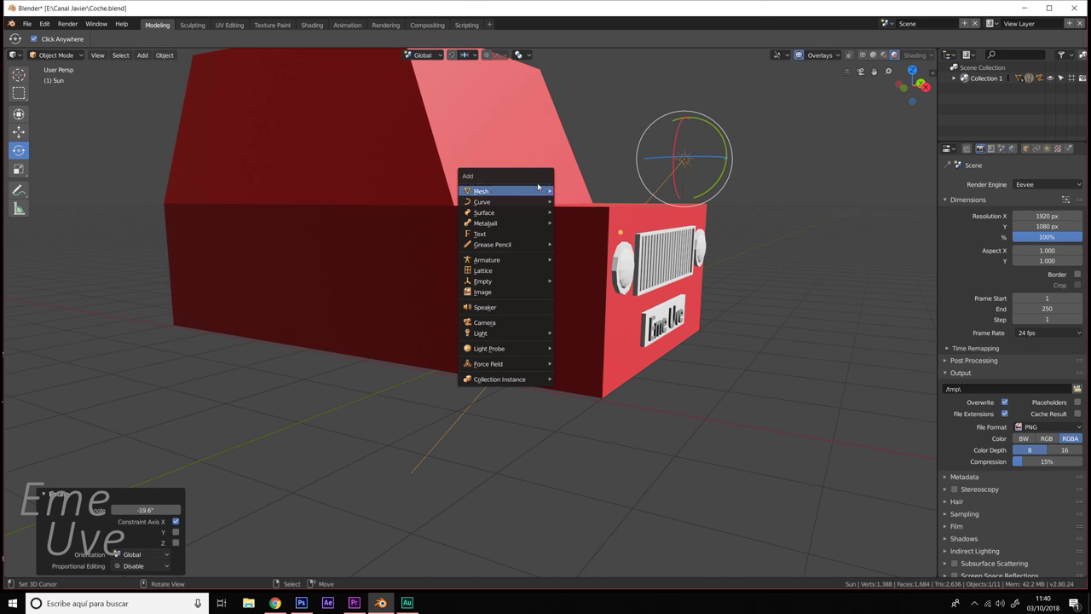
mouse_move(506, 191)
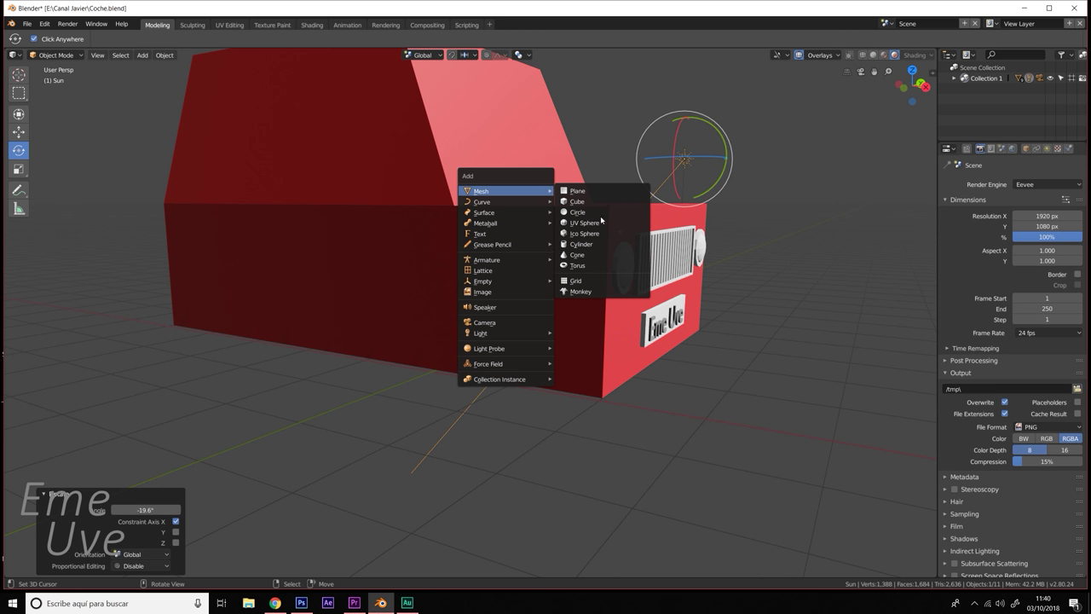
- Add a cylinder and flatten it along its height
click(594, 245)
key(KP_Decimal)
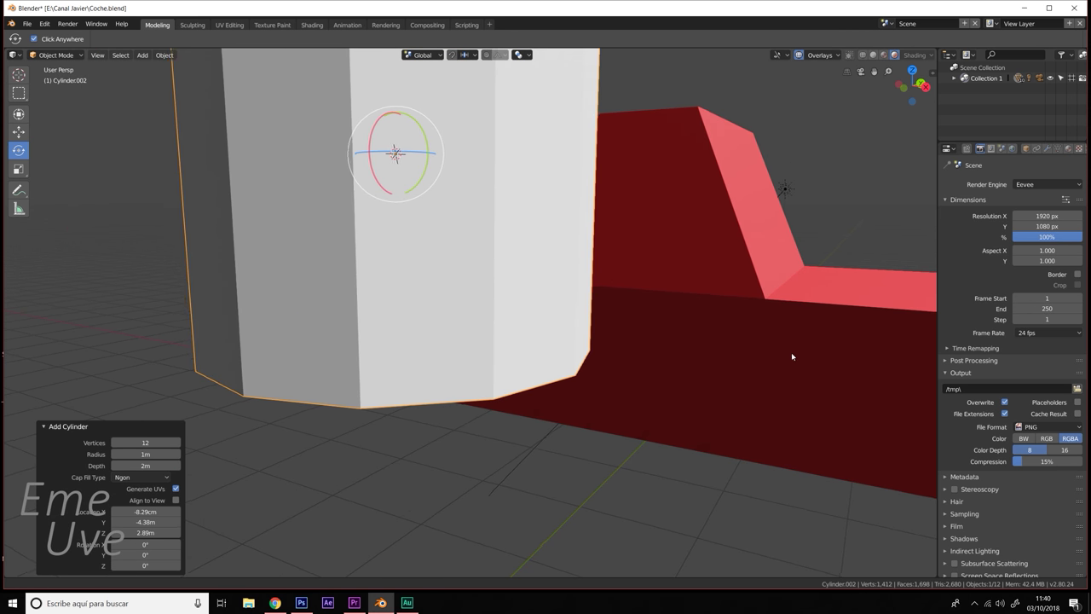
scroll(619, 326, down, 5)
middle_drag(605, 324, 586, 360)
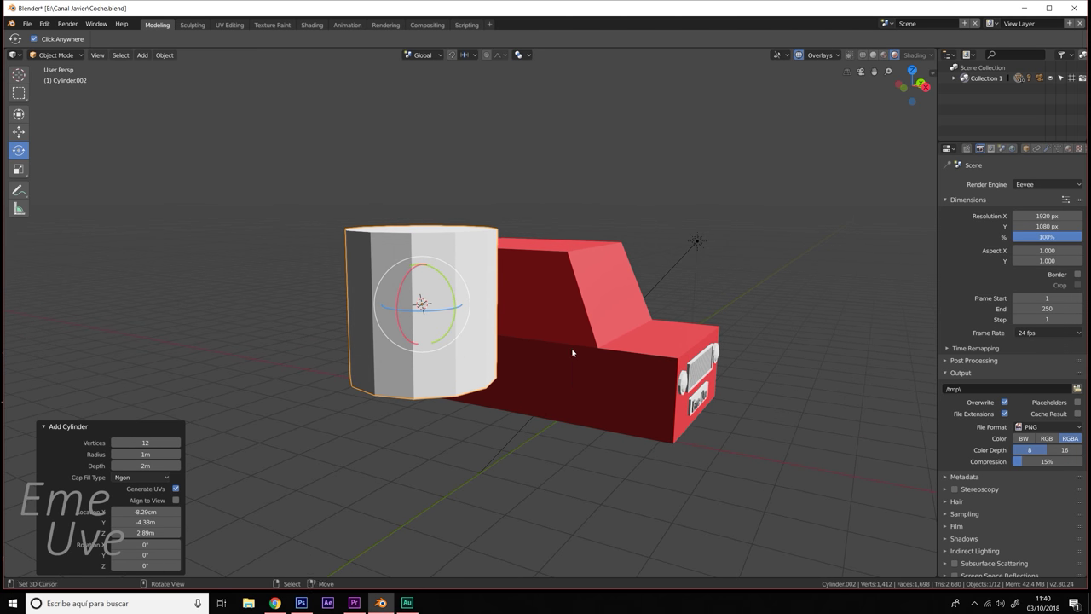
key(ctrl+grave)
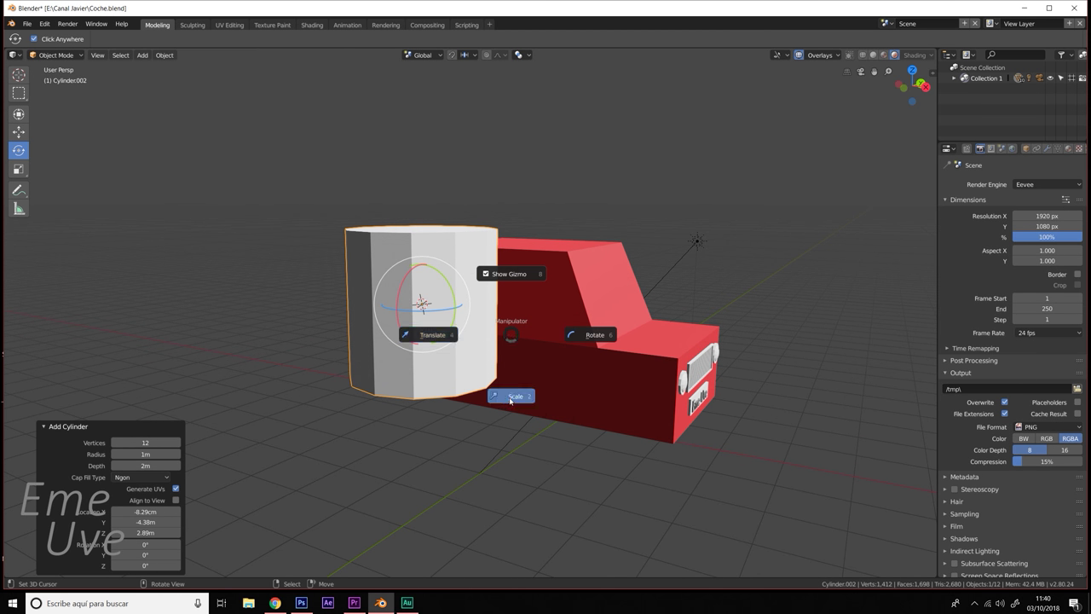
click(510, 398)
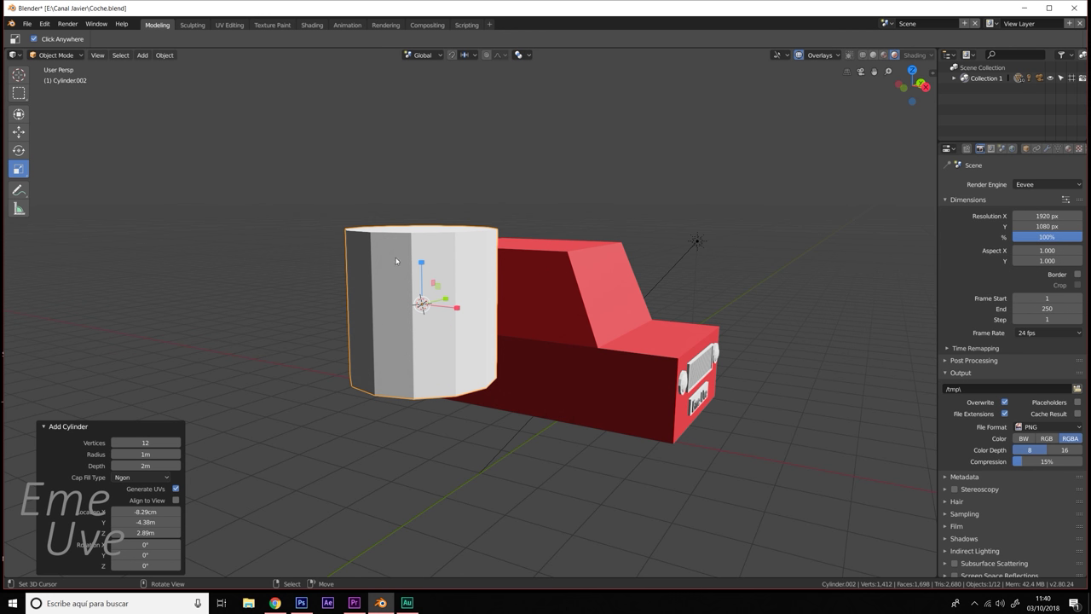
drag(423, 257, 421, 297)
middle_drag(421, 297, 478, 343)
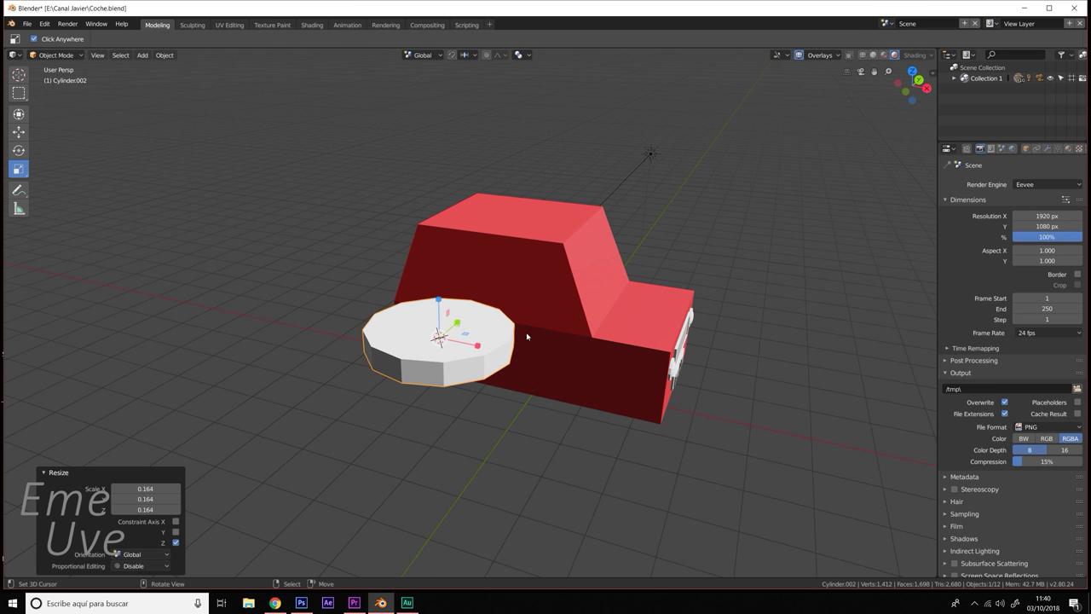
- Stand the cylinder upright with RX90, slide it 2.1 m along X and lower it
text(rx9)
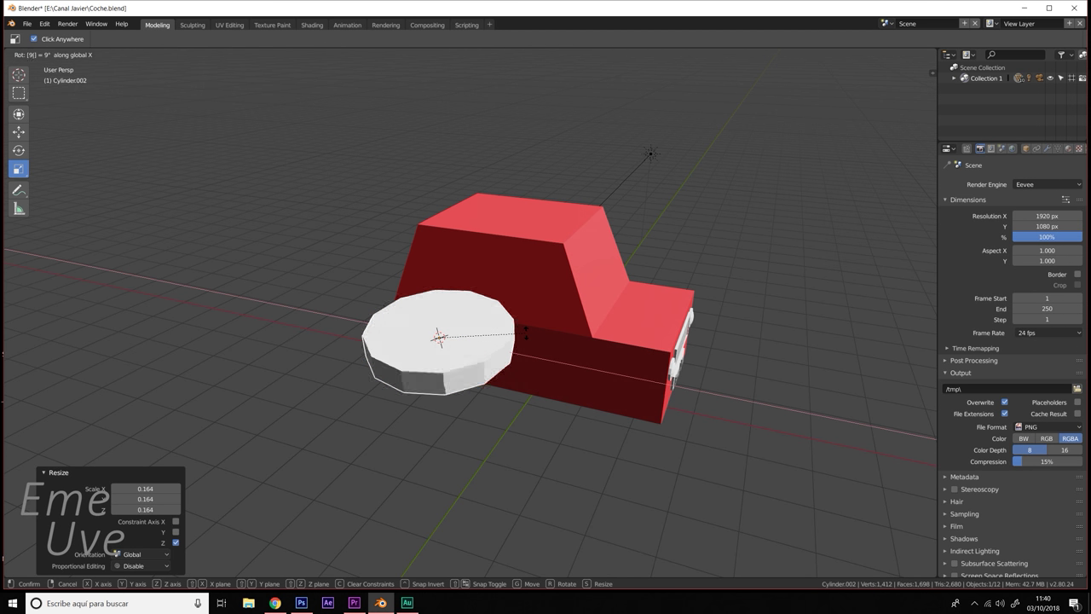
text(0)
key(Return)
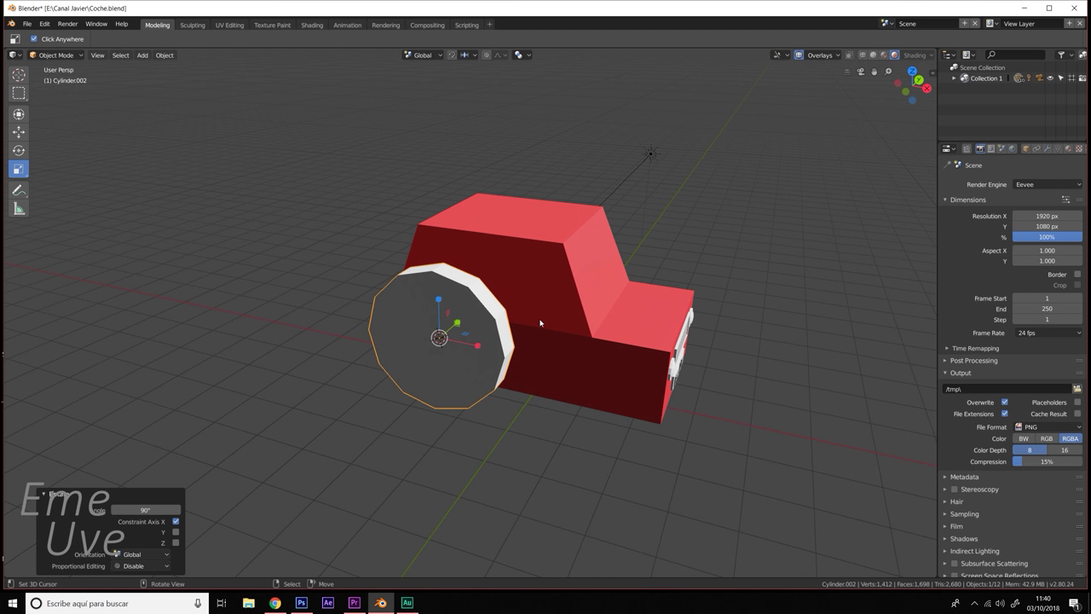
shift+middle_drag(539, 375, 480, 266)
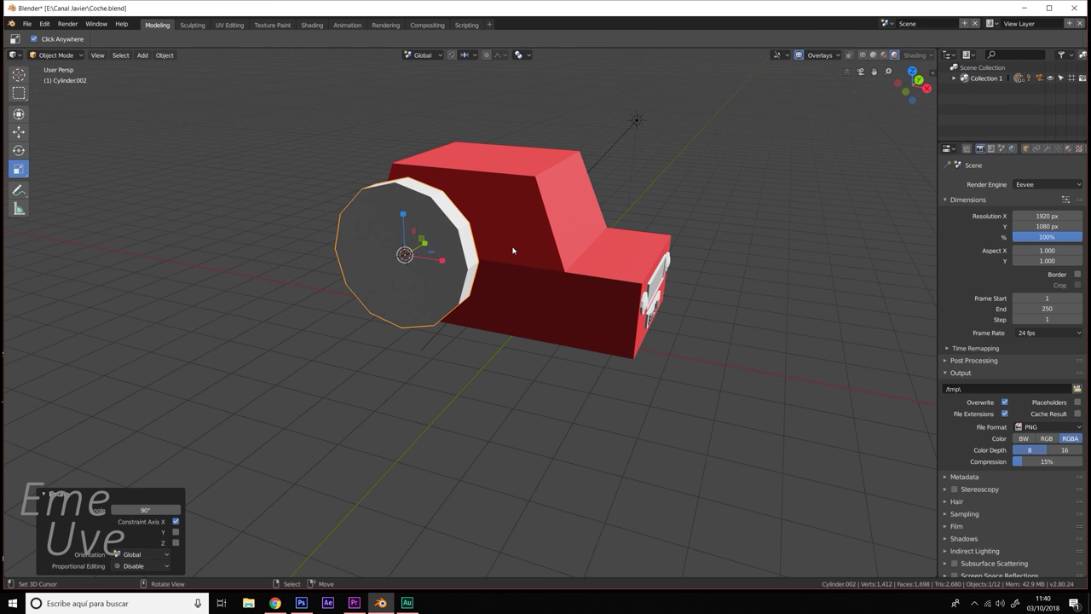
key(shift+space)
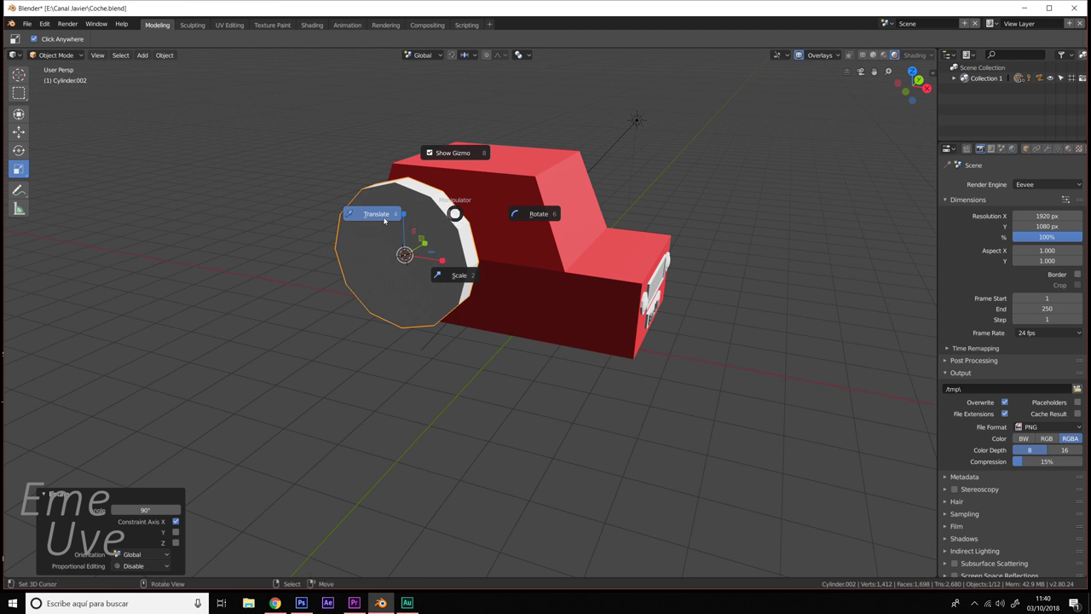
drag(435, 266, 586, 289)
key(g)
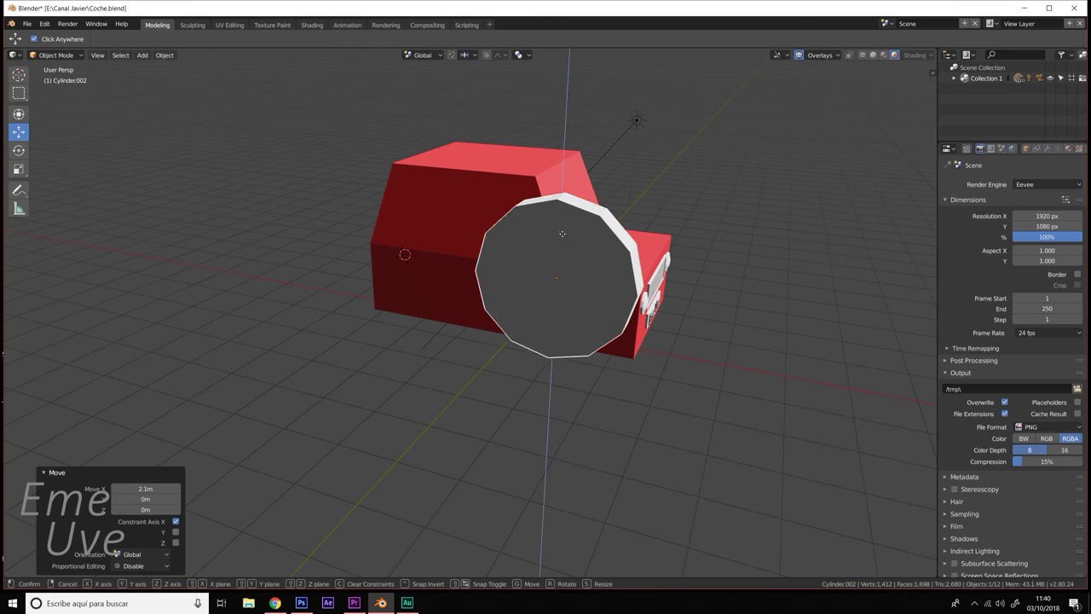
key(z)
click(704, 356)
- Shrink the wheel to 0.569 and move it along Y beside the car's front
key(s)
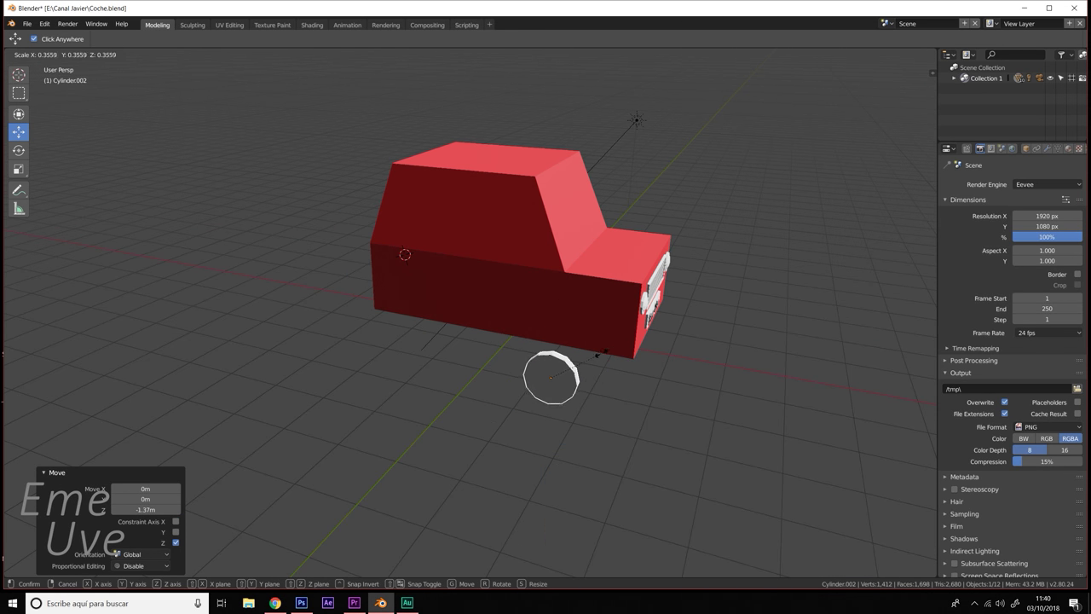
click(692, 378)
mouse_move(692, 379)
middle_down()
mouse_move(645, 362)
mouse_move(651, 334)
mouse_move(635, 334)
middle_up()
key(g)
key(y)
click(634, 341)
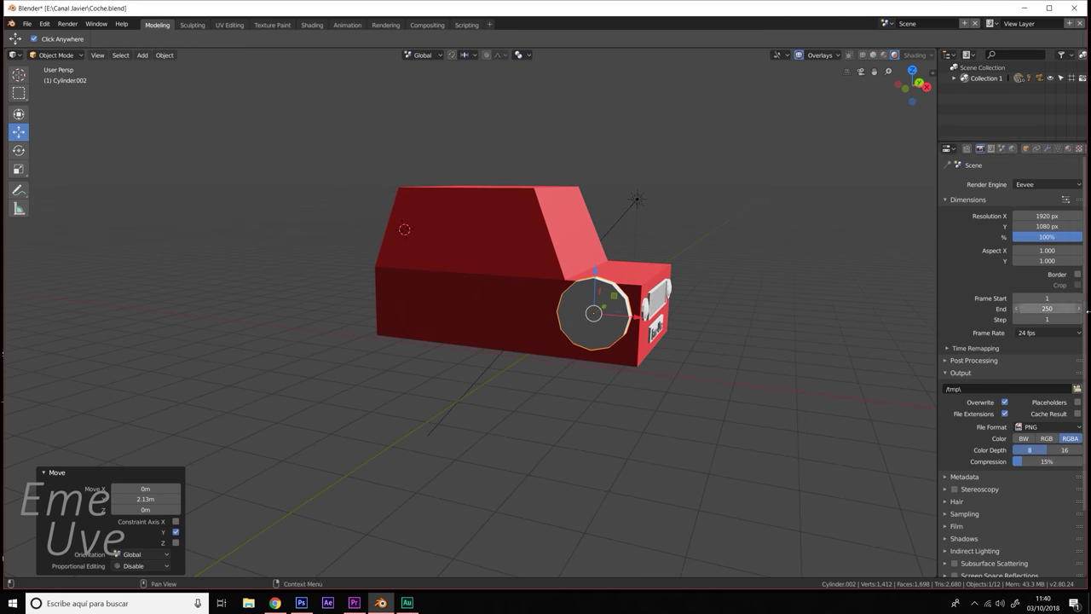
- Give the wheel a new material, Material.003, with a dark grey base colour
click(1068, 148)
click(1051, 219)
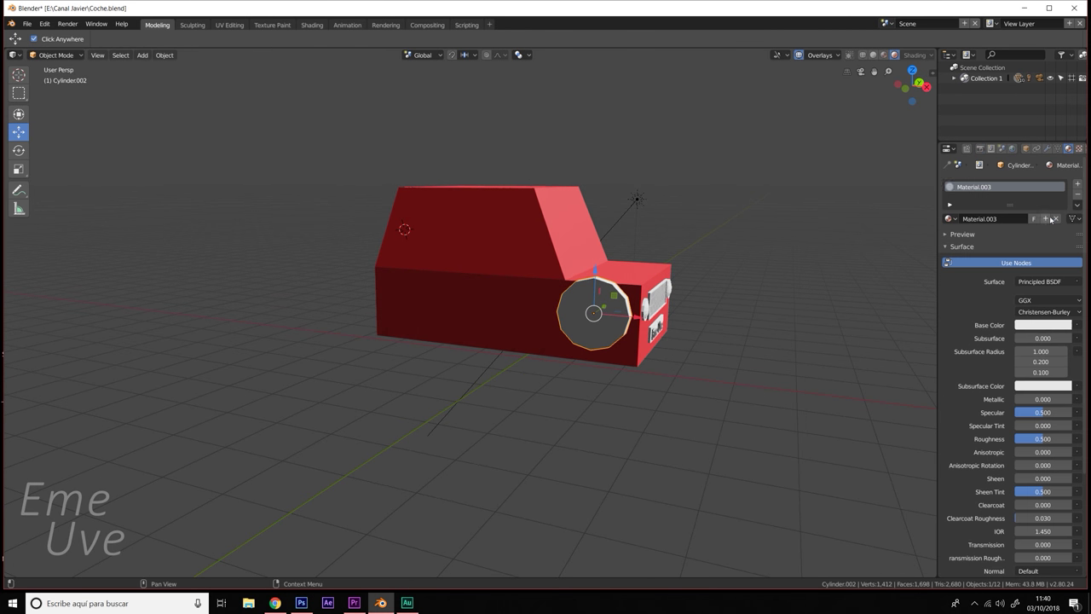
click(1043, 324)
mouse_move(1063, 179)
mouse_down()
mouse_move(1063, 224)
mouse_move(1062, 211)
mouse_up()
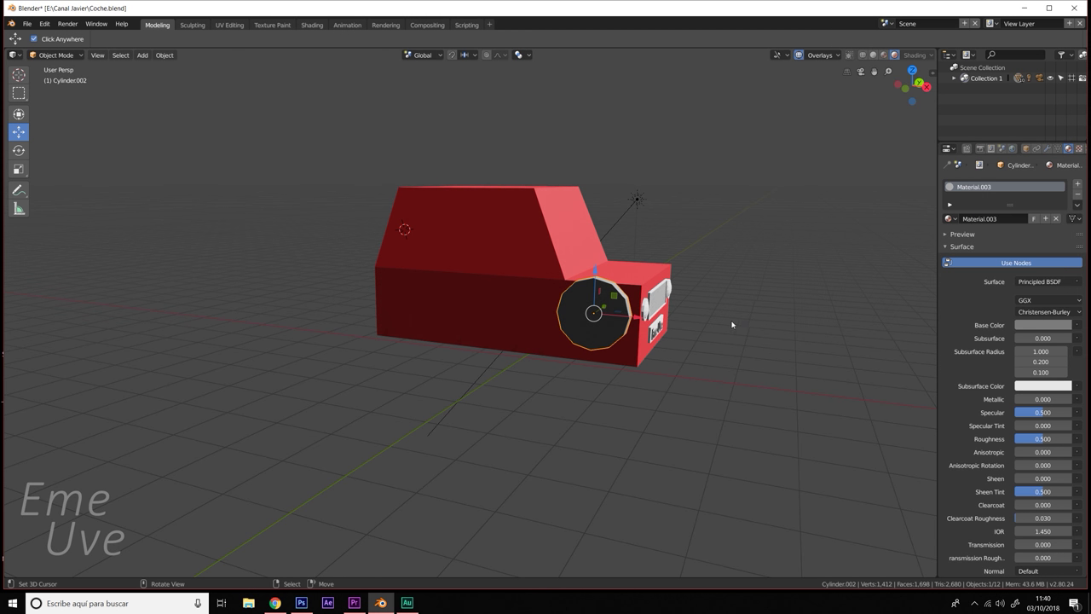
middle_drag(730, 319, 635, 319)
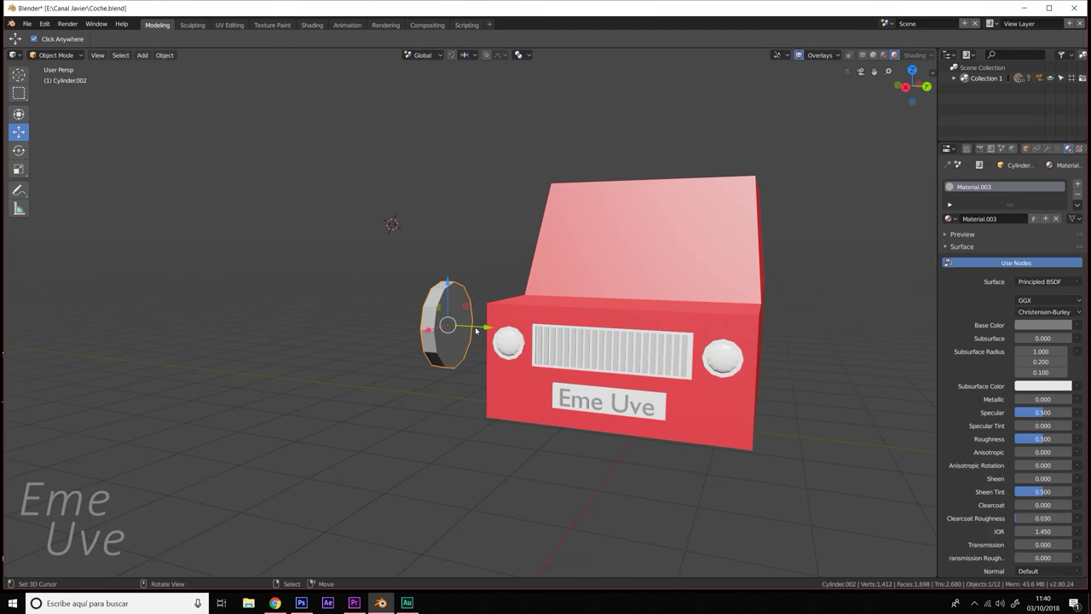
- Slide the dark wheel along Y, Z and X against the car's front side near the ground
drag(482, 327, 788, 341)
mouse_move(788, 341)
middle_down()
mouse_move(778, 351)
mouse_move(518, 254)
middle_up()
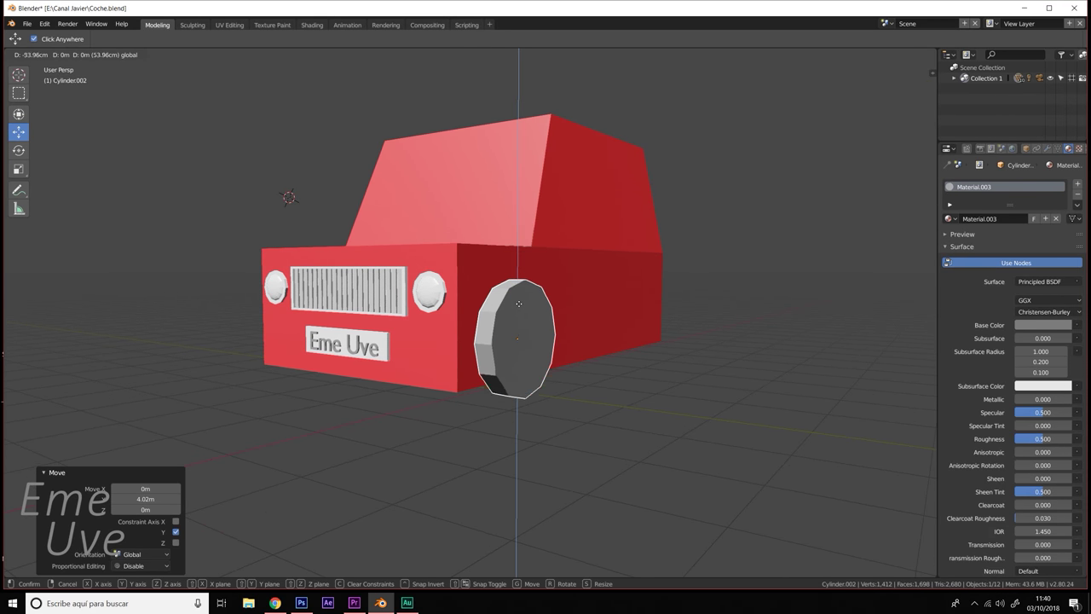
drag(518, 254, 519, 354)
middle_drag(518, 355, 556, 349)
drag(390, 385, 456, 381)
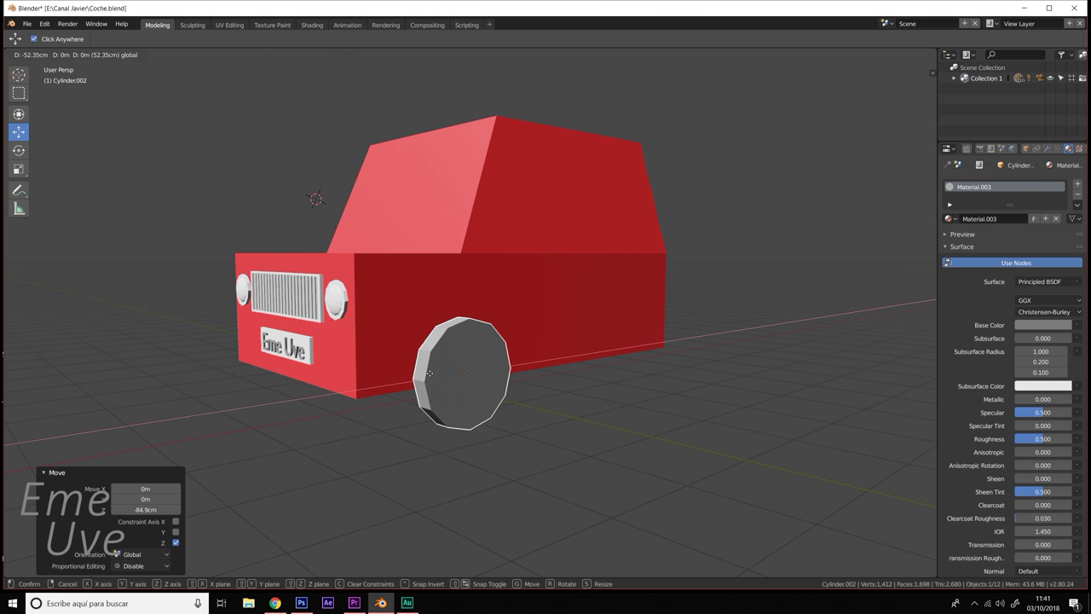
middle_drag(431, 373, 545, 394)
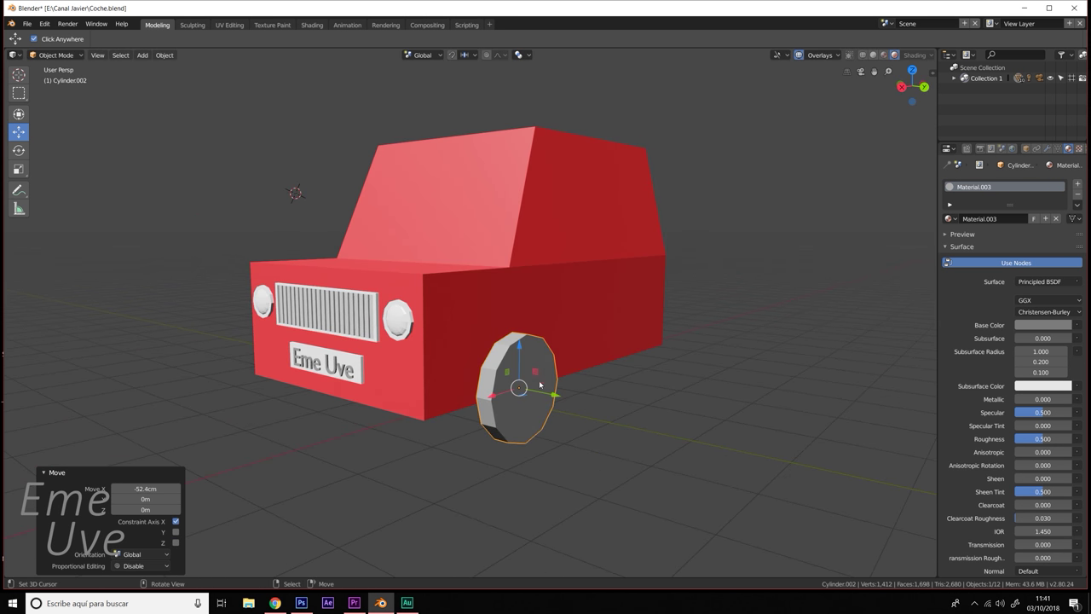
drag(548, 394, 531, 389)
middle_drag(532, 388, 588, 389)
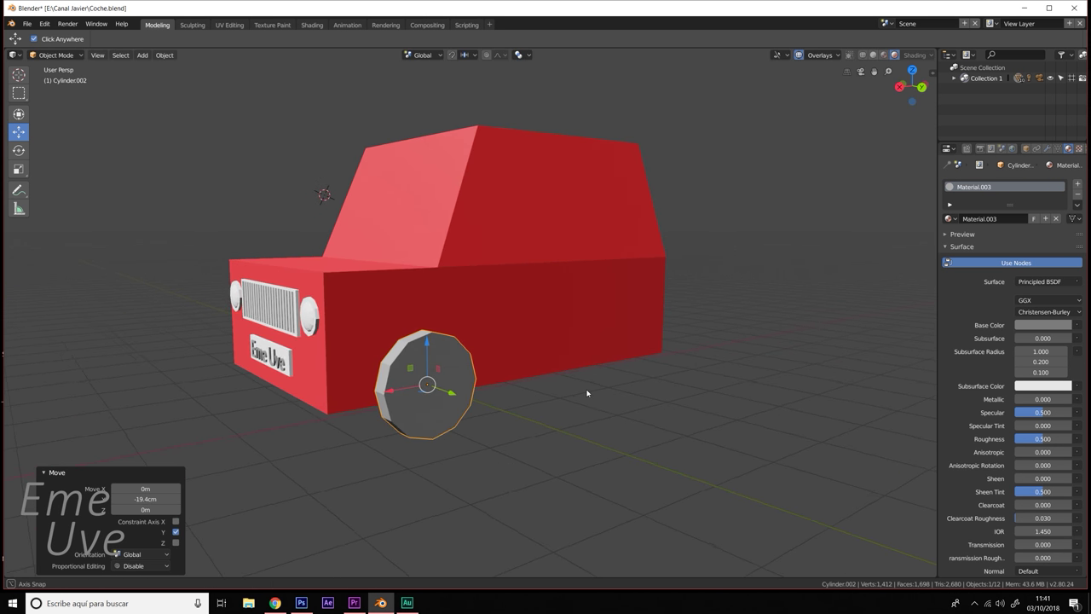
- Shrink the wheel to 0.680 scale, lower it slightly, and check its placement from the front-left
key(s)
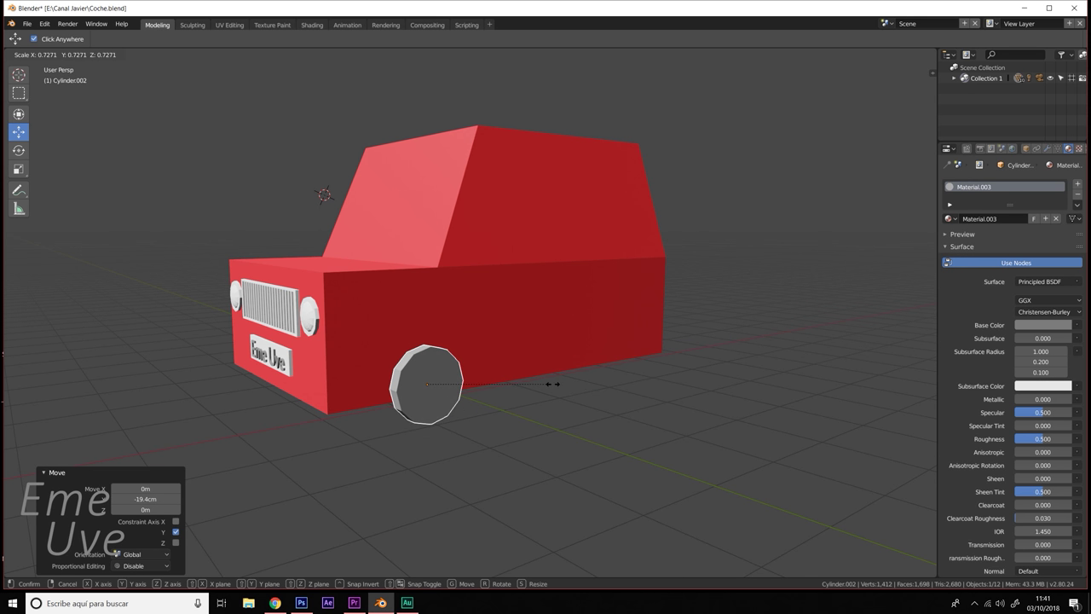
click(545, 390)
drag(425, 344, 426, 352)
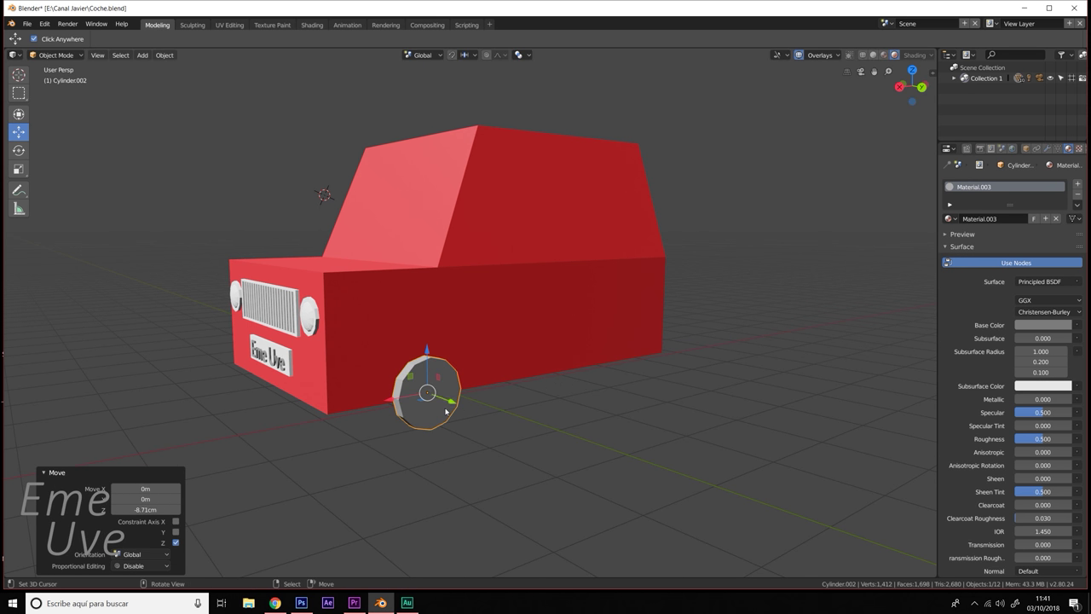
mouse_move(454, 401)
middle_down()
mouse_move(523, 414)
mouse_move(589, 394)
middle_up()
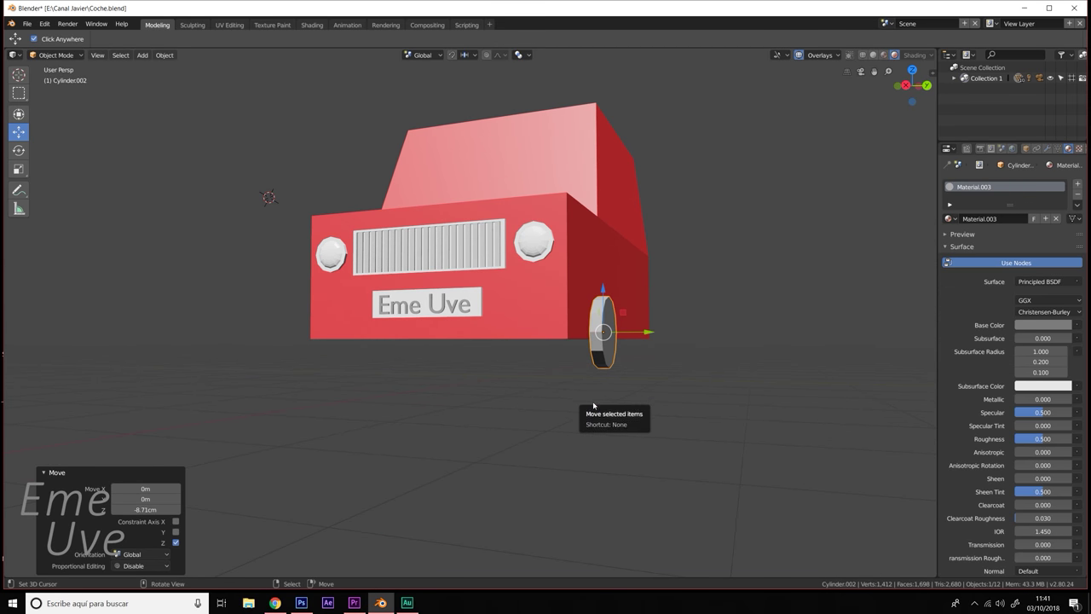
mouse_move(648, 324)
middle_down()
mouse_move(628, 327)
mouse_move(632, 341)
middle_up()
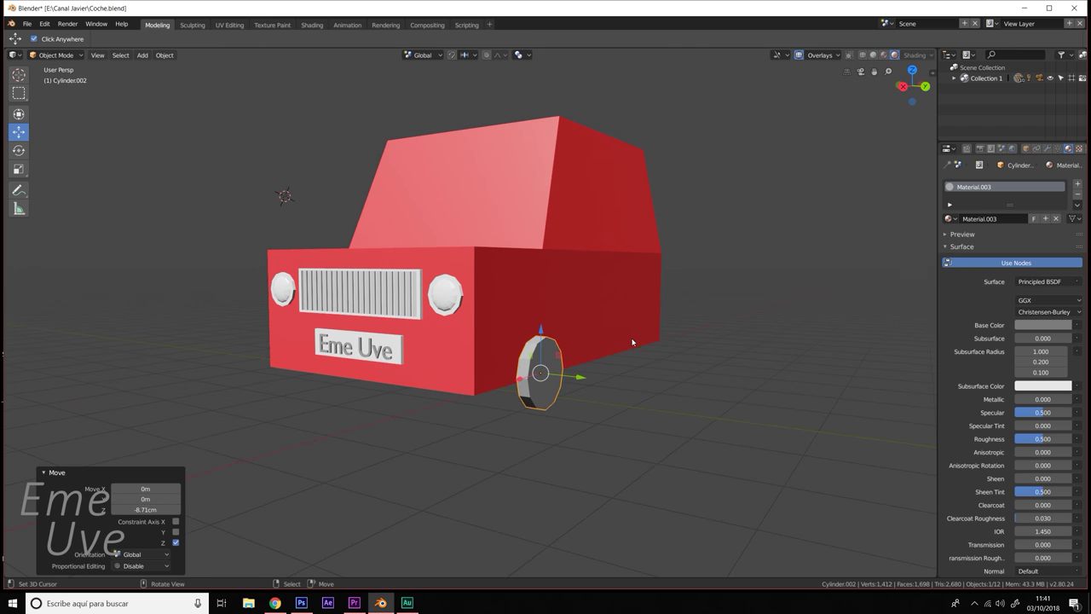
scroll(570, 379, up, 4)
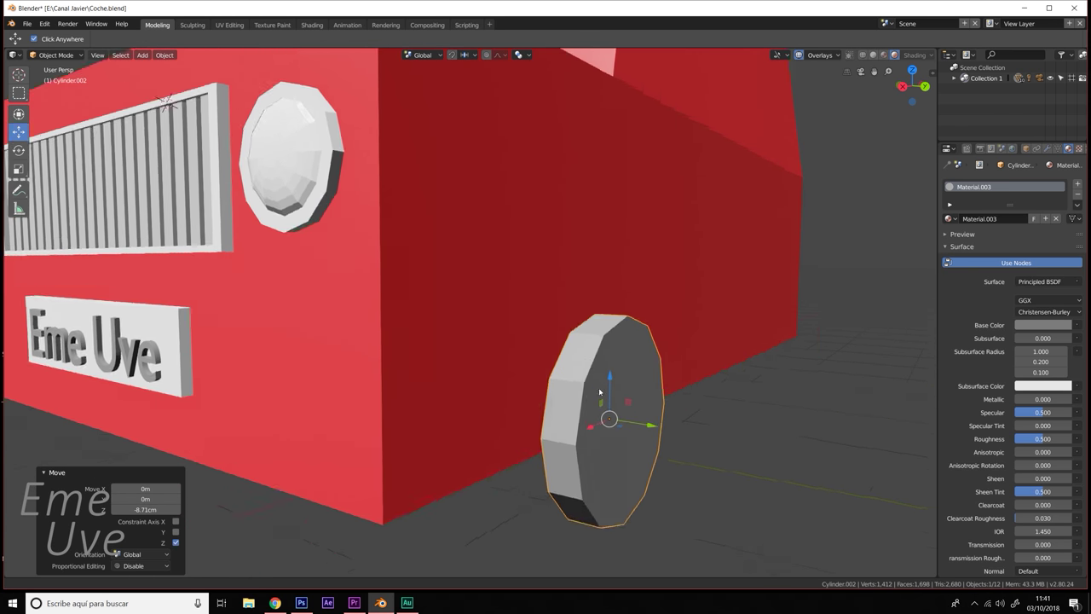
scroll(565, 361, up, 3)
scroll(560, 364, up, 2)
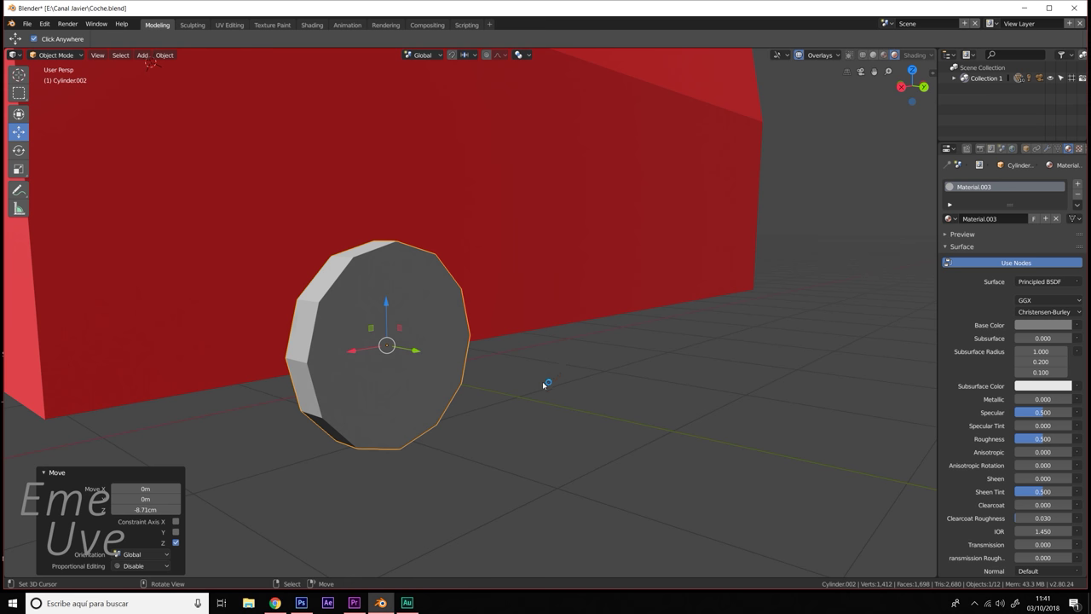
mouse_move(515, 393)
middle_down()
mouse_move(526, 350)
mouse_move(483, 350)
middle_up()
scroll(524, 370, down, 4)
scroll(452, 347, up, 4)
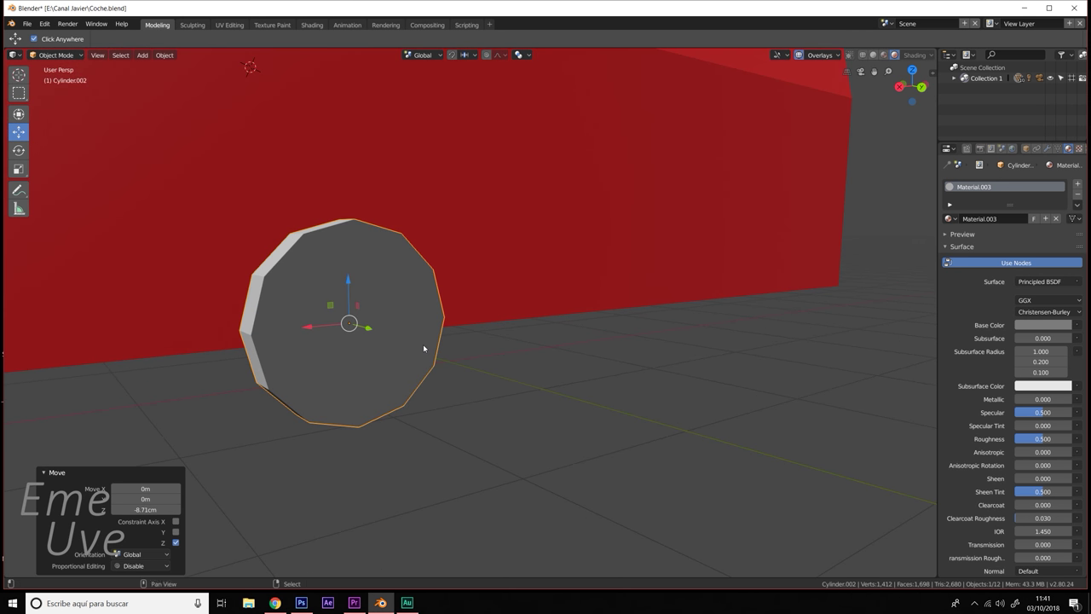
scroll(439, 348, up, 2)
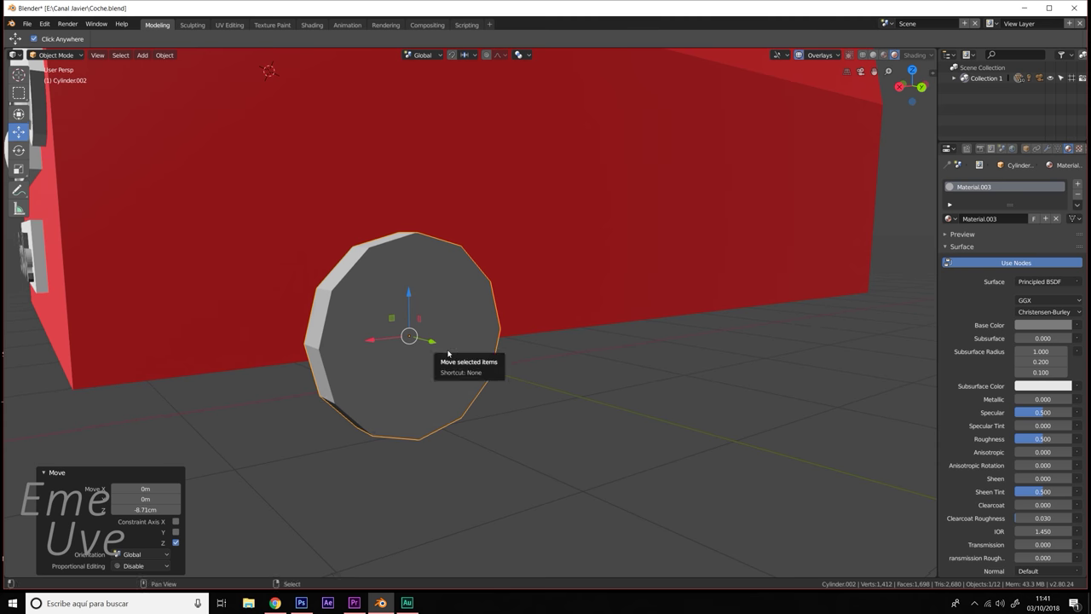
- Duplicate the wheel into a hub scaled to 0.619 and pushed 16.2 cm out along Y
key(shift+d)
right_click(448, 353)
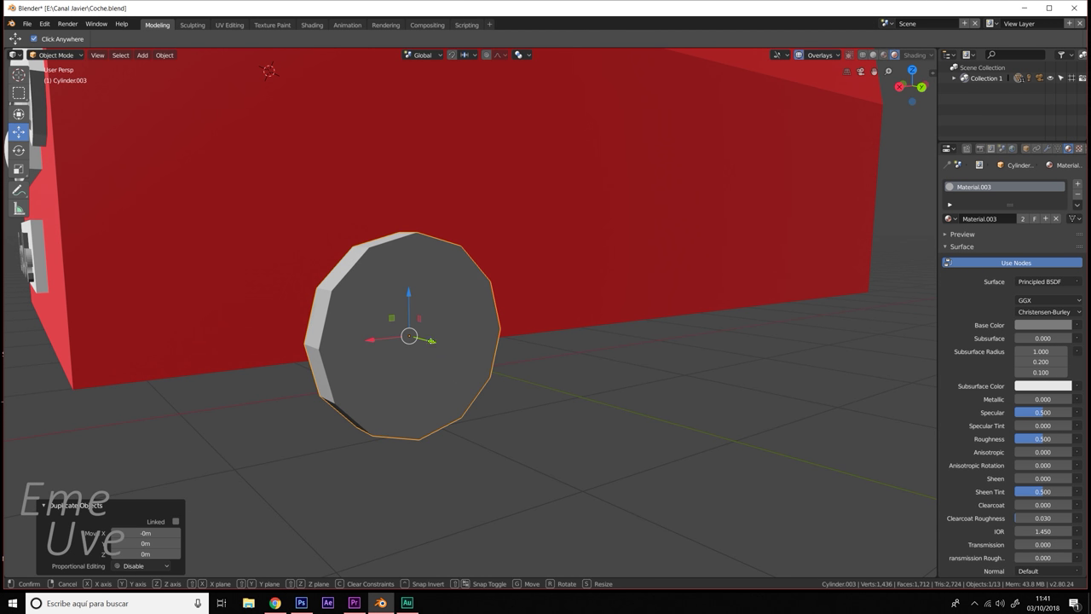
click(599, 365)
key(s)
click(514, 354)
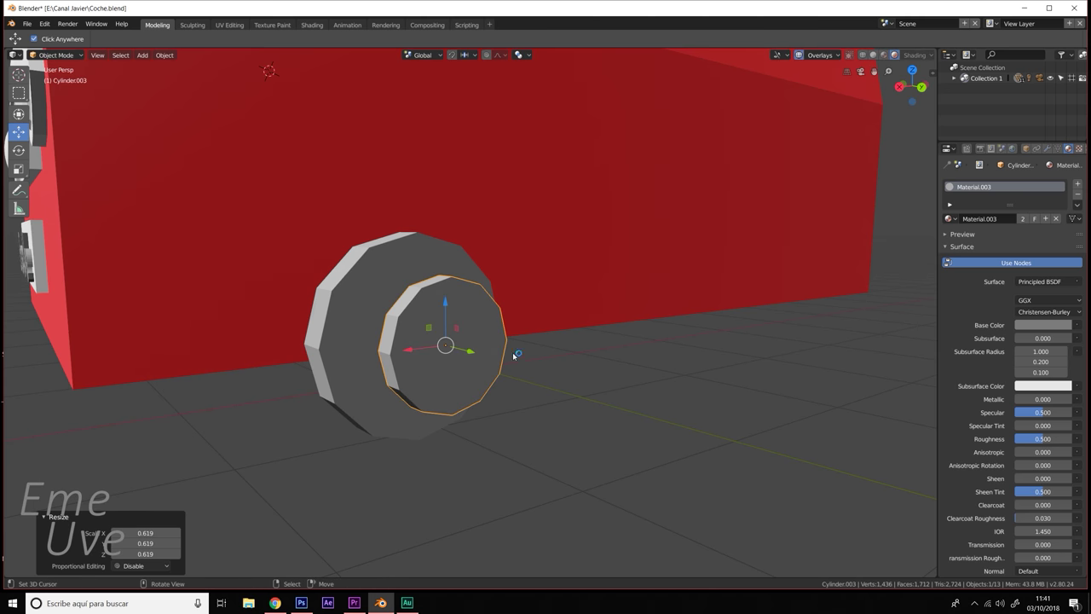
key(g)
key(y)
click(498, 363)
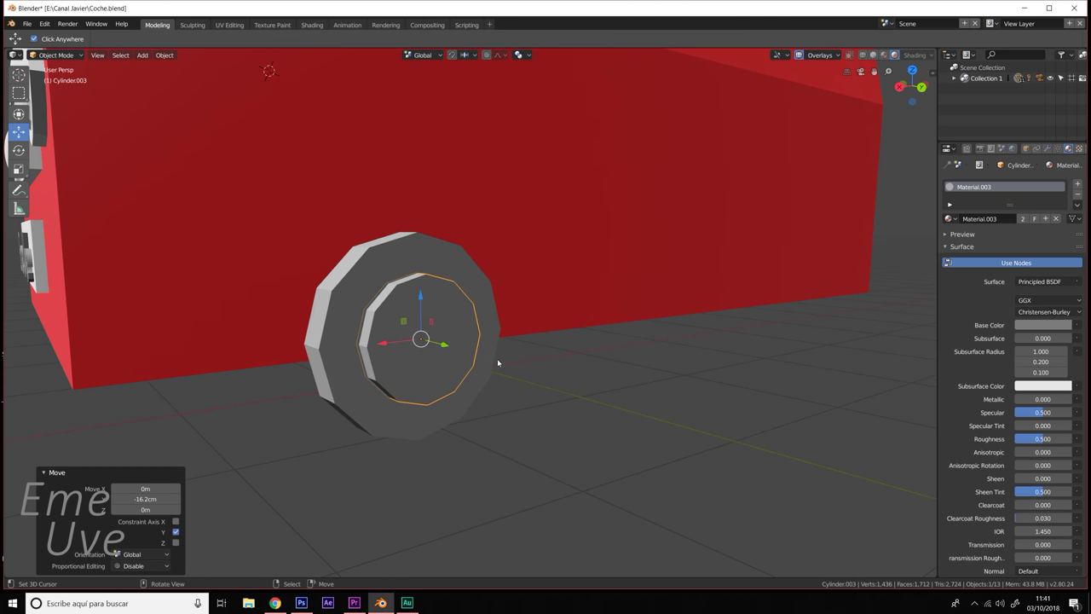
middle_drag(498, 363, 522, 373)
- Lighten the hub colour, darken the tire to dark grey, and make the hub's material single-user
click(602, 373)
click(587, 378)
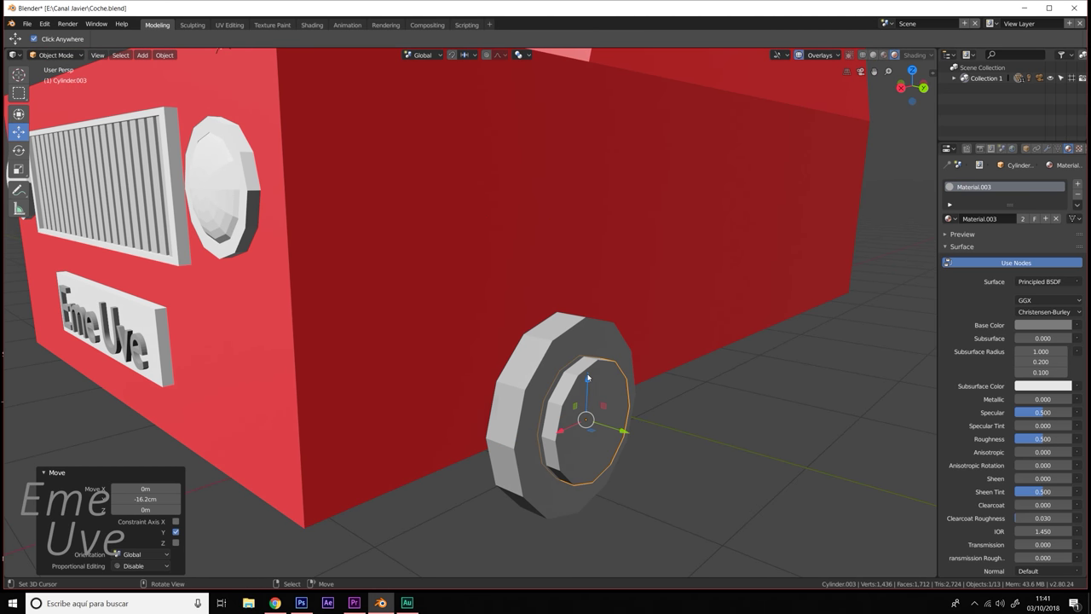
click(1047, 328)
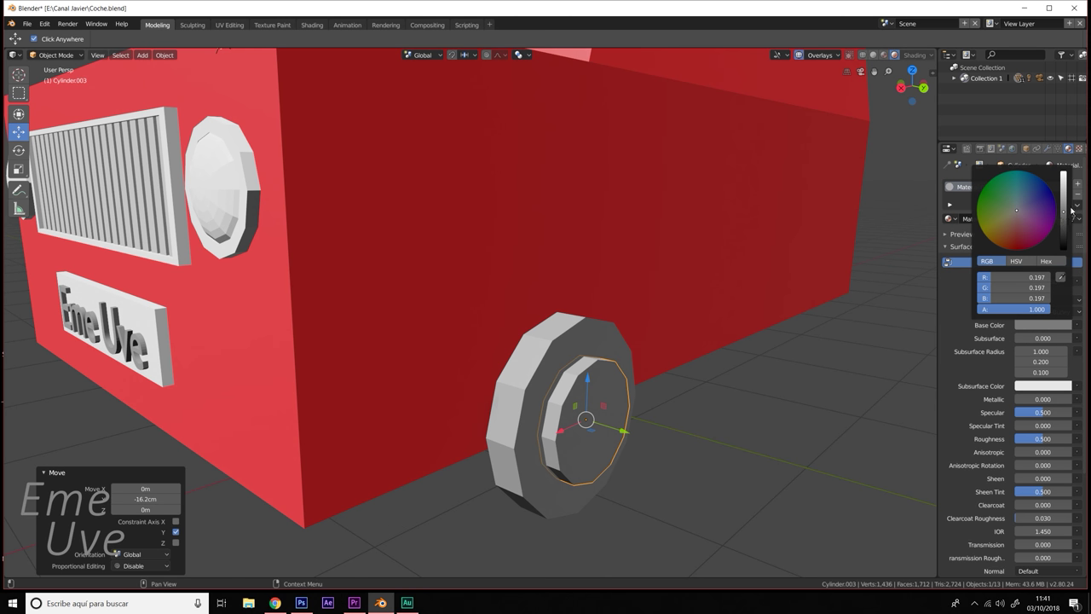
drag(1062, 209, 1063, 194)
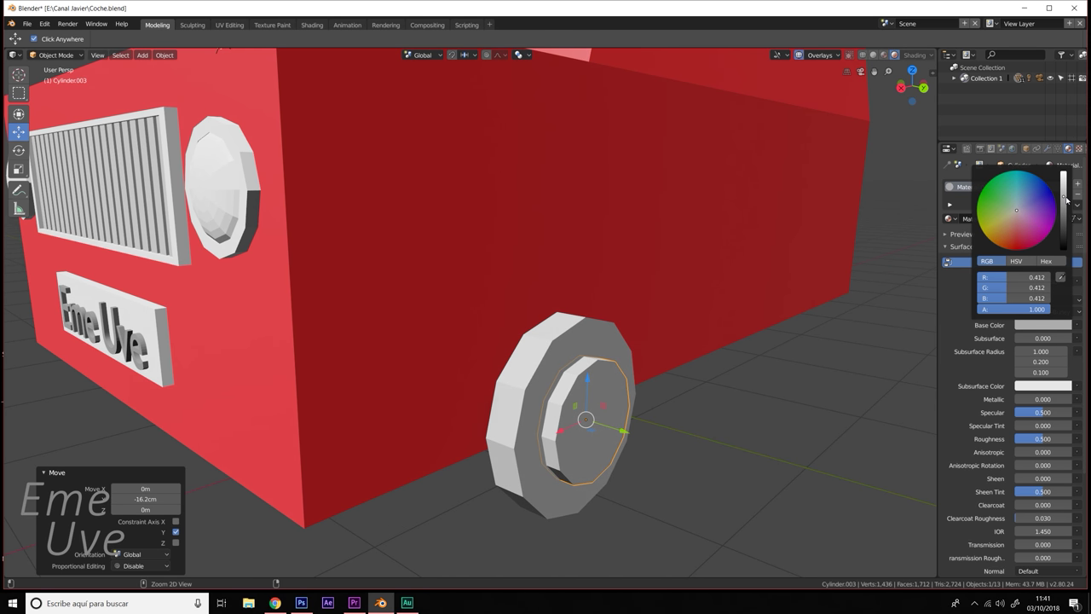
click(588, 366)
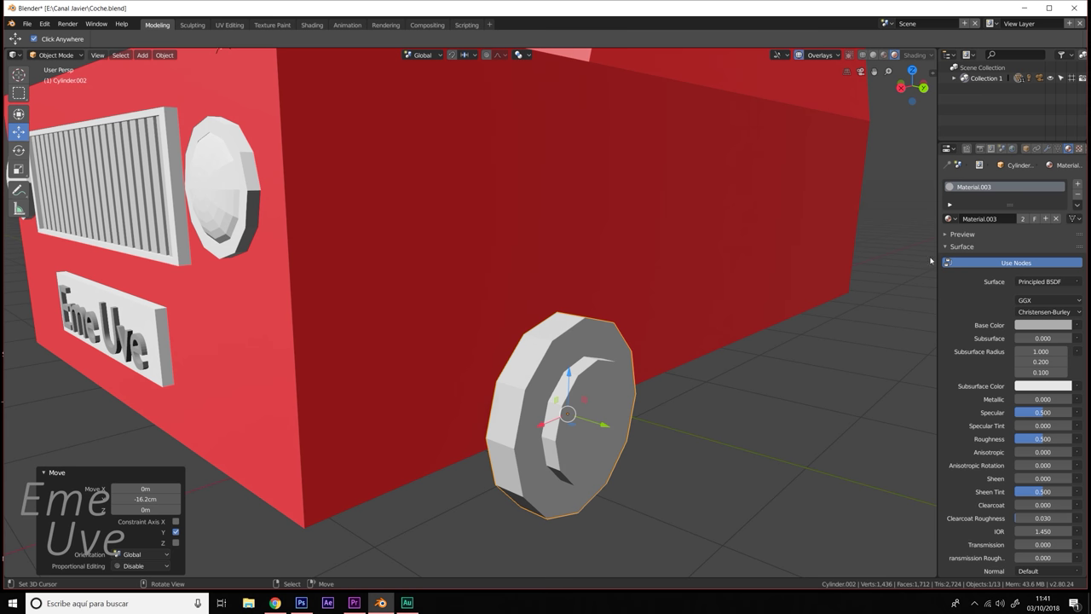
click(1057, 323)
drag(1063, 194, 1062, 221)
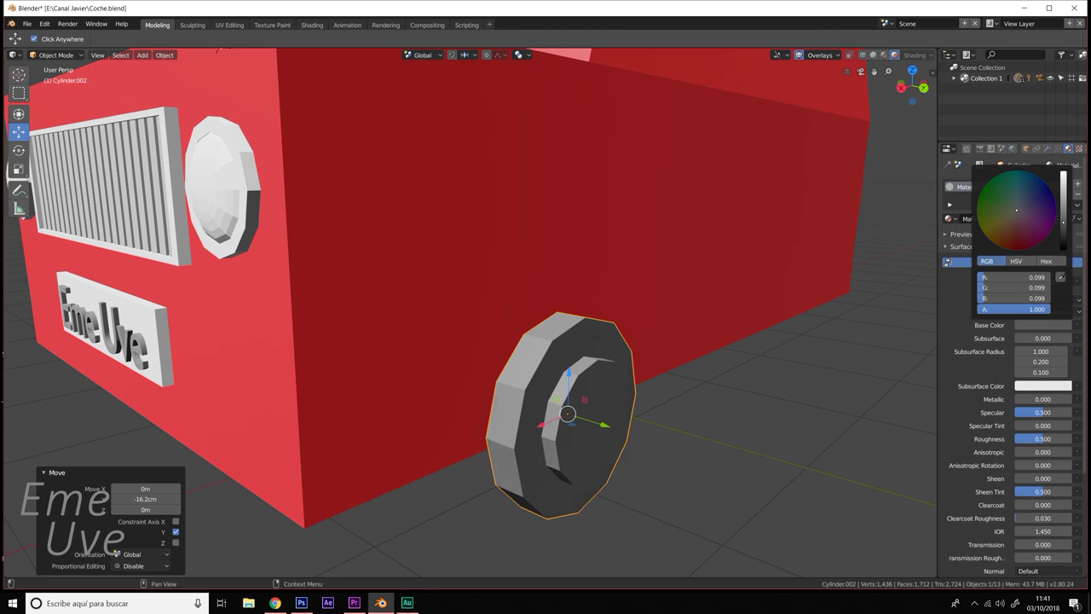
right_click(595, 378)
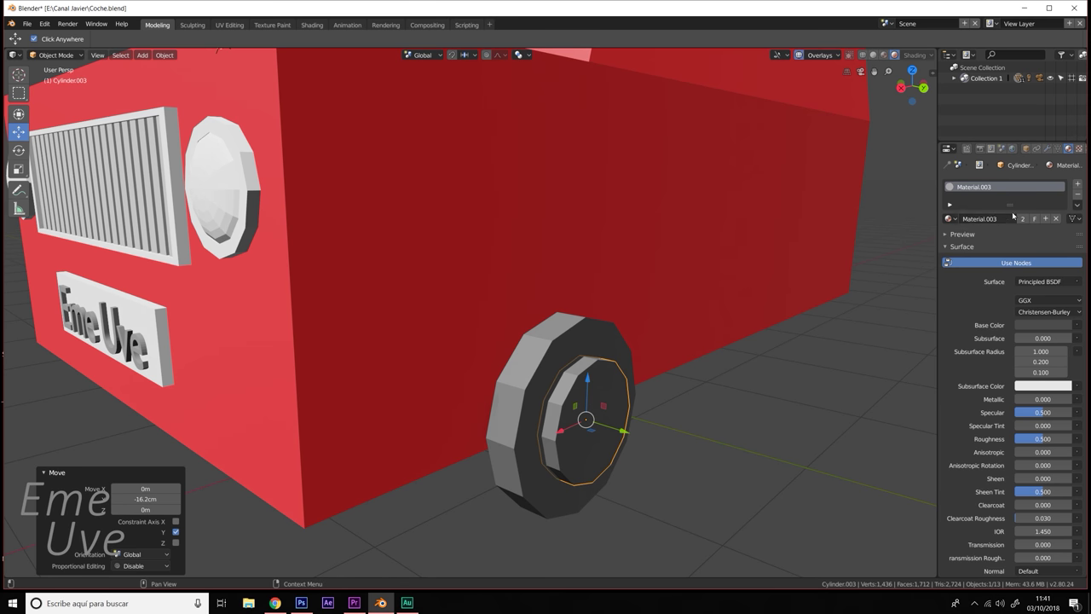
click(1048, 219)
- Rename the hub material 'Llanta', set it to 0.419 grey, and nudge the hub -9.49 mm along Y
double_click(994, 218)
text(Llanta)
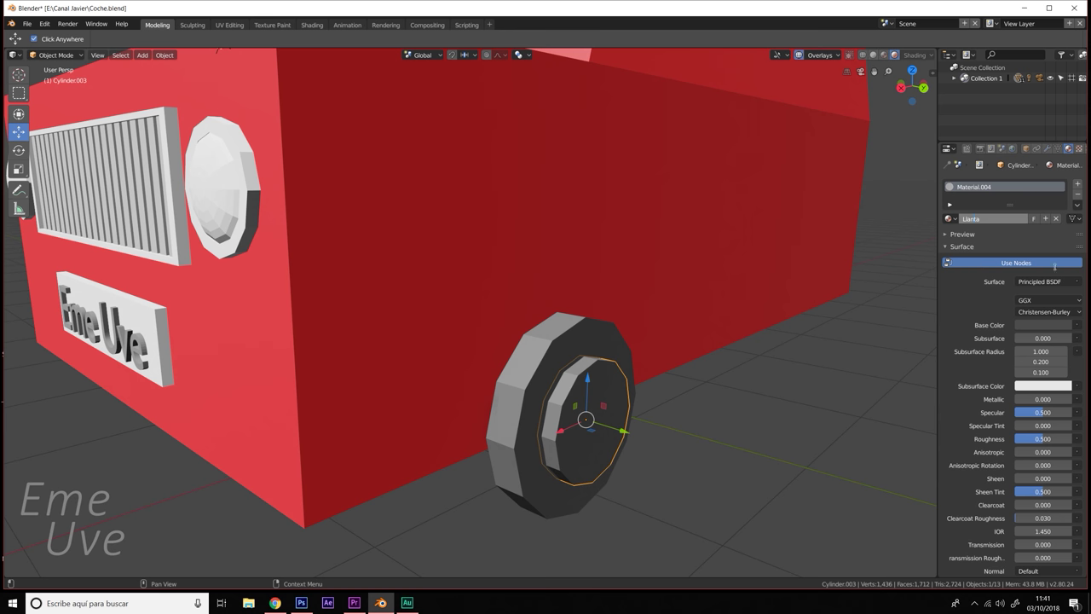
key(Return)
click(1042, 325)
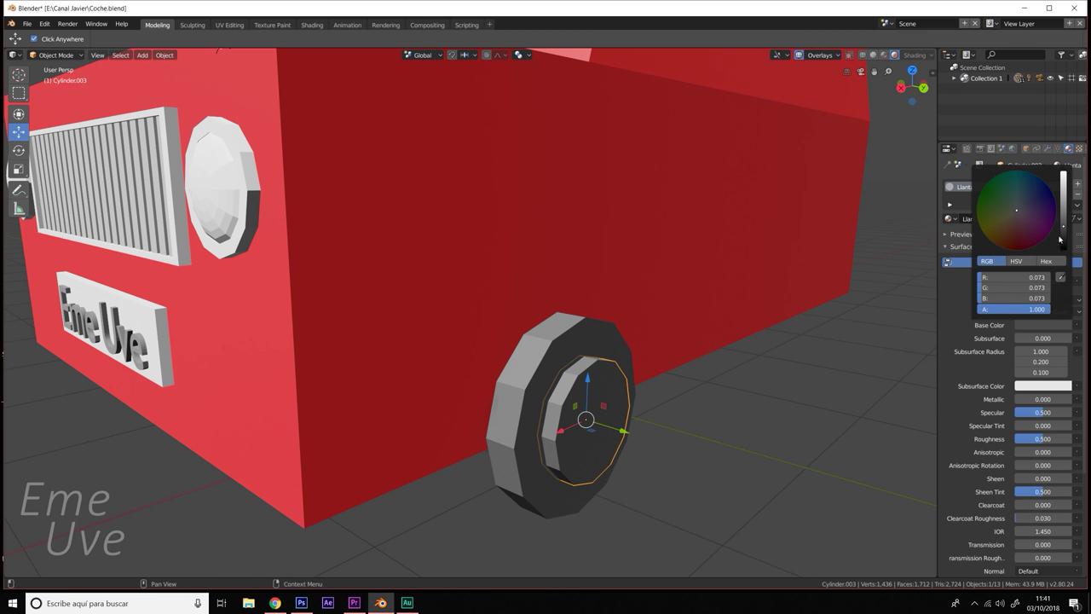
drag(1062, 239, 1063, 201)
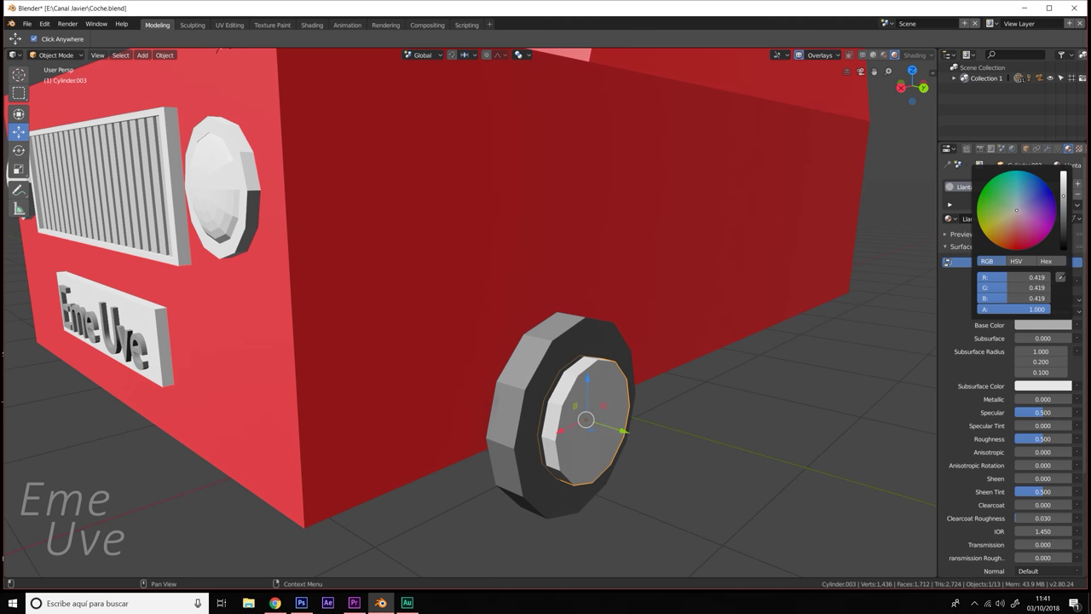
drag(621, 432, 624, 342)
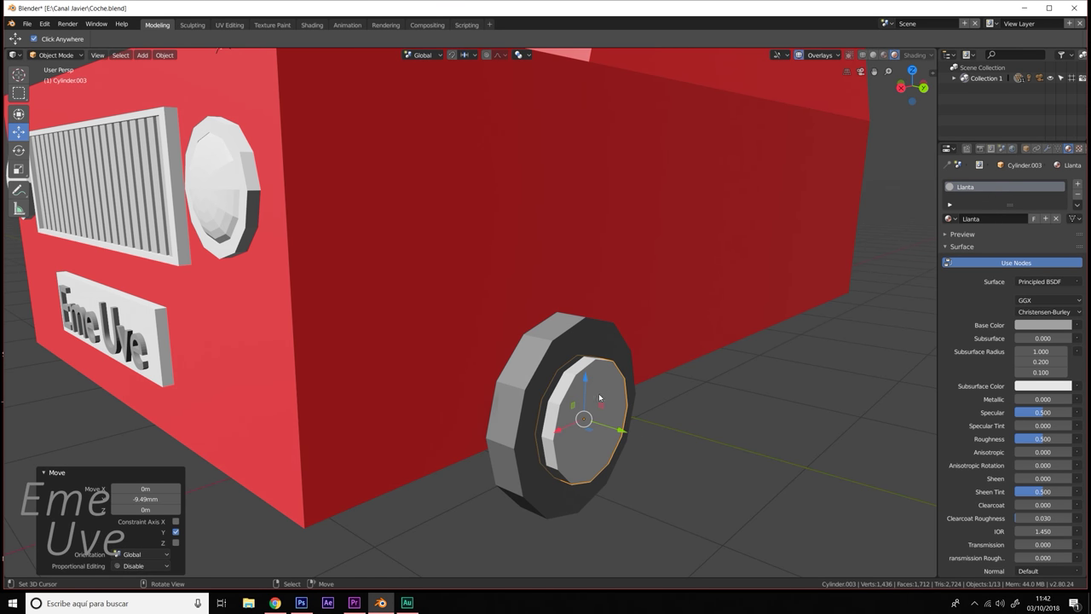
click(56, 55)
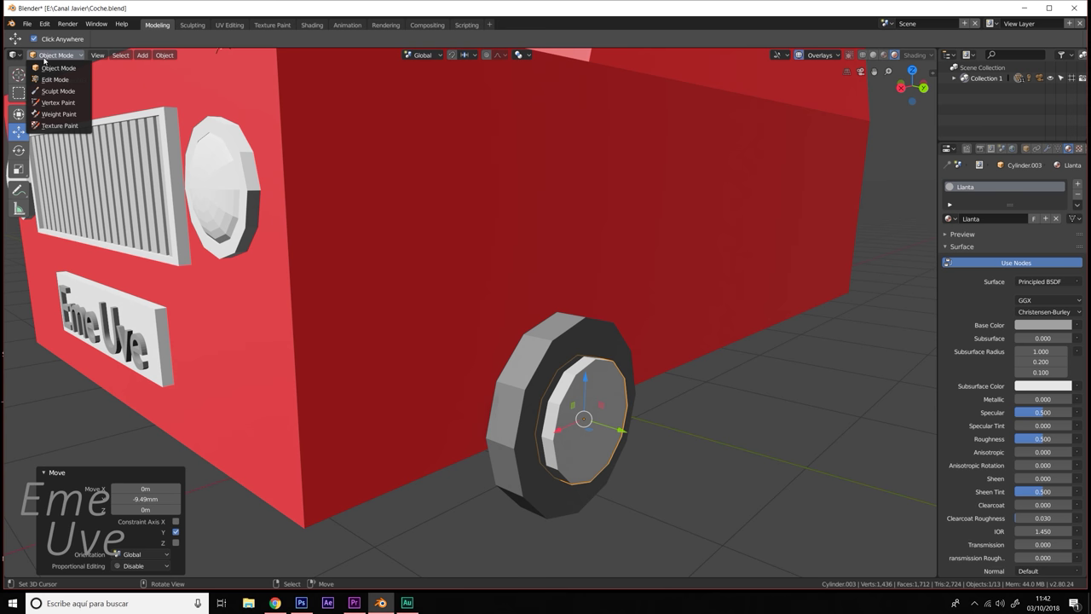
- In Edit Mode, shrink the hub's front face to 0.713, then extrude it and scale to 0.832
click(53, 73)
click(610, 402)
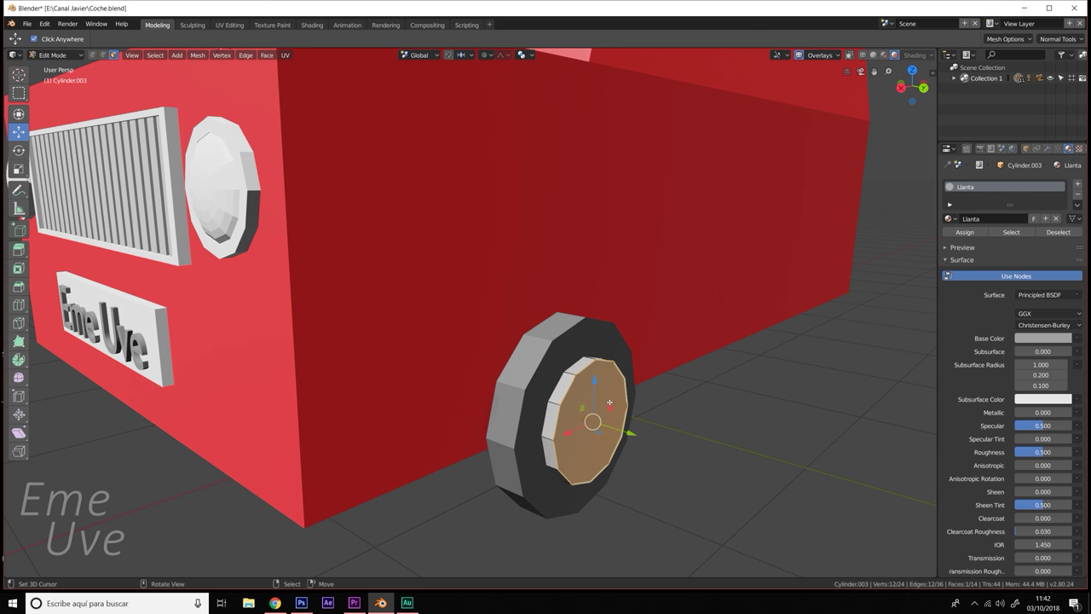
key(s)
click(711, 444)
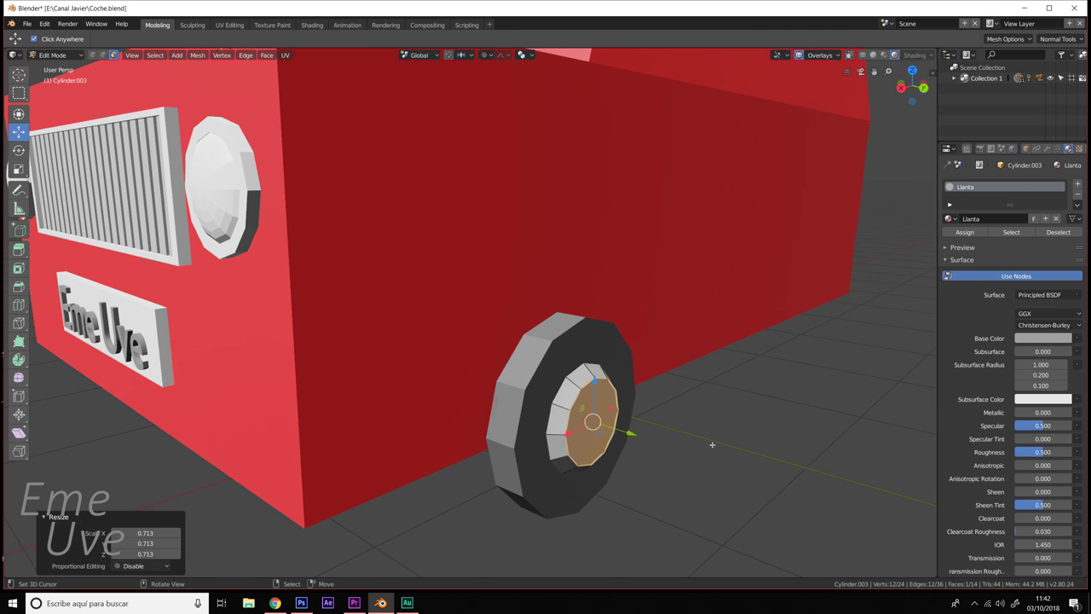
scroll(741, 409, up, 3)
scroll(755, 415, down, 3)
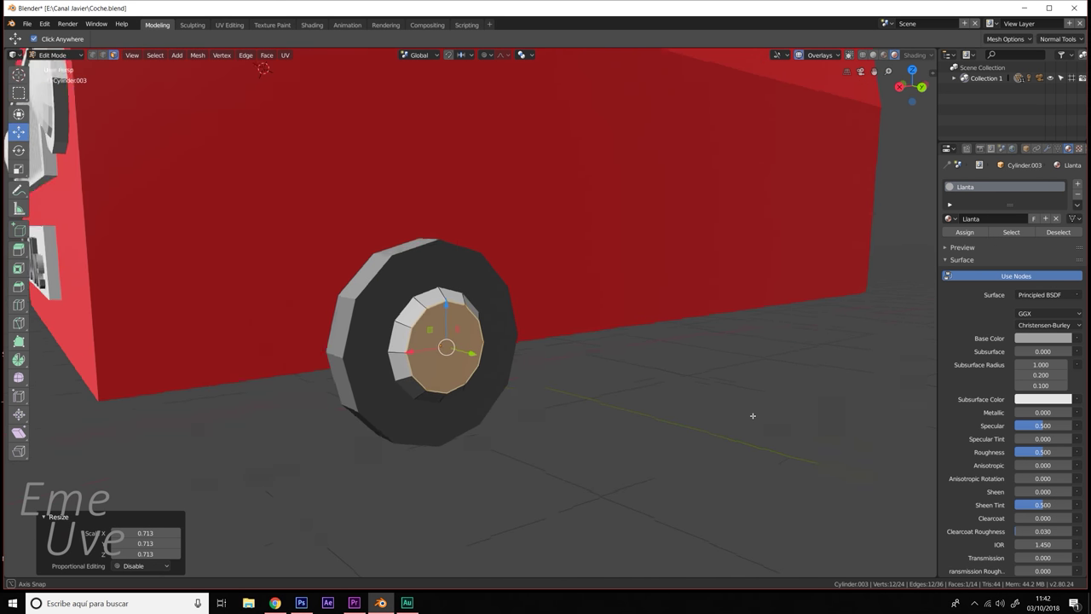
middle_drag(755, 414, 752, 416)
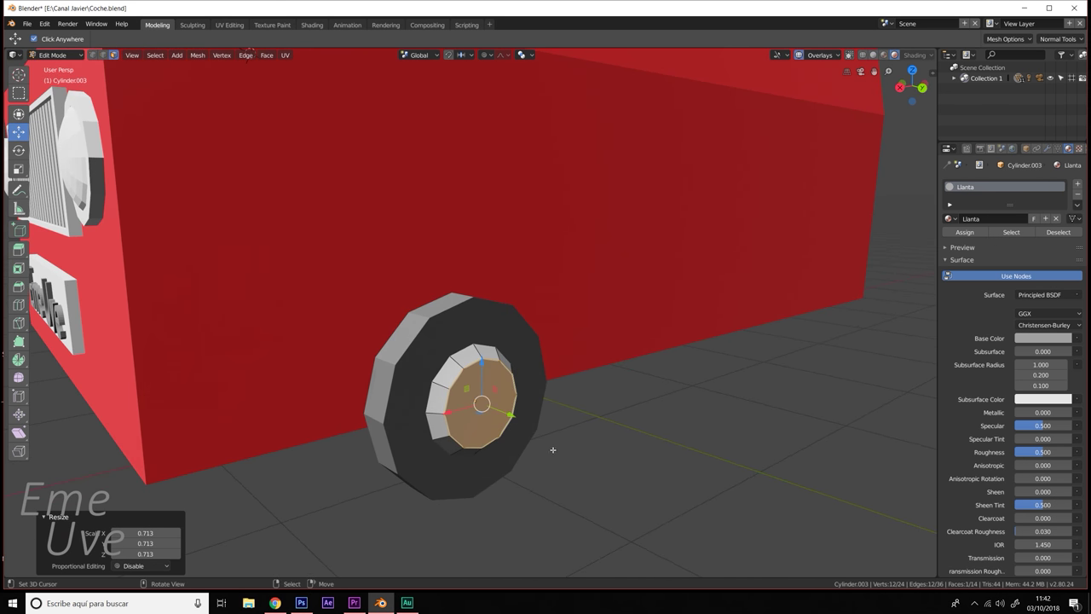
scroll(552, 449, up, 2)
scroll(554, 451, up, 1)
key(e)
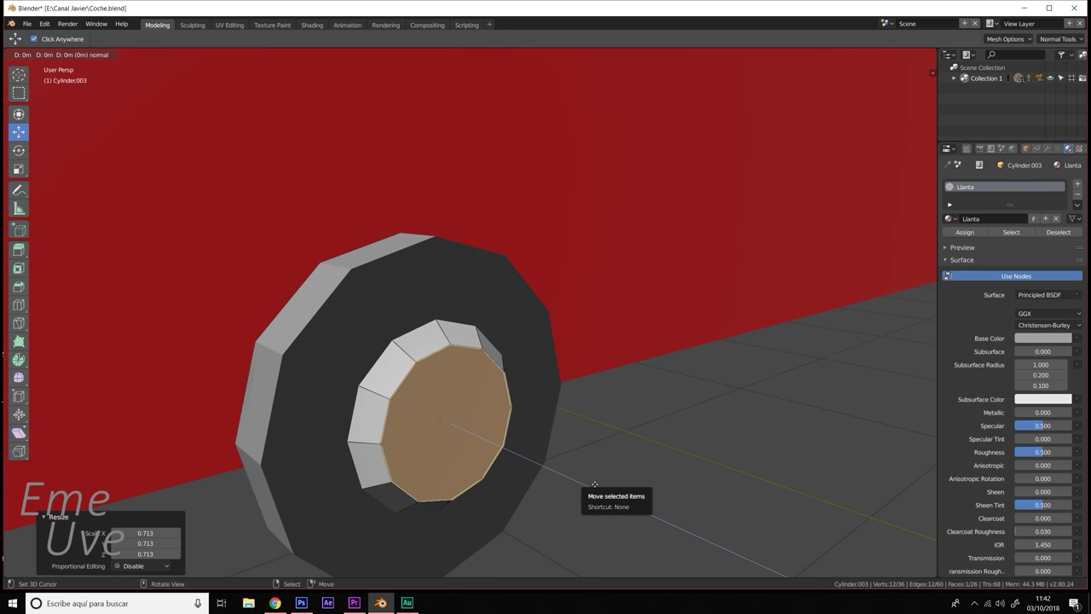
key(s)
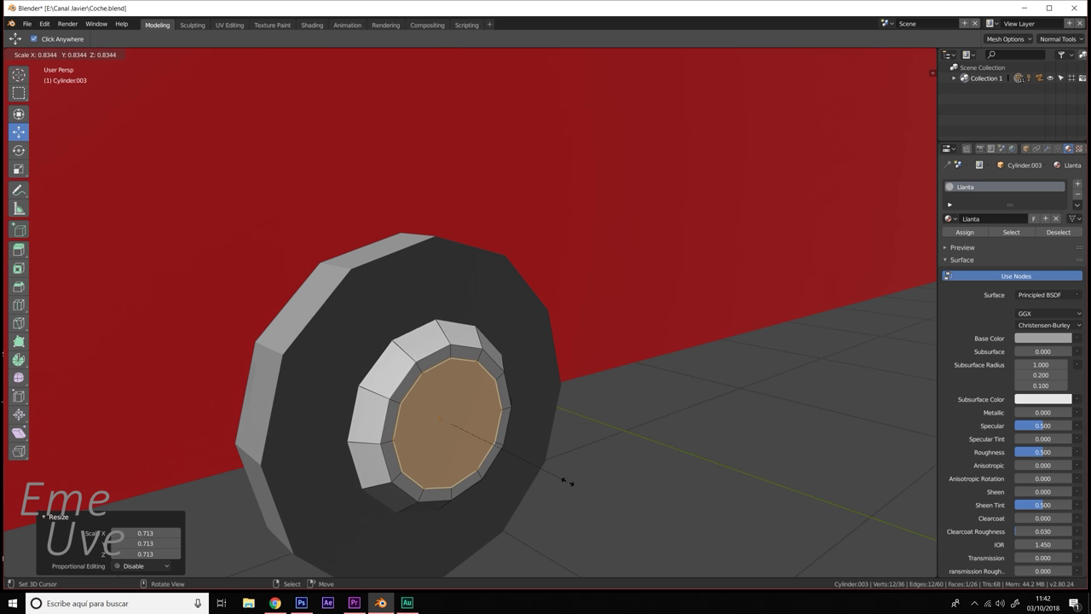
click(567, 481)
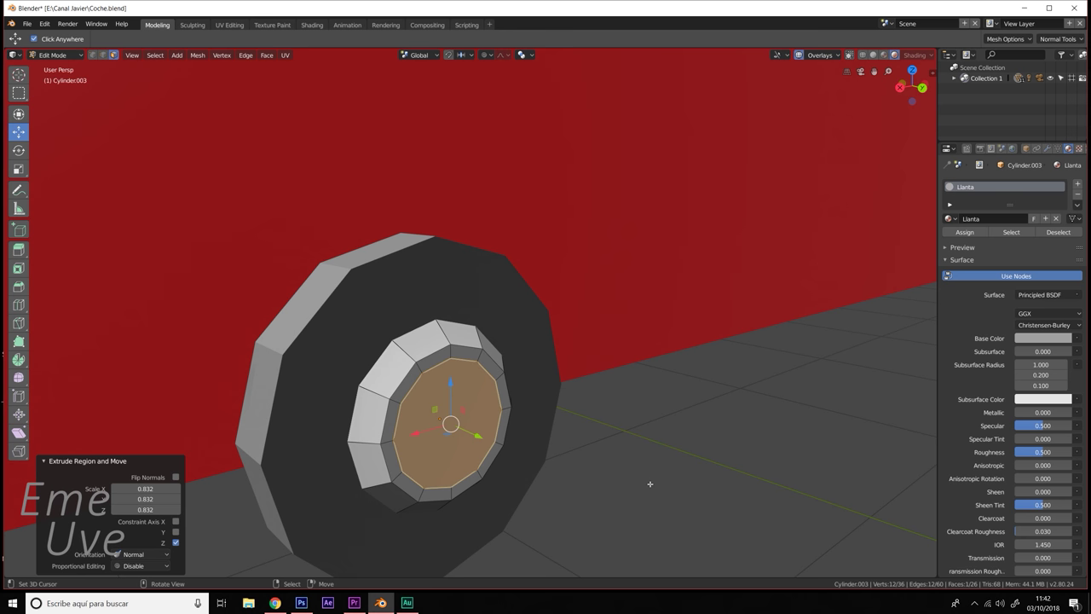
- Extrude the face 2.71 cm into the hub, then extrude inner rings scaled to 0.715 and 0.807
key(e)
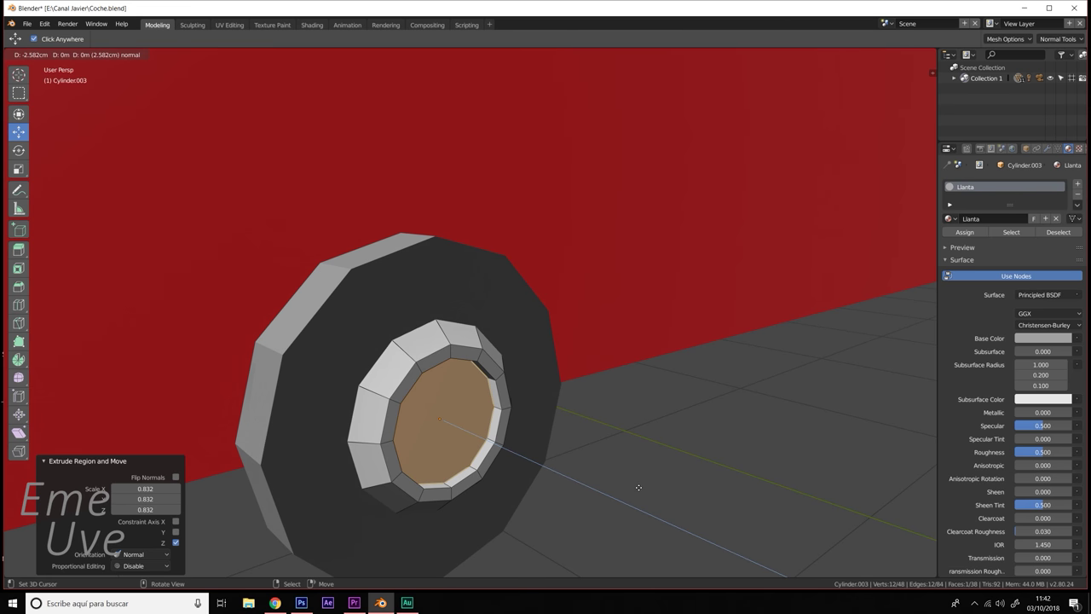
click(638, 487)
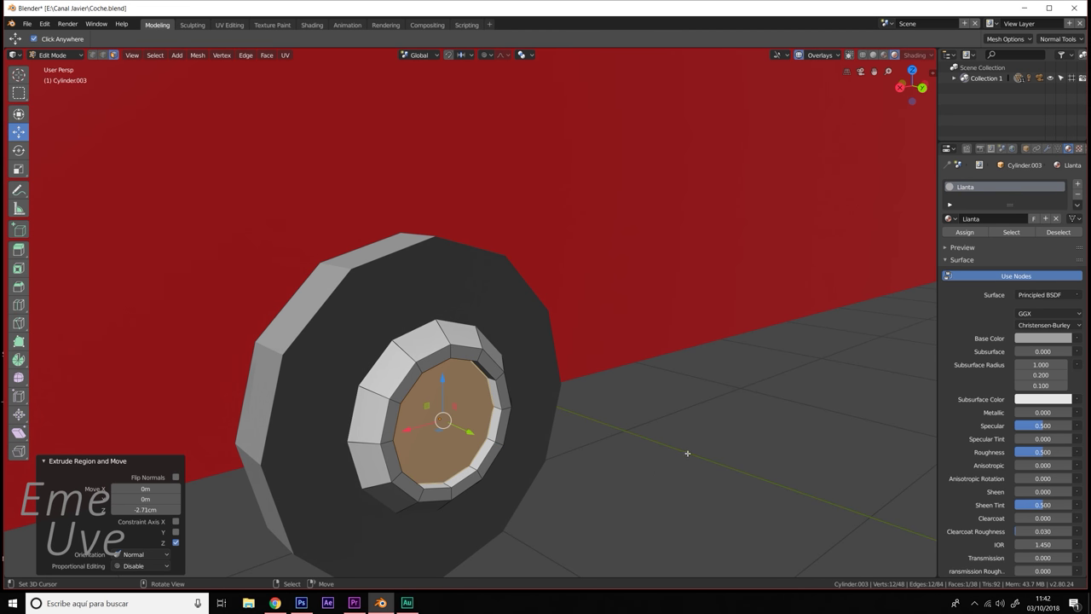
key(e)
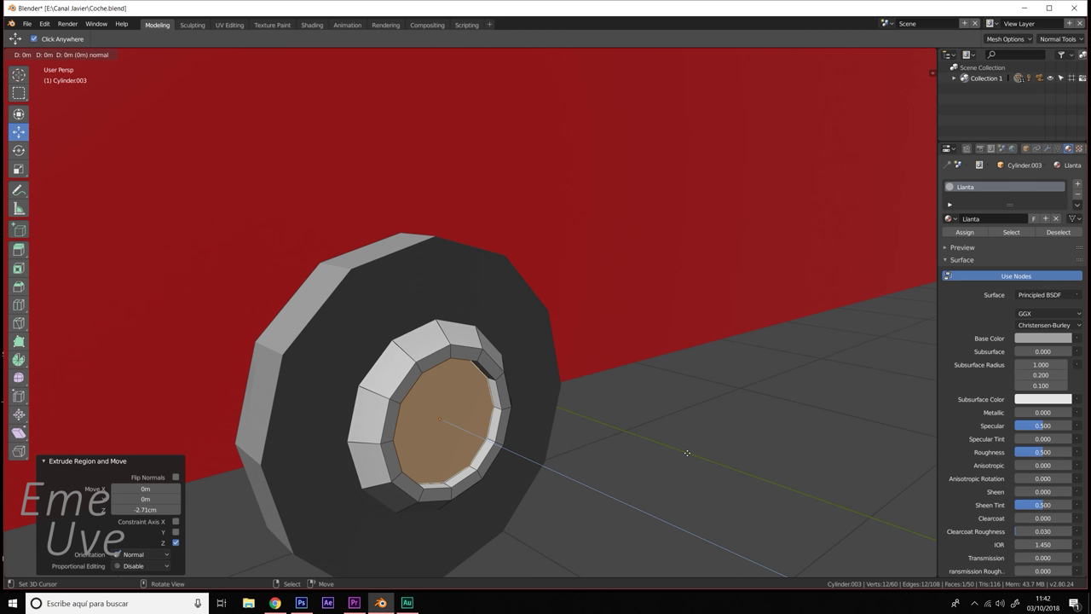
click(687, 452)
key(s)
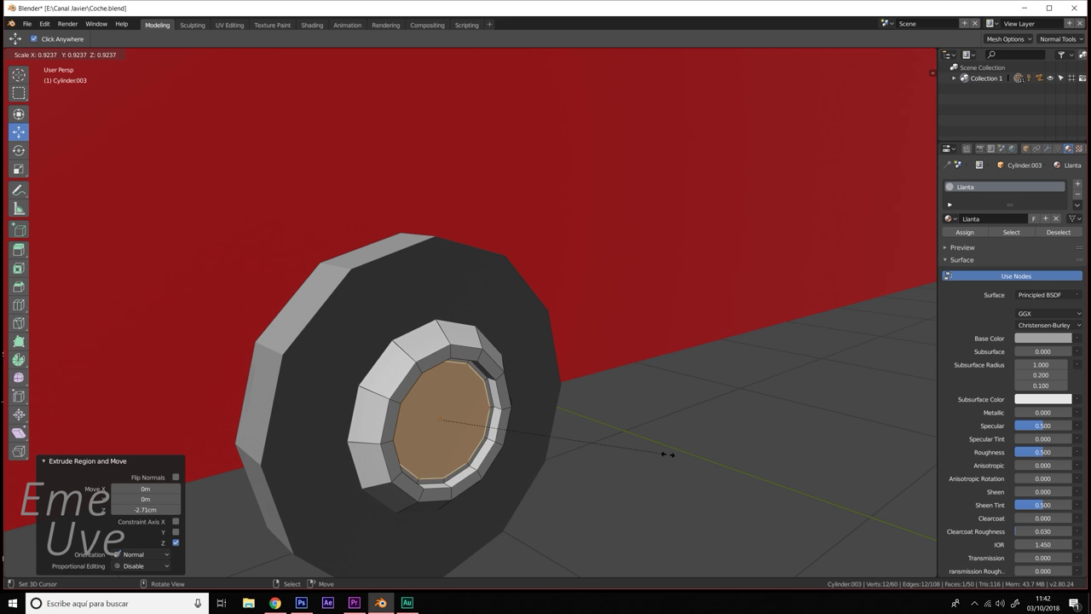
click(612, 460)
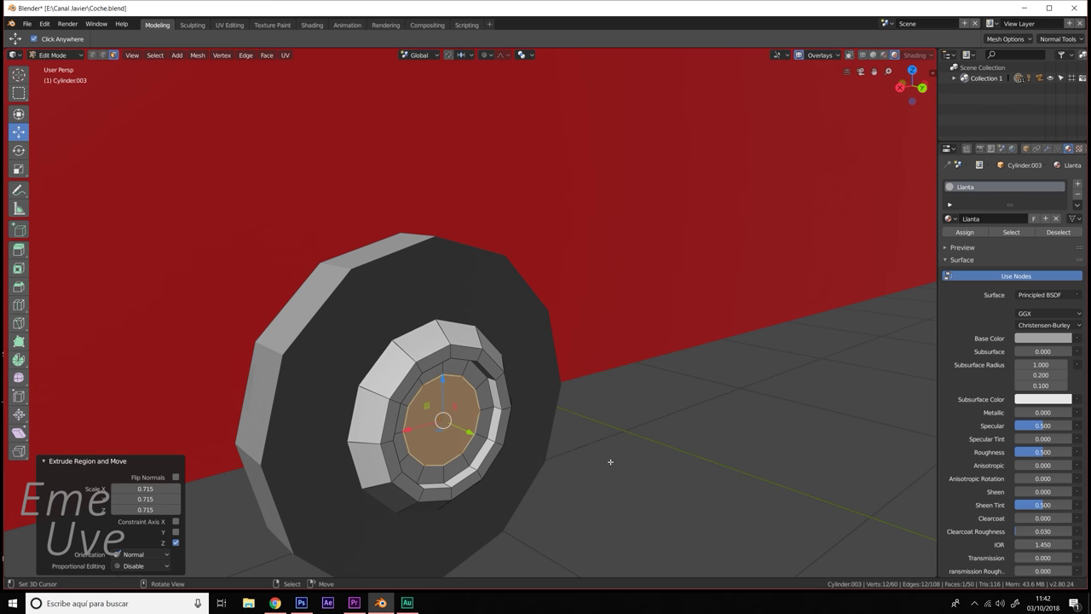
key(e)
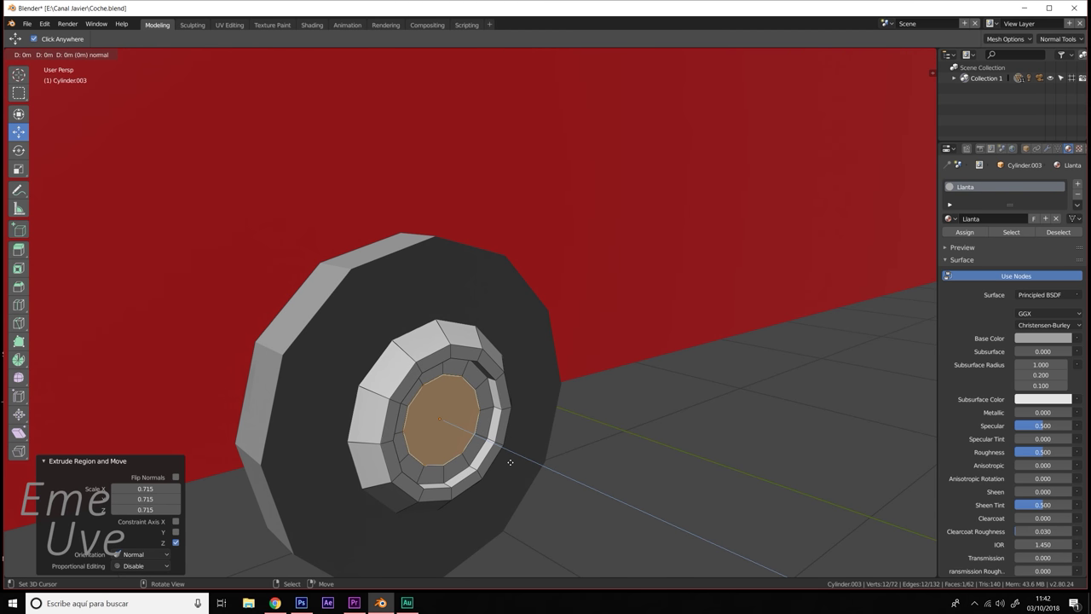
click(510, 462)
key(s)
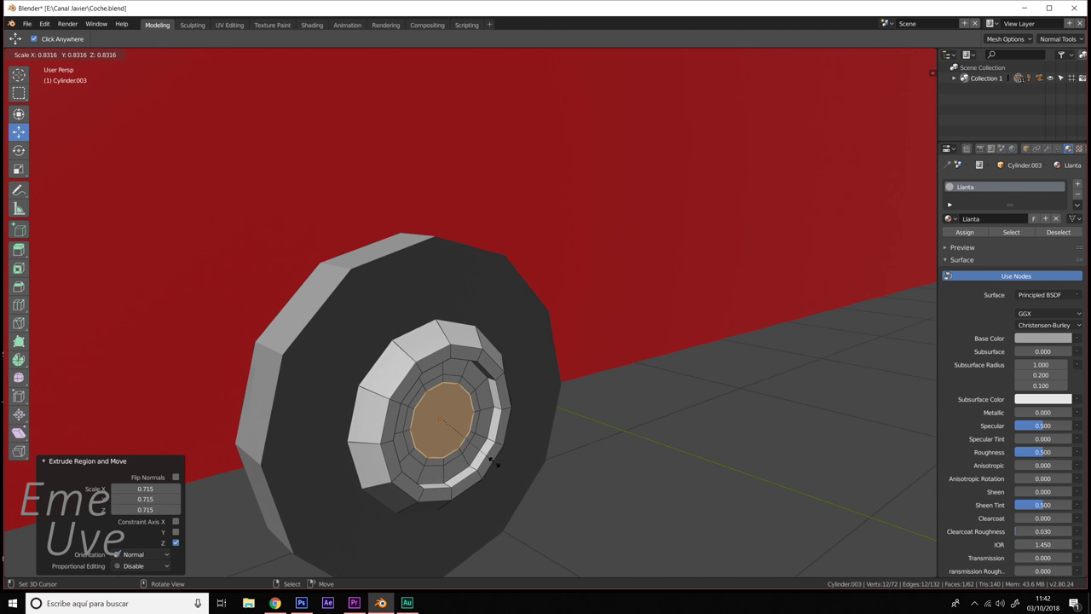
click(492, 461)
- Push the centre face out 1.75 cm along Y and return to Object Mode
key(g)
key(y)
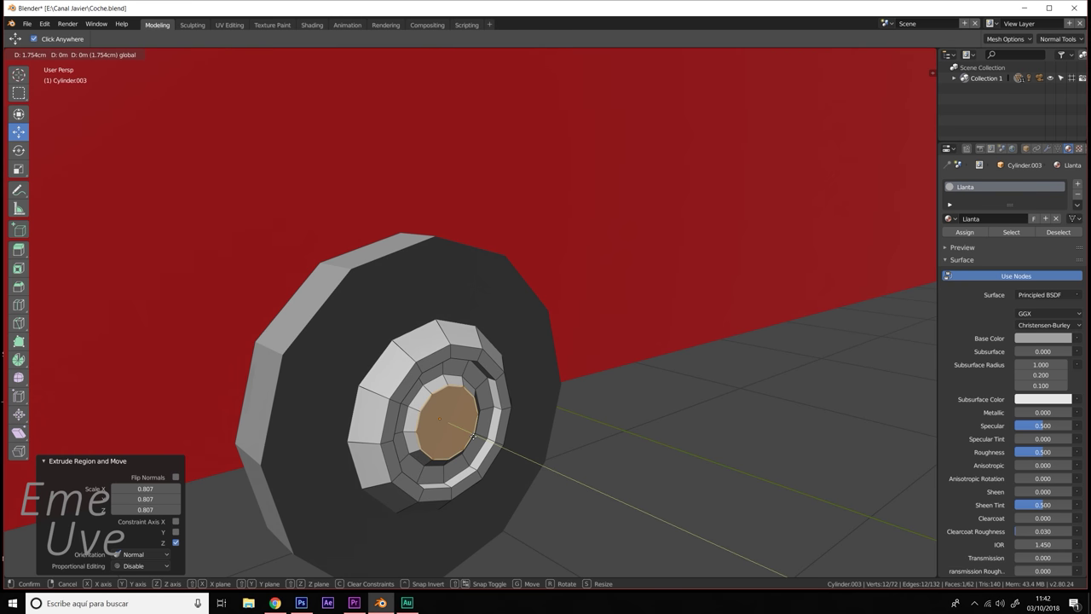
click(503, 443)
mouse_move(503, 443)
middle_down()
mouse_move(491, 444)
mouse_move(564, 435)
middle_up()
scroll(565, 435, down, 6)
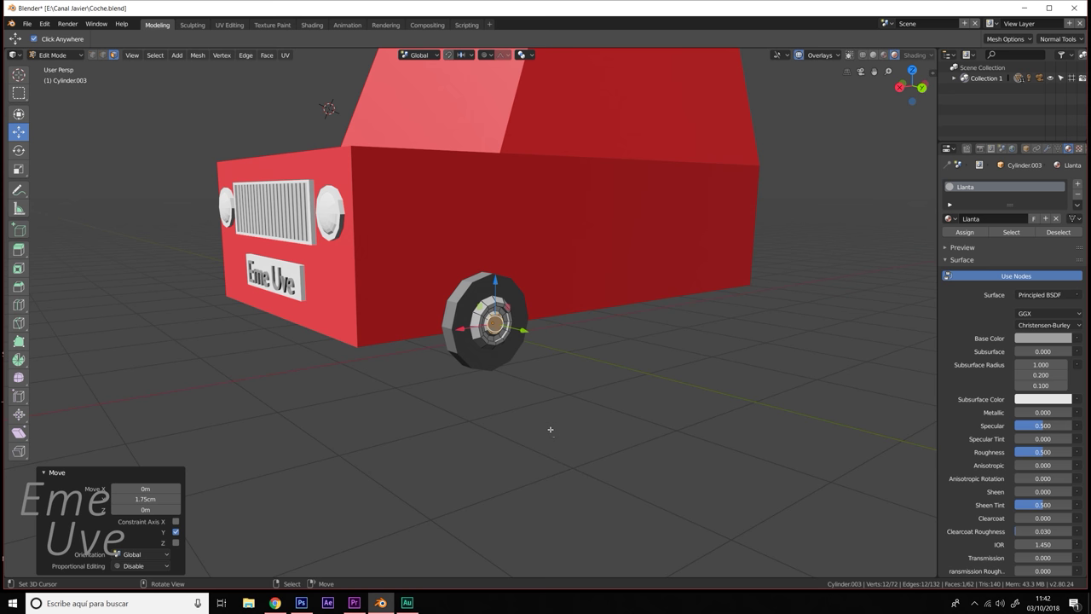
scroll(550, 429, up, 2)
click(56, 54)
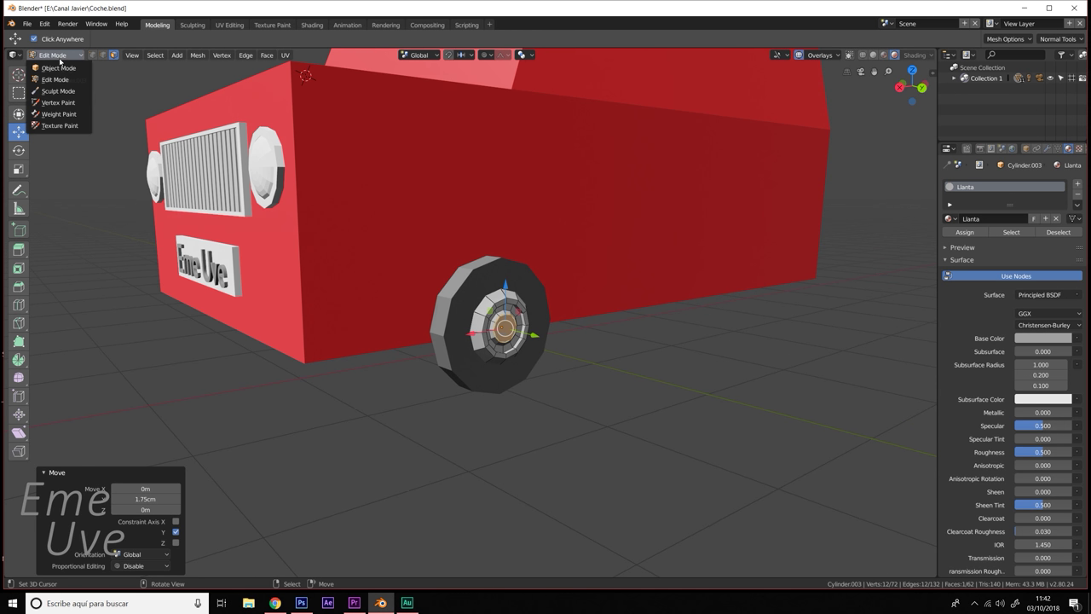
click(55, 69)
middle_drag(620, 374, 630, 383)
scroll(631, 388, down, 3)
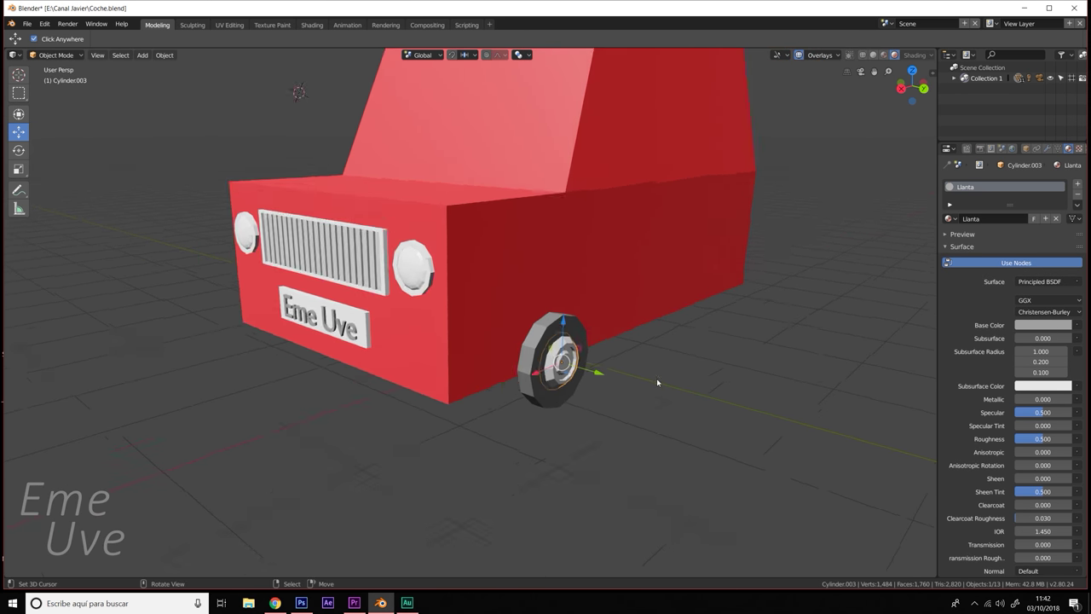
scroll(656, 377, down, 2)
scroll(606, 407, up, 1)
scroll(607, 406, up, 2)
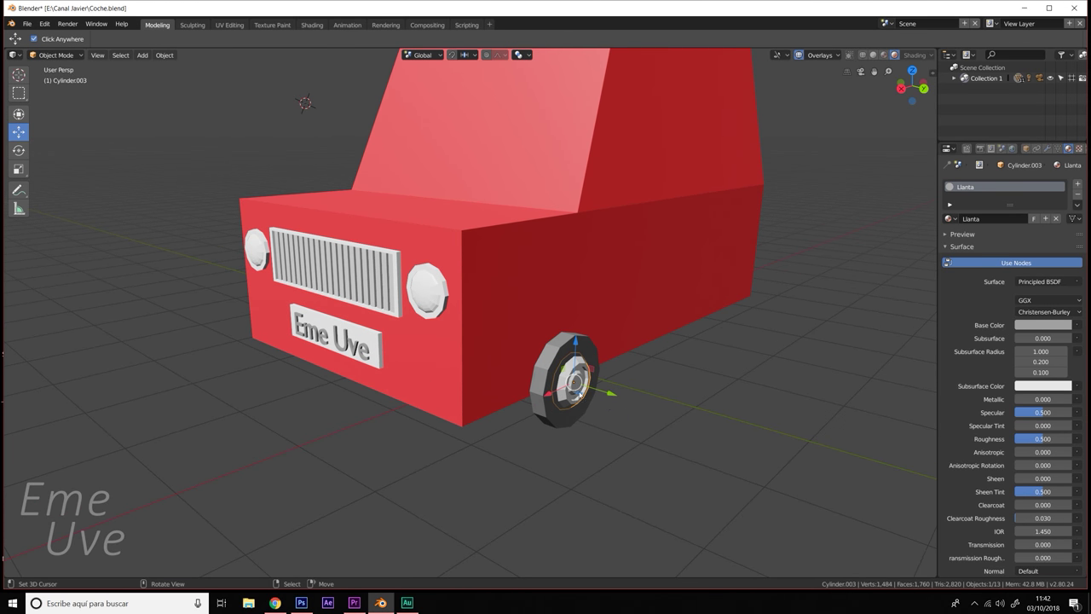
middle_drag(607, 406, 520, 339)
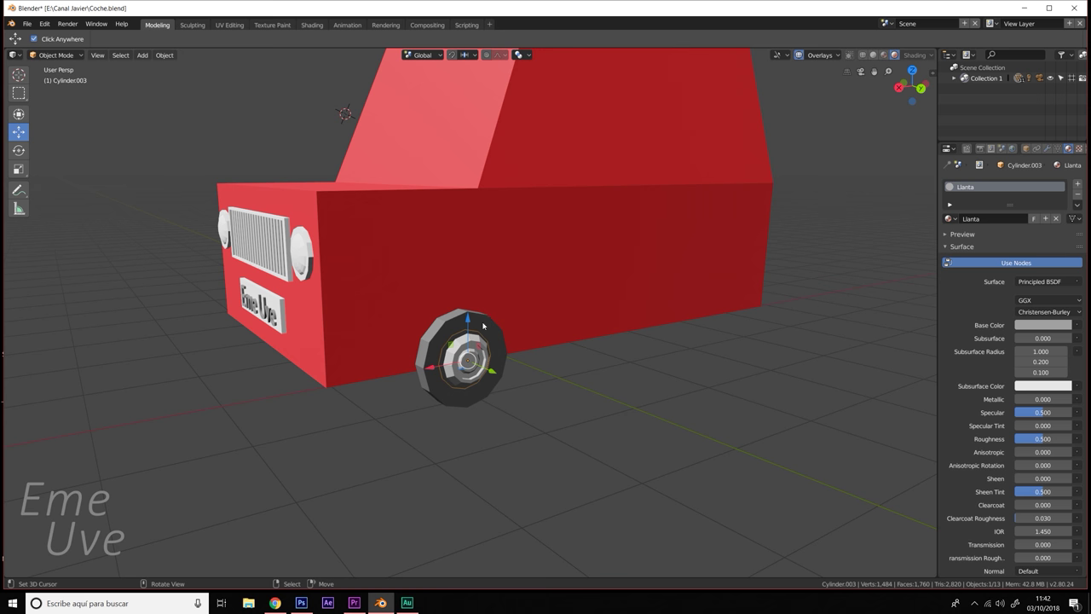
click(482, 325)
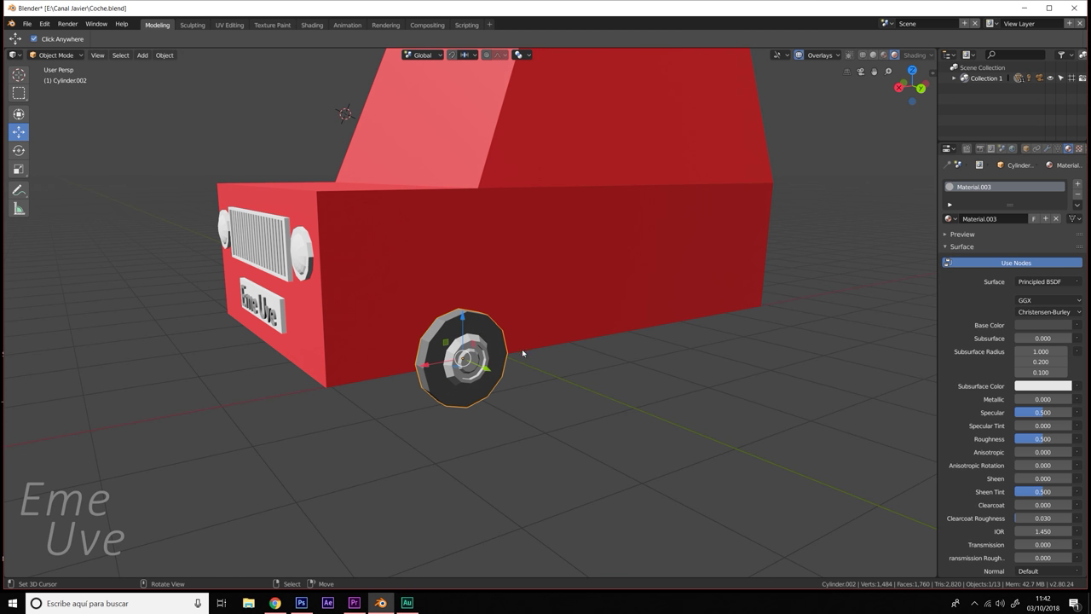
- Duplicate the tire, lift the copy 90.1 cm along Z, and enlarge it to 1.401
key(shift+d)
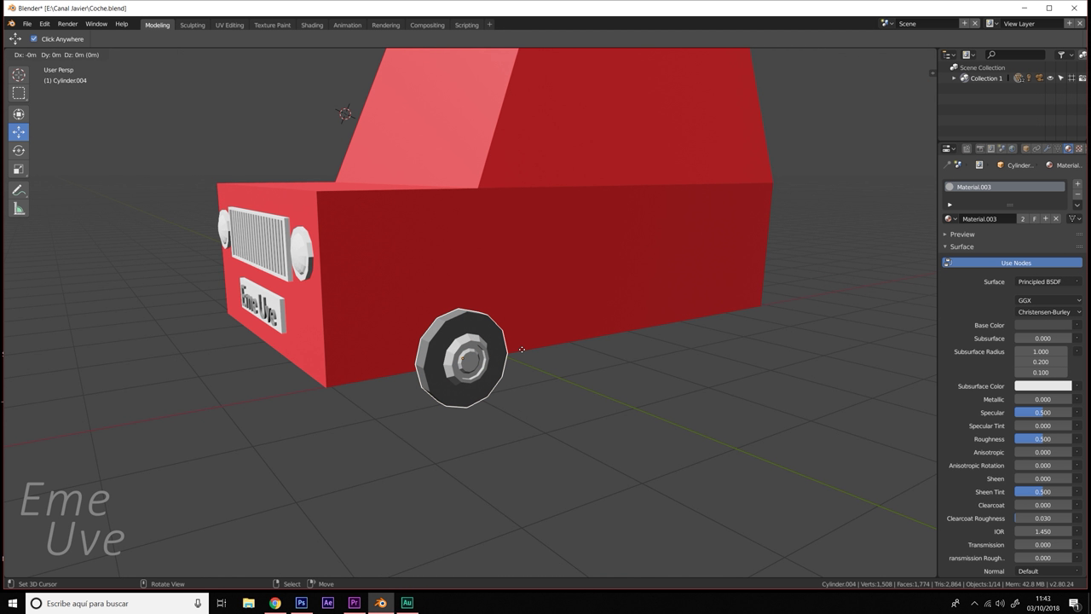
click(521, 349)
key(g)
key(z)
click(530, 288)
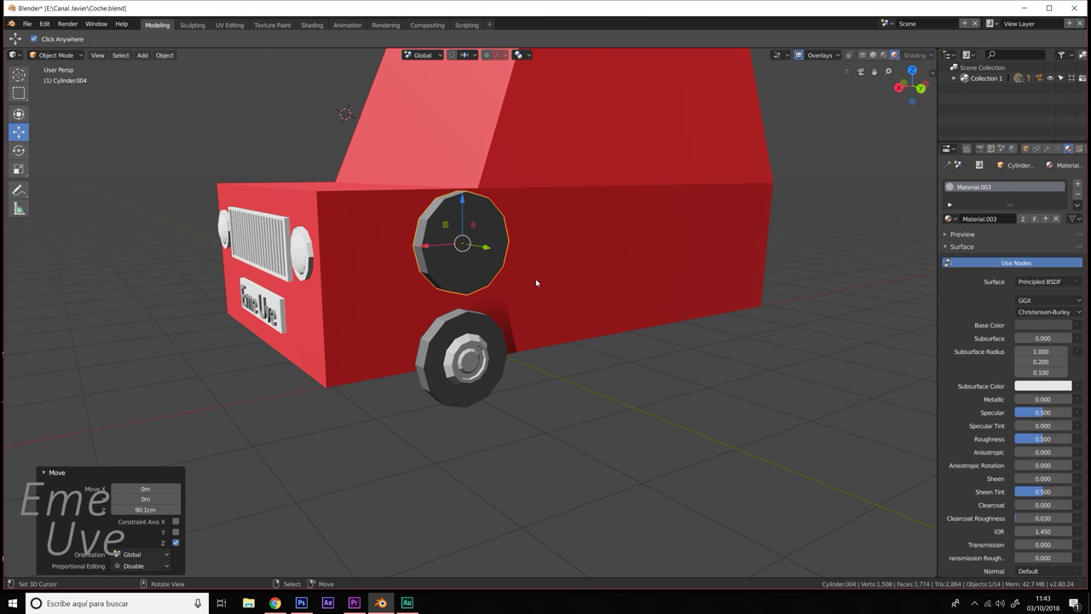
key(s)
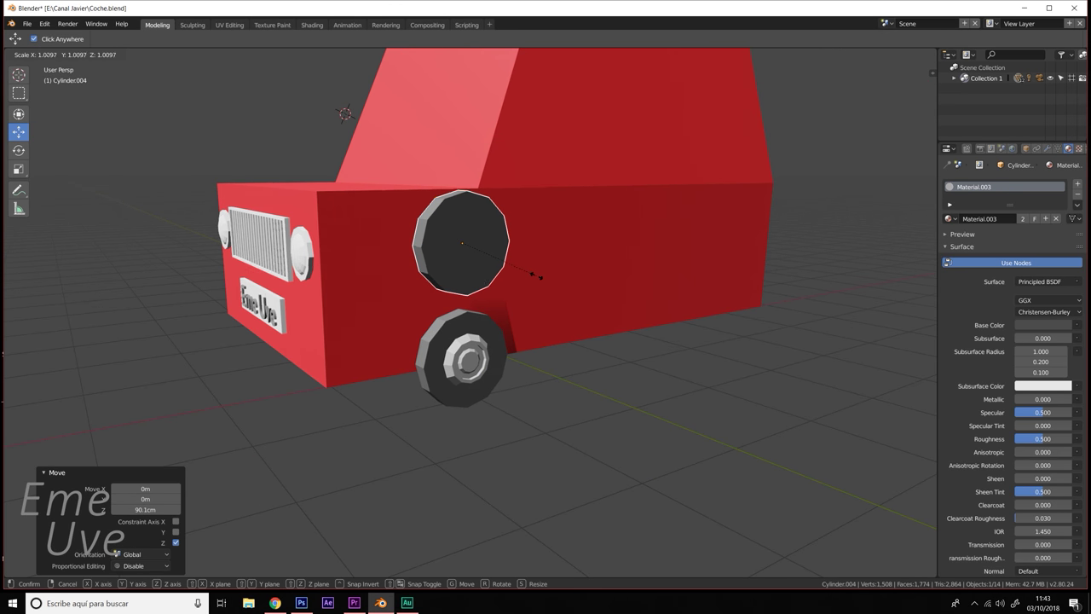
click(570, 281)
mouse_move(570, 280)
middle_down()
mouse_move(549, 302)
mouse_move(538, 289)
middle_up()
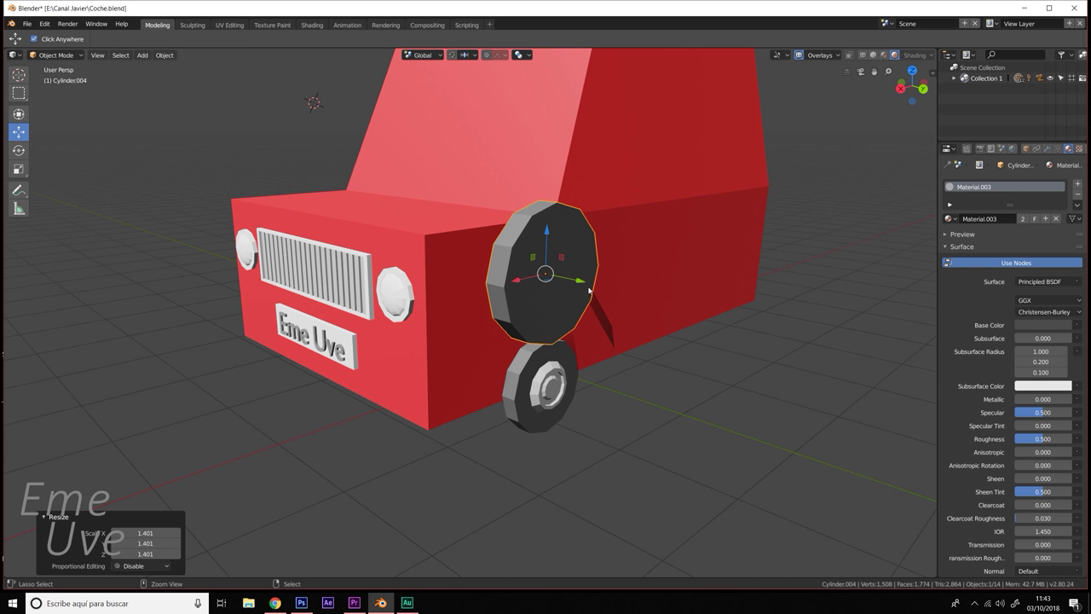
- Enlarge the copy further to 1.556 with the scale gizmo and slide it 1.39 m back along Y
key(ctrl+grave)
click(532, 293)
key(ctrl+grave)
click(563, 345)
mouse_move(585, 294)
mouse_down()
mouse_move(592, 284)
mouse_move(842, 400)
mouse_up()
key(ctrl+grave)
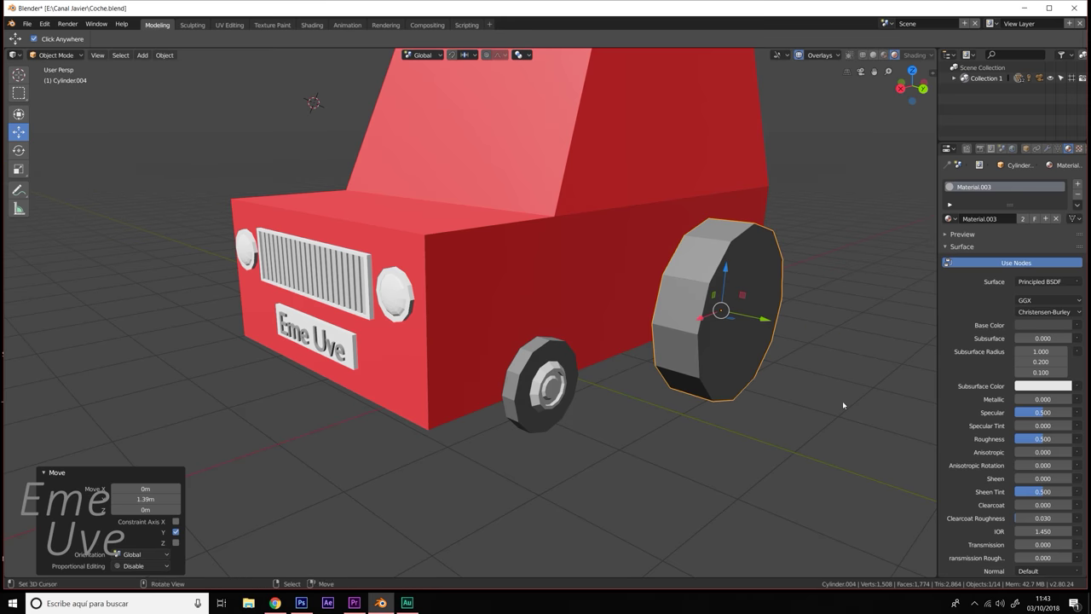
shift+middle_drag(842, 400, 728, 394)
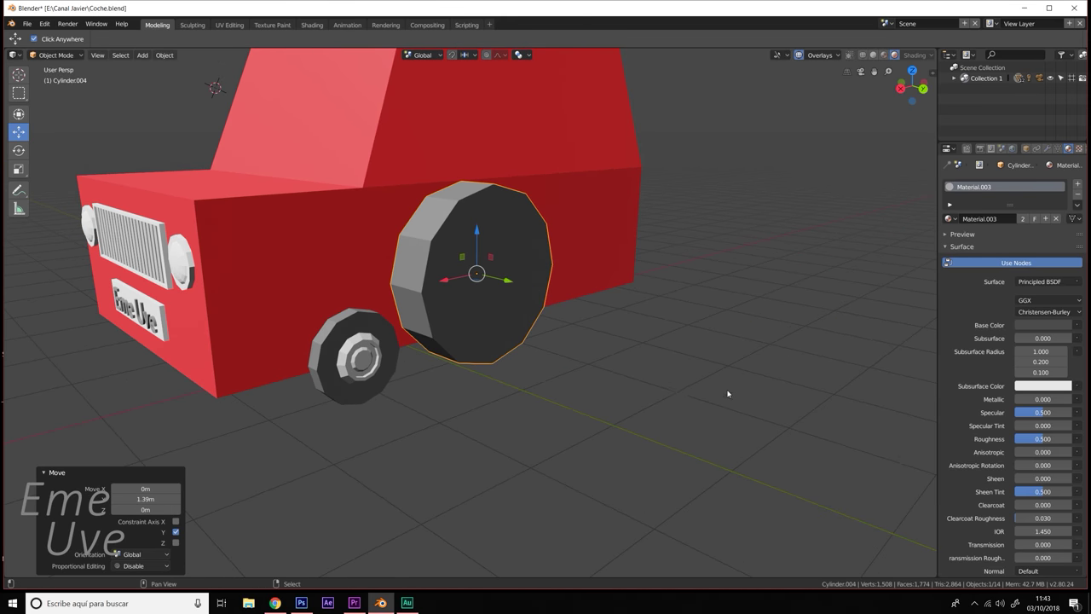
click(18, 74)
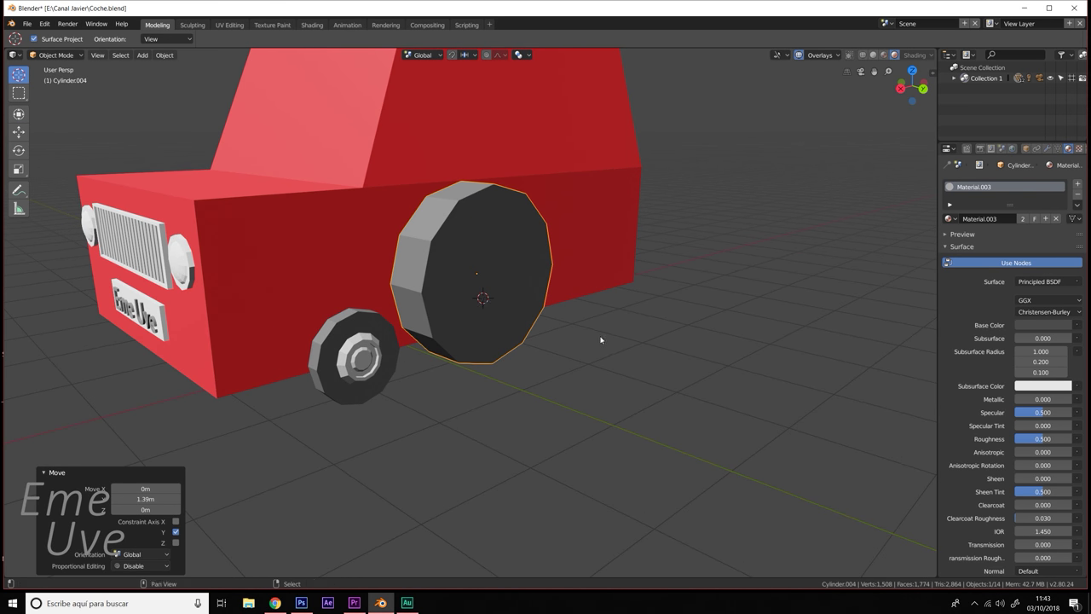
- Add a cube and lower it 88.7 cm along Z over the cylinder's lower half
key(shift+a)
click(677, 347)
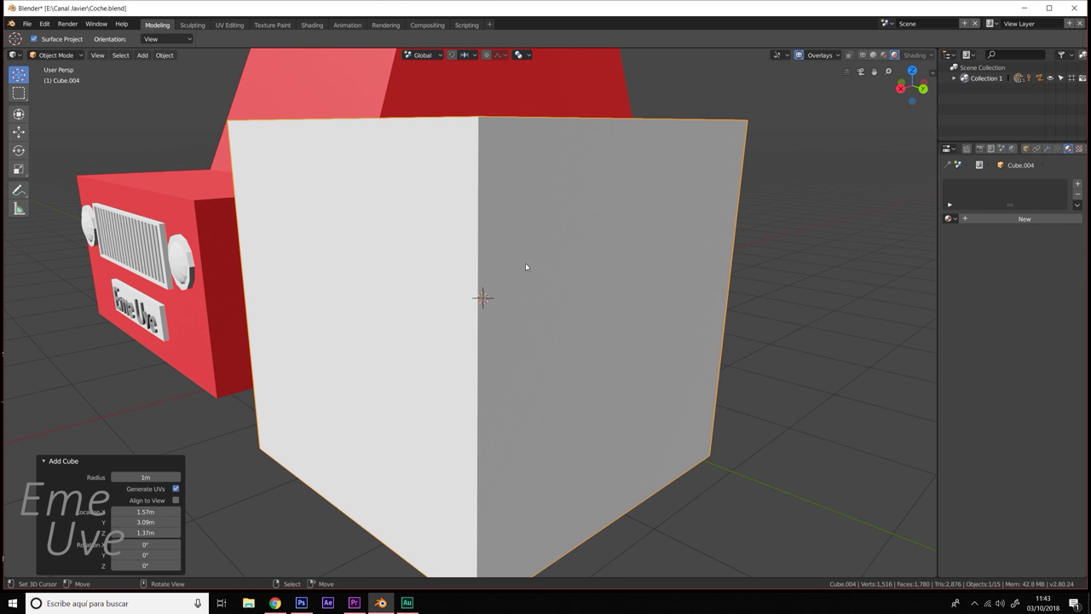
key(shift+space)
click(526, 324)
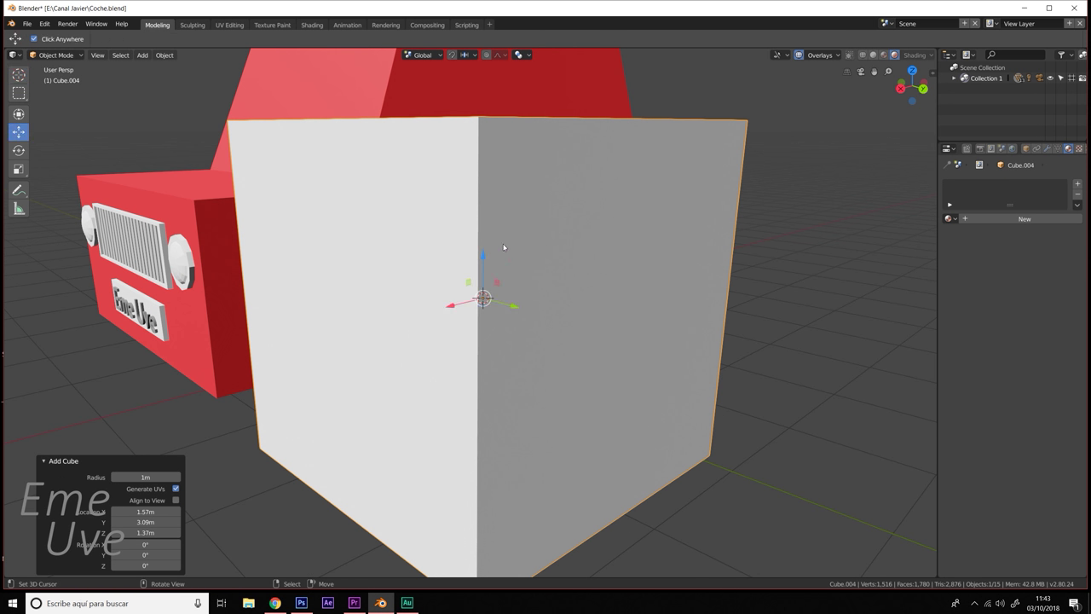
mouse_move(525, 323)
mouse_down()
mouse_move(491, 301)
mouse_move(503, 392)
mouse_up()
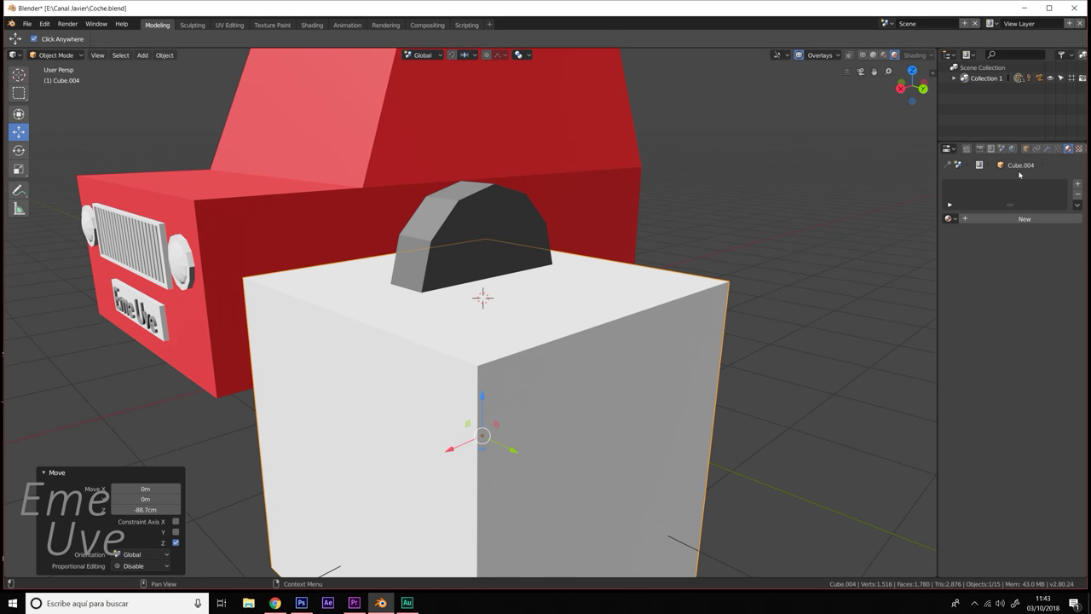
- Select the dark cylinder and bring up its Add Modifier list
click(532, 226)
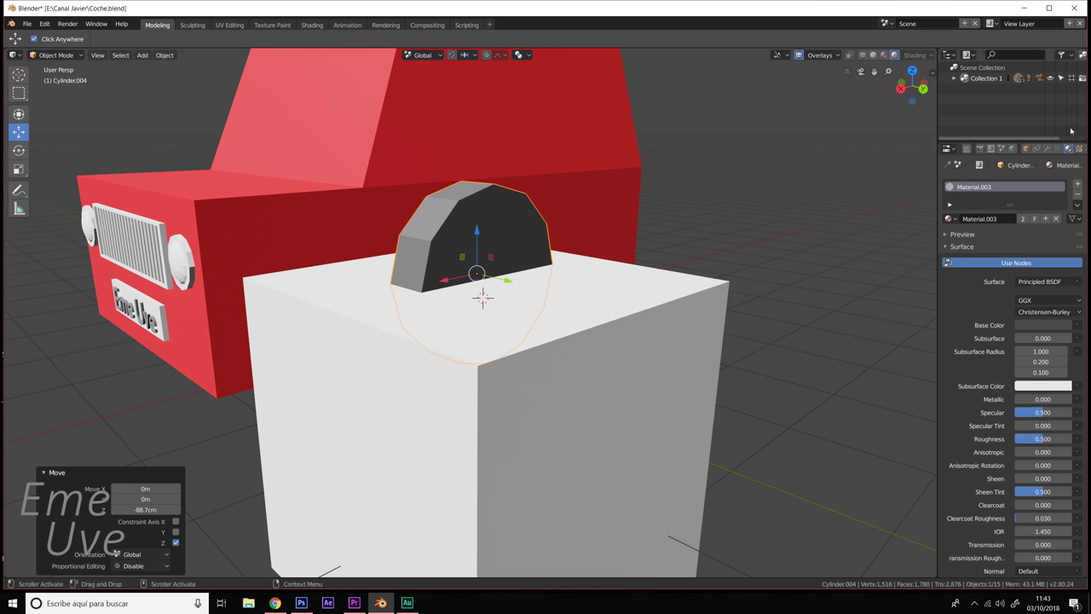
click(1047, 148)
click(967, 185)
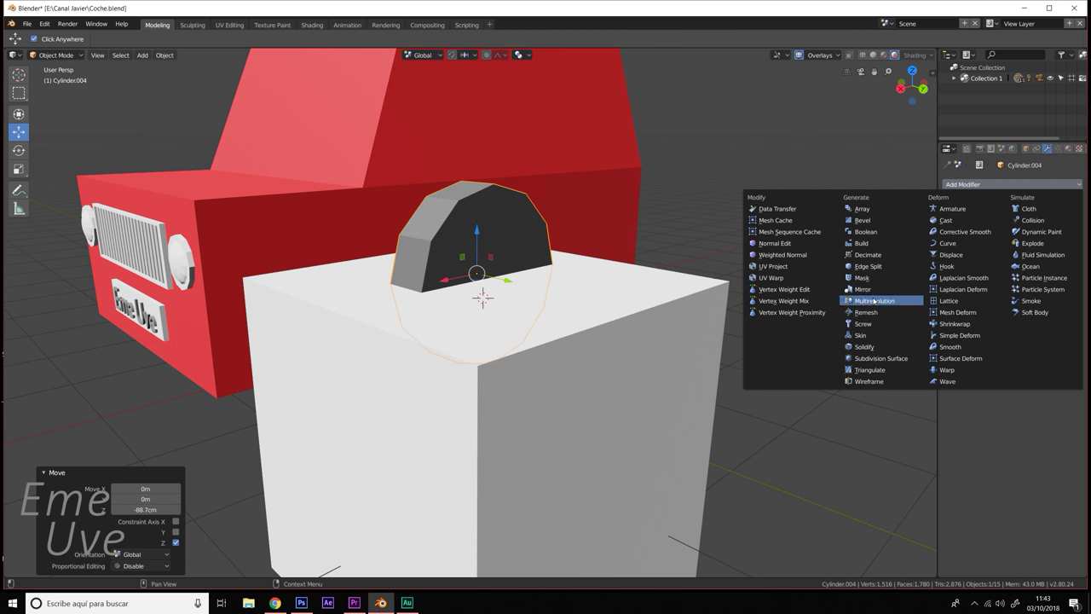
- Apply a Boolean Difference modifier to the cylinder with the cube as the cutting object
click(865, 231)
click(630, 313)
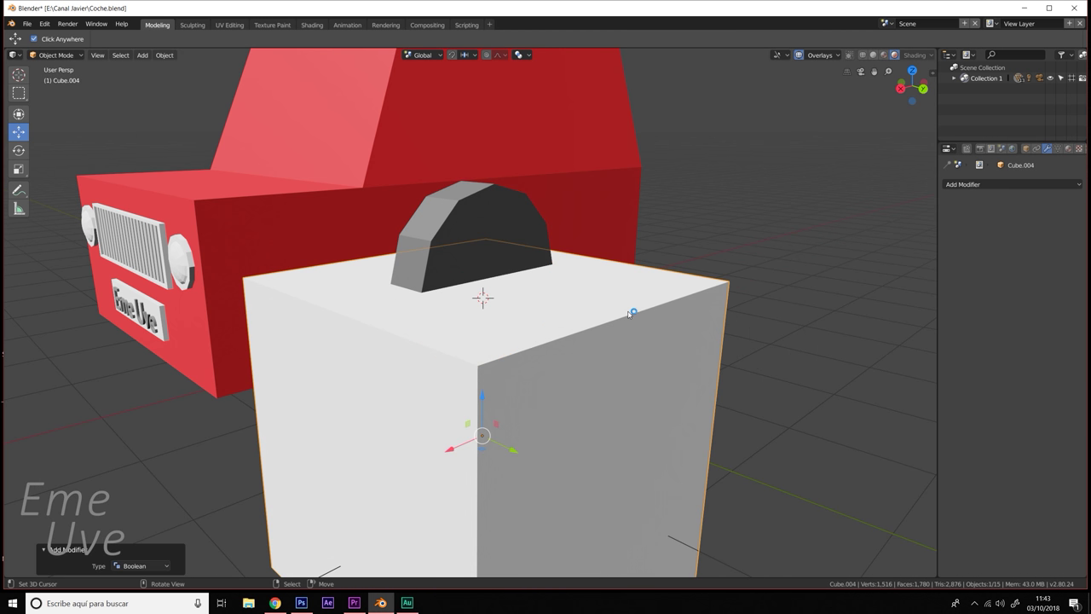
click(490, 229)
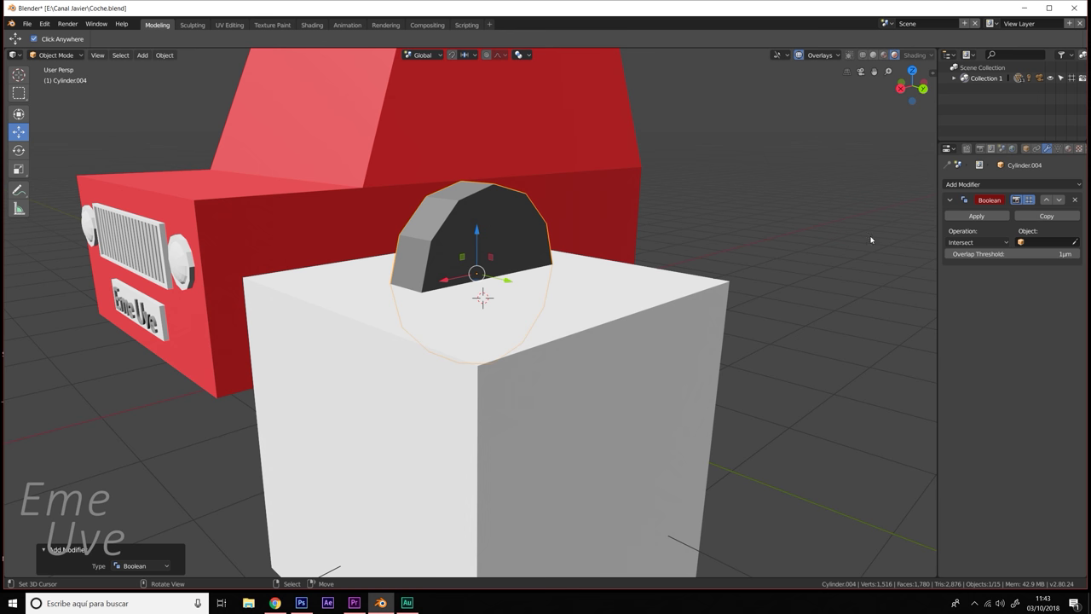
click(1074, 243)
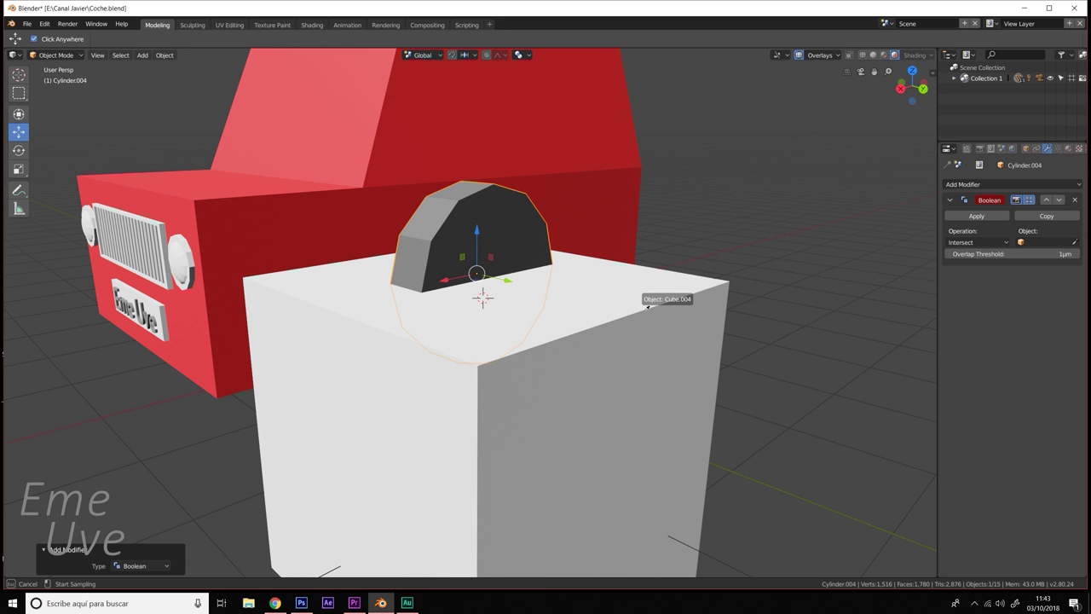
click(646, 307)
click(991, 243)
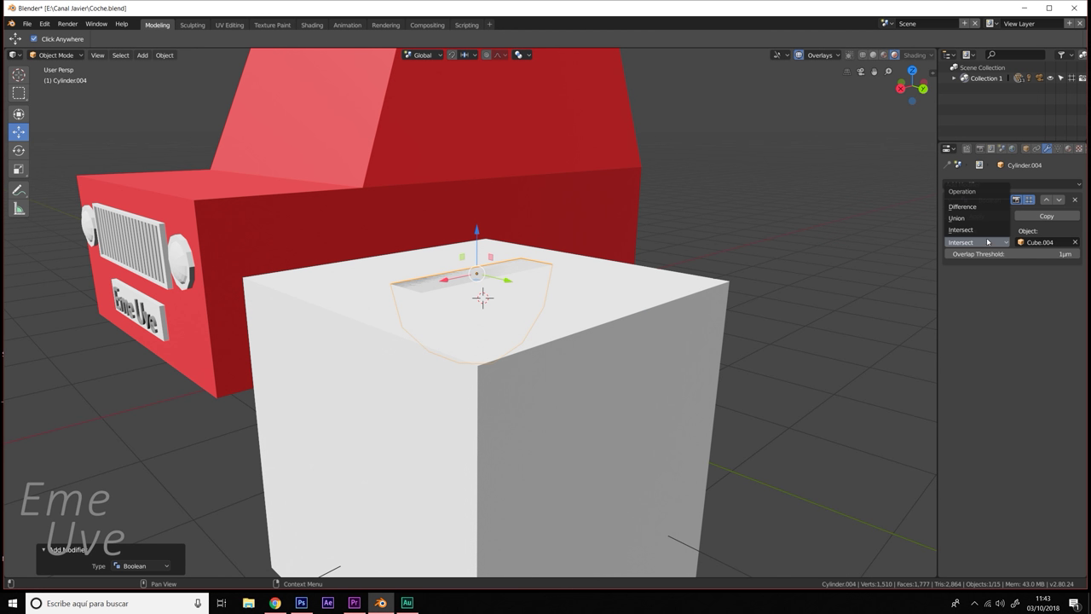
click(990, 207)
click(991, 217)
- Delete the cutting cube and inspect the resulting wheel arch
click(700, 313)
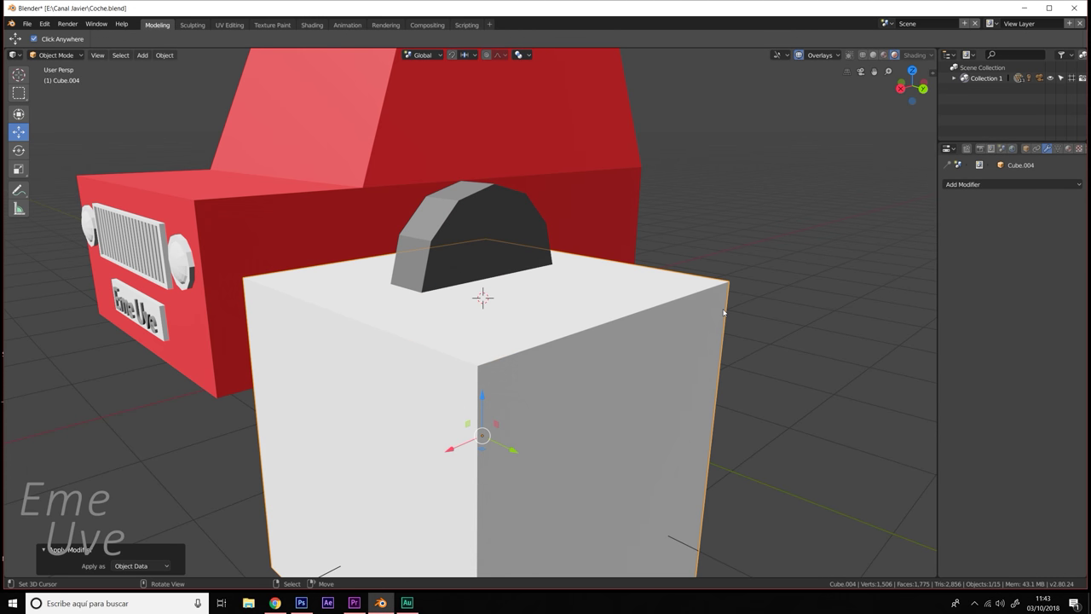
key(x)
click(700, 311)
mouse_move(634, 341)
middle_down()
mouse_move(634, 316)
mouse_move(614, 384)
mouse_move(598, 397)
mouse_move(633, 292)
middle_up()
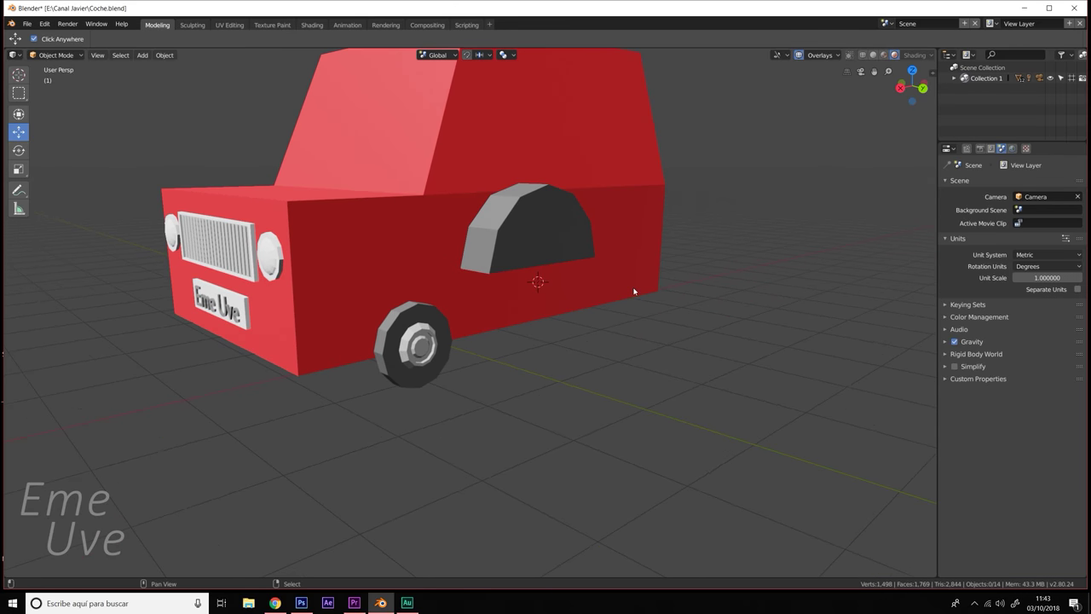
- Move the half-cylinder arch forward and down over the front wheel, 7.37 cm out along Y
click(560, 226)
drag(565, 269, 443, 232)
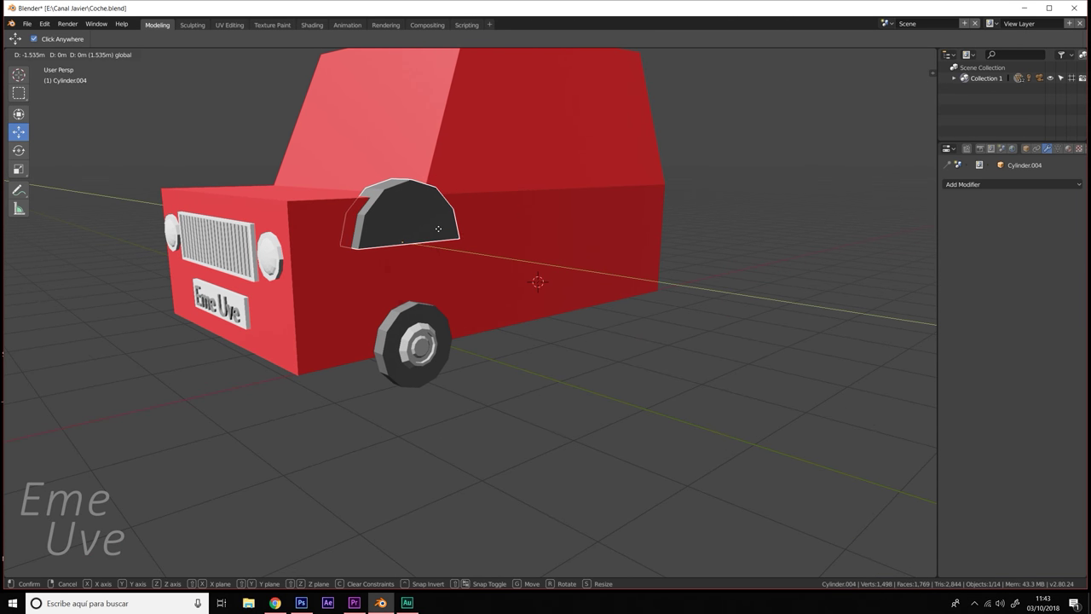
drag(405, 198, 486, 341)
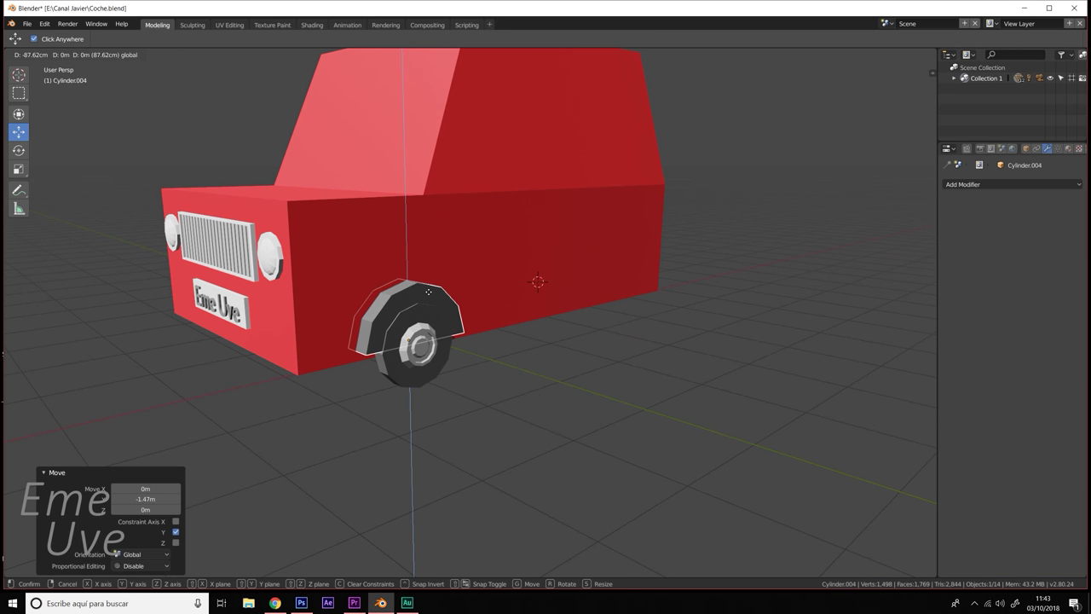
middle_drag(486, 341, 474, 348)
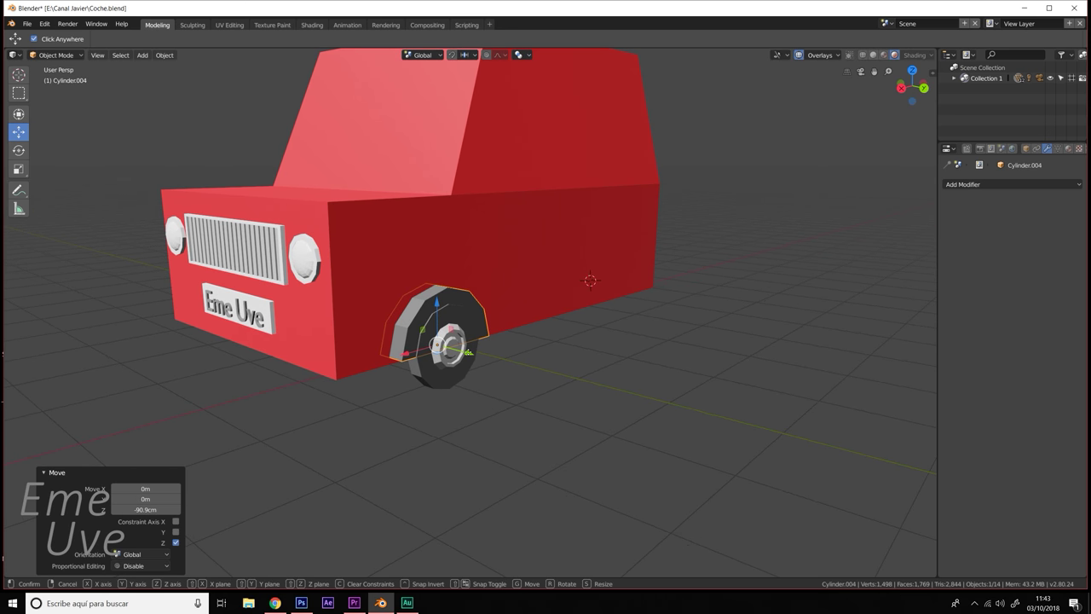
key(g)
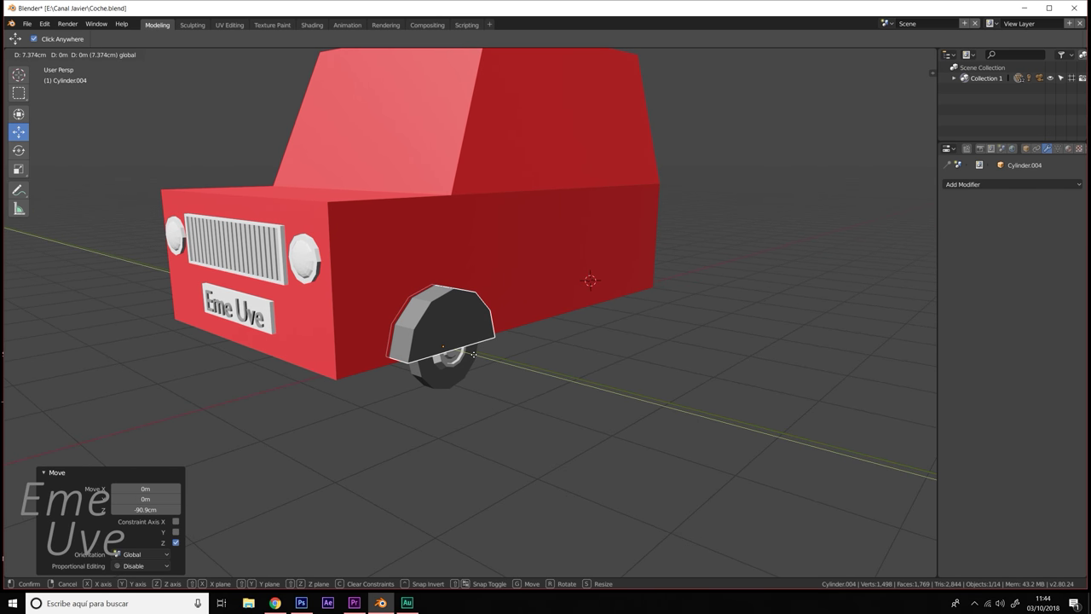
click(473, 354)
middle_drag(514, 343, 523, 334)
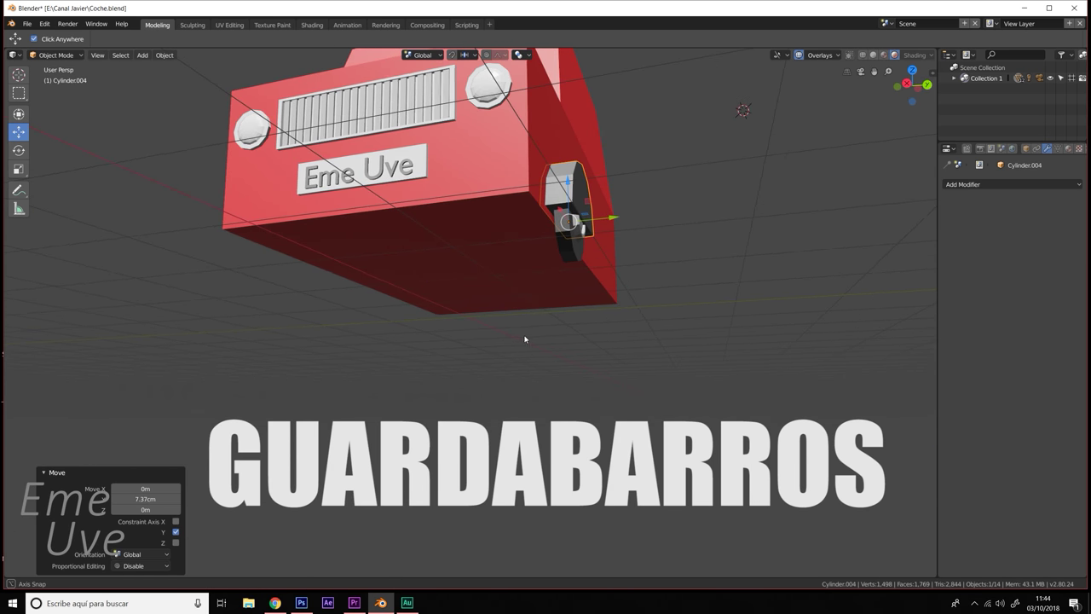
- Shift the front wheel -3.9 cm along Y so it sits centred under the arch
click(580, 235)
drag(597, 219, 609, 215)
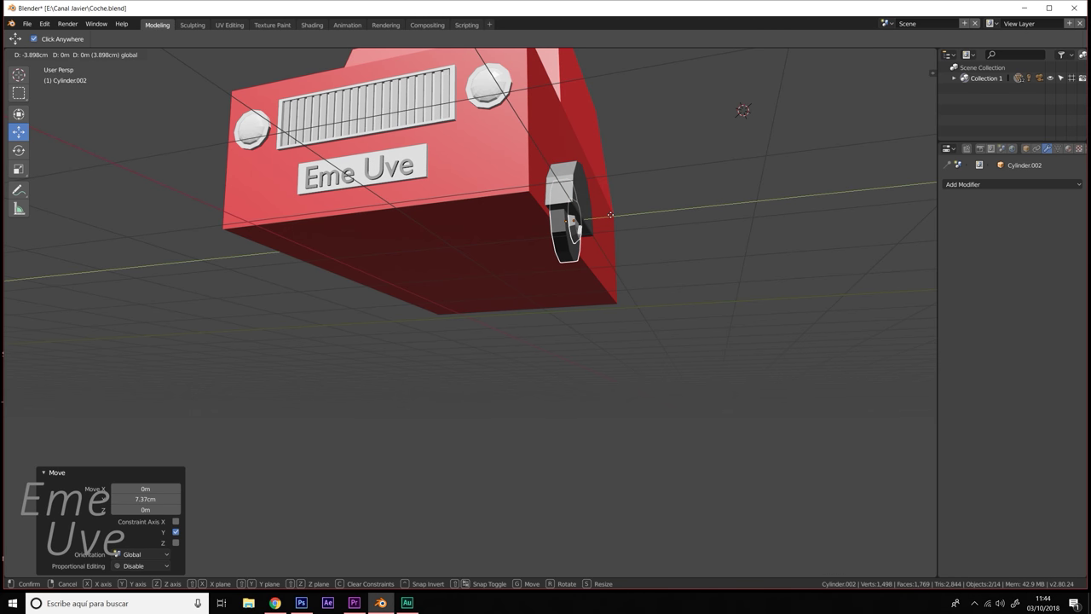
click(610, 214)
mouse_move(611, 215)
middle_down()
mouse_move(601, 259)
mouse_move(554, 283)
mouse_move(646, 309)
mouse_move(626, 253)
mouse_move(686, 375)
mouse_move(671, 319)
mouse_move(707, 335)
mouse_move(697, 334)
middle_up()
scroll(647, 309, up, 3)
click(627, 255)
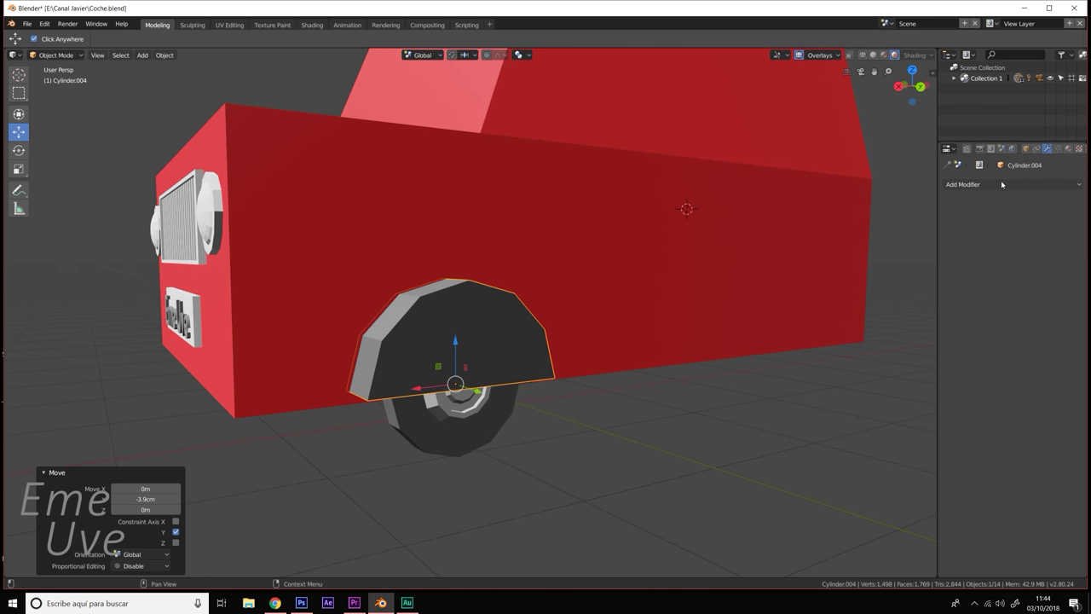
- Assign the car body's red 'Material' to the wheel arch
click(1069, 148)
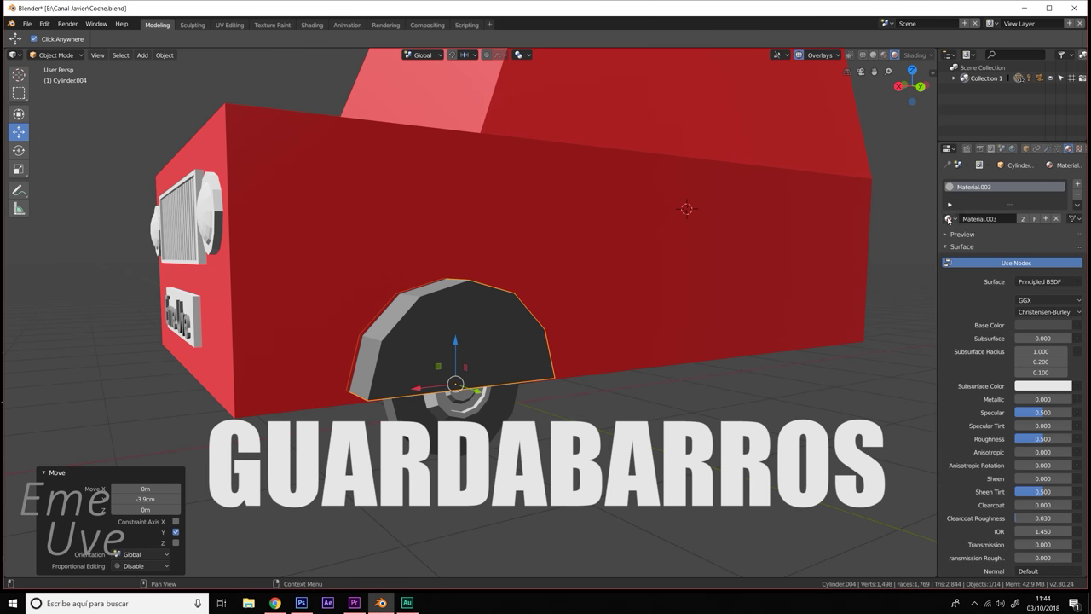
click(948, 219)
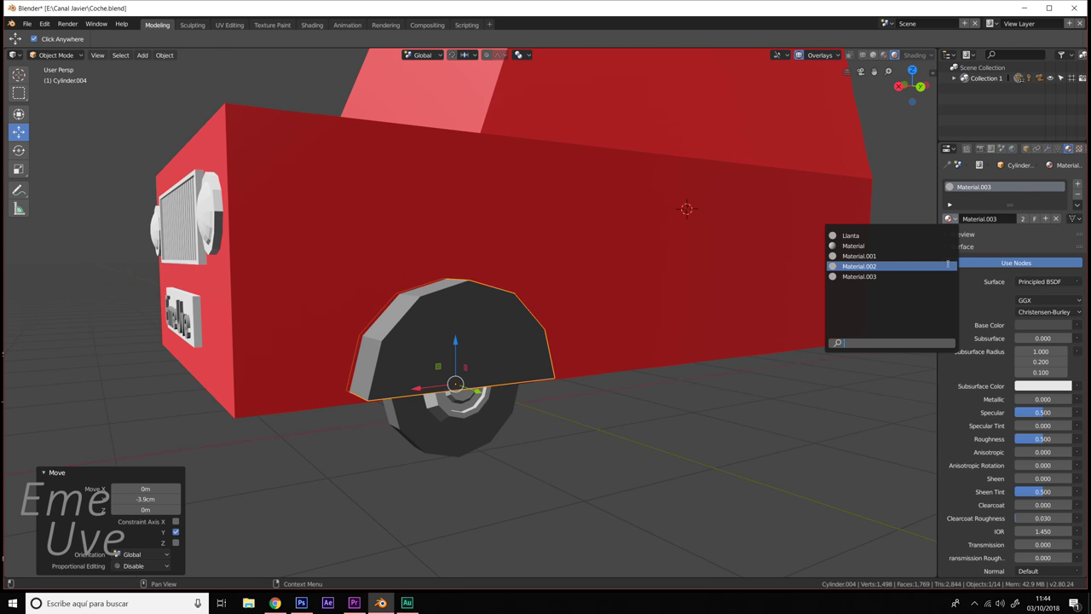
click(711, 224)
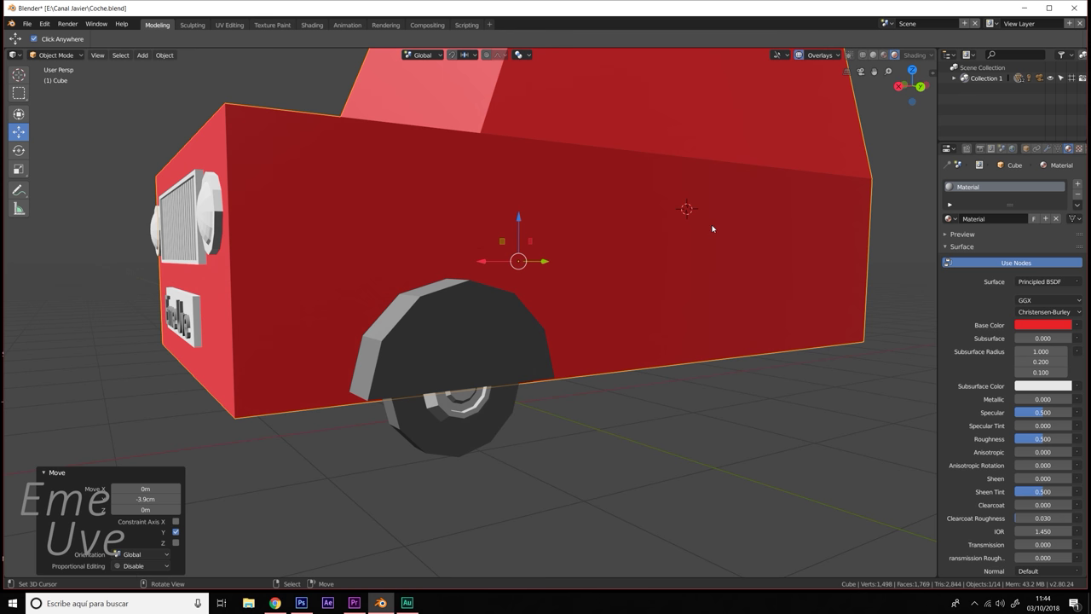
click(407, 336)
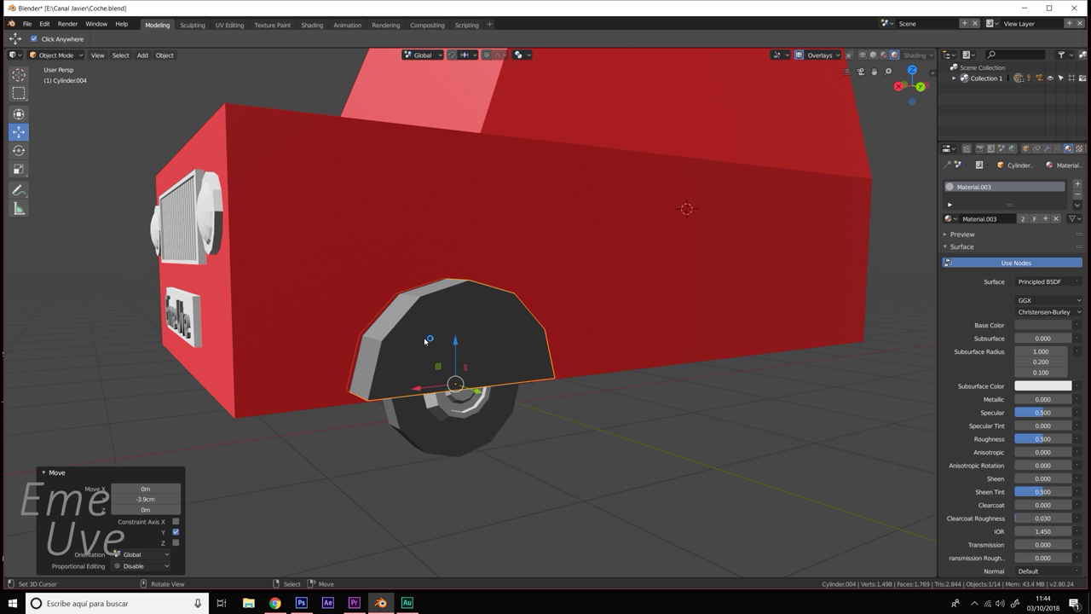
click(540, 270)
click(484, 319)
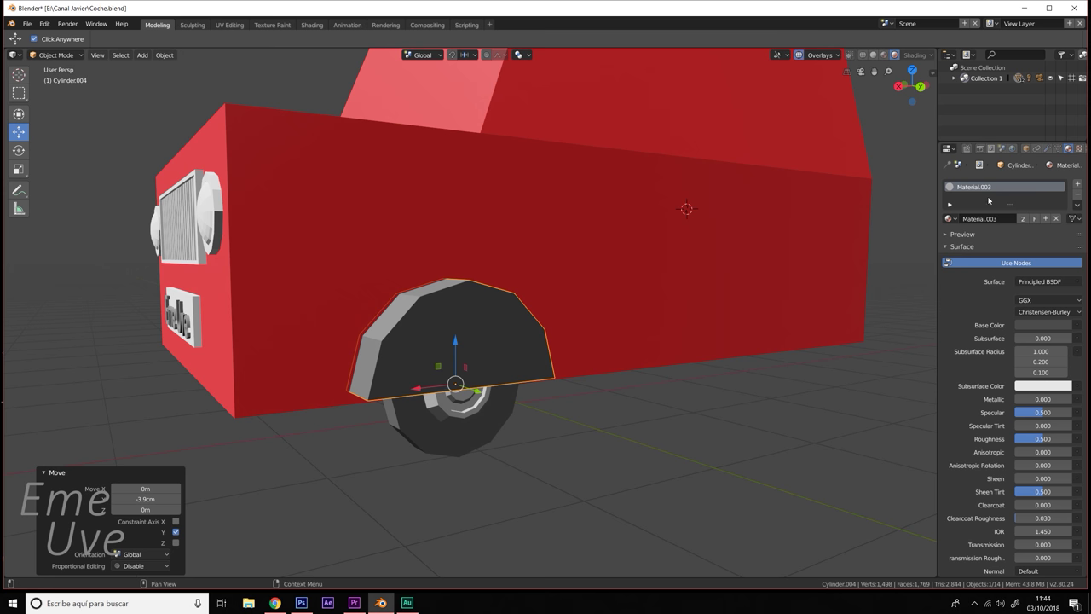
click(949, 218)
click(852, 243)
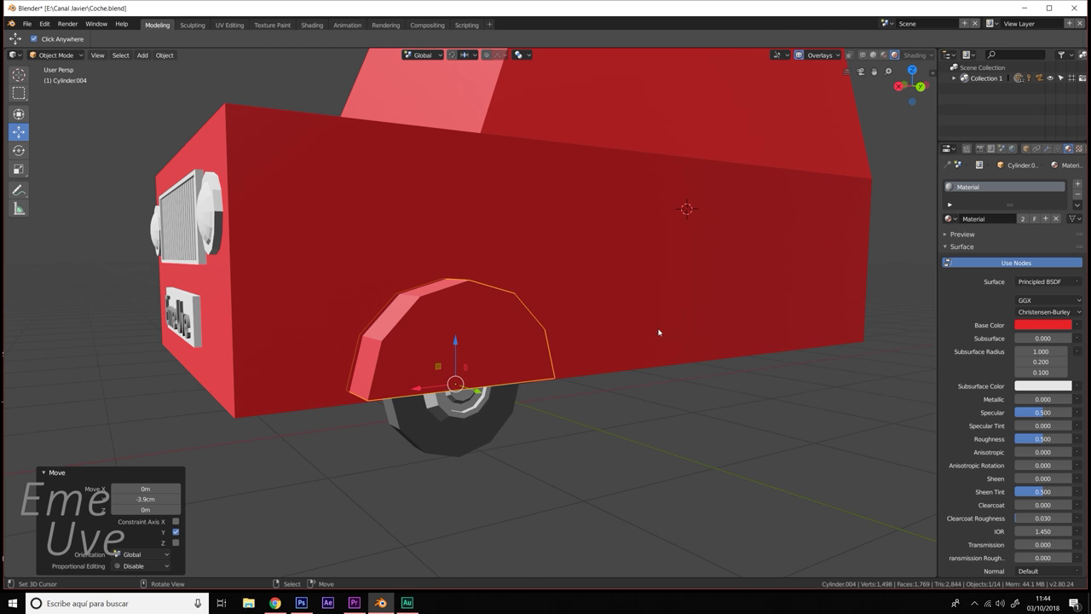
- Rename the red material to Rojo and add the front wheel to the selection
middle_drag(596, 332, 682, 332)
text(Rojo)
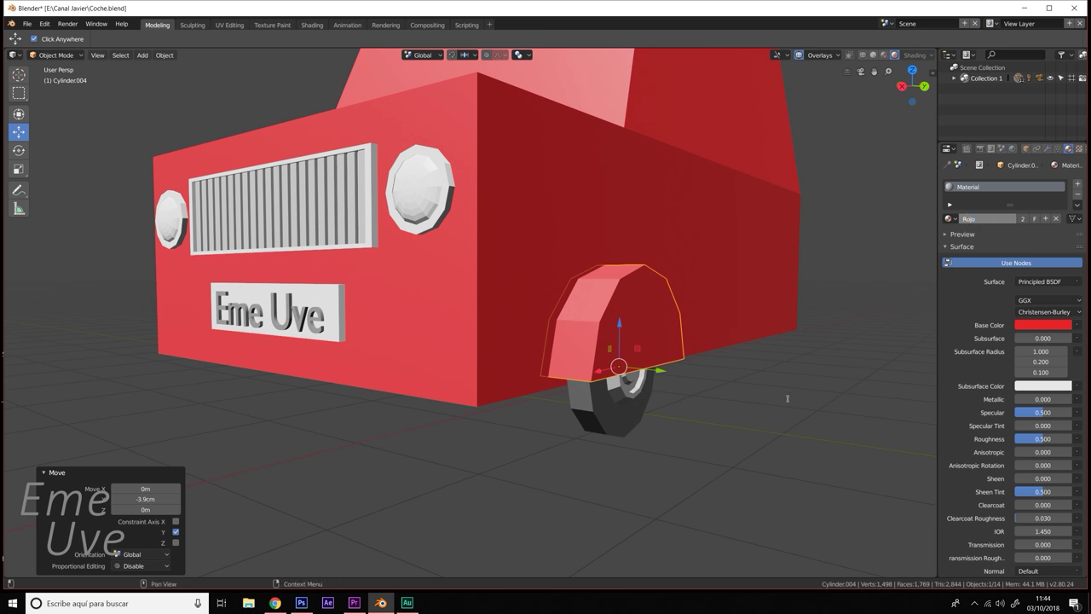
key(Return)
scroll(682, 391, up, 3)
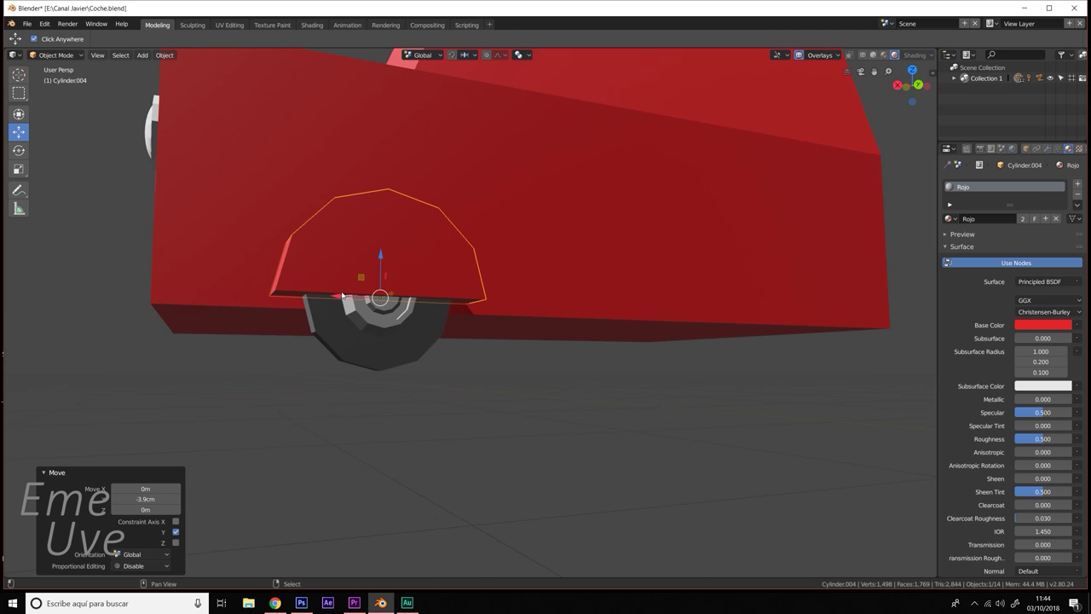
shift+click(358, 352)
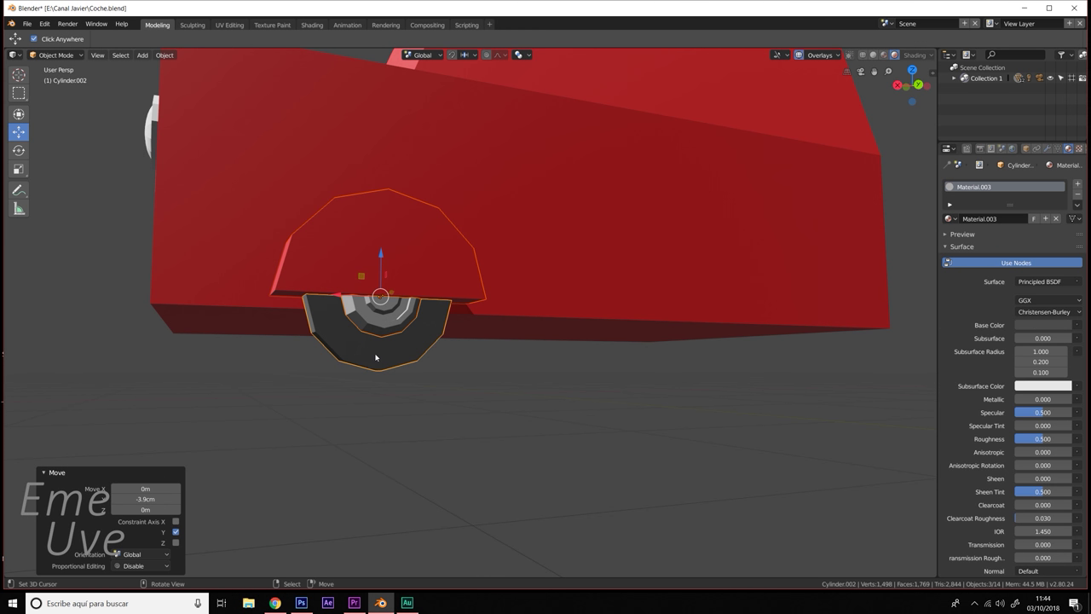
- Duplicate the front wheel and arch and move the copy -3.18 m along X
key(shift+d)
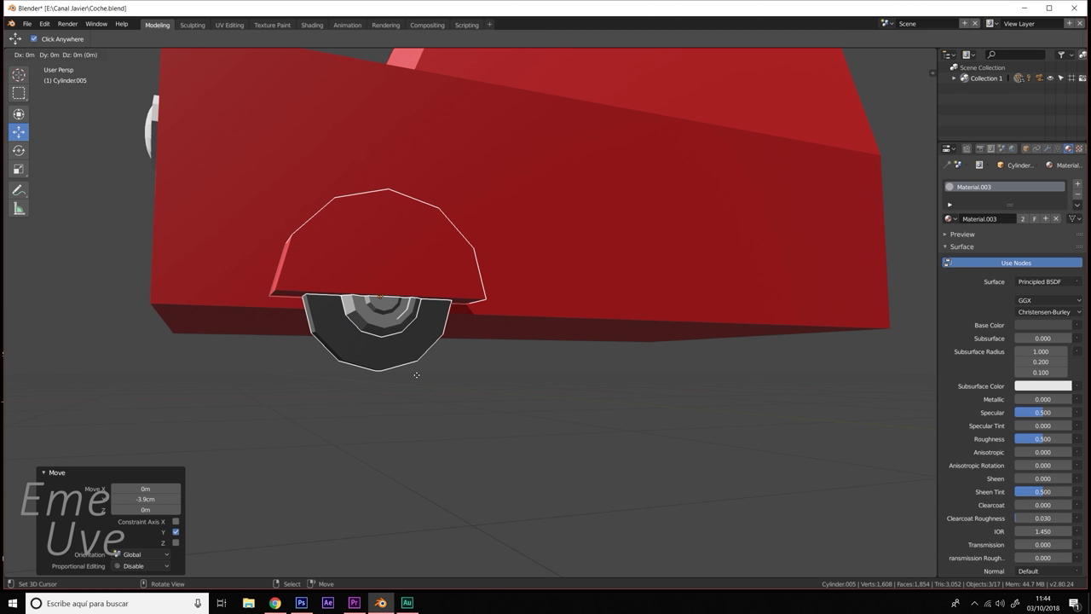
right_click(415, 375)
scroll(465, 353, down, 2)
mouse_move(465, 353)
middle_down()
mouse_move(433, 370)
mouse_move(407, 366)
middle_up()
key(g)
key(x)
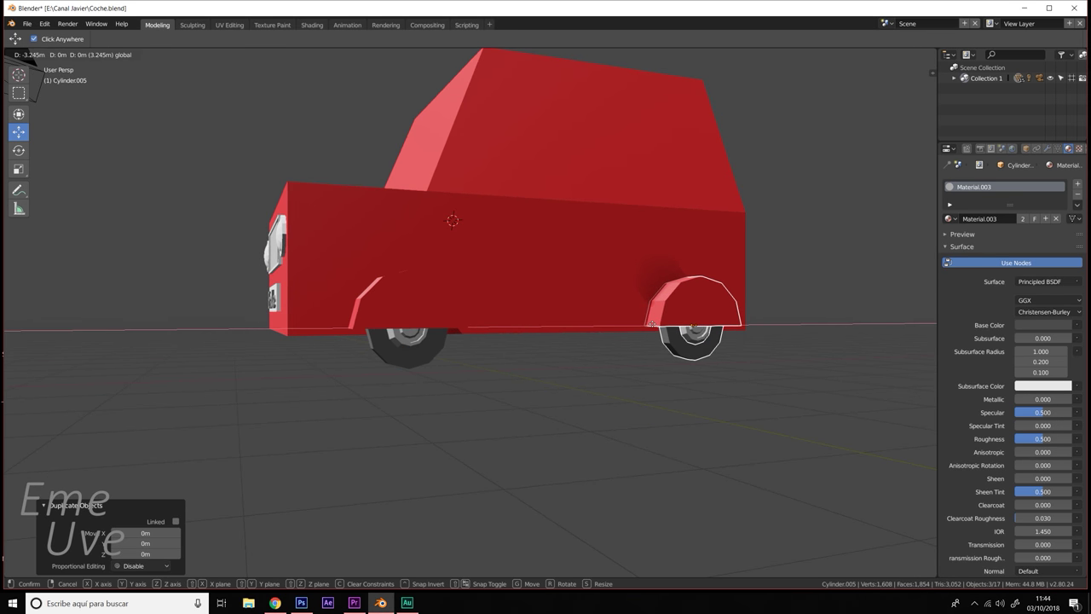
click(698, 366)
mouse_move(698, 365)
middle_down()
mouse_move(681, 361)
mouse_move(688, 372)
mouse_move(750, 380)
mouse_move(619, 360)
mouse_move(679, 367)
mouse_move(691, 383)
mouse_move(735, 368)
middle_up()
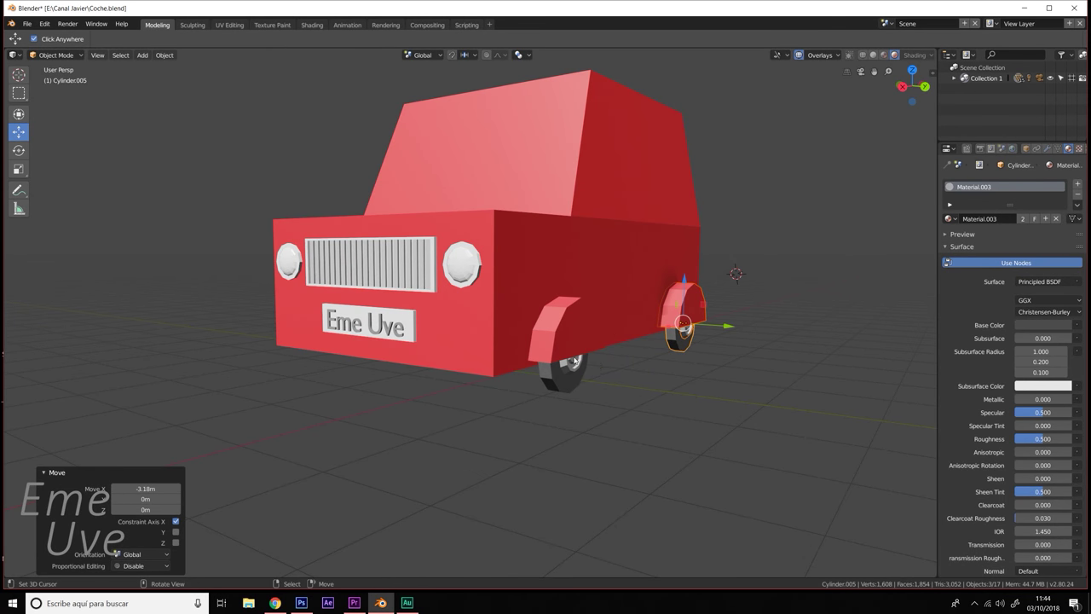
- Select the front fender, tire and remaining wheel parts
shift+click(571, 339)
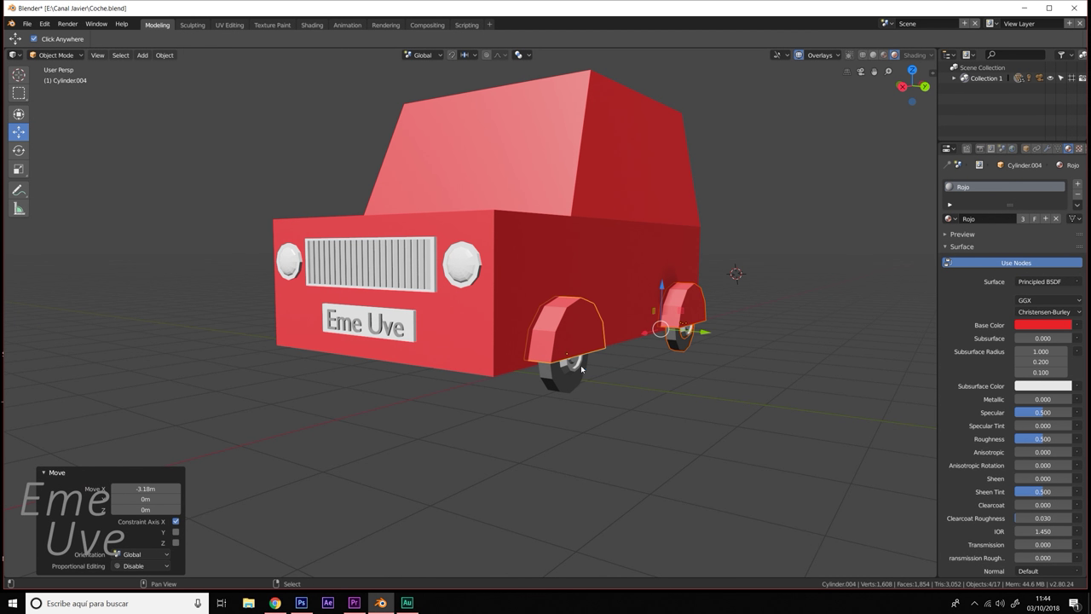
shift+click(573, 363)
shift+click(572, 382)
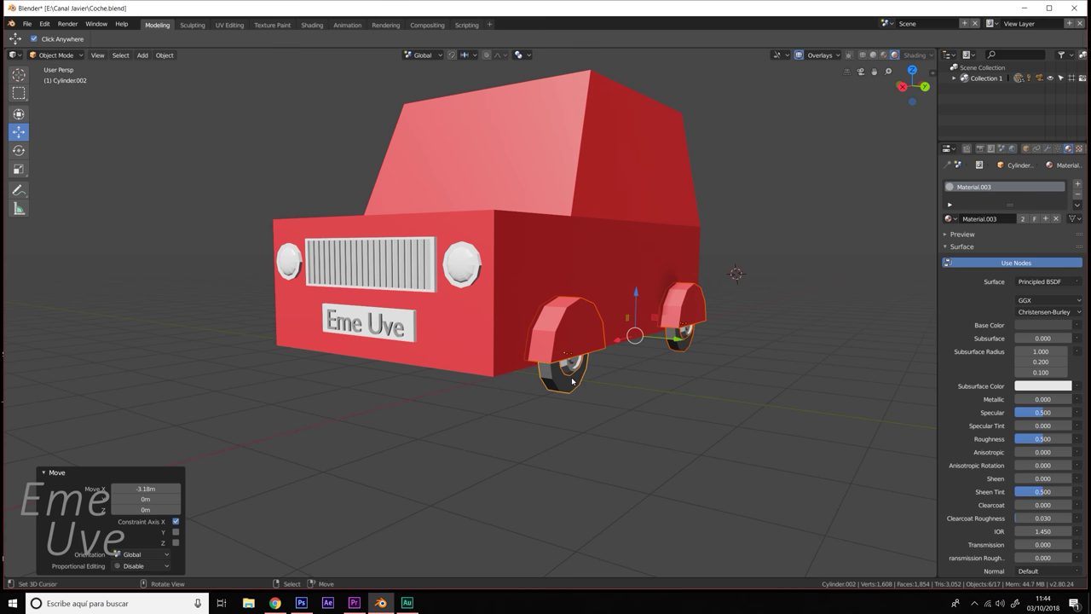
- Duplicate the selected wheels and arches, slide them 61.2 cm along Y, and rotate them 180° around Z
key(shift+d)
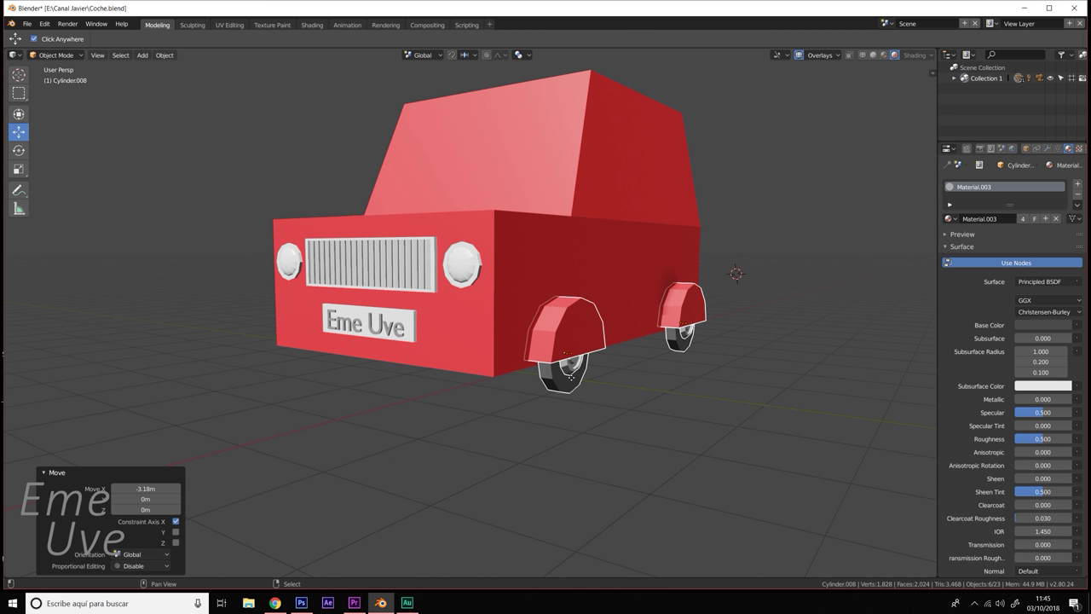
right_click(589, 369)
drag(663, 340, 720, 343)
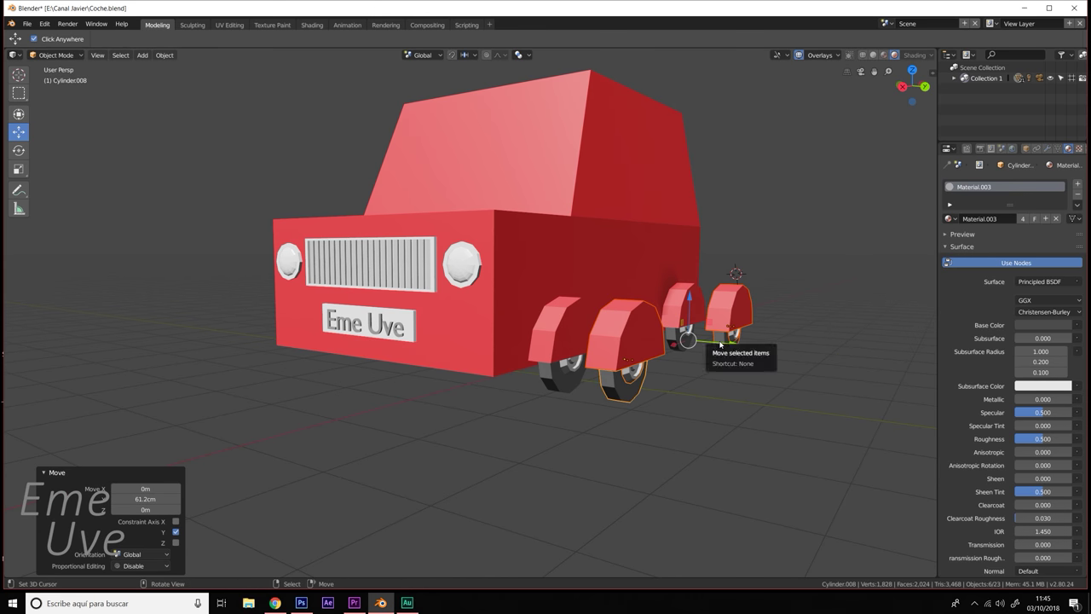
key(r)
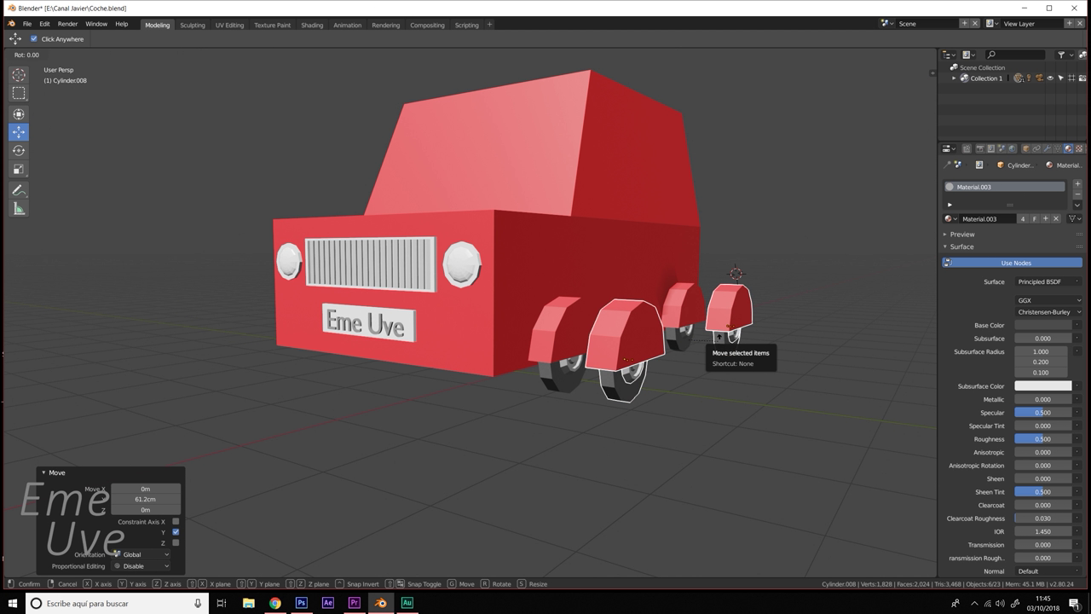
text(z18)
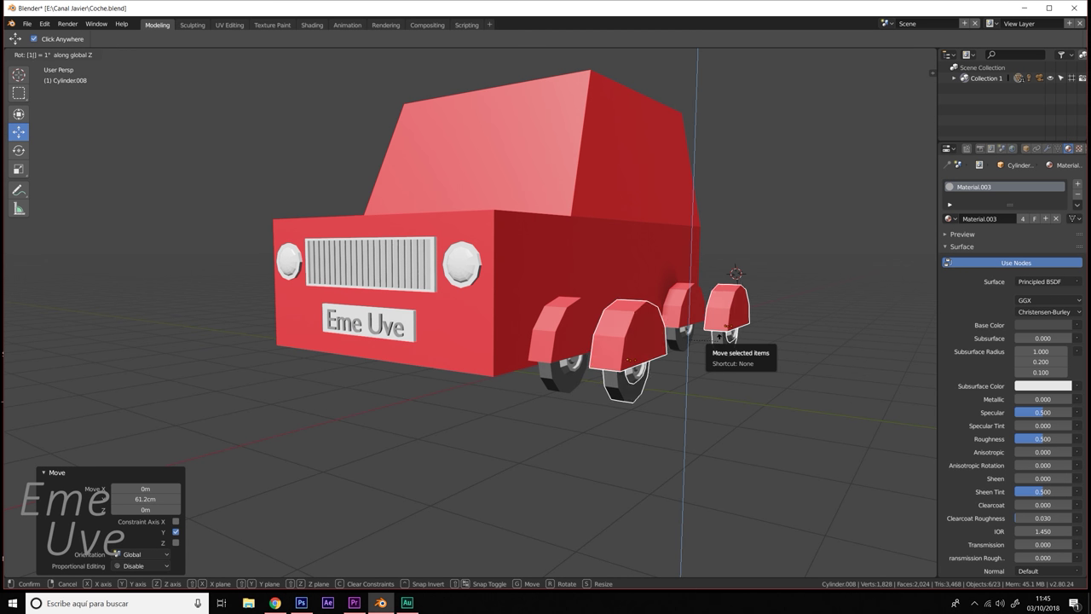
text(0)
key(Return)
- Move the duplicated wheels along Y to the car's other side and nudge them into place
middle_drag(718, 338, 740, 335)
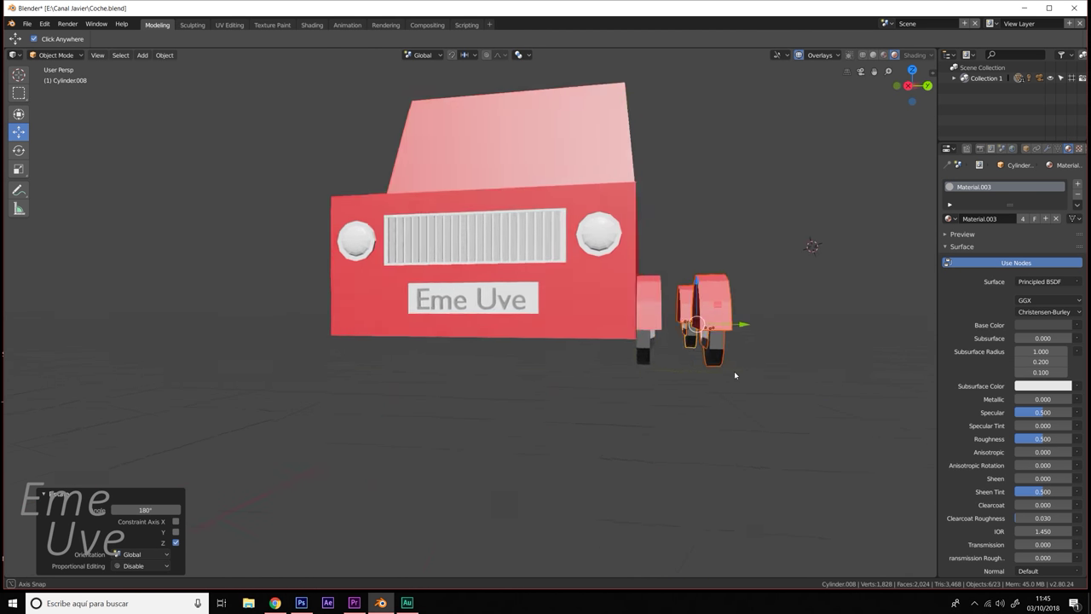
key(g)
key(y)
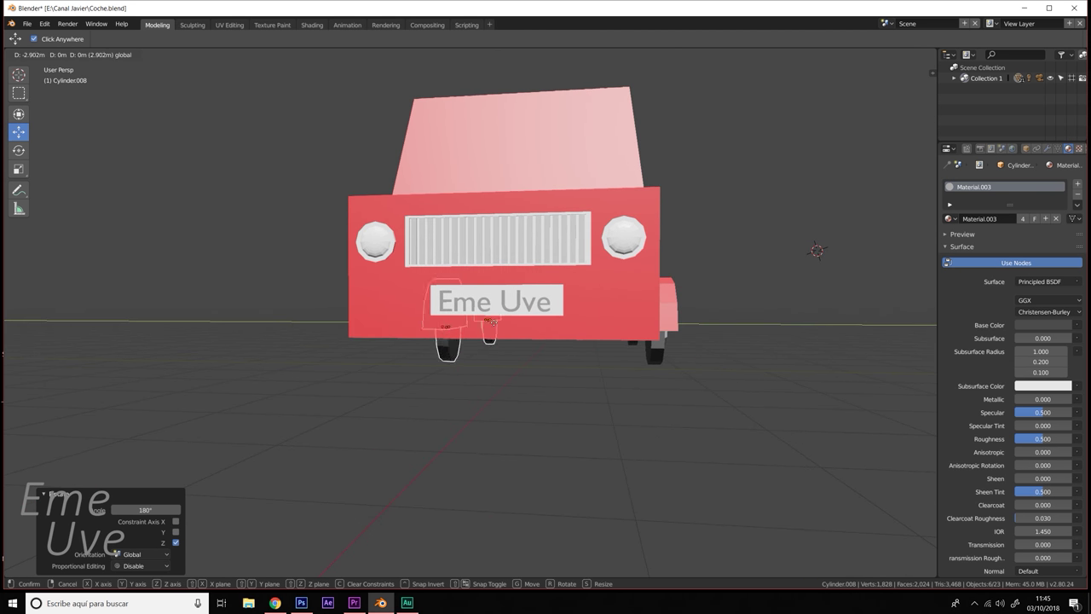
click(490, 340)
mouse_move(490, 341)
middle_down()
mouse_move(574, 348)
mouse_move(430, 317)
middle_up()
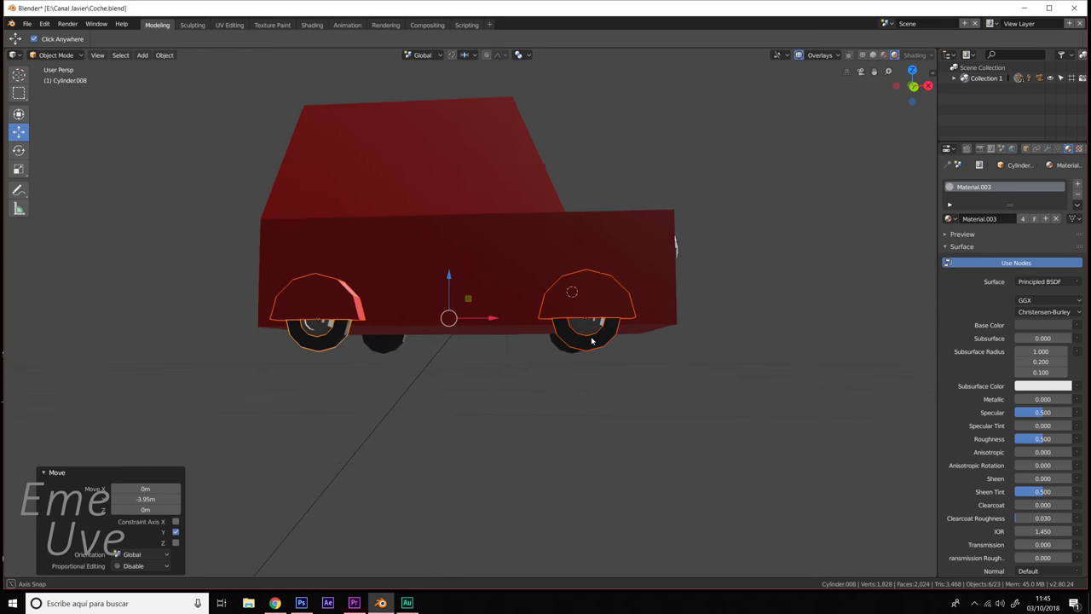
key(g)
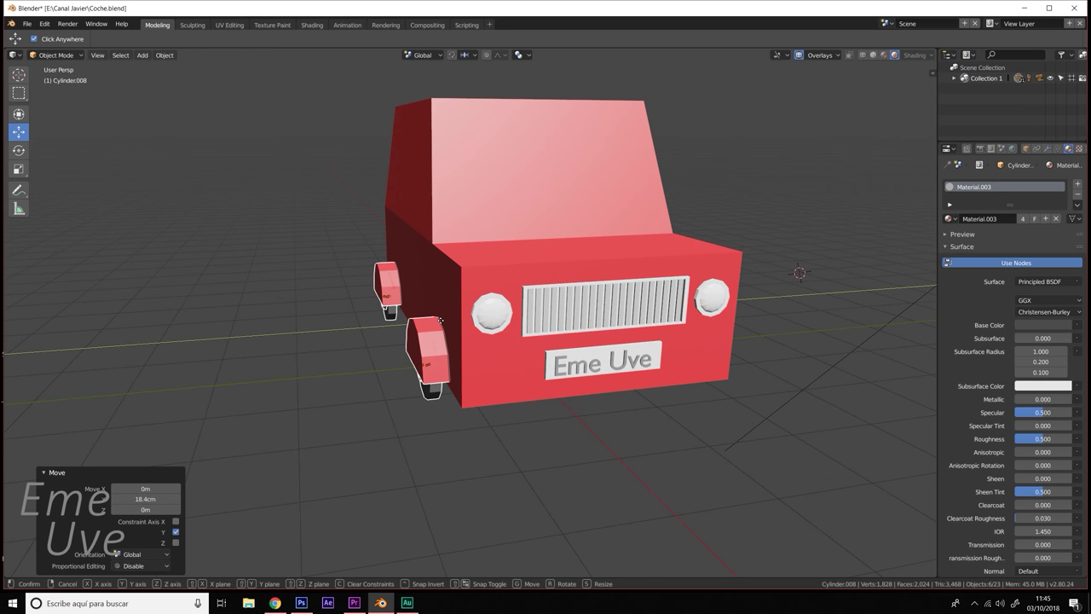
click(444, 321)
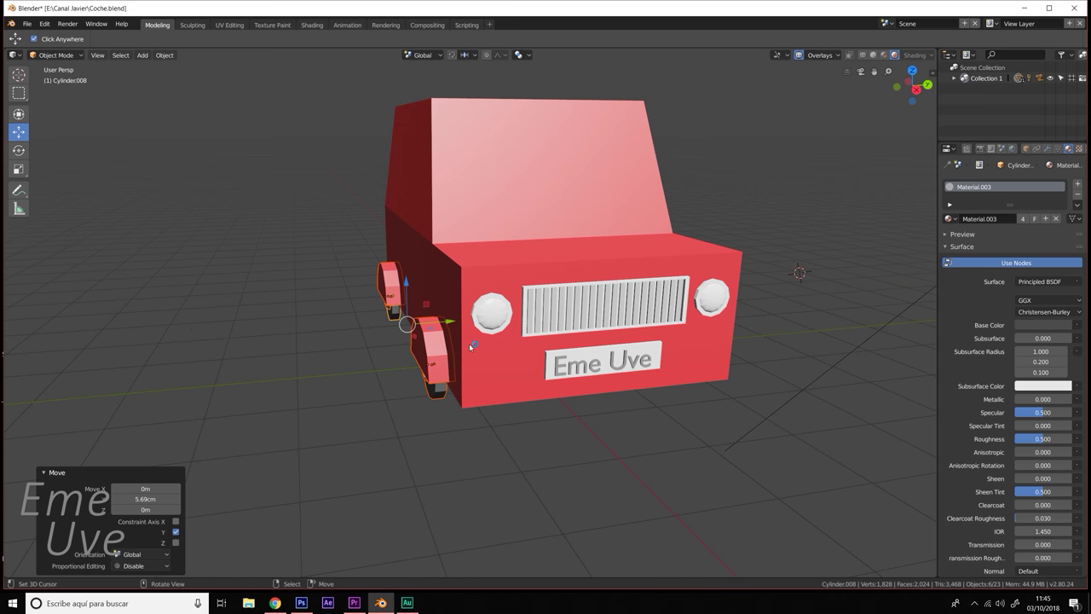
- In Right Ortho view, shift the wheels -2.12 cm along Y to line up with the body
key(KP_3)
scroll(395, 327, up, 3)
scroll(394, 327, up, 5)
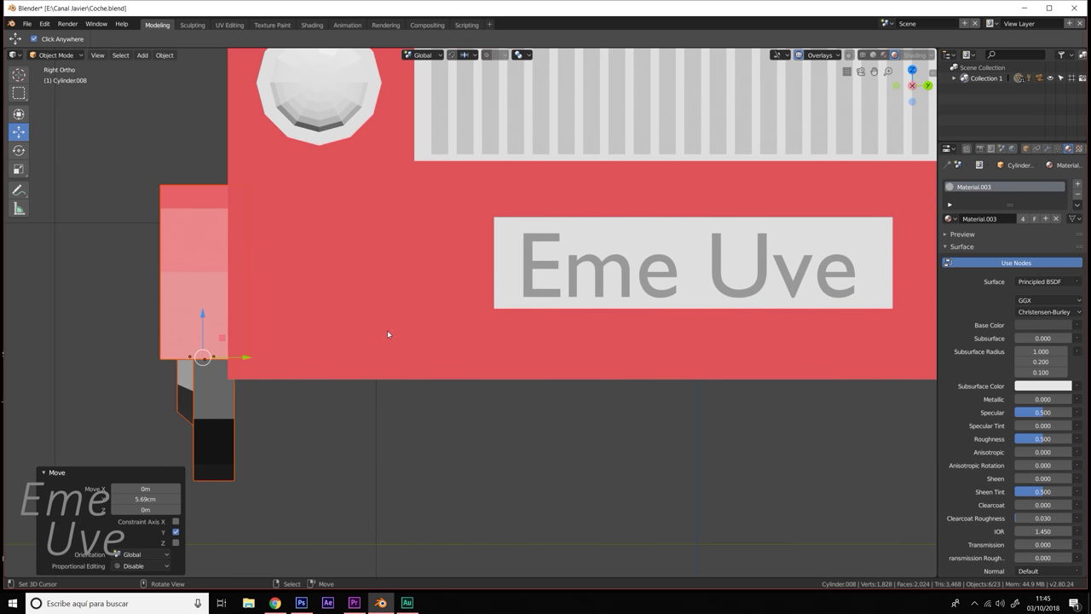
shift+middle_drag(387, 329, 513, 304)
key(g)
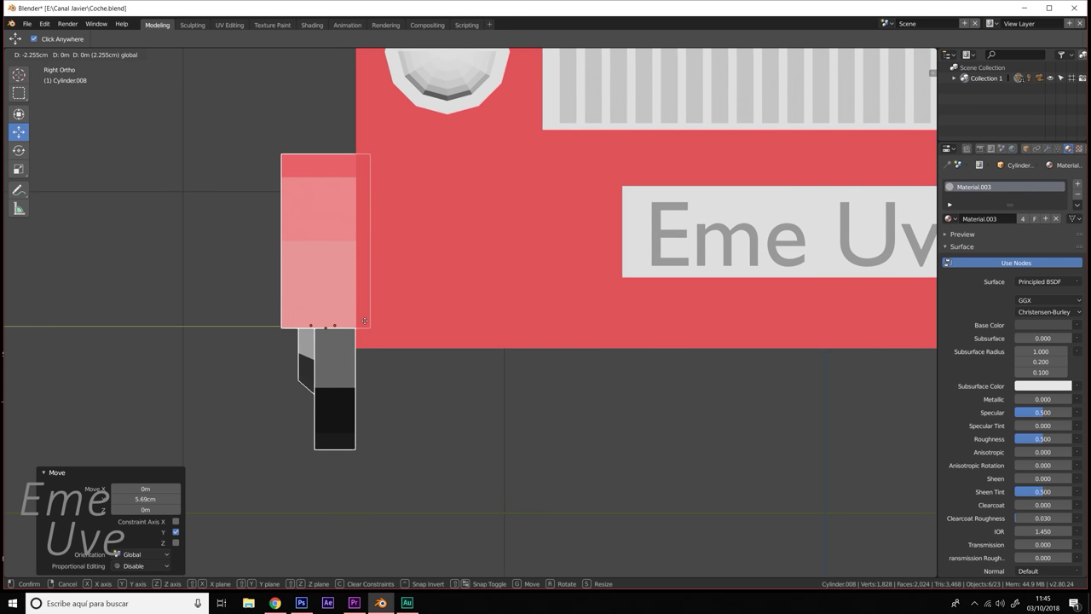
click(362, 321)
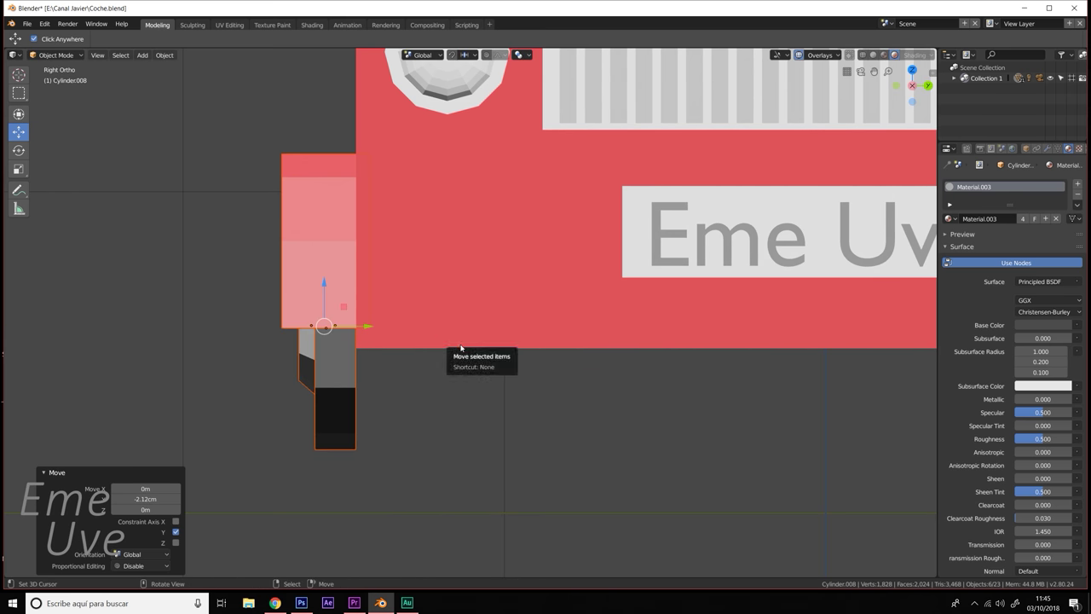
- Save the car file with File > Save
mouse_move(449, 342)
middle_down()
mouse_move(706, 337)
mouse_move(617, 345)
mouse_move(547, 332)
mouse_move(577, 350)
mouse_move(655, 336)
middle_up()
scroll(481, 343, down, 5)
scroll(677, 329, down, 2)
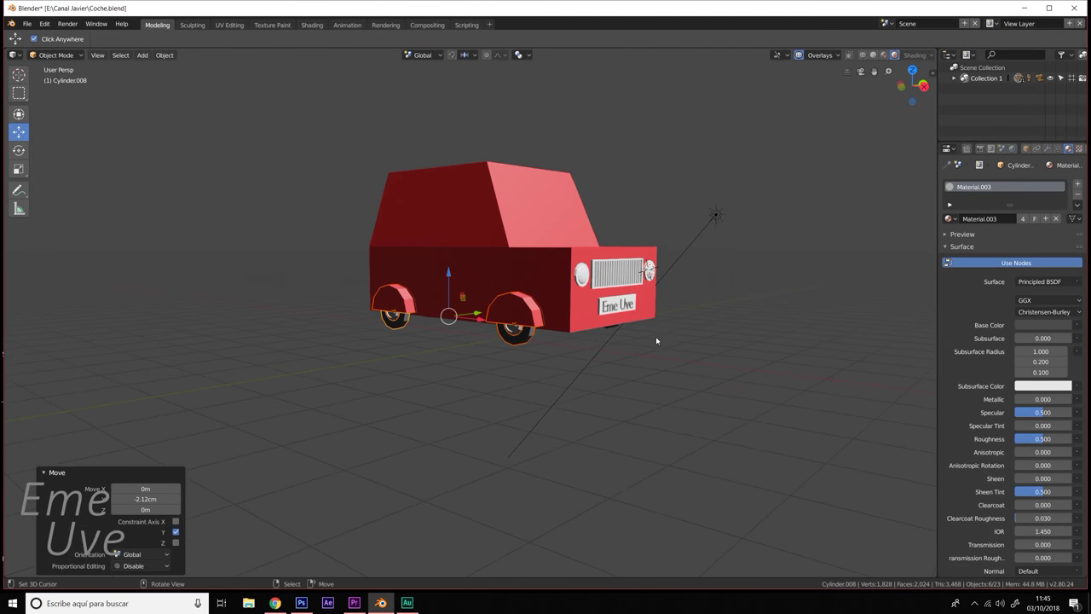
click(23, 27)
click(42, 104)
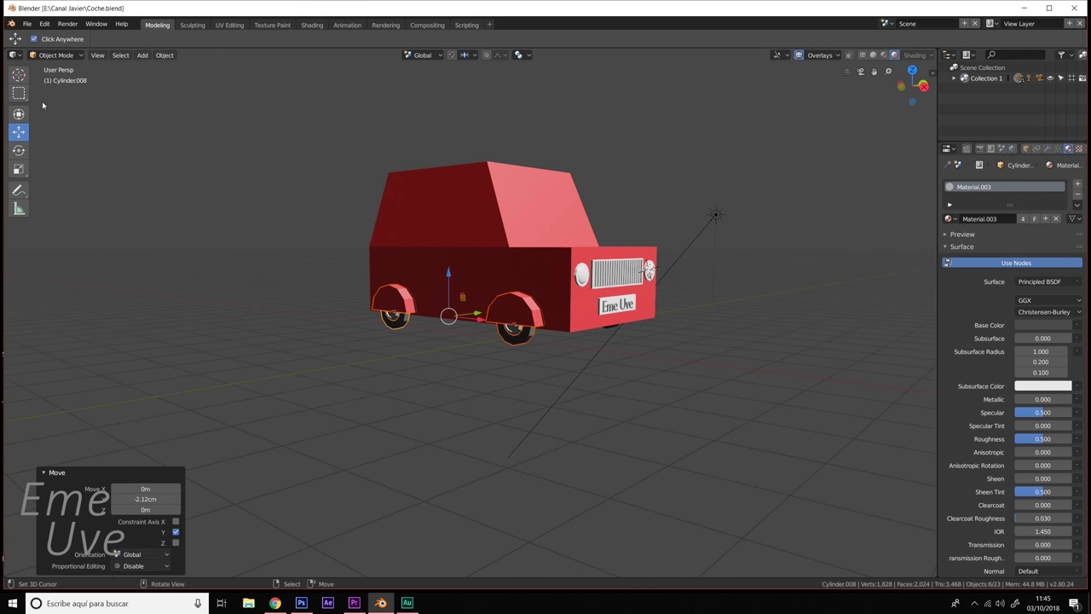
scroll(601, 293, down, 2)
middle_drag(601, 293, 624, 324)
scroll(625, 323, up, 4)
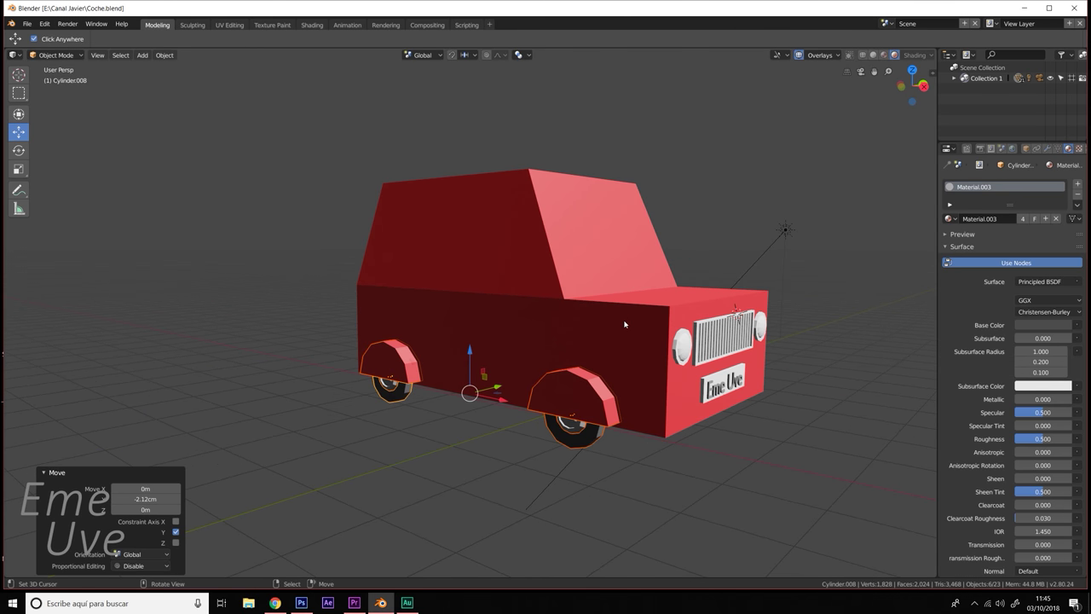
middle_drag(737, 315, 627, 382)
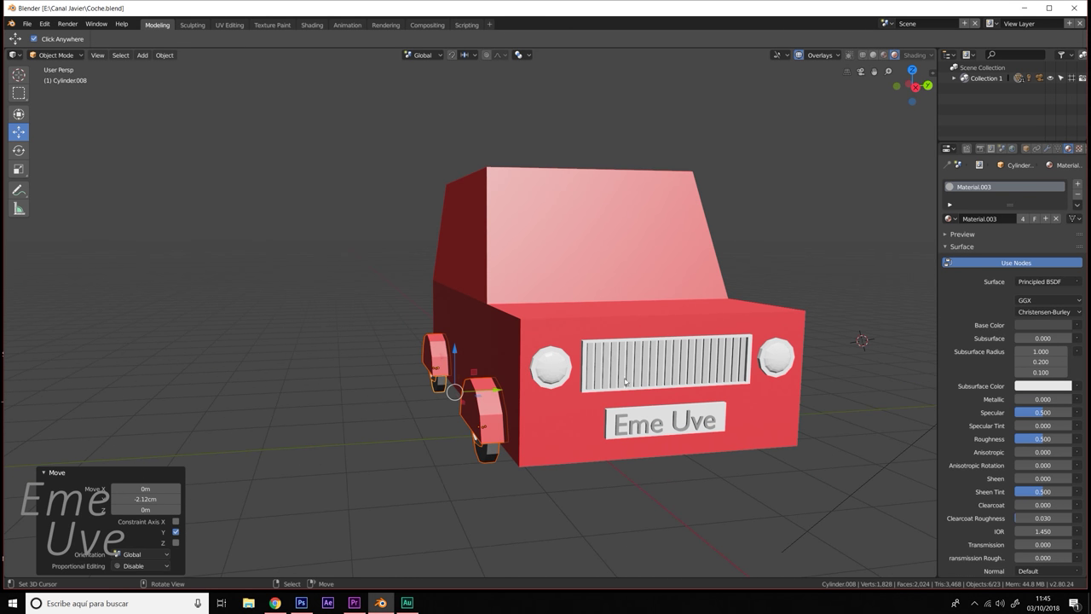
scroll(627, 382, up, 3)
scroll(664, 393, down, 1)
- Duplicate the left headlight and move the copy straight down along Z
click(588, 394)
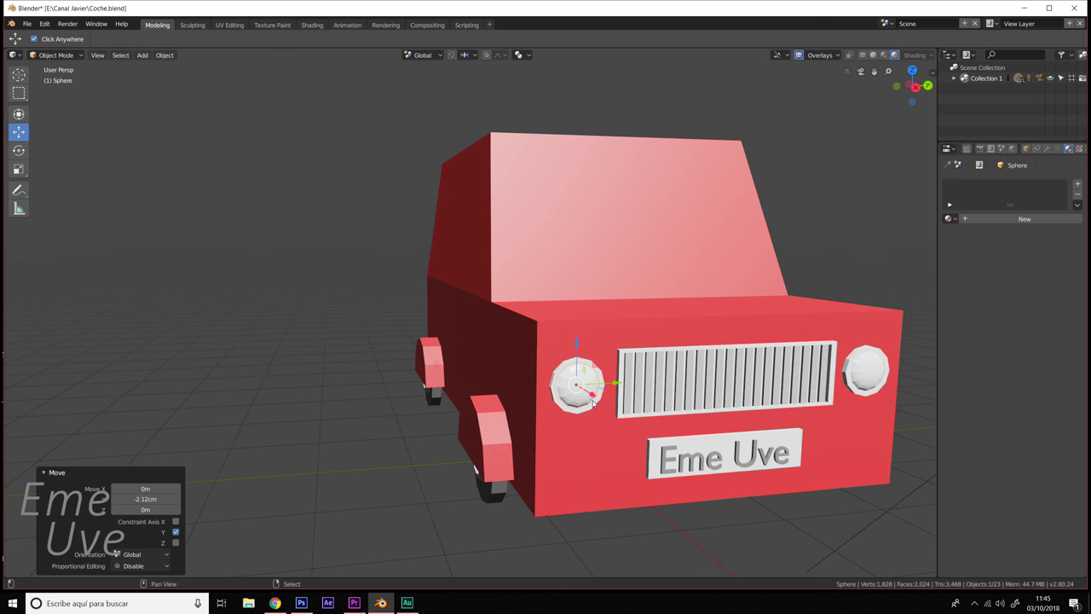
click(594, 405)
click(592, 406)
scroll(592, 406, up, 4)
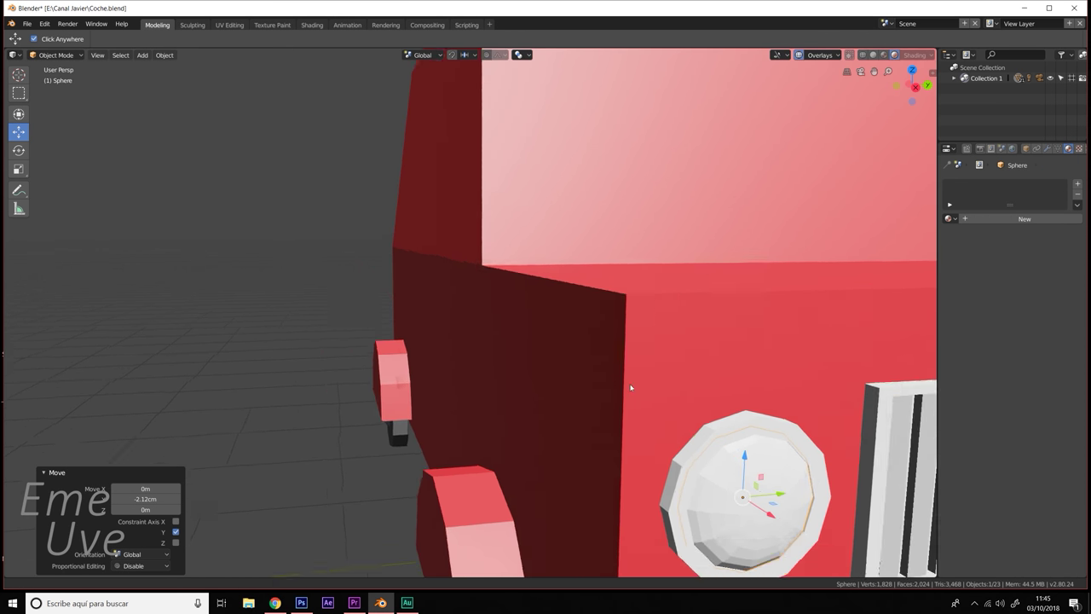
shift+middle_drag(628, 385, 590, 444)
click(553, 433)
scroll(607, 426, down, 2)
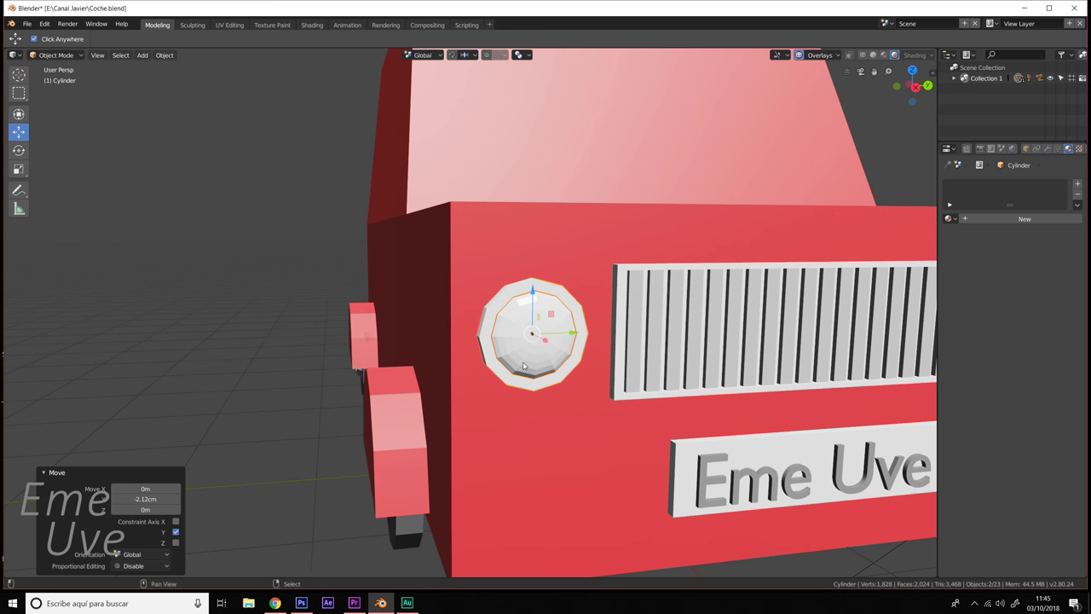
key(shift+d)
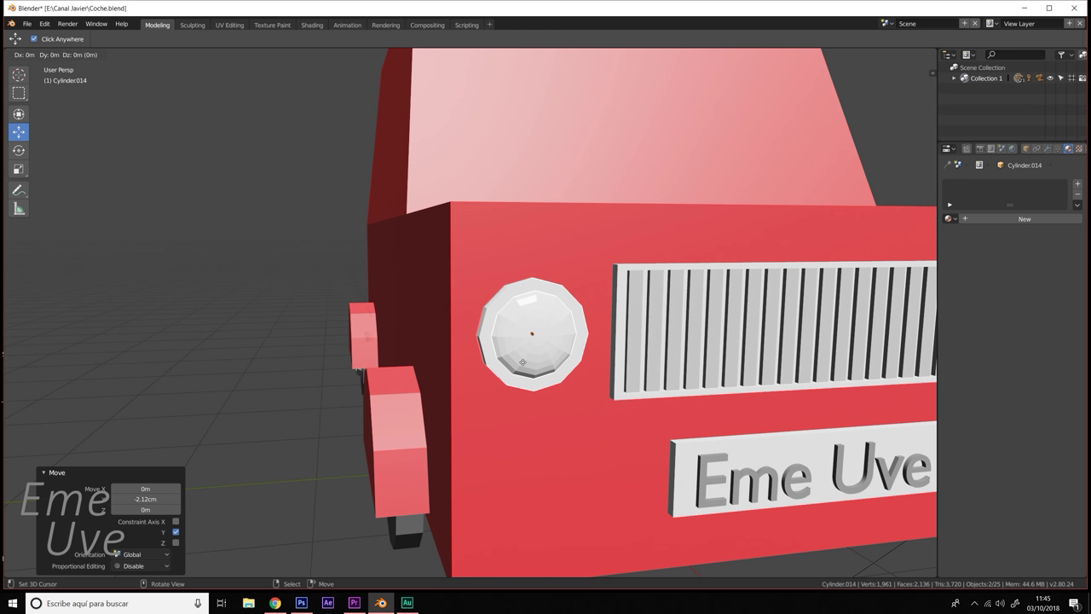
key(Escape)
key(g)
key(z)
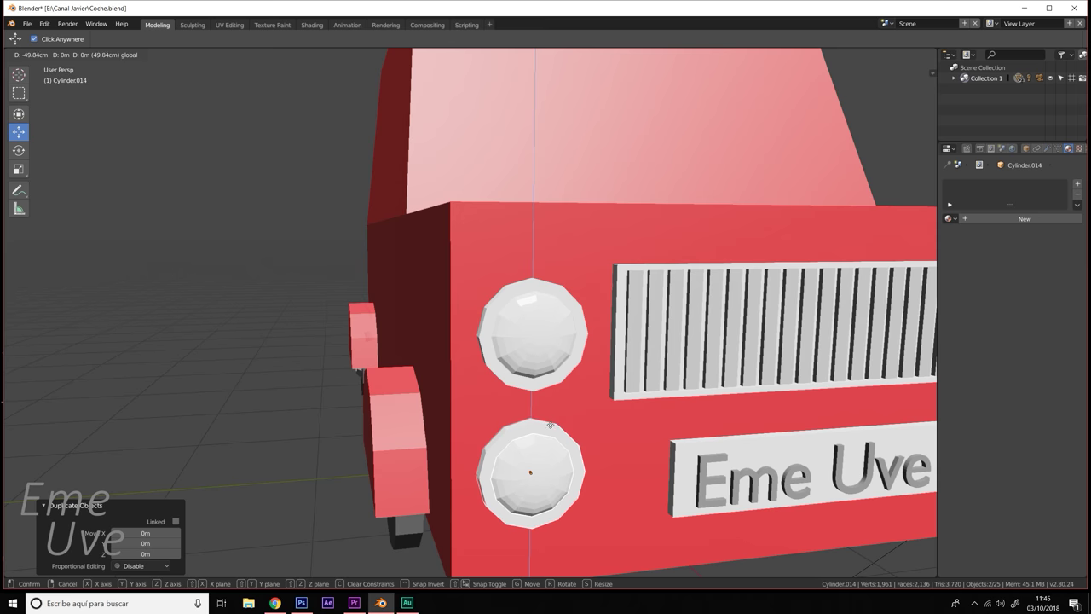
click(660, 421)
- Shrink the lower light to about half size and place it beside the plate along Y
key(s)
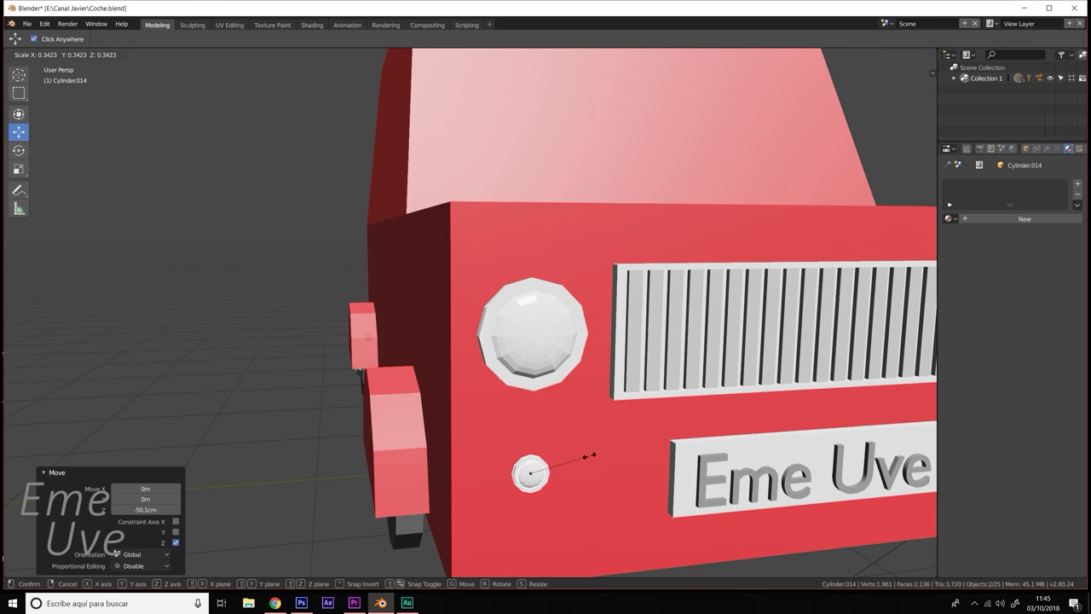
click(619, 450)
middle_drag(620, 450, 629, 457)
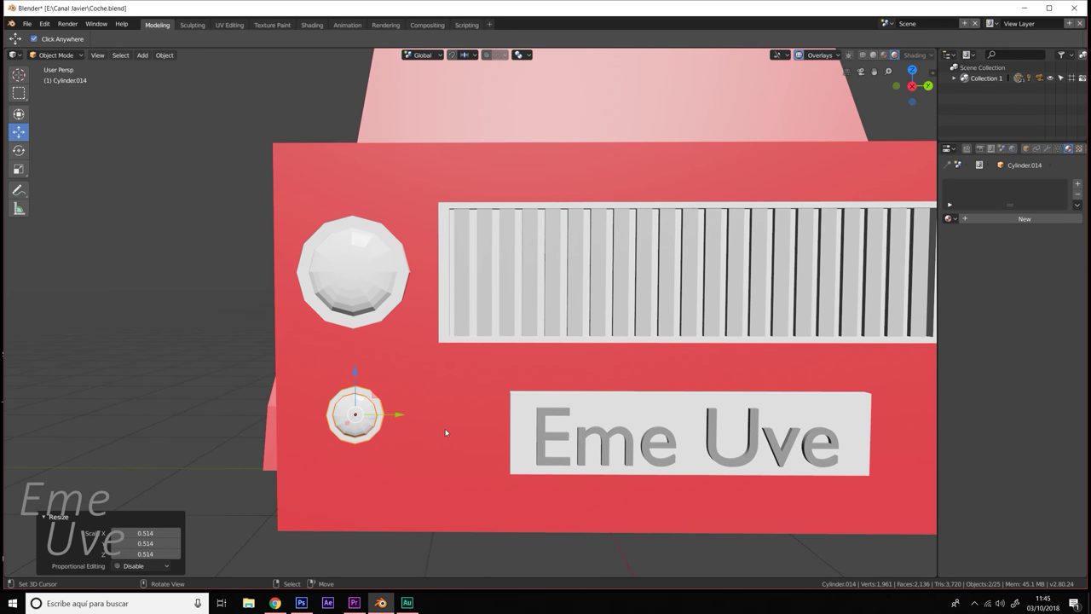
key(g)
key(y)
click(570, 421)
scroll(570, 421, down, 3)
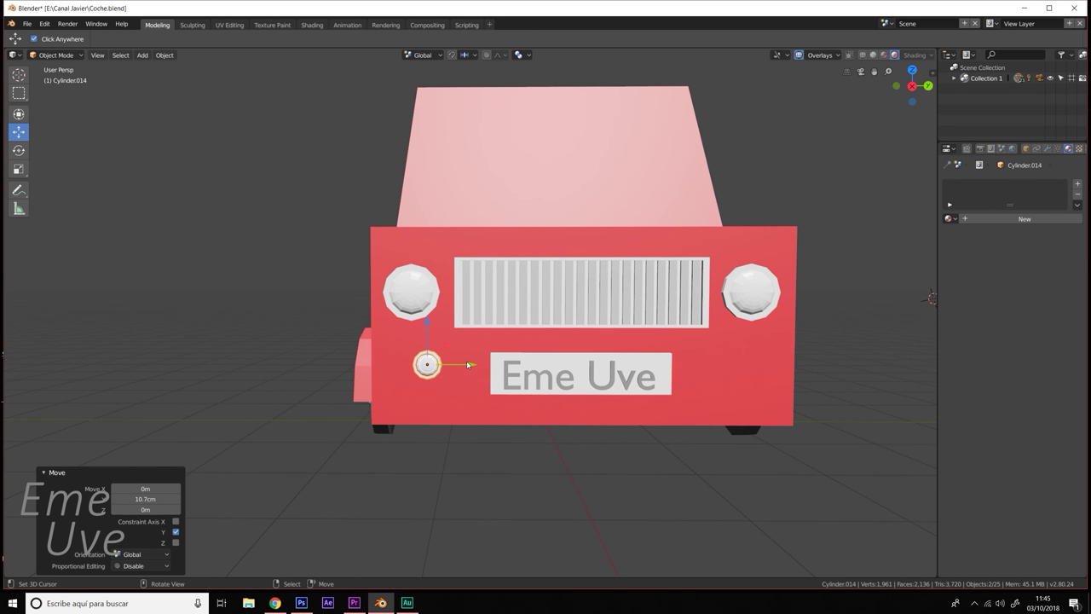
drag(467, 365, 468, 365)
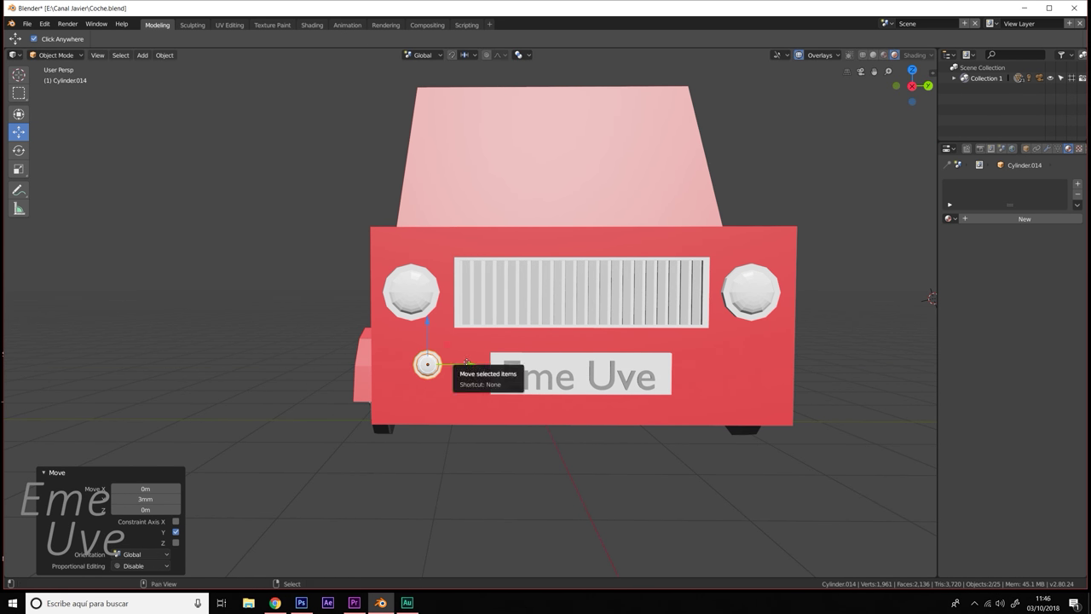
- Duplicate the small light and move the copy 2.06 m along Y to the plate's other side
key(shift+d)
key(Escape)
key(KP_3)
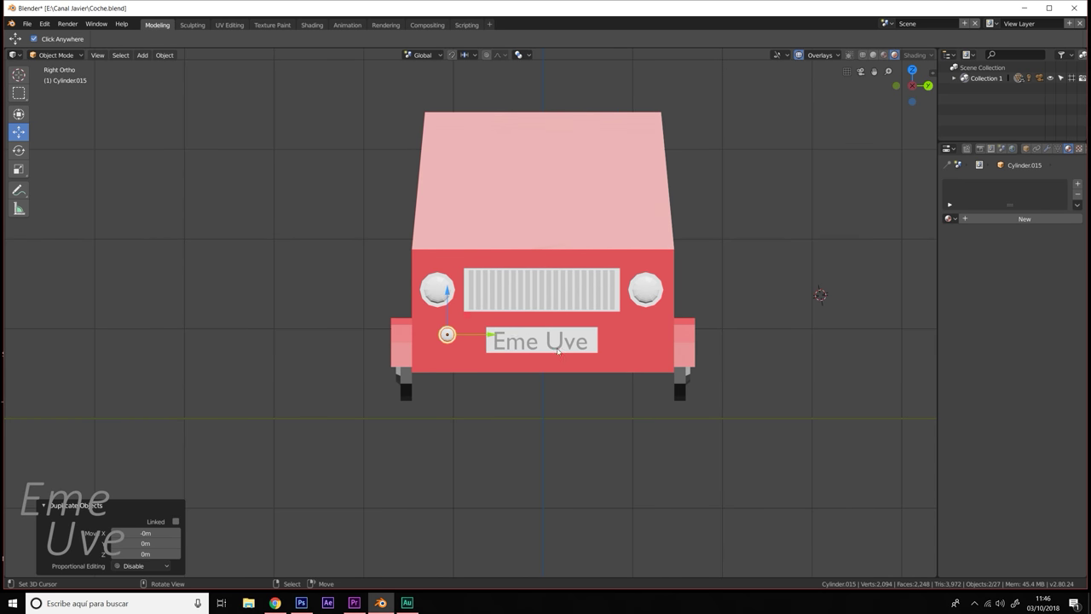
scroll(558, 351, up, 5)
shift+middle_drag(614, 357, 456, 364)
key(g)
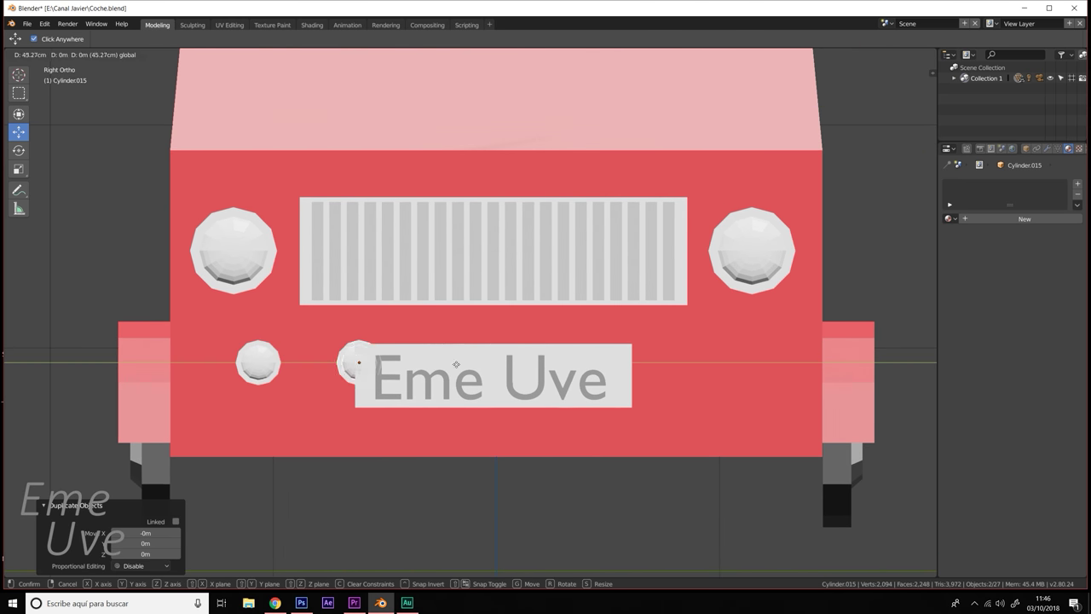
click(759, 375)
mouse_move(600, 409)
middle_down()
mouse_move(627, 423)
mouse_move(581, 427)
middle_up()
scroll(601, 404, down, 5)
scroll(614, 414, up, 4)
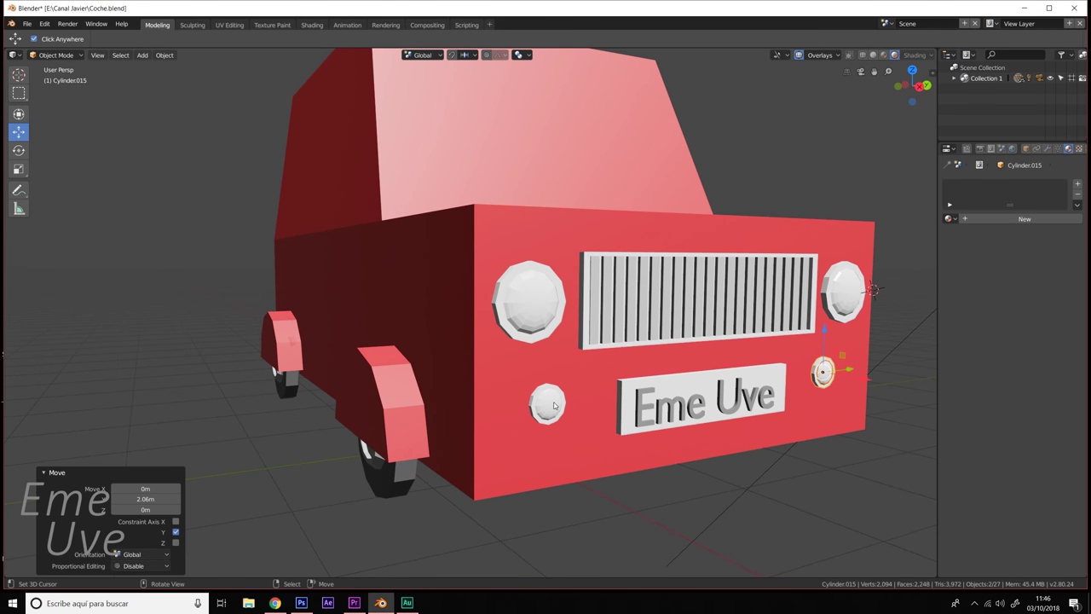
click(550, 411)
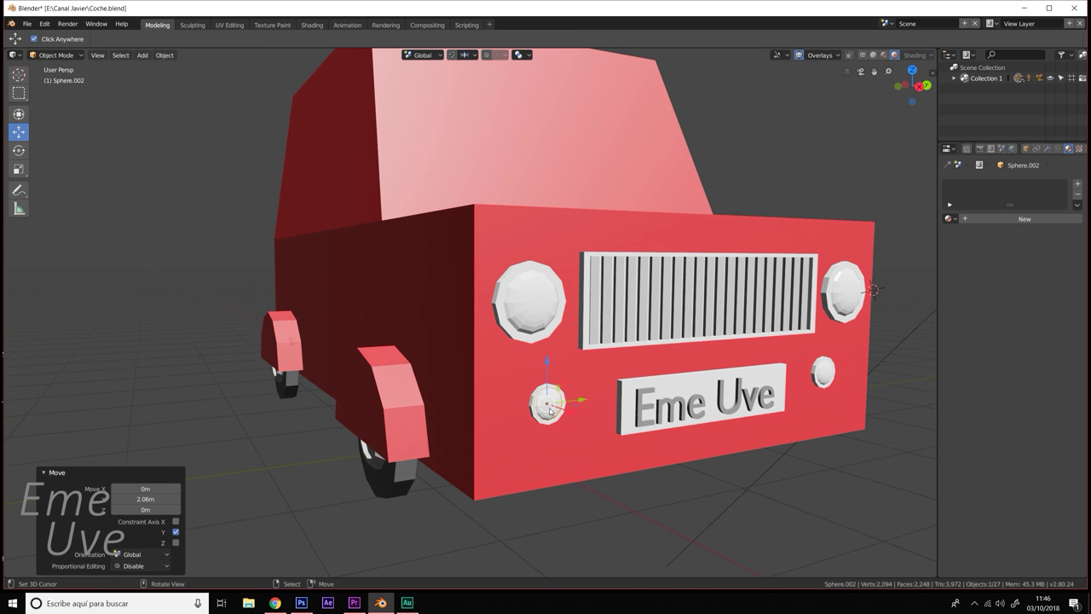
- Duplicate the Eme Uve plate and rotate the copy 180° around Z
middle_drag(545, 416, 610, 409)
click(636, 403)
click(645, 381)
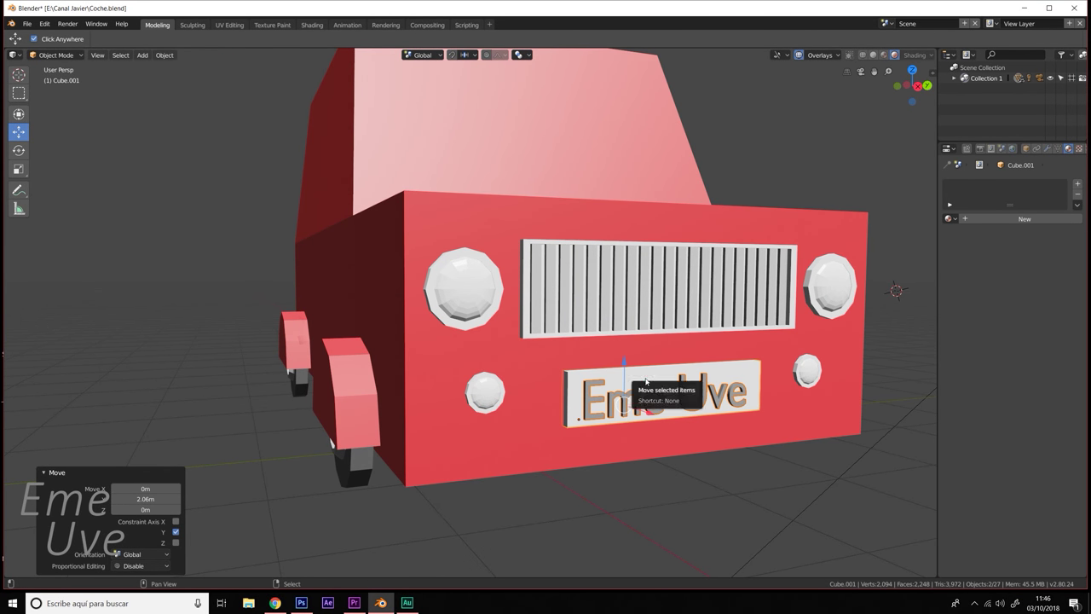
key(shift+d)
right_click(645, 381)
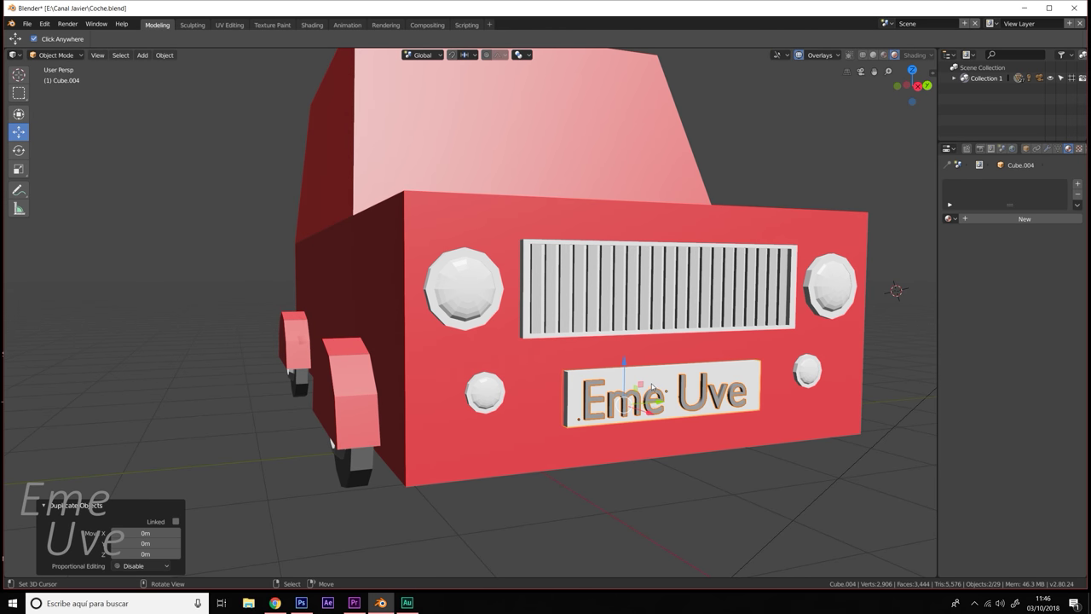
drag(650, 412, 689, 435)
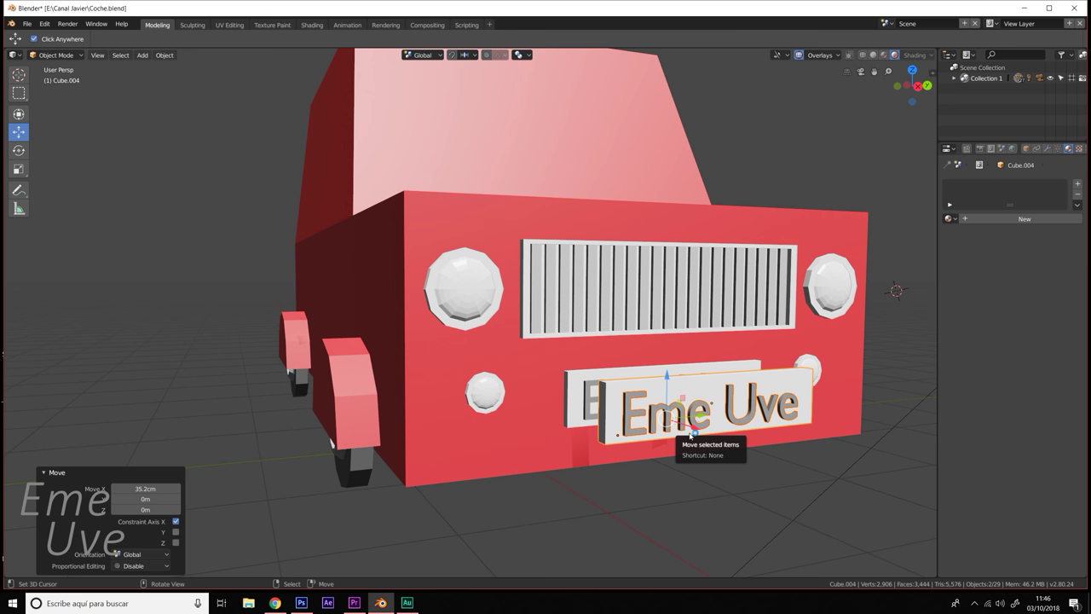
text(r)
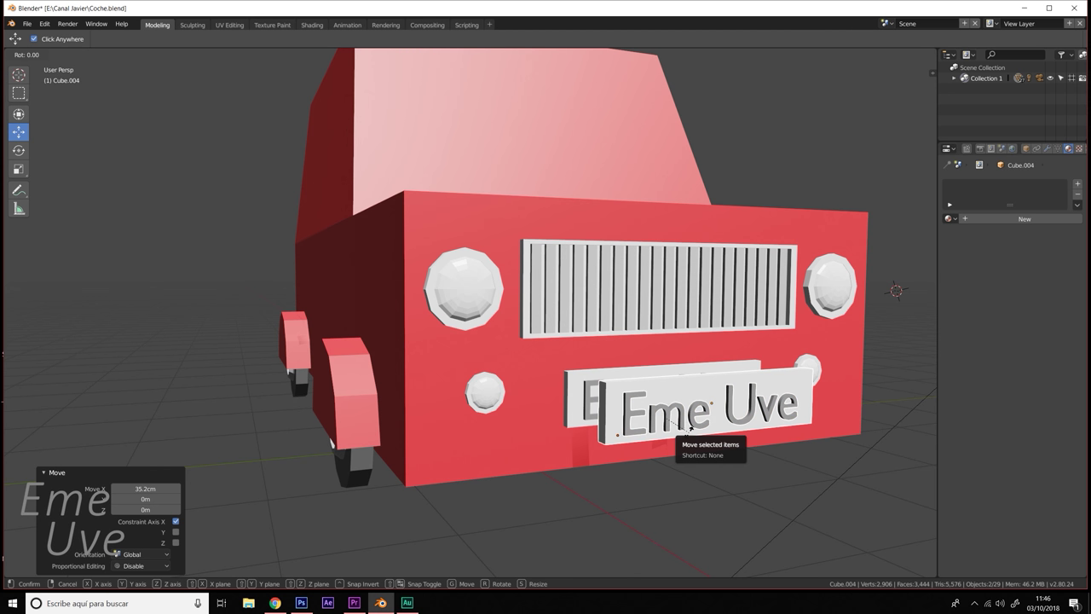
text(z)
text(180)
key(Return)
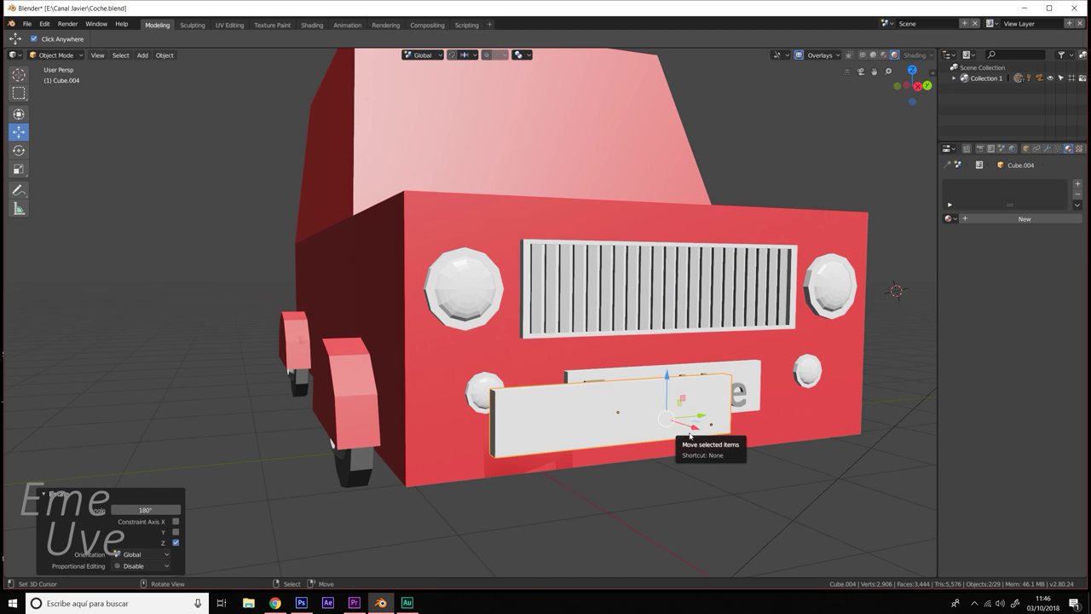
- Move the copied plate along X and Y until it is centred on the car's rear panel
key(KP_1)
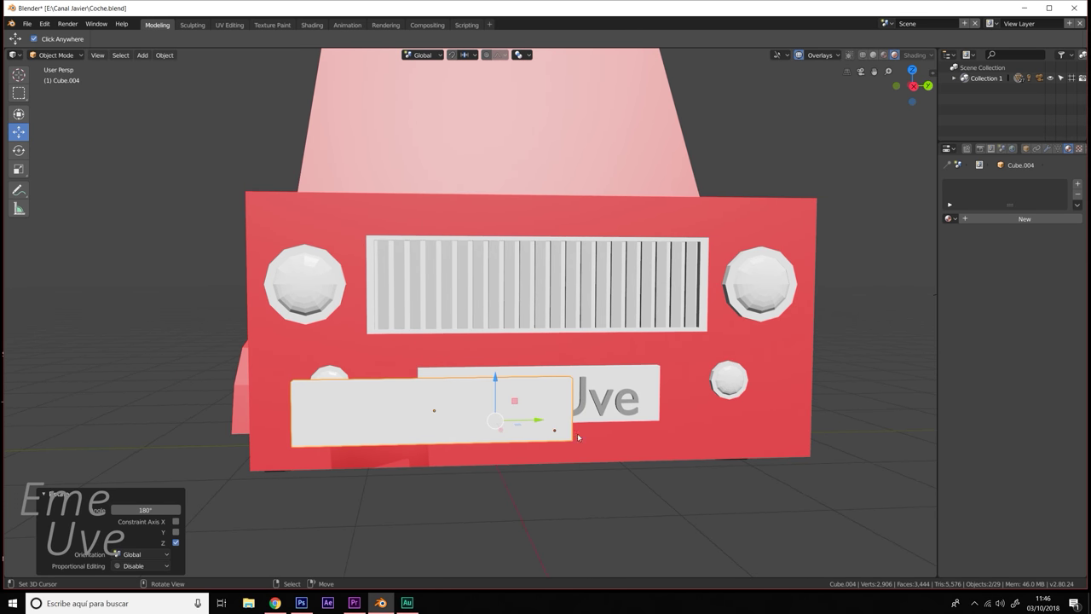
key(g)
key(x)
click(648, 418)
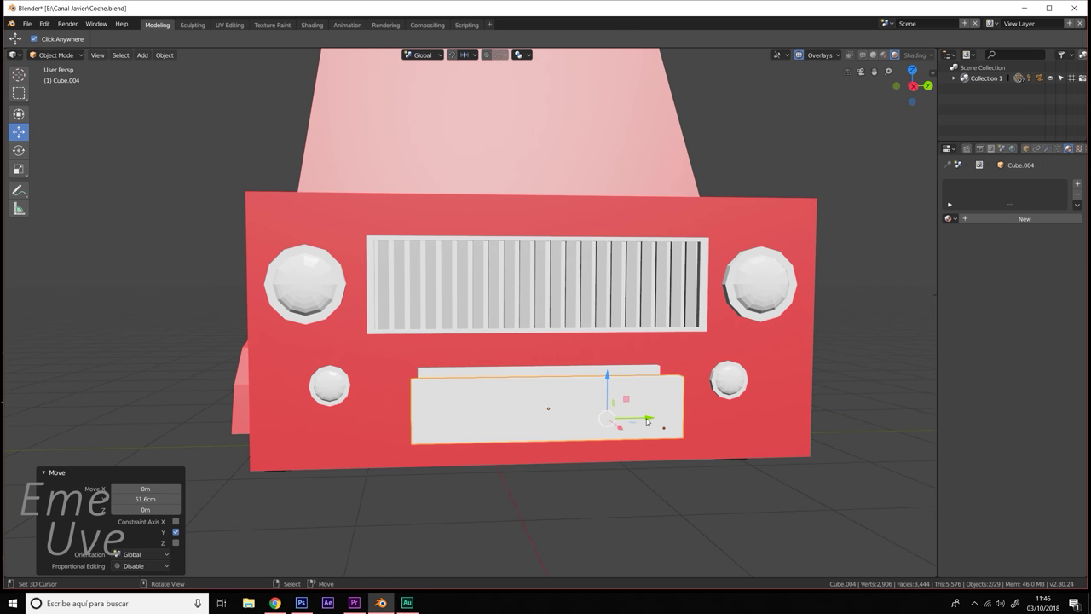
key(KP_3)
drag(551, 350, 555, 349)
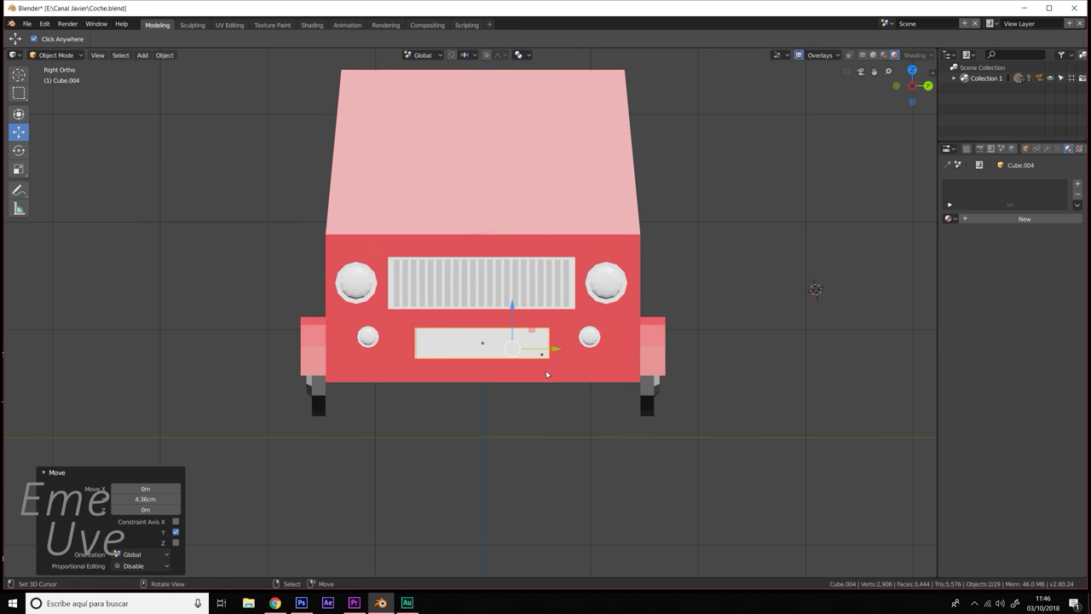
middle_drag(555, 349, 855, 360)
drag(855, 360, 205, 328)
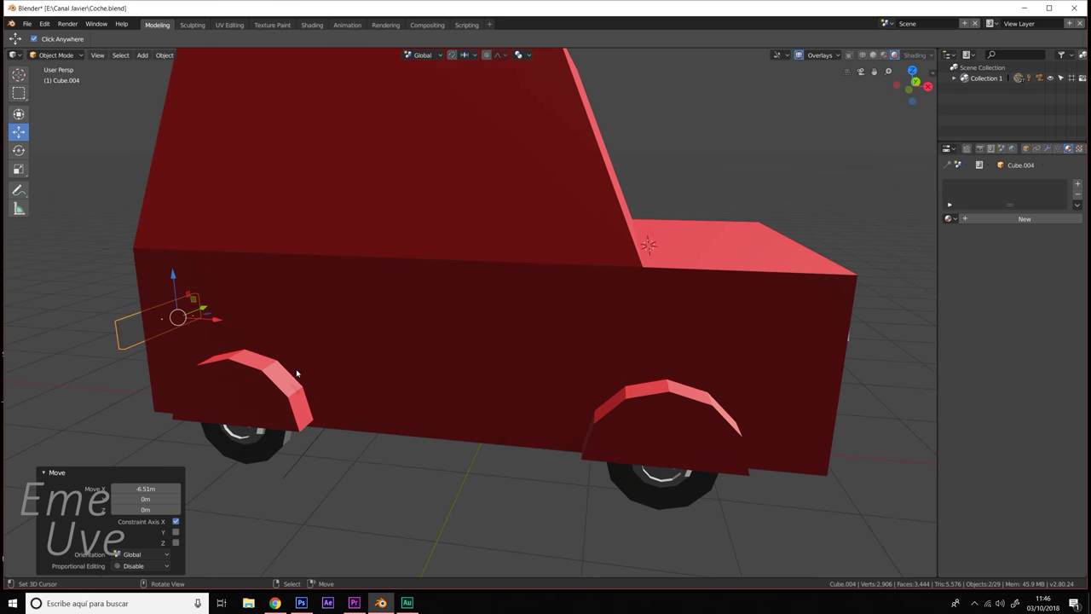
middle_drag(205, 328, 272, 403)
drag(136, 410, 276, 375)
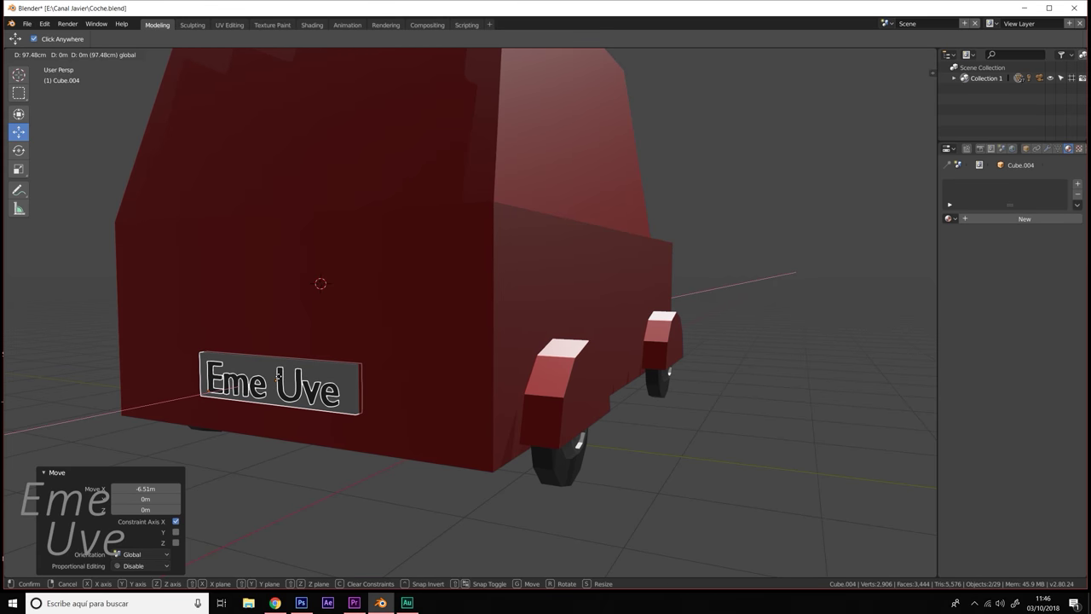
drag(276, 375, 281, 376)
- Orbit around the car to check the front and rear plates
mouse_move(282, 375)
middle_down()
mouse_move(404, 425)
mouse_move(435, 318)
mouse_move(543, 336)
middle_up()
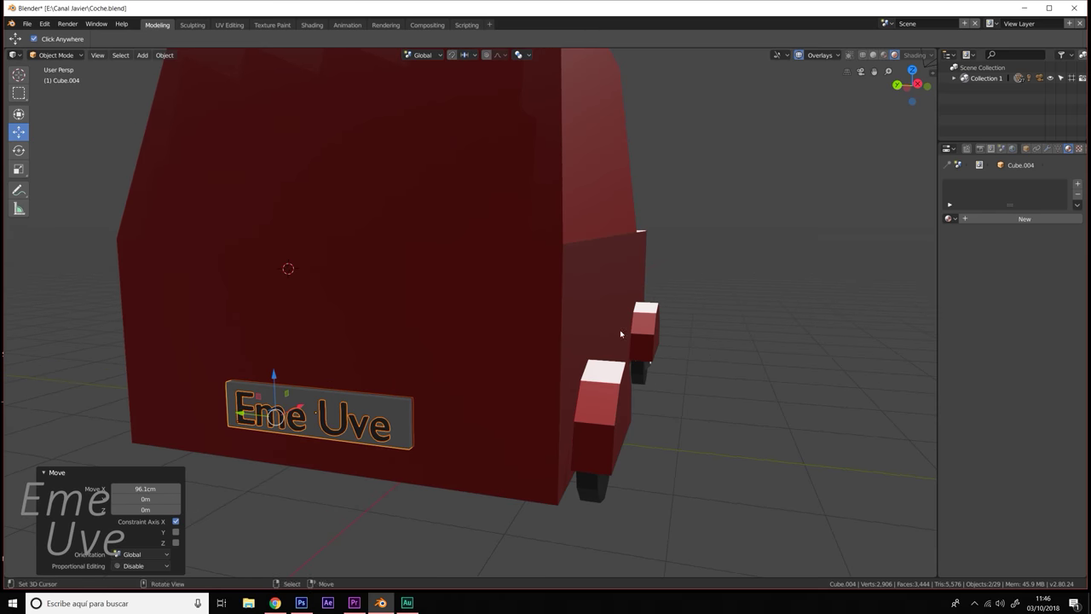
scroll(511, 350, down, 4)
mouse_move(475, 368)
middle_down()
mouse_move(606, 345)
mouse_move(414, 315)
middle_up()
scroll(456, 404, up, 2)
middle_drag(455, 404, 512, 392)
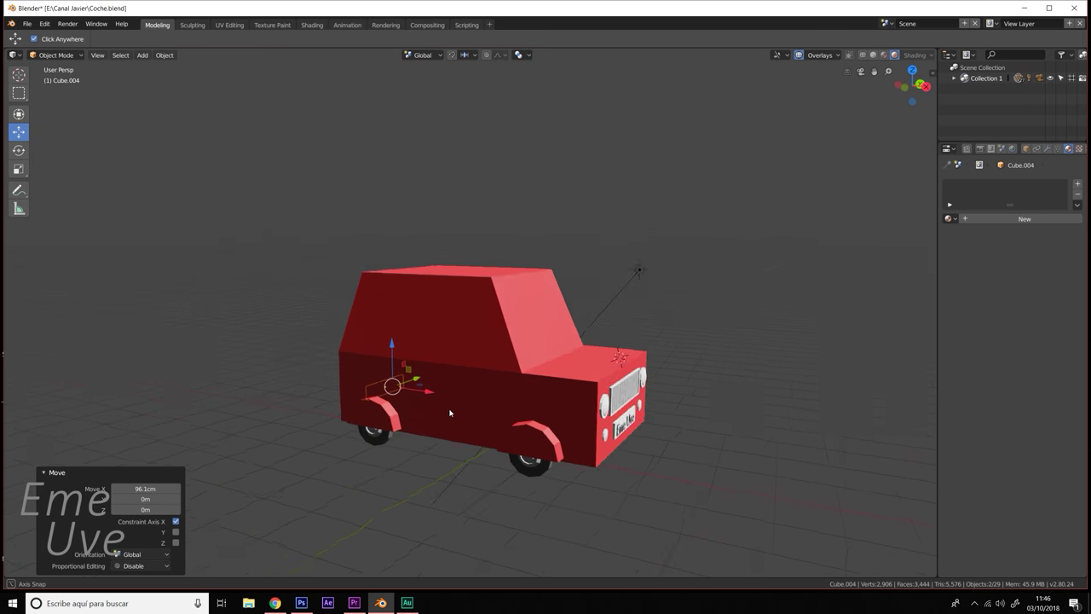
middle_drag(562, 347, 522, 337)
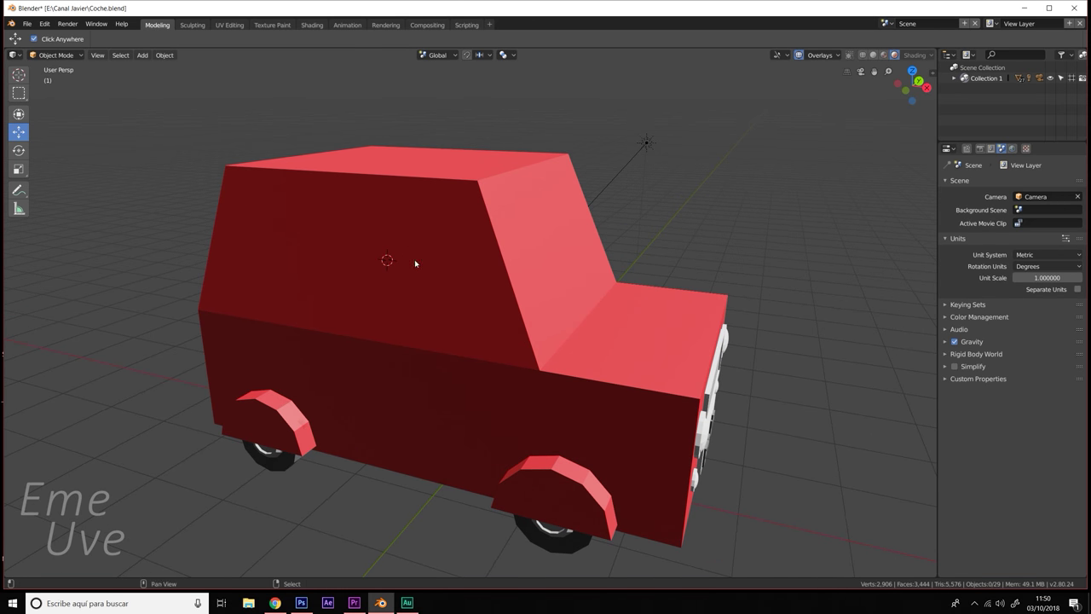
- Add a cube and shrink it to about 0.59 scale near the cab
key(shift+a)
key(shift+a)
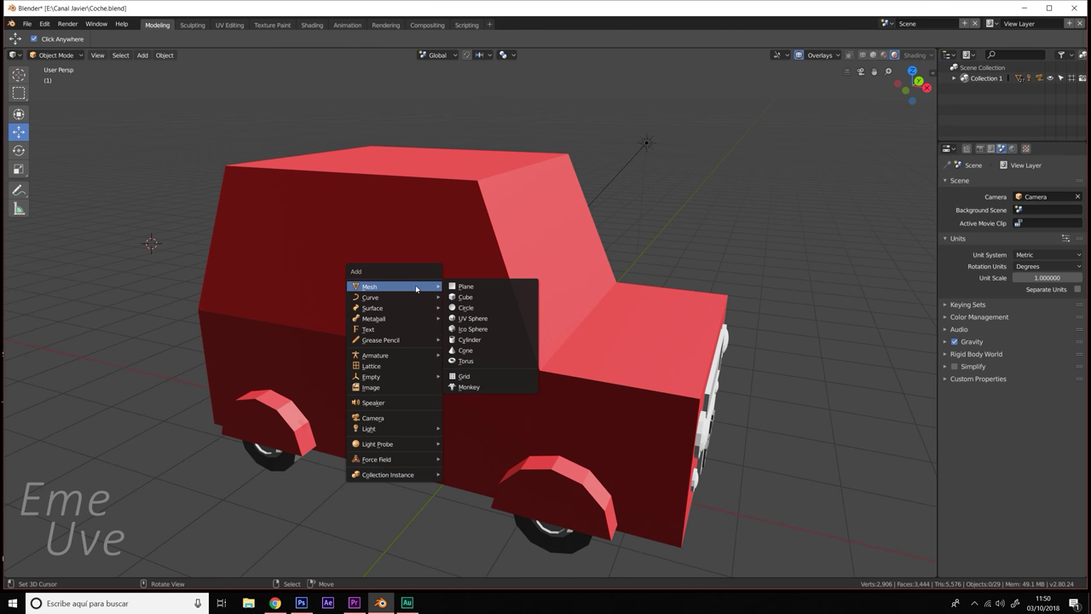
click(473, 294)
drag(182, 247, 384, 271)
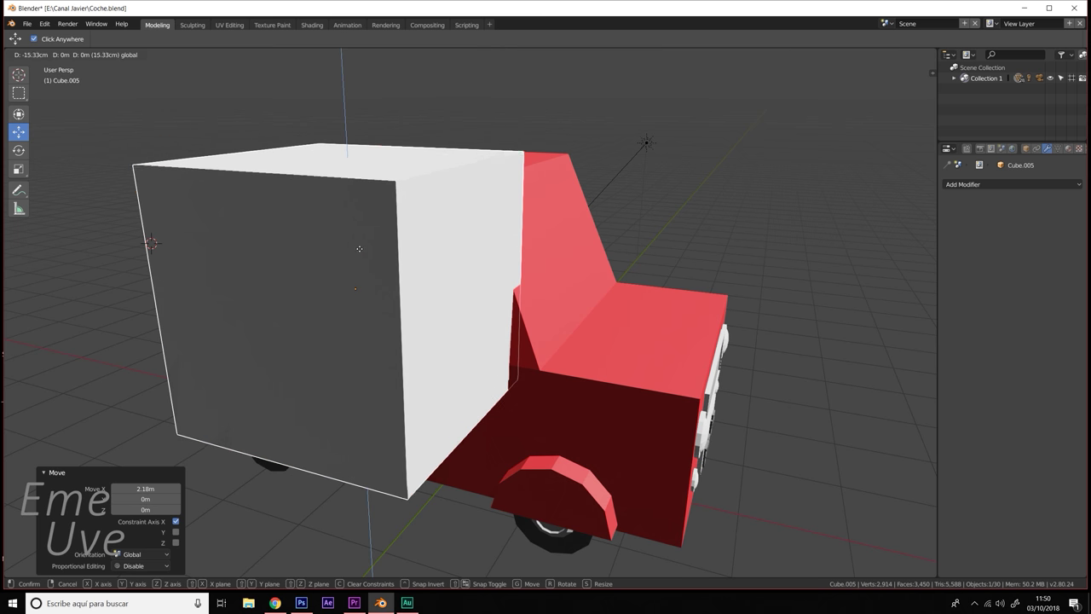
key(s)
click(495, 289)
key(KP_1)
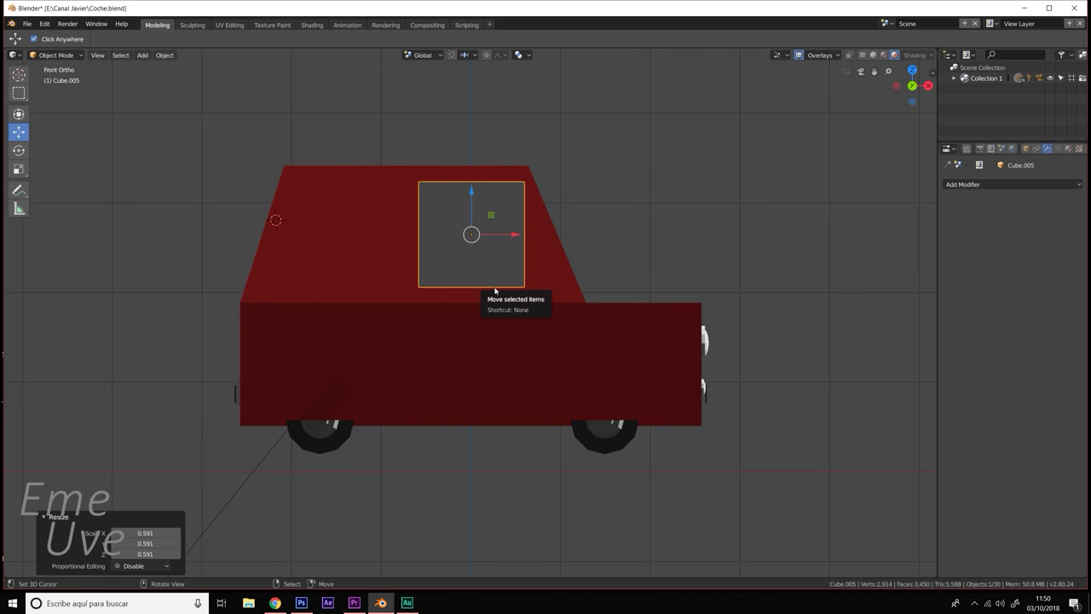
- Enlarge the cube slightly and position it inside the cab, lowered and shifted toward the rear
drag(468, 194, 460, 200)
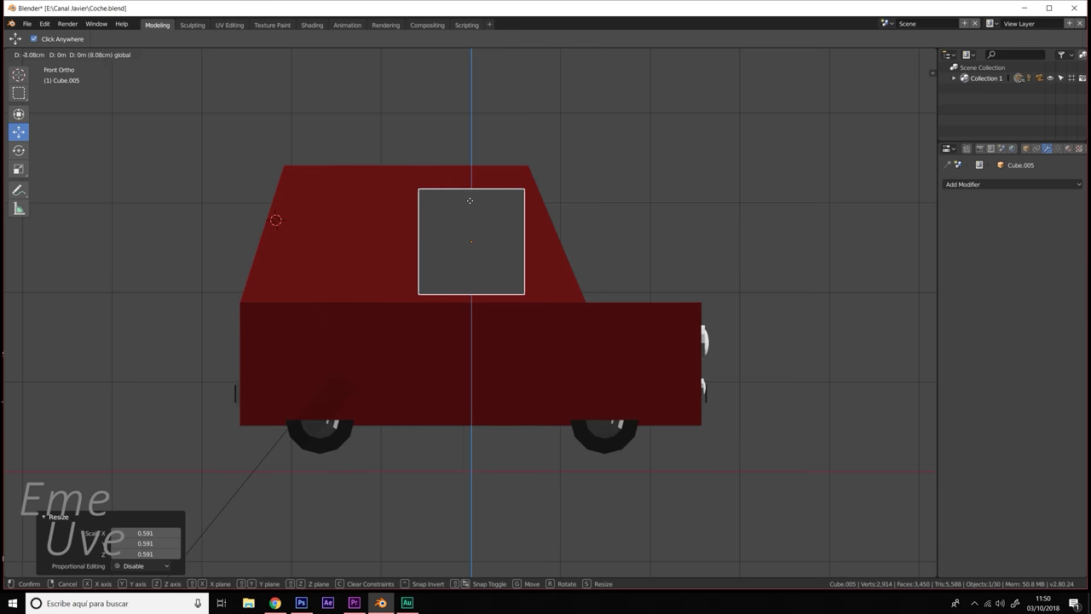
key(s)
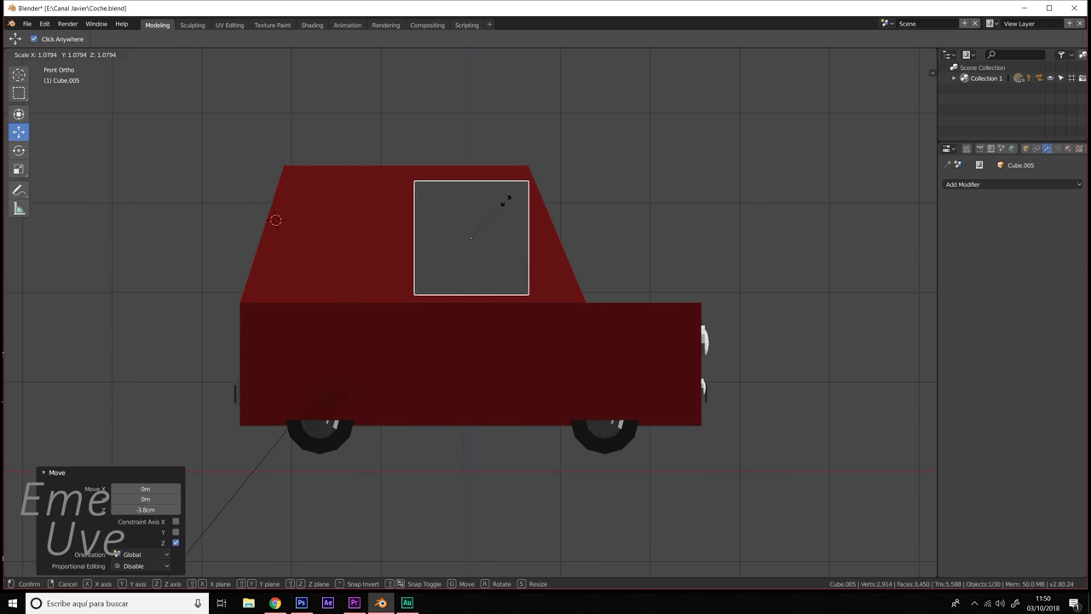
click(509, 197)
key(g)
key(x)
click(508, 235)
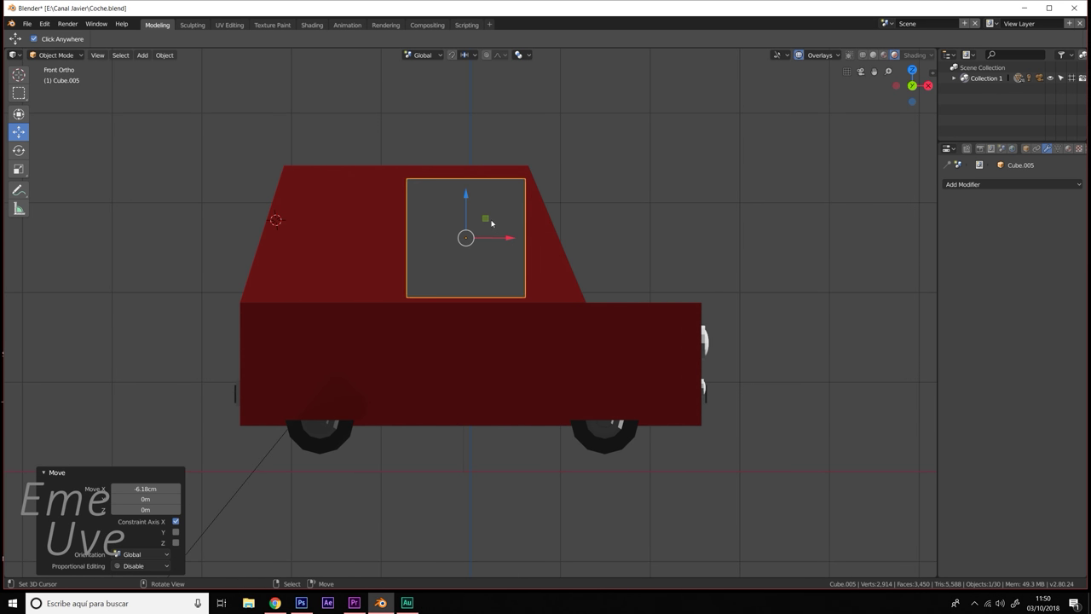
drag(470, 196, 471, 199)
drag(513, 241, 508, 242)
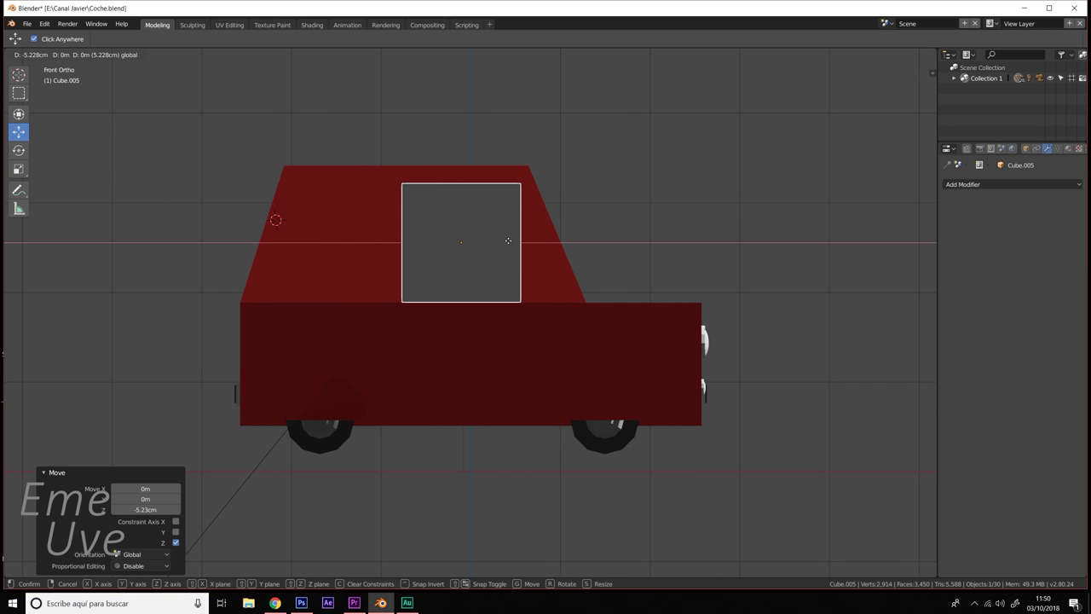
click(508, 241)
middle_drag(521, 246, 485, 279)
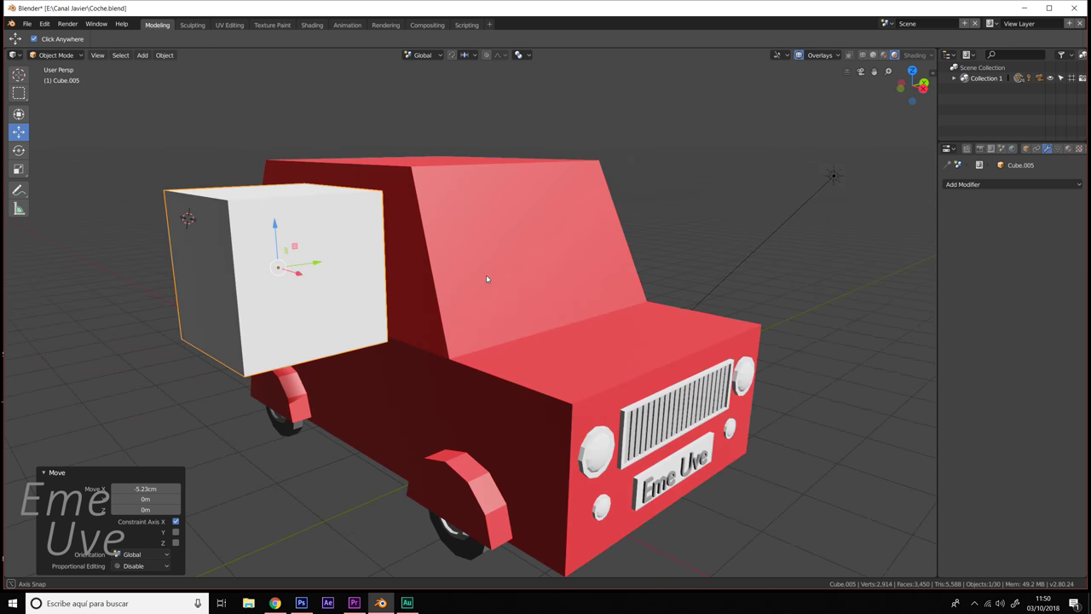
drag(315, 262, 401, 253)
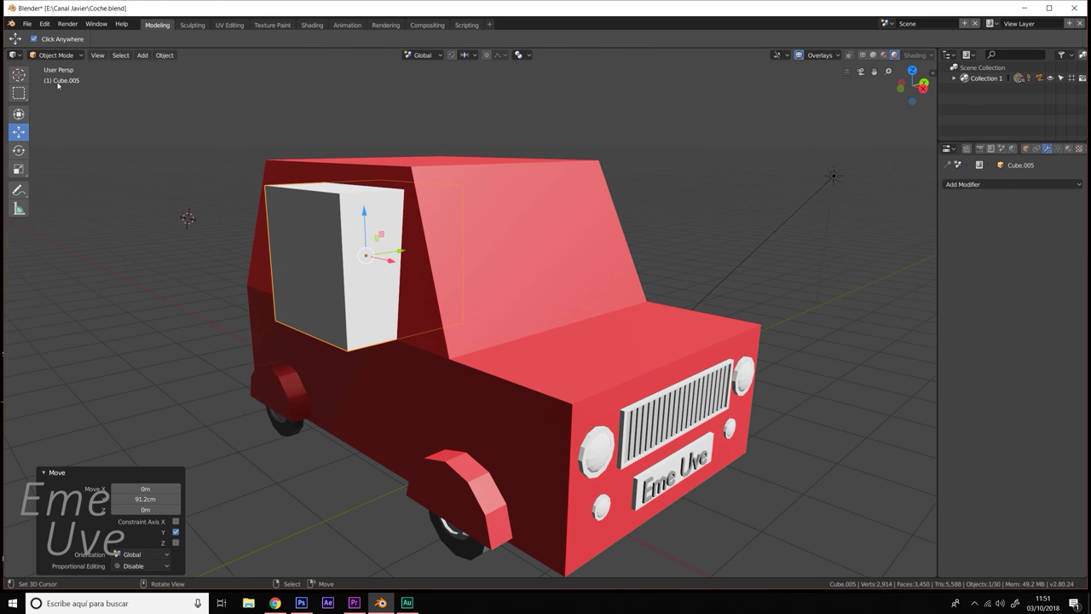
- In Edit Mode, move the cube's bottom front edge forward to match the windscreen slope
click(56, 54)
click(61, 80)
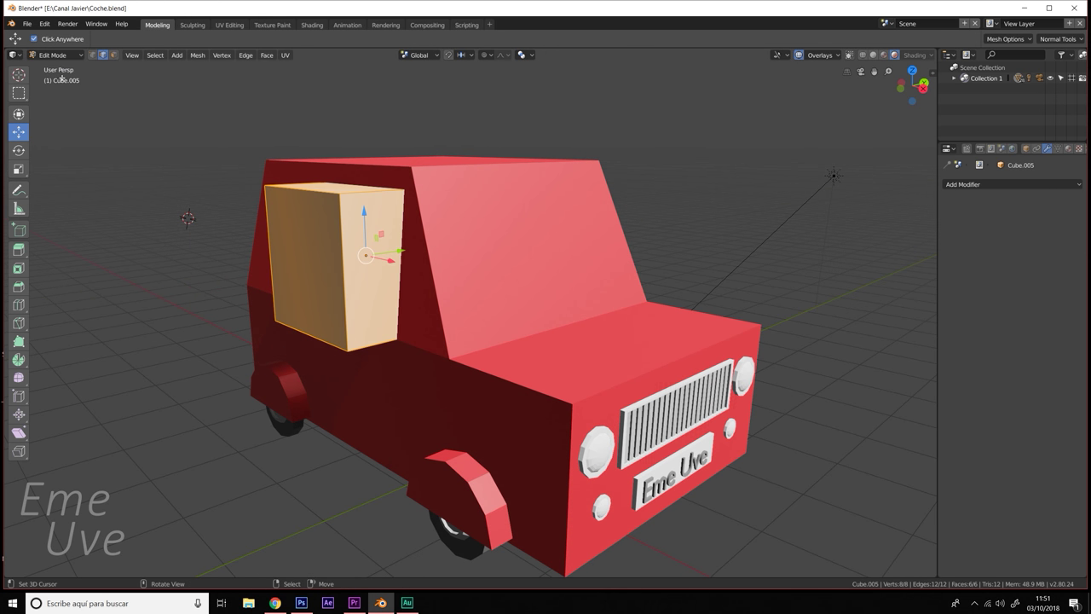
click(379, 344)
middle_drag(416, 375, 514, 350)
key(g)
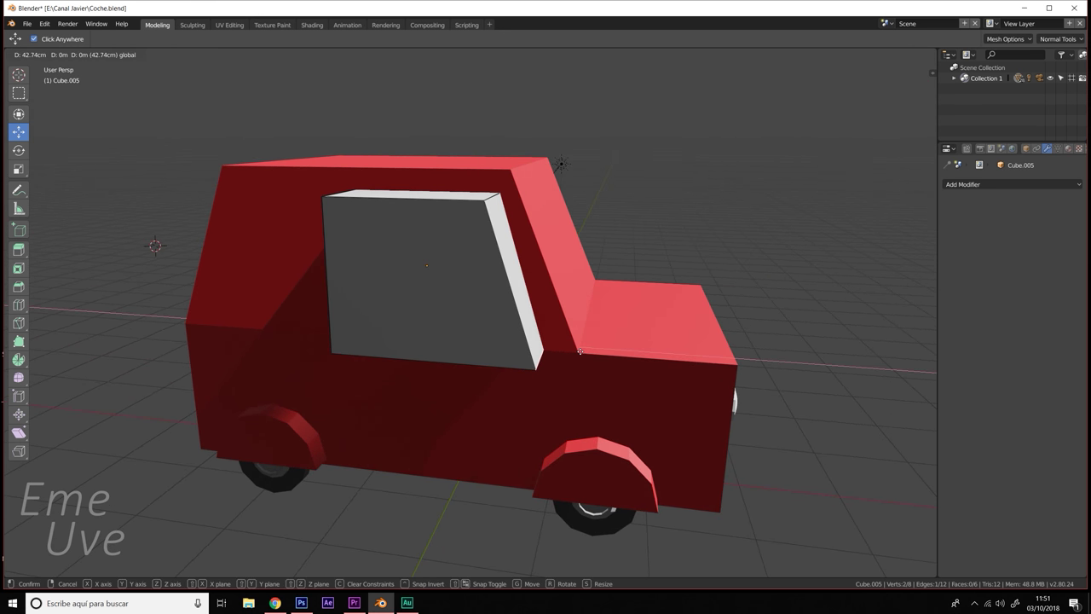
click(579, 351)
key(KP_1)
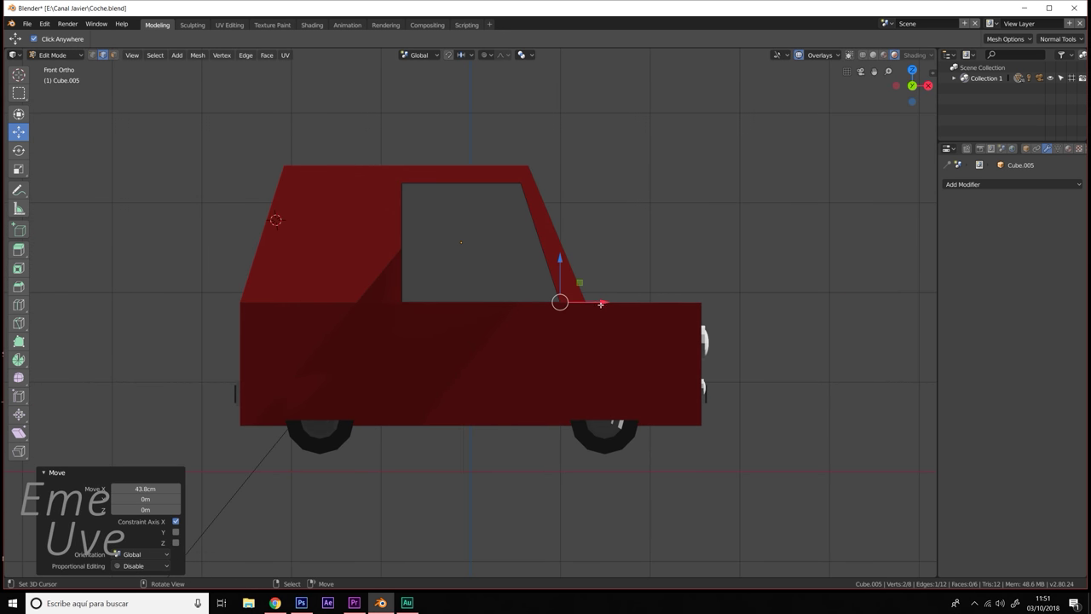
drag(600, 303, 610, 302)
mouse_move(610, 303)
middle_down()
mouse_move(591, 299)
mouse_move(514, 333)
mouse_move(452, 261)
middle_up()
click(56, 56)
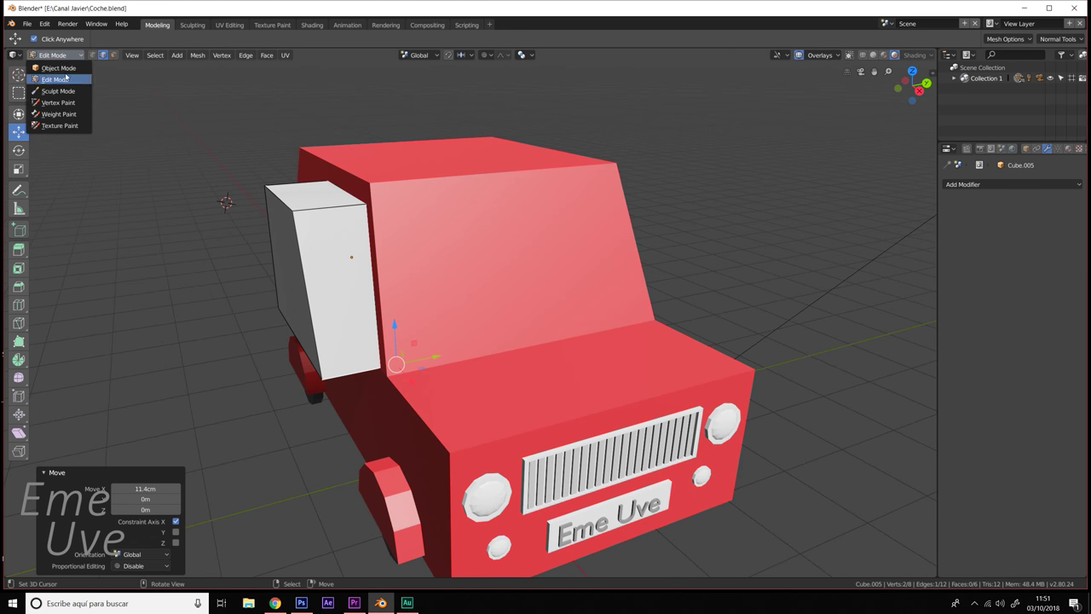
click(65, 70)
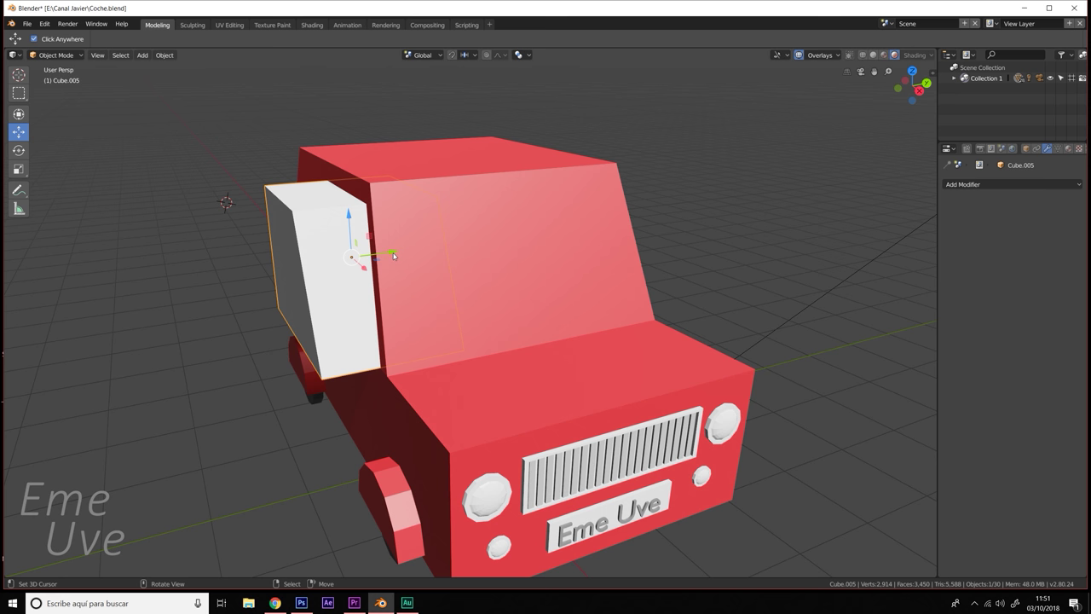
- Scale the box 1.4 across the car, shift it 1.74 m along Y, and remove the body's old boolean
key(ctrl+grave)
click(397, 316)
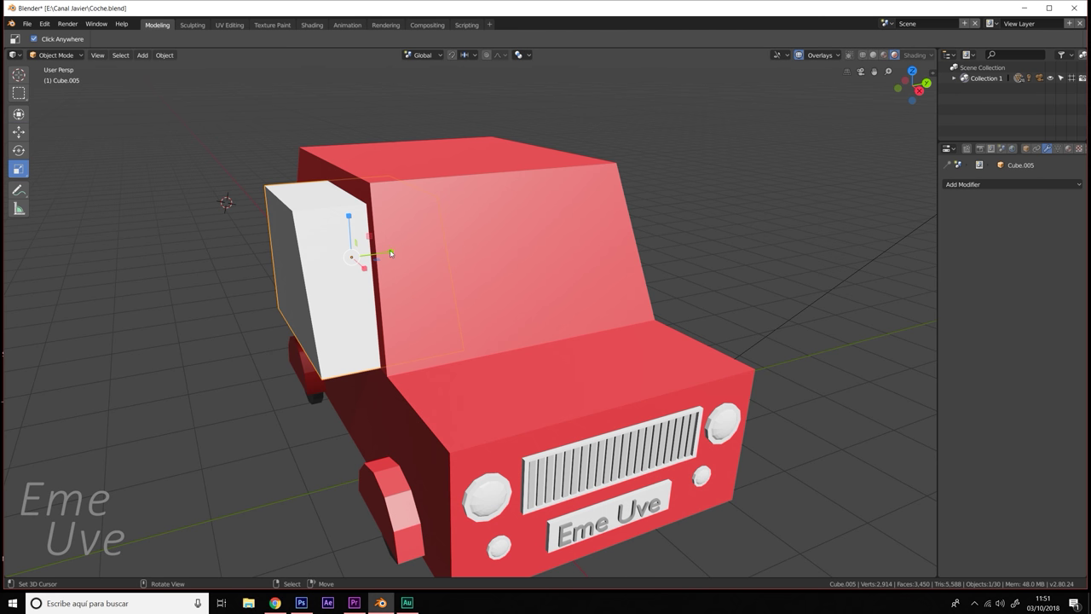
drag(390, 252, 494, 251)
drag(391, 251, 516, 243)
key(ctrl+grave)
key(ctrl+grave)
mouse_move(515, 243)
middle_down()
mouse_move(645, 254)
mouse_move(597, 272)
middle_up()
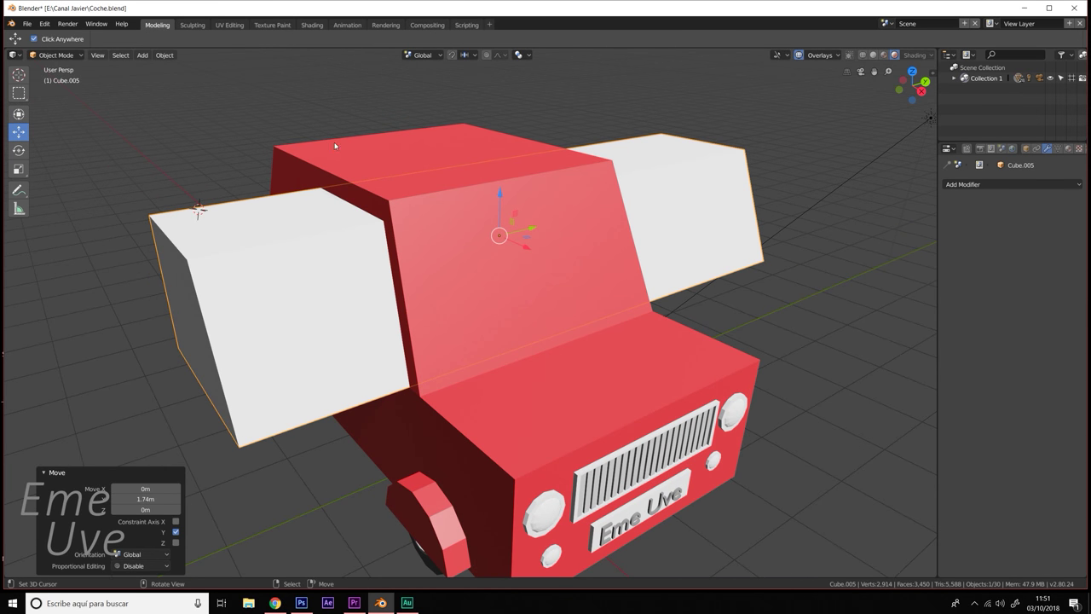
click(335, 145)
click(1074, 199)
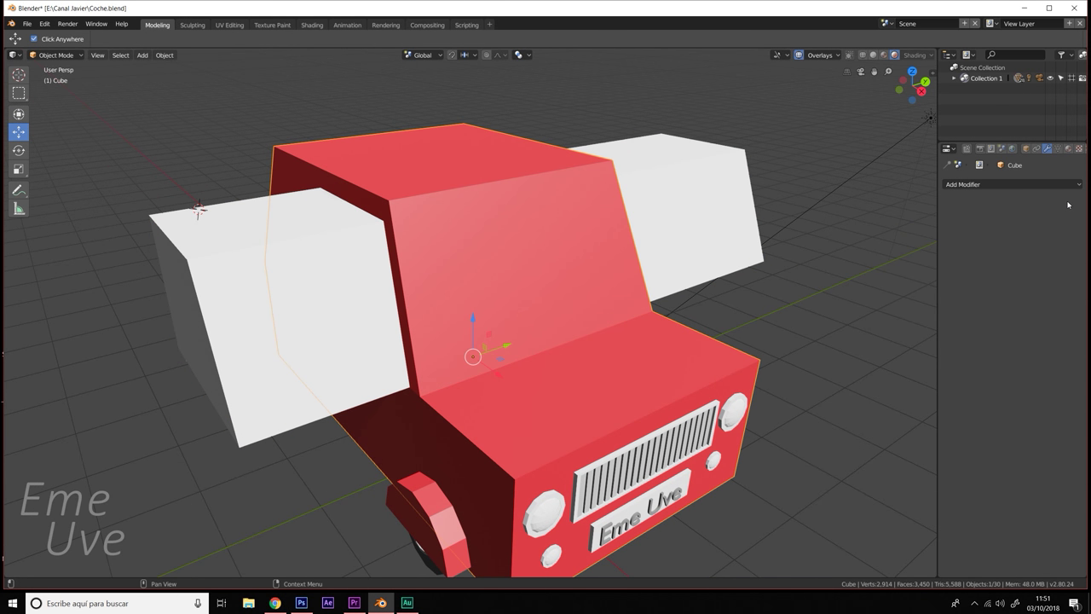
- Apply a Boolean Difference modifier on the car body using Cube.005 as the cutter
click(992, 184)
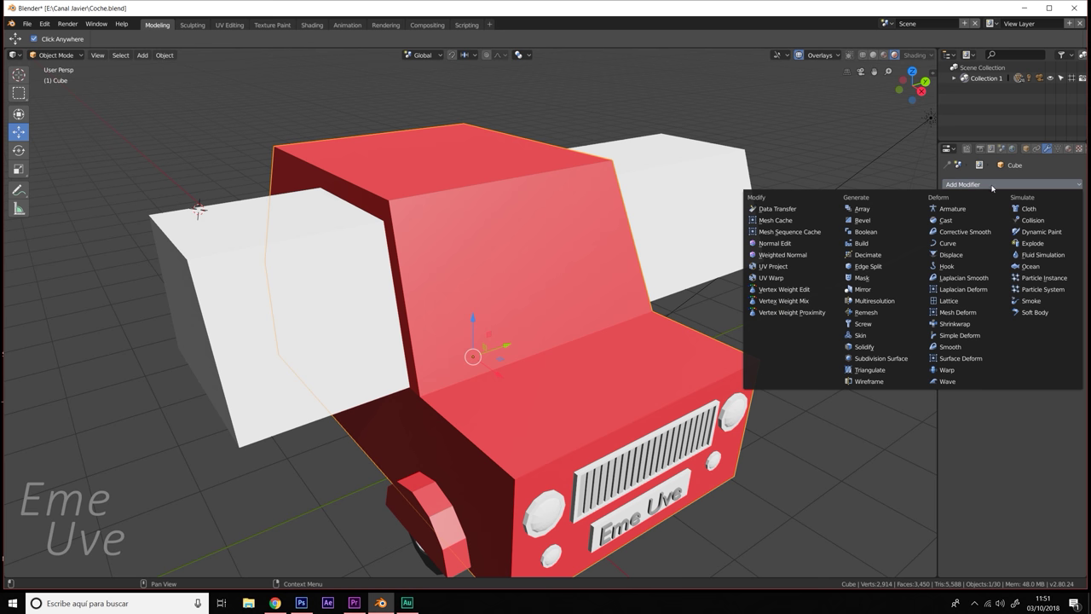
click(893, 231)
click(1075, 242)
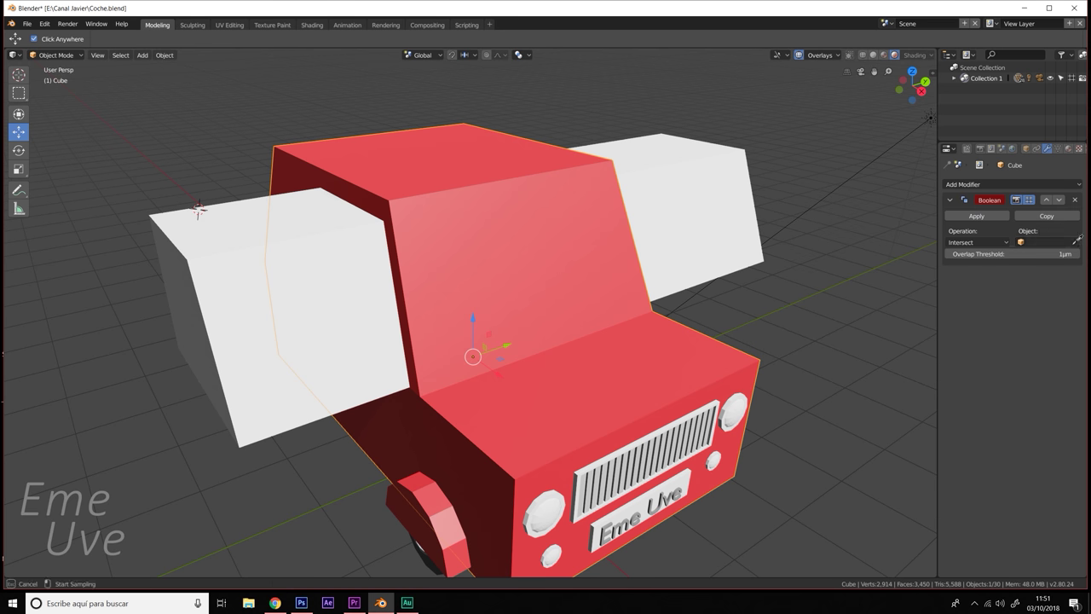
click(728, 173)
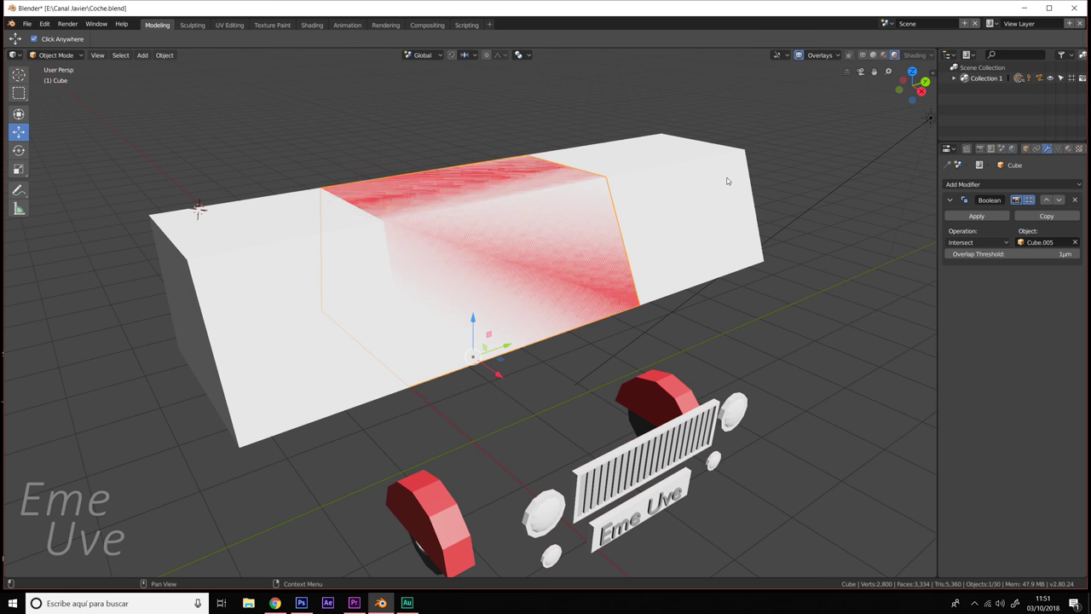
click(984, 243)
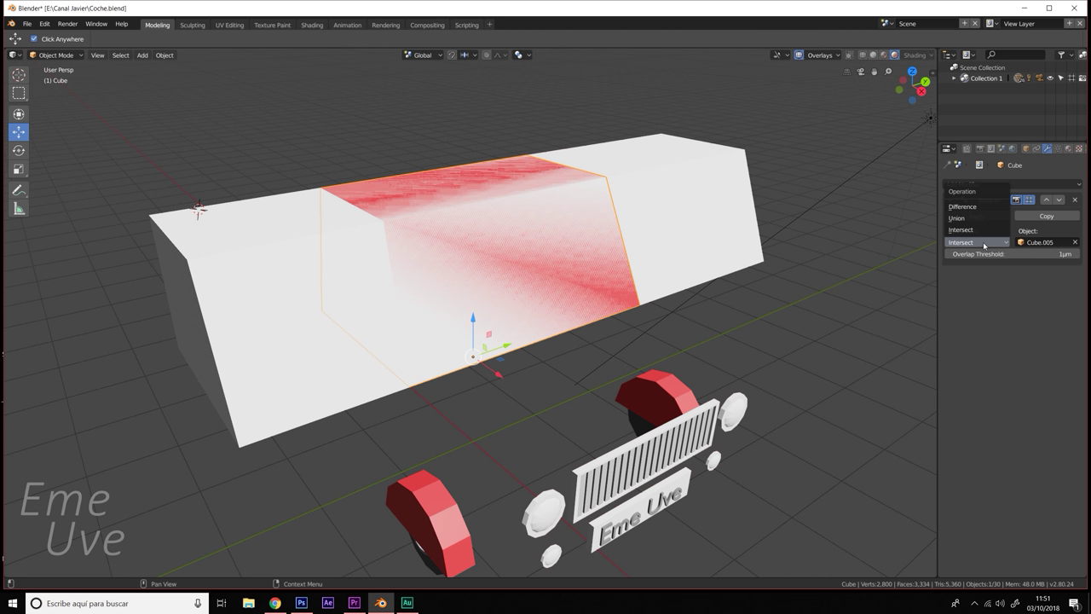
click(976, 207)
click(977, 215)
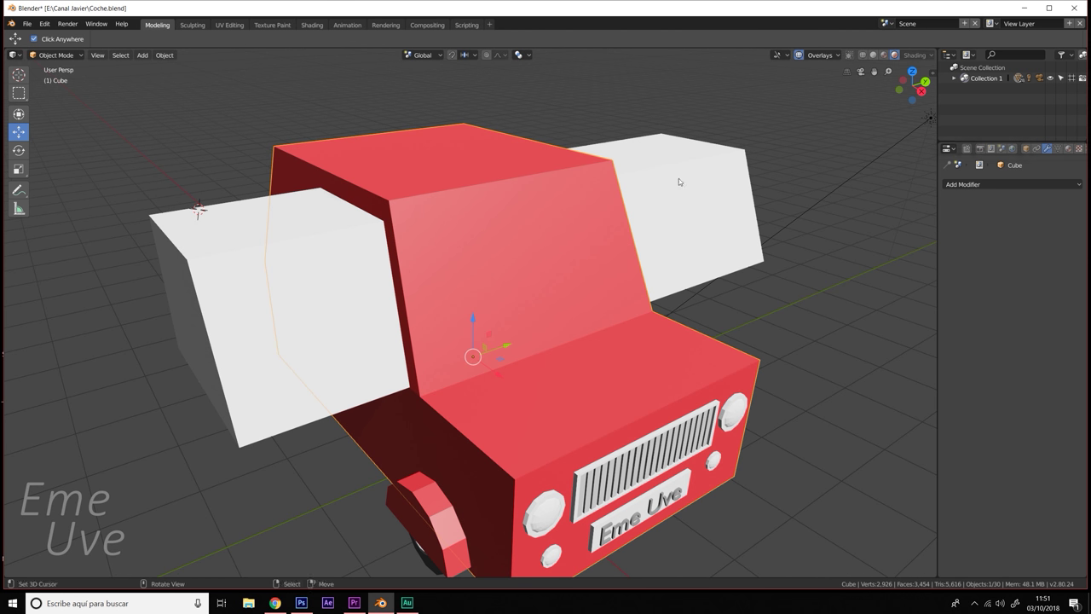
- Move the white cutting block -5.56 m along X toward the car's rear
click(692, 171)
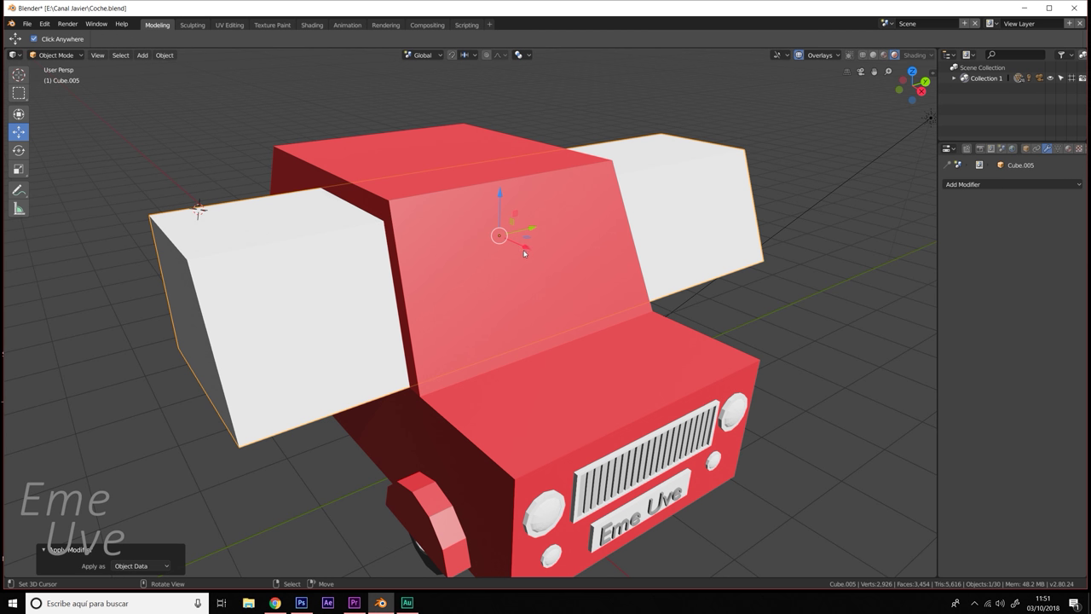
middle_drag(524, 254, 478, 221)
drag(477, 222, 358, 222)
mouse_move(357, 222)
middle_down()
mouse_move(448, 205)
mouse_move(433, 225)
middle_up()
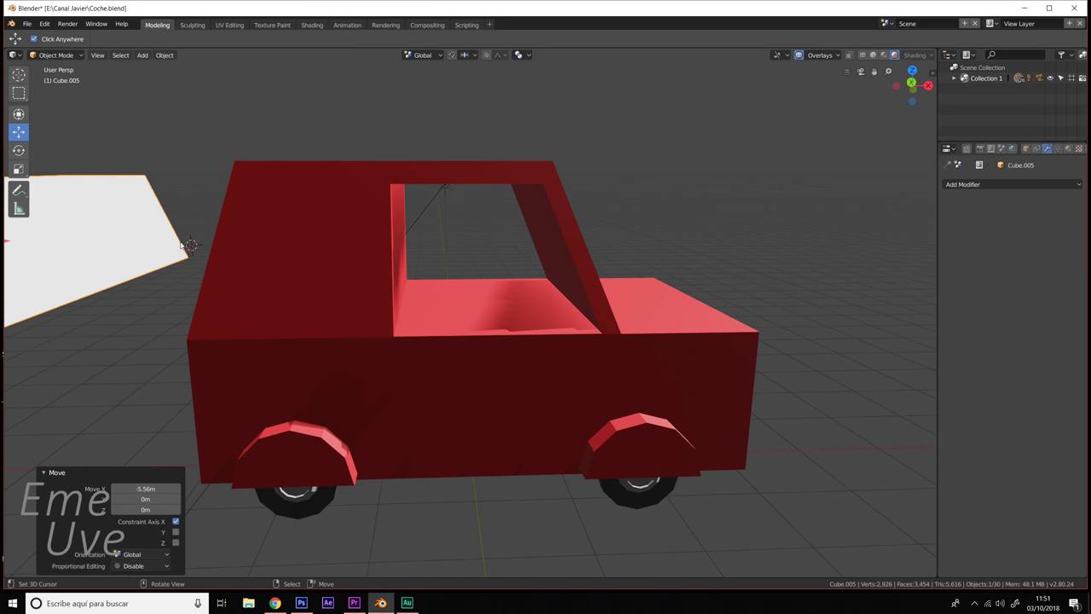
scroll(88, 254, down, 4)
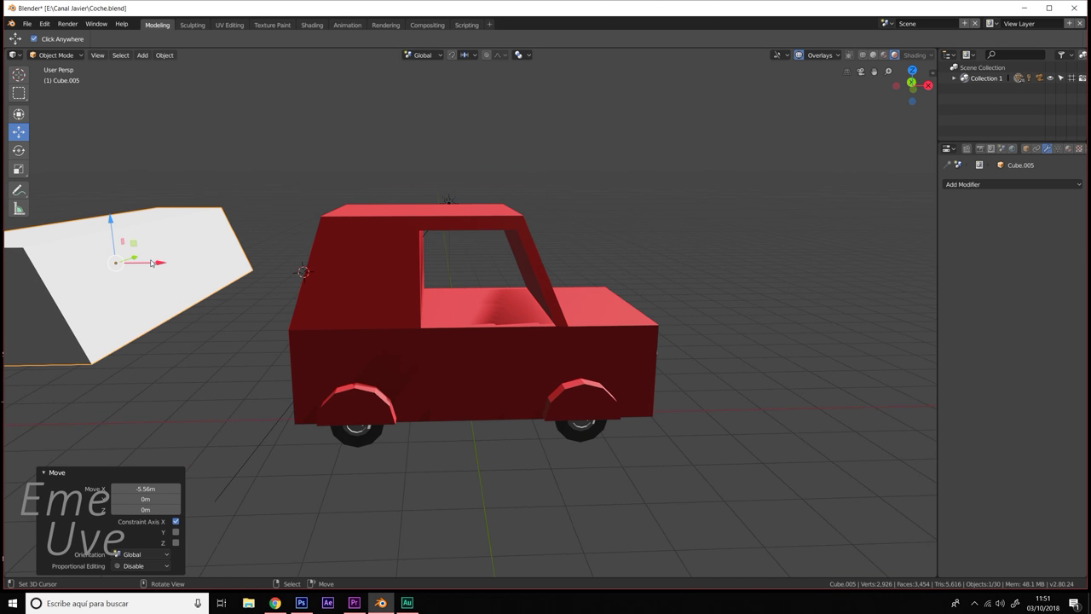
- Move the block along X over the cabin, rotate it 180° about Z, and shift it about 40 cm
key(g)
key(x)
click(431, 263)
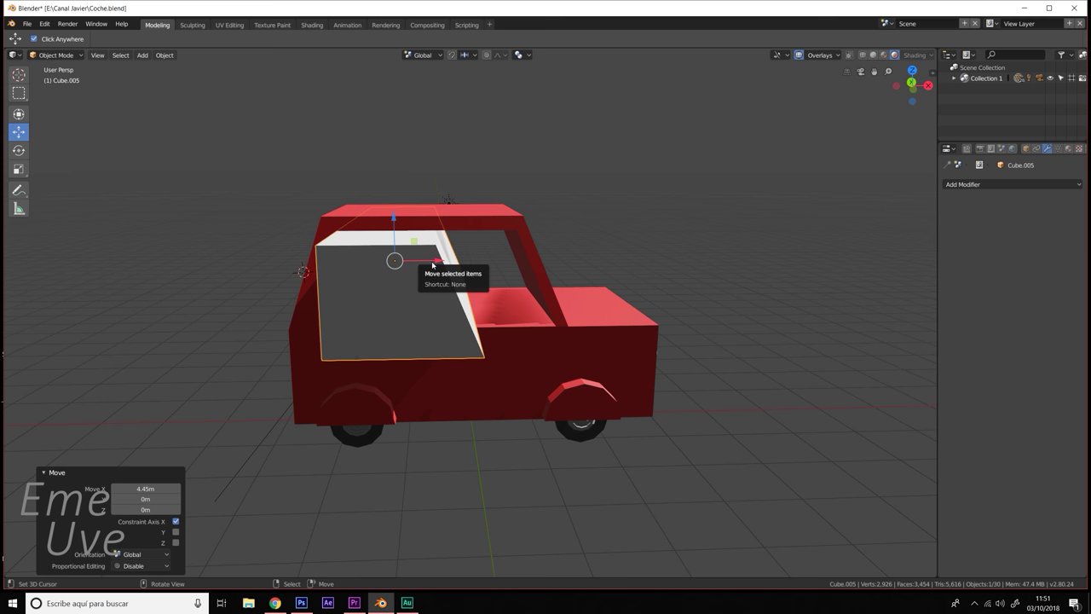
text(rz180)
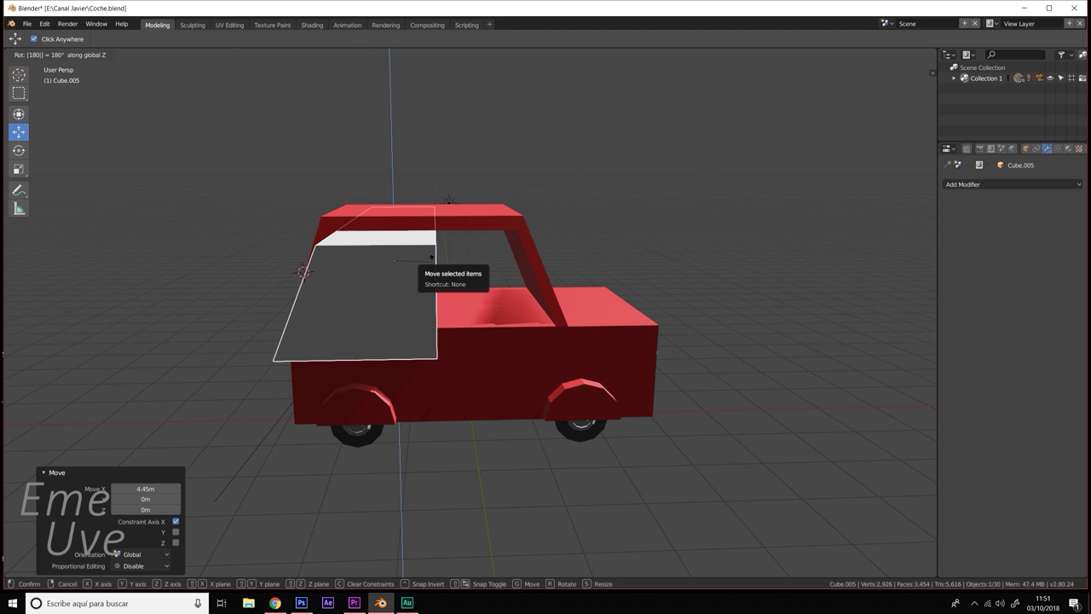
click(432, 260)
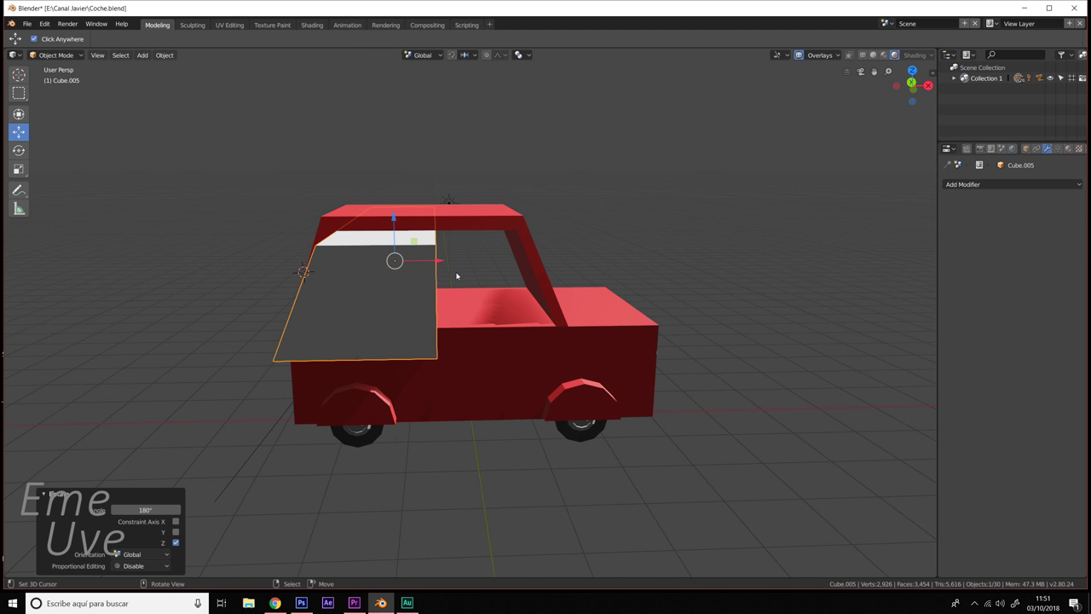
mouse_move(457, 275)
middle_down()
mouse_move(465, 261)
mouse_move(490, 284)
middle_up()
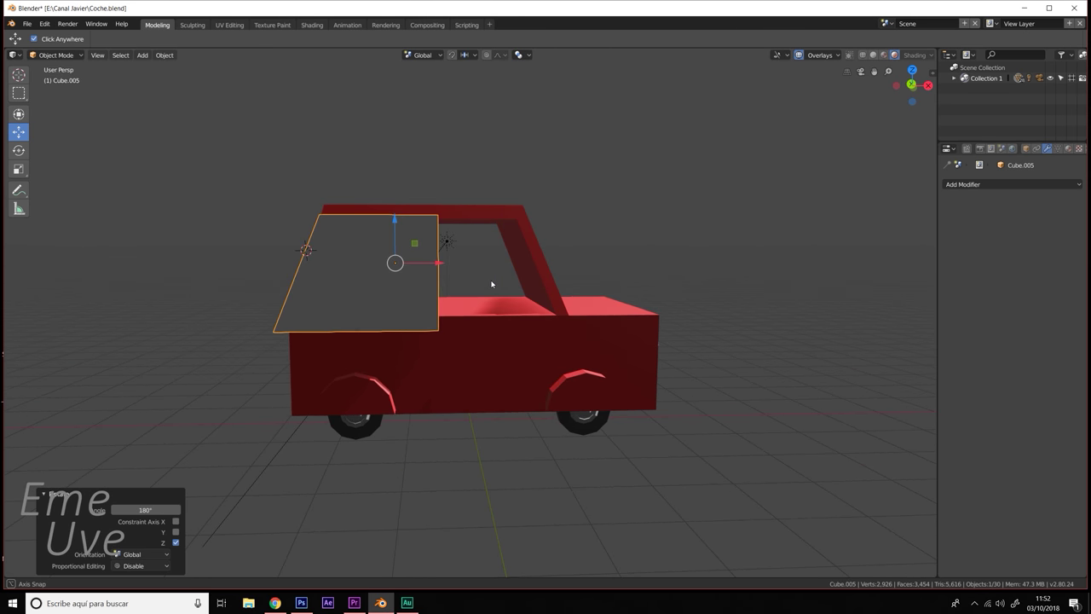
drag(444, 264, 421, 267)
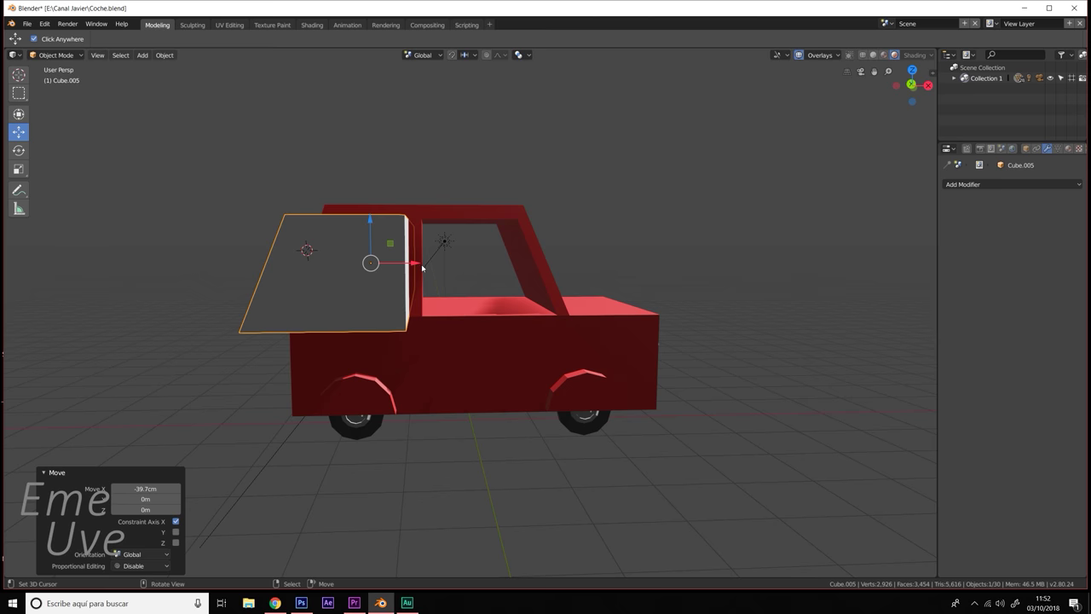
scroll(418, 276, up, 2)
scroll(418, 278, up, 2)
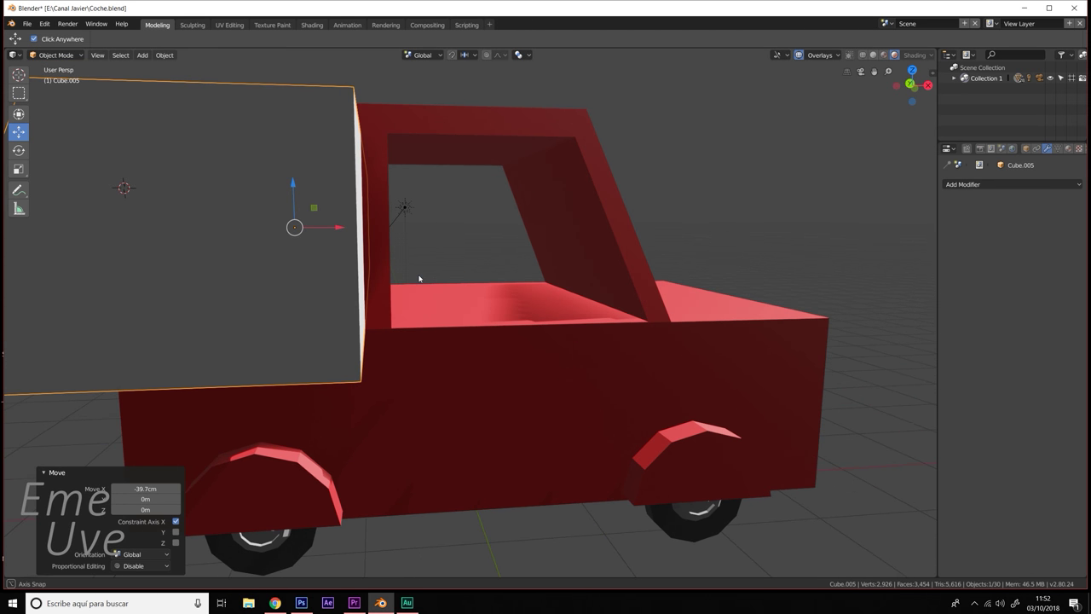
scroll(418, 278, down, 3)
- Scale the block to 0.753 along X and slide it 17 cm along X over the rear window area
key(KP_1)
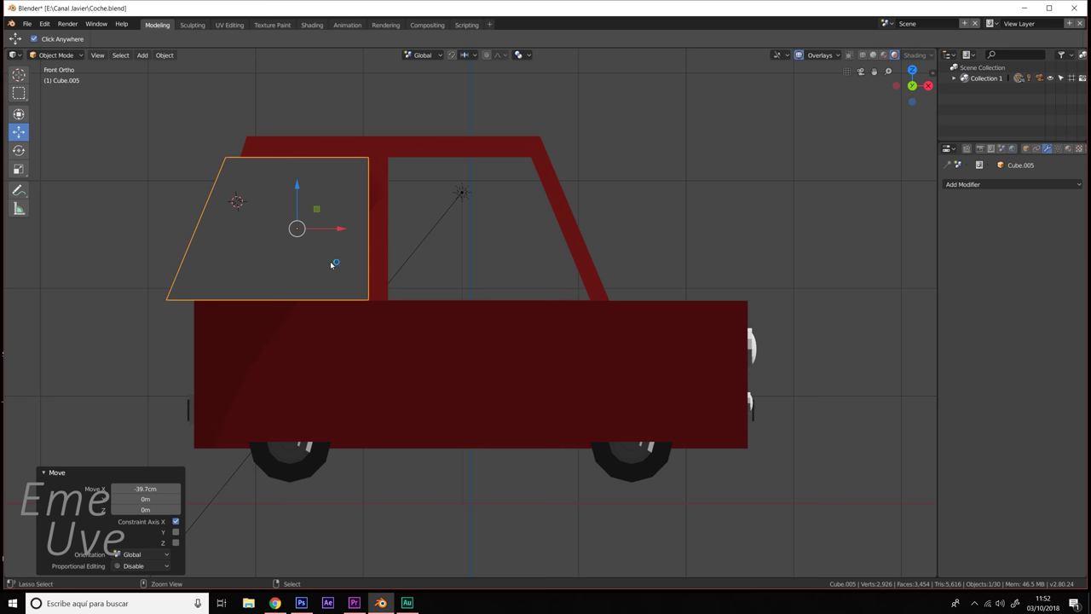
key(shift+space)
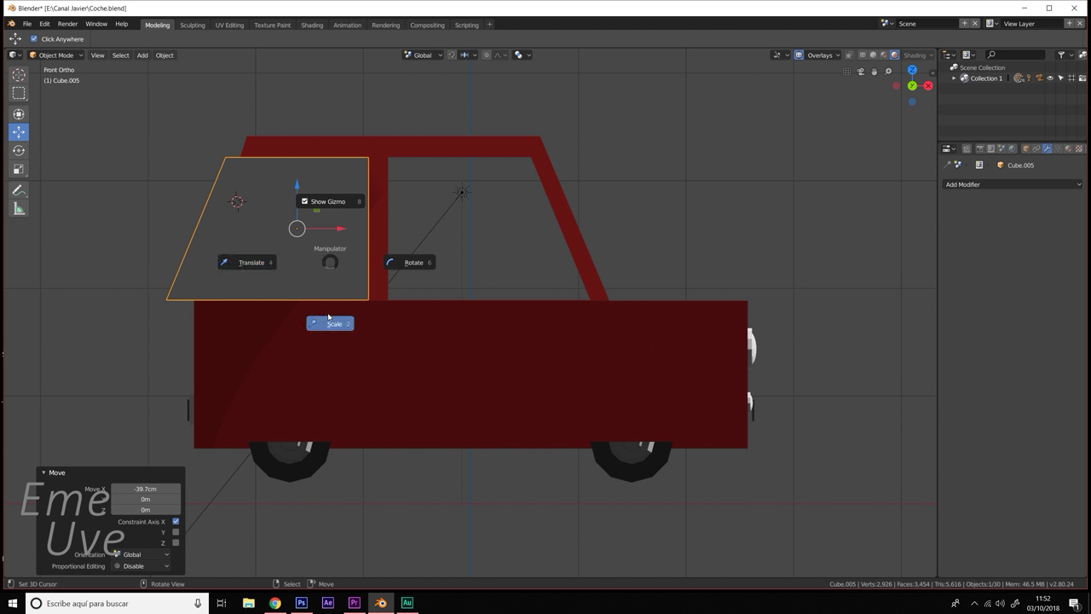
click(332, 319)
drag(337, 236, 327, 230)
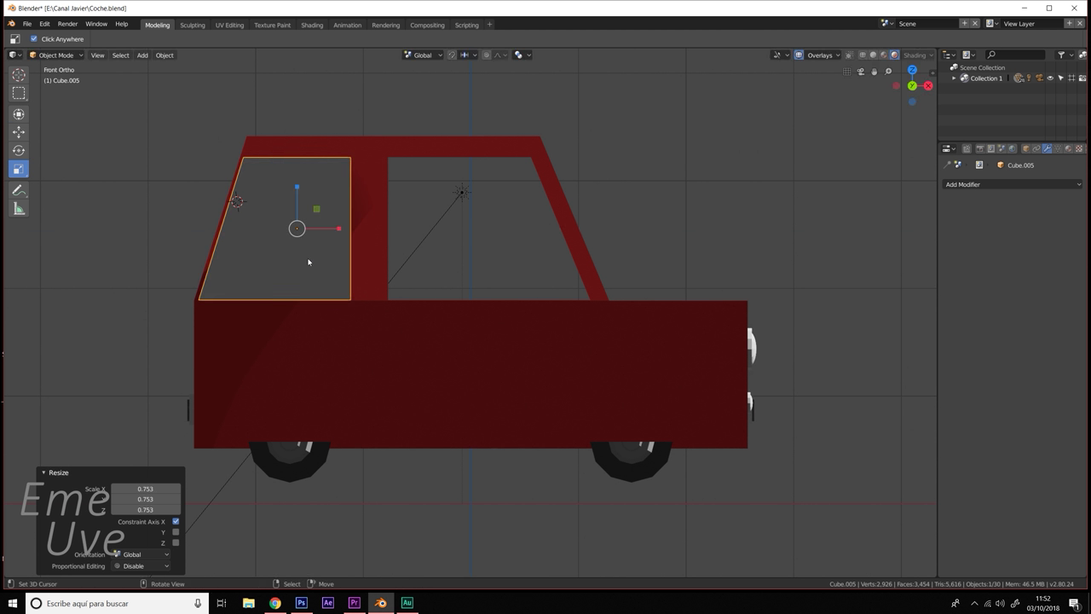
key(shift+space)
key(g)
key(ctrl+grave)
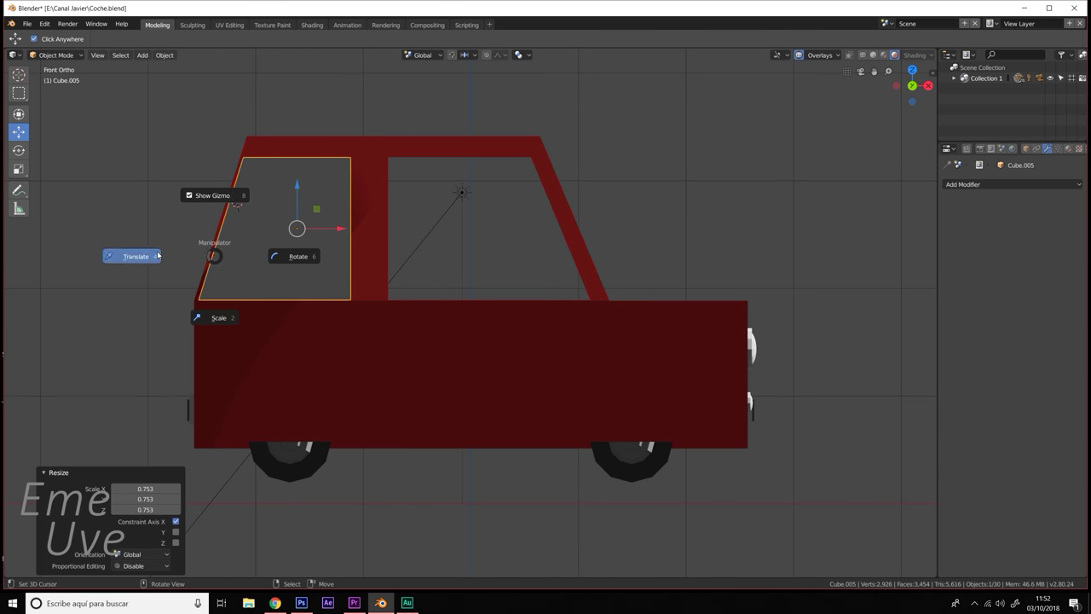
click(143, 260)
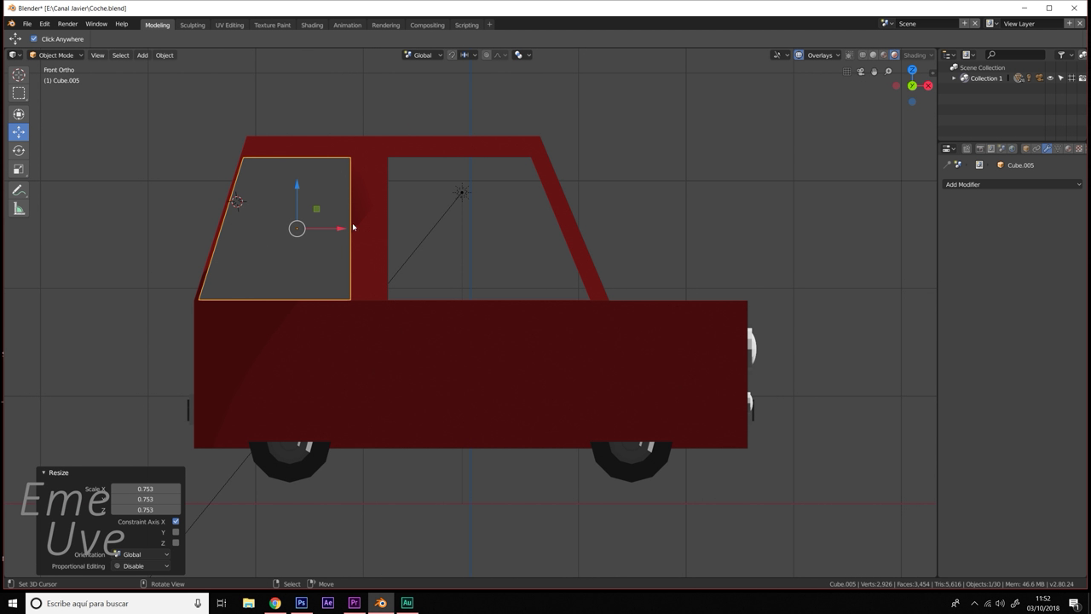
drag(352, 227, 363, 224)
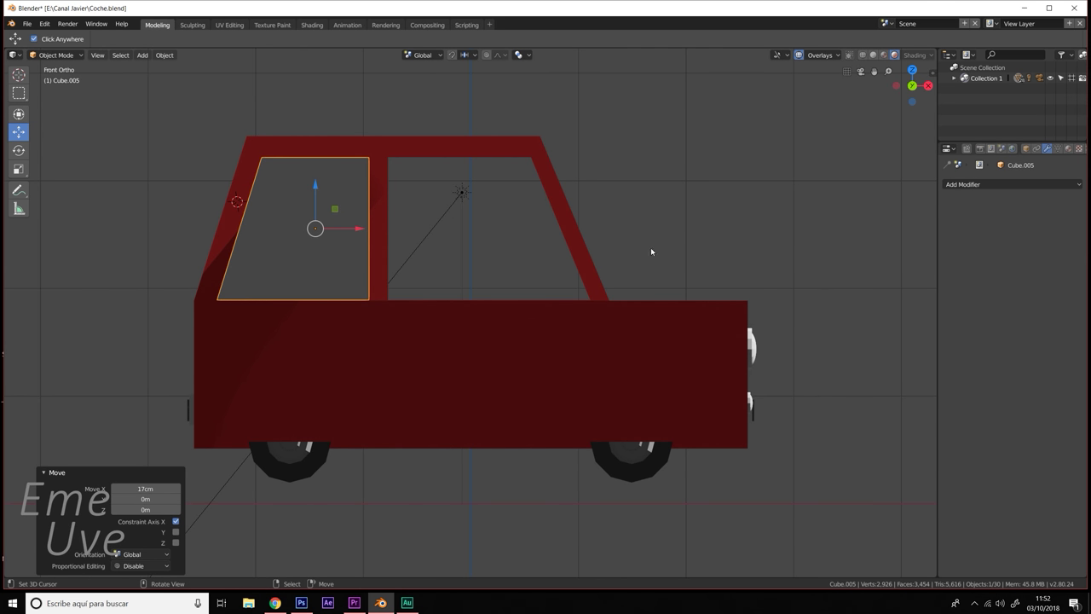
middle_drag(652, 248, 506, 213)
- Cut the rear side window with a Boolean Difference using Cube.005, redoing the mistaken Intersect apply
click(490, 196)
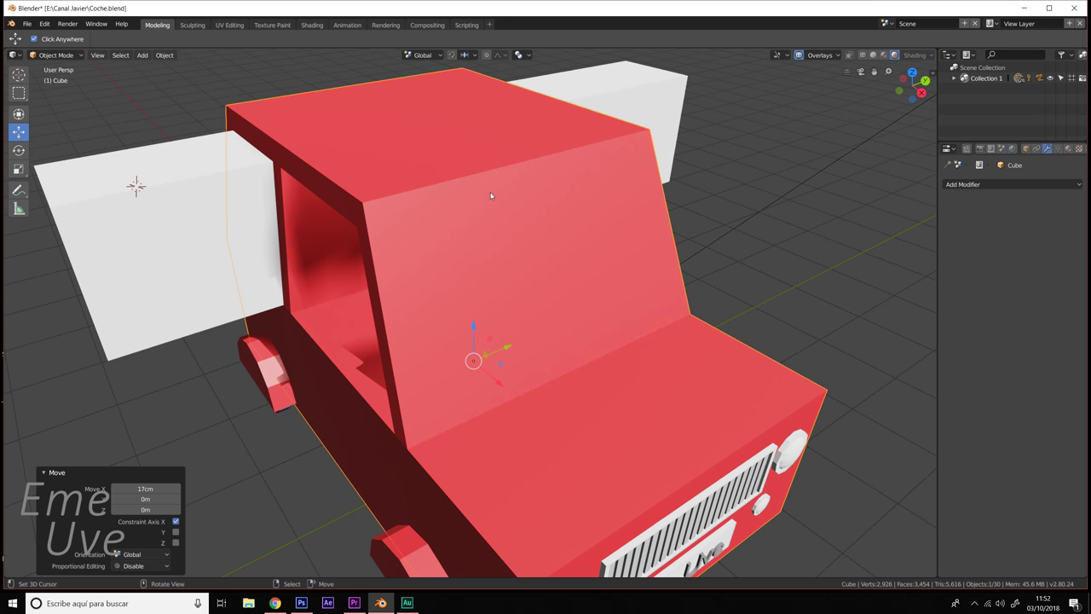
click(980, 185)
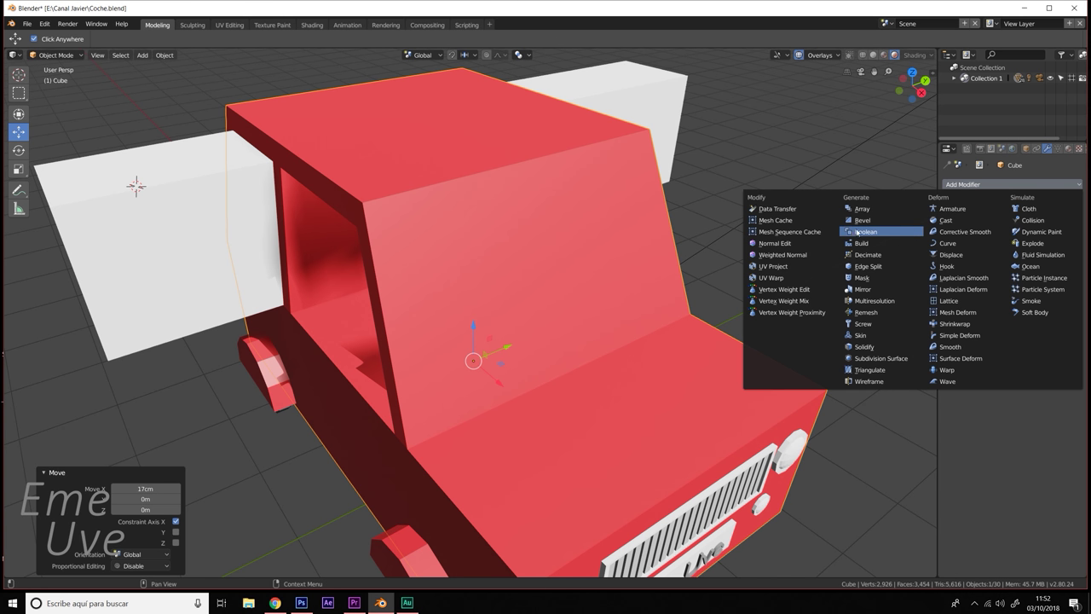
click(856, 231)
click(1074, 242)
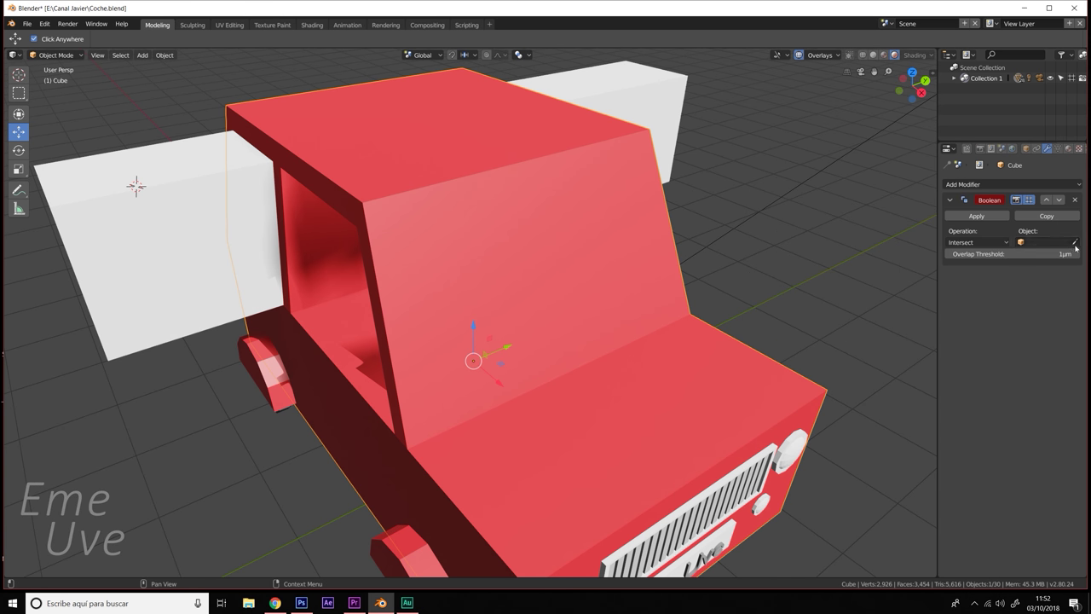
click(640, 87)
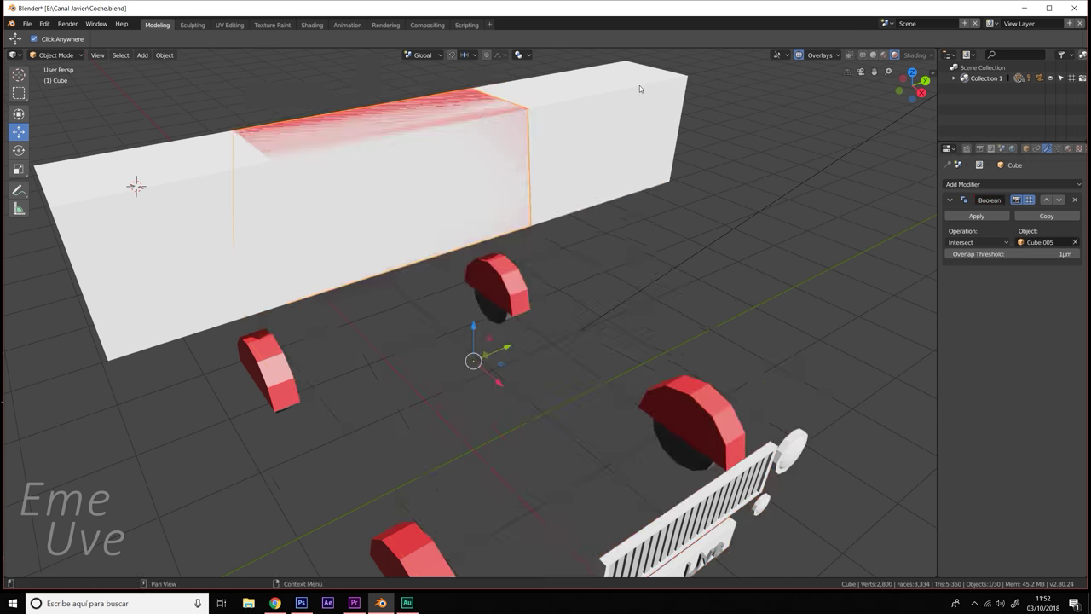
click(980, 215)
key(ctrl+z)
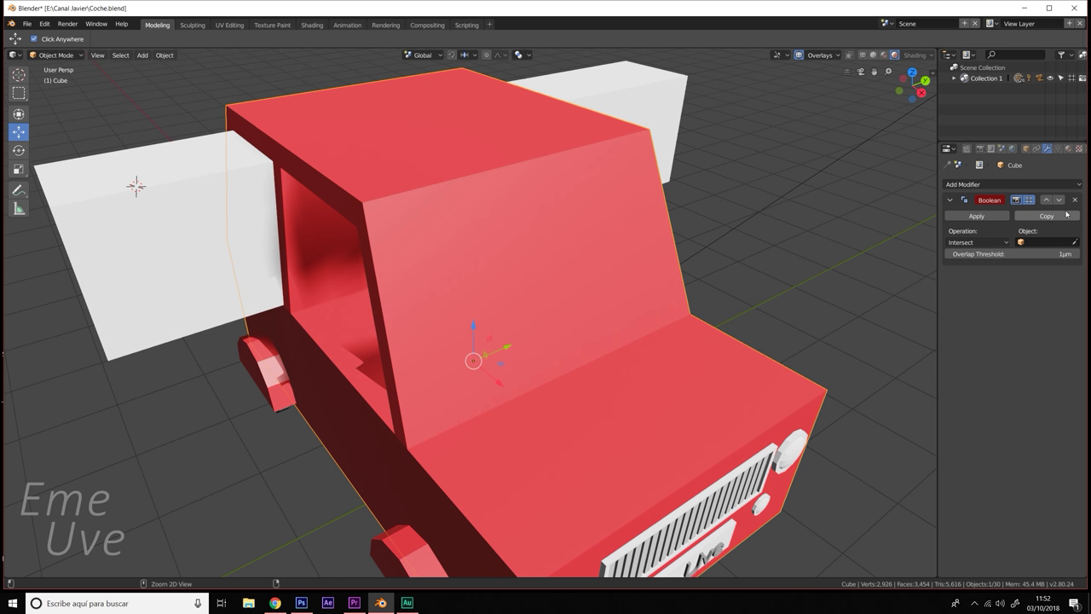
click(1074, 242)
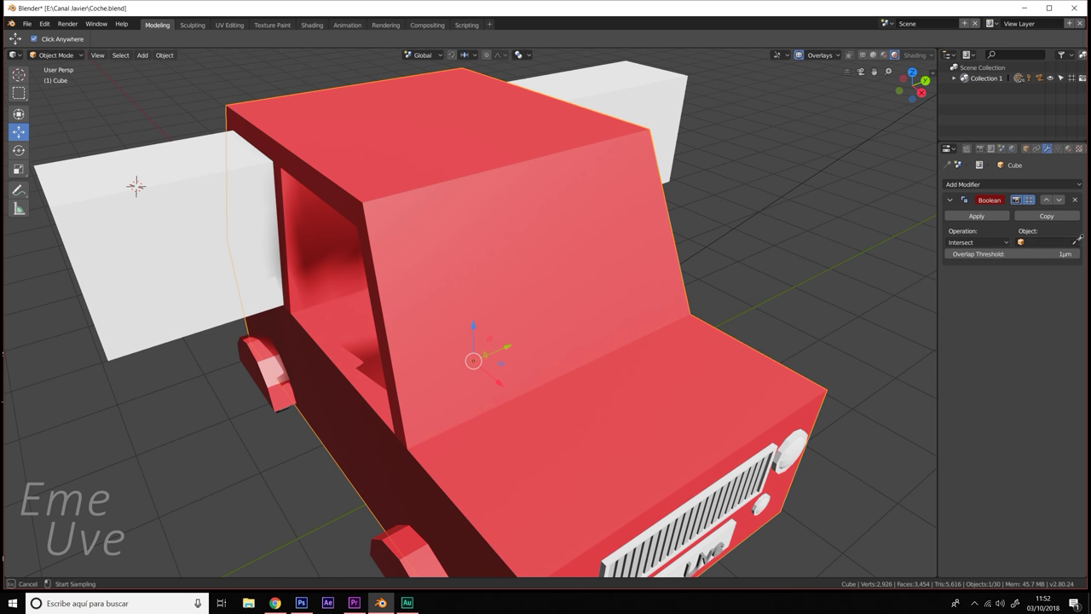
click(678, 113)
click(977, 242)
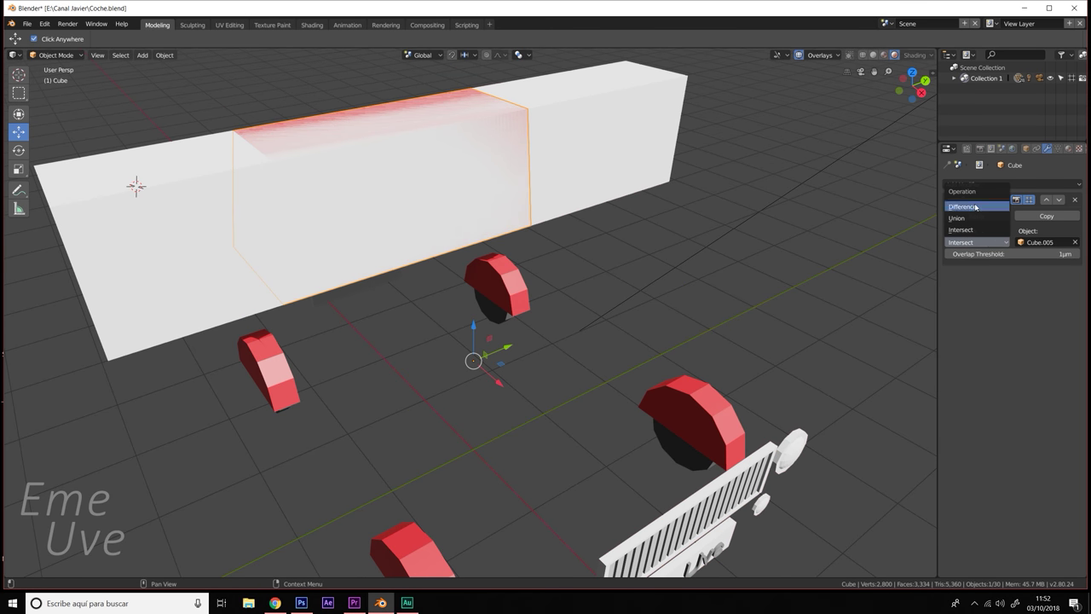
click(977, 206)
click(985, 217)
- Move the white cutting block 2.39 m along X, clear of the car
click(616, 93)
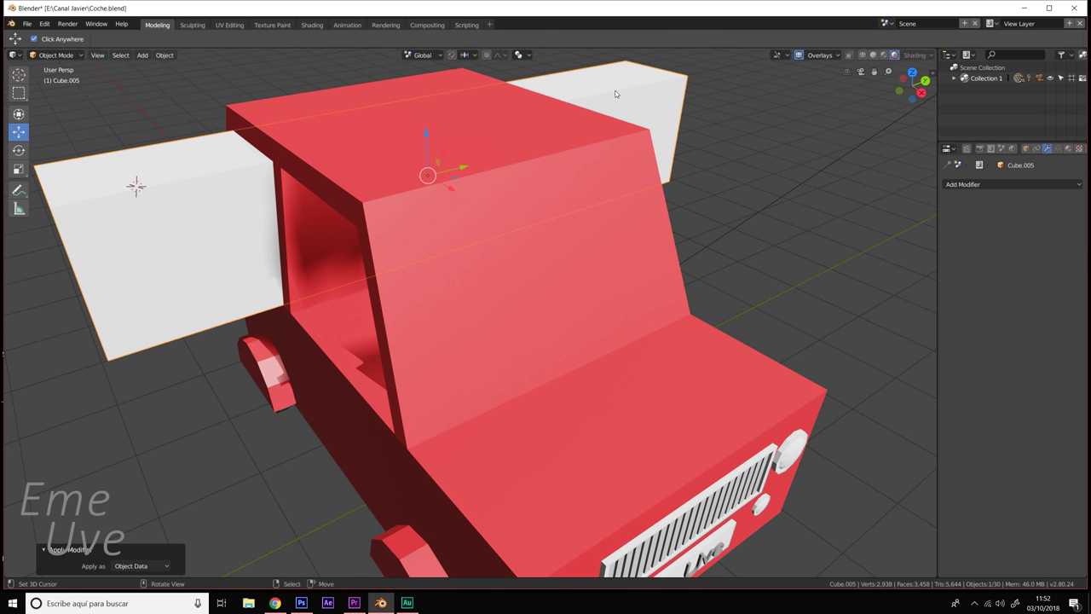
key(x)
click(565, 103)
key(g)
key(x)
click(361, 134)
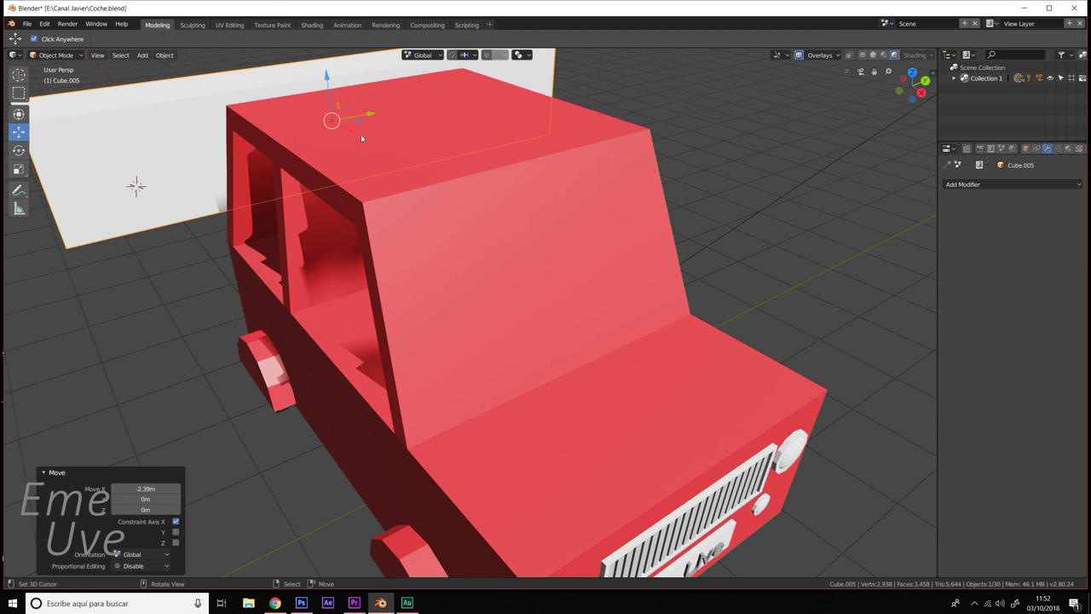
mouse_move(361, 133)
middle_down()
mouse_move(503, 188)
mouse_move(430, 220)
middle_up()
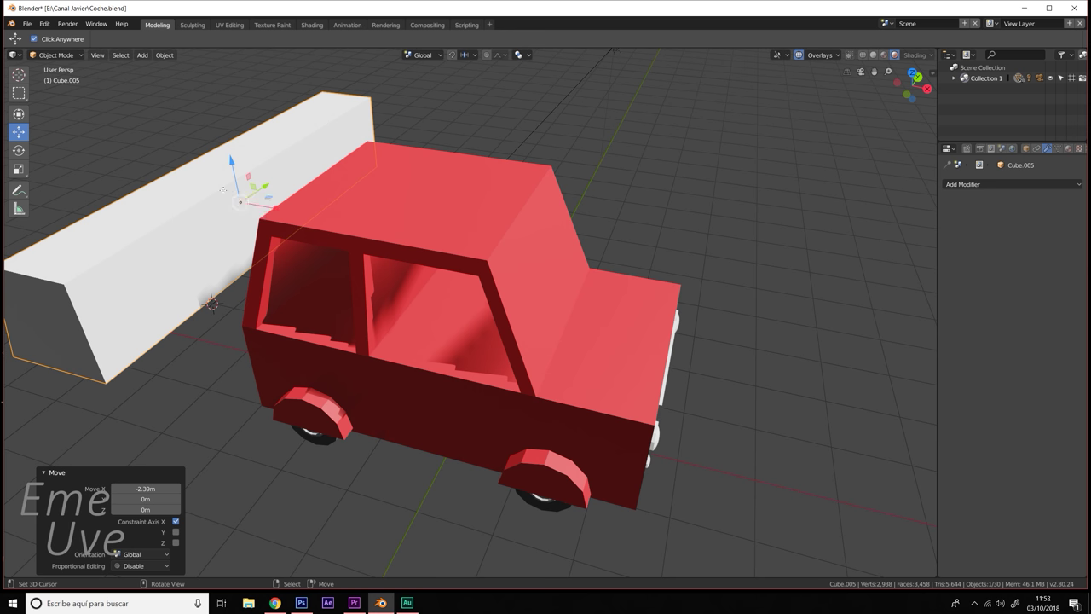
- Rotate the white block 90° about Z and slide it along X across the cab front
key(r)
key(z)
key(9)
key(0)
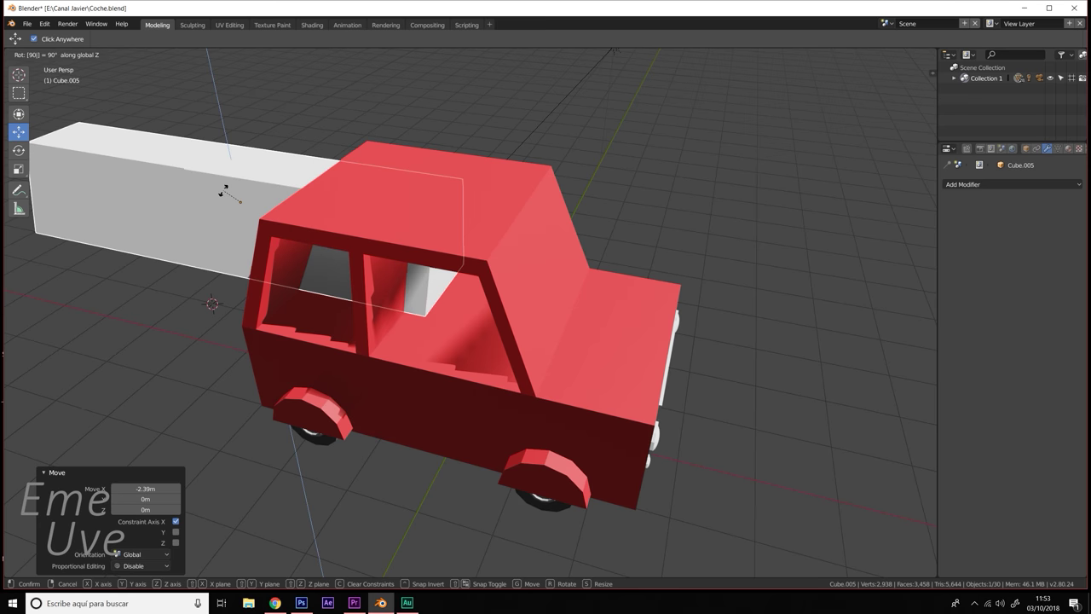
key(Return)
key(g)
key(x)
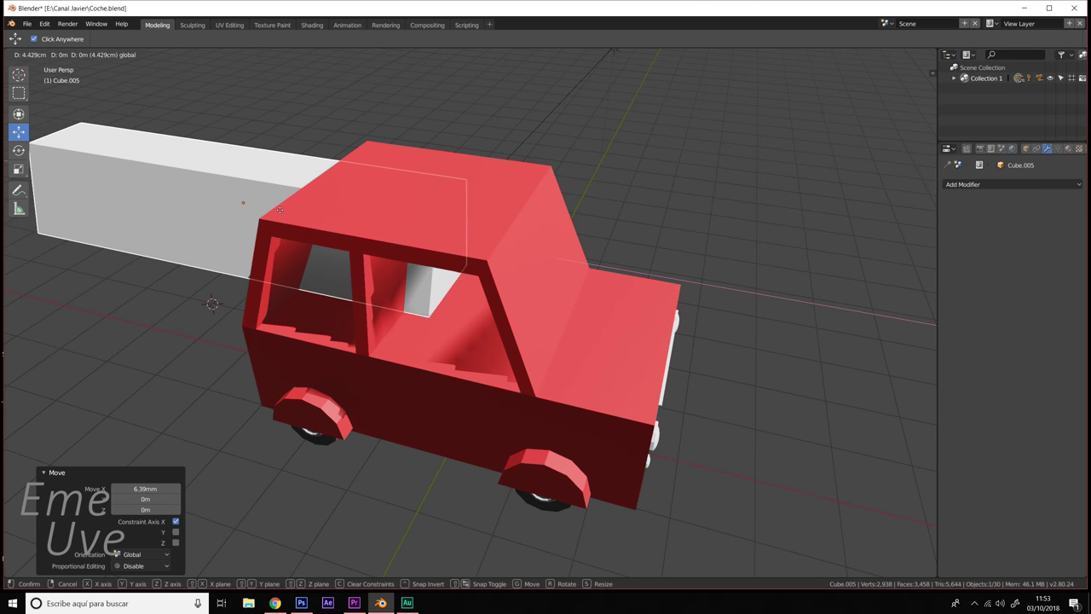
key(Return)
- In Right Ortho view, scale the block to 1.732 and shift it 27.4cm along Y over the windscreen
middle_drag(341, 255, 565, 260)
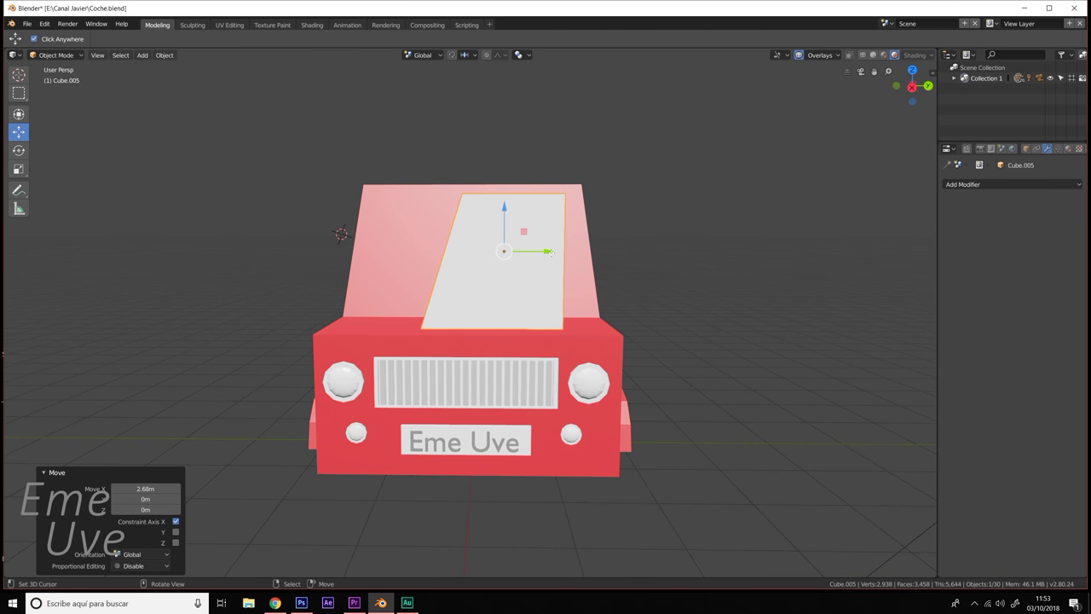
key(KP_3)
scroll(525, 235, up, 3)
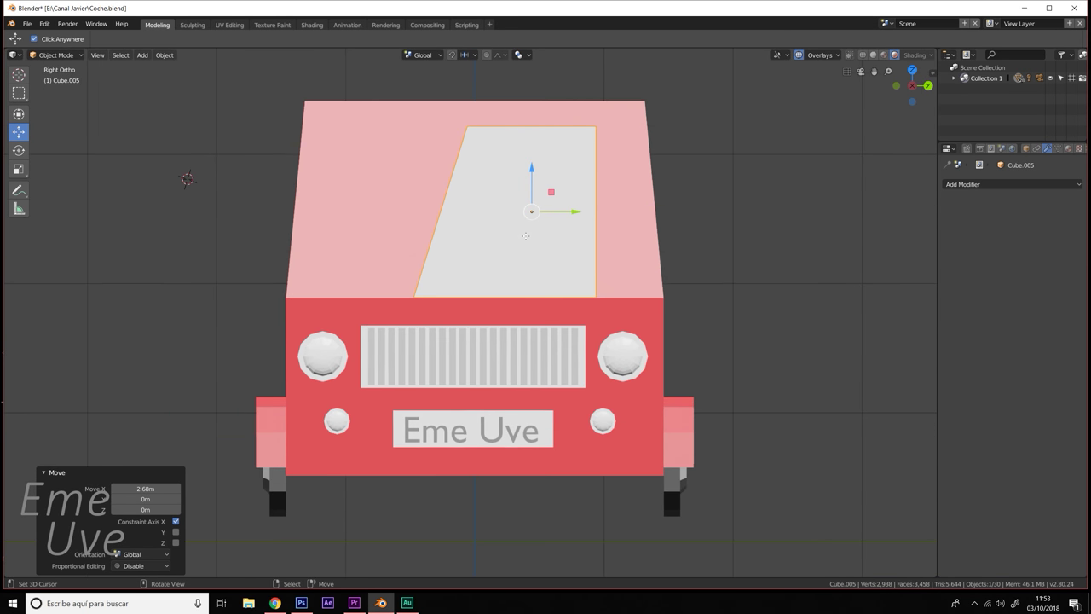
mouse_move(582, 221)
mouse_down()
mouse_move(455, 203)
mouse_move(553, 225)
mouse_move(549, 212)
mouse_up()
click(519, 275)
click(499, 163)
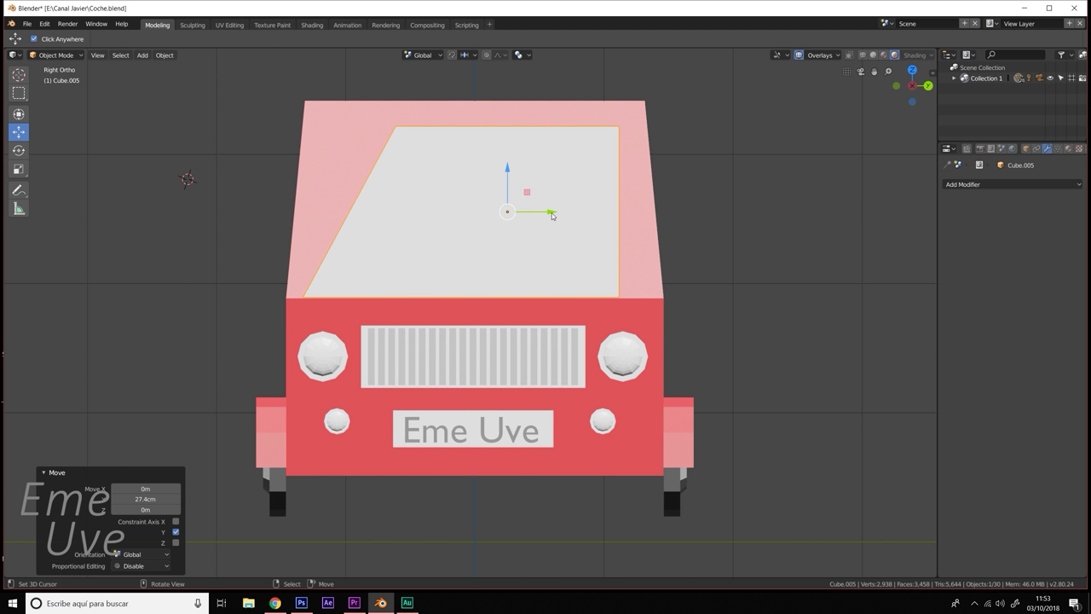
mouse_move(551, 215)
middle_down()
mouse_move(545, 245)
mouse_move(575, 239)
mouse_move(420, 148)
middle_up()
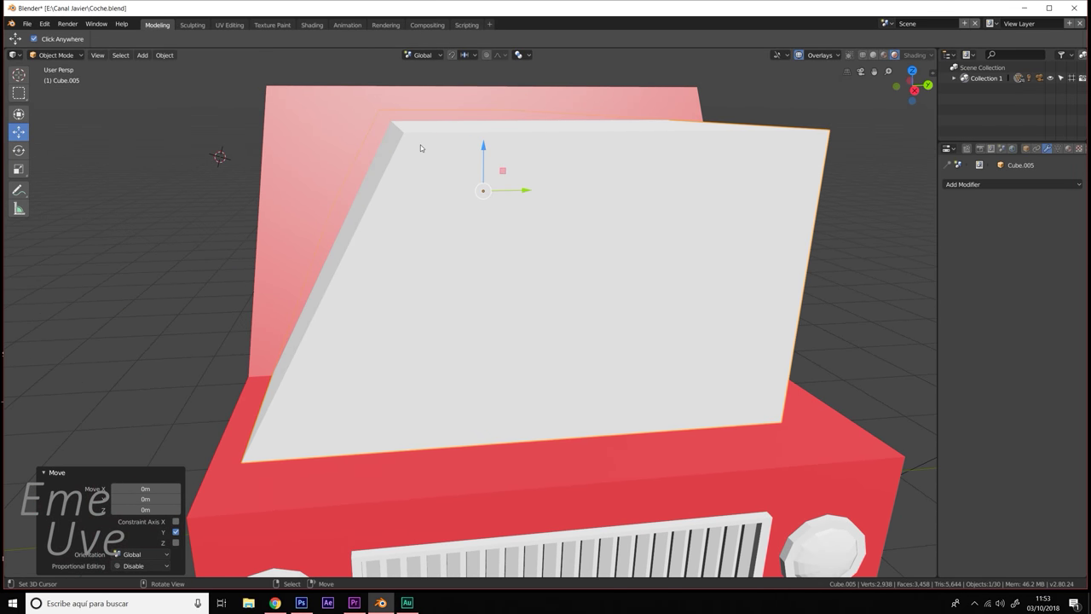
click(47, 56)
- In Edit Mode, slide the block's top-left corner along Y to straighten its left edge
click(53, 83)
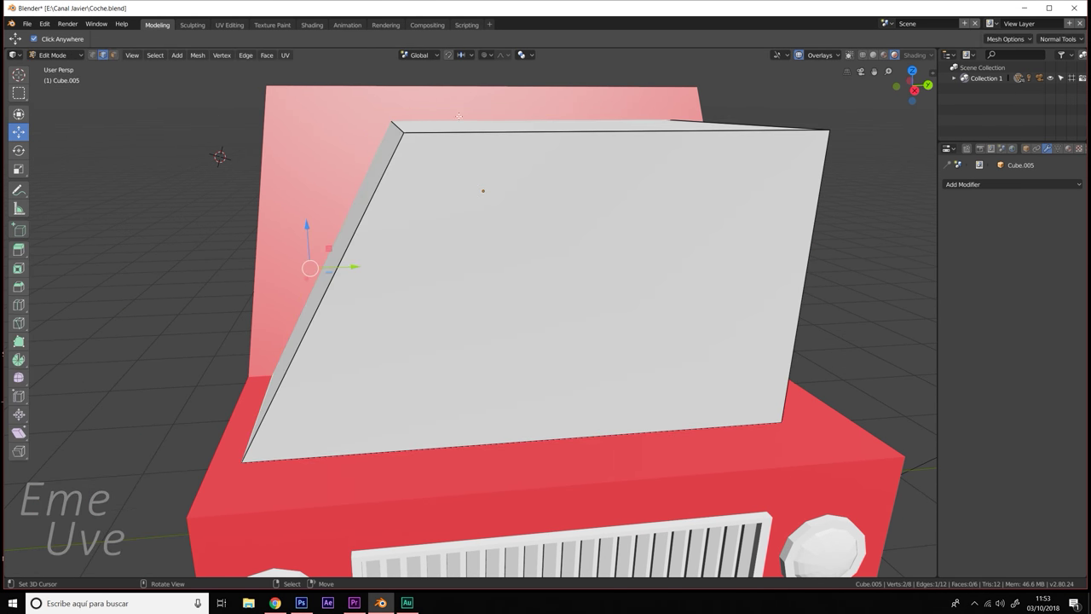
click(396, 126)
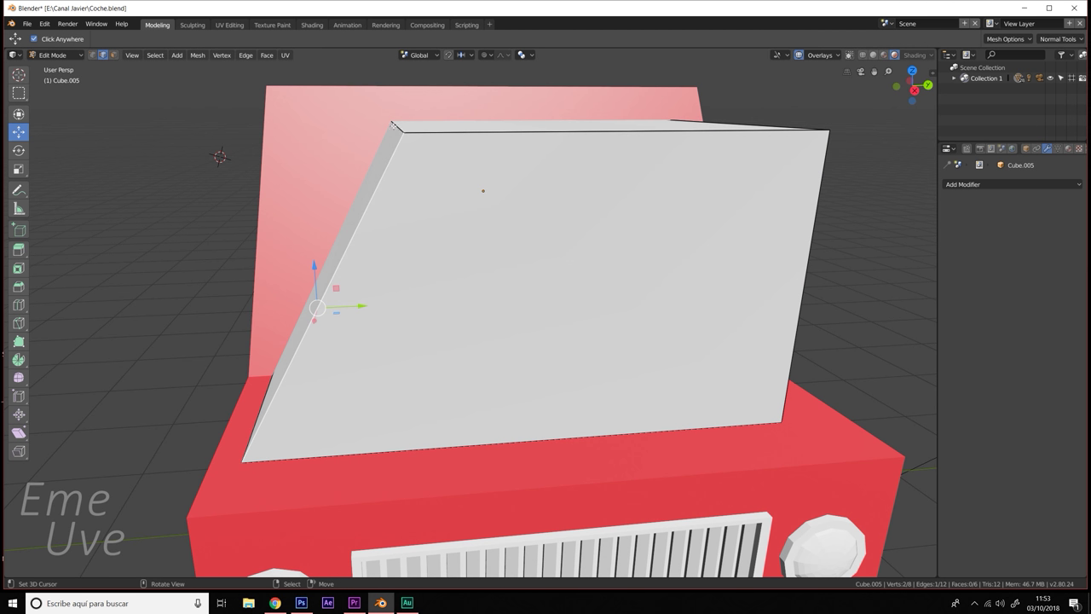
click(391, 123)
key(g)
key(y)
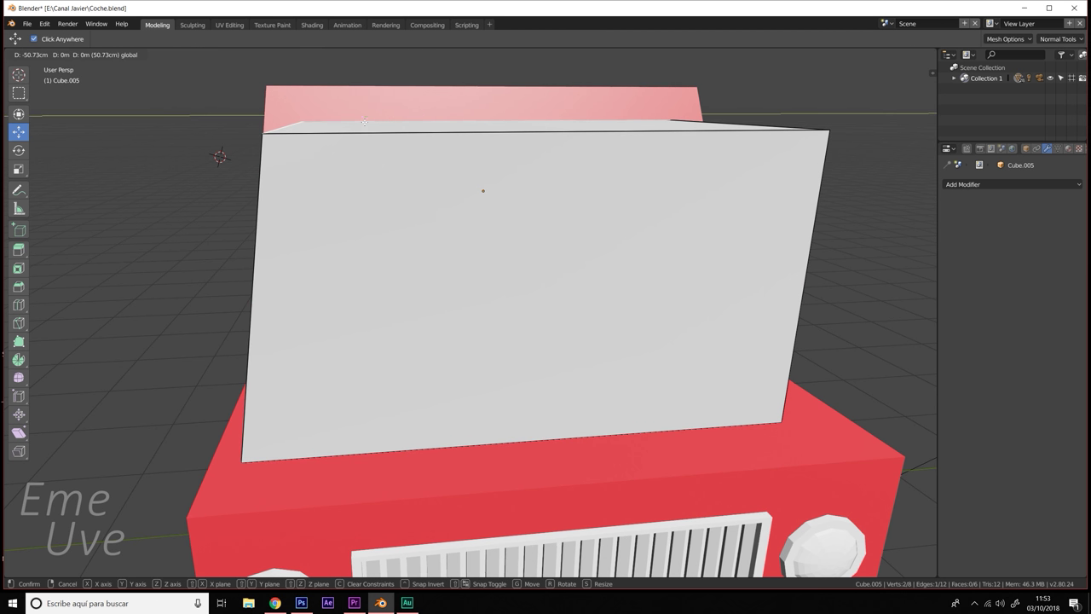
click(365, 122)
middle_drag(365, 122, 348, 127)
key(g)
key(y)
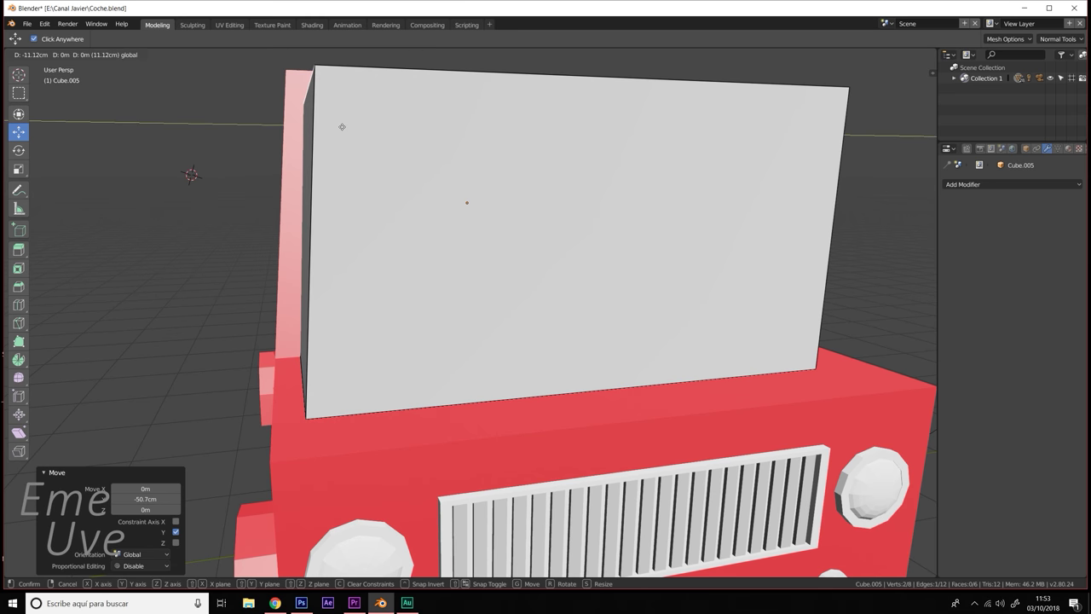
click(345, 128)
key(KP_3)
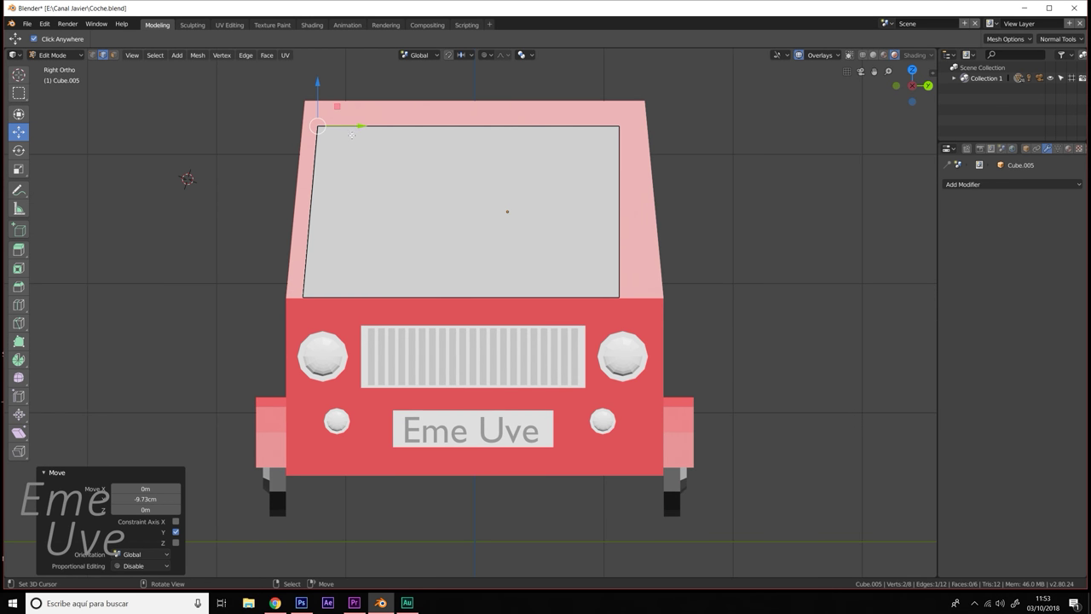
drag(357, 127, 359, 127)
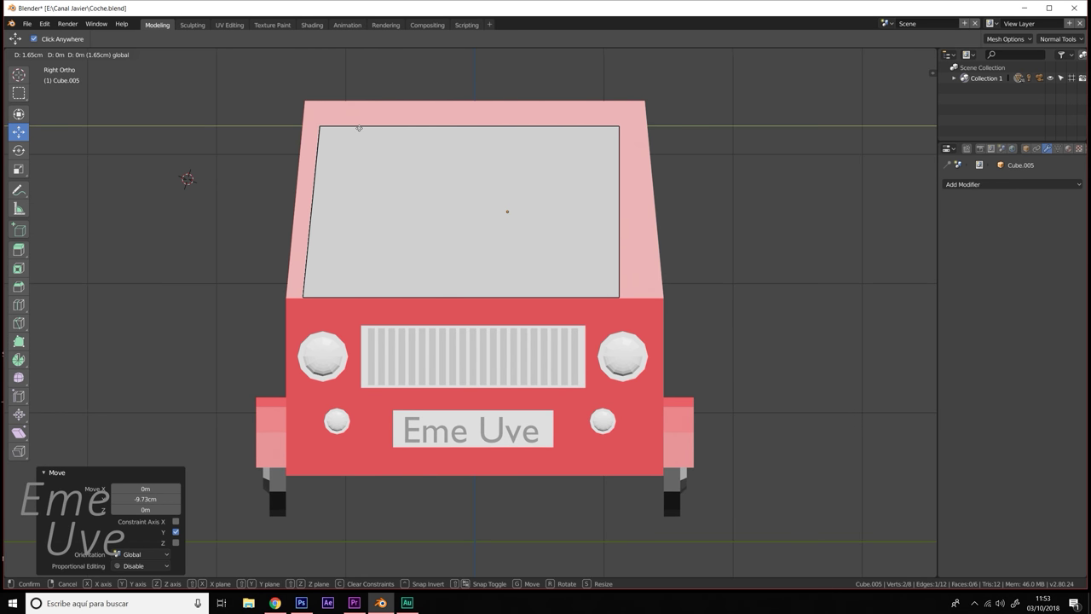
click(359, 127)
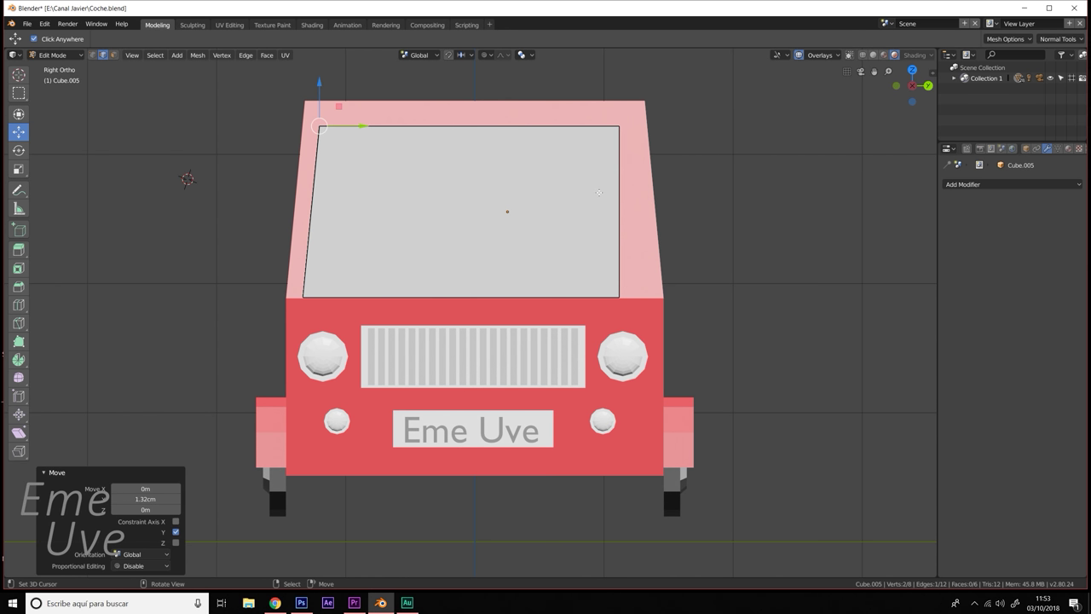
- Move the top-right and bottom-right corners outward along Y (latest 18.8cm) to match the opening
mouse_move(598, 193)
middle_down()
mouse_move(538, 211)
mouse_move(533, 193)
middle_up()
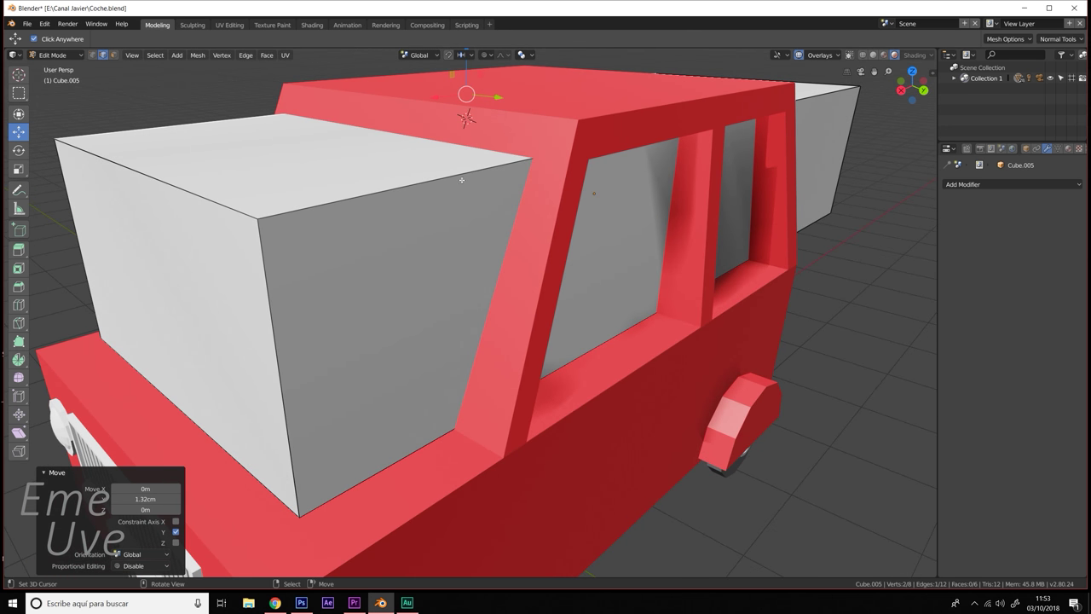
key(KP_1)
key(KP_3)
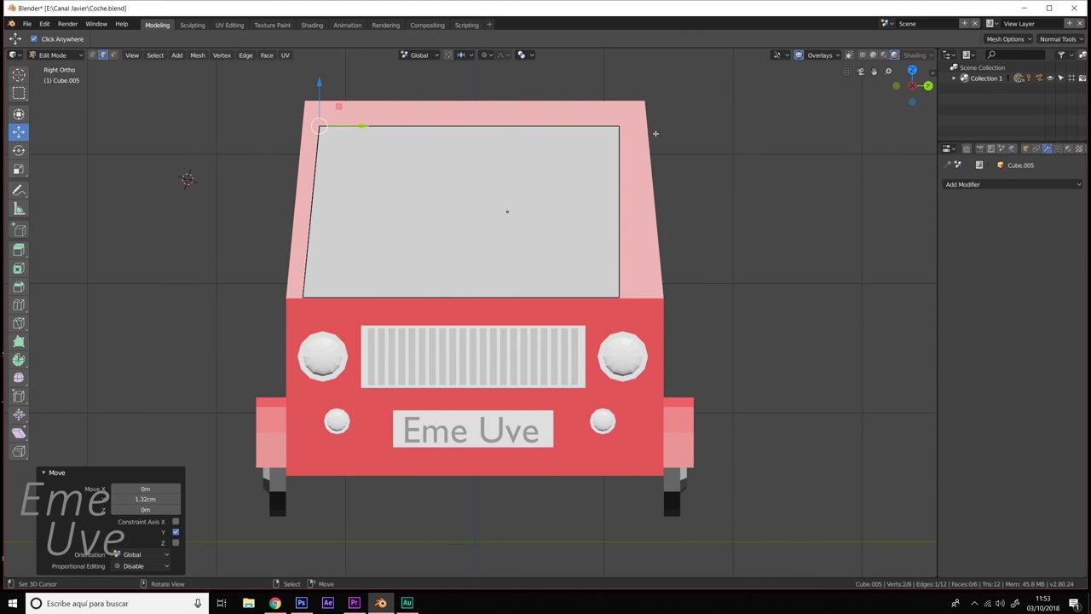
middle_drag(630, 141, 559, 112)
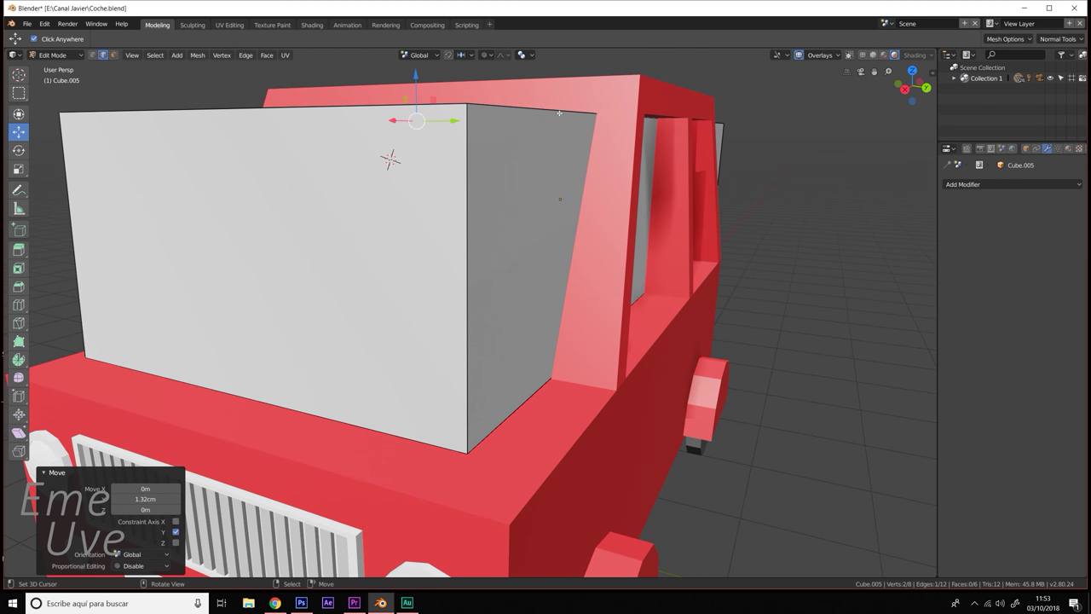
key(KP_3)
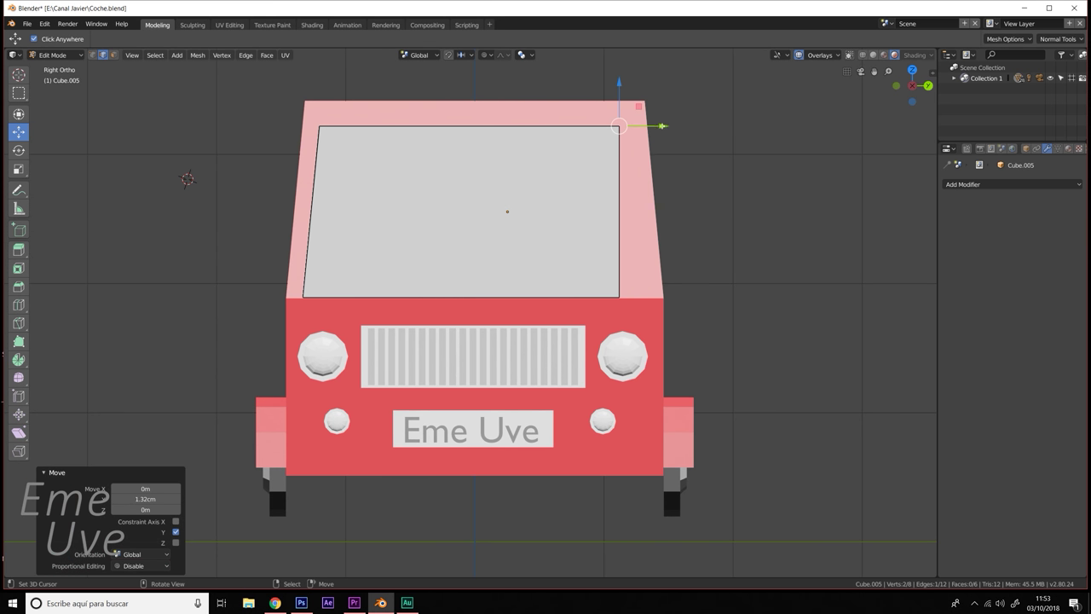
drag(618, 127, 670, 126)
click(667, 125)
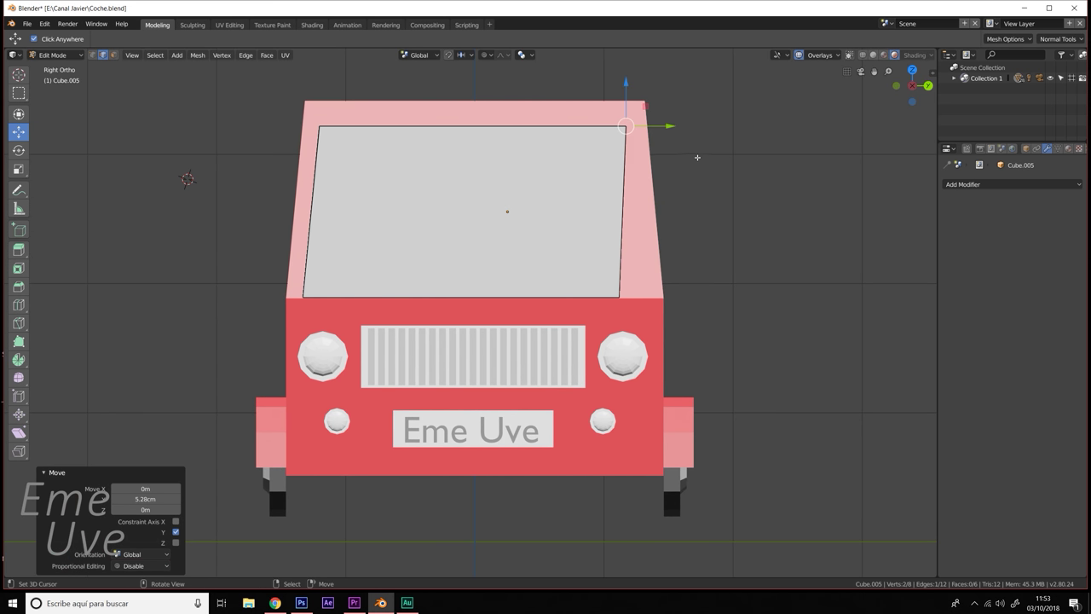
middle_drag(696, 156, 613, 269)
key(KP_3)
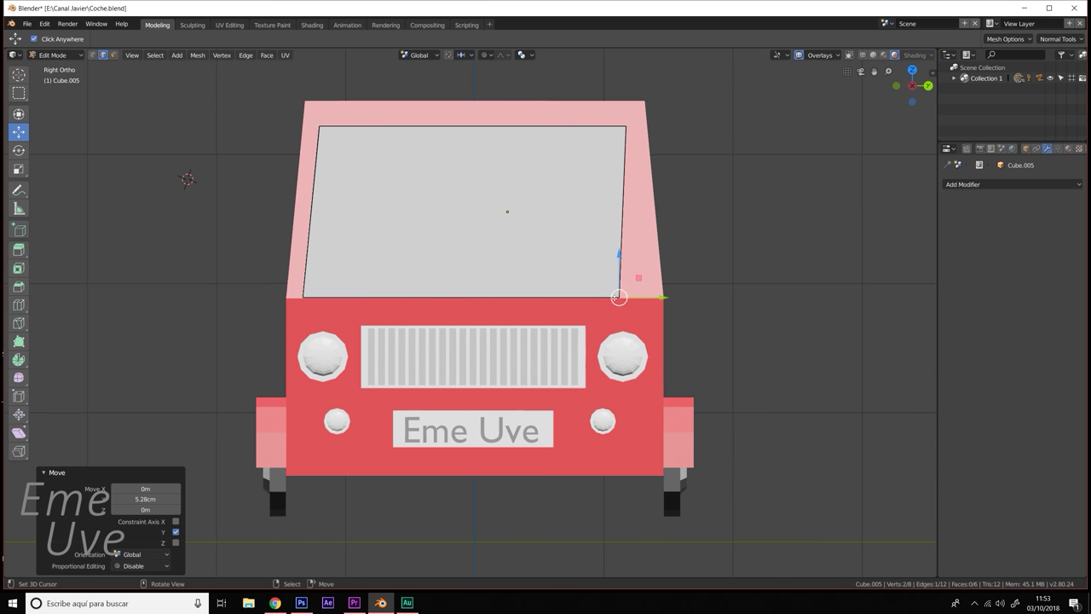
drag(663, 296, 684, 297)
mouse_move(684, 298)
middle_down()
mouse_move(801, 302)
mouse_move(552, 278)
middle_up()
scroll(801, 302, down, 5)
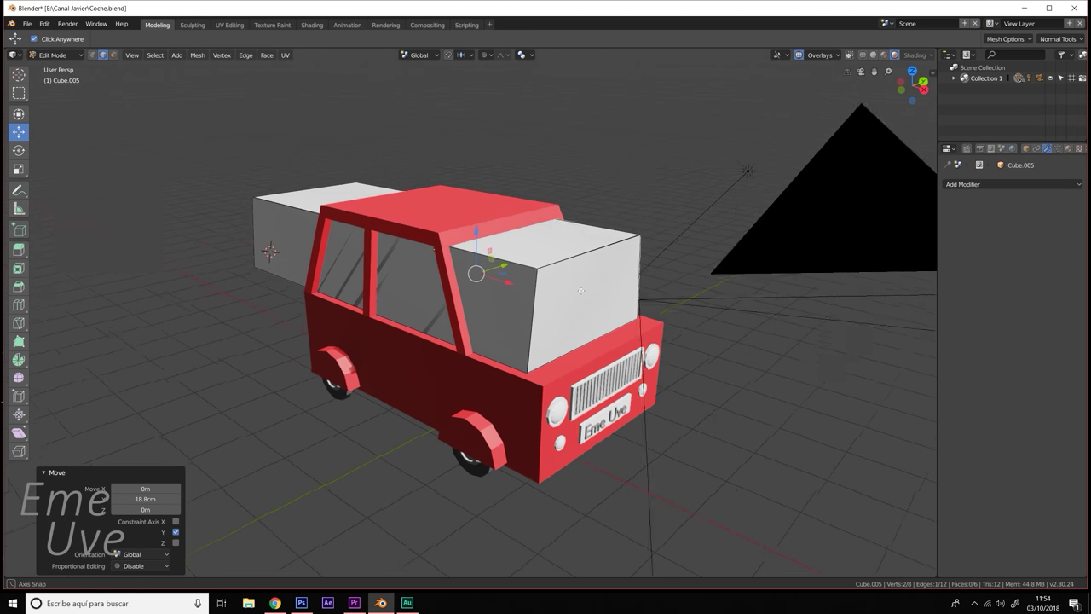
- In Object Mode, add a Boolean Difference modifier with Cube.005 to the car body and apply it
click(53, 56)
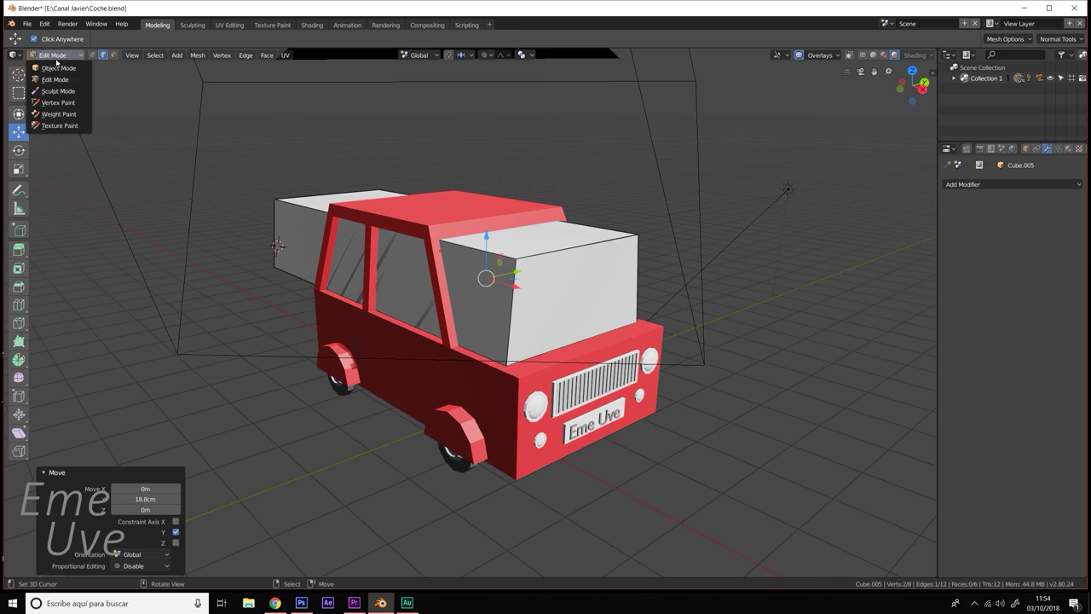
click(57, 68)
click(498, 206)
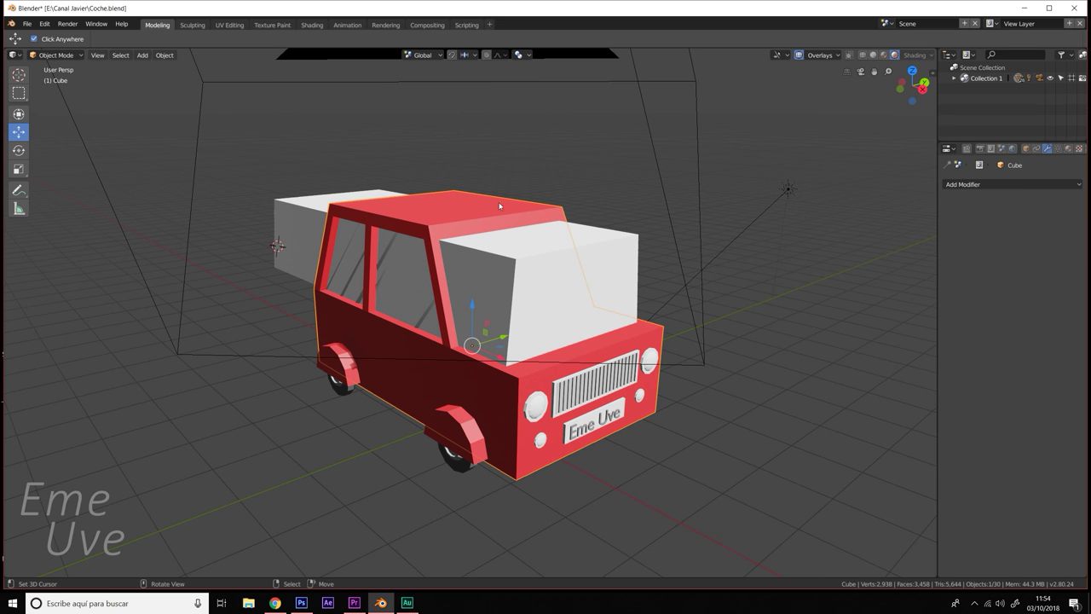
click(1035, 185)
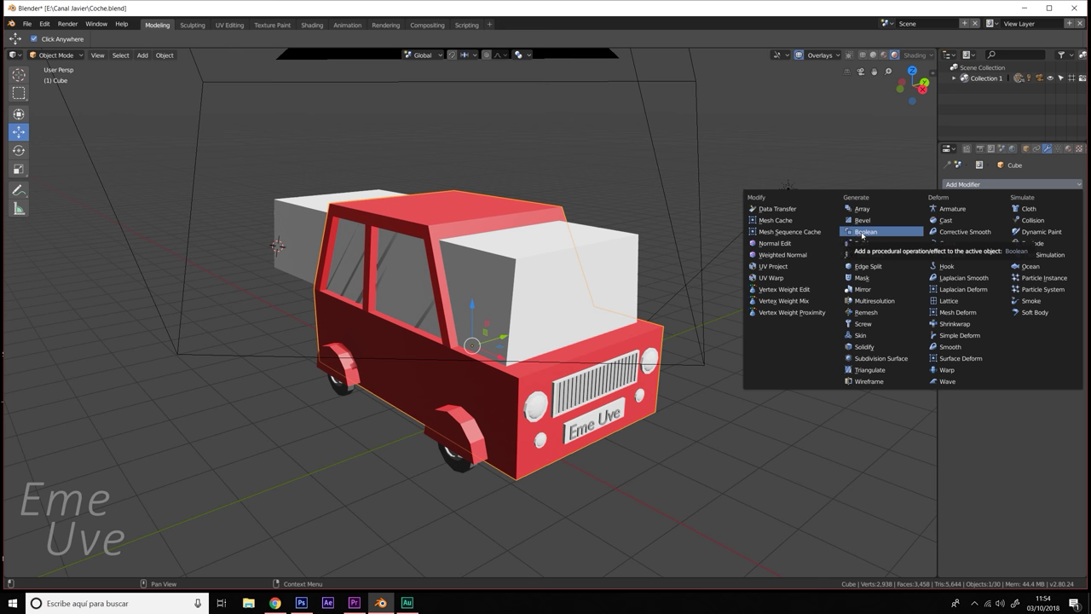
click(862, 234)
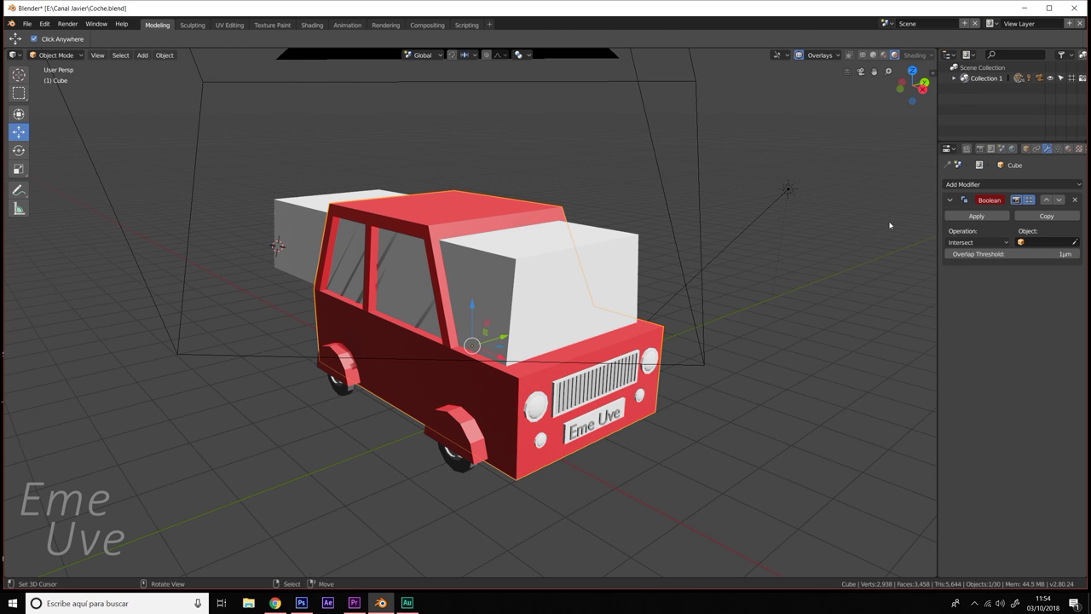
click(603, 247)
click(976, 242)
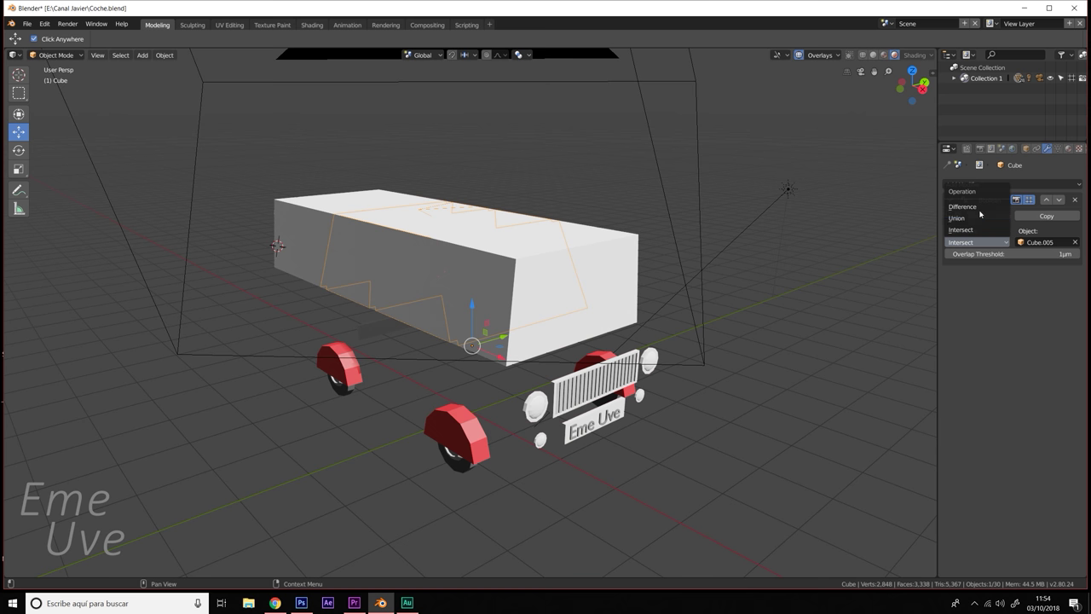
click(980, 208)
key(ctrl+a)
- Restore the deleted white block via undo and slide it 14.1m away along X
click(606, 263)
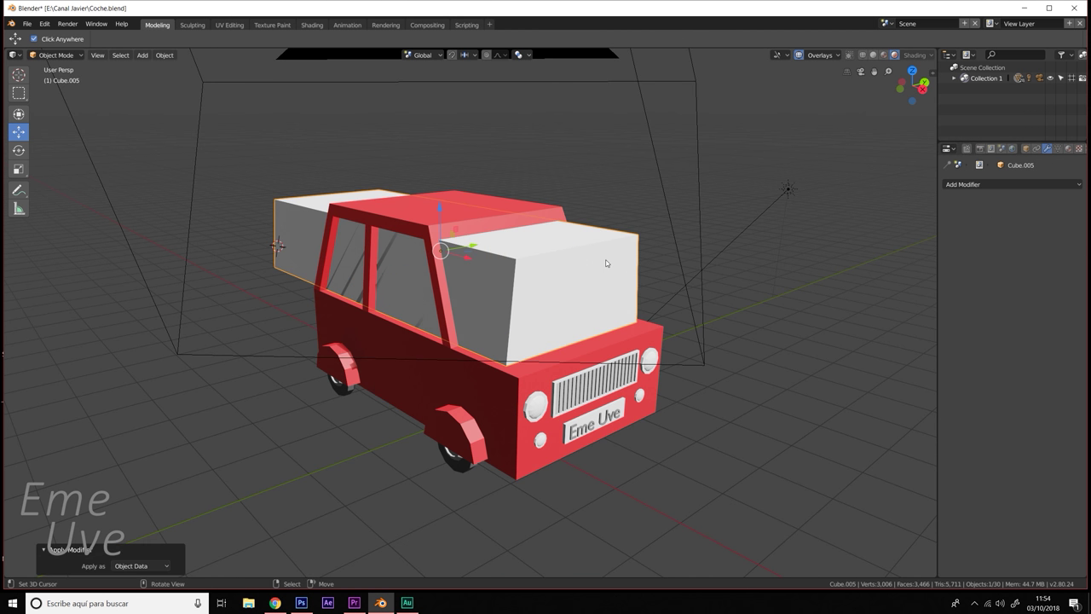
key(x)
click(625, 262)
mouse_move(638, 270)
middle_down()
mouse_move(639, 291)
mouse_move(754, 259)
middle_up()
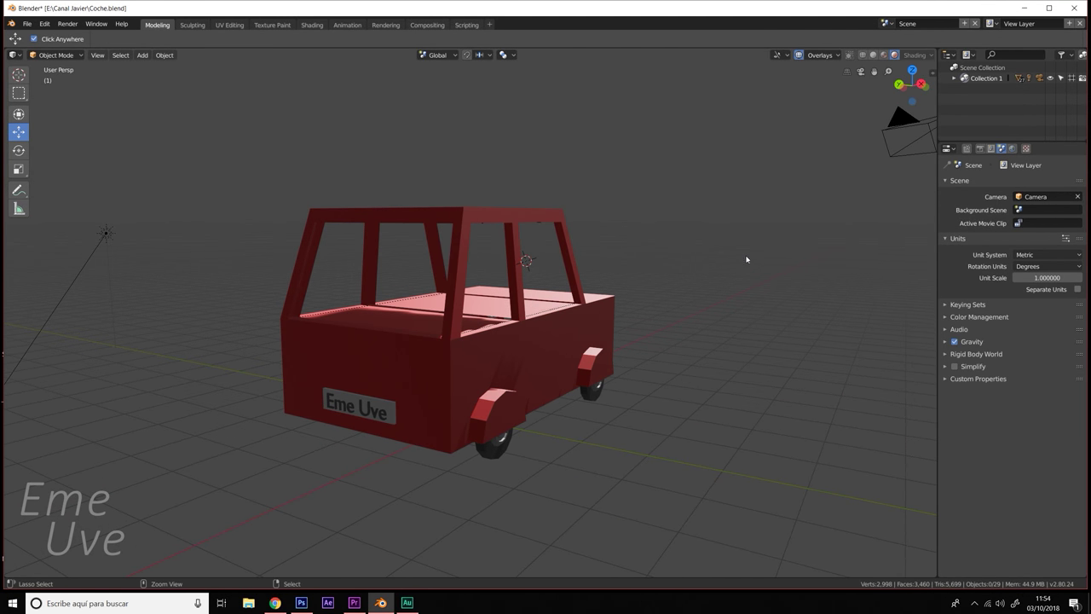
key(ctrl+z)
key(ctrl+z)
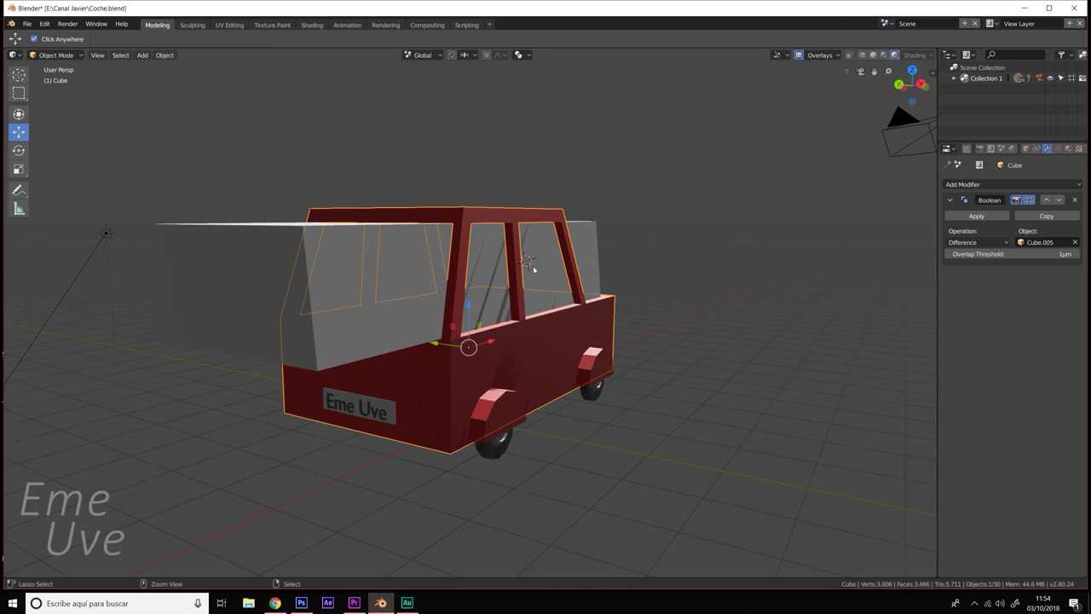
key(ctrl+z)
key(ctrl+z)
key(ctrl+shift+z)
key(ctrl+shift+z)
click(401, 271)
mouse_move(427, 271)
mouse_down()
mouse_move(712, 233)
mouse_move(682, 236)
mouse_up()
mouse_move(682, 236)
middle_down()
mouse_move(675, 273)
mouse_move(651, 273)
mouse_move(707, 269)
middle_up()
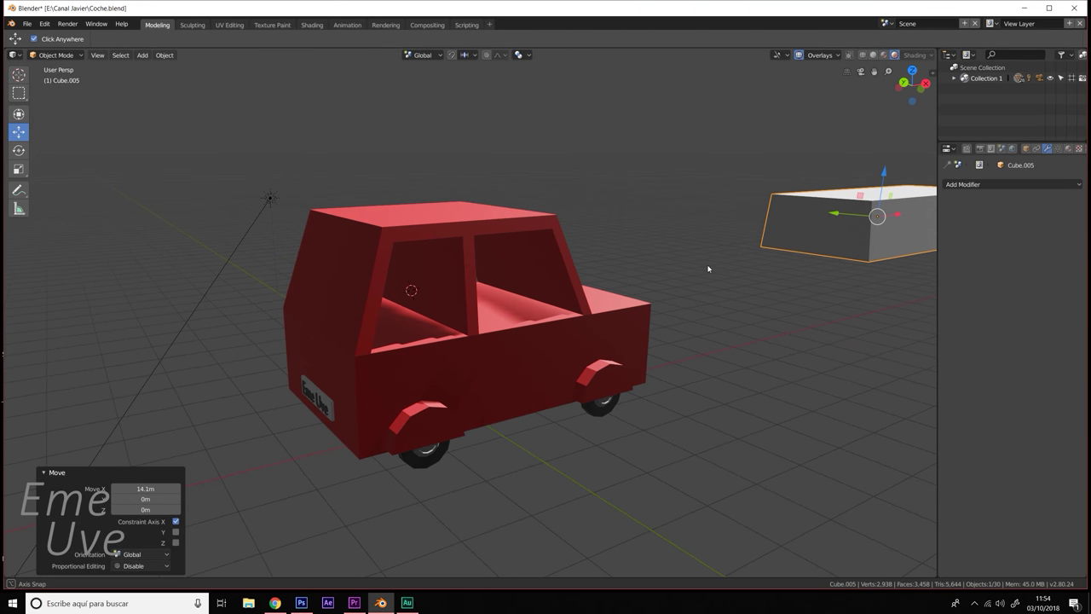
- Move the white cutter block back onto the car and scale it slightly
drag(896, 218, 599, 284)
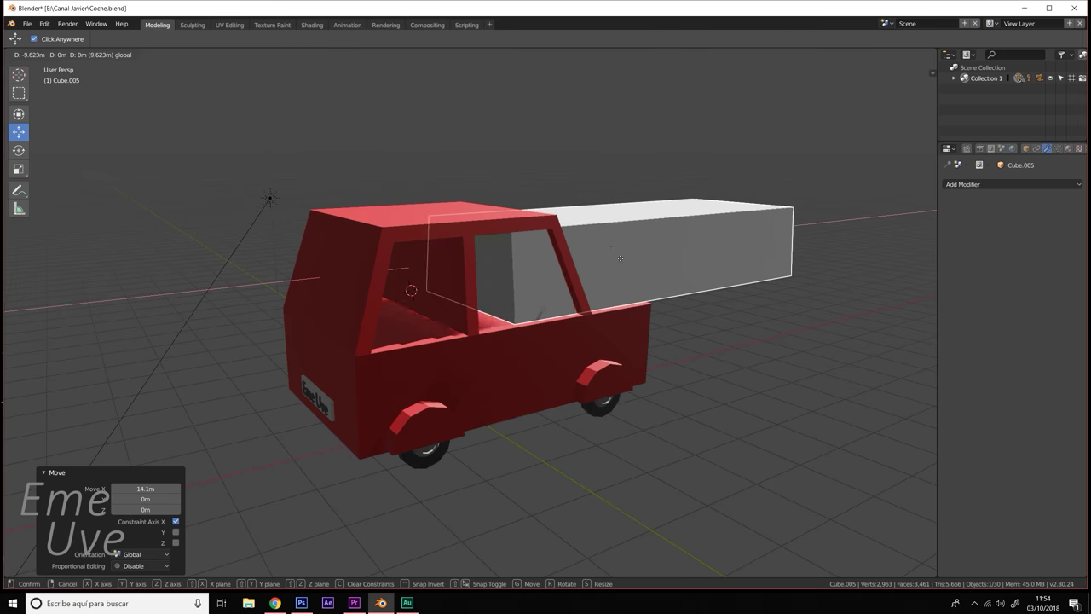
mouse_move(599, 284)
middle_down()
mouse_move(482, 302)
mouse_move(453, 271)
mouse_move(557, 287)
mouse_move(618, 278)
middle_up()
mouse_move(750, 280)
middle_down()
mouse_move(753, 292)
mouse_move(639, 303)
middle_up()
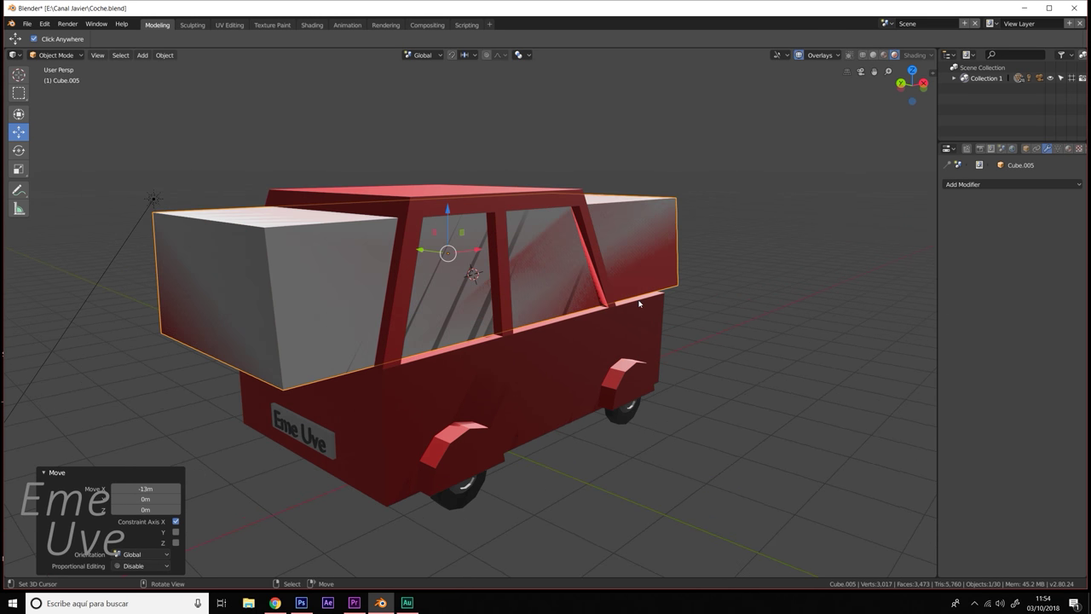
key(s)
click(744, 289)
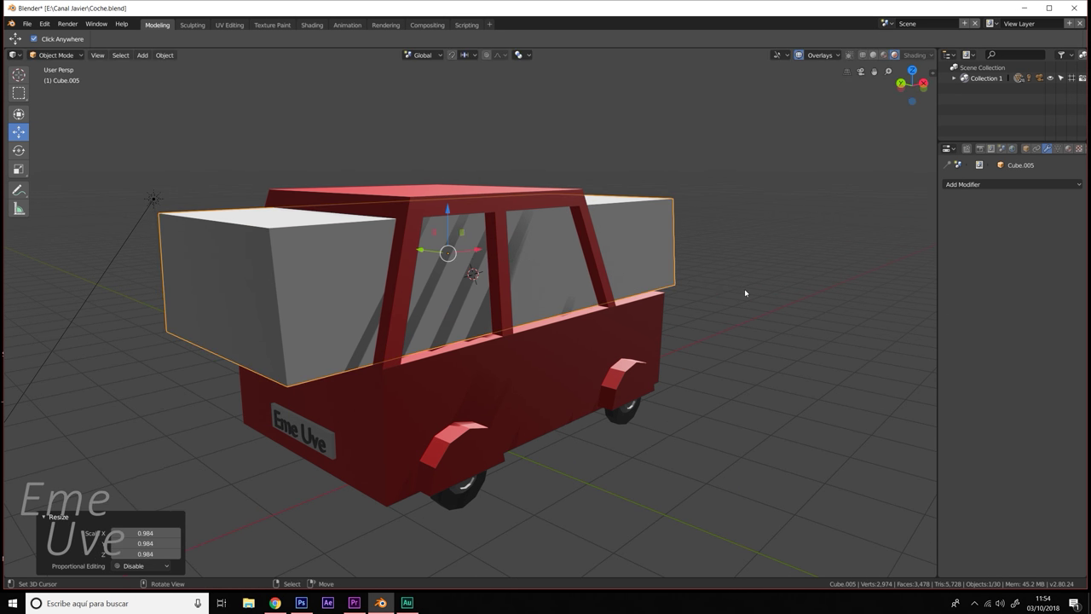
middle_drag(744, 288, 444, 345)
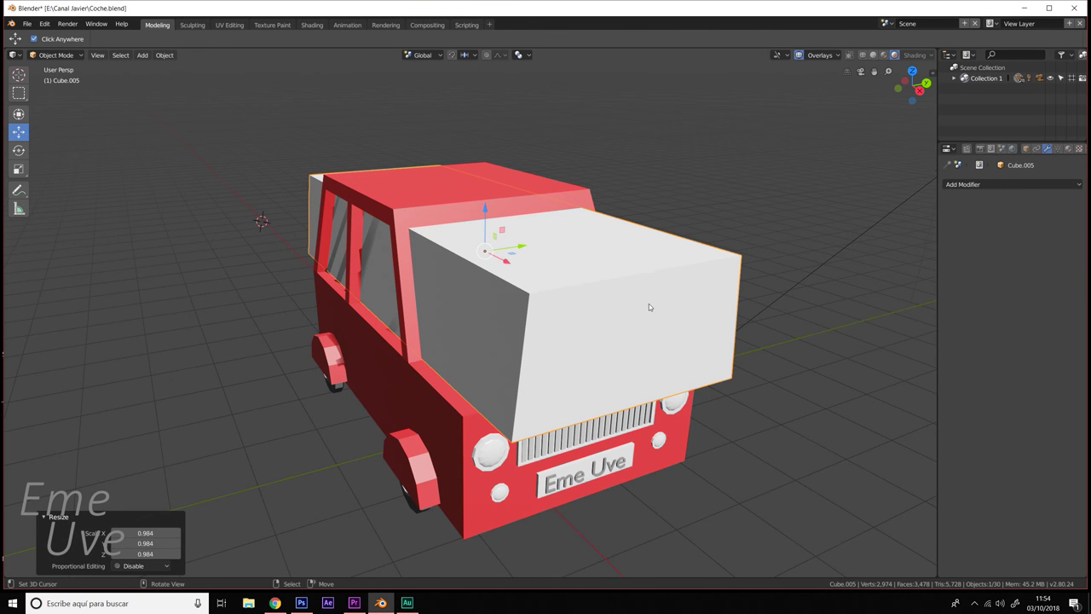
middle_drag(648, 307, 628, 305)
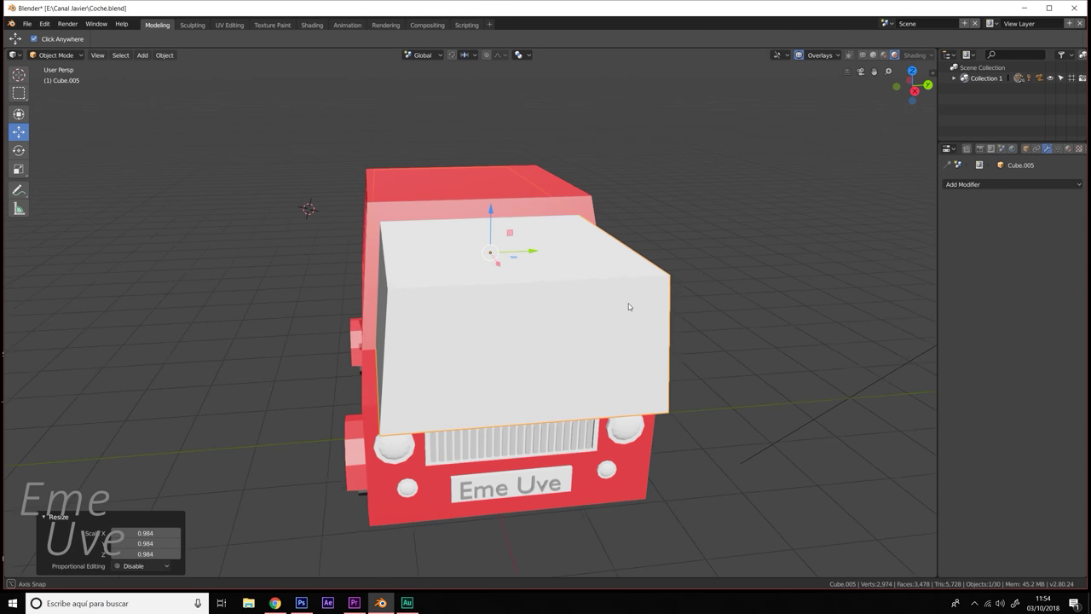
- Replace the car body's old boolean with a new Difference boolean using Cube.005, and apply it
shift+click(531, 202)
key(ctrl+KP_Subtract)
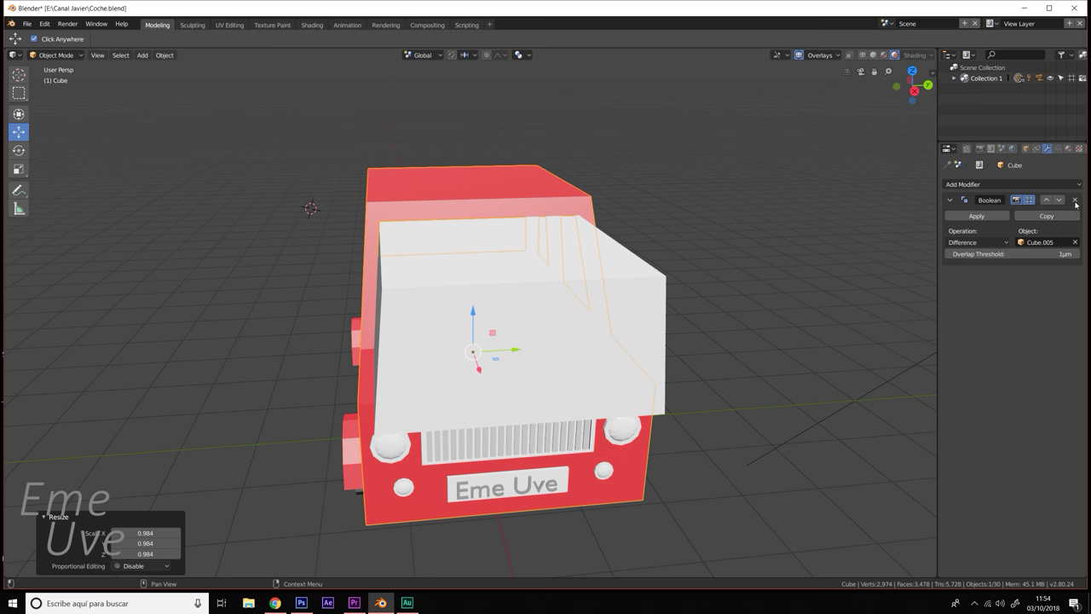
click(1075, 200)
click(1009, 185)
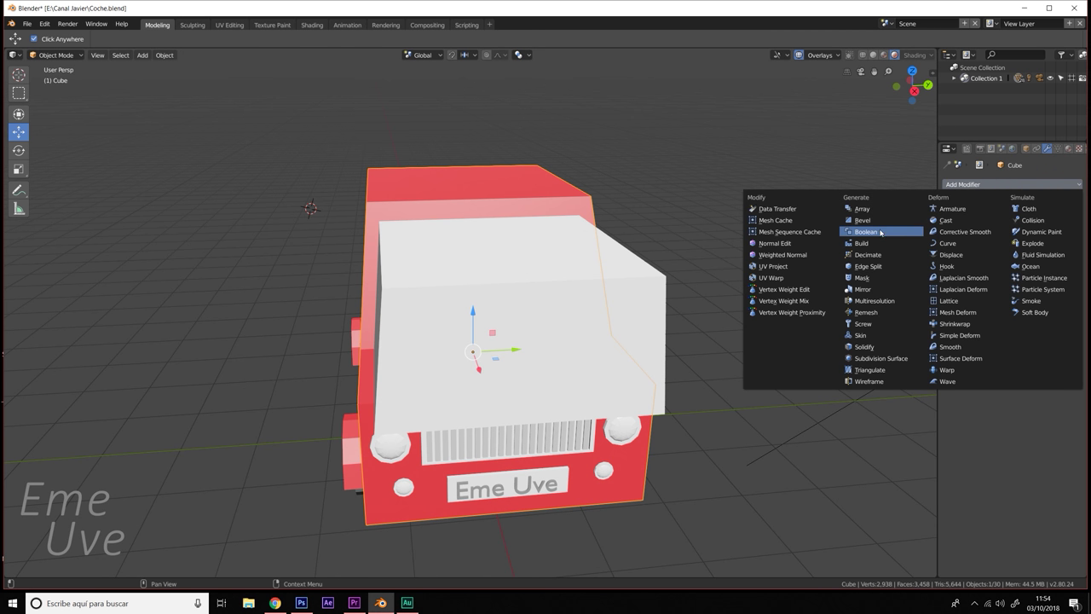
click(880, 232)
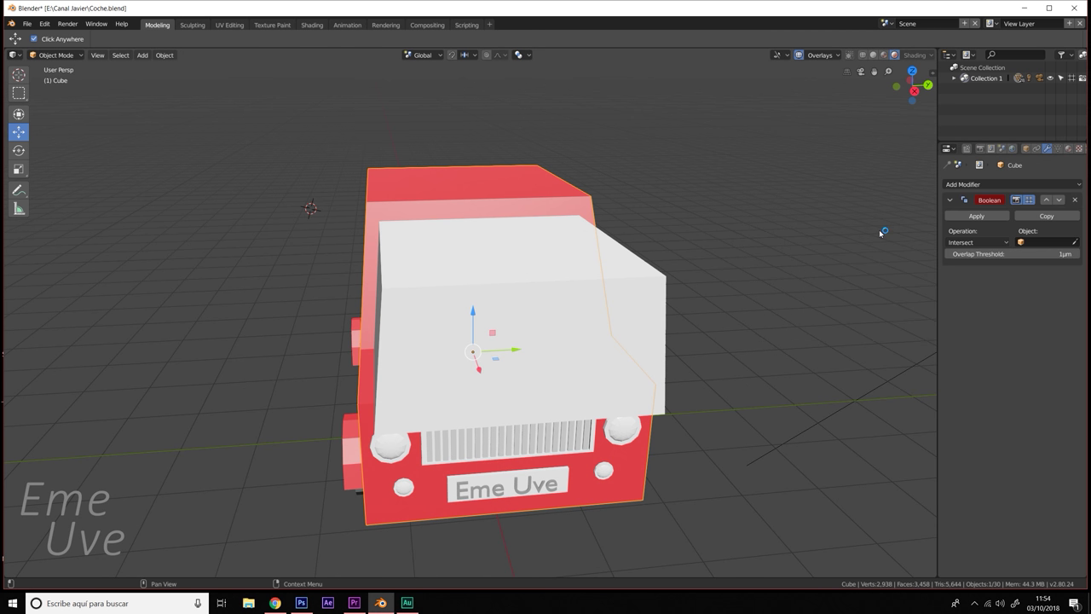
click(612, 283)
click(977, 242)
click(979, 217)
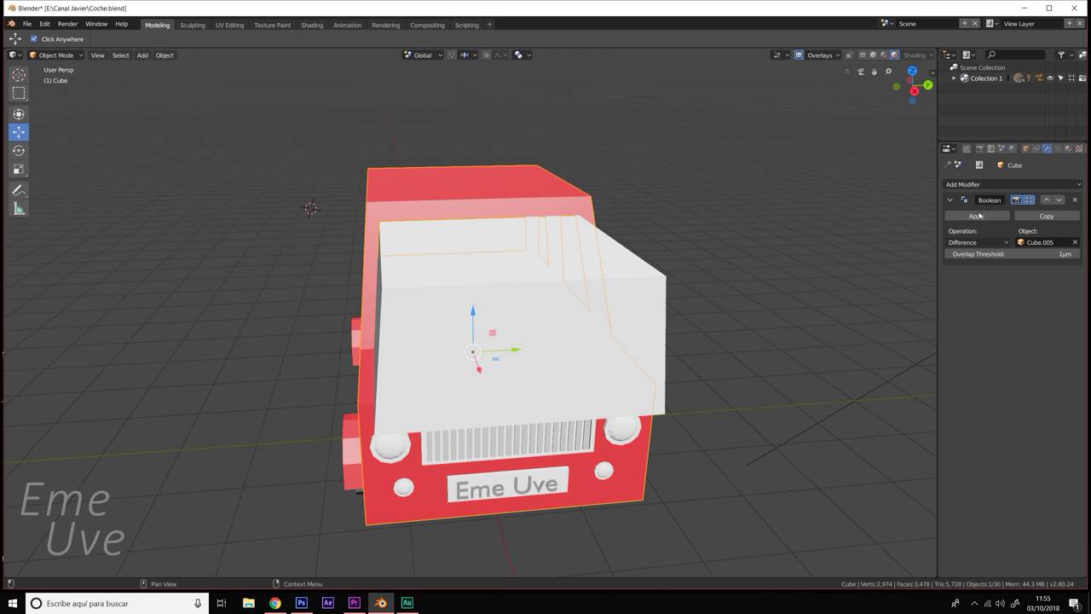
click(979, 216)
- Delete the Cube.005 cutter, inspect the window openings, and select the car body for Edit Mode
click(643, 289)
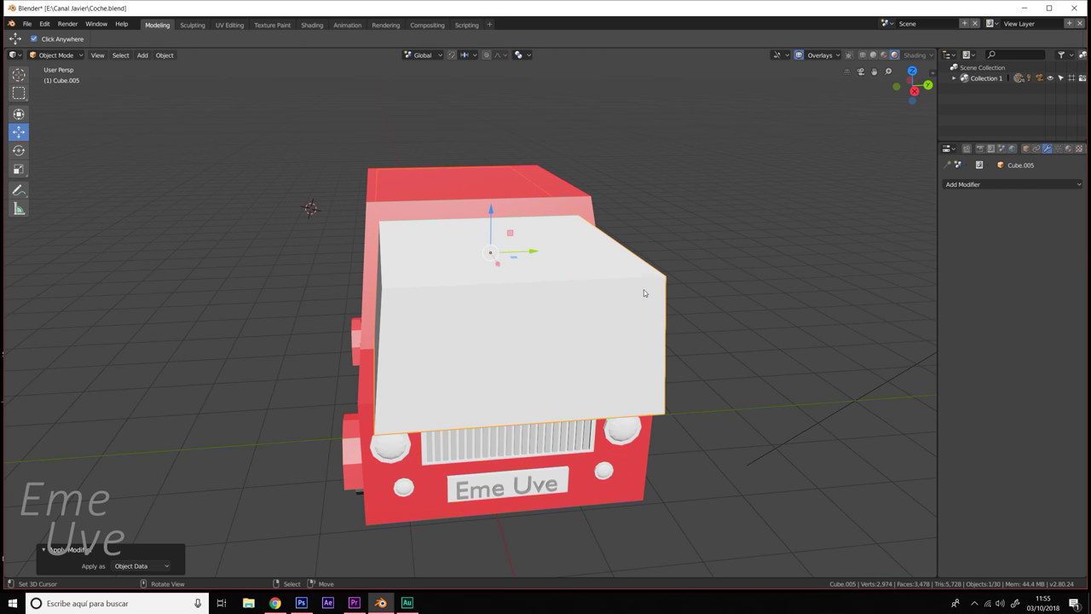
key(x)
click(646, 291)
mouse_move(660, 304)
middle_down()
mouse_move(858, 299)
mouse_move(484, 320)
mouse_move(629, 278)
mouse_move(548, 310)
mouse_move(611, 354)
middle_up()
scroll(596, 294, up, 5)
middle_drag(410, 370, 459, 359)
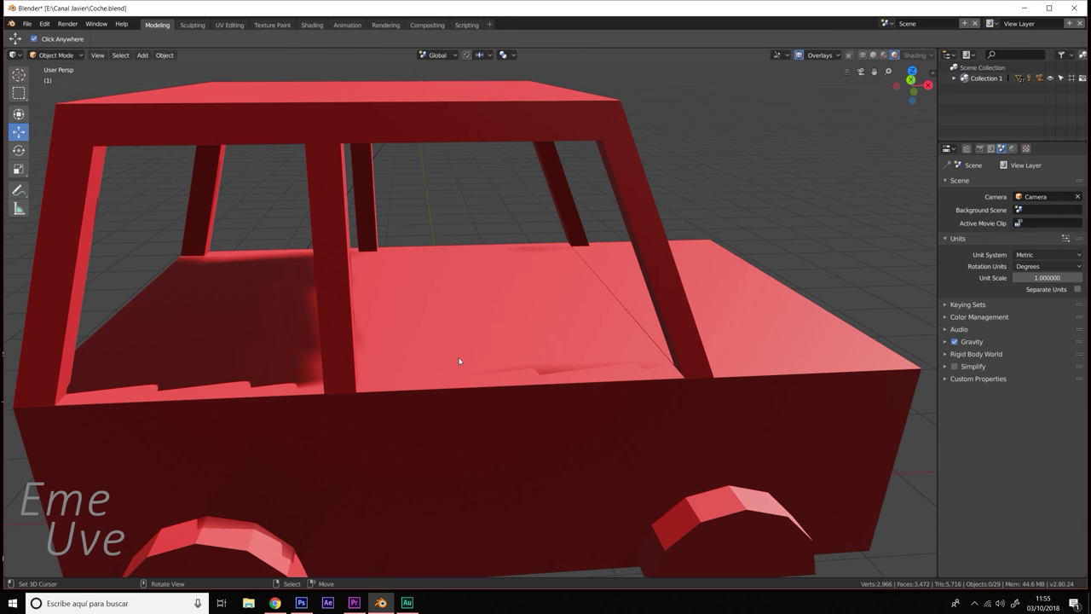
mouse_move(518, 321)
middle_down()
mouse_move(441, 306)
mouse_move(471, 330)
mouse_move(550, 320)
mouse_move(537, 325)
middle_up()
scroll(441, 307, down, 3)
click(61, 57)
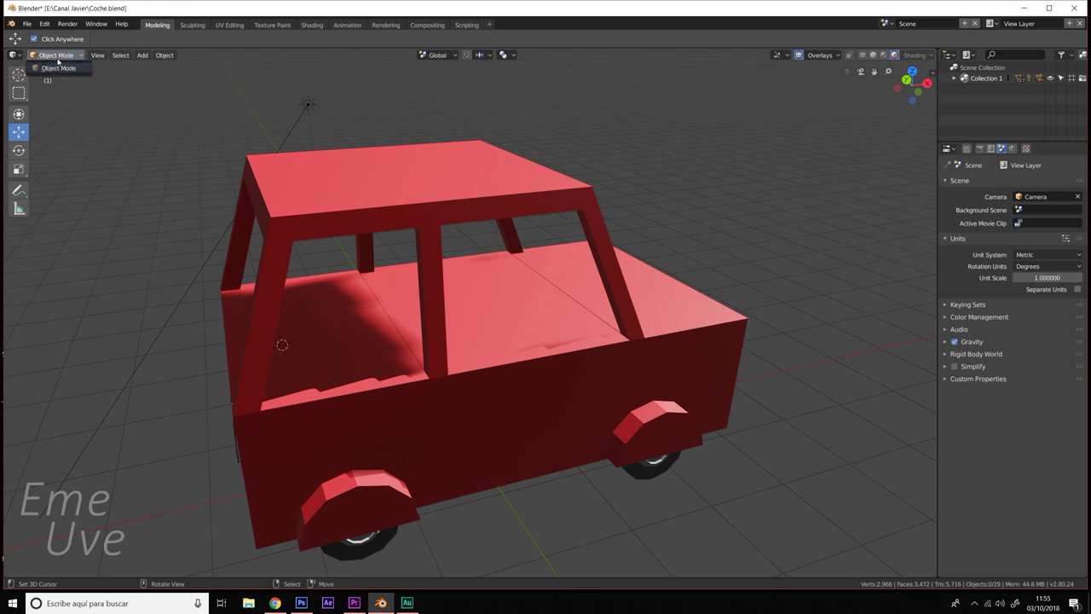
click(469, 341)
click(55, 55)
- In Edit Mode with face select, pick the car's cabin floor face
click(59, 80)
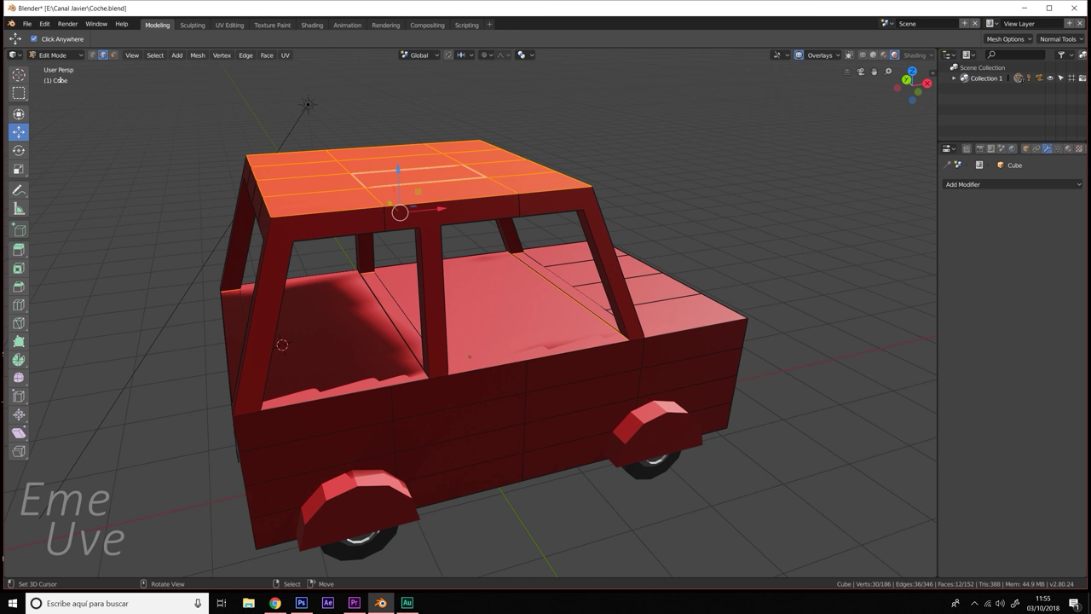
middle_drag(438, 319, 461, 322)
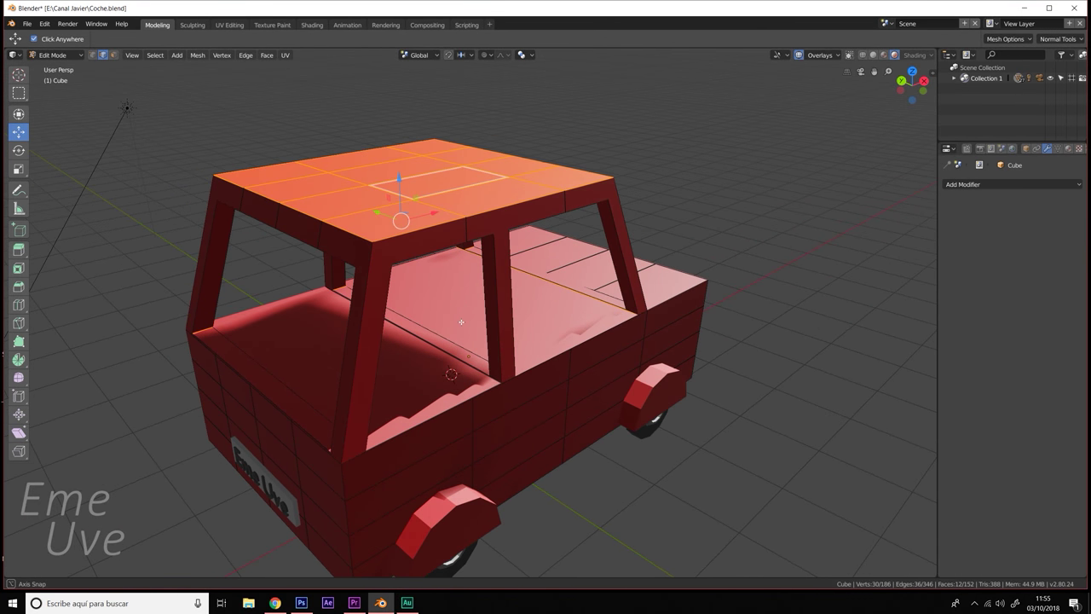
click(441, 313)
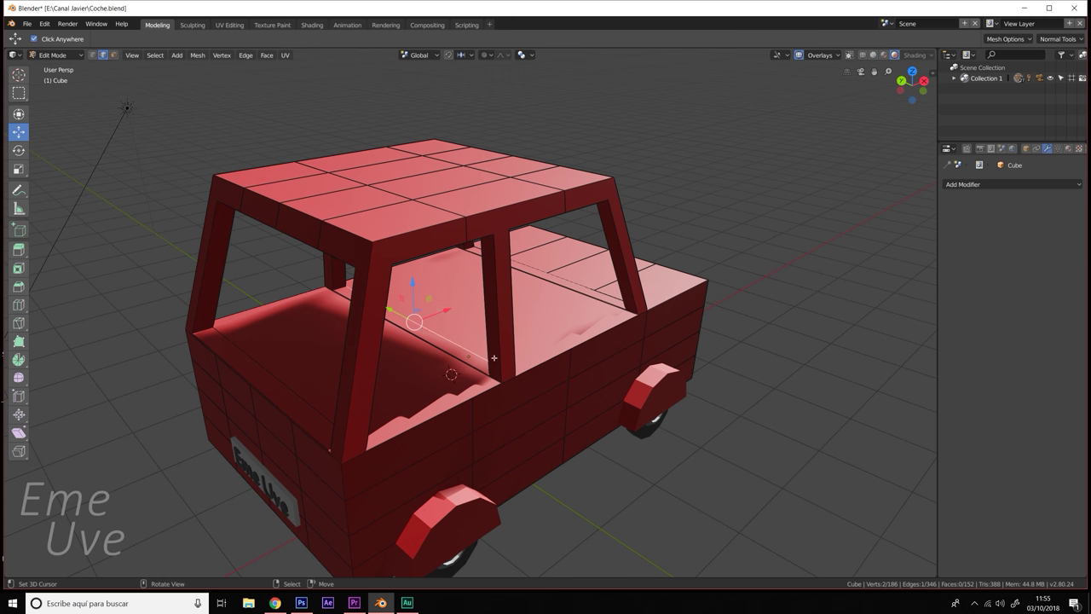
middle_drag(494, 357, 431, 314)
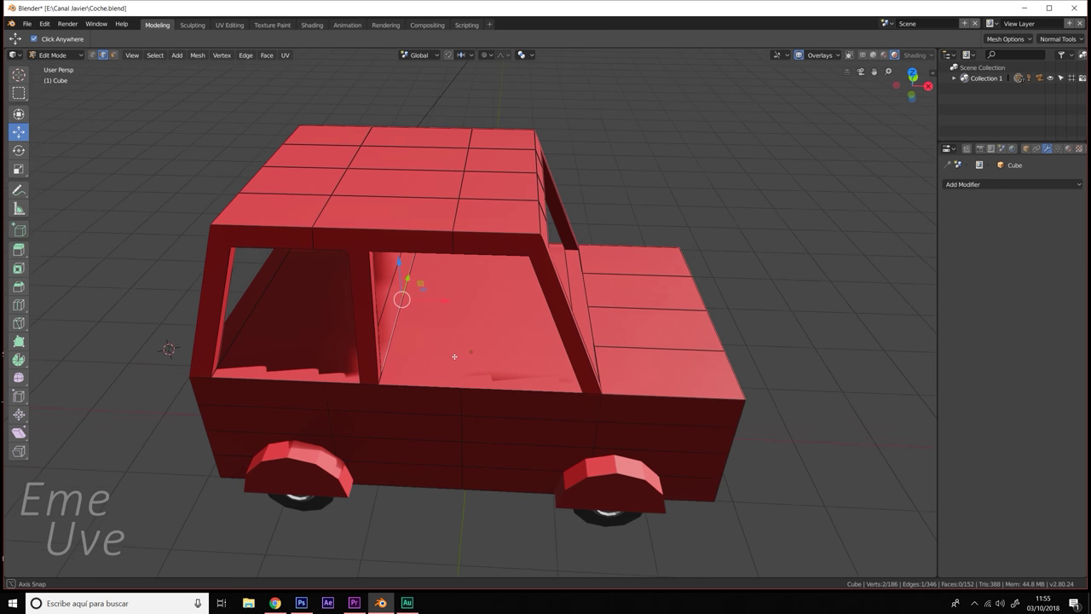
click(113, 55)
click(465, 294)
mouse_move(464, 294)
middle_down()
mouse_move(492, 323)
mouse_move(462, 330)
mouse_move(490, 346)
middle_up()
scroll(462, 330, up, 3)
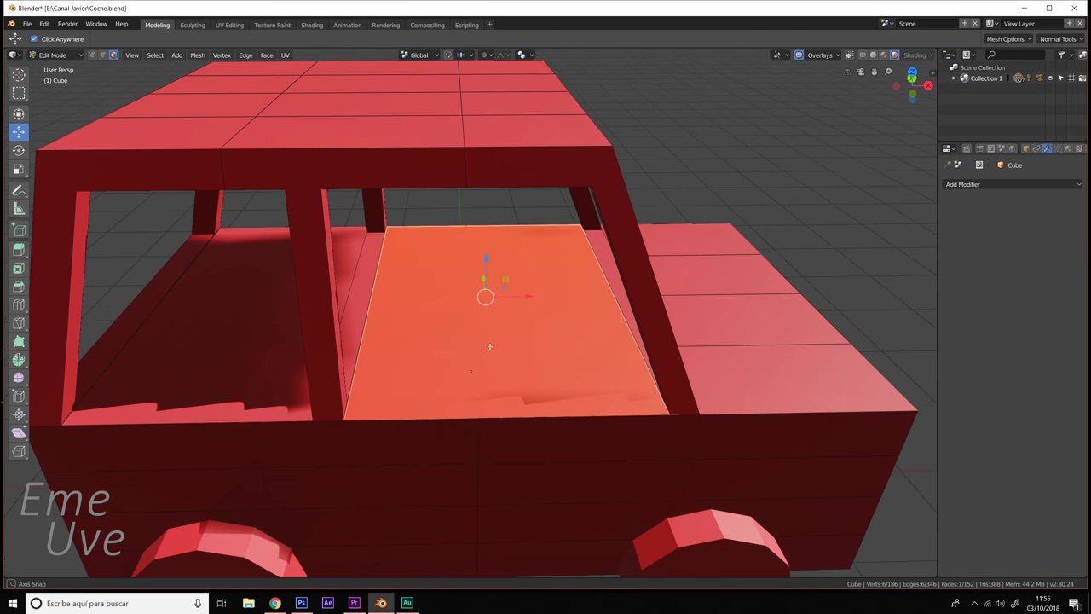
- Return the car body to Object Mode and orbit to a rear three-quarter view
click(54, 56)
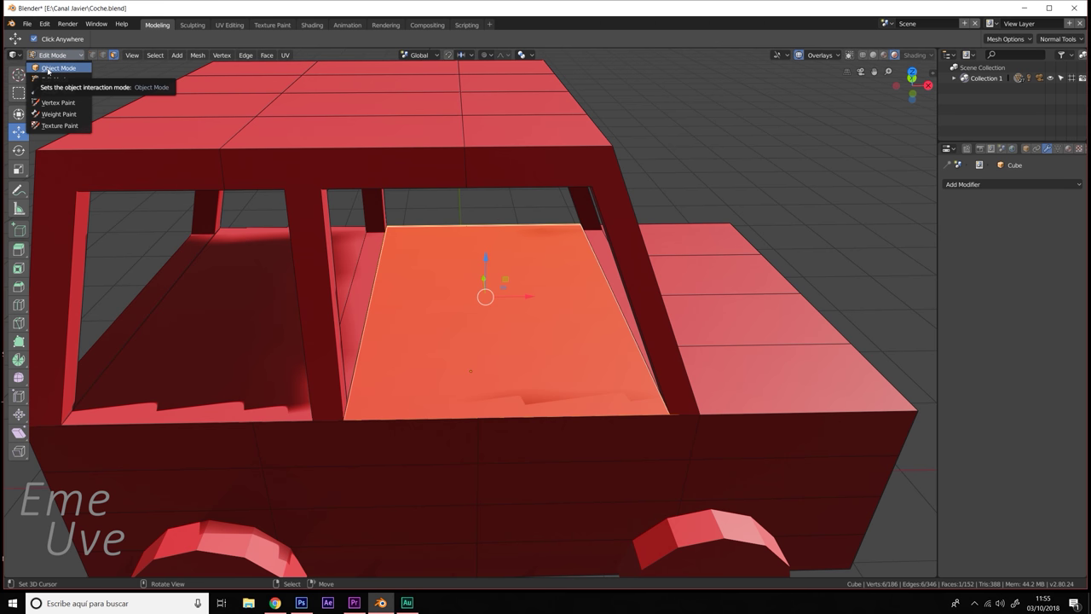
click(58, 68)
mouse_move(166, 129)
middle_down()
mouse_move(246, 159)
mouse_move(312, 209)
mouse_move(343, 261)
mouse_move(361, 261)
mouse_move(352, 269)
middle_up()
drag(428, 315, 444, 328)
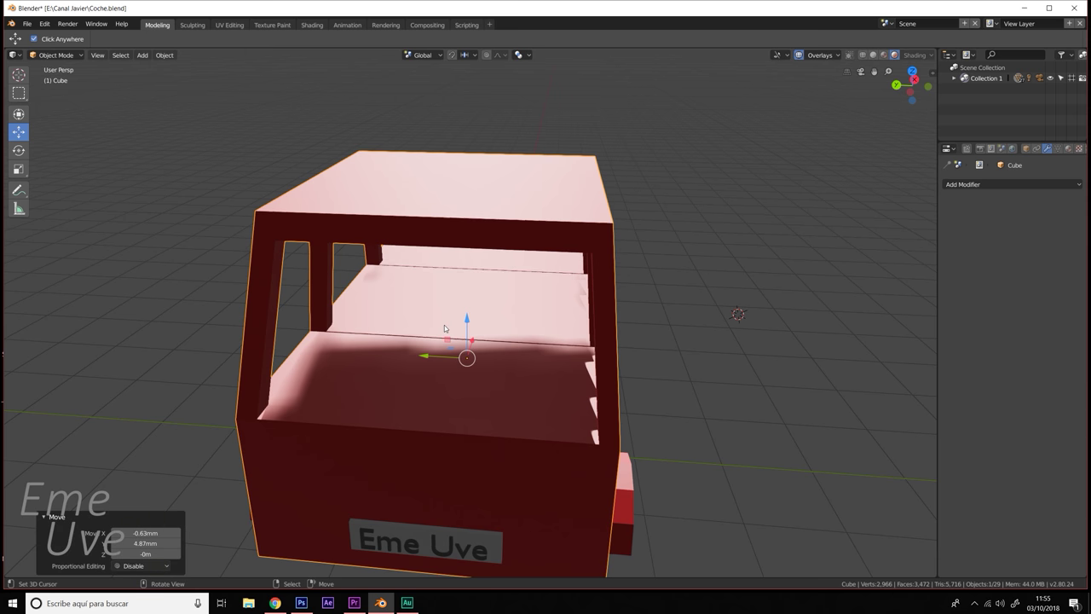
- Undo the car nudge, add a cube, and slide it 39.4cm along X into the cabin
click(19, 75)
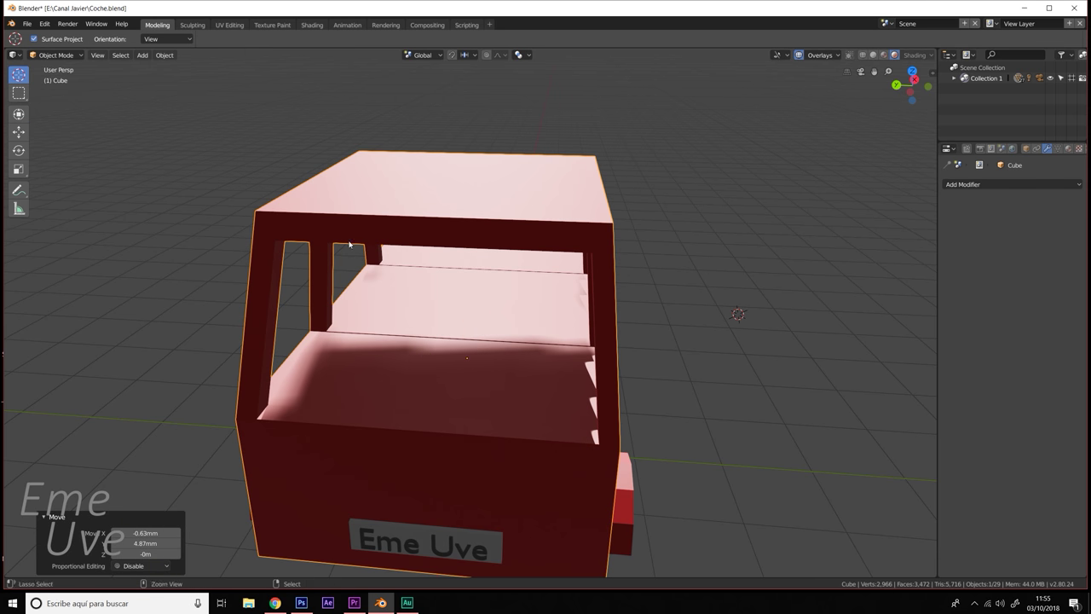
key(ctrl+z)
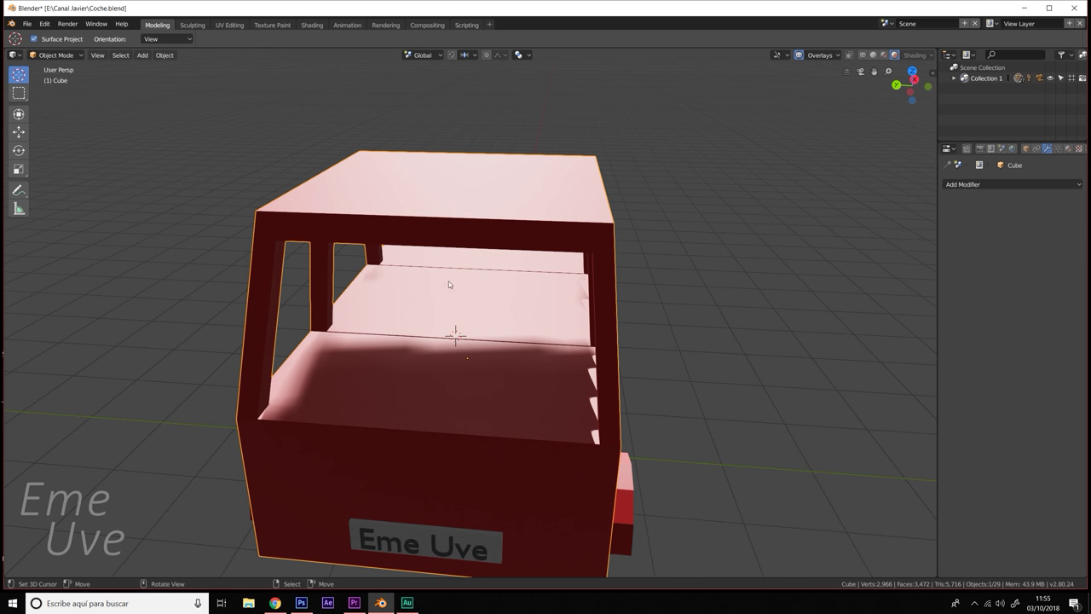
key(shift+a)
click(494, 258)
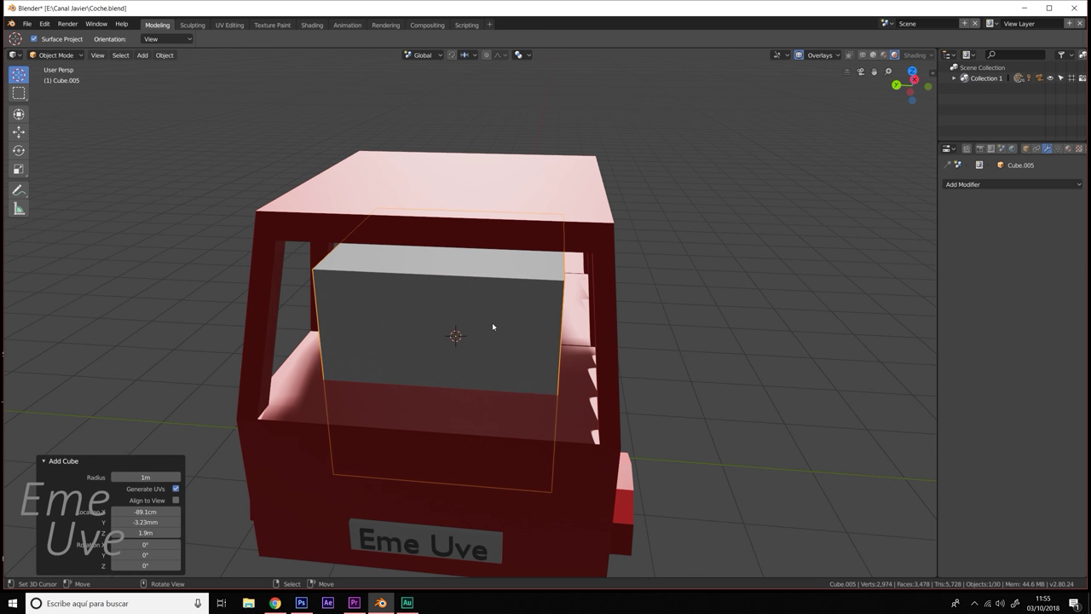
mouse_move(492, 327)
middle_down()
mouse_move(509, 312)
mouse_move(580, 318)
mouse_move(572, 314)
middle_up()
key(ctrl+grave)
click(548, 299)
key(ctrl+grave)
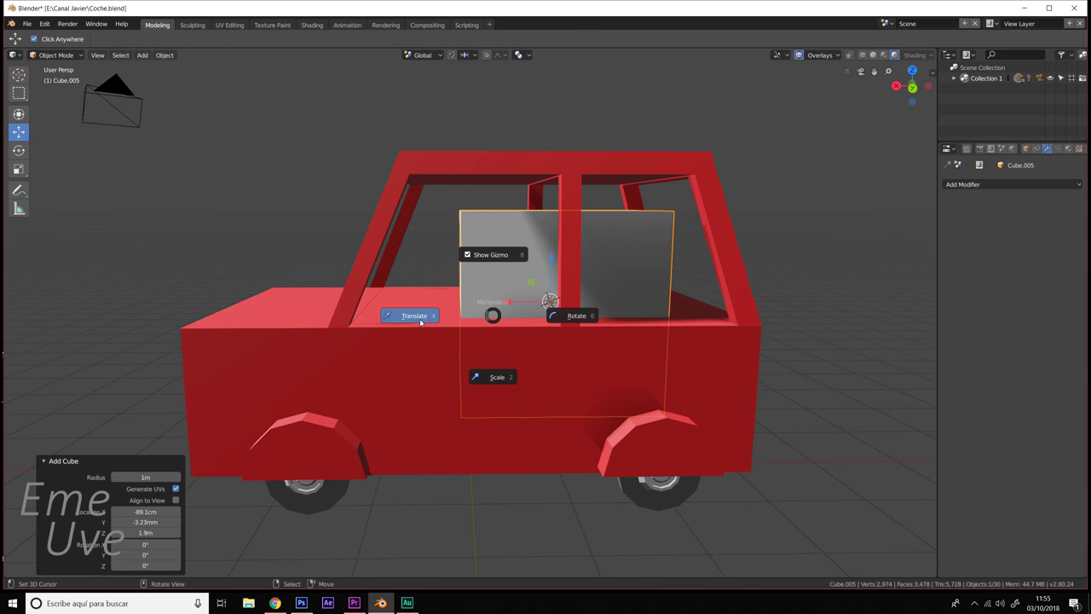
click(420, 321)
drag(515, 301, 470, 301)
- Flatten the cube to 0.424 on Z and lower the slab 36cm into the cabin
middle_drag(470, 300, 624, 317)
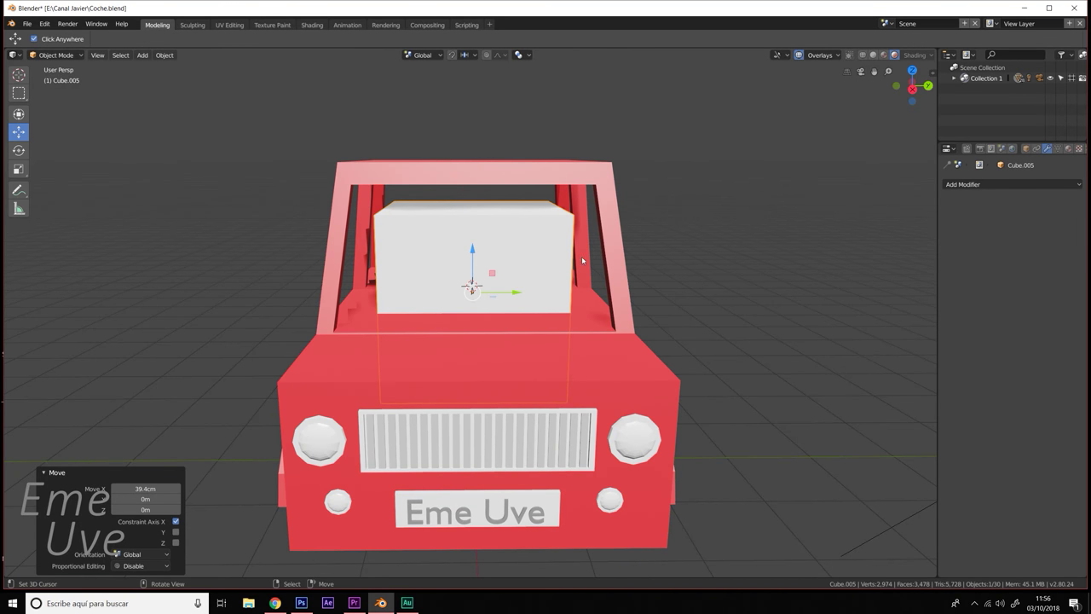
key(ctrl+grave)
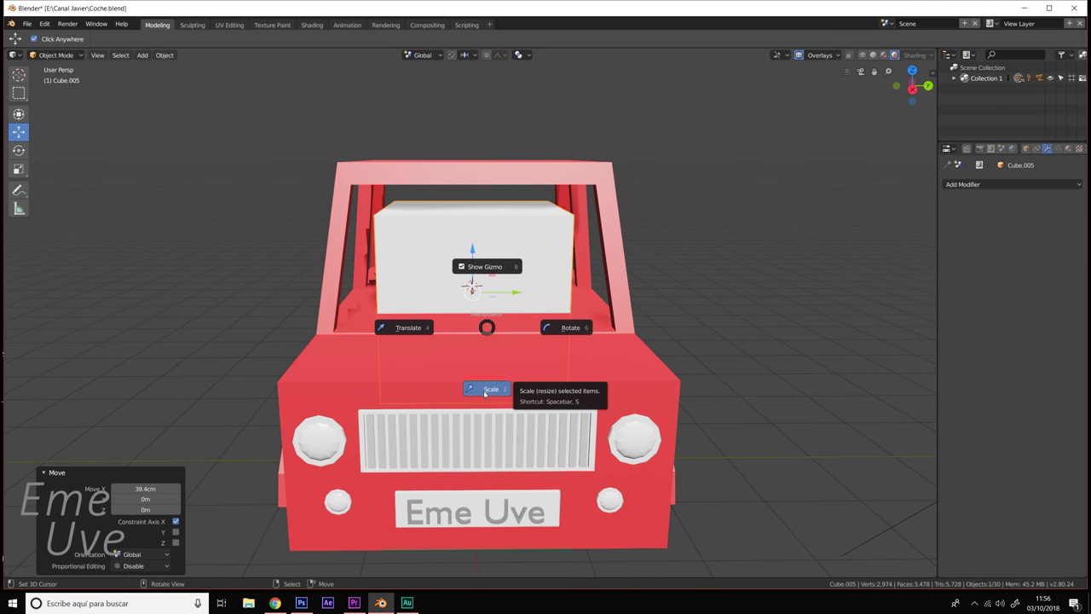
click(485, 392)
drag(470, 254, 467, 283)
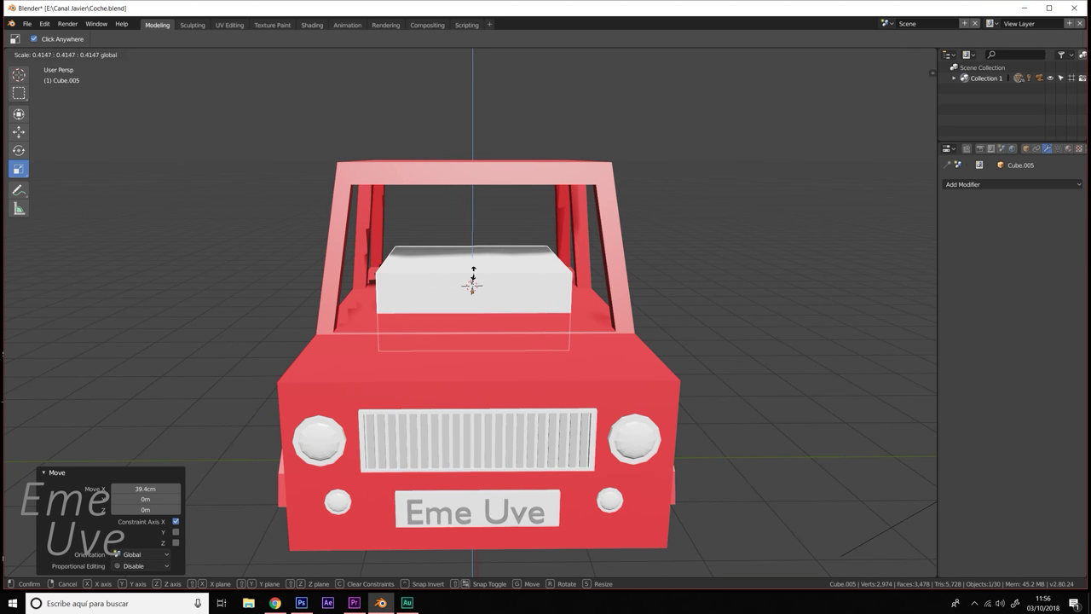
key(ctrl+grave)
click(392, 366)
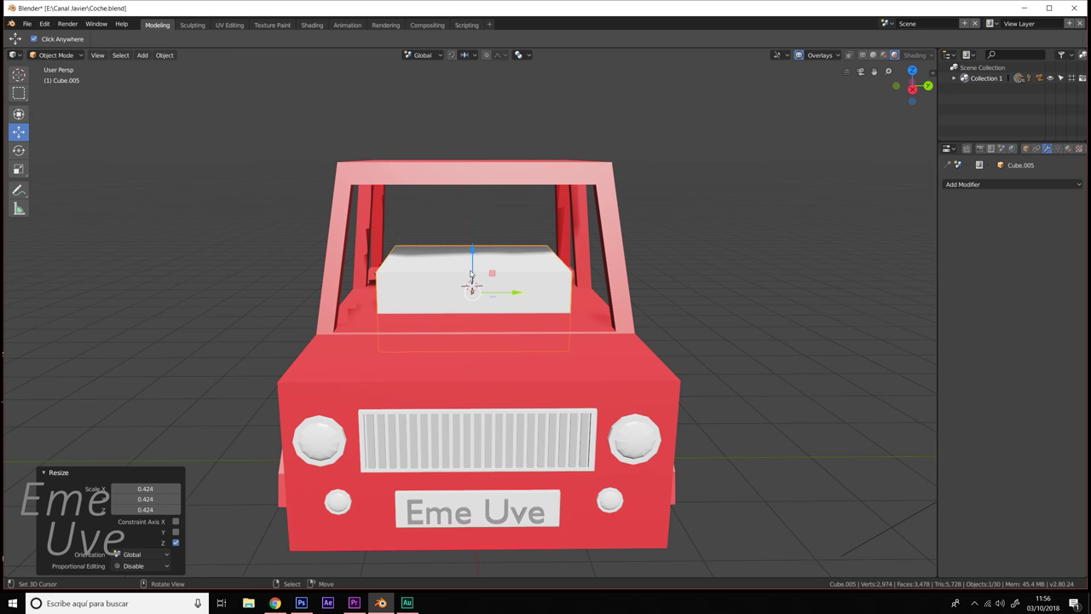
drag(472, 254, 472, 284)
mouse_move(472, 284)
middle_down()
mouse_move(424, 302)
mouse_move(440, 303)
middle_up()
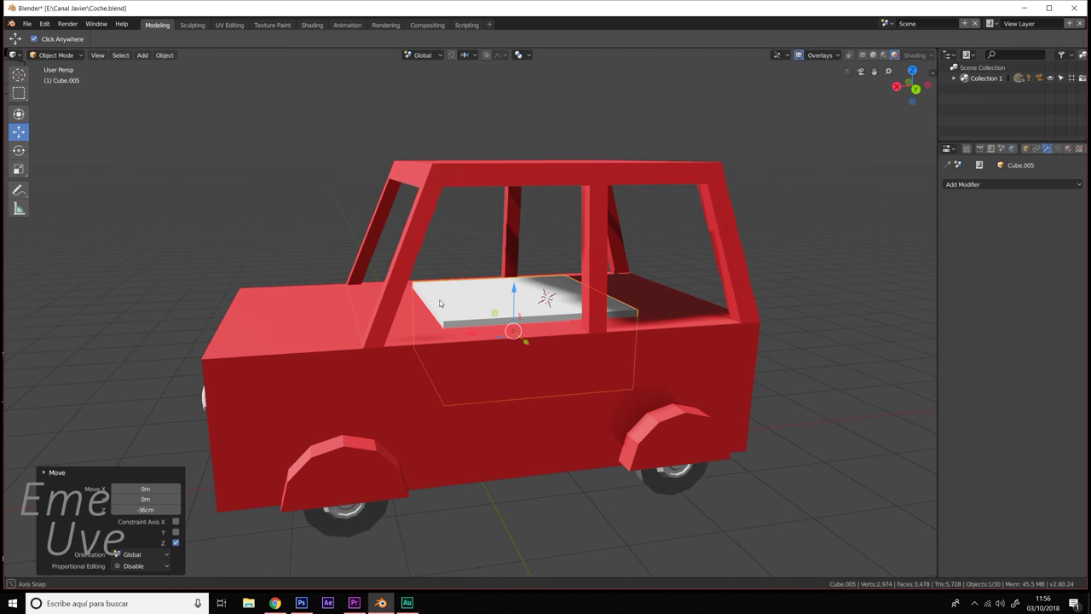
- In Edit Mode, stretch the slab's side face along X to -81.4cm
click(55, 55)
click(56, 78)
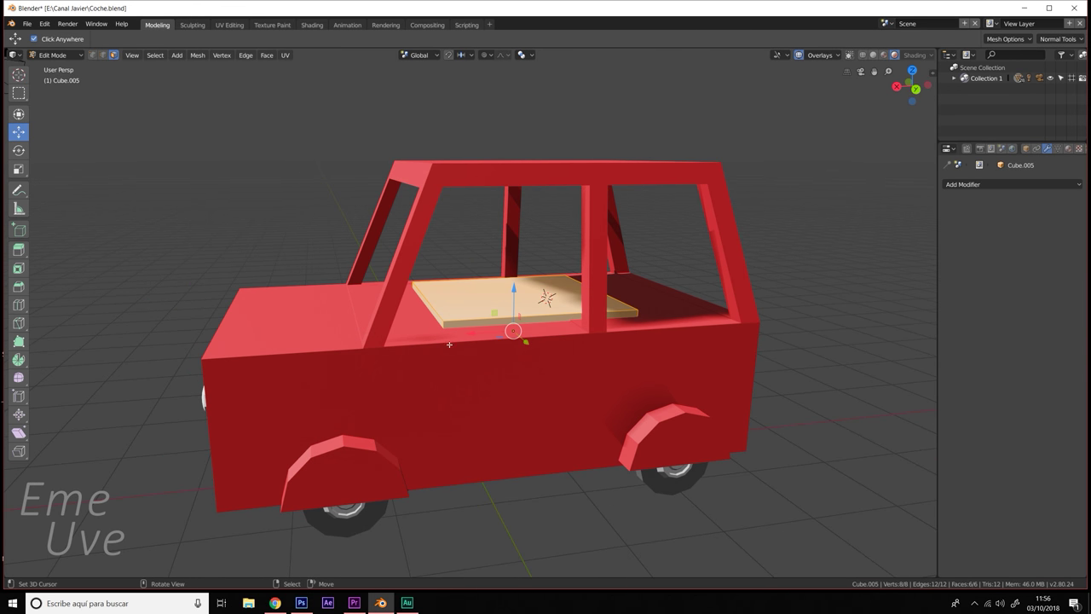
click(422, 328)
drag(389, 340, 348, 348)
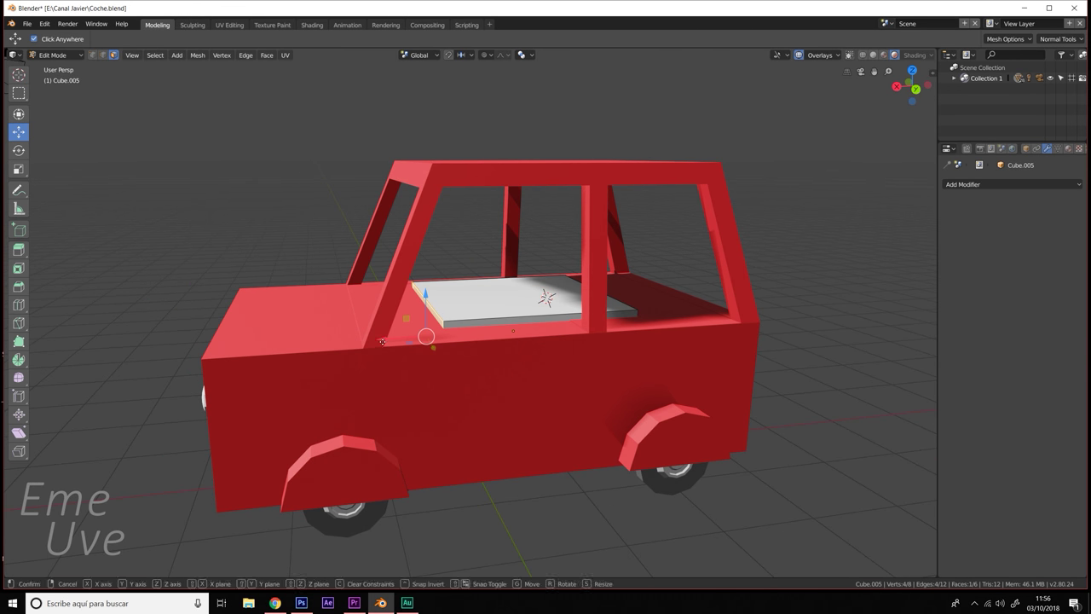
click(332, 351)
mouse_move(331, 350)
middle_down()
mouse_move(543, 374)
mouse_move(511, 358)
middle_up()
key(g)
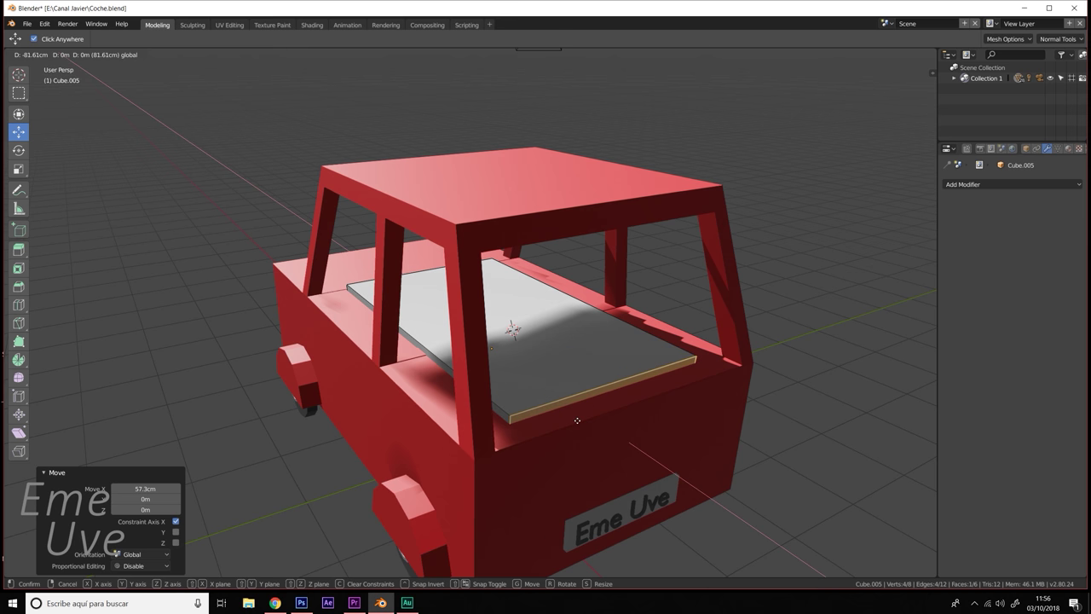
click(577, 420)
middle_drag(576, 420, 503, 363)
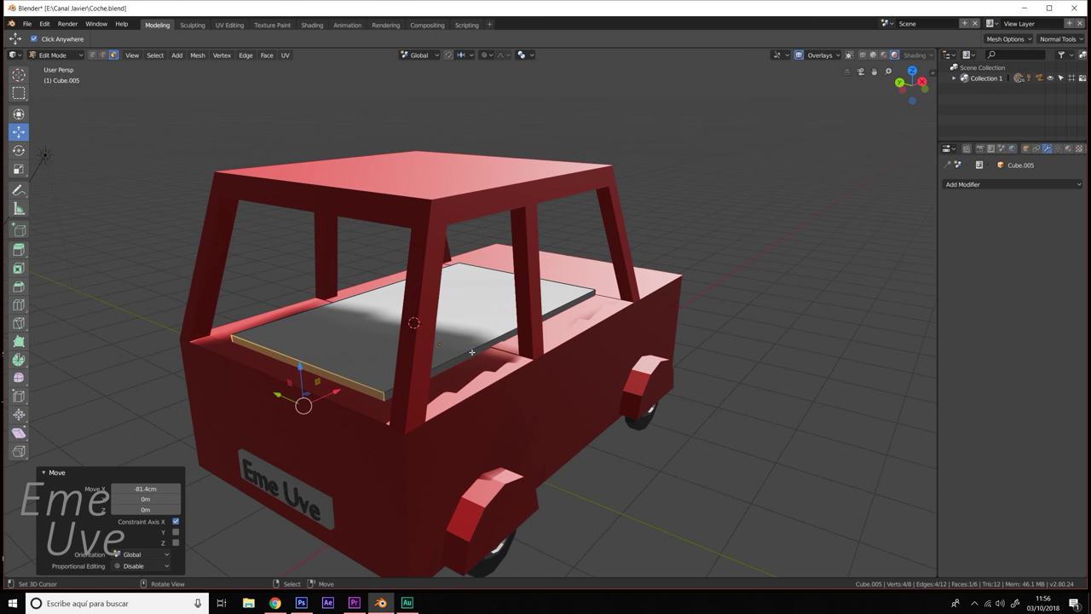
- Move the slab's near-right and near-left edges about 28cm along Y to span the cabin floor
click(472, 351)
key(g)
key(x)
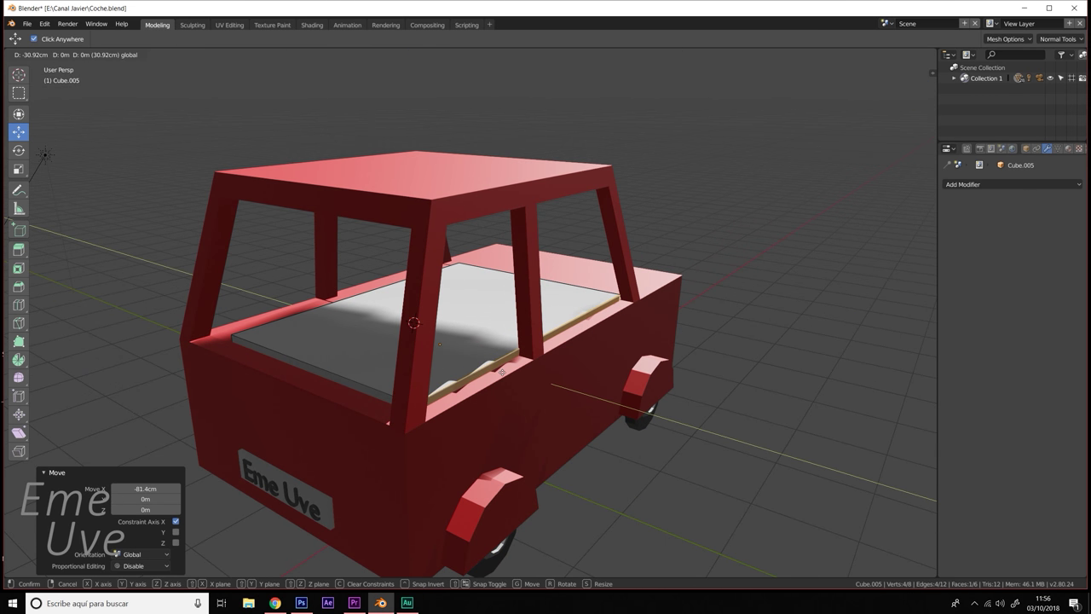
key(y)
click(511, 368)
mouse_move(511, 368)
middle_down()
mouse_move(418, 336)
mouse_move(410, 349)
middle_up()
click(417, 351)
key(g)
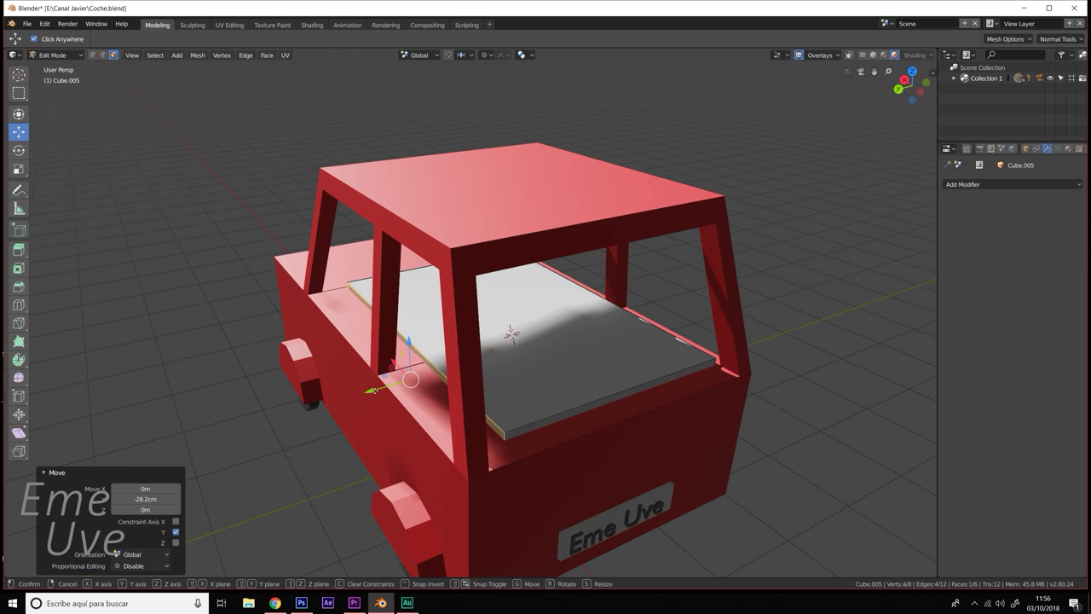
key(y)
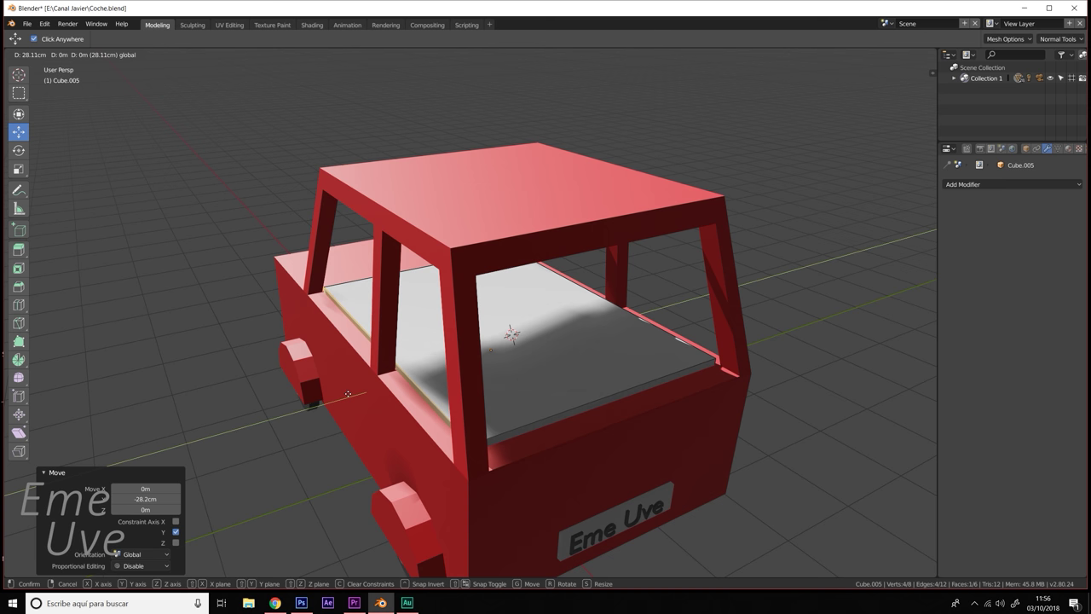
click(347, 394)
mouse_move(348, 394)
middle_down()
mouse_move(333, 368)
mouse_move(264, 367)
middle_up()
- Carve Cube.005 out of the red car body with an applied Boolean Difference modifier
click(62, 55)
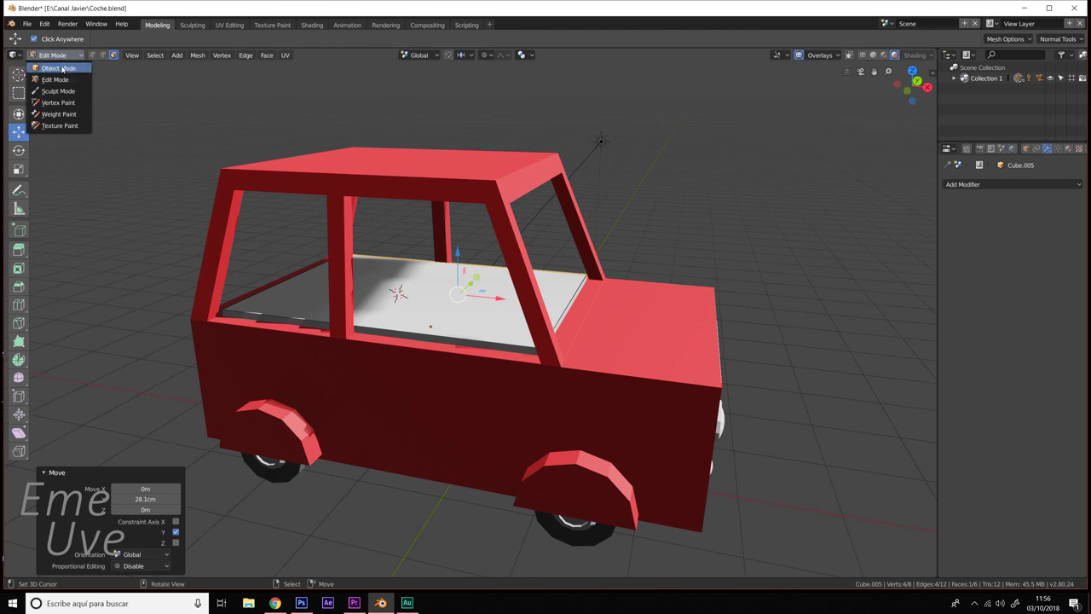
click(53, 70)
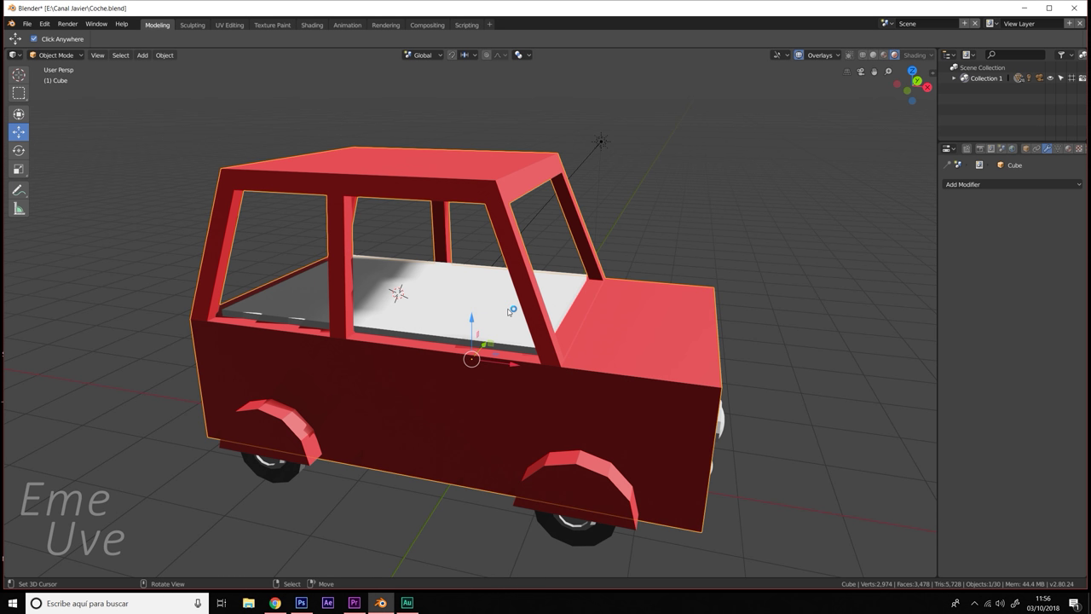
click(984, 185)
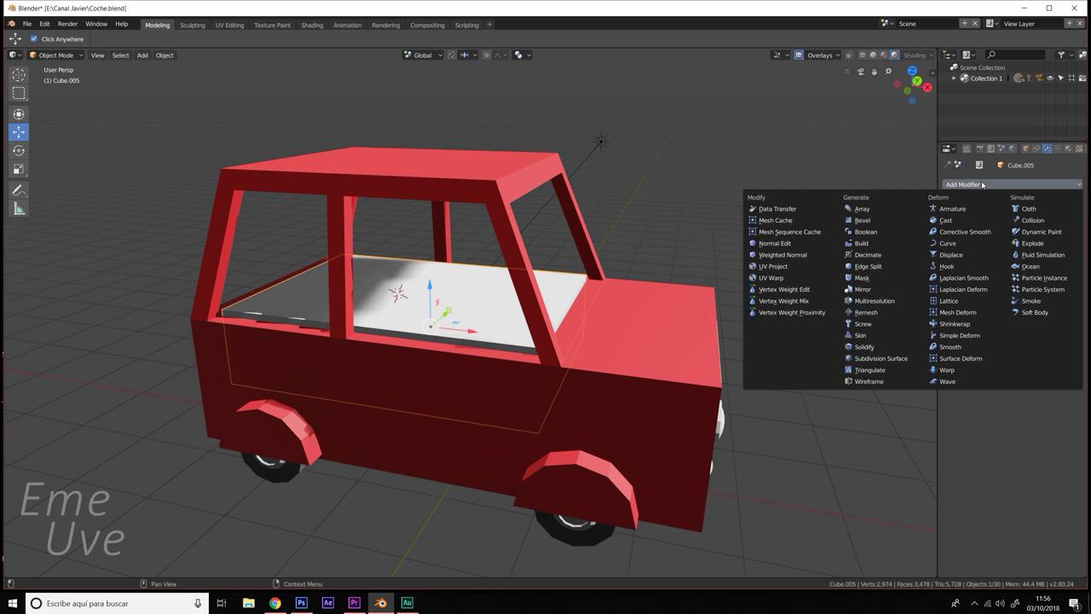
click(657, 358)
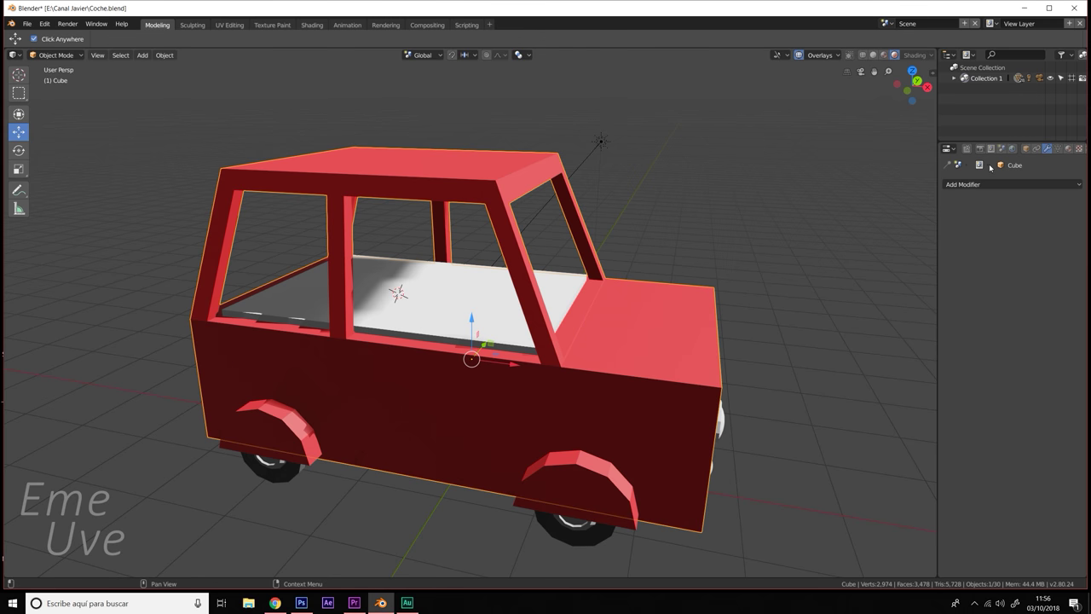
click(980, 184)
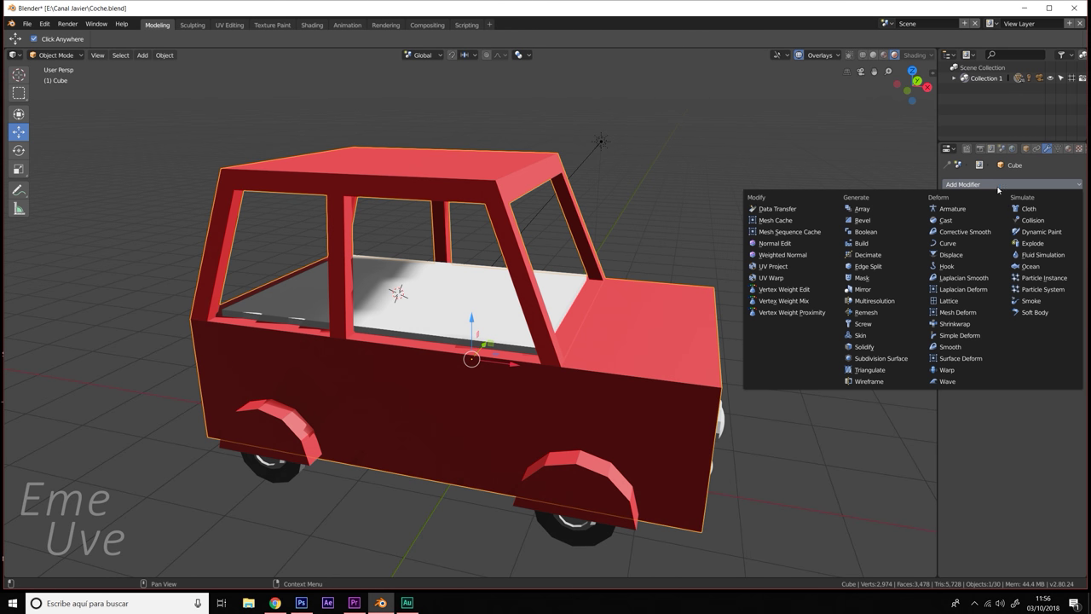
click(883, 235)
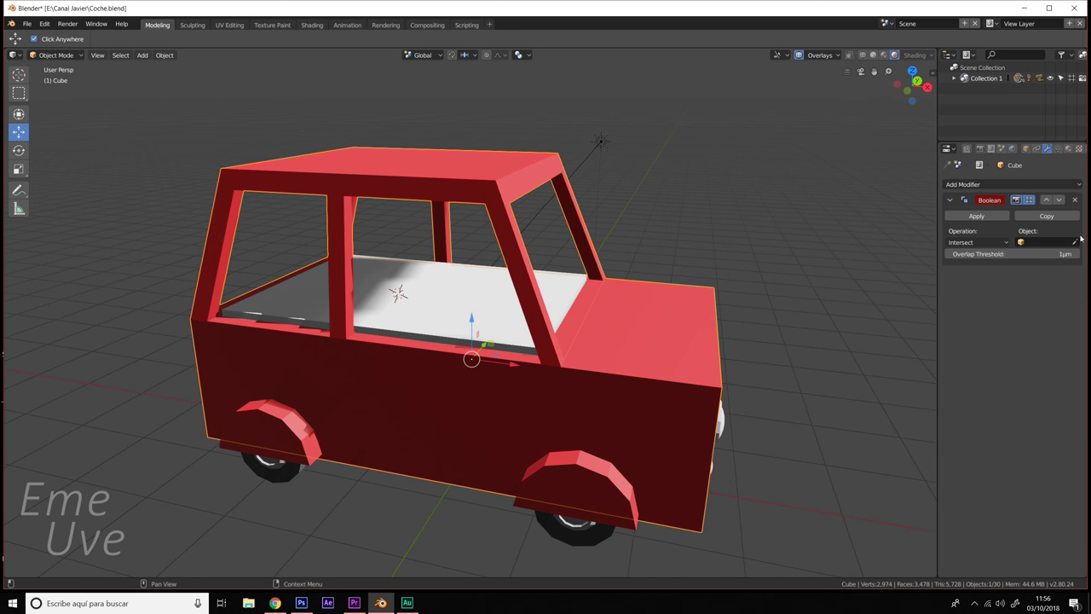
click(460, 288)
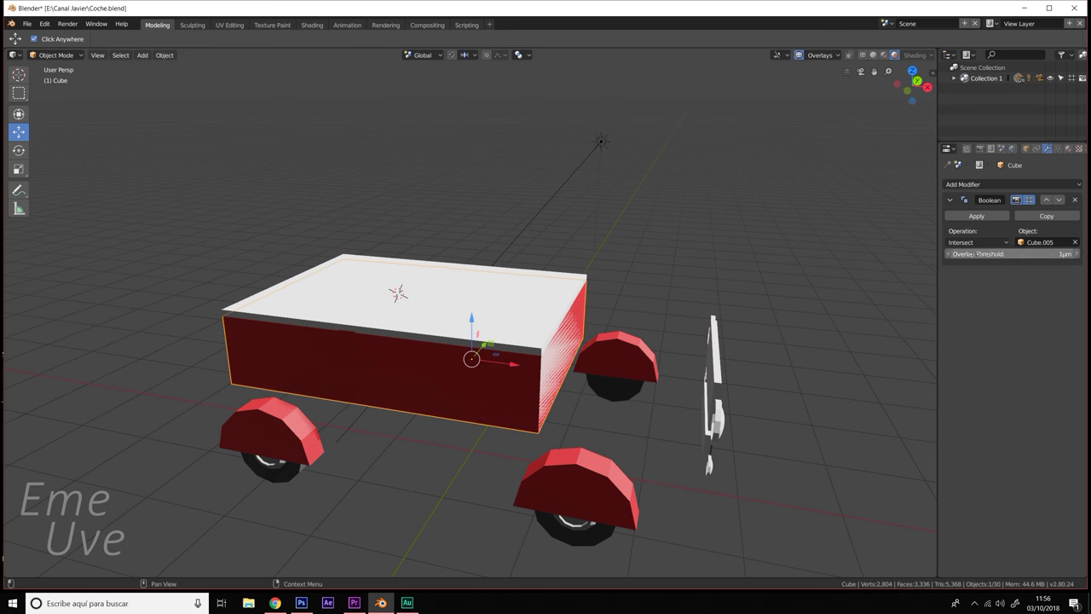
click(983, 242)
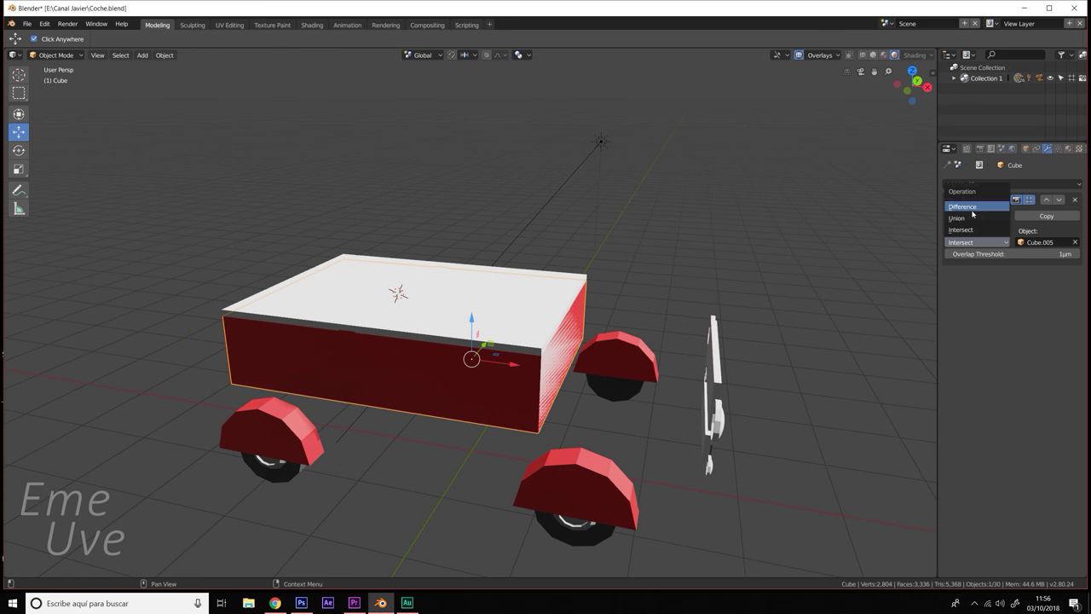
click(972, 207)
click(978, 216)
- Delete the grey slab Cube.005
click(438, 326)
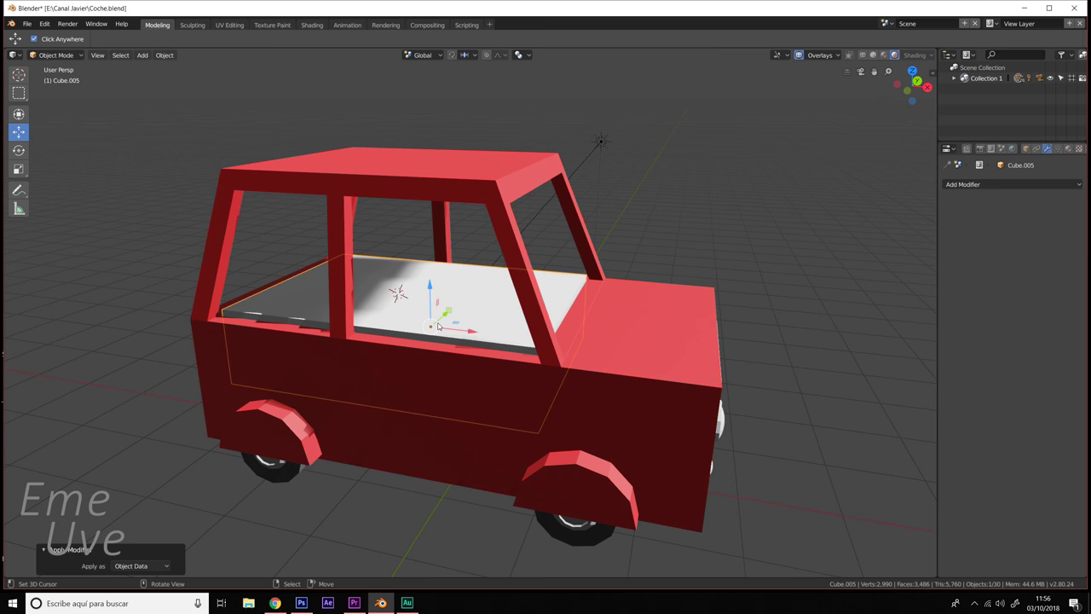
key(x)
click(438, 326)
mouse_move(523, 348)
middle_down()
mouse_move(643, 333)
mouse_move(453, 337)
mouse_move(430, 323)
mouse_move(529, 330)
mouse_move(486, 332)
mouse_move(597, 316)
mouse_move(433, 369)
mouse_move(385, 361)
middle_up()
- Select both small front lights with their rings and duplicate them, then undo the duplicate
scroll(358, 391, up, 2)
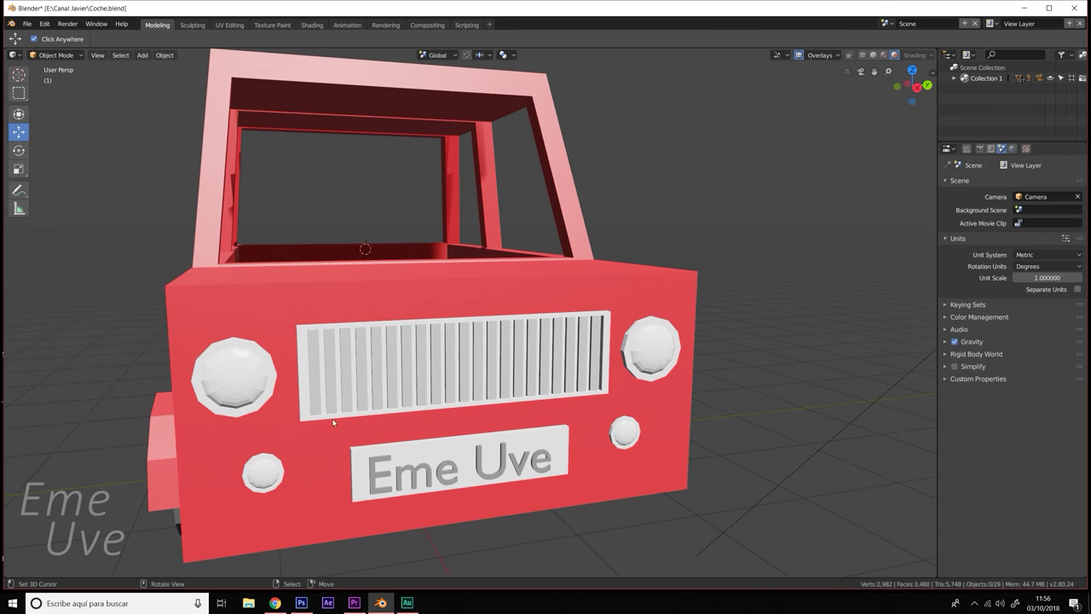
click(266, 477)
click(271, 459)
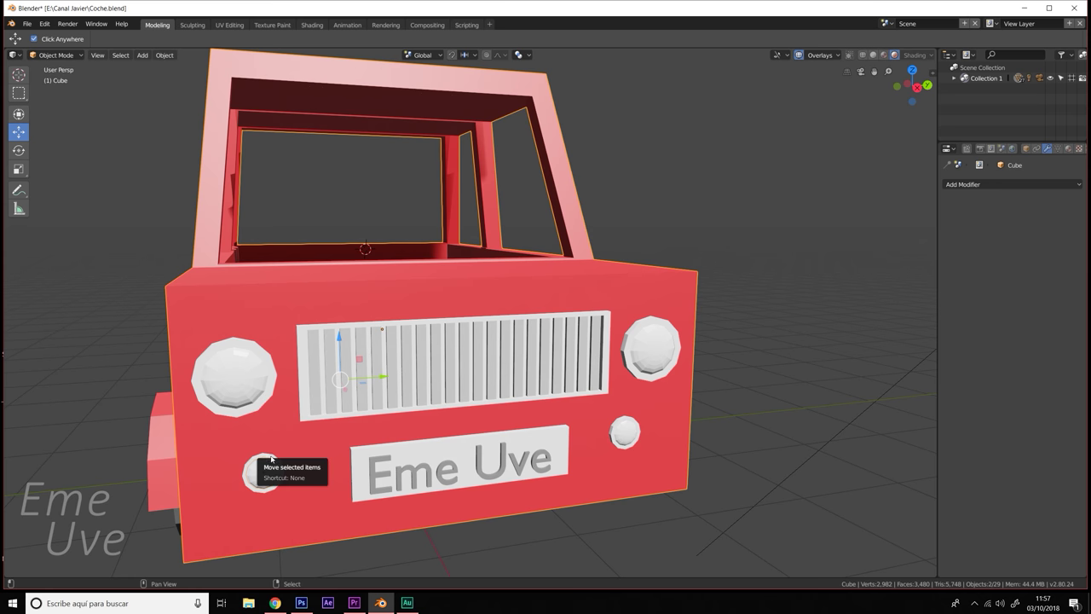
click(271, 459)
shift+click(271, 460)
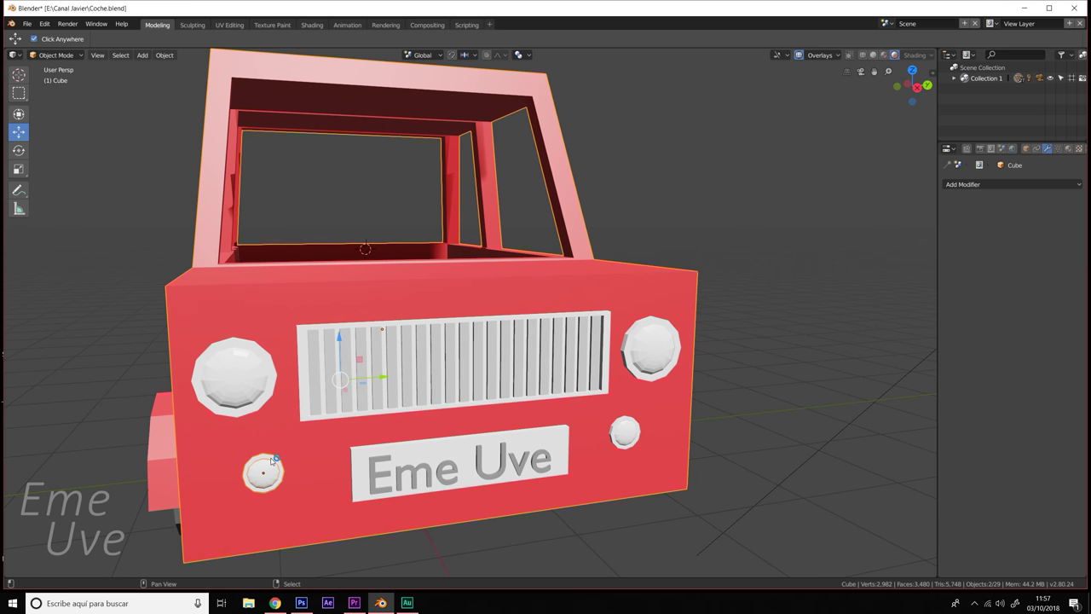
shift+click(625, 434)
shift+click(620, 424)
scroll(628, 437, up, 5)
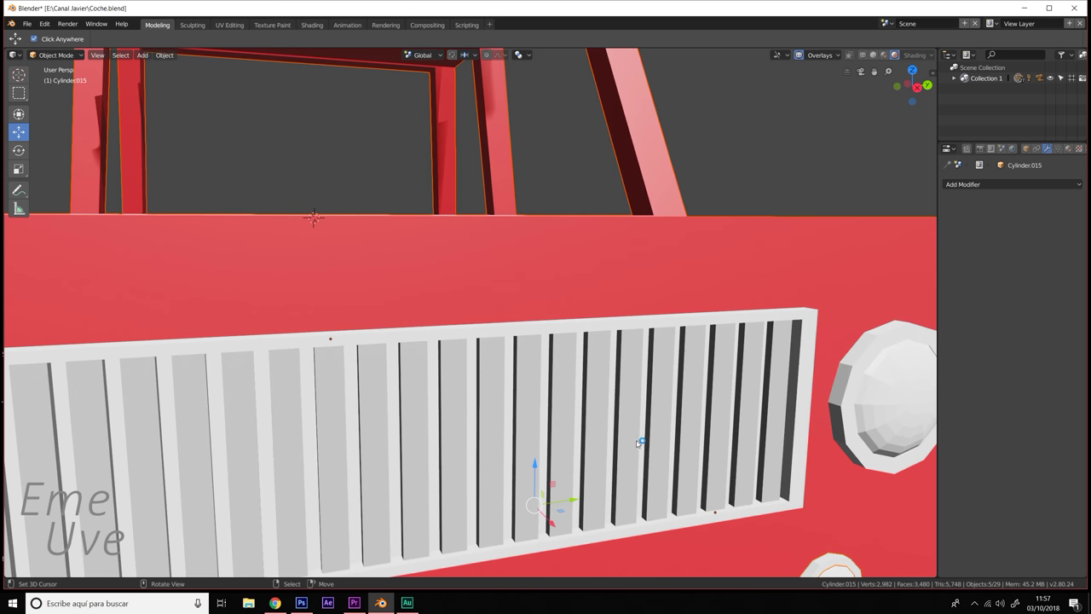
scroll(628, 437, down, 3)
shift+middle_drag(628, 437, 622, 389)
shift+click(636, 392)
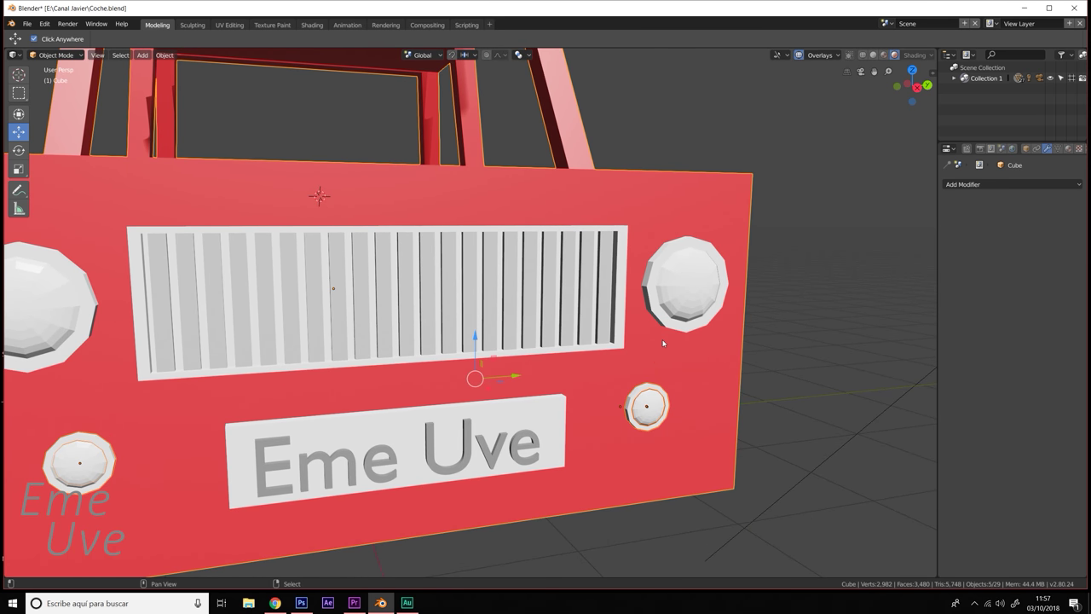
scroll(602, 392, down, 4)
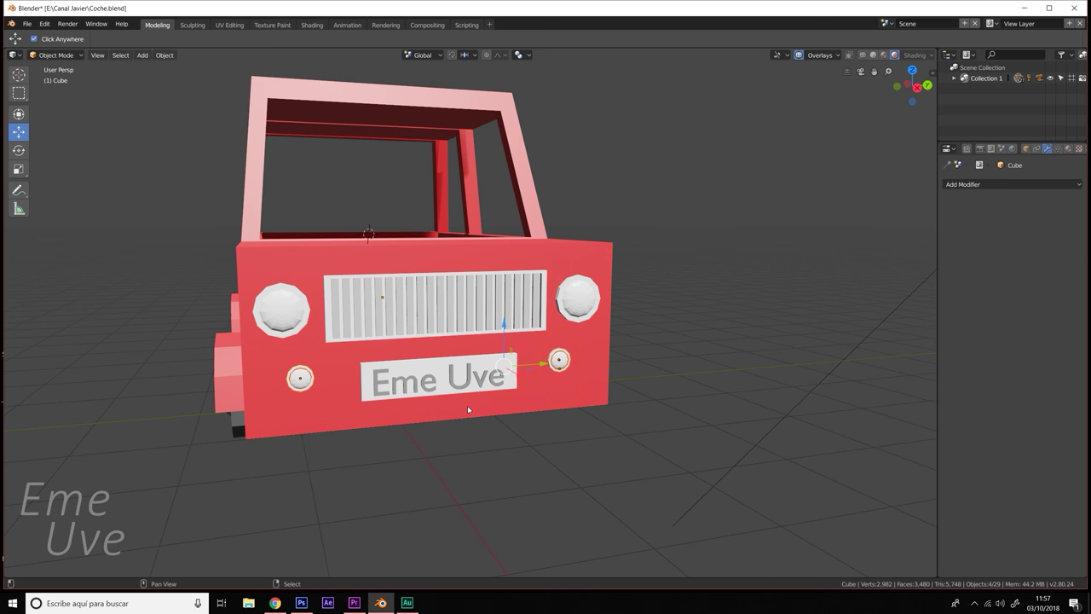
key(shift+d)
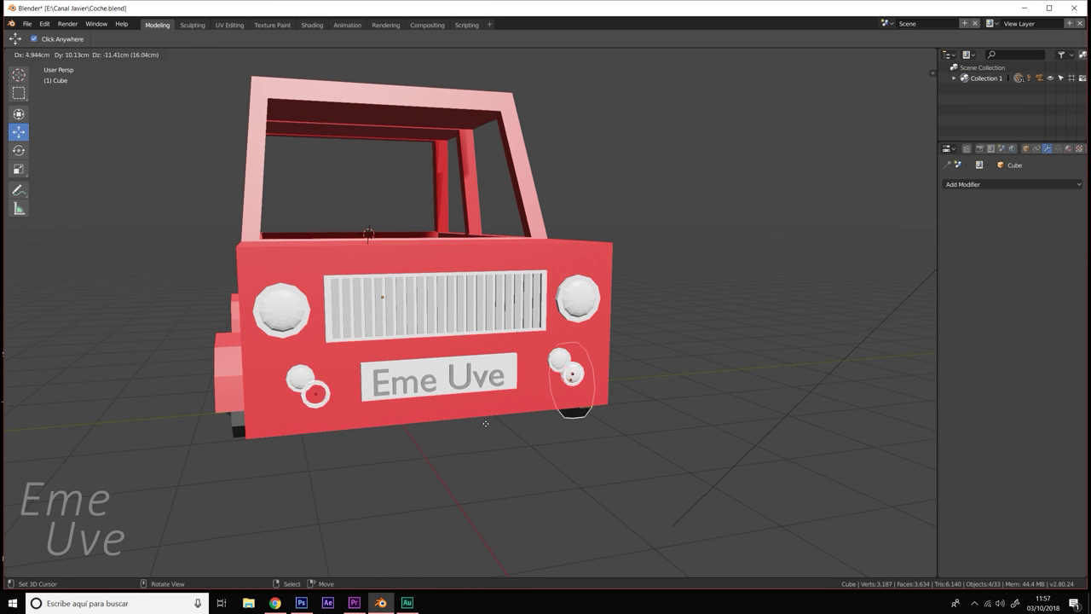
click(674, 409)
key(ctrl+z)
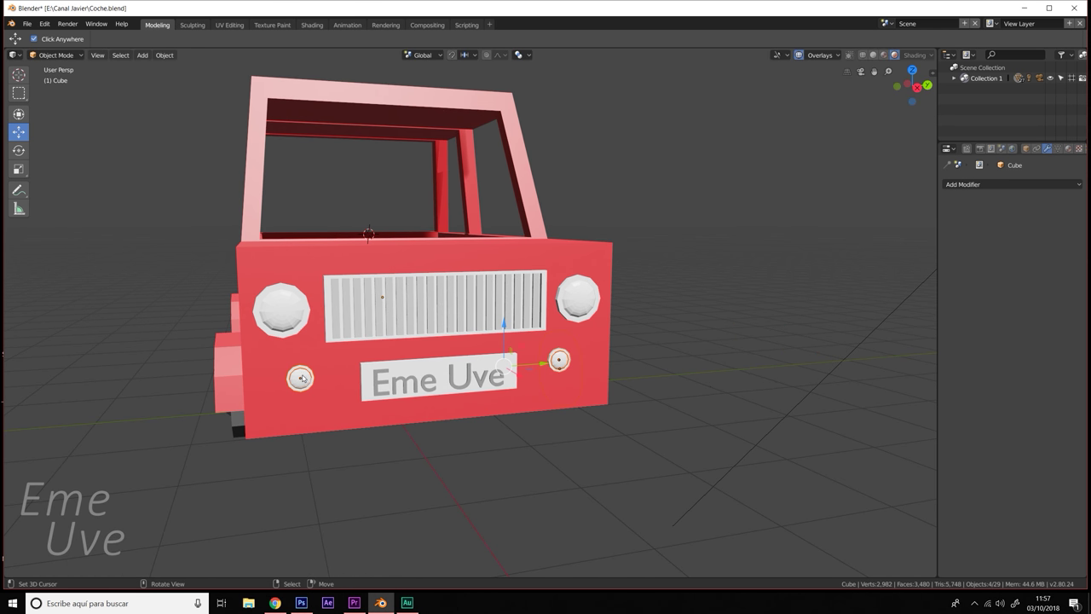
- Reselect the left and right small front lights together with their rings
click(301, 378)
key(KP_Decimal)
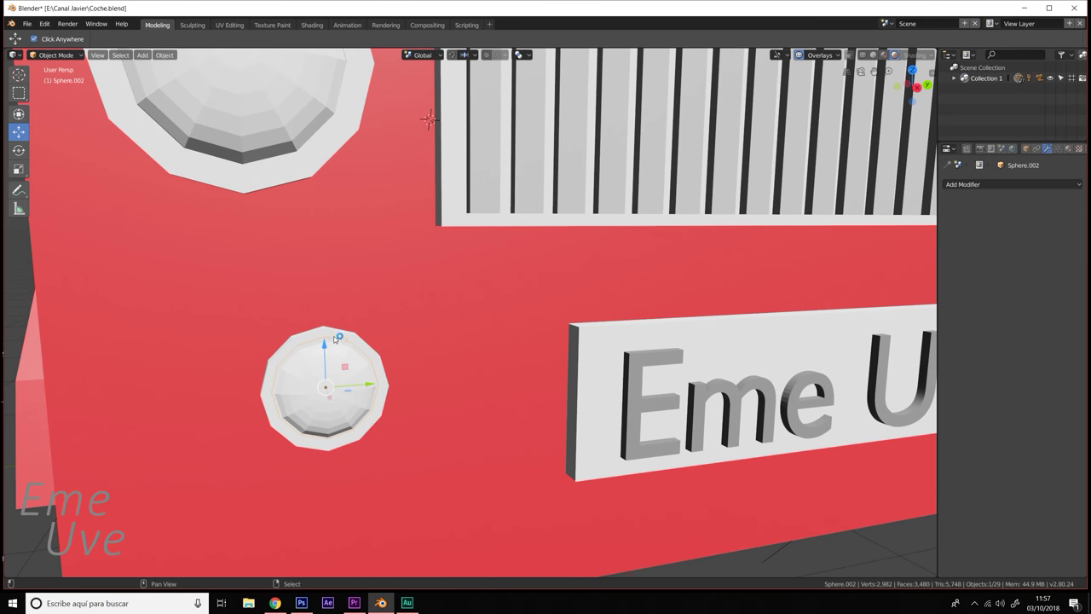
shift+click(335, 339)
mouse_move(808, 375)
middle_down()
mouse_move(450, 377)
mouse_move(344, 339)
middle_up()
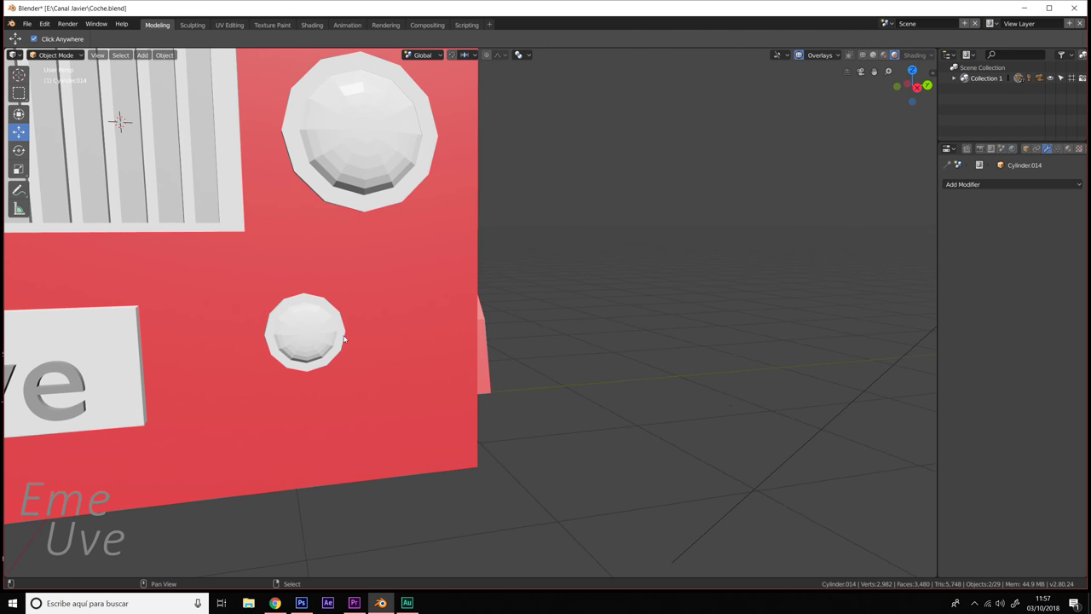
shift+click(308, 296)
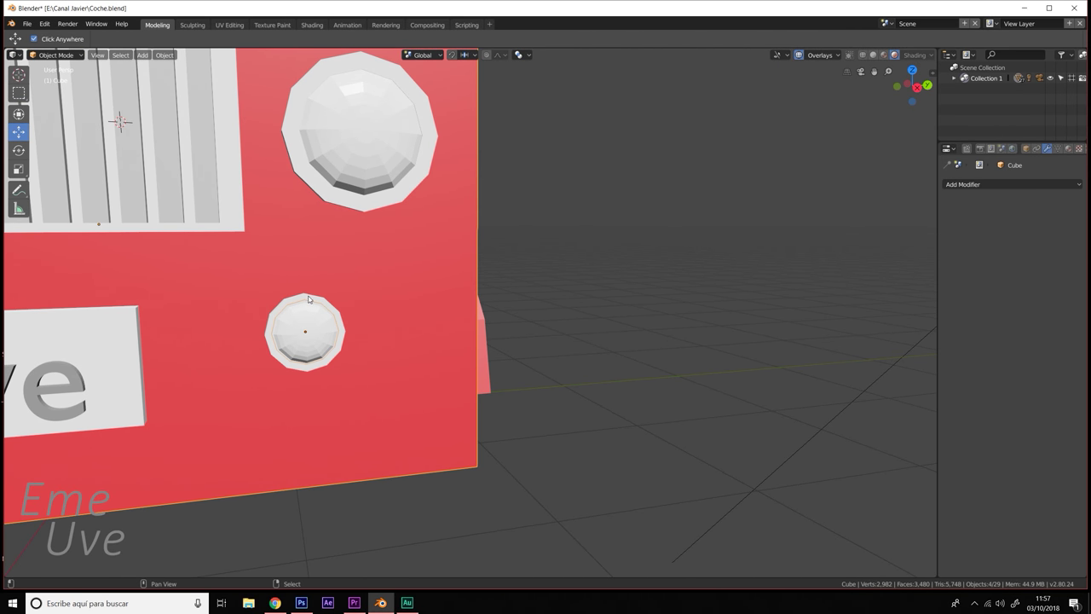
shift+click(311, 300)
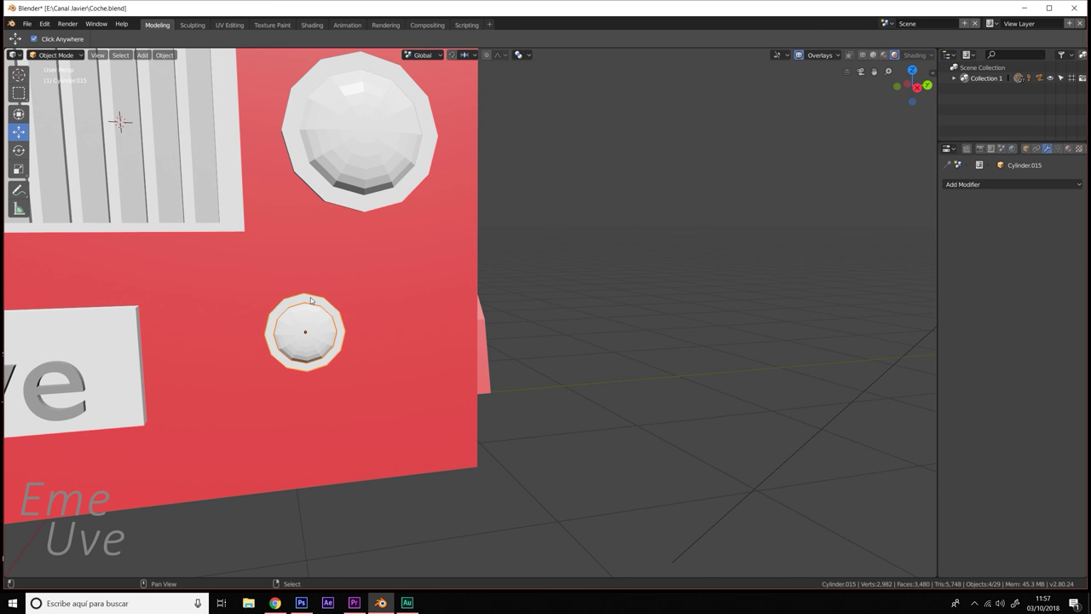
scroll(305, 382, down, 5)
- Duplicate the four light parts in place and rotate the copies 180° about Z
key(shift+d)
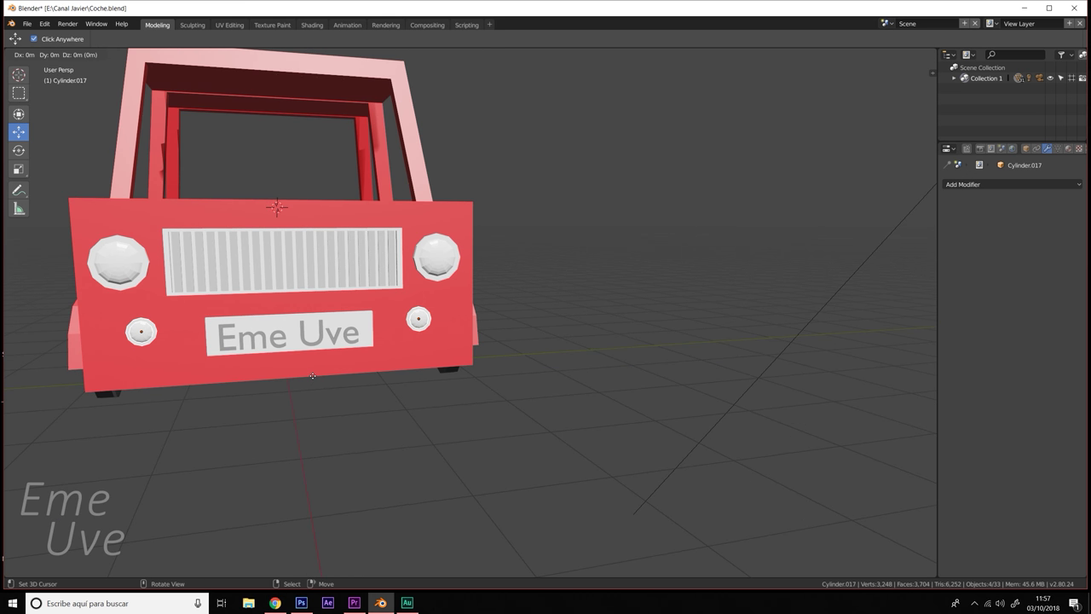
key(Escape)
middle_drag(314, 379, 613, 432)
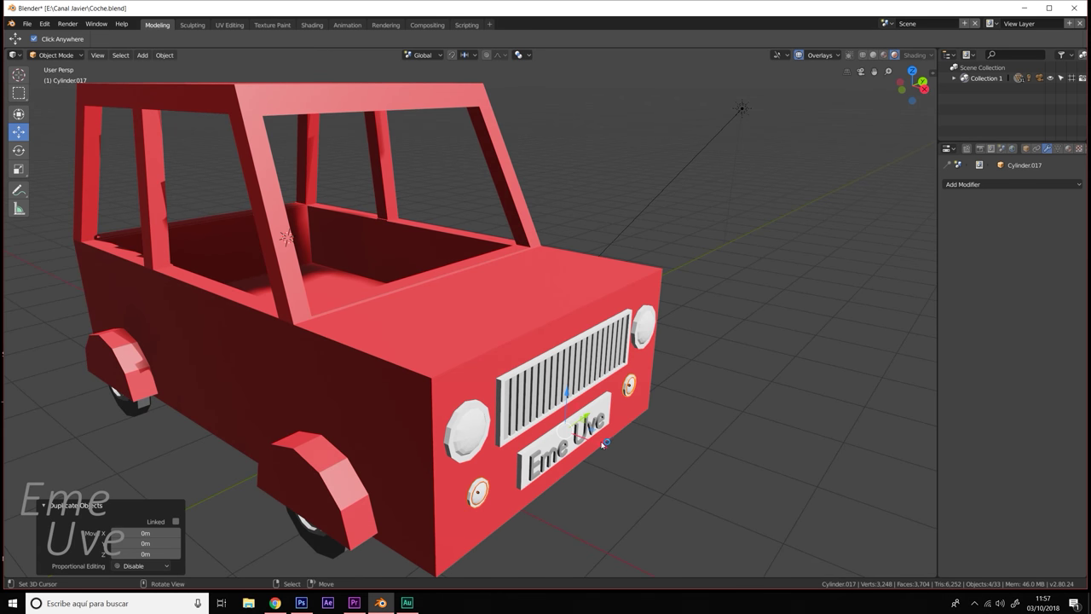
drag(603, 442, 630, 461)
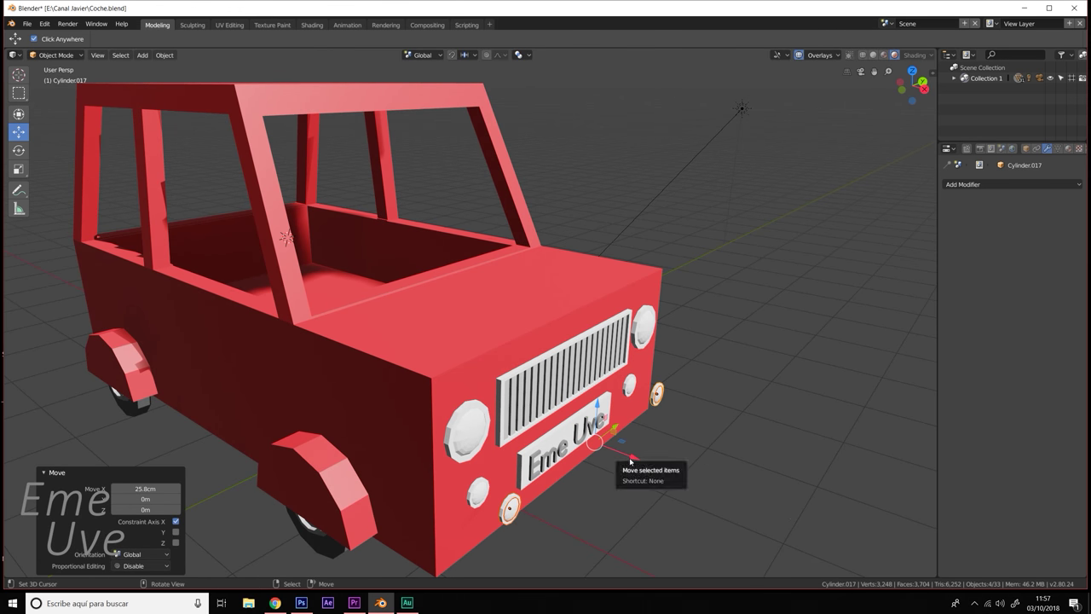
text(rz18)
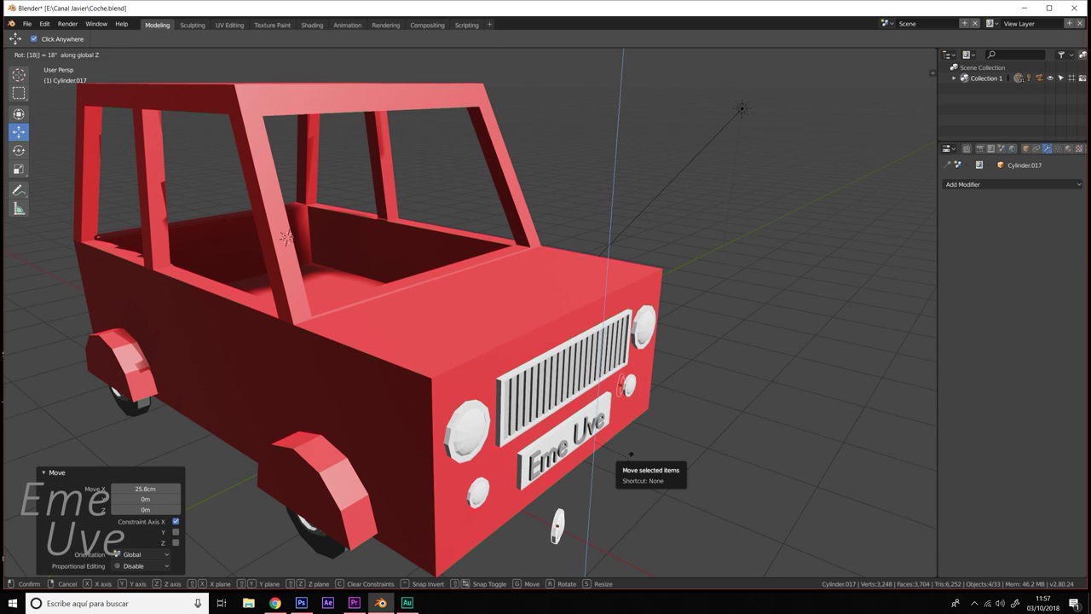
text(0)
key(Return)
- Move the copied lights about 43.6 cm along X to flank the rear plate
drag(637, 461, 170, 341)
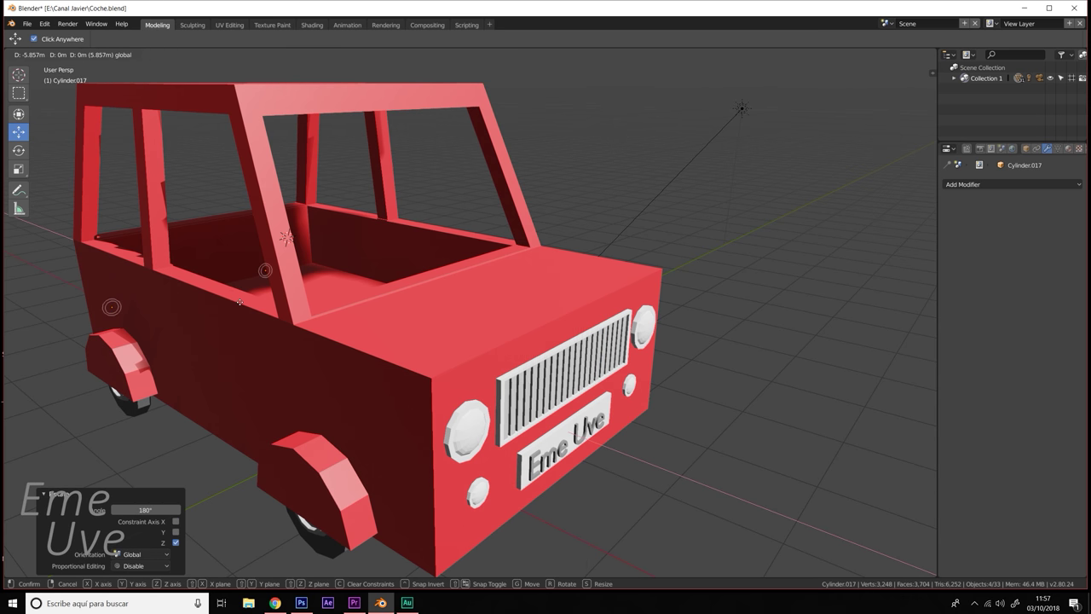
middle_drag(170, 341, 314, 337)
drag(395, 389, 455, 375)
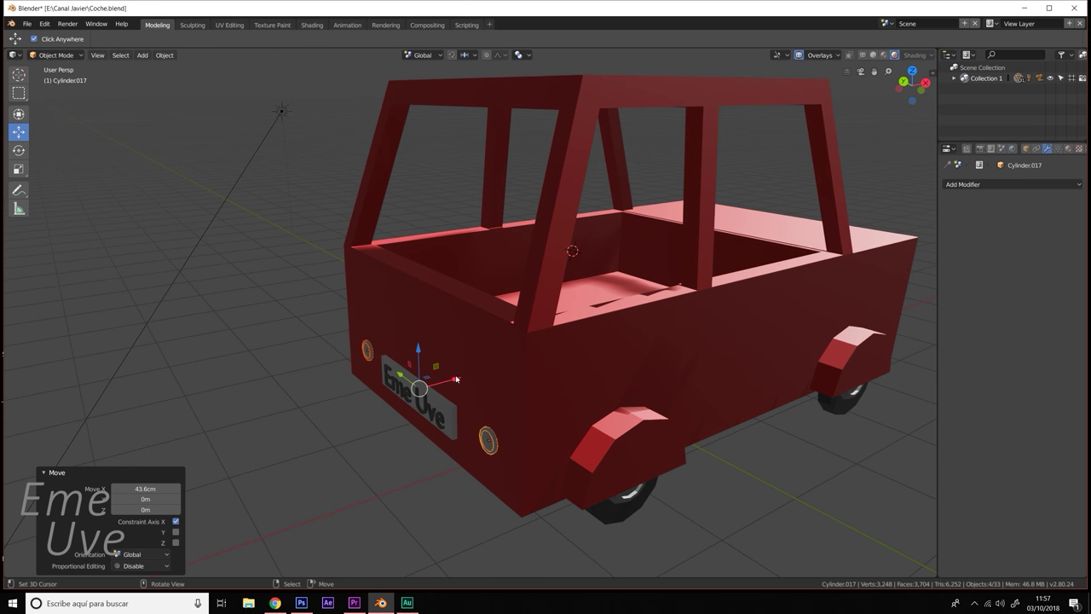
mouse_move(455, 375)
middle_down()
mouse_move(560, 384)
mouse_move(633, 364)
mouse_move(563, 369)
middle_up()
scroll(633, 364, up, 3)
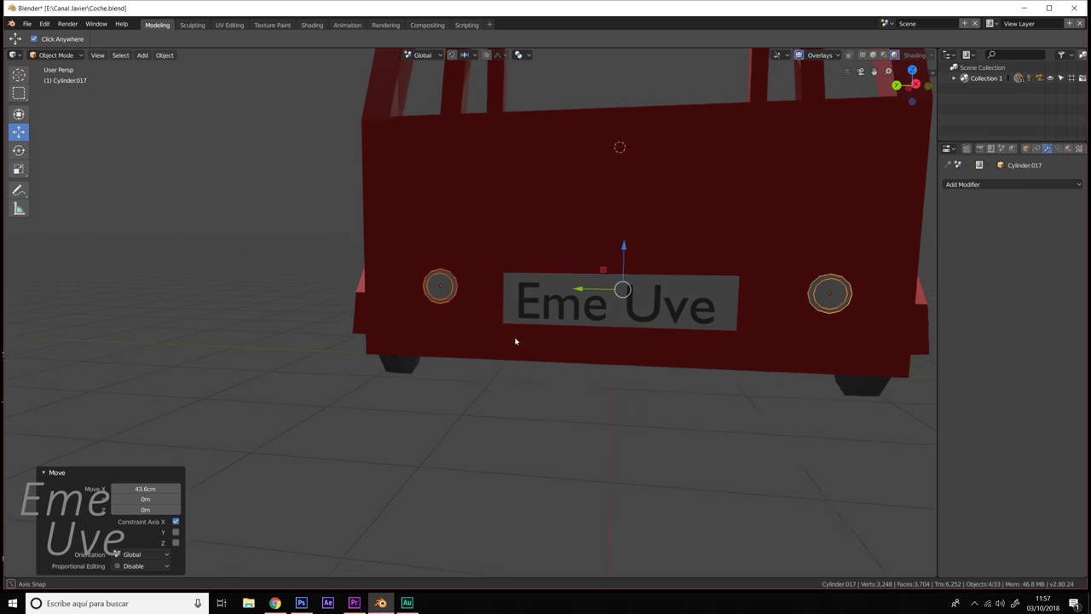
mouse_move(523, 337)
middle_down()
mouse_move(387, 341)
mouse_move(397, 279)
middle_up()
scroll(362, 349, up, 3)
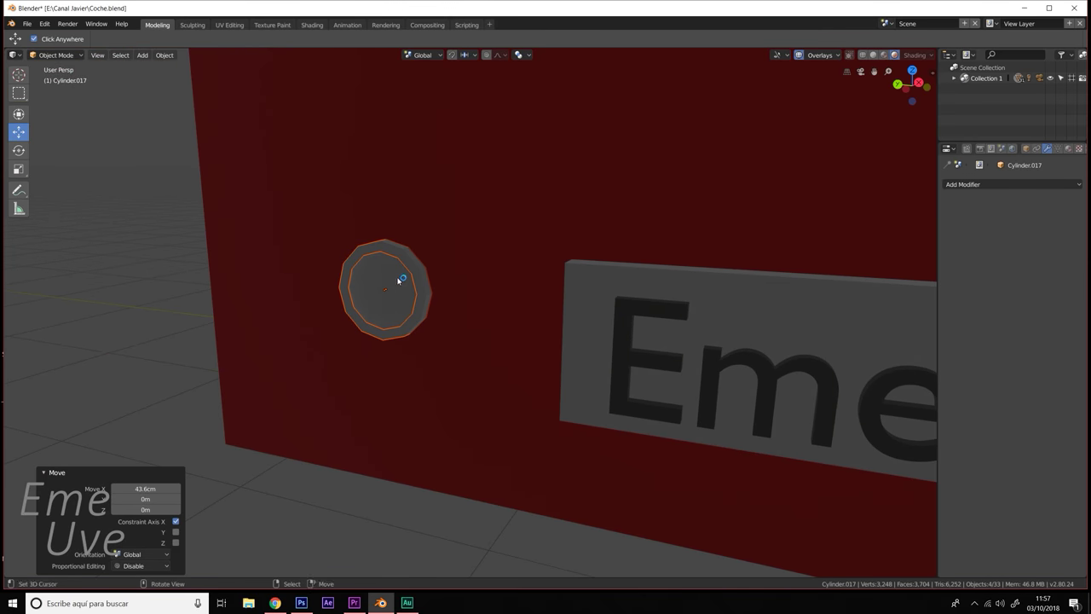
- Duplicate one rear light ring, lower the copy and shrink it to 0.513
click(415, 265)
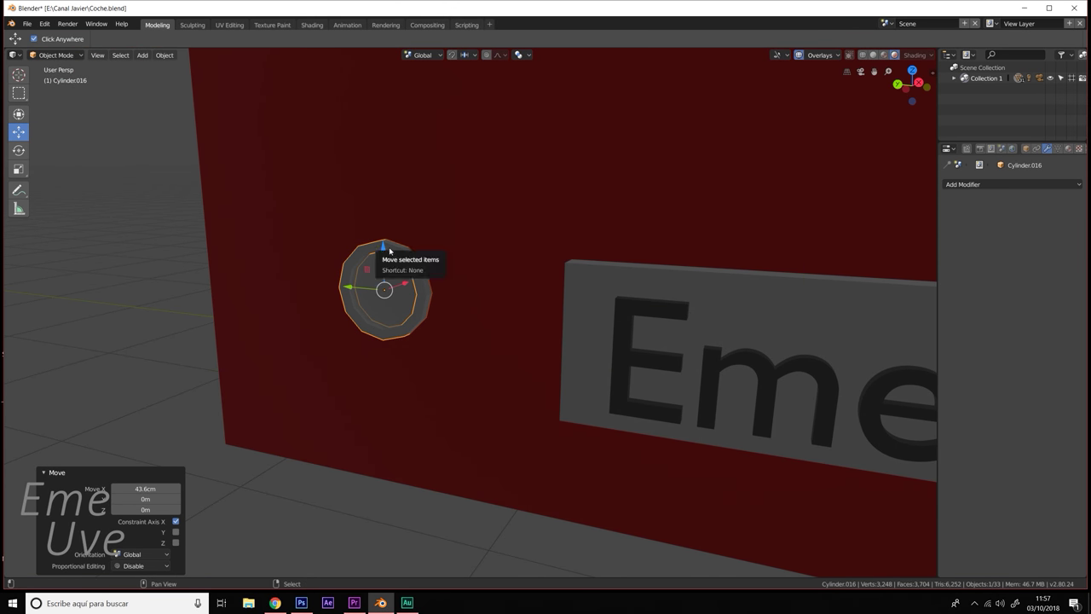
key(shift+d)
right_click(389, 247)
drag(389, 247, 389, 393)
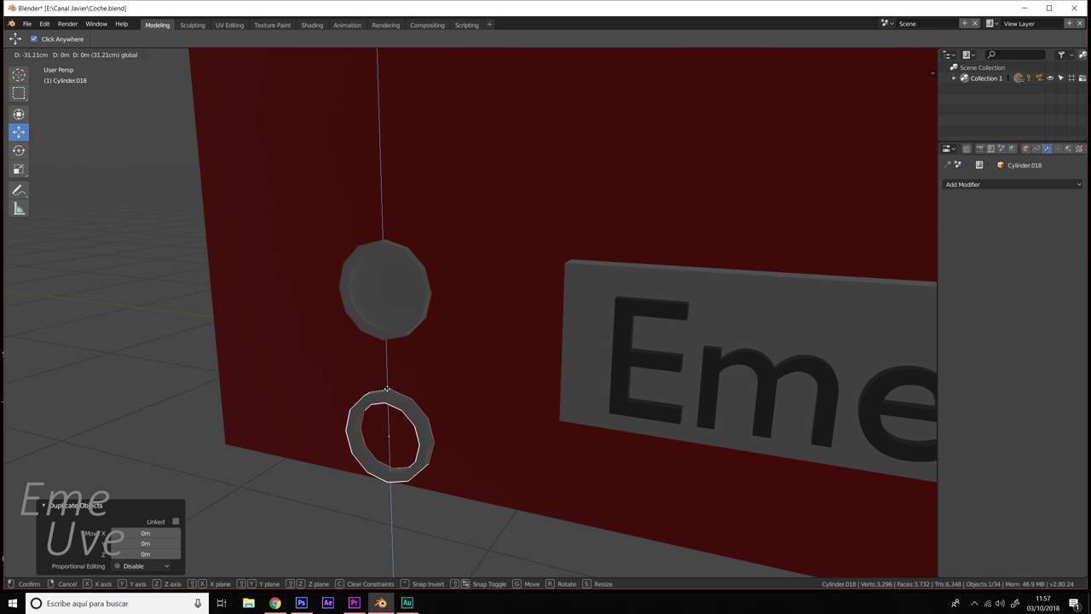
key(s)
click(442, 408)
middle_drag(442, 408, 441, 365)
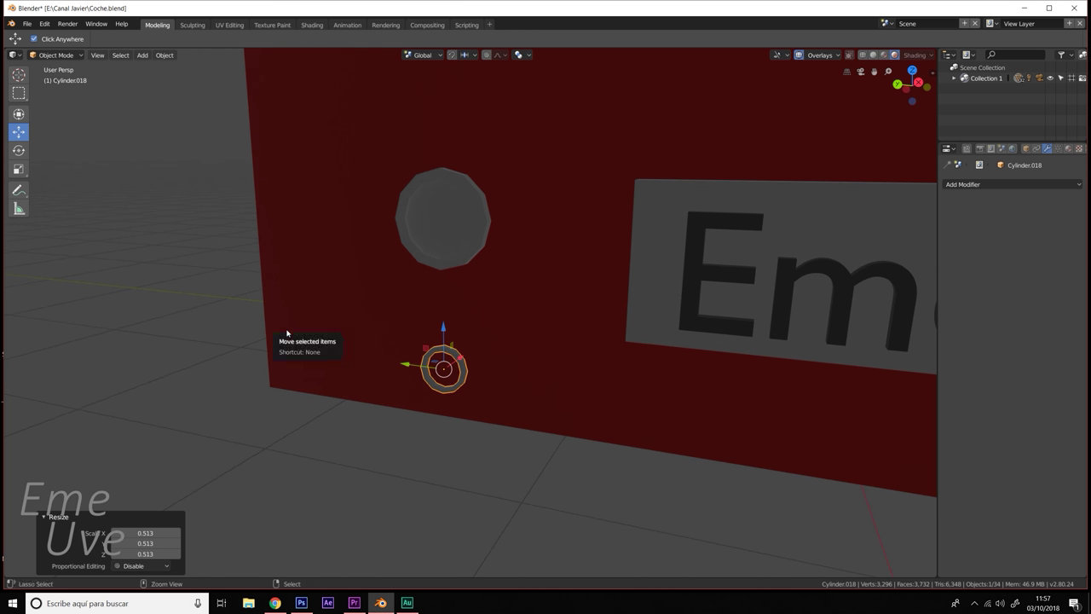
- Stretch the small cylinder along X to 1.343 with the scale gizmo
key(ctrl+grave)
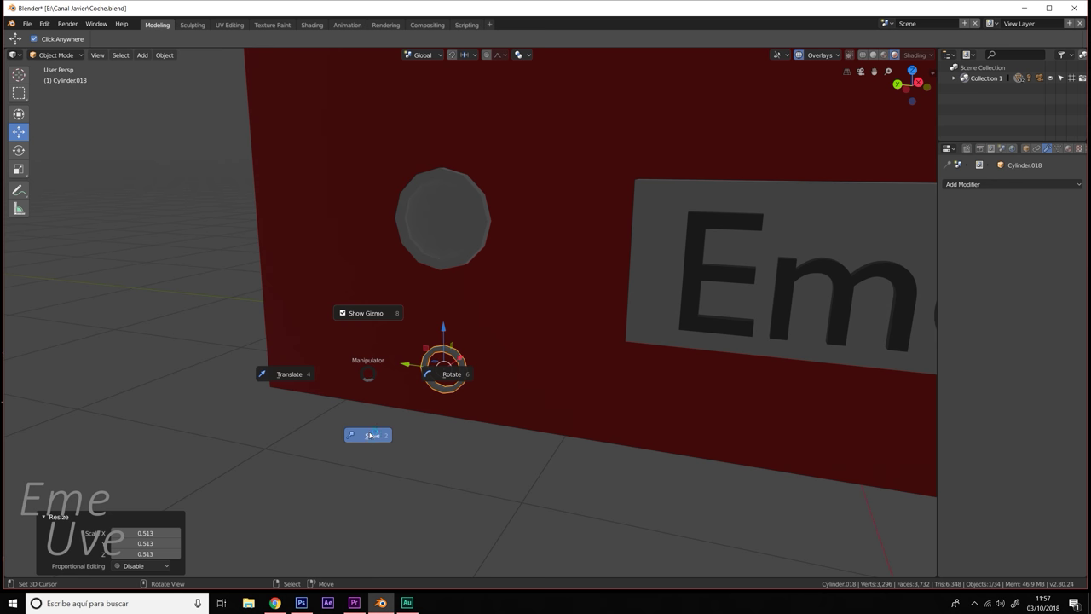
click(368, 435)
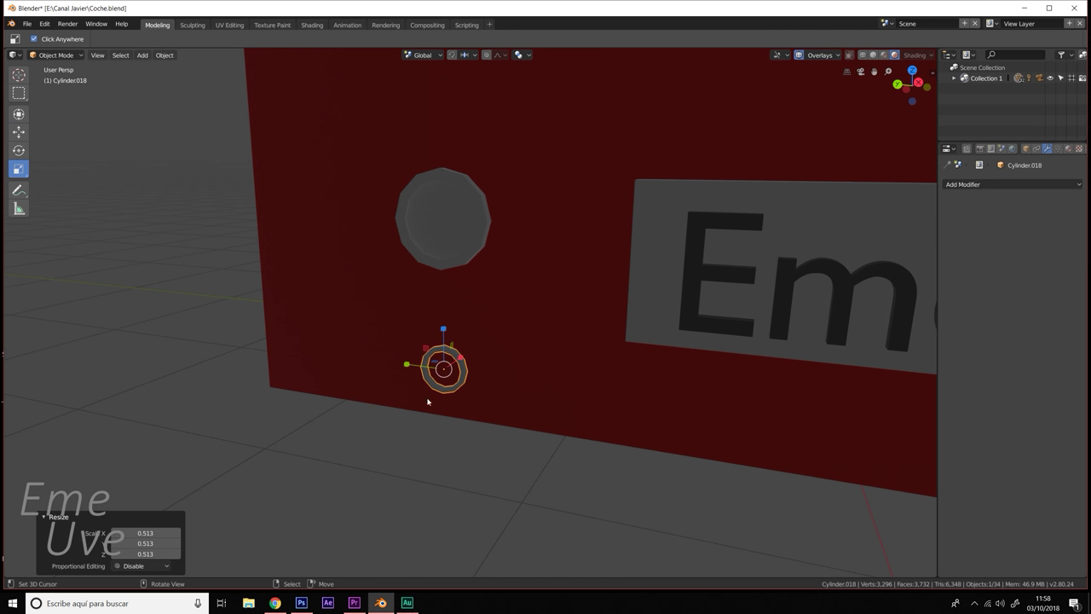
drag(460, 364, 645, 222)
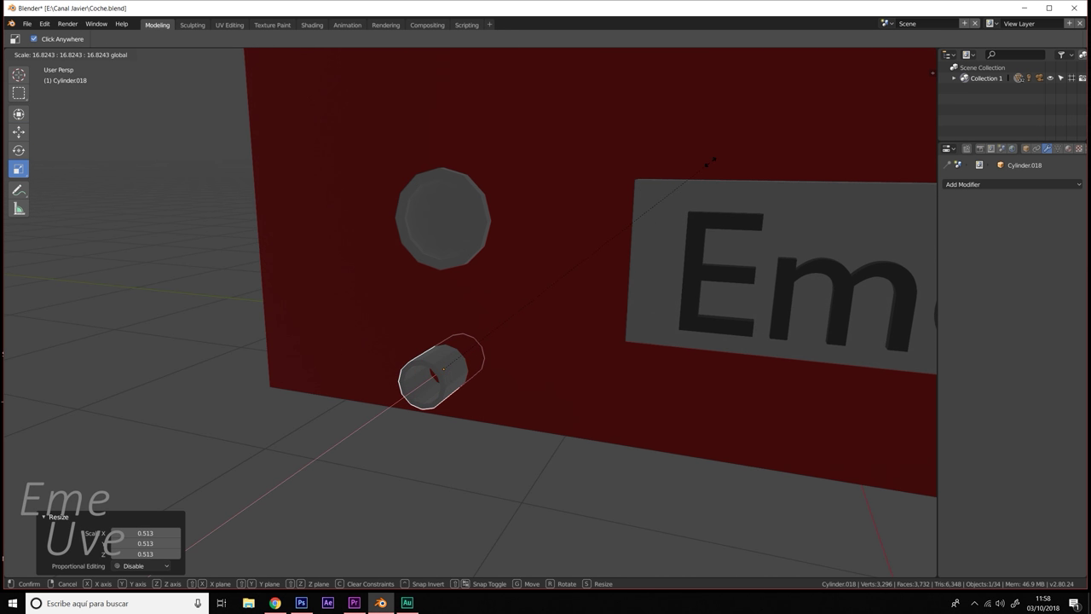
drag(707, 162, 707, 162)
drag(461, 356, 480, 378)
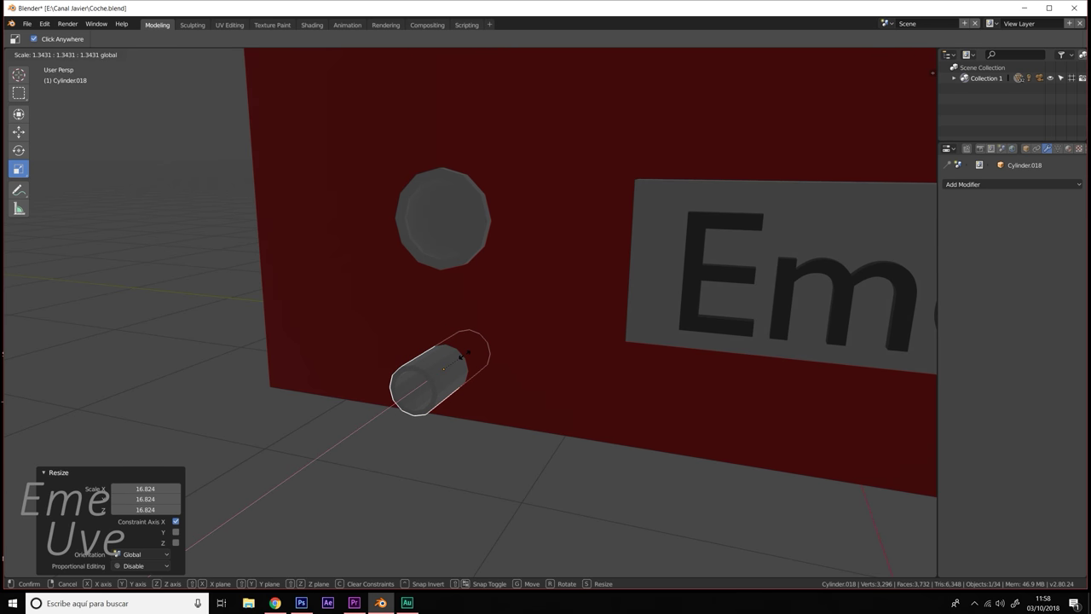
mouse_move(479, 378)
middle_down()
mouse_move(509, 361)
mouse_move(636, 373)
mouse_move(545, 375)
middle_up()
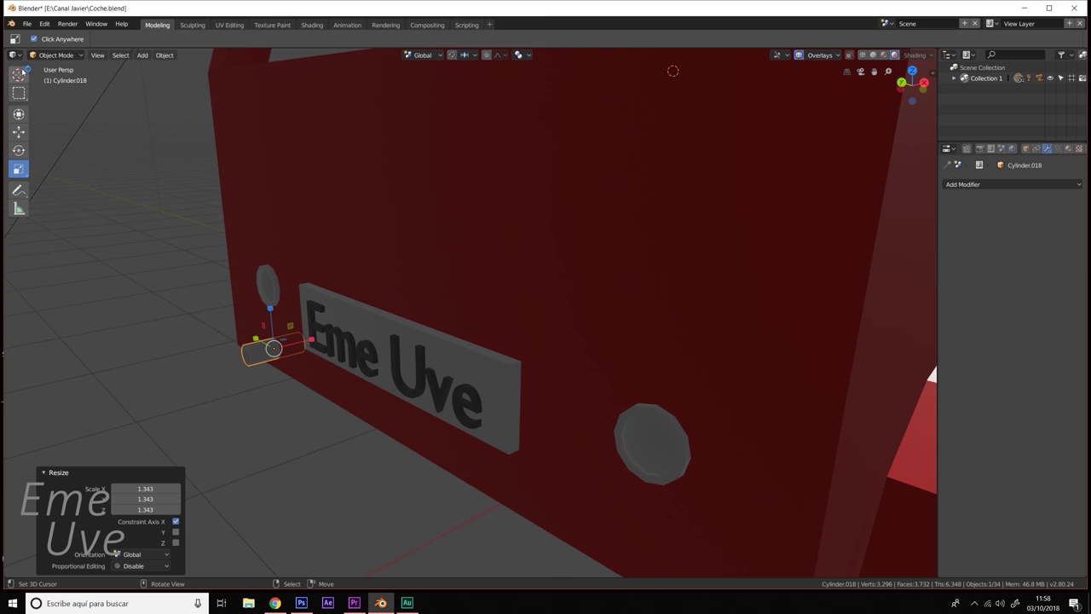
scroll(254, 305, down, 5)
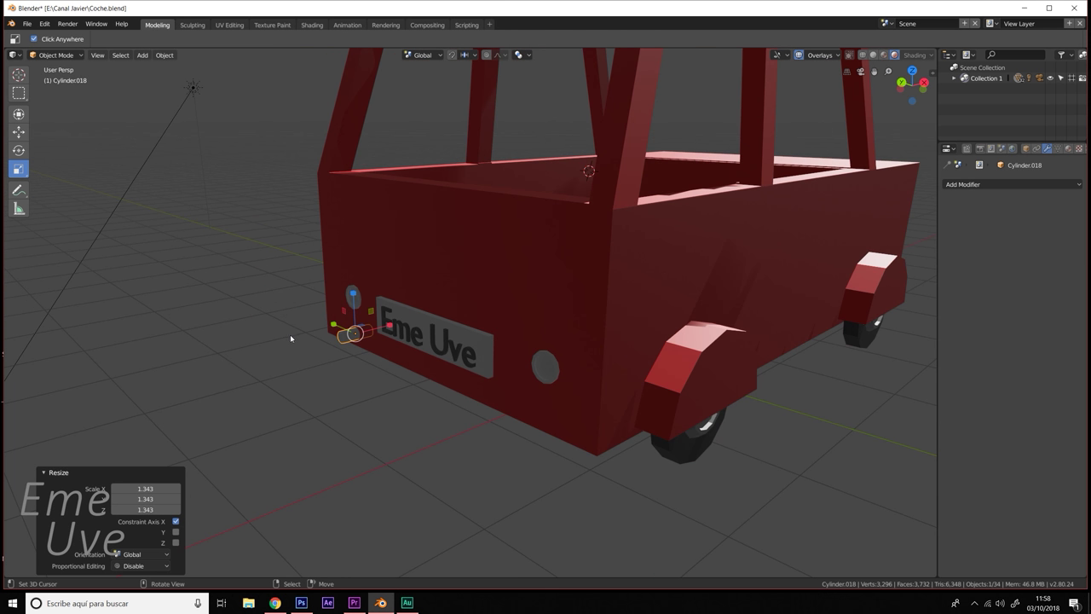
middle_drag(289, 334, 422, 296)
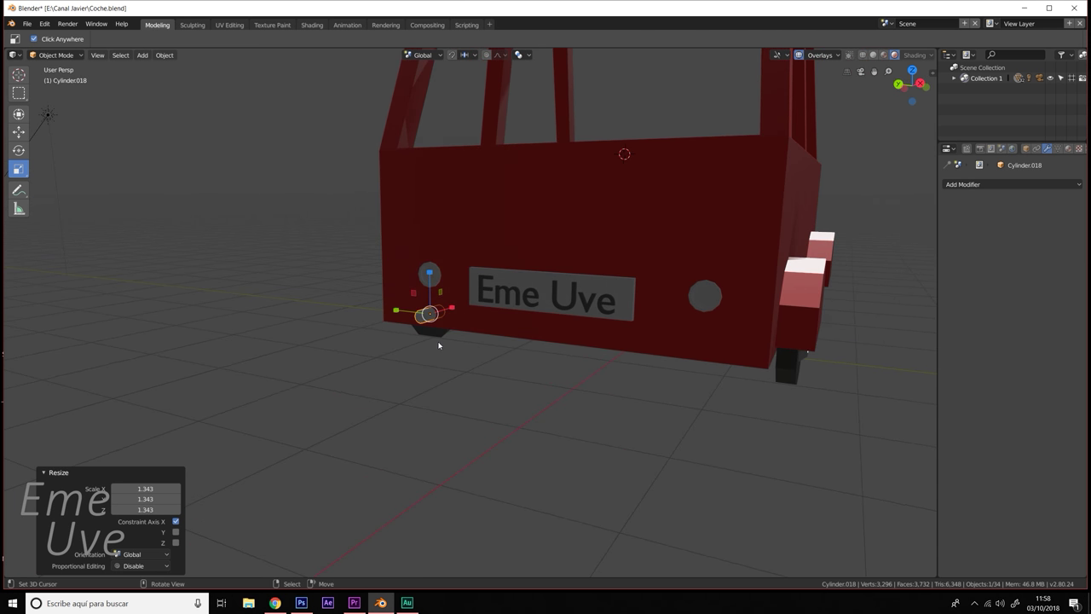
scroll(439, 345, up, 3)
- Lower the cylinder 15.3cm to sit just below the rear panel
key(ctrl+grave)
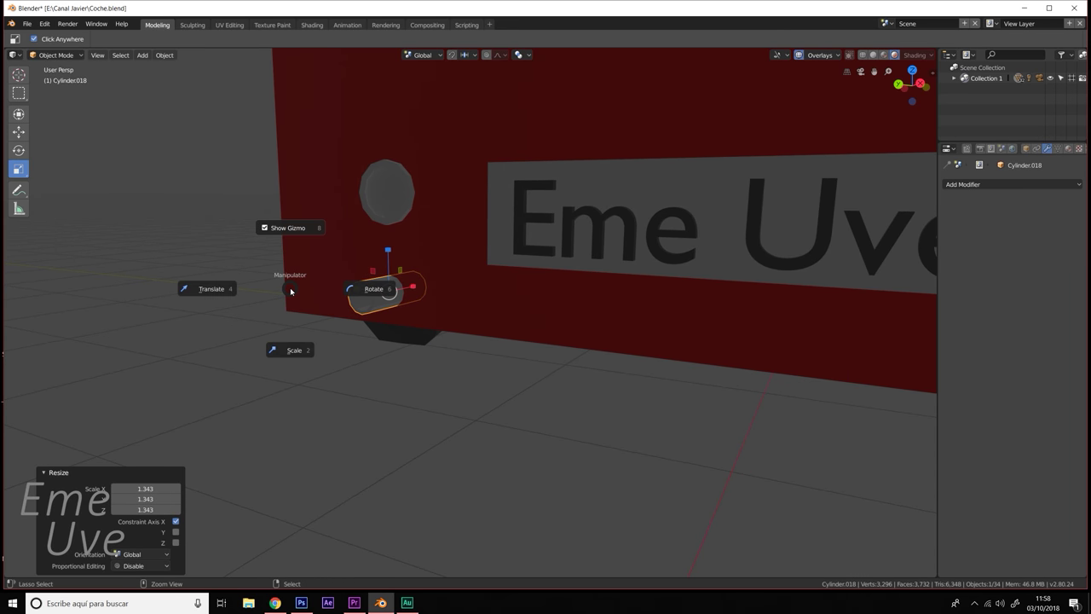
click(222, 291)
drag(396, 250, 396, 291)
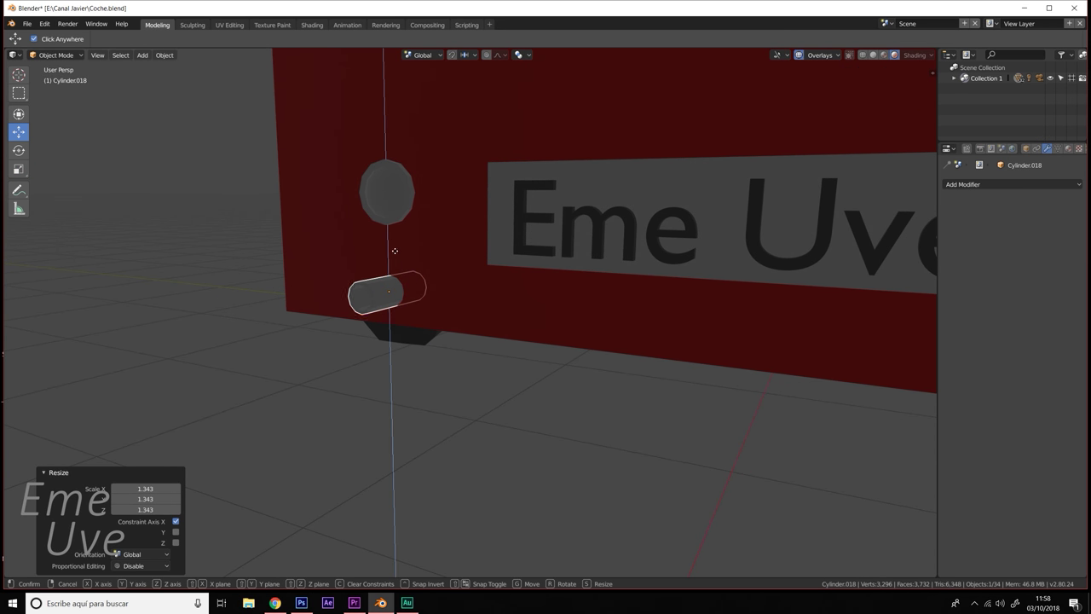
middle_drag(396, 290, 402, 321)
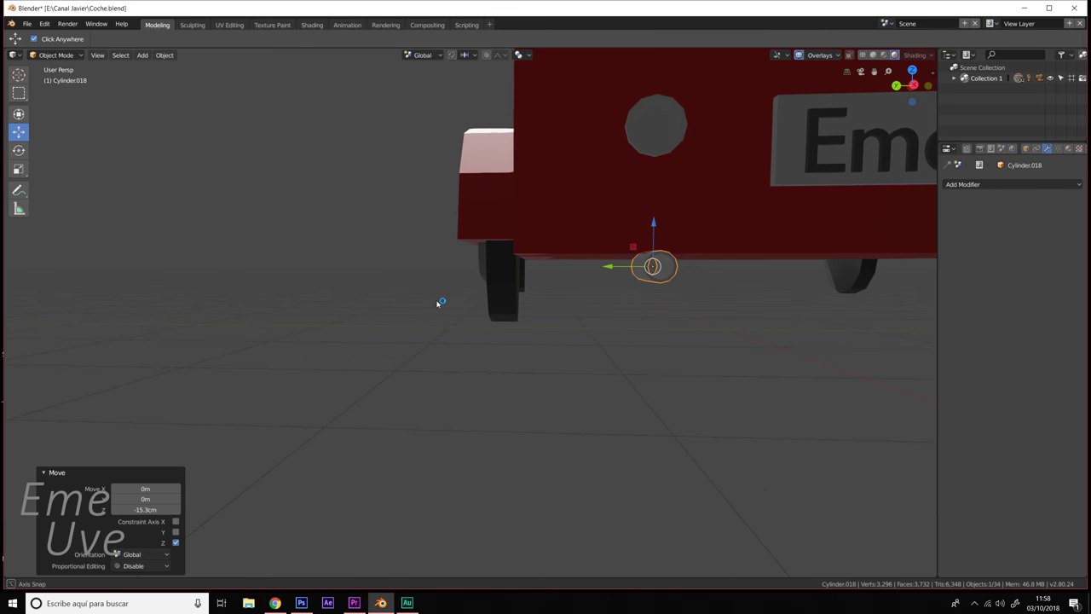
scroll(402, 320, down, 5)
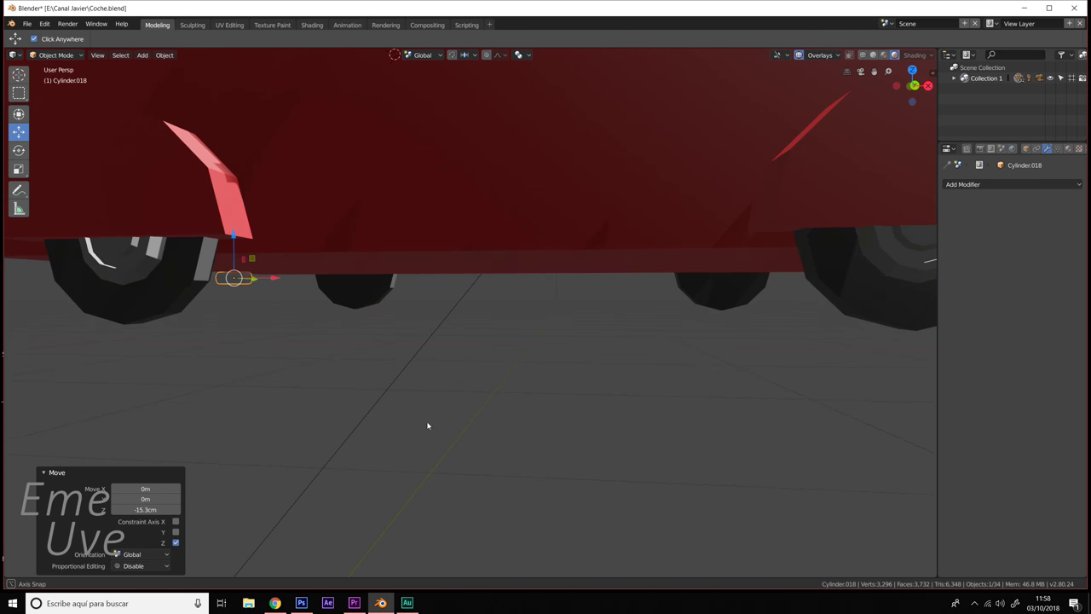
middle_drag(492, 445, 449, 428)
scroll(489, 407, down, 4)
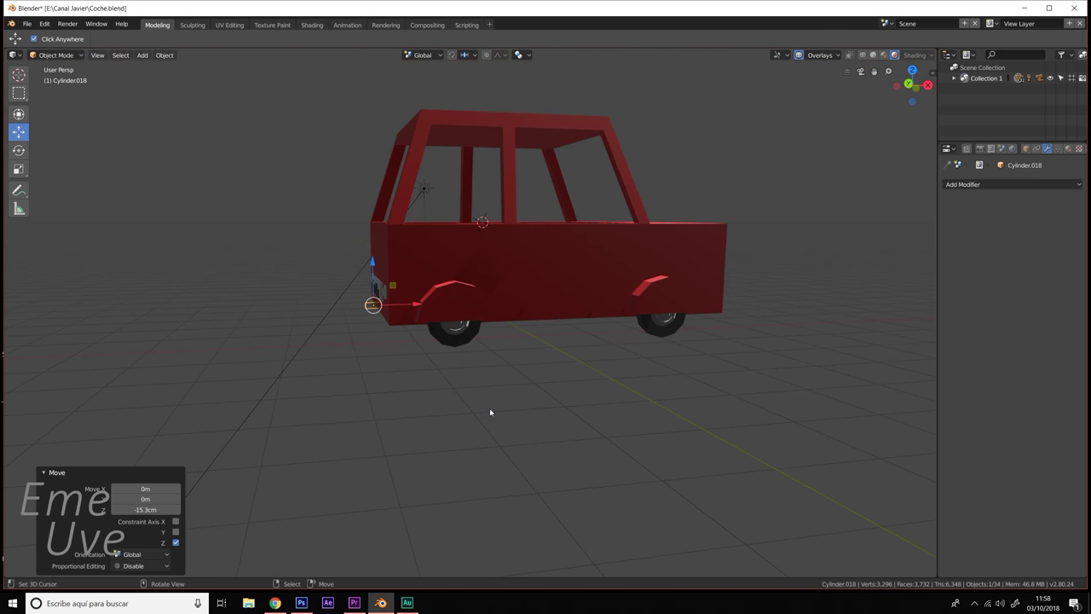
key(shift+a)
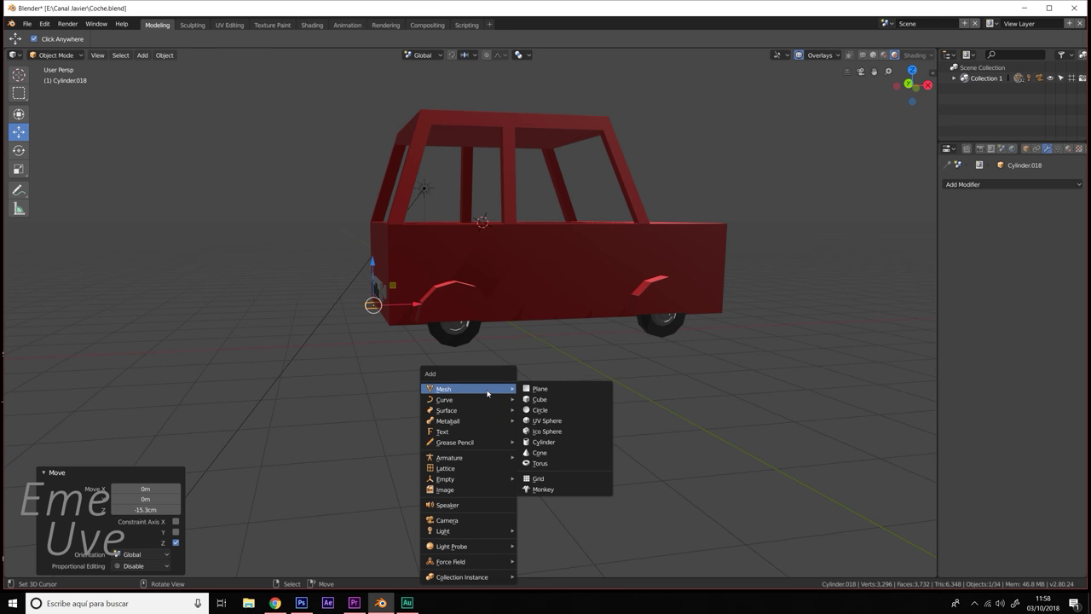
- Add a plane under the car, scale it to 13.167 and raise it 12cm
click(545, 390)
drag(490, 178, 501, 290)
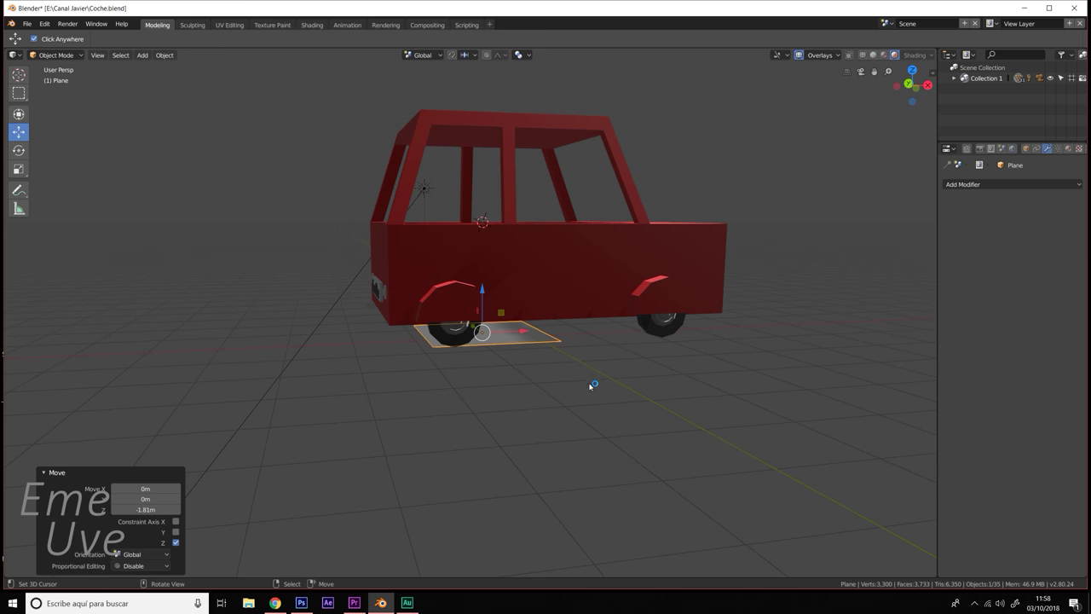
key(s)
click(161, 329)
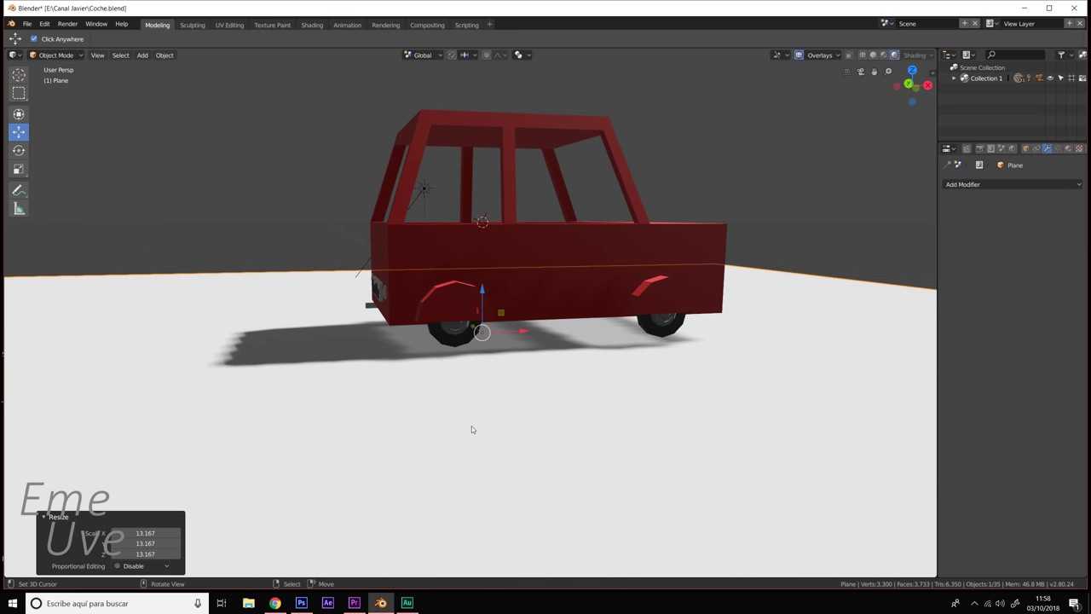
middle_drag(471, 430, 442, 436)
scroll(443, 436, up, 3)
key(g)
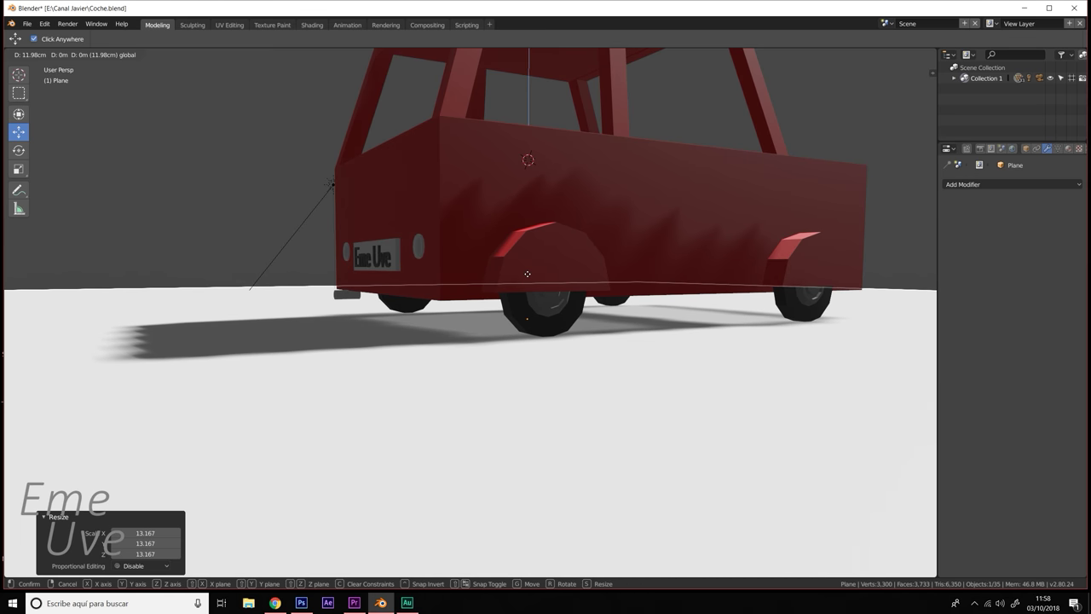
click(527, 277)
mouse_move(527, 277)
middle_down()
mouse_move(446, 366)
mouse_move(491, 378)
mouse_move(404, 407)
mouse_move(244, 397)
mouse_move(372, 402)
middle_up()
scroll(243, 397, down, 2)
scroll(290, 385, down, 3)
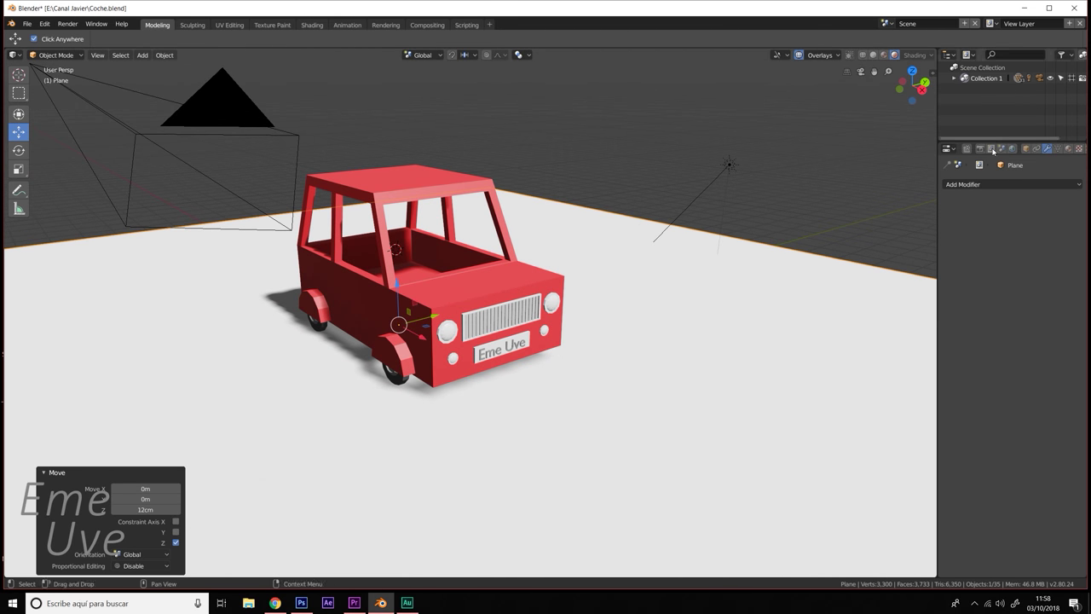
- Save Coche.blend and show the Render properties
click(26, 24)
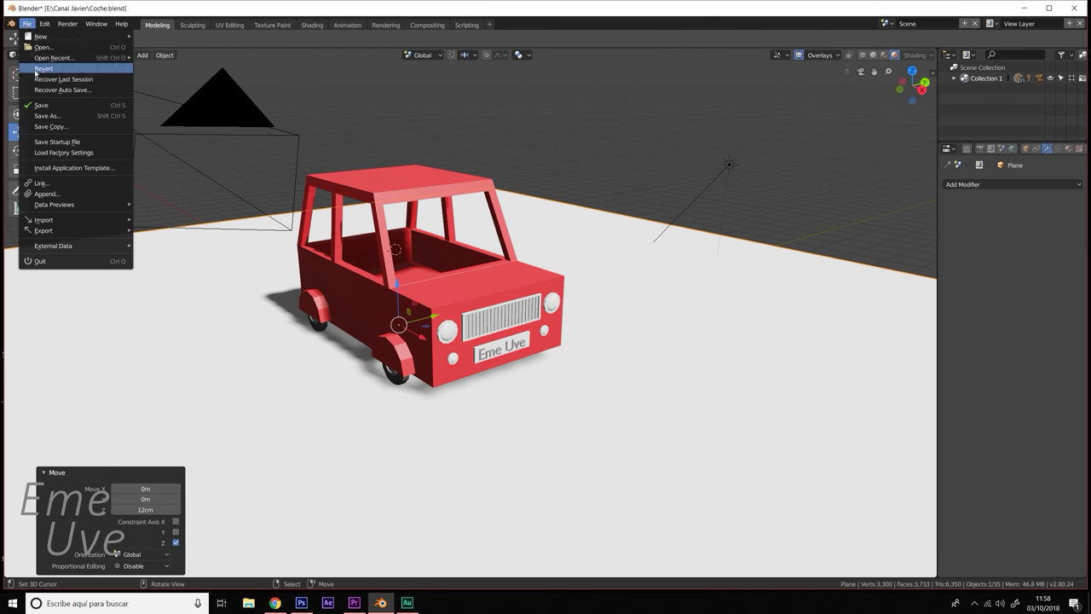
click(39, 109)
middle_drag(749, 221, 794, 206)
scroll(794, 207, up, 2)
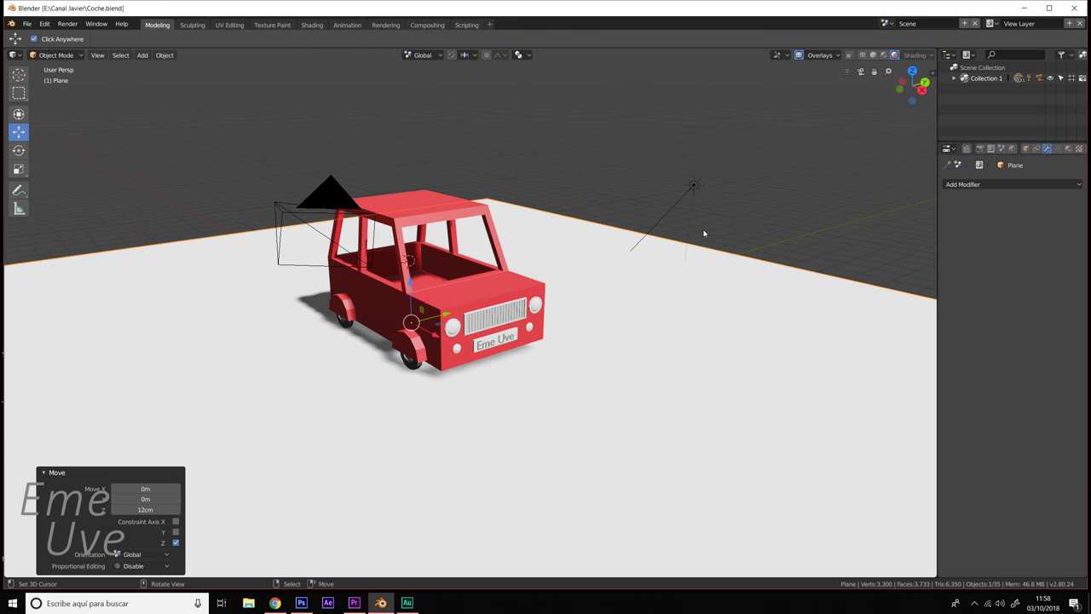
click(985, 186)
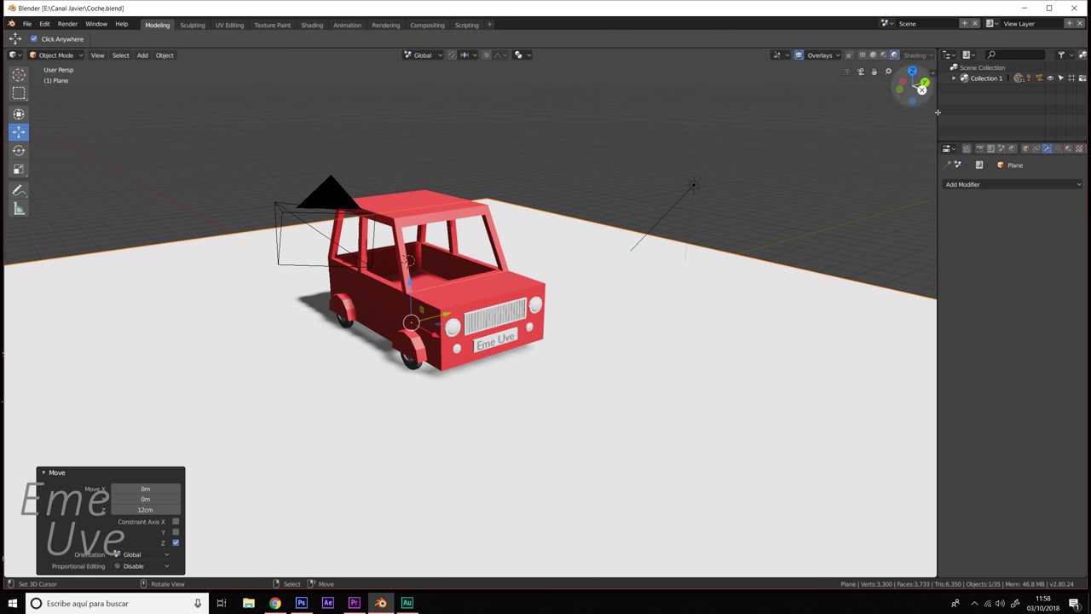
click(979, 148)
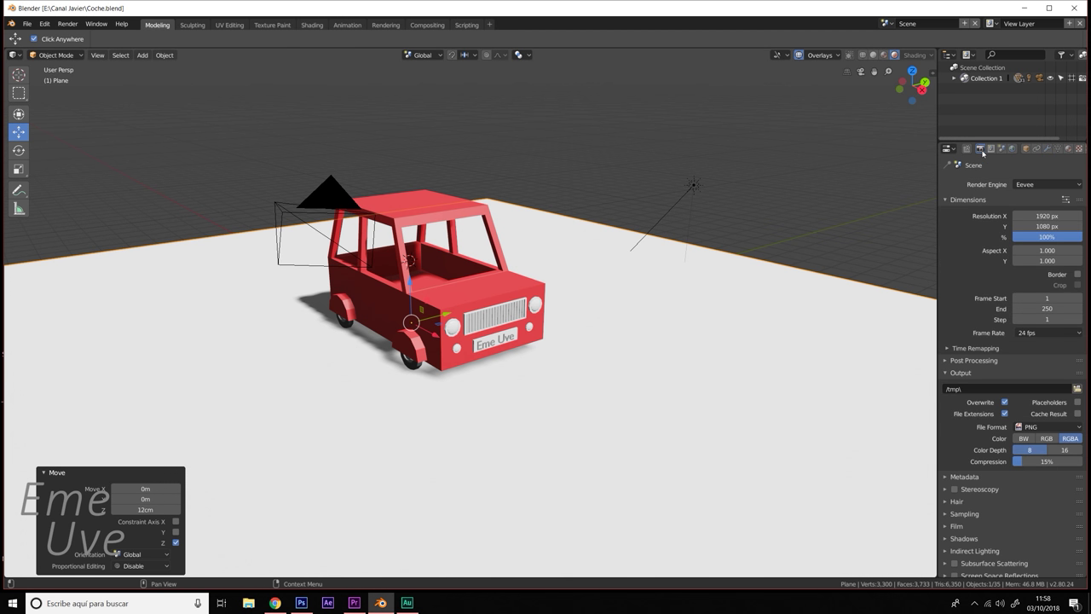
- Switch the render engine to Cycles to preview the car
click(1048, 184)
click(1036, 152)
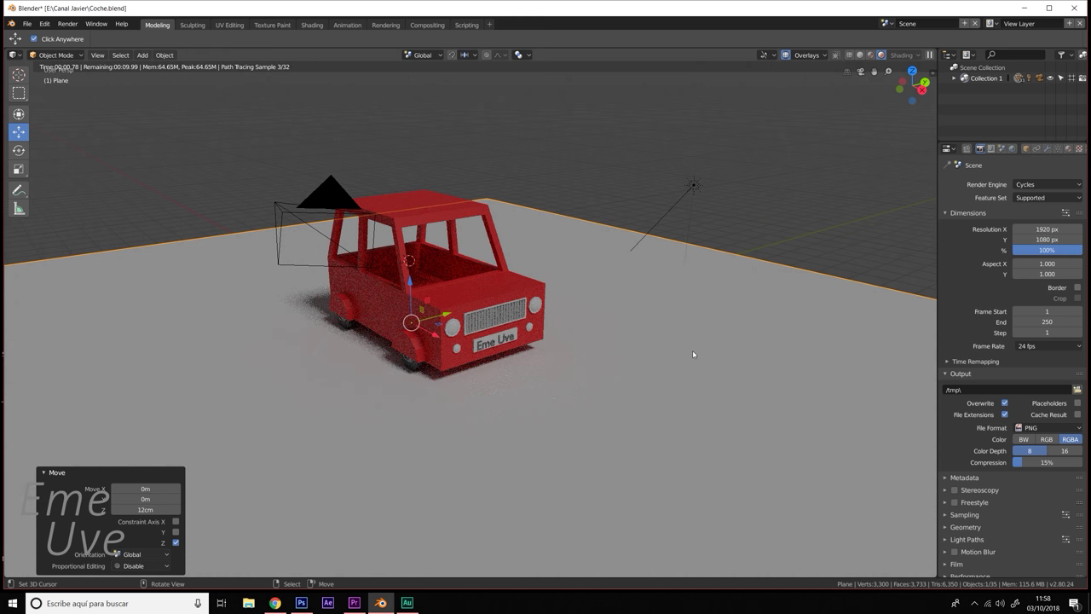
scroll(493, 350, up, 1)
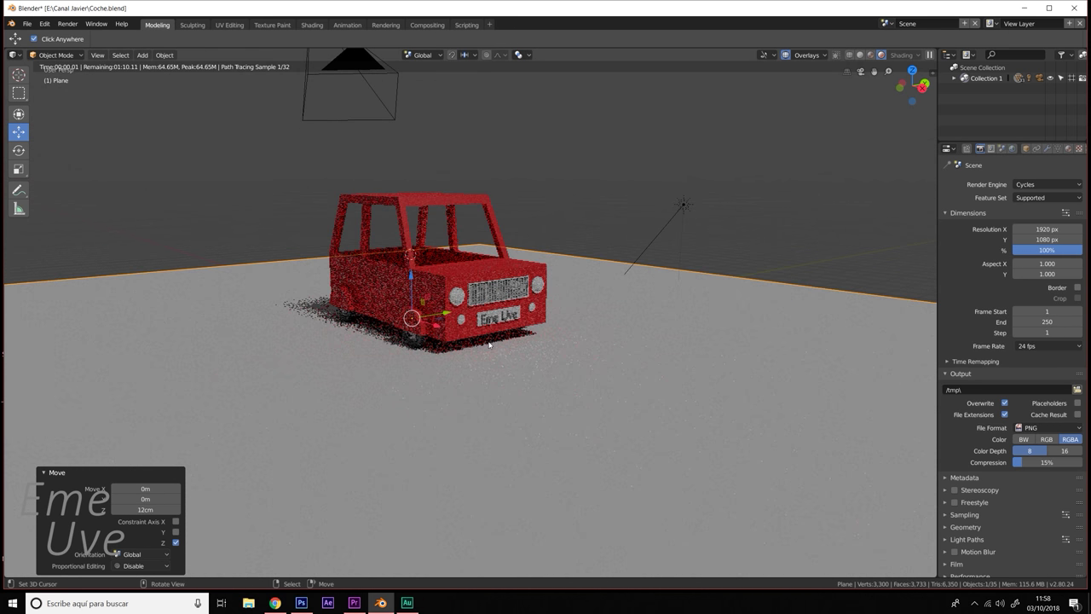
scroll(493, 349, up, 2)
scroll(493, 349, up, 1)
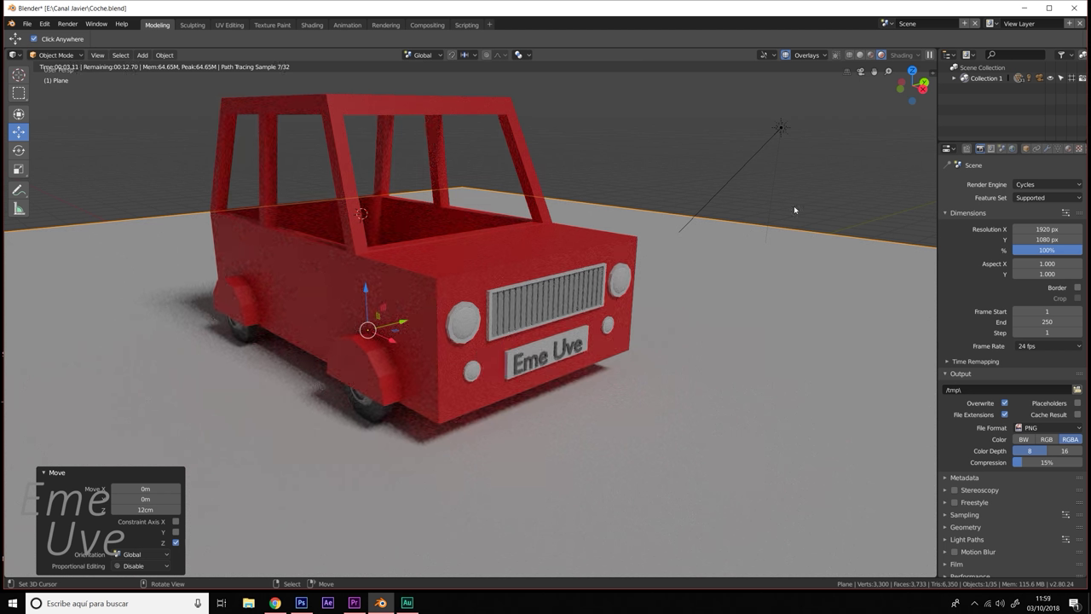
- Set the render engine back to Eevee
click(1038, 185)
click(1038, 185)
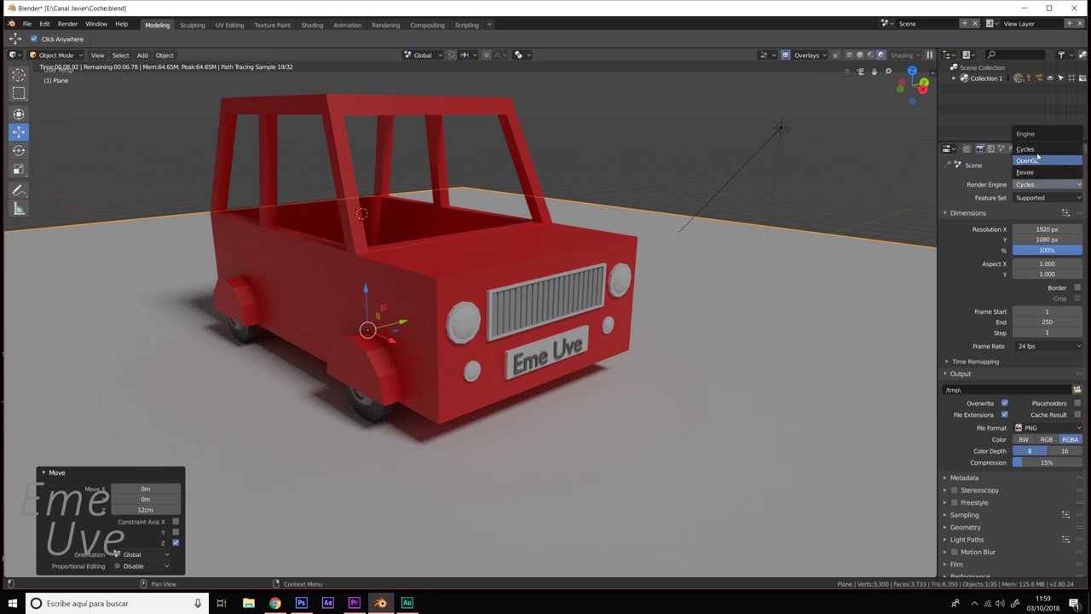
click(1025, 172)
mouse_move(733, 281)
middle_down()
mouse_move(657, 248)
mouse_move(553, 320)
mouse_move(563, 332)
mouse_move(517, 319)
middle_up()
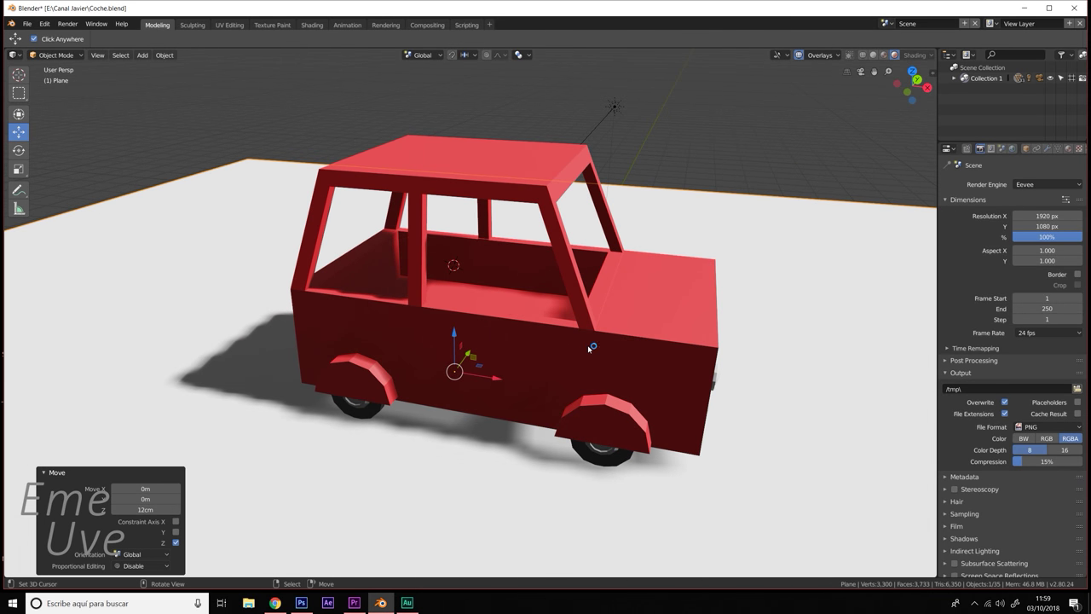
middle_drag(629, 356, 617, 360)
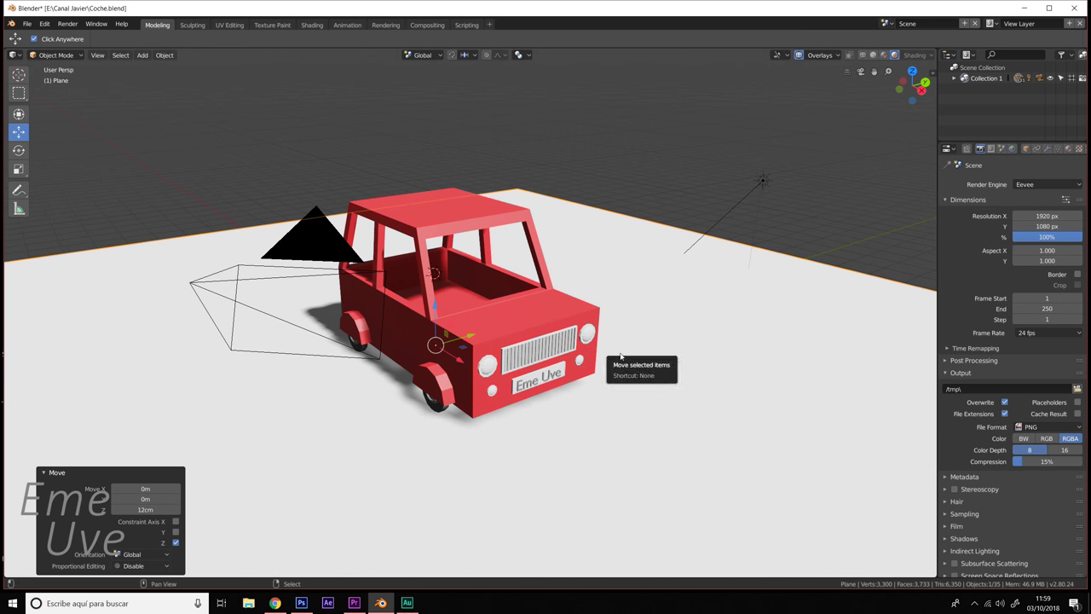
key(shift+a)
- Add a cube, move it out of the car along X, and scale it into a thin upright block
click(674, 361)
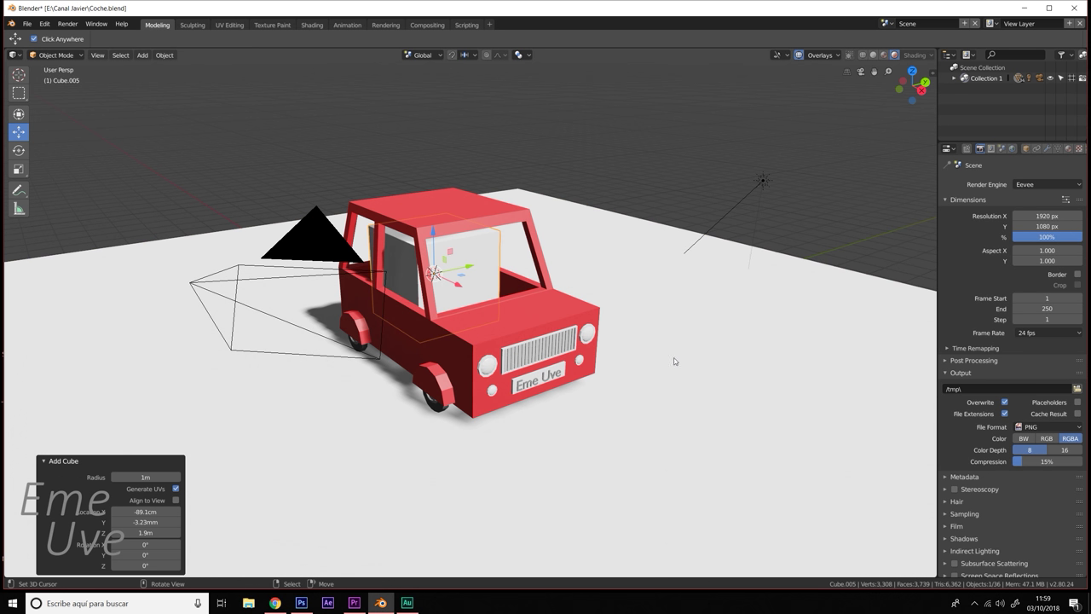
drag(469, 287, 686, 391)
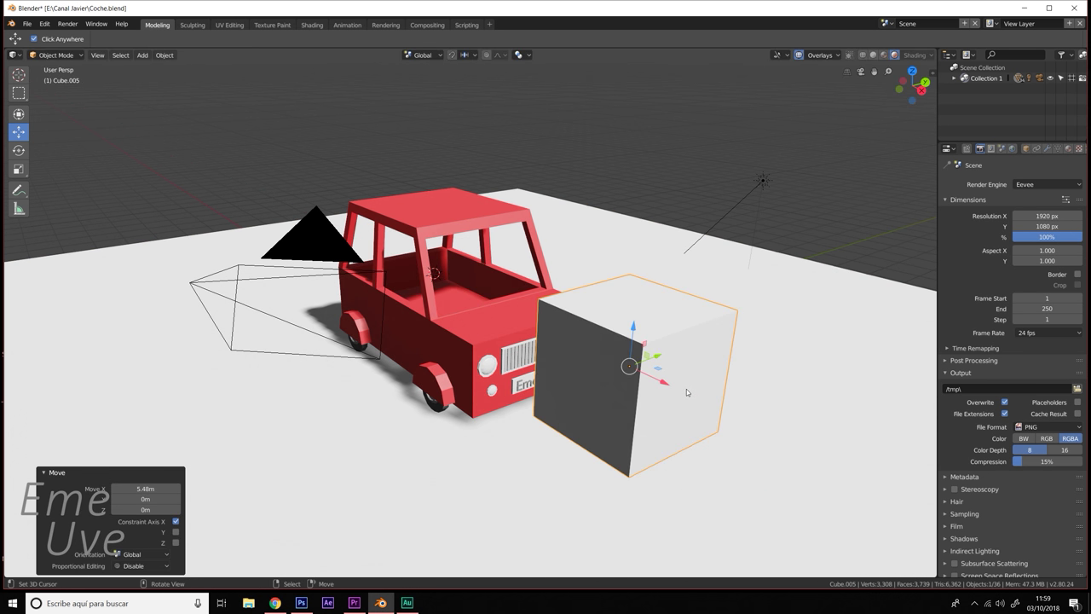
key(ctrl+grave)
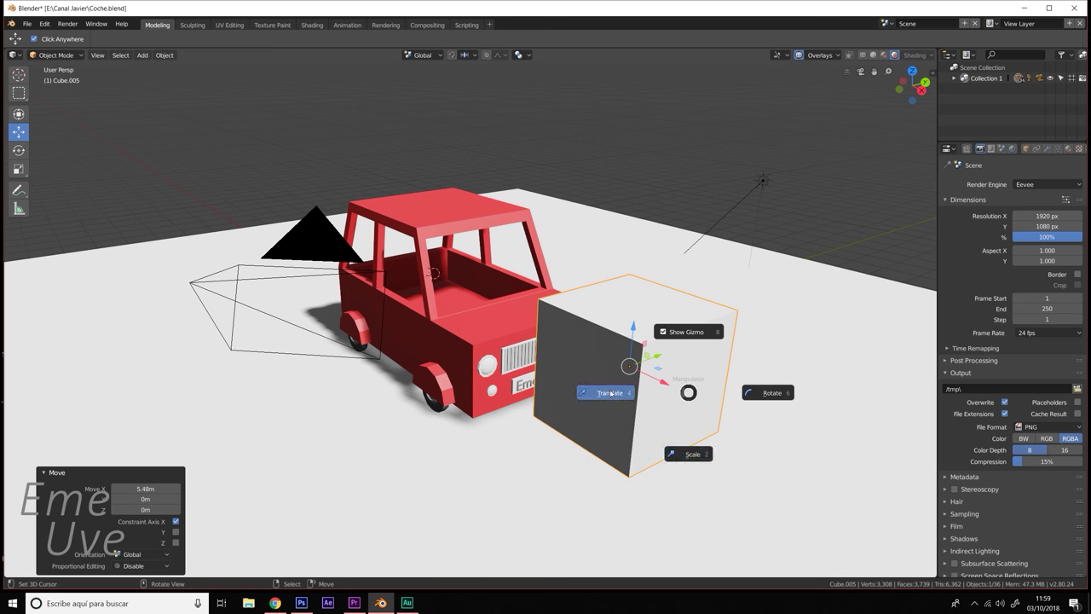
click(691, 453)
drag(630, 366, 647, 366)
mouse_move(656, 367)
middle_down()
mouse_move(673, 374)
mouse_move(101, 104)
middle_up()
- Switch the block from Object Mode into Edit Mode
scroll(511, 298, up, 3)
click(58, 56)
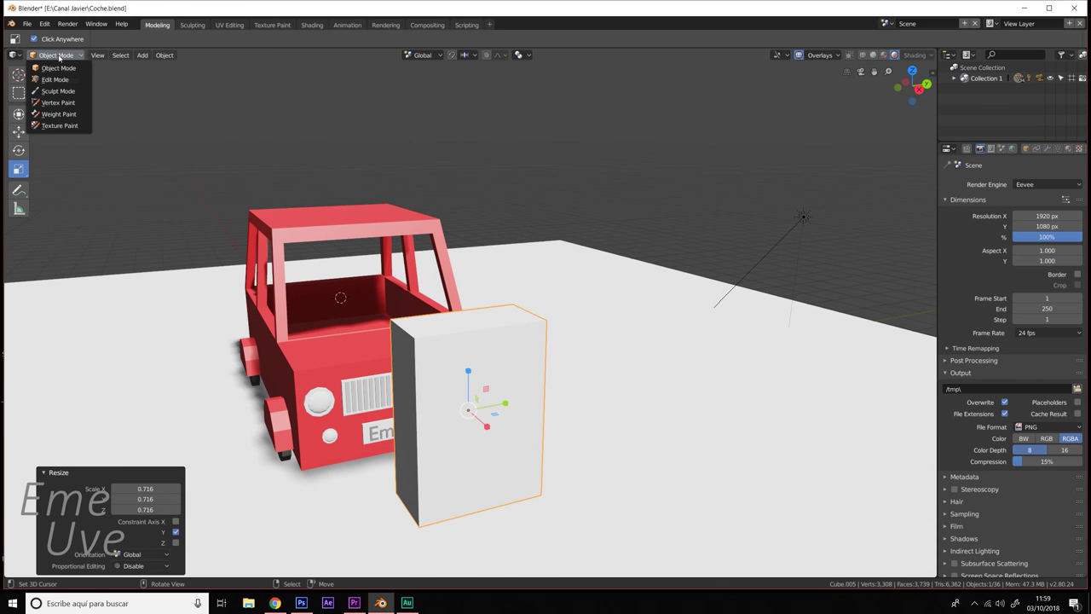
click(56, 80)
- Subdivide the box's mesh twice
click(482, 326)
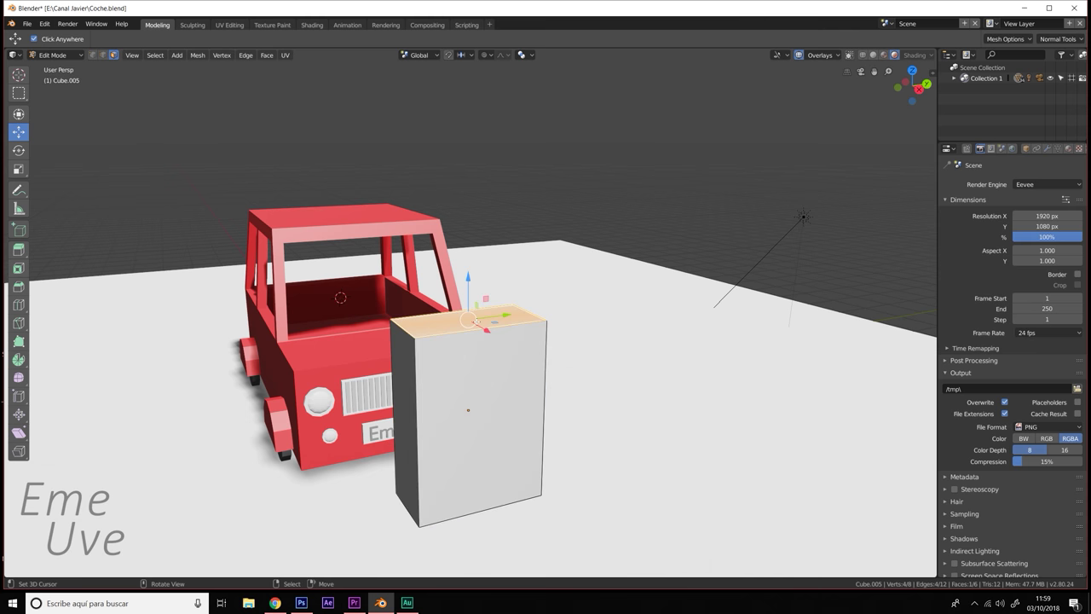
middle_drag(484, 323, 494, 354)
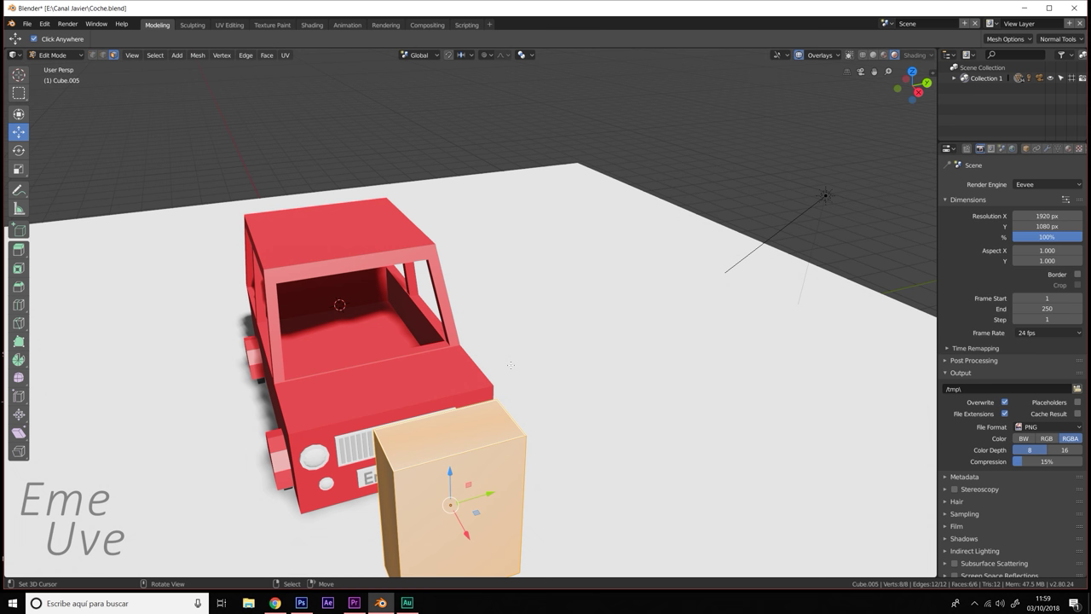
right_click(510, 364)
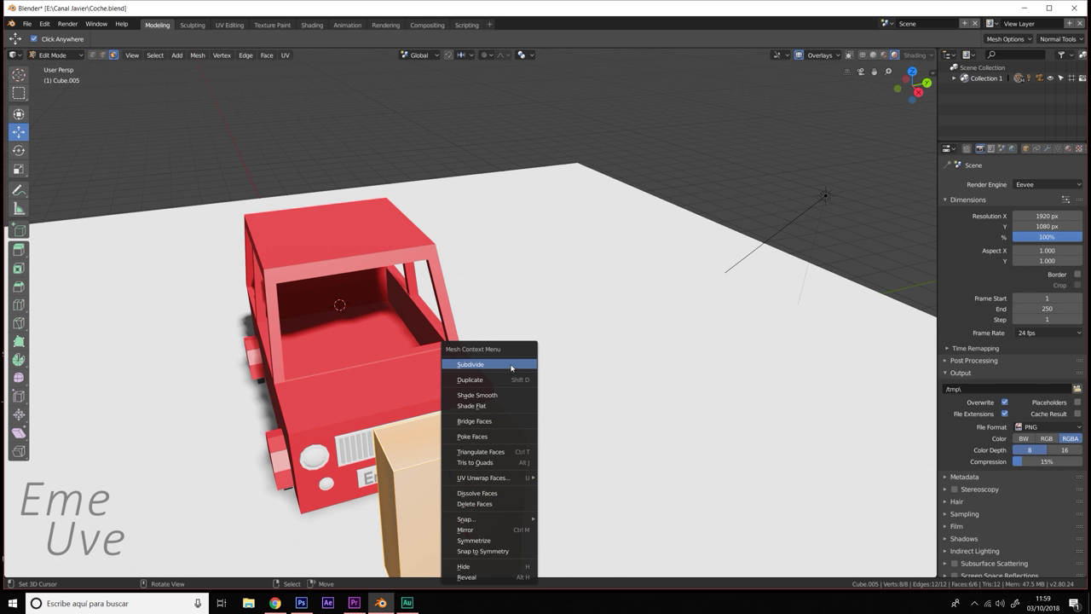
click(512, 367)
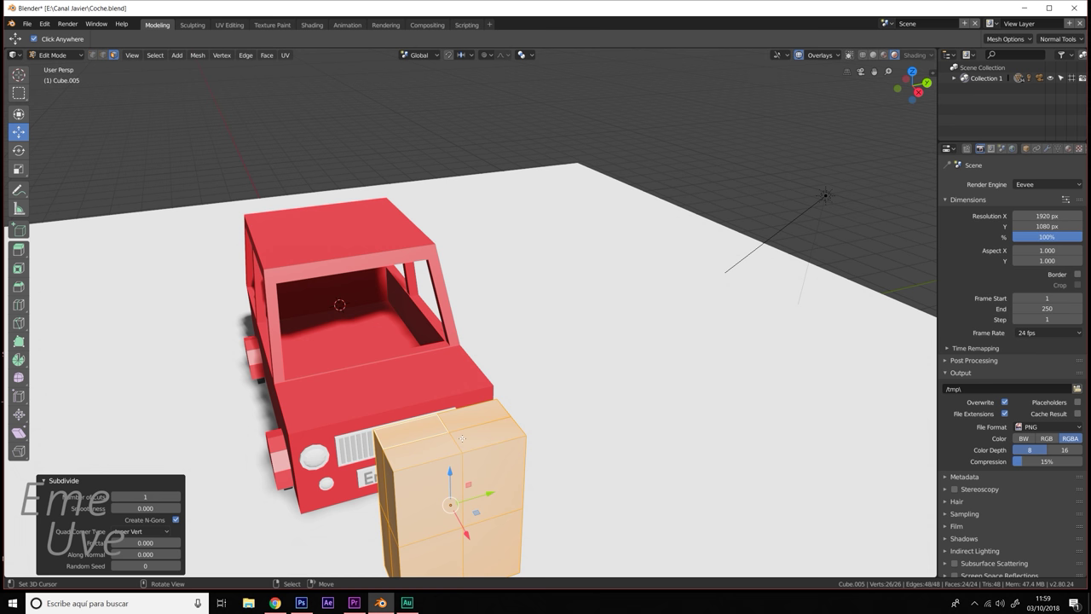
right_click(461, 438)
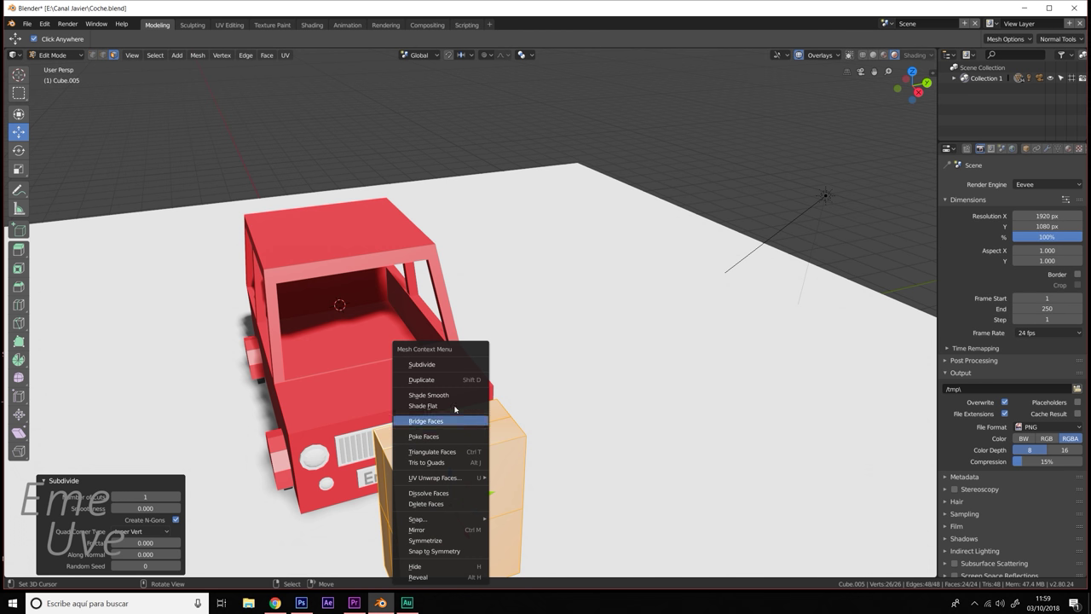
click(458, 371)
scroll(489, 453, up, 3)
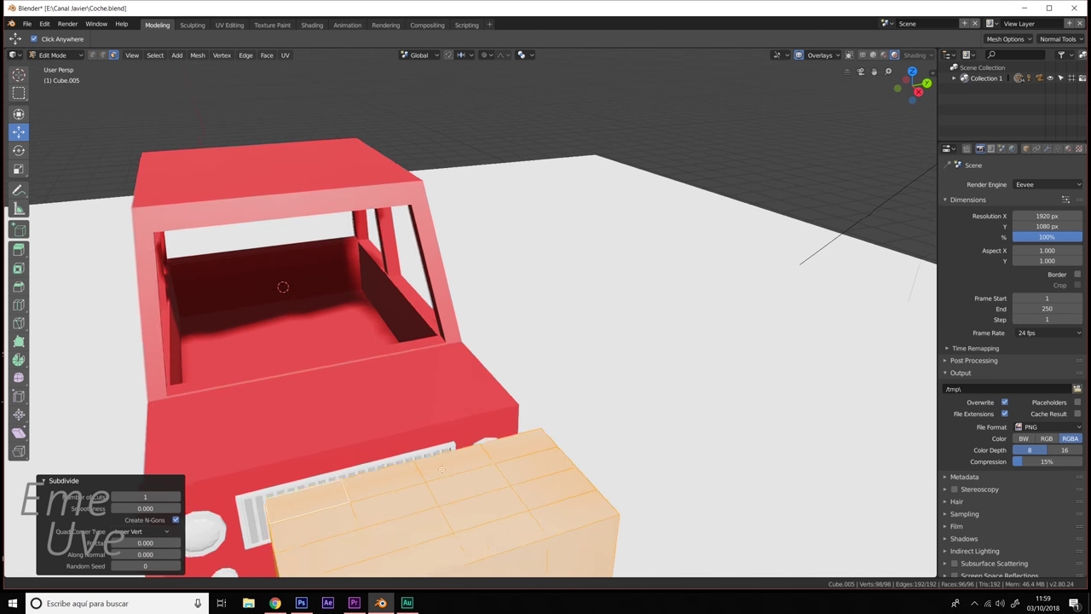
scroll(418, 335, up, 2)
- Select the five top faces, raise them 39.1 cm and shrink them to 0.865
click(417, 290)
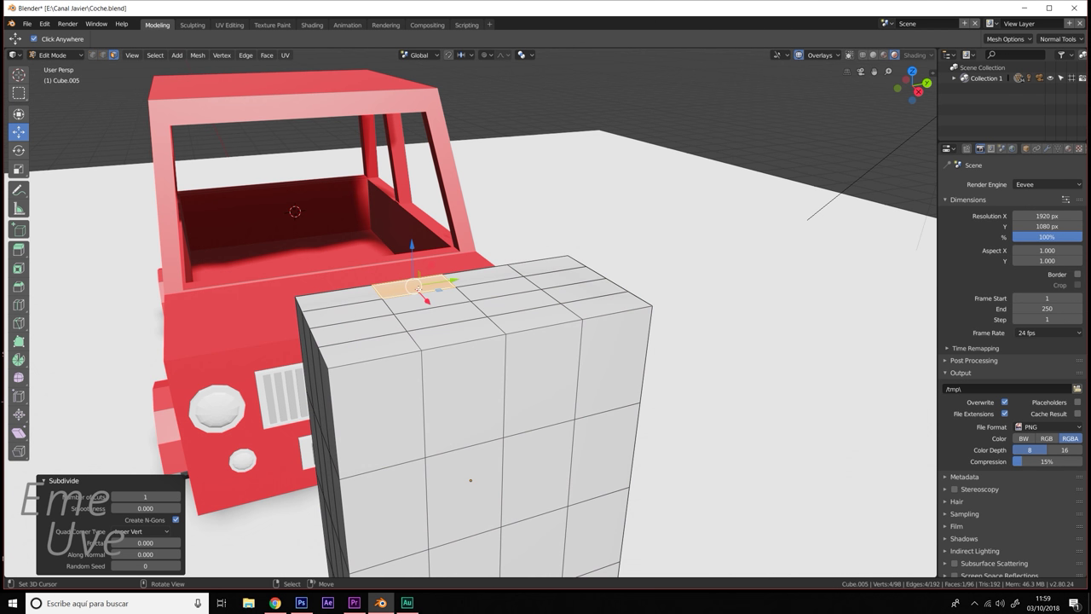
shift+click(492, 282)
shift+click(451, 294)
shift+click(456, 328)
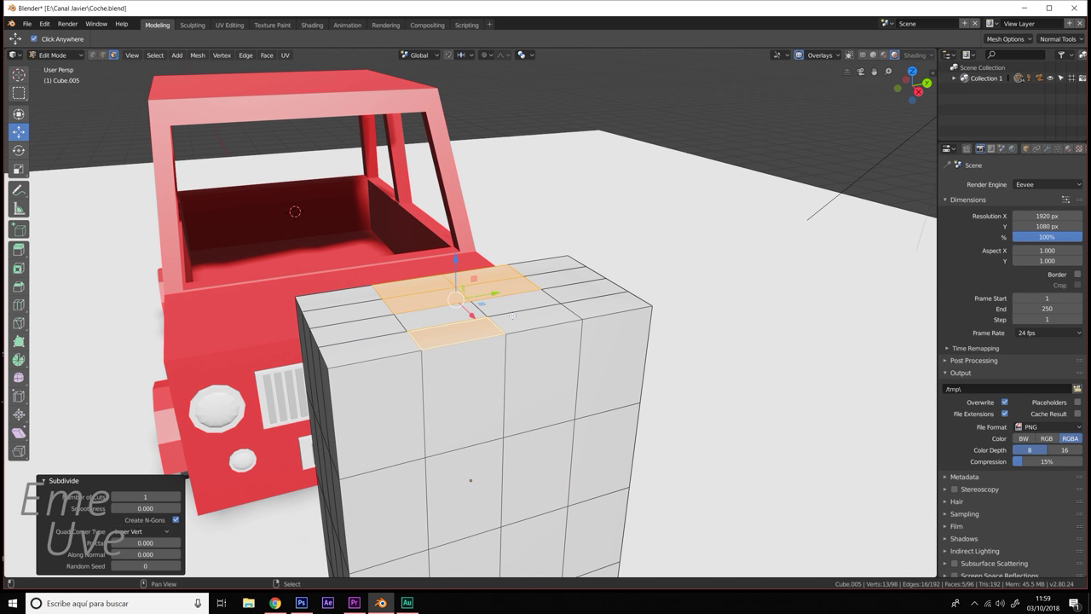
shift+click(528, 308)
drag(471, 258, 506, 248)
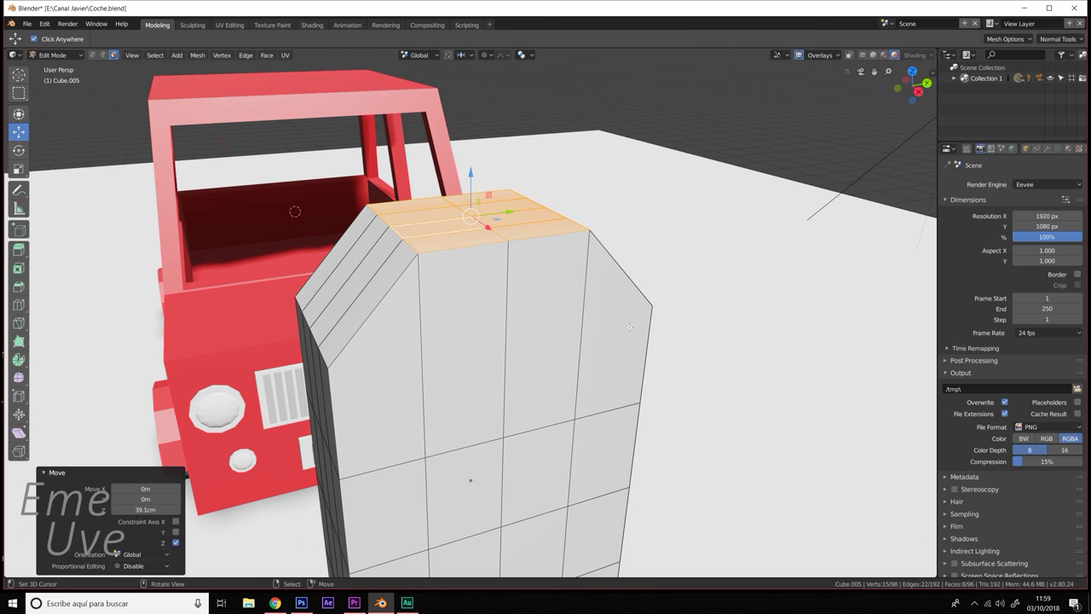
key(s)
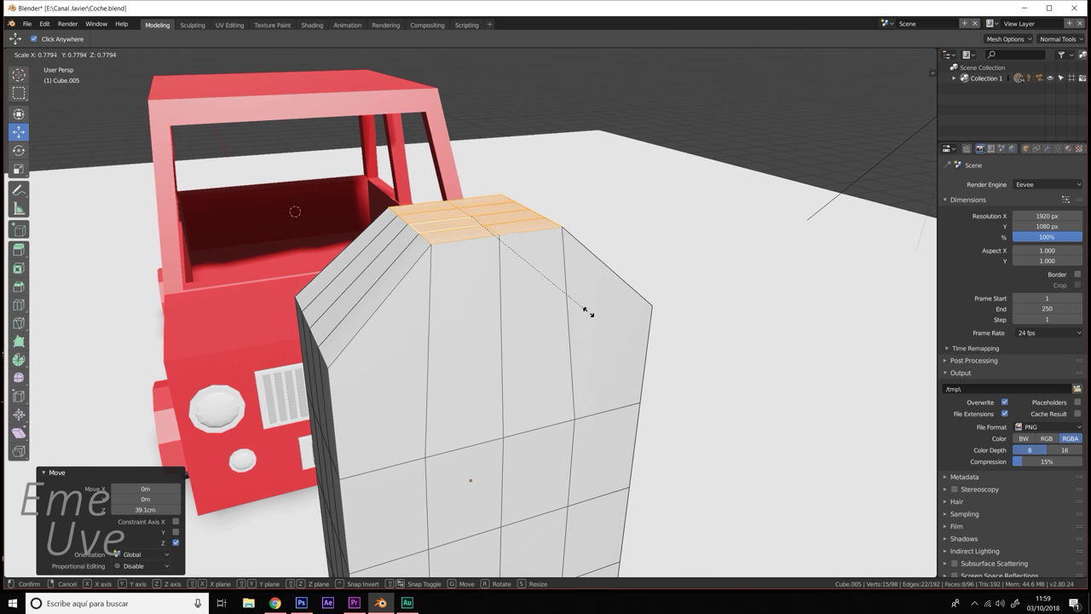
click(602, 317)
mouse_move(602, 316)
middle_down()
mouse_move(518, 286)
mouse_move(487, 297)
mouse_move(534, 274)
middle_up()
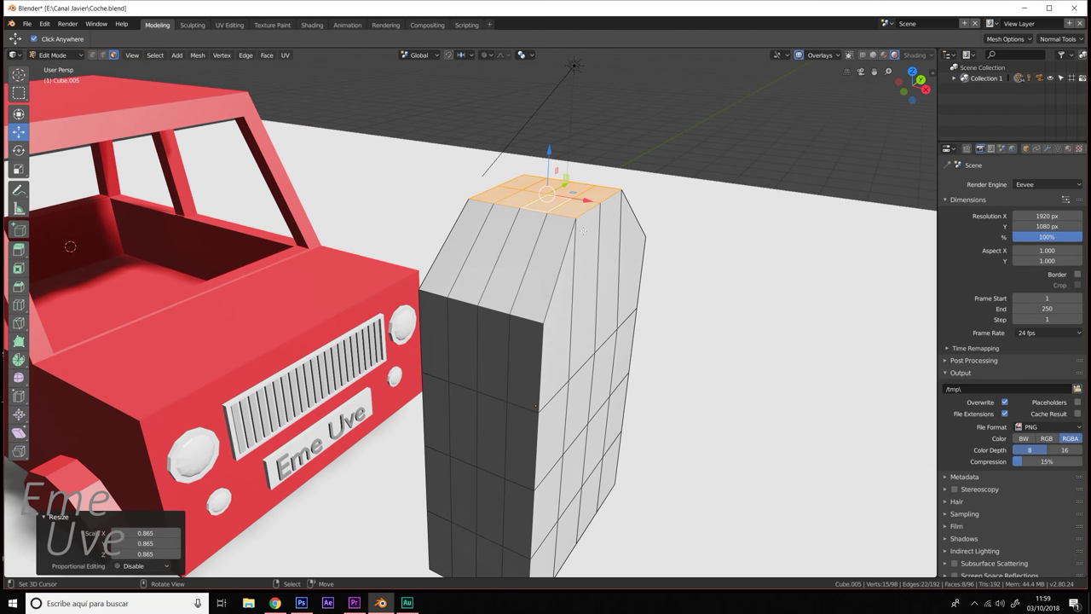
mouse_move(583, 230)
middle_down()
mouse_move(558, 401)
mouse_move(551, 366)
middle_up()
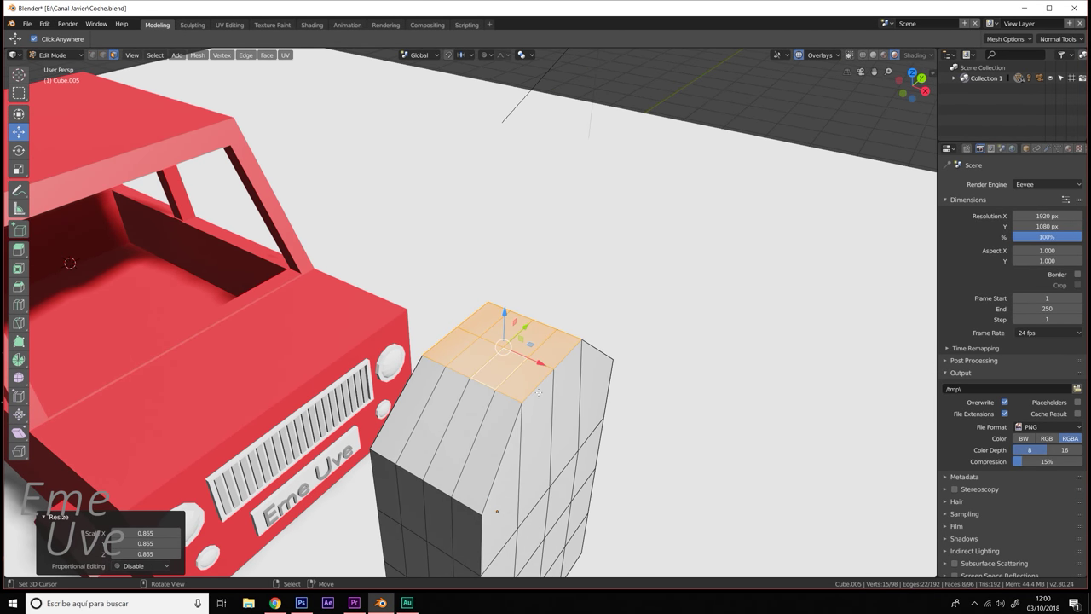
- Narrow the top faces further to 0.661 scale
key(shift+space)
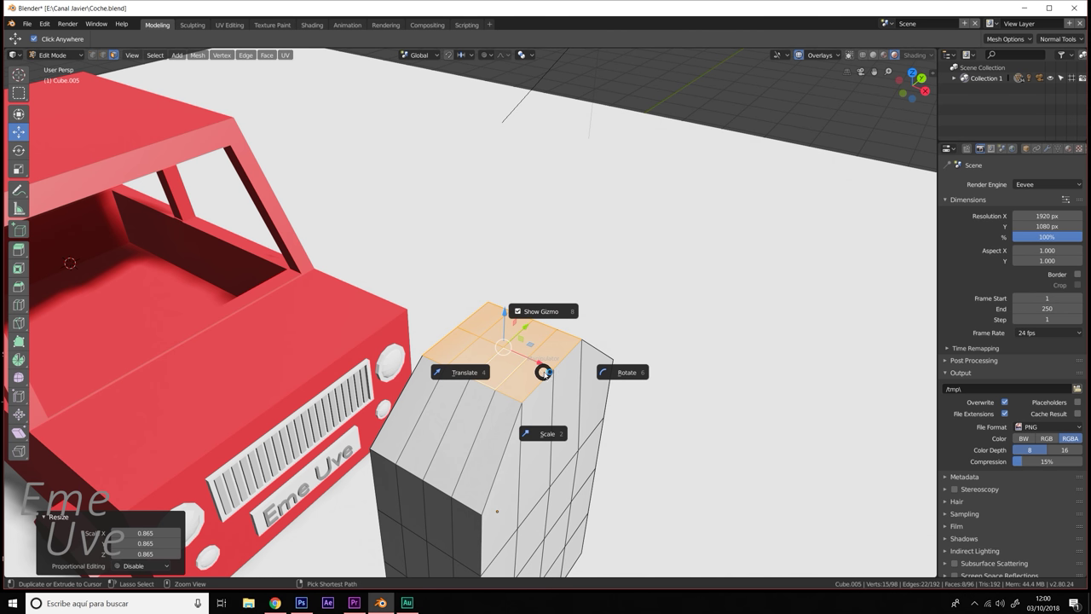
click(540, 430)
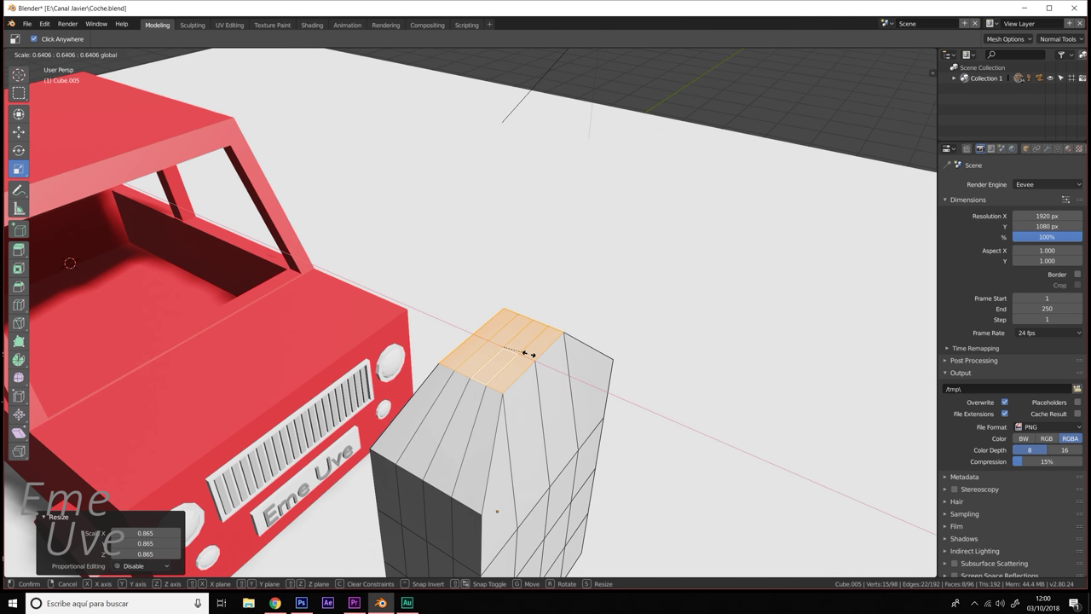
click(524, 353)
mouse_move(504, 316)
middle_down()
mouse_move(588, 362)
mouse_move(595, 85)
middle_up()
middle_drag(617, 370, 725, 282)
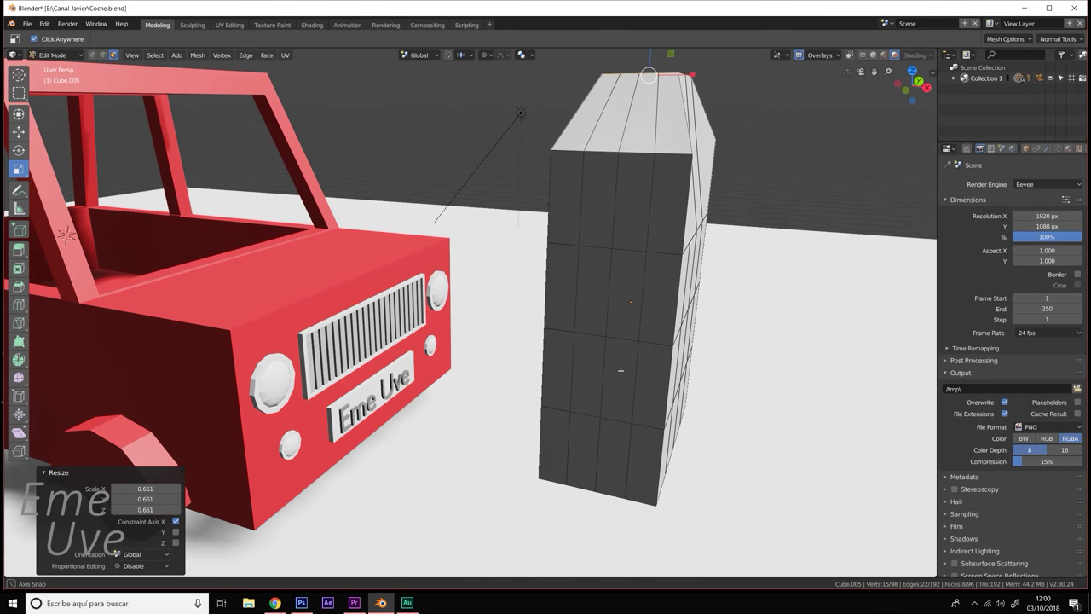
- Reselect the top faces and lift them 38.8 cm along Z
click(635, 115)
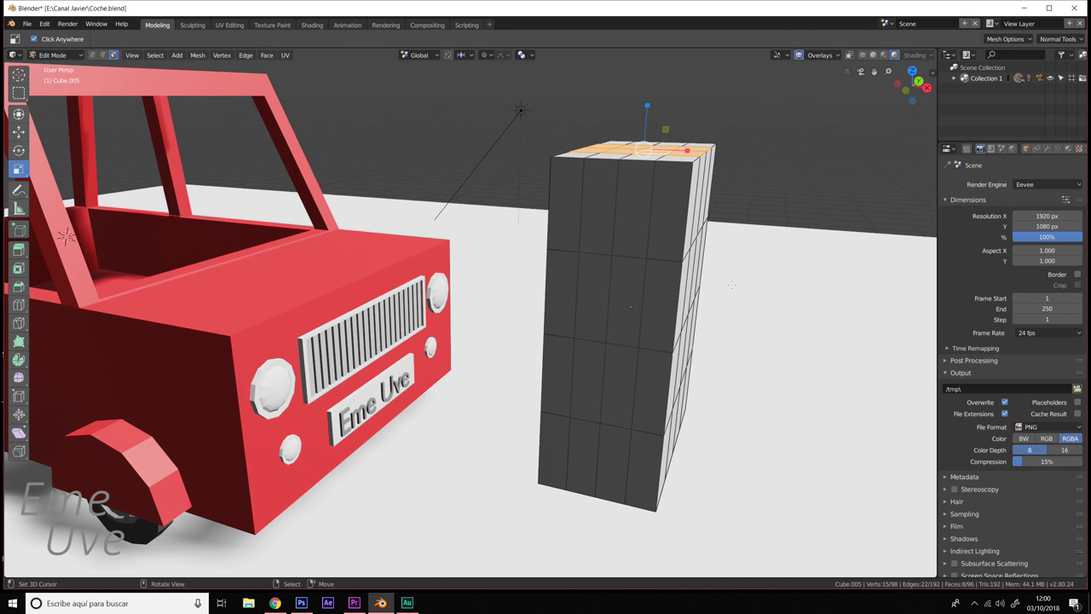
middle_drag(635, 115, 397, 392)
key(ctrl+grave)
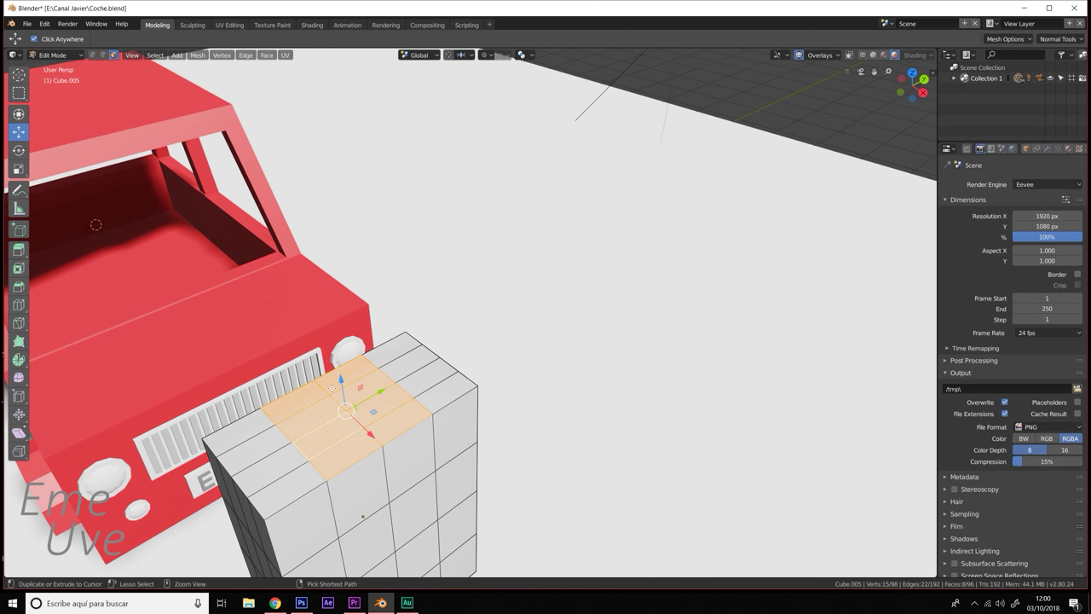
key(ctrl+grave)
click(298, 388)
drag(341, 384, 333, 333)
middle_drag(353, 366, 486, 424)
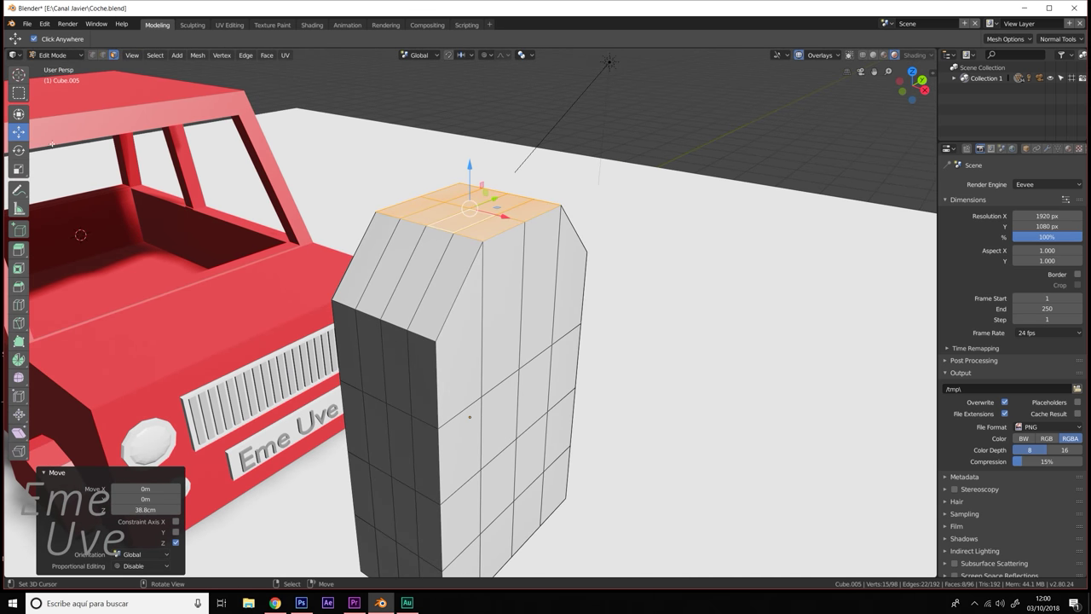
- Switch the block back to Object Mode
click(54, 61)
click(55, 54)
click(64, 81)
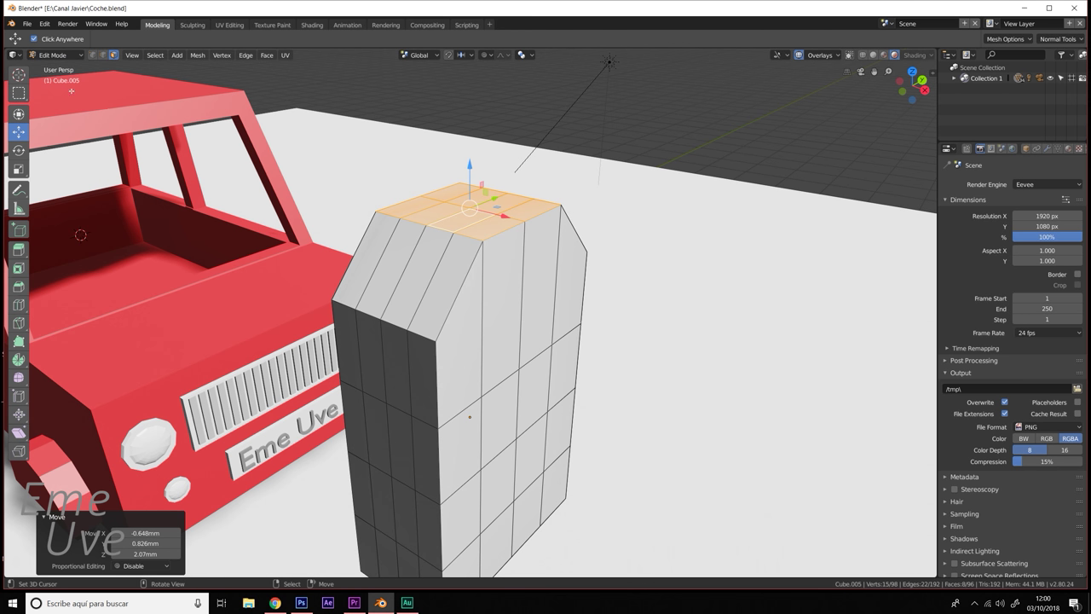
click(56, 55)
click(58, 69)
- Shrink the whole peaked block evenly to 0.427 scale
scroll(540, 372, down, 3)
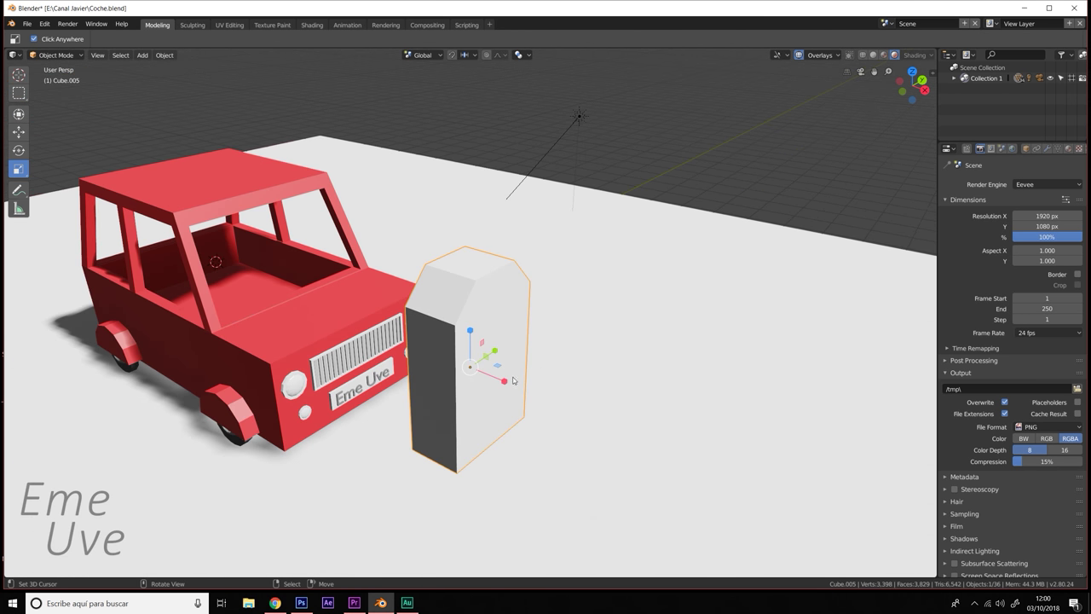
drag(510, 381, 509, 379)
key(s)
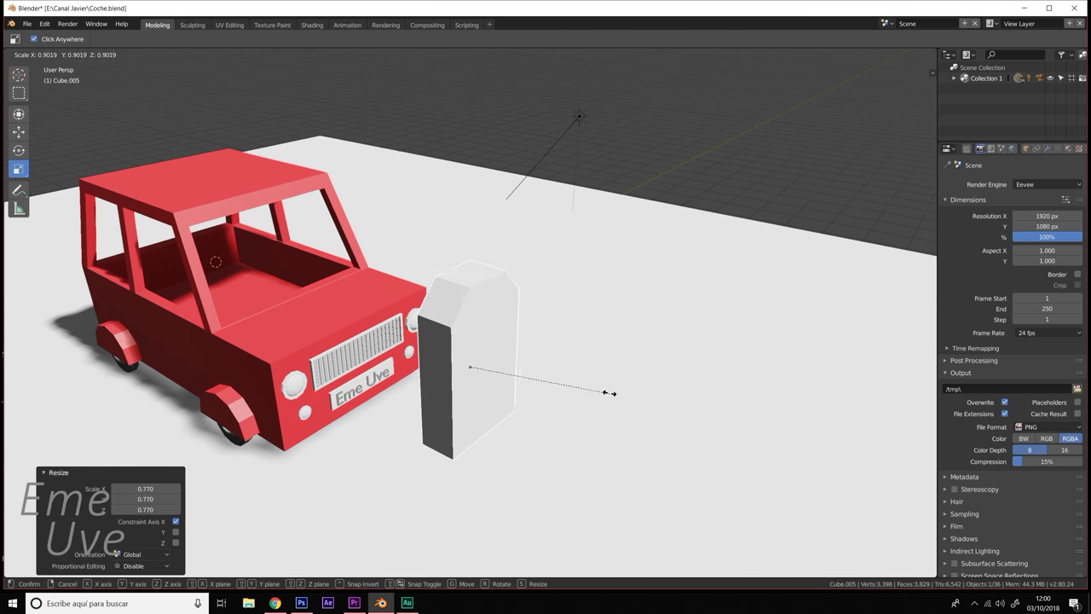
click(538, 364)
scroll(529, 392, up, 1)
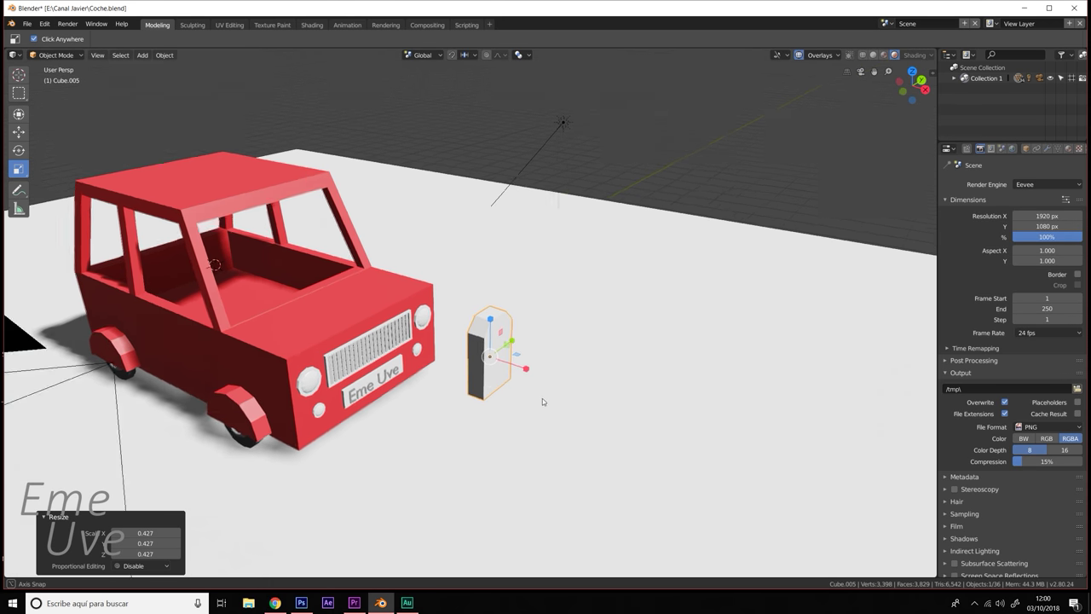
scroll(542, 398, up, 2)
scroll(579, 388, up, 2)
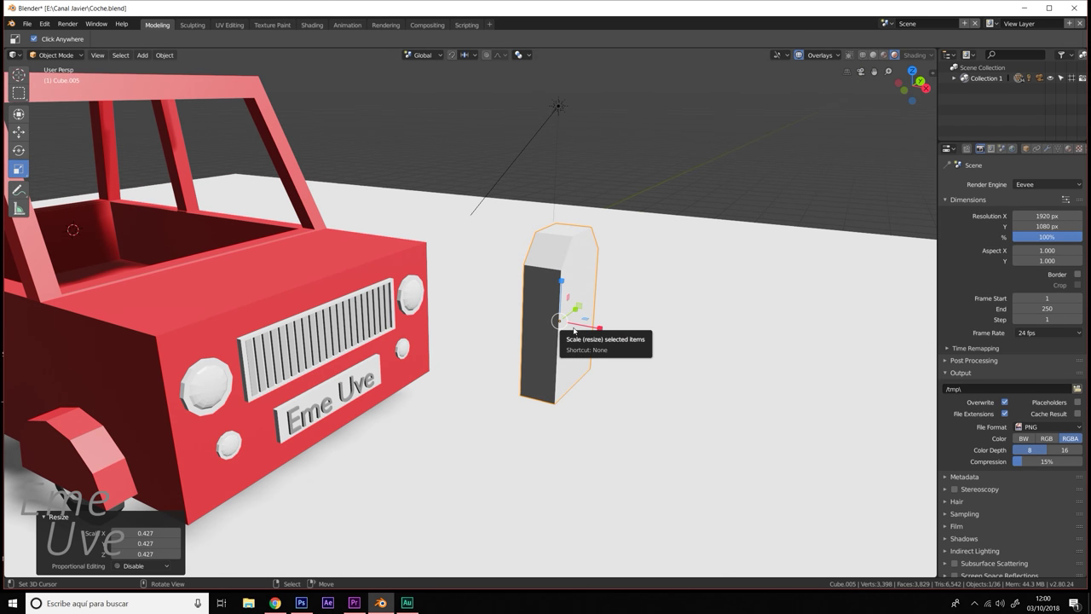
- Duplicate the block, rotate the copy 90° about Y and move it along Z
key(shift+d)
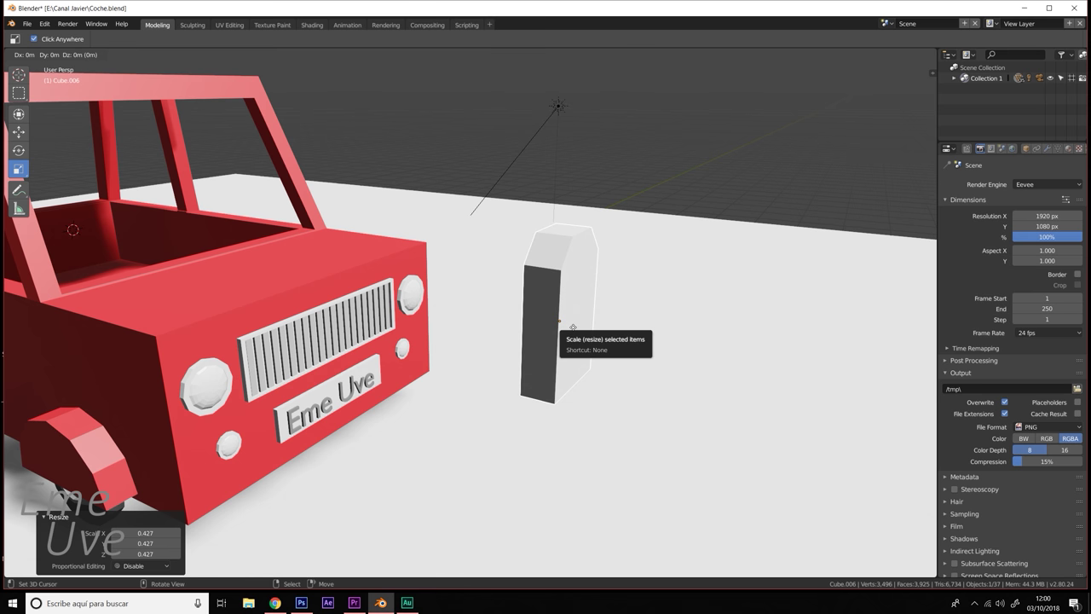
click(573, 328)
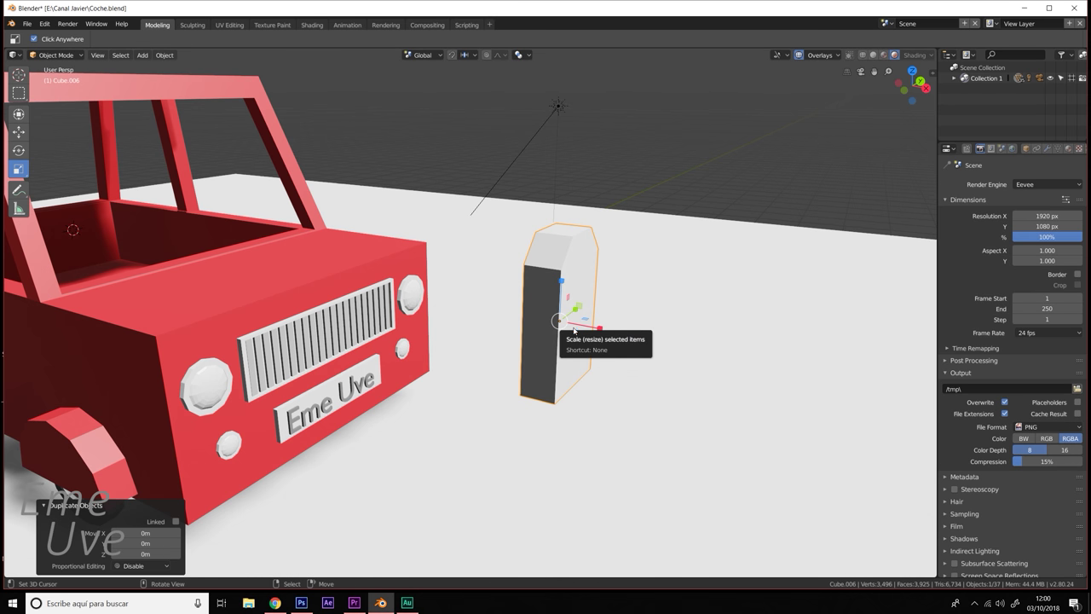
key(r)
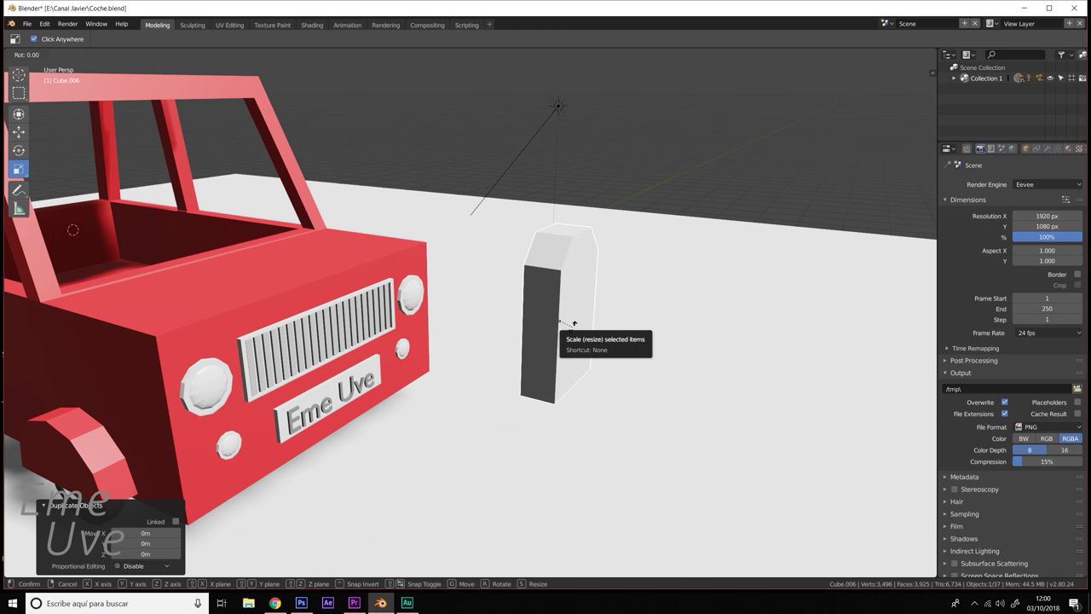
text(y9)
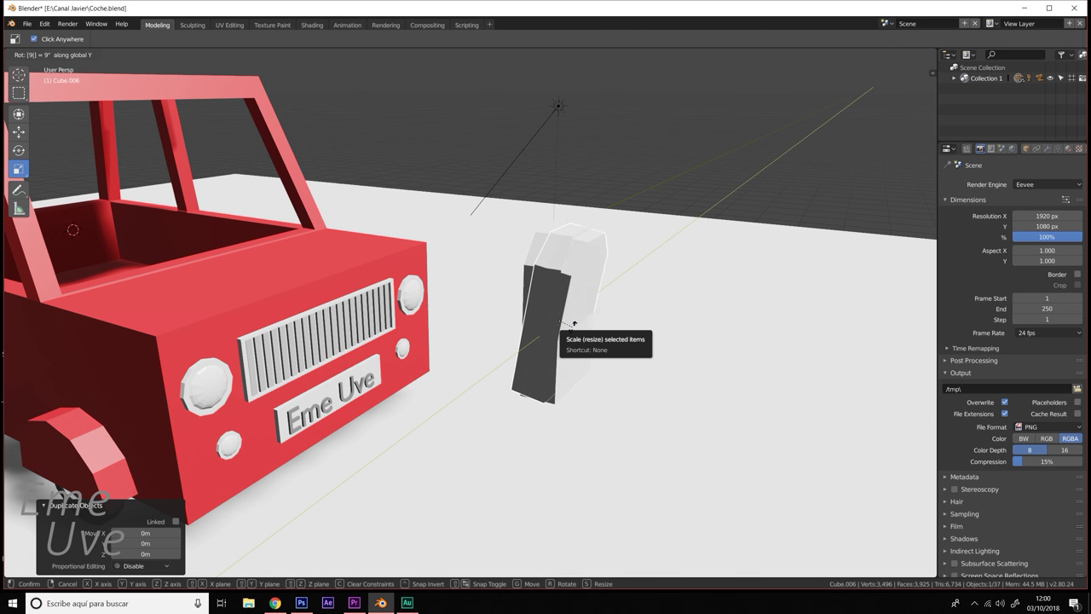
text(0)
key(Return)
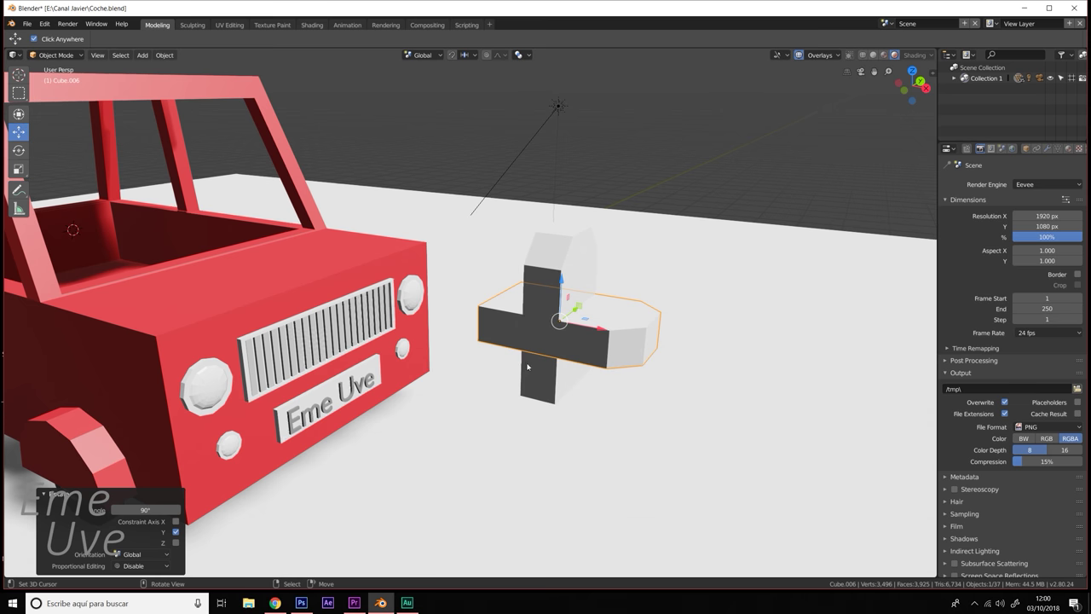
mouse_move(574, 394)
mouse_down()
mouse_move(573, 335)
mouse_move(604, 389)
mouse_move(620, 384)
mouse_move(596, 372)
mouse_up()
- Shrink the rotated bar and join it with the tall piece into one L-shaped object
key(shift+space)
click(483, 480)
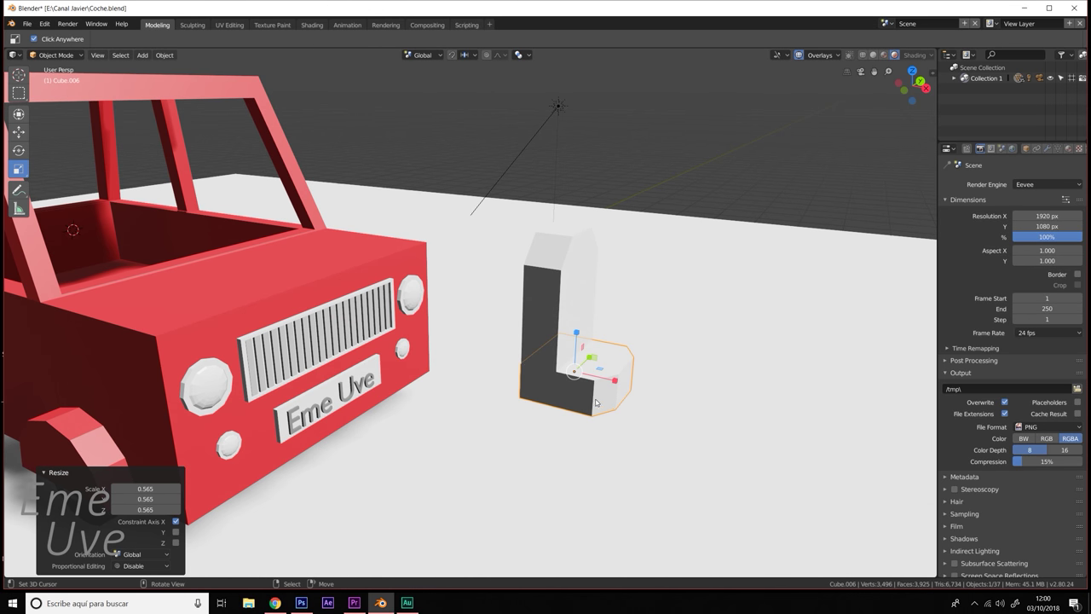
shift+click(543, 305)
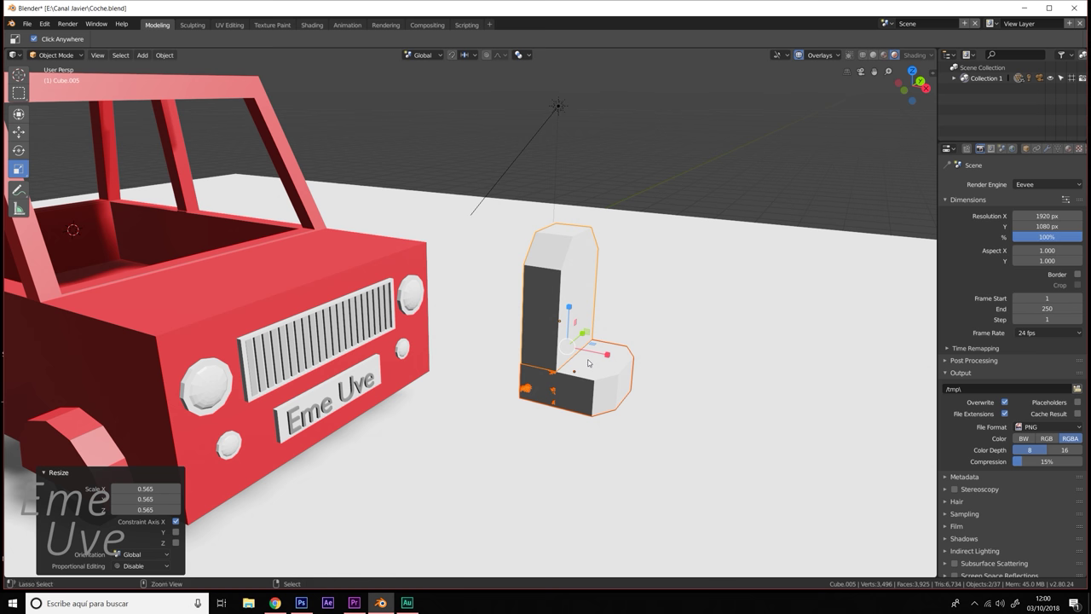
key(ctrl+j)
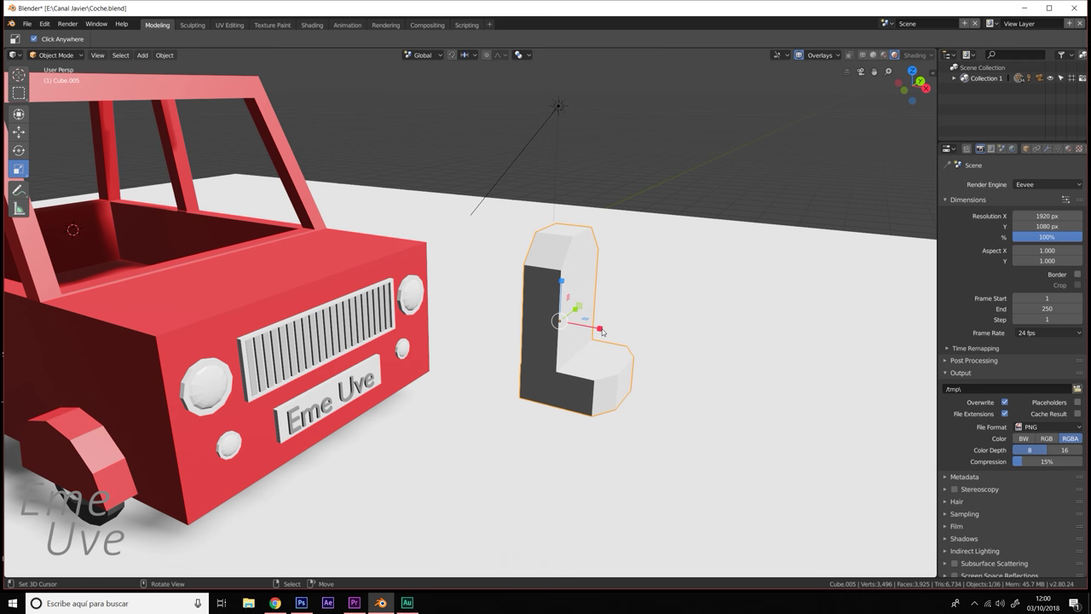
key(shift+space)
- Move the seat into the car along X, Y and Z, checking from the front view
key(g)
key(ctrl+grave)
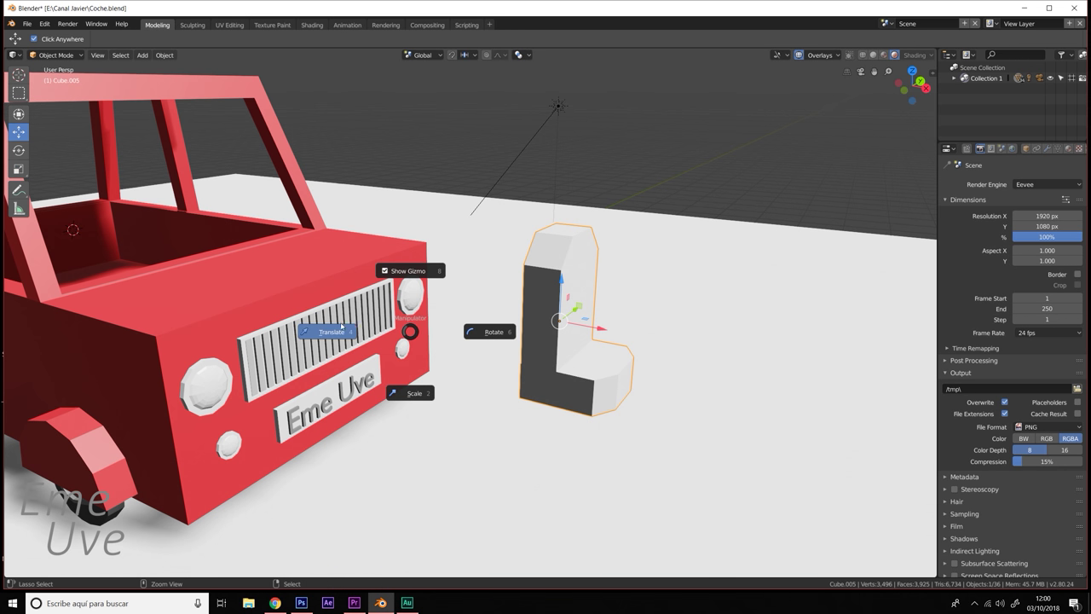
drag(600, 332, 250, 291)
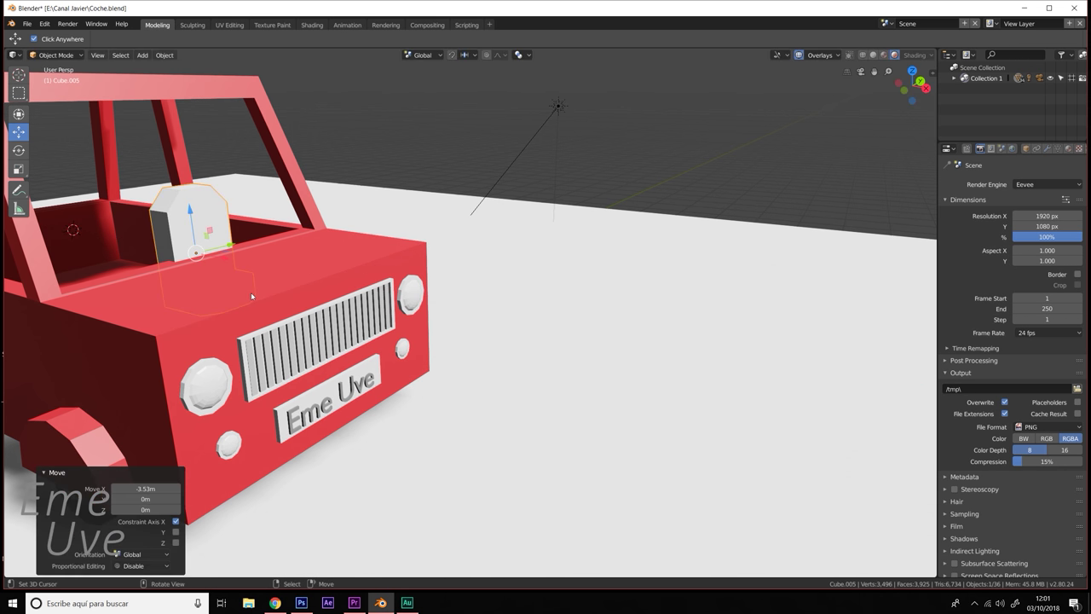
middle_drag(251, 292, 296, 313)
drag(438, 397, 324, 400)
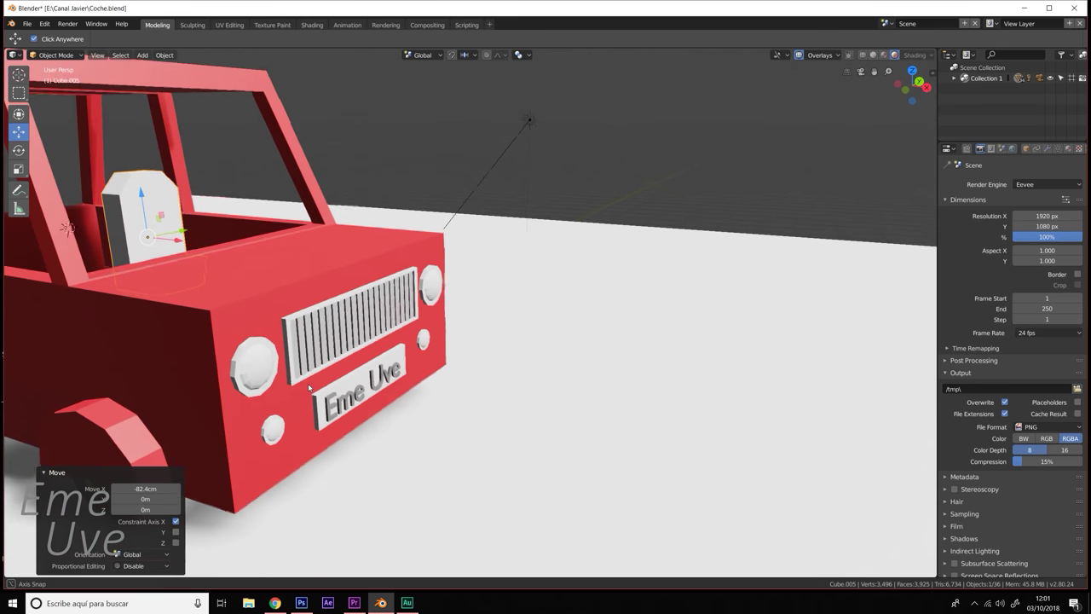
middle_drag(324, 400, 209, 343)
scroll(209, 342, down, 3)
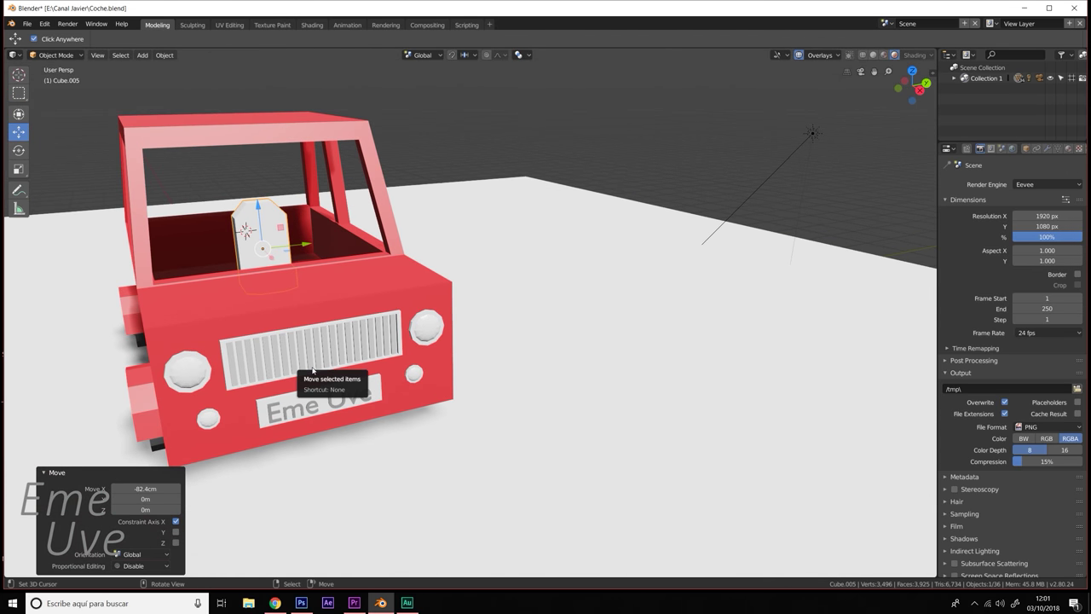
key(KP_3)
drag(339, 243, 394, 243)
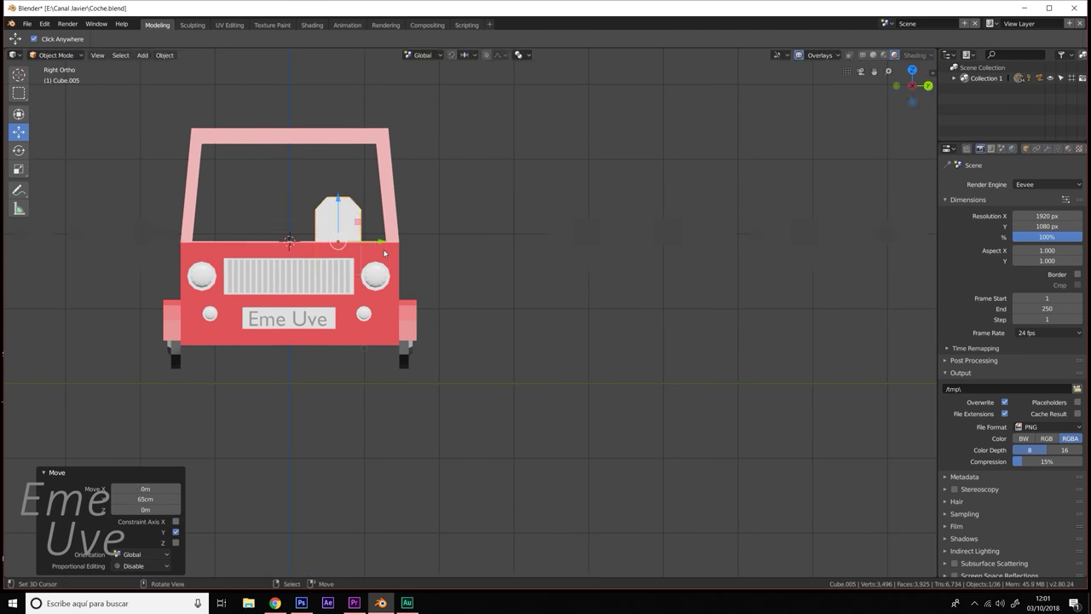
middle_drag(393, 243, 451, 287)
scroll(477, 297, up, 3)
drag(330, 268, 344, 296)
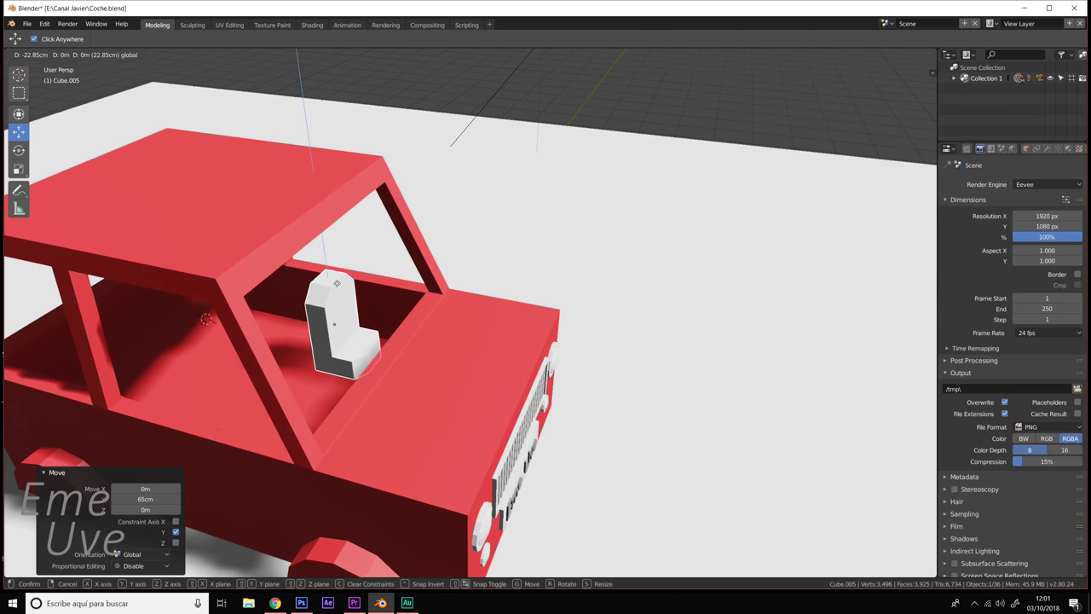
- Enlarge the seat to 1.371, reposition it and lower it 3.08 cm onto the floor
key(s)
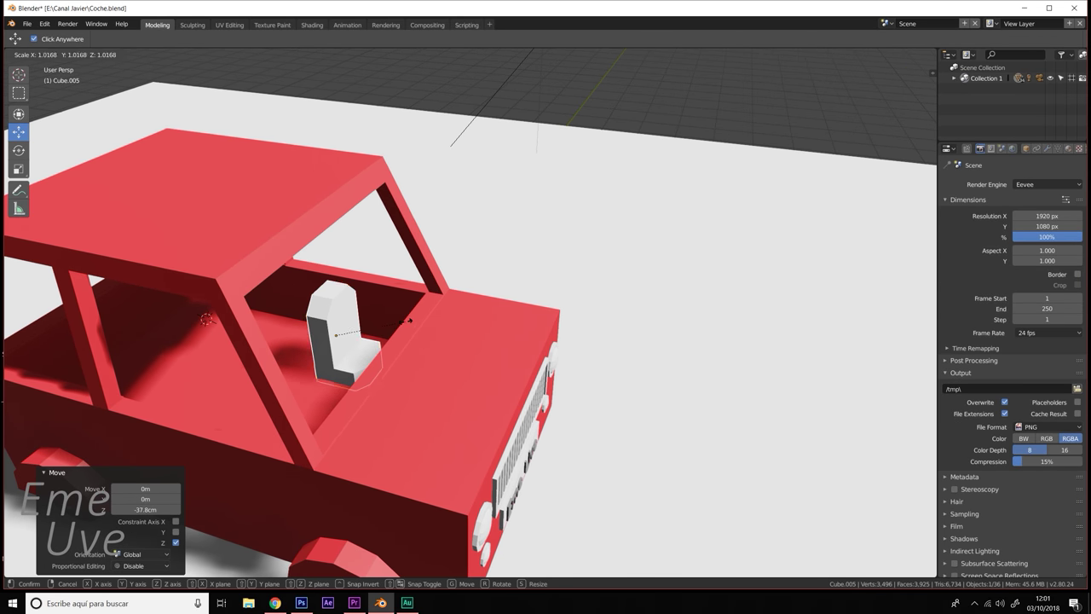
click(384, 311)
key(g)
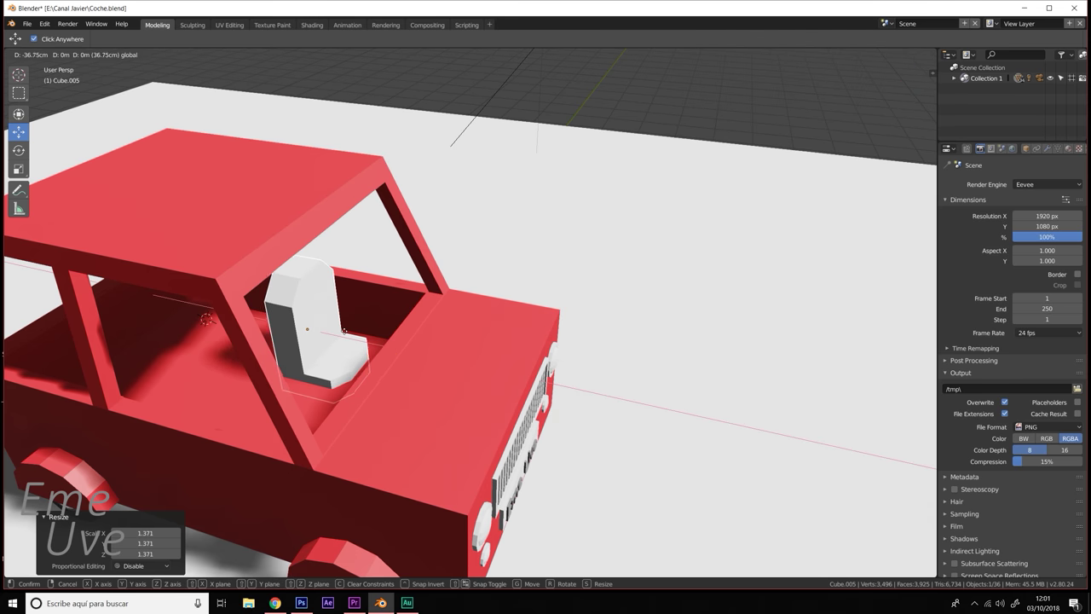
click(339, 323)
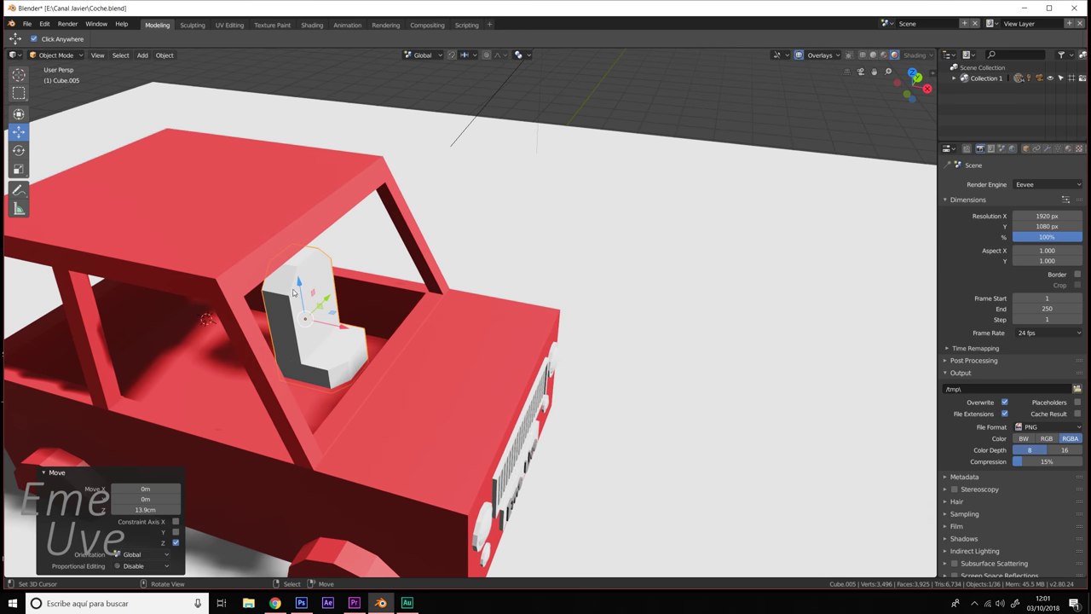
key(g)
key(z)
click(392, 340)
middle_drag(393, 340, 338, 320)
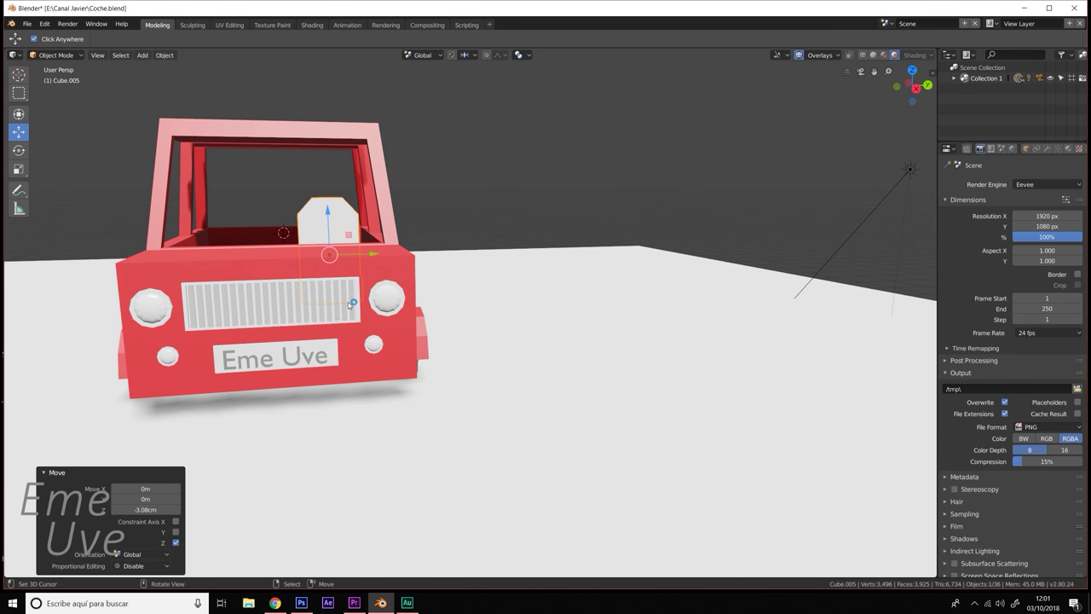
key(KP_3)
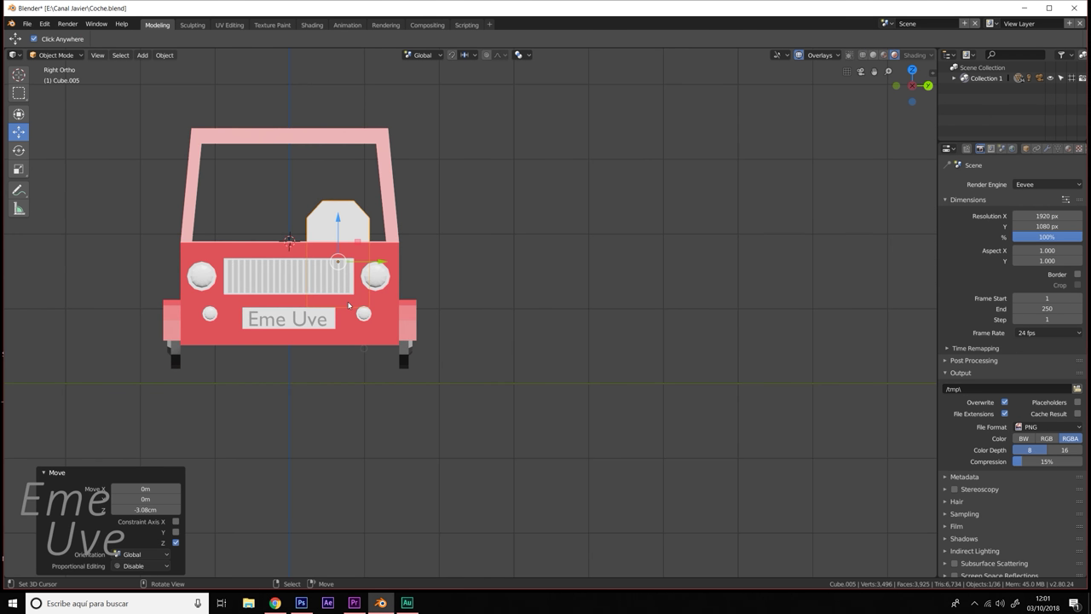
- Duplicate the seat, delete the copy, and reselect the original seat
key(shift+d)
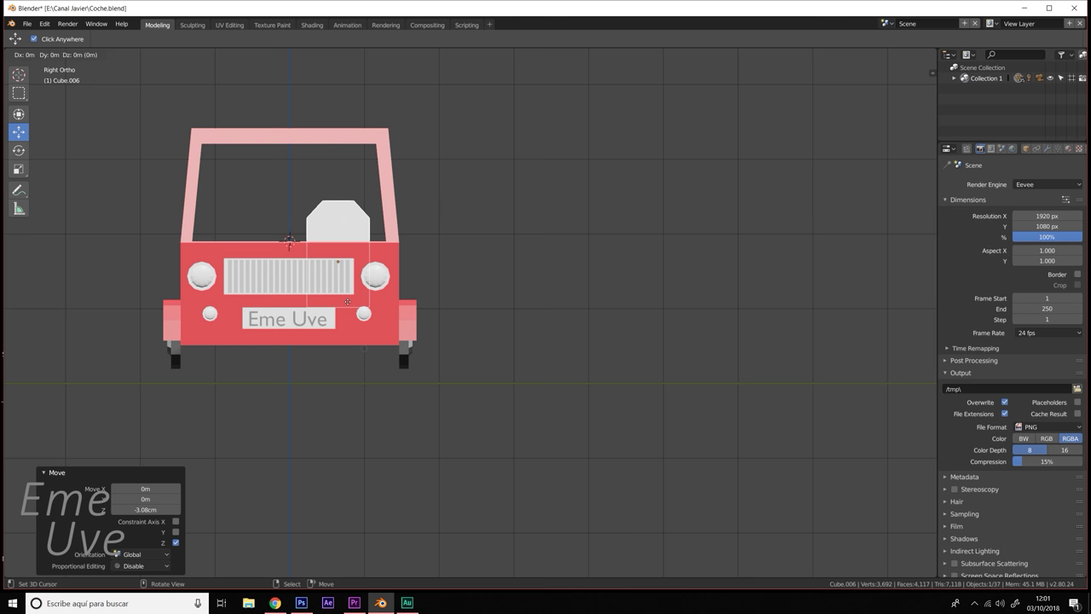
key(Escape)
key(x)
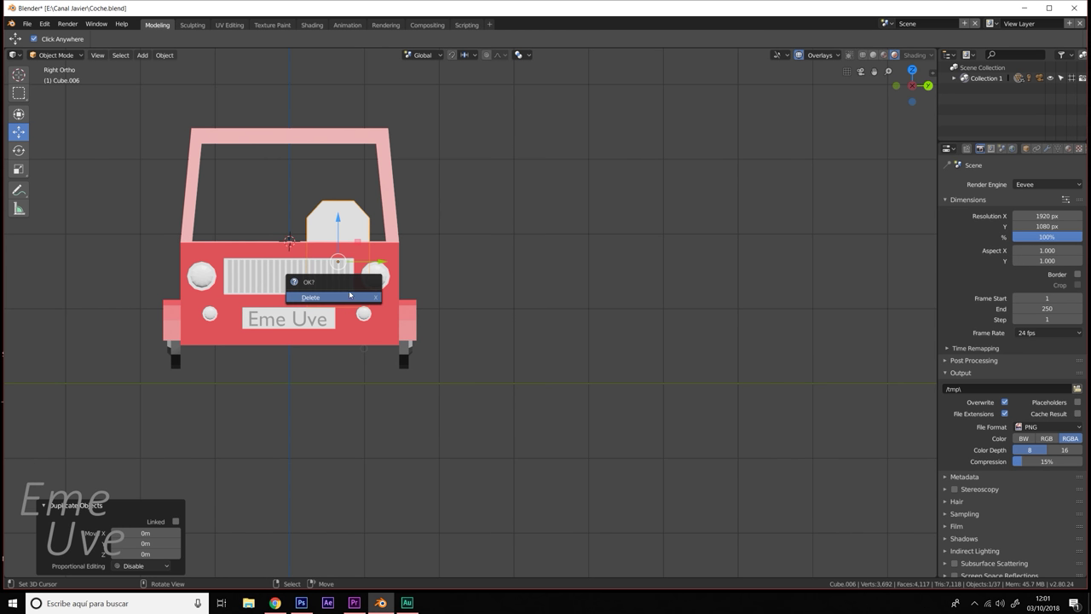
click(347, 294)
click(327, 208)
middle_drag(418, 267, 596, 255)
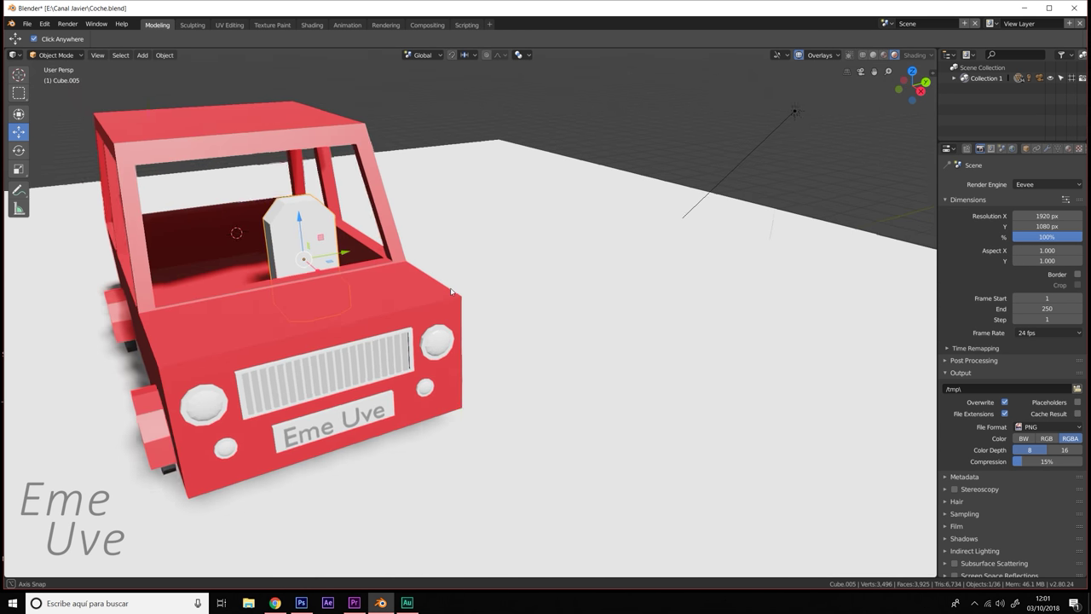
- Create a new material for the seat with a tan, yellow-orange Base Color
click(1071, 150)
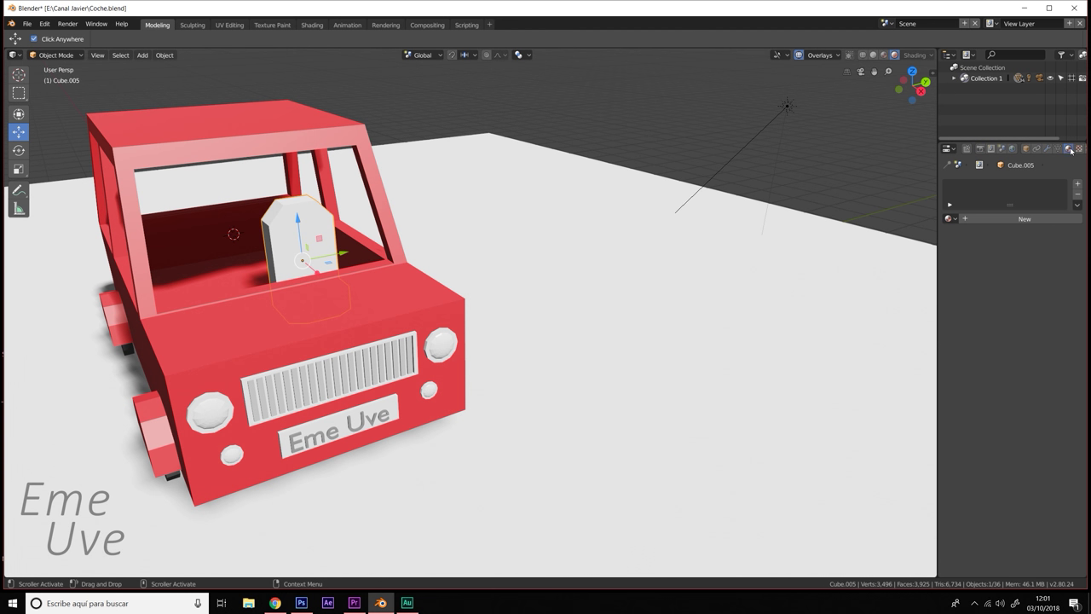
click(1024, 220)
click(1047, 325)
click(1002, 218)
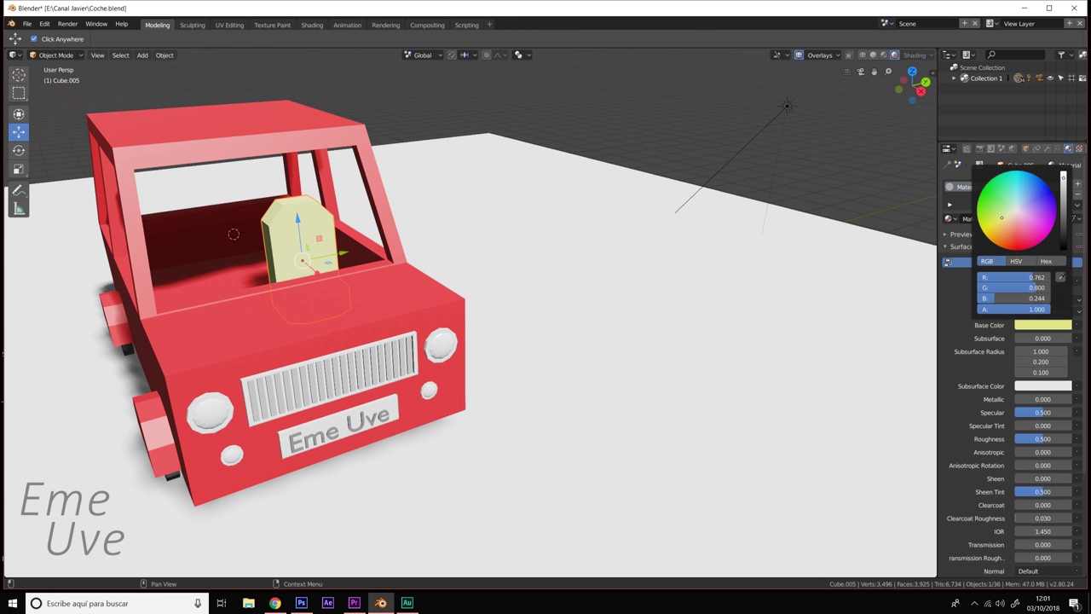
click(1007, 232)
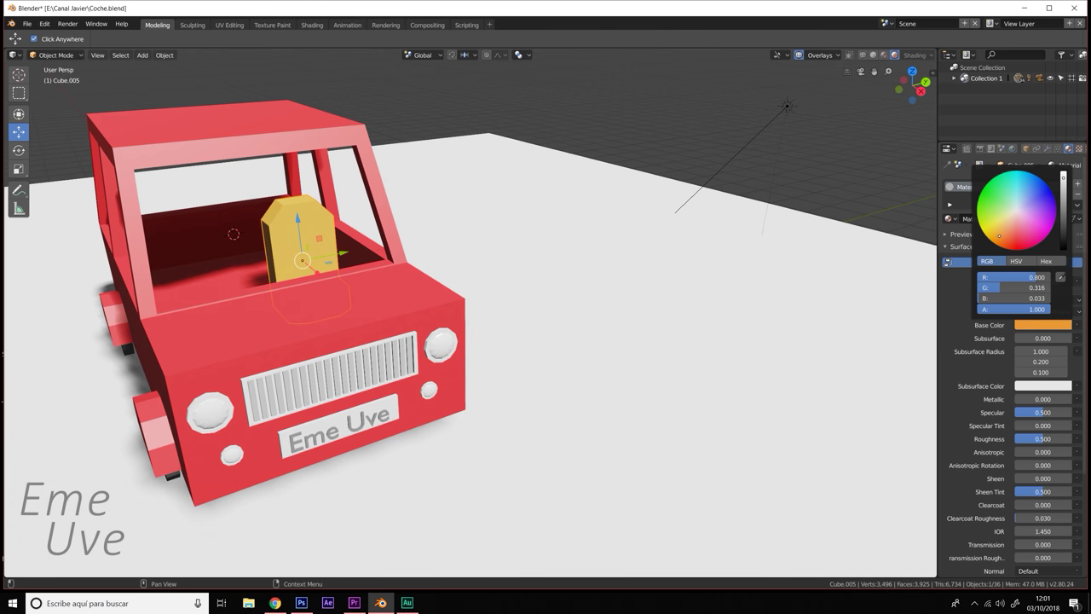
drag(1004, 229, 999, 230)
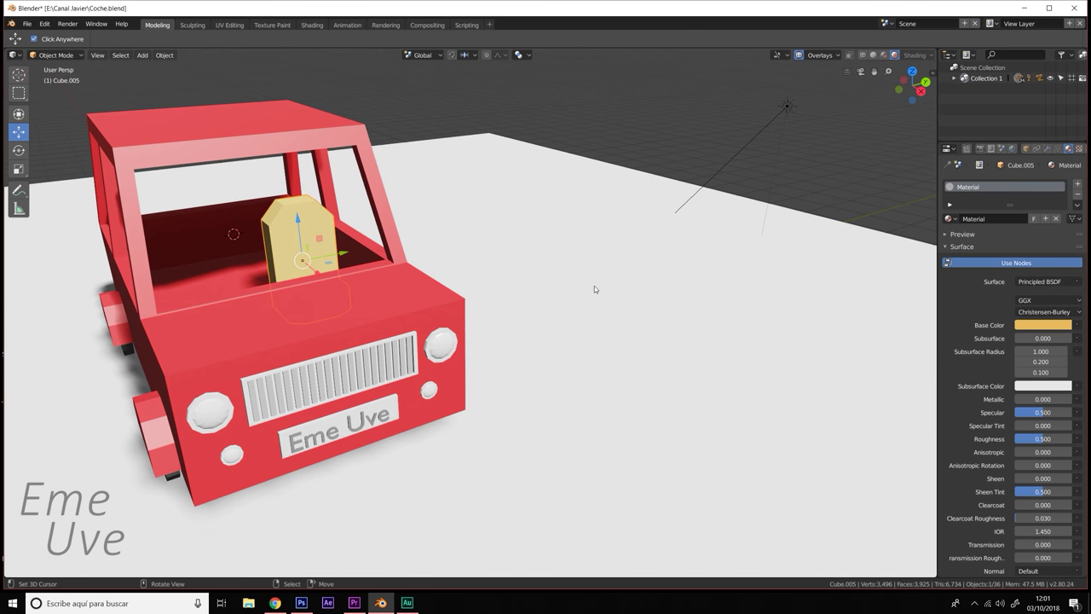
middle_drag(594, 285, 568, 283)
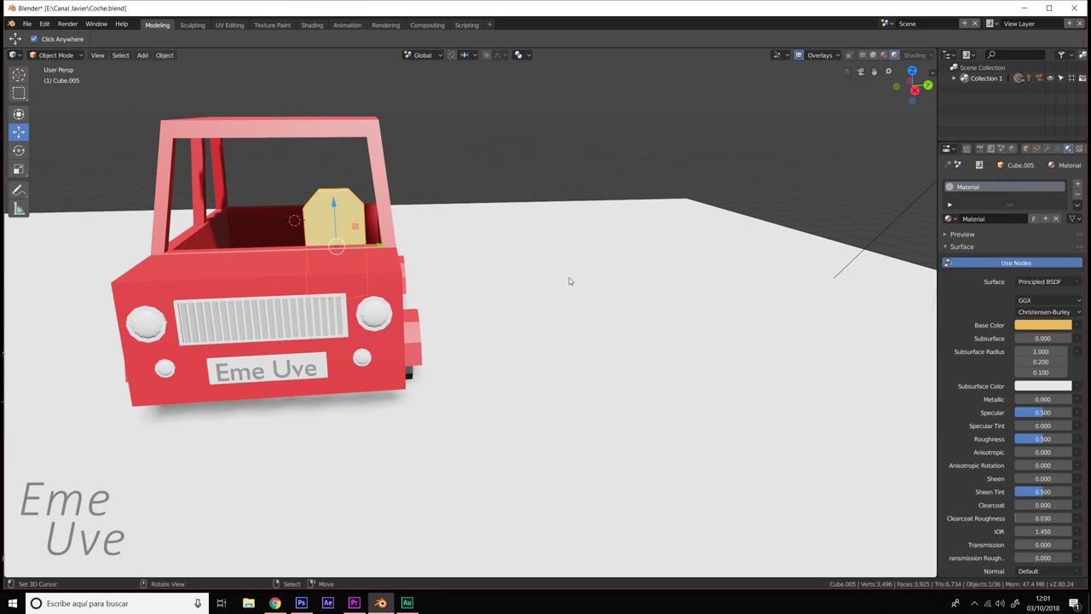
- Duplicate the tan seat and slide the copy along Y to the car's other side
key(KP_3)
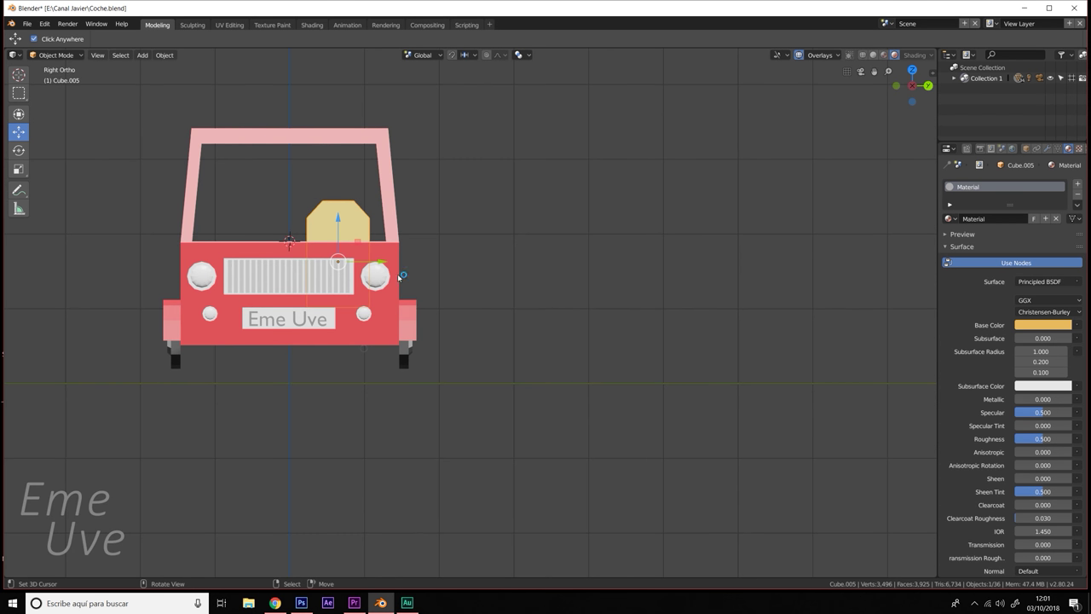
key(shift+d)
key(Escape)
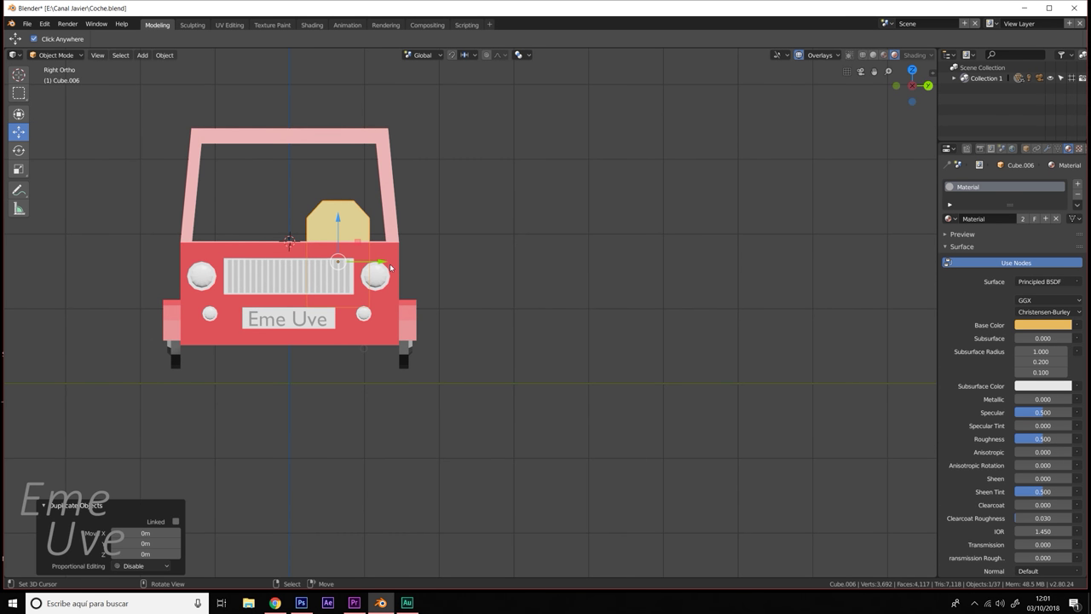
key(g)
key(y)
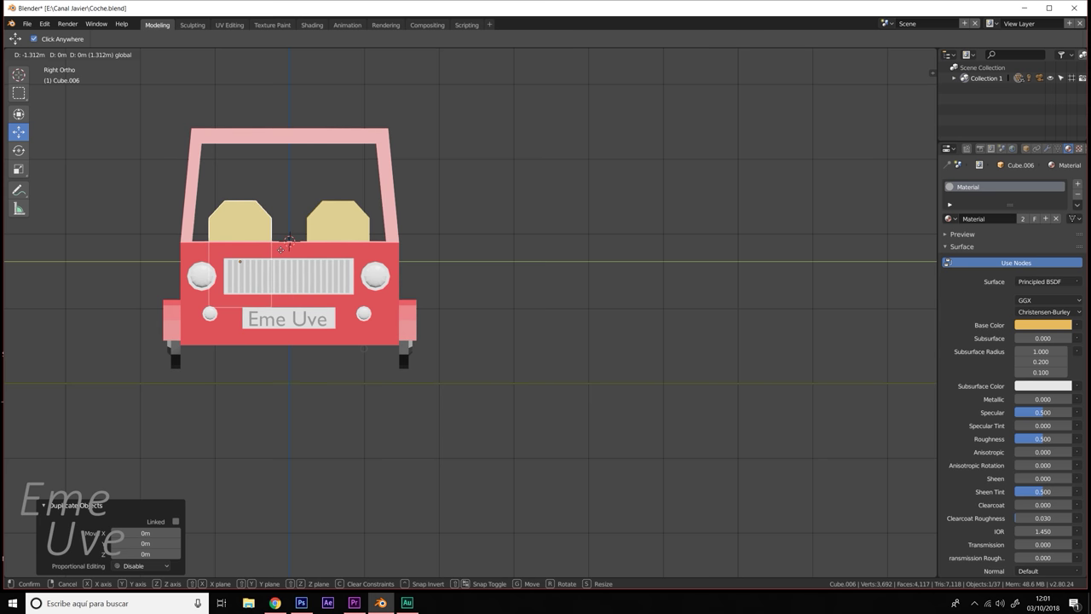
click(288, 245)
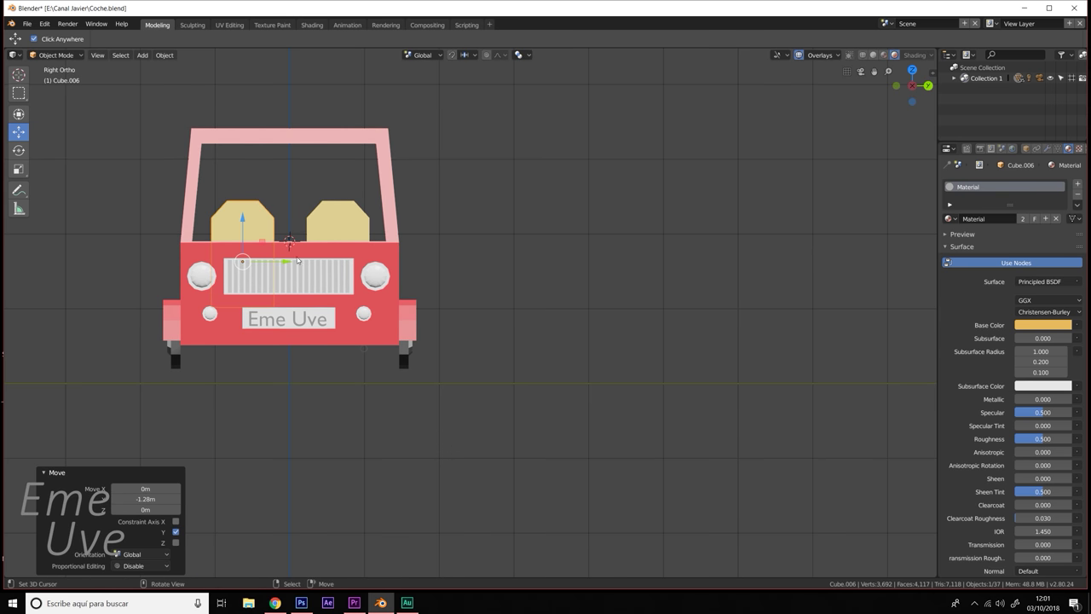
middle_drag(288, 245, 490, 339)
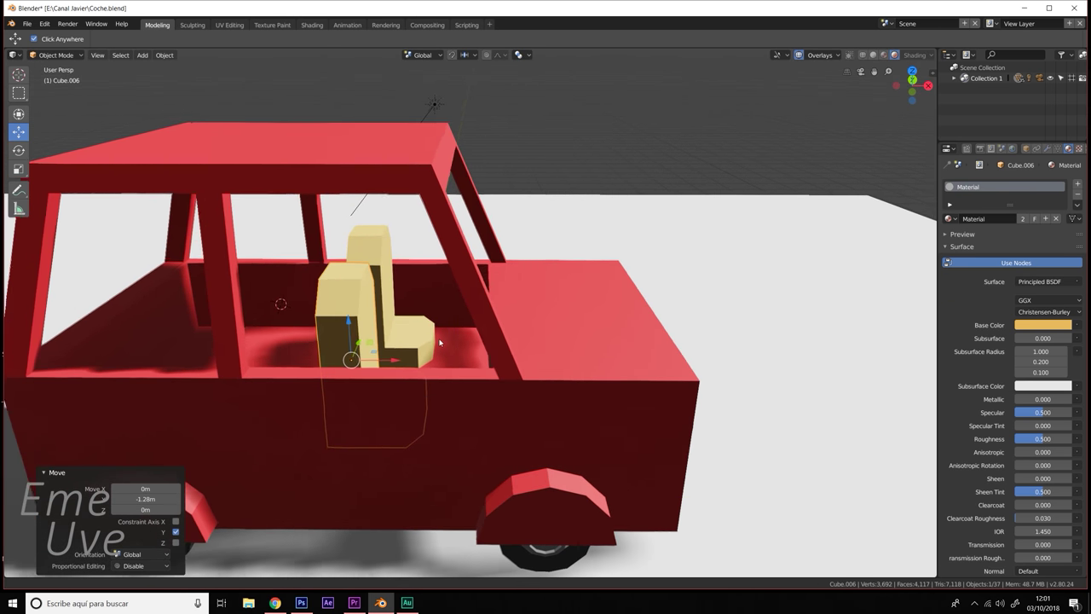
middle_drag(490, 338, 462, 332)
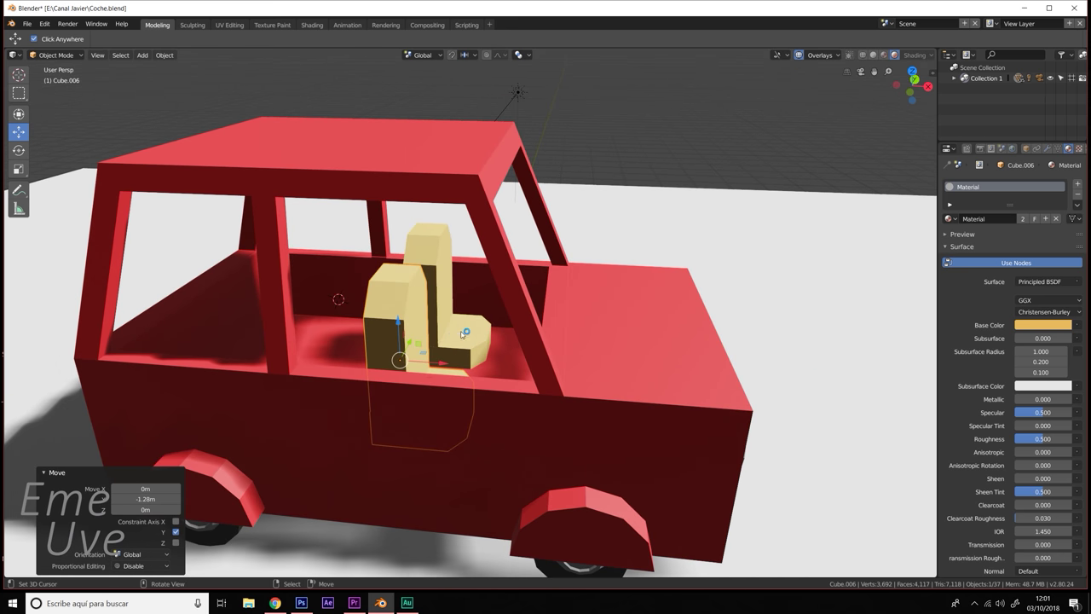
- Duplicate a seat for the back row, move it rearward, centre it and widen it into a bench
key(shift+d)
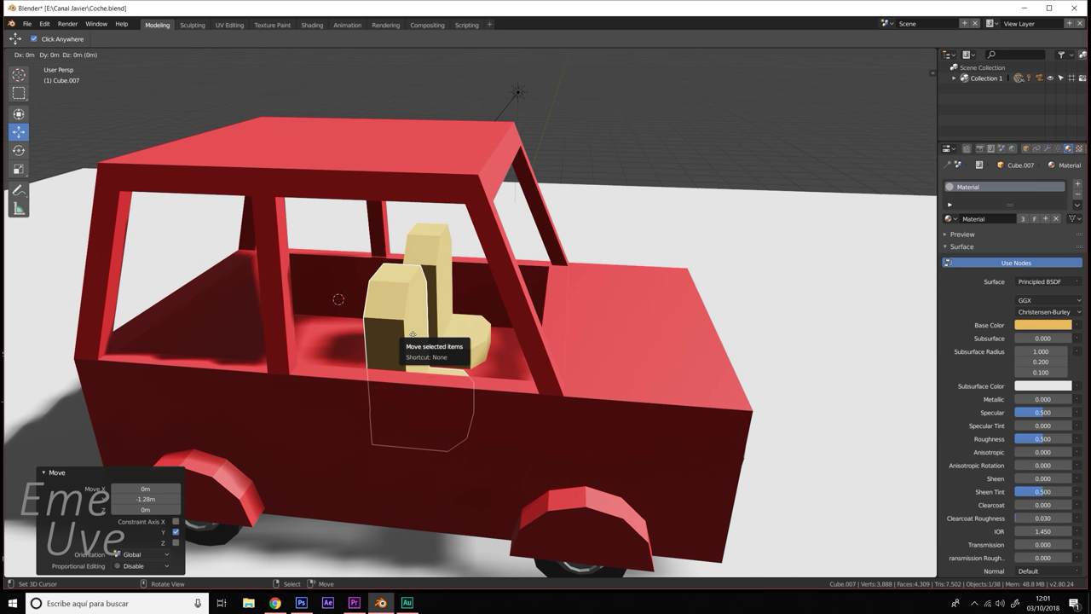
right_click(410, 339)
drag(444, 364, 294, 325)
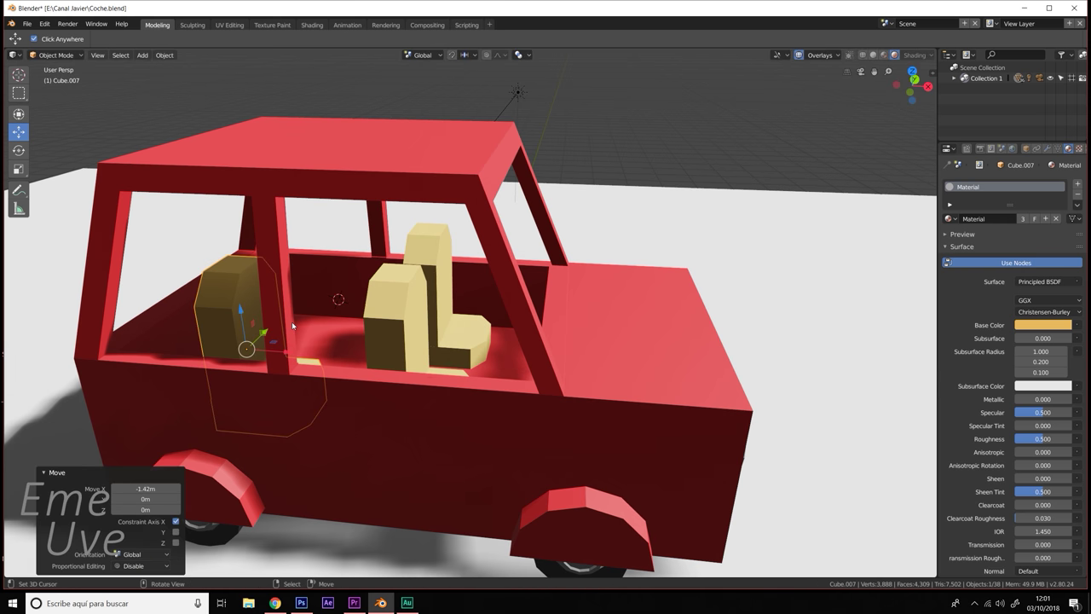
key(KP_3)
drag(288, 251, 363, 259)
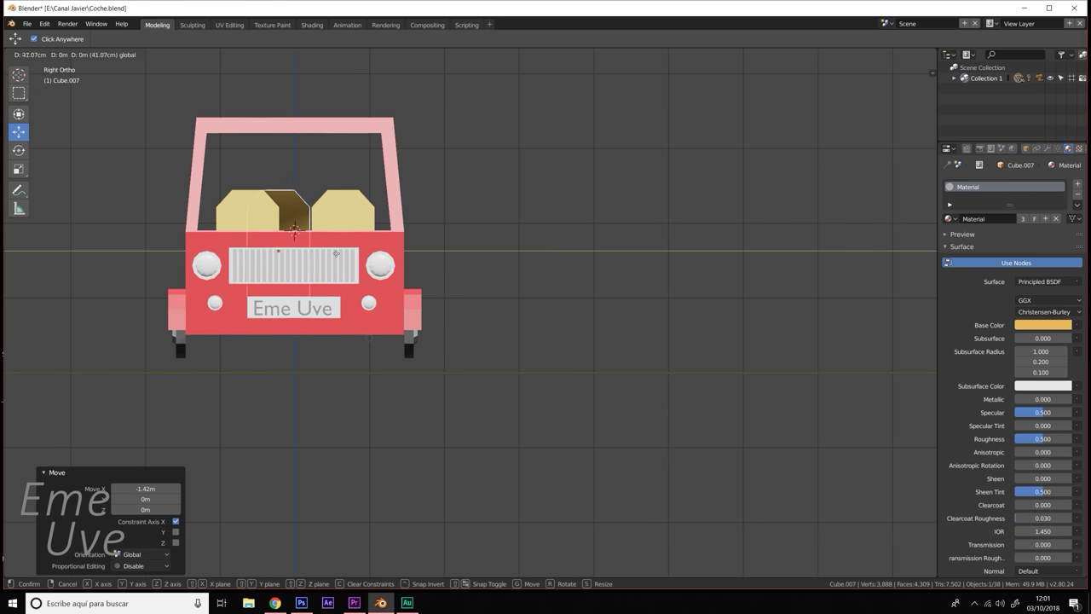
middle_drag(364, 259, 447, 292)
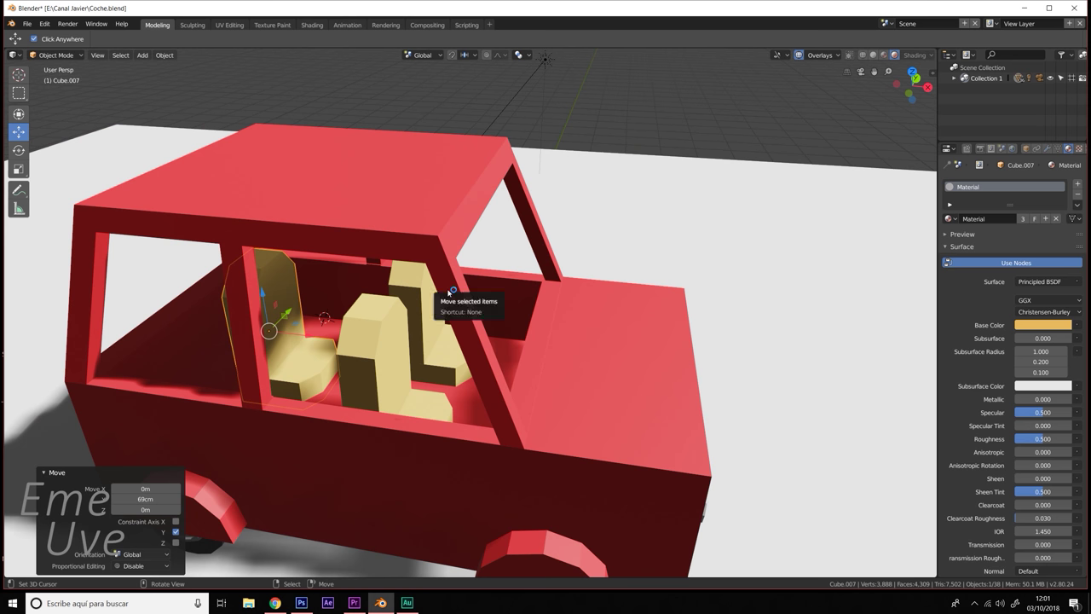
key(shift+space)
click(451, 350)
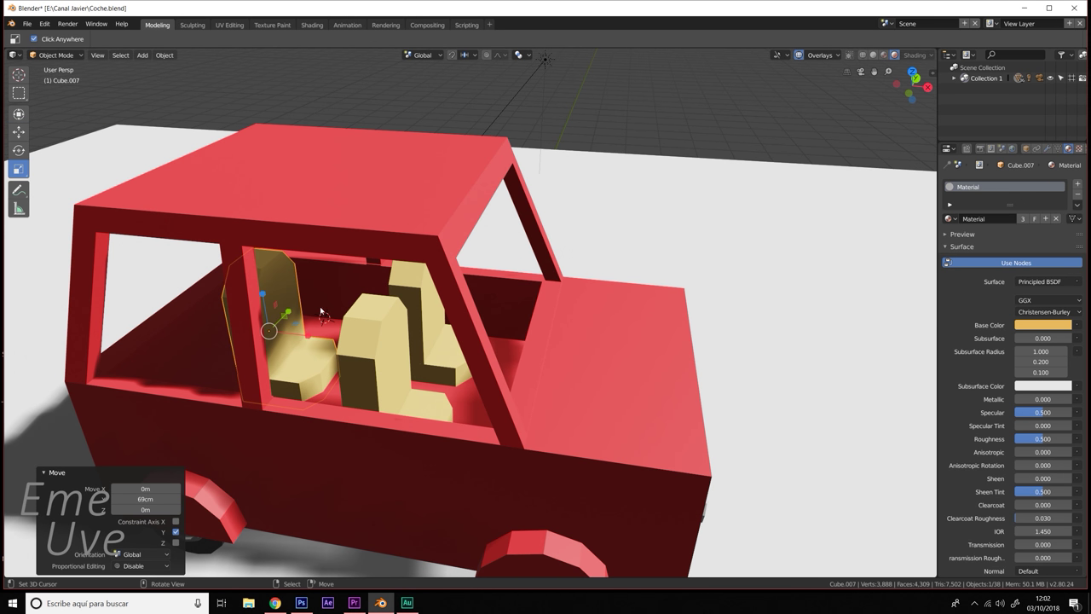
drag(290, 317, 340, 279)
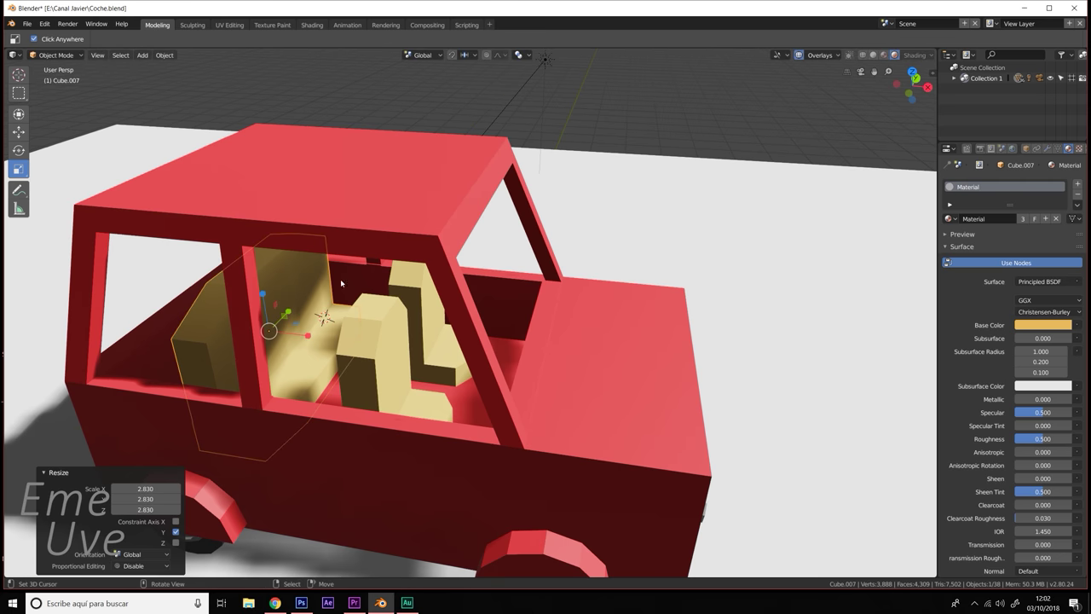
middle_drag(340, 278, 330, 277)
key(KP_3)
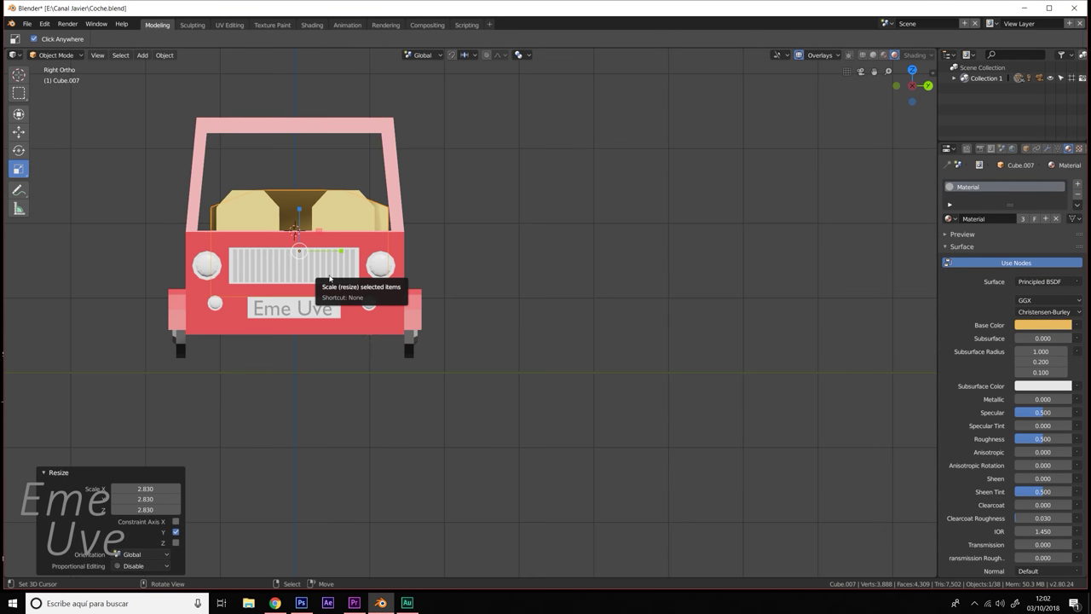
- Narrow the seats to 0.942, shift them -5.7 cm in Y and 2.23 cm along X
drag(341, 246, 338, 250)
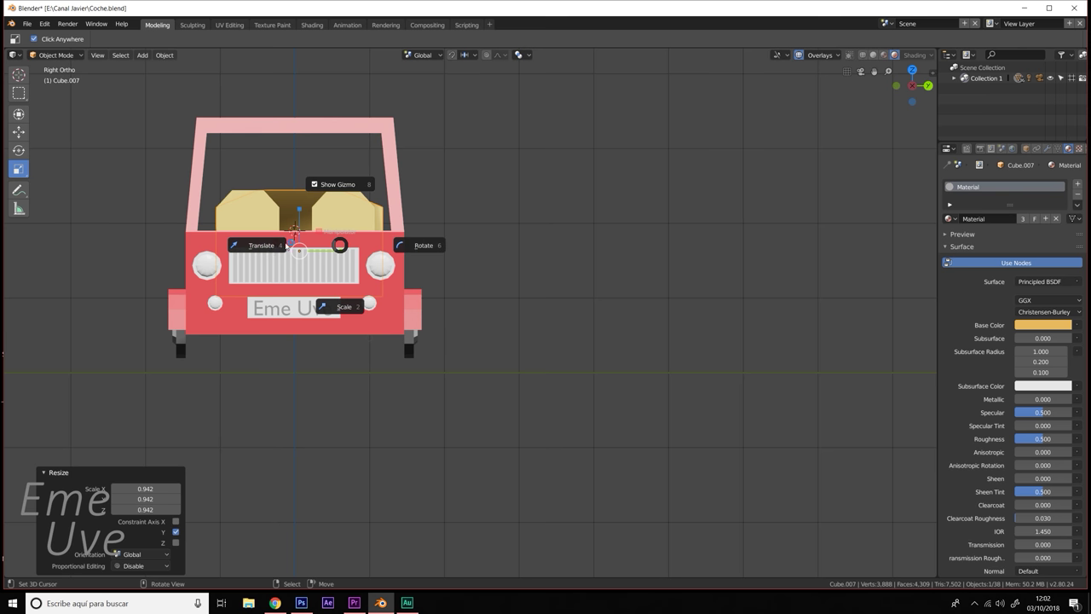
drag(340, 249, 330, 247)
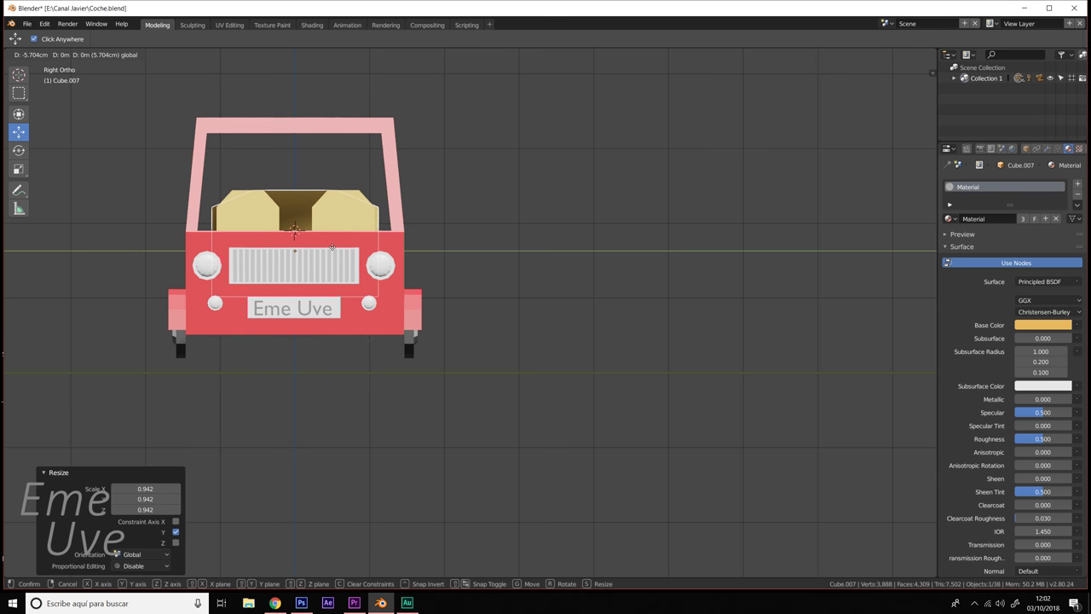
click(332, 247)
mouse_move(332, 247)
middle_down()
mouse_move(449, 274)
mouse_move(428, 313)
middle_up()
key(g)
key(x)
click(476, 345)
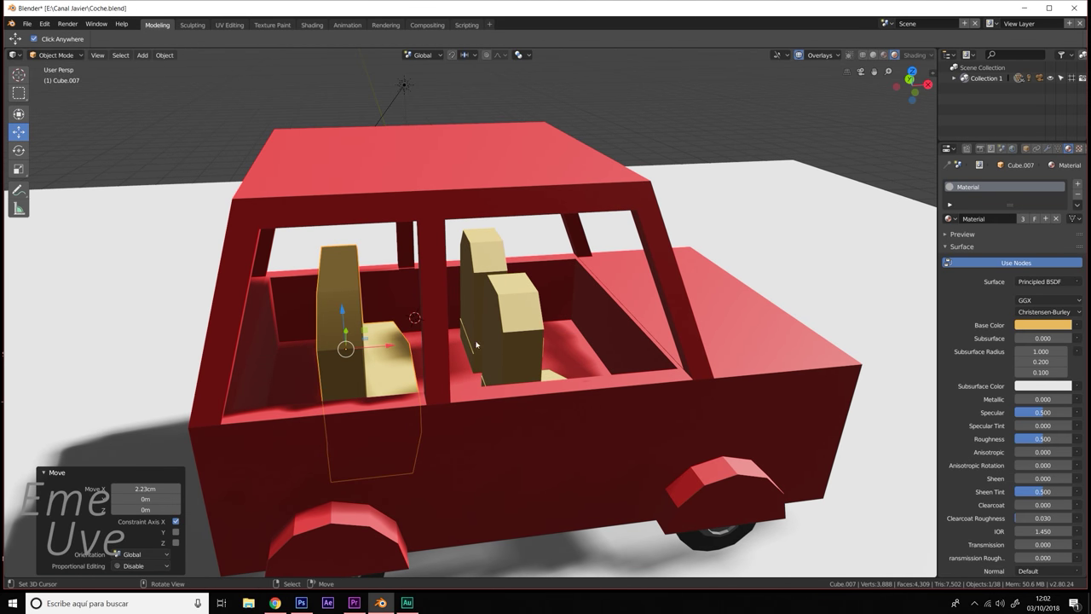
mouse_move(476, 344)
middle_down()
mouse_move(500, 346)
mouse_move(418, 354)
middle_up()
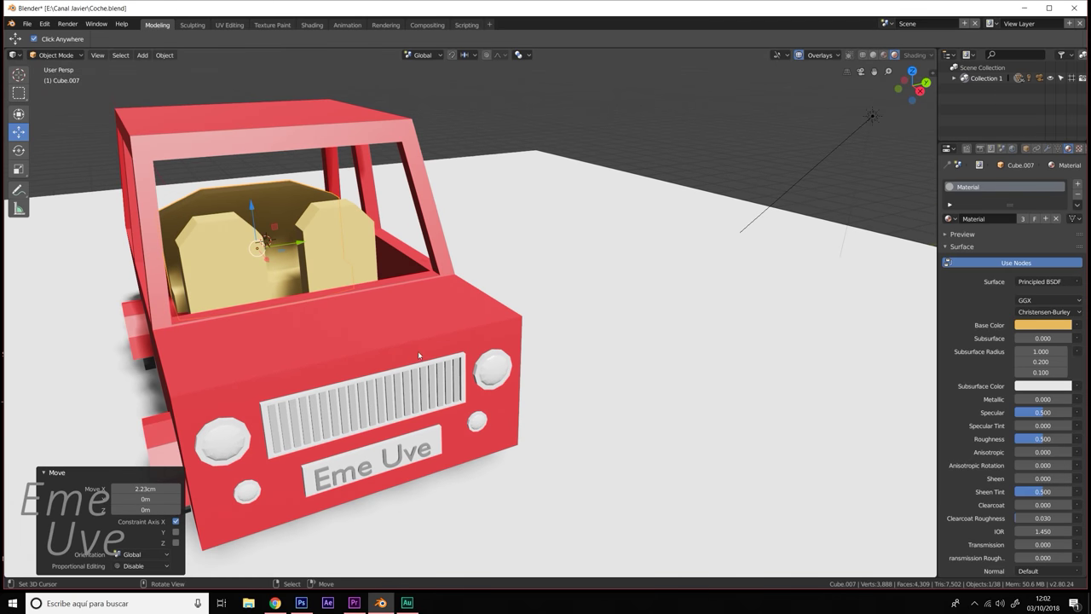
- Select the upper front headlight ring and duplicate it in place
click(501, 355)
click(496, 356)
click(496, 355)
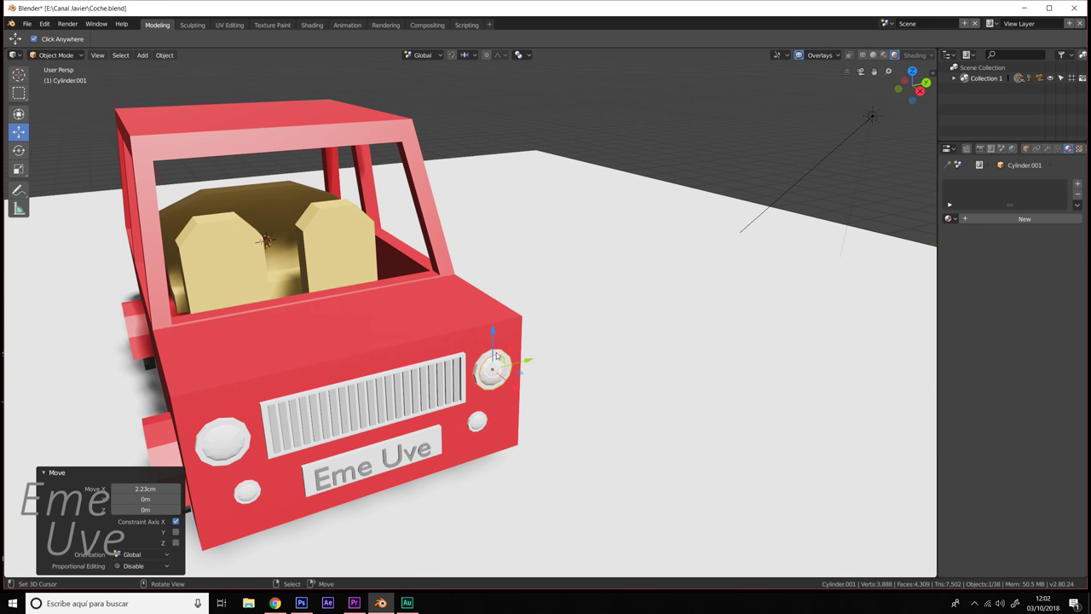
scroll(497, 356, up, 3)
scroll(490, 371, up, 1)
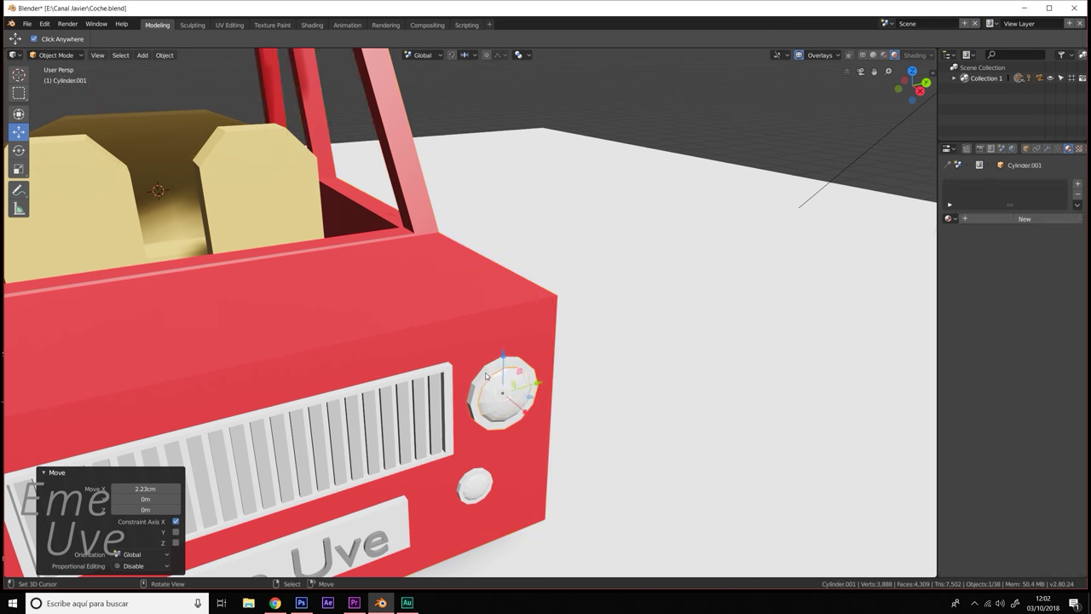
key(shift+d)
key(Escape)
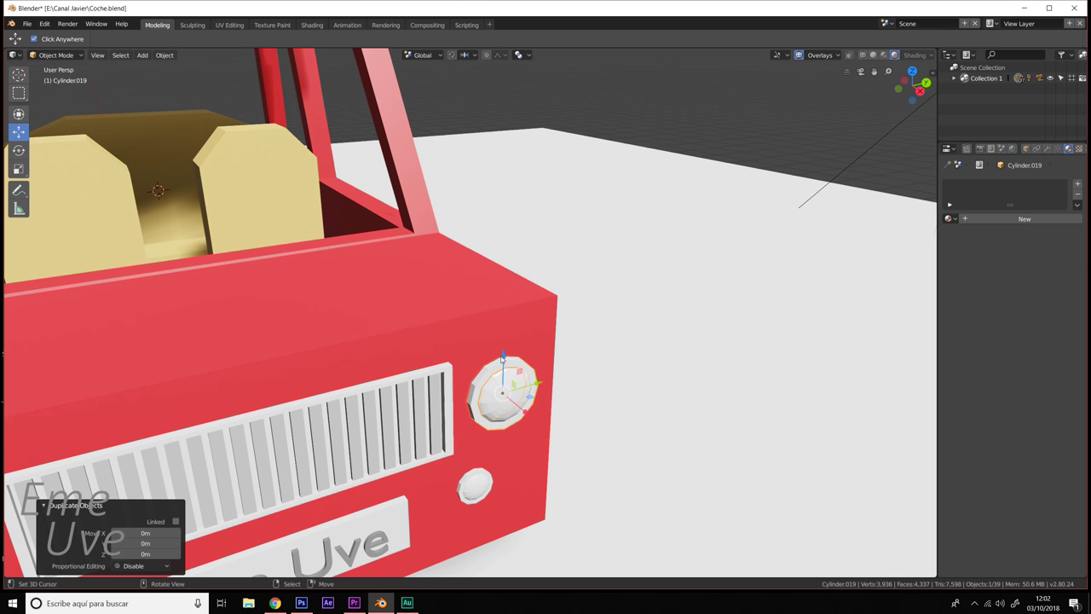
- Raise the copied ring 80.4 cm and slide it into the cabin in front of the driver's seat
drag(502, 356, 504, 198)
middle_drag(541, 231, 723, 255)
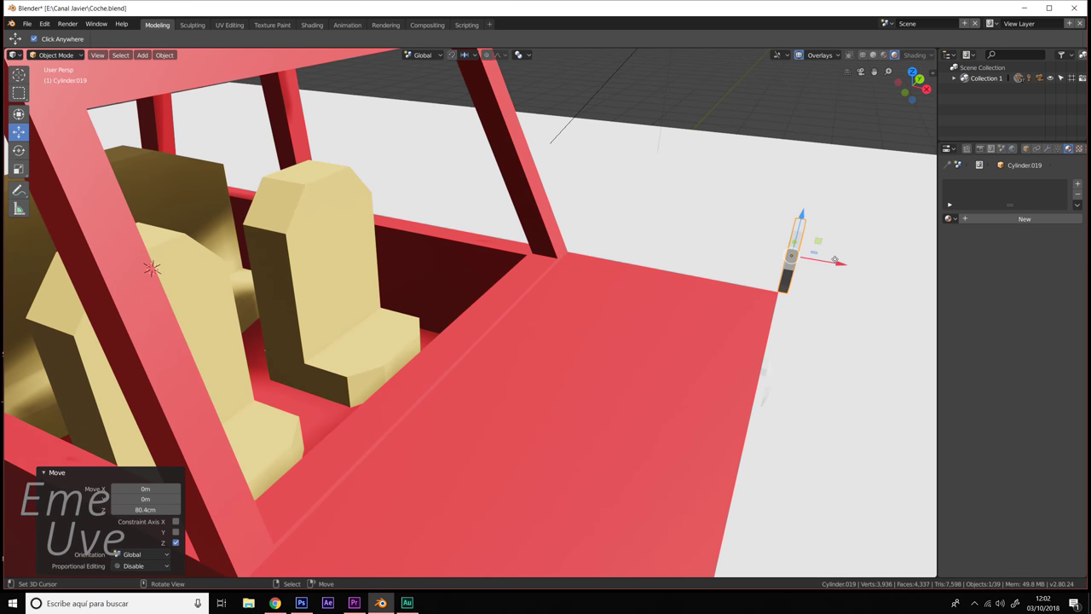
drag(834, 260, 524, 208)
mouse_move(524, 208)
middle_down()
mouse_move(537, 246)
mouse_move(636, 227)
mouse_move(478, 238)
middle_up()
drag(467, 205, 397, 236)
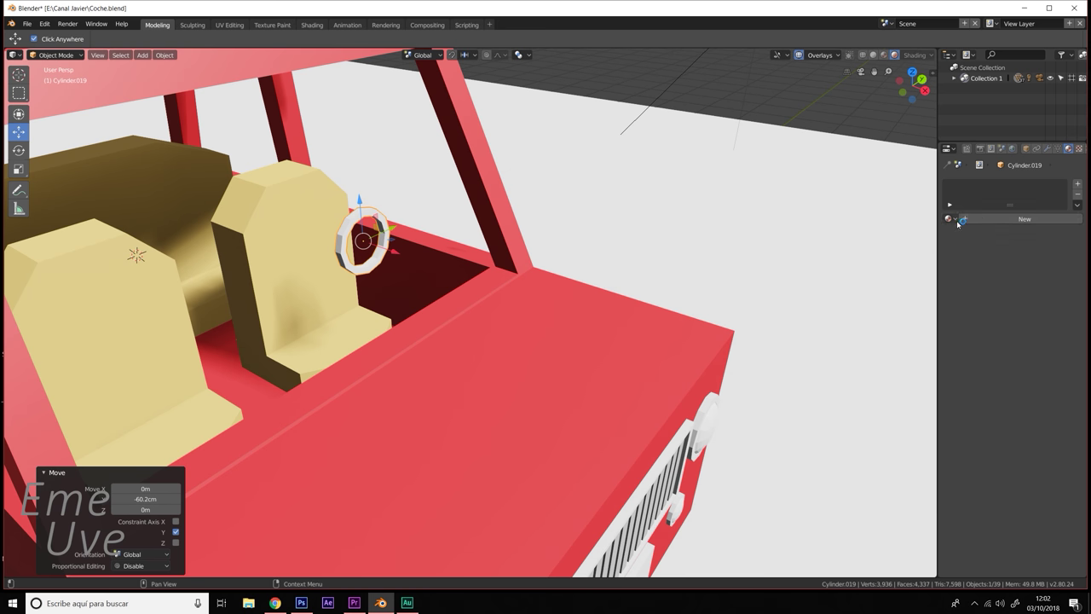
- After trying a new material named Vol, assign the tan Cuero material to the steering wheel ring
click(991, 219)
click(1046, 219)
text(Vol)
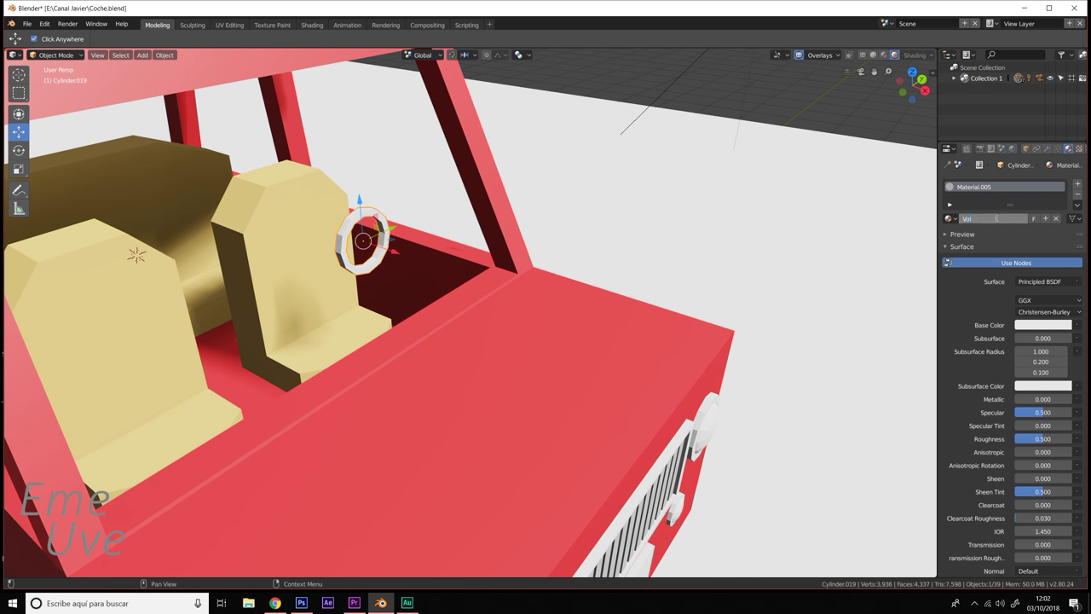
key(Return)
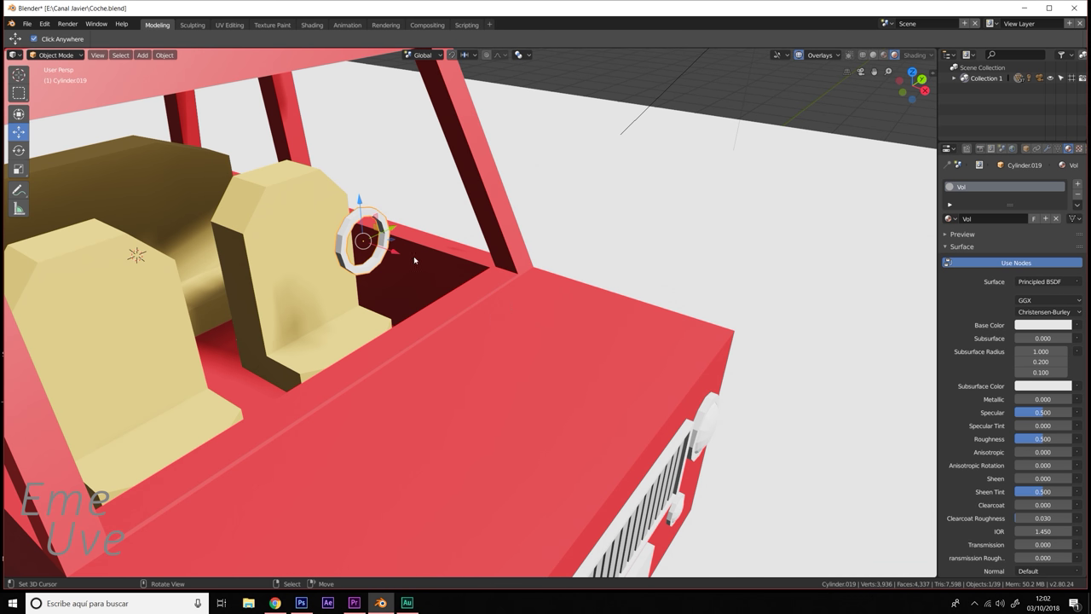
click(303, 209)
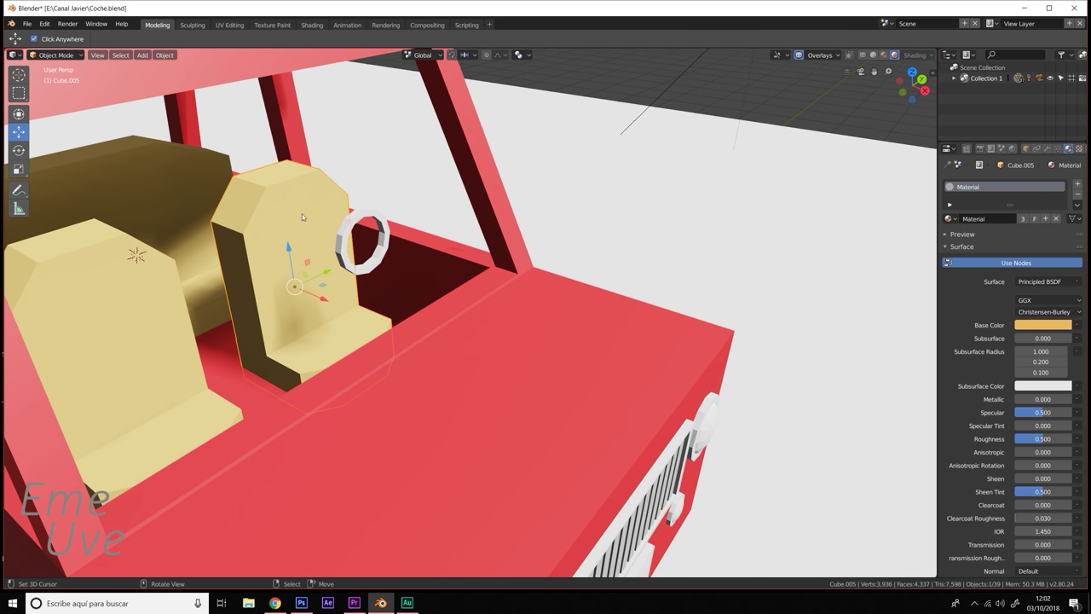
click(301, 215)
click(294, 225)
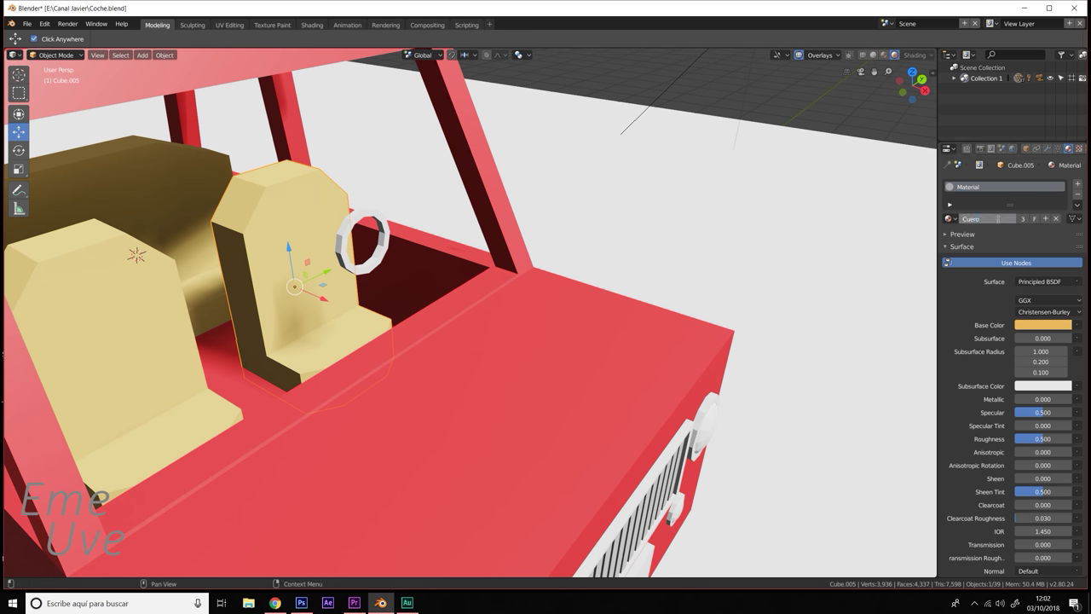
click(372, 213)
click(355, 220)
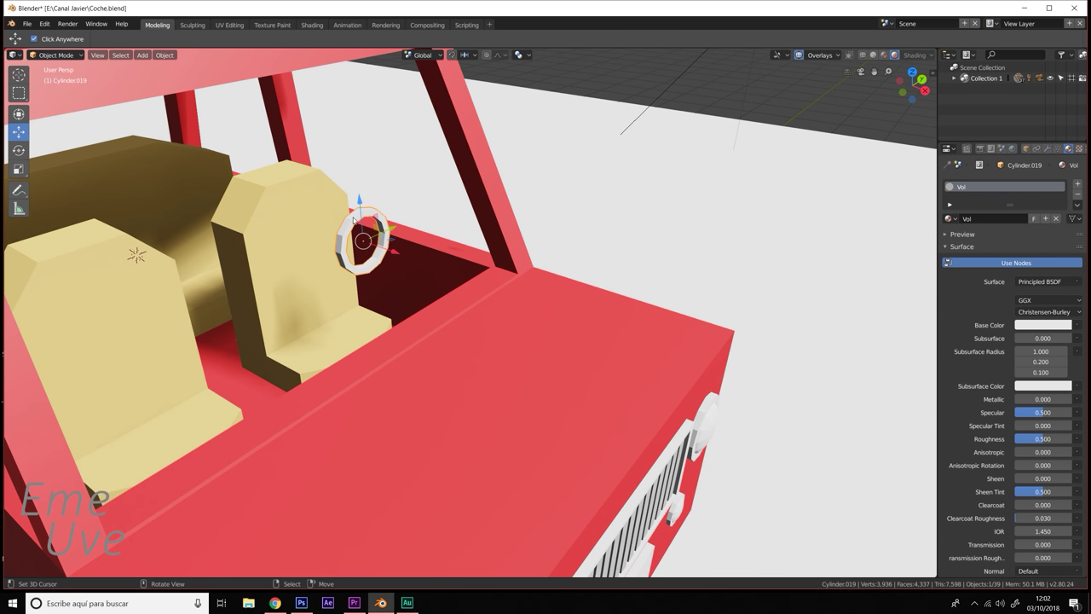
click(953, 221)
click(852, 236)
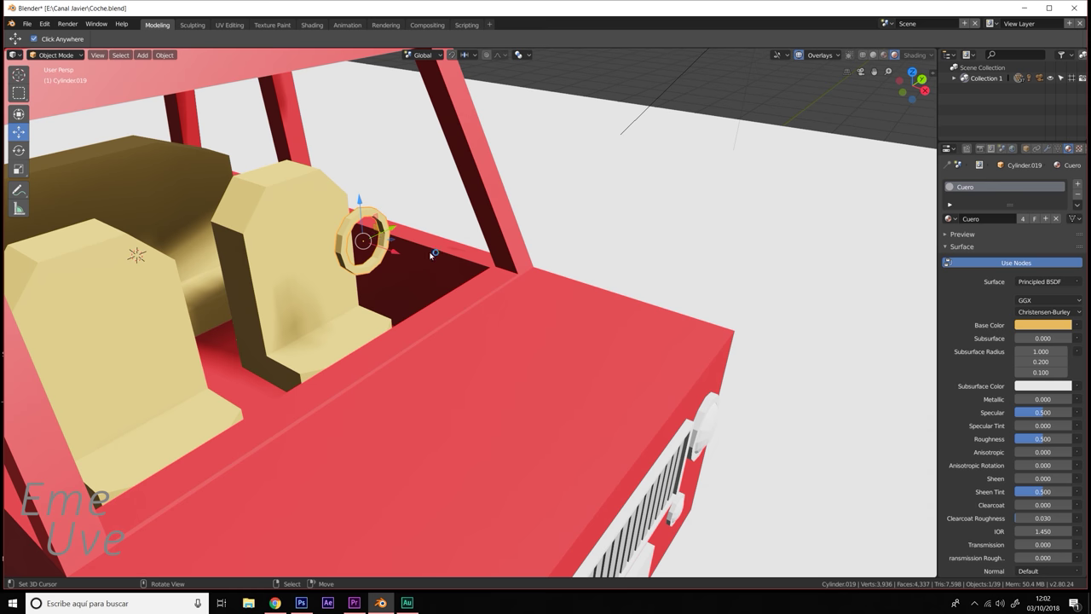
- Enlarge the steering wheel and lower it 25.2cm along Z
scroll(431, 254, up, 3)
key(s)
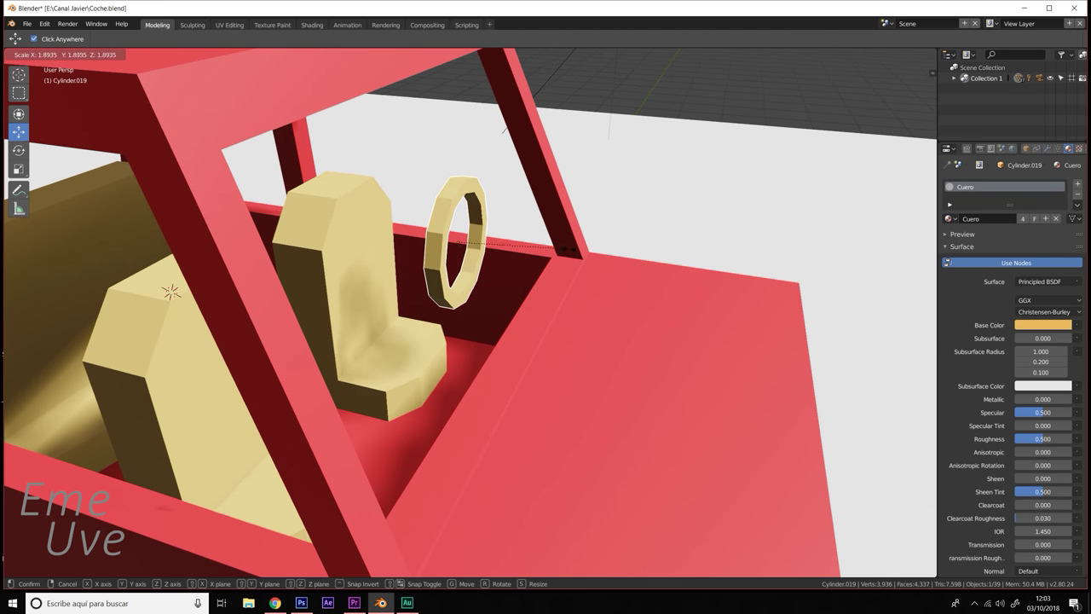
click(567, 249)
key(g)
key(z)
click(480, 264)
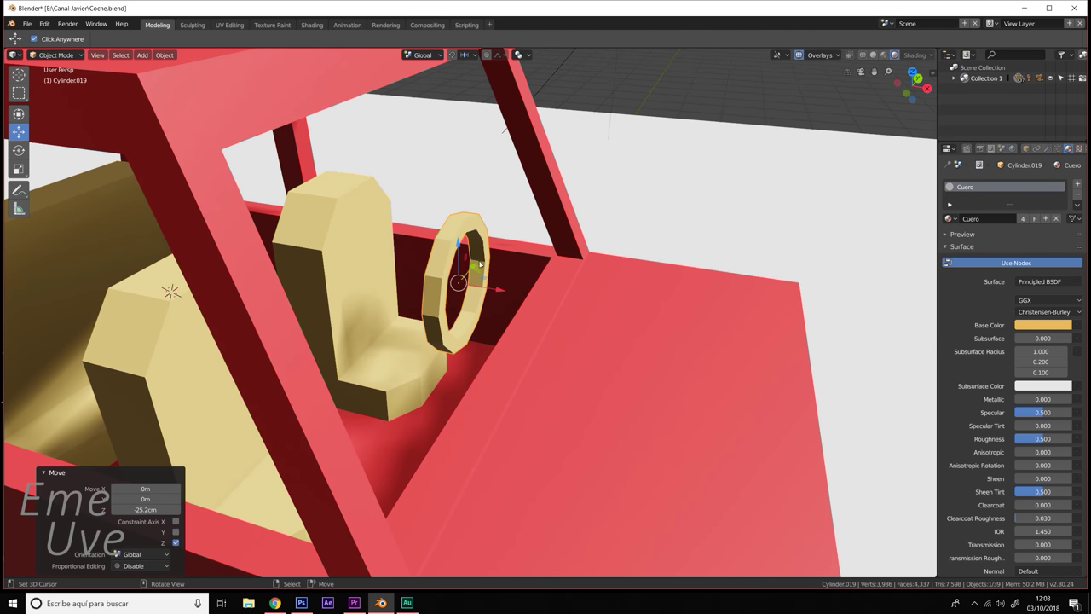
- Tilt the steering wheel 20.3° about Y toward the seat
key(ctrl+grave)
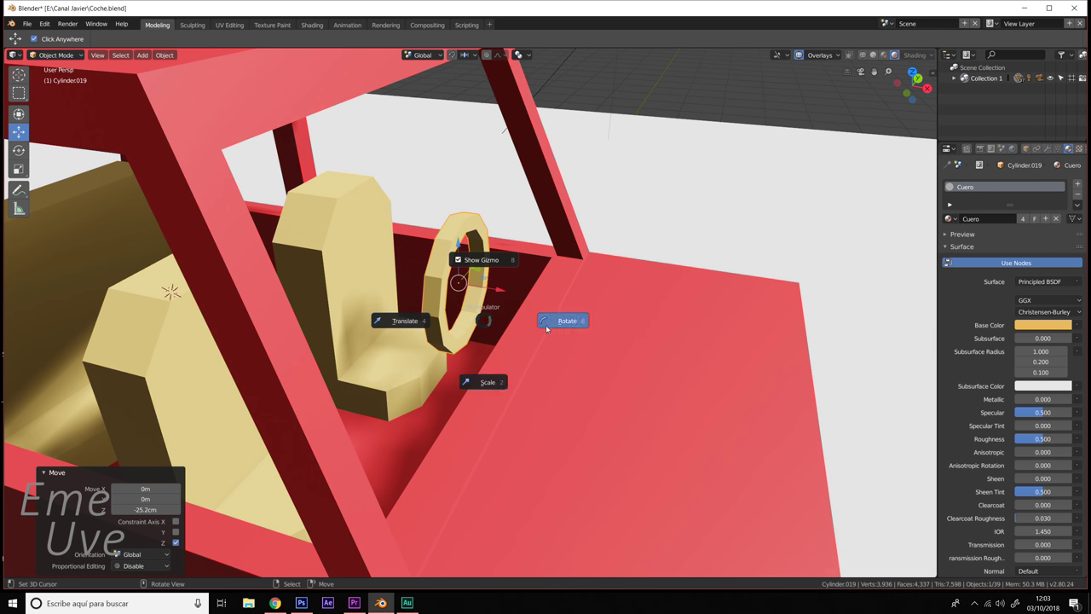
click(546, 328)
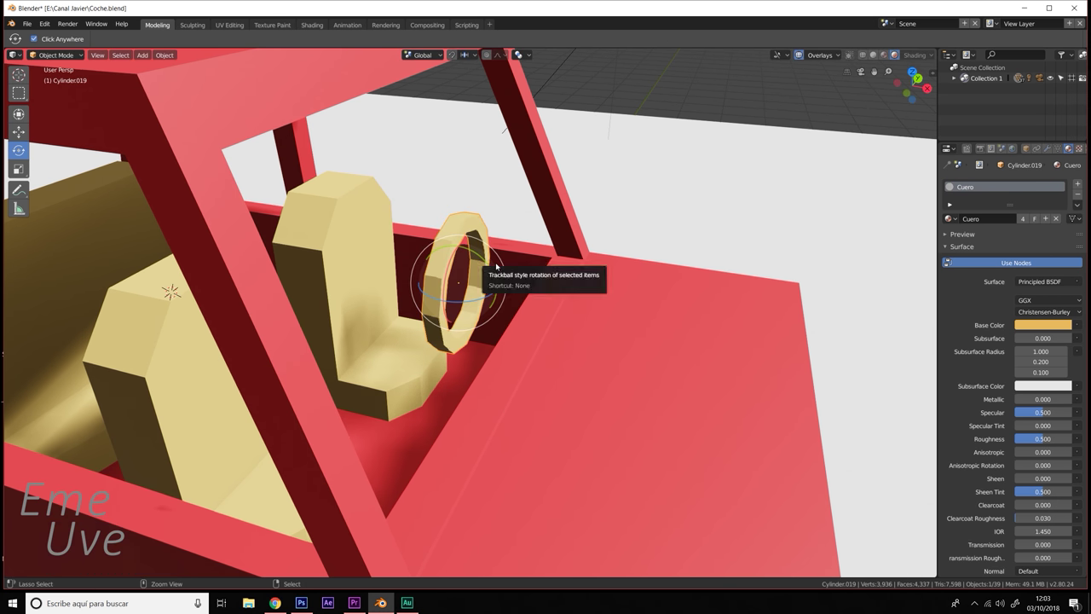
drag(496, 266, 482, 316)
mouse_move(482, 316)
middle_down()
mouse_move(508, 339)
mouse_move(472, 341)
mouse_move(576, 336)
middle_up()
middle_drag(583, 294, 644, 293)
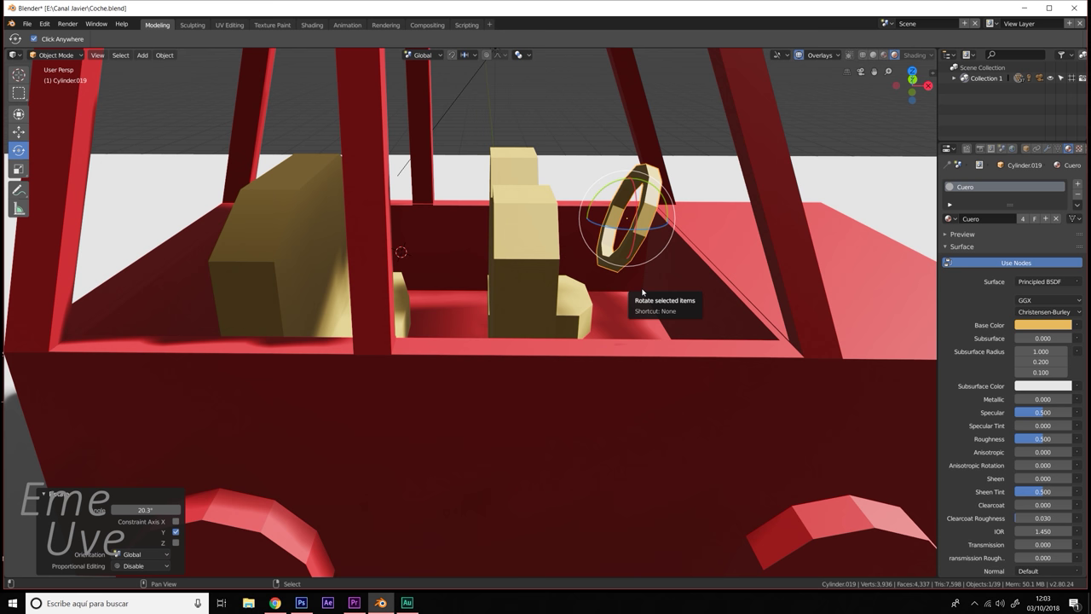
key(shift+a)
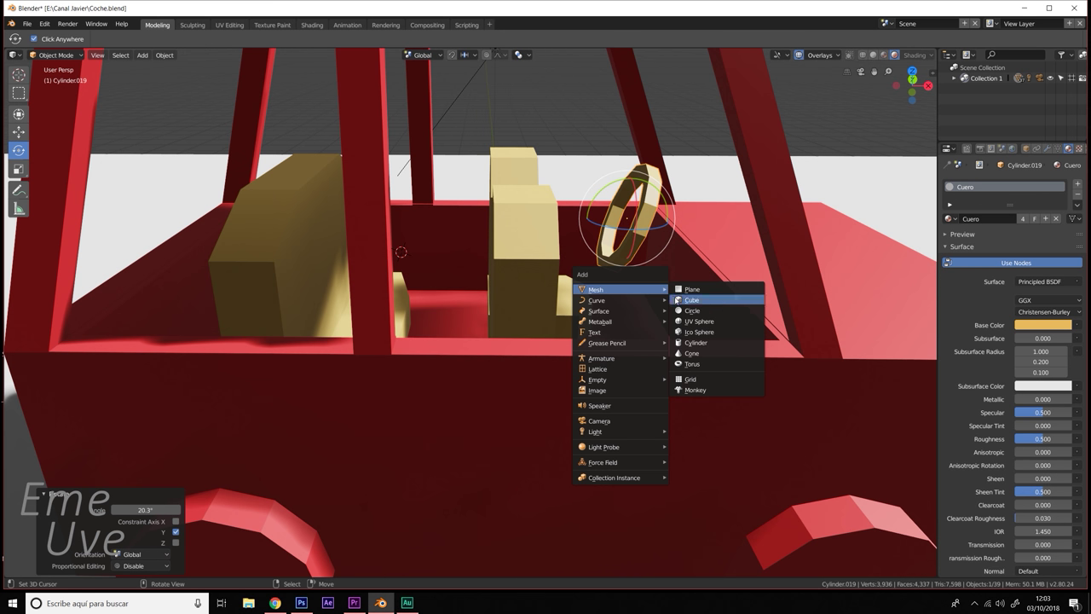
- Add a new cube and shrink it to 0.237
click(687, 300)
scroll(493, 266, down, 2)
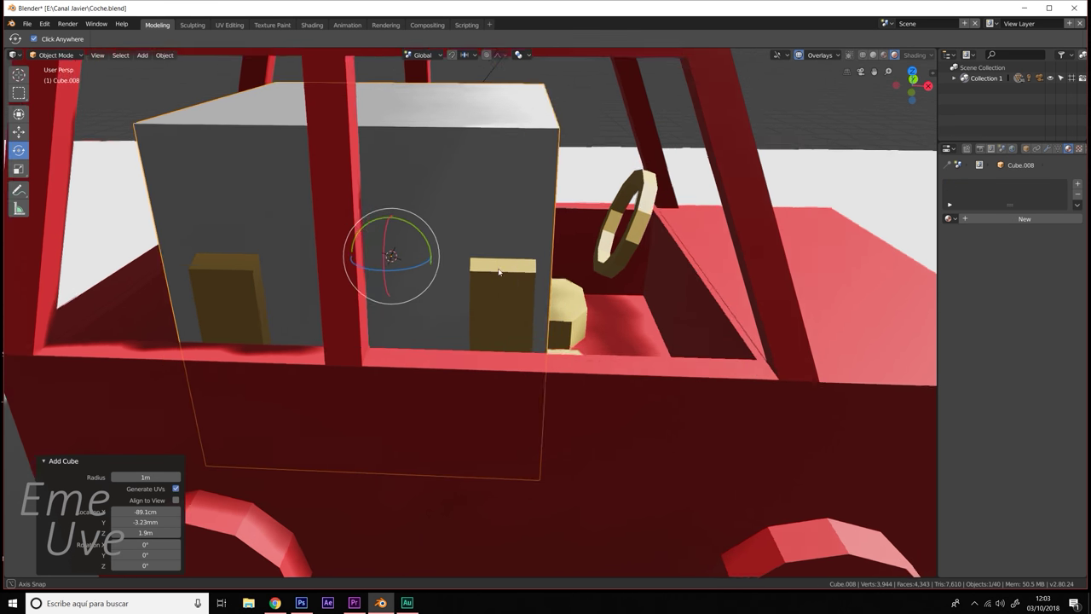
middle_drag(492, 265, 436, 262)
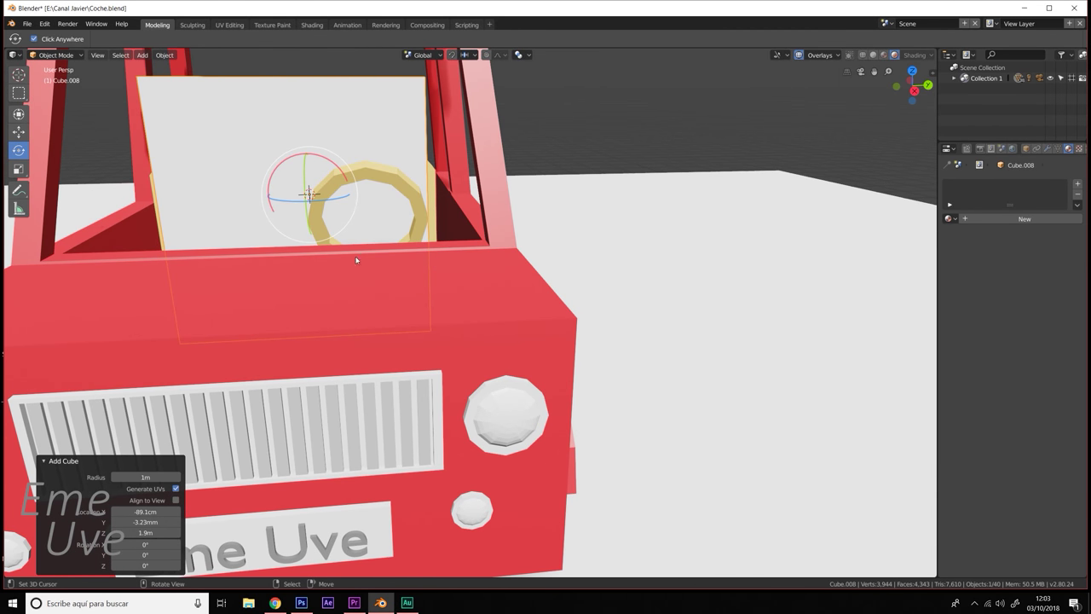
scroll(356, 260, down, 2)
middle_drag(356, 260, 336, 274)
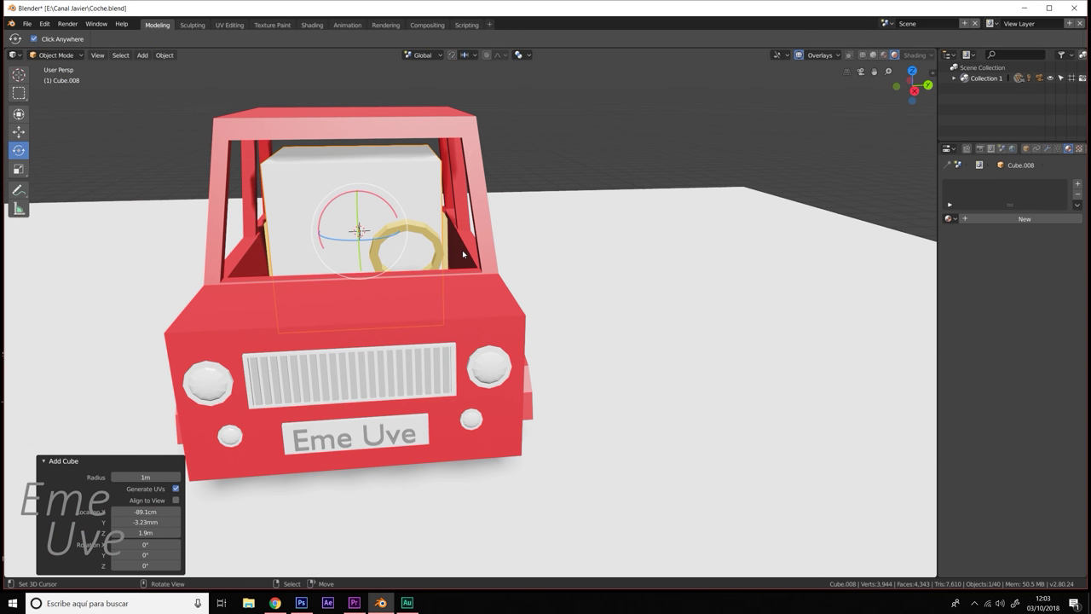
key(s)
click(393, 244)
middle_drag(393, 244, 429, 284)
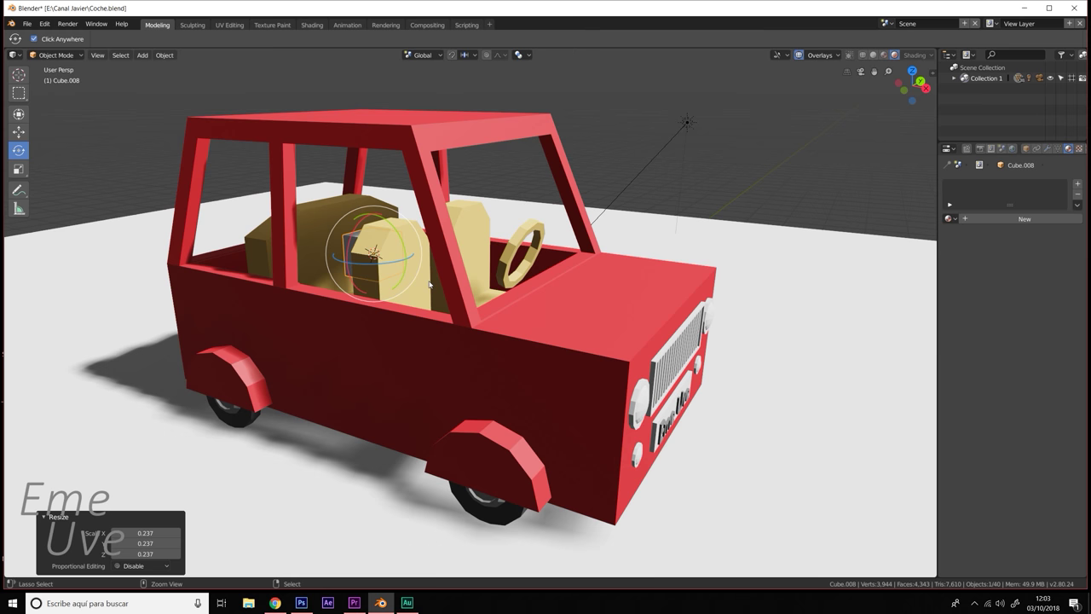
- Move the small cube 1.74 m toward the dashboard and slim it into a block
key(ctrl+grave)
click(373, 276)
drag(401, 256, 520, 271)
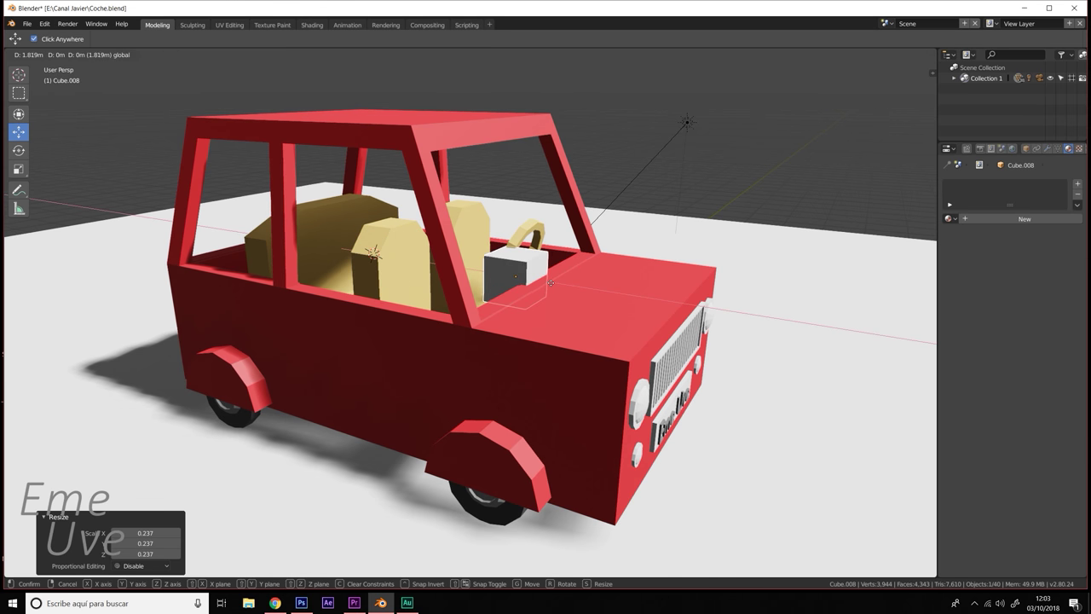
middle_drag(520, 271, 568, 283)
scroll(567, 284, up, 4)
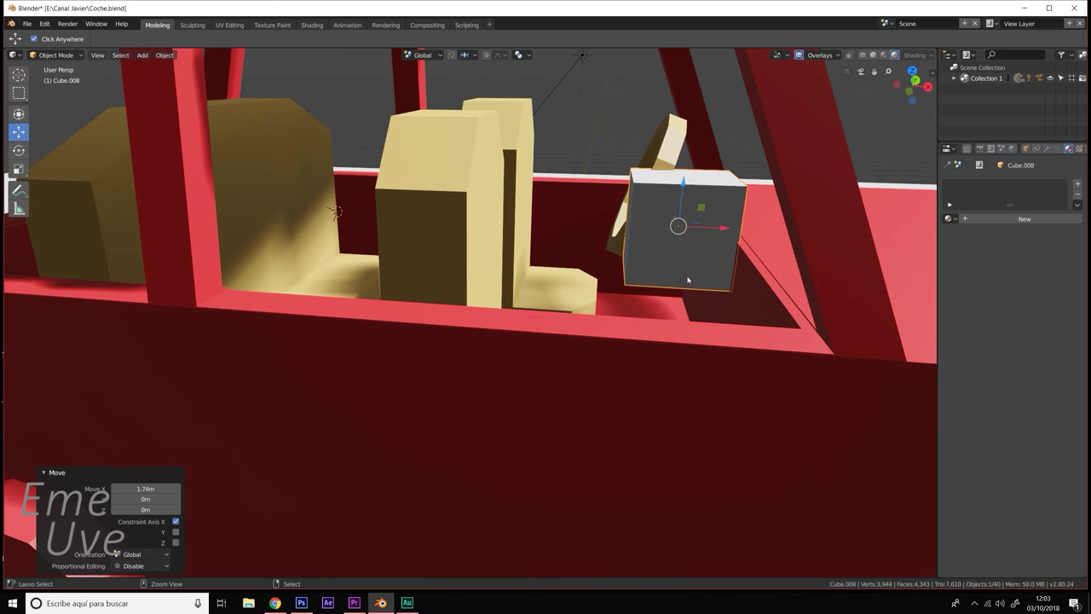
key(ctrl+grave)
click(687, 344)
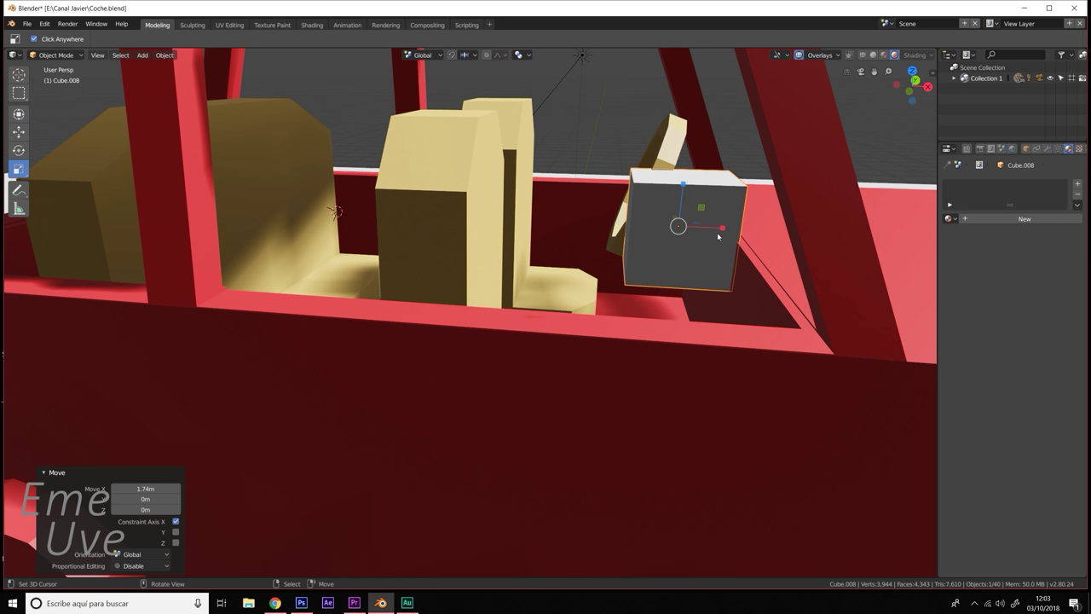
mouse_move(717, 231)
mouse_down()
mouse_move(681, 223)
mouse_move(690, 201)
mouse_up()
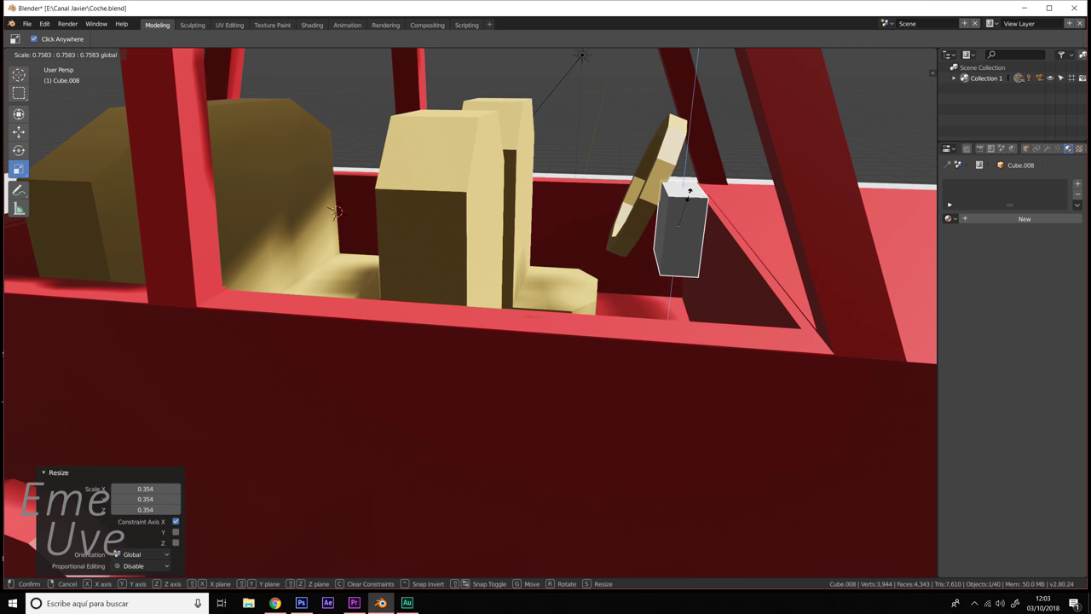
- Stretch the block to 5.411 along Y
scroll(717, 247, down, 3)
scroll(677, 255, down, 3)
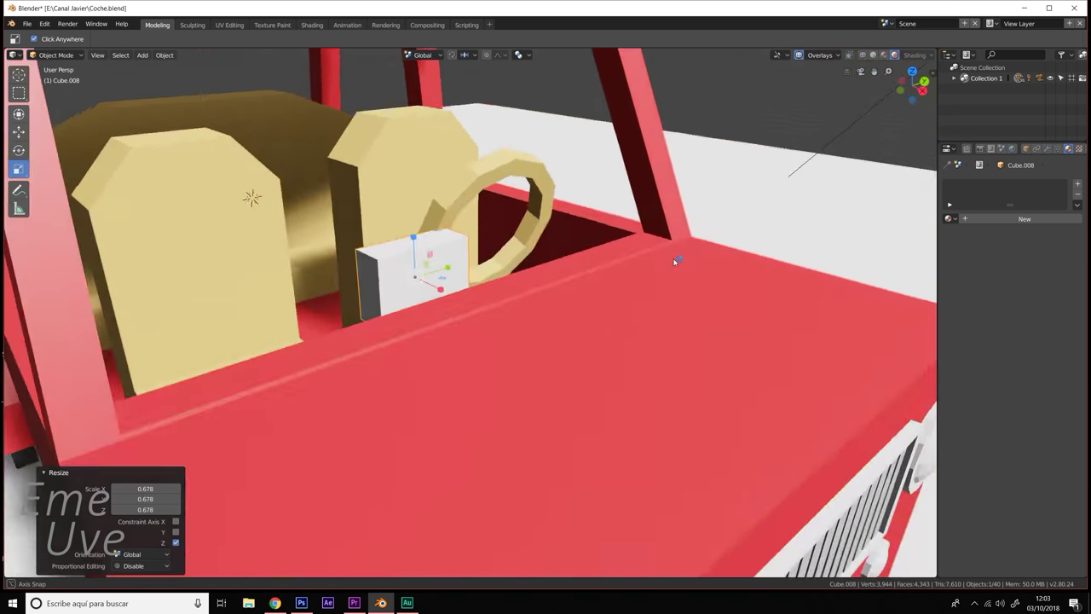
scroll(652, 260, down, 2)
middle_drag(652, 259, 376, 250)
key(s)
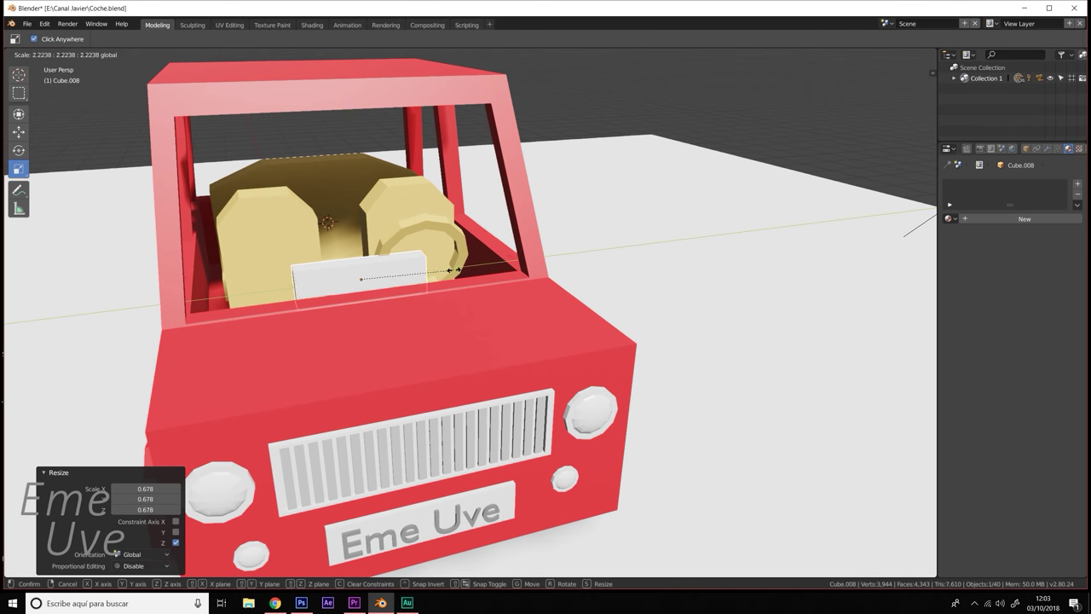
click(584, 237)
mouse_move(584, 237)
middle_down()
mouse_move(522, 280)
mouse_move(596, 261)
mouse_move(614, 284)
middle_up()
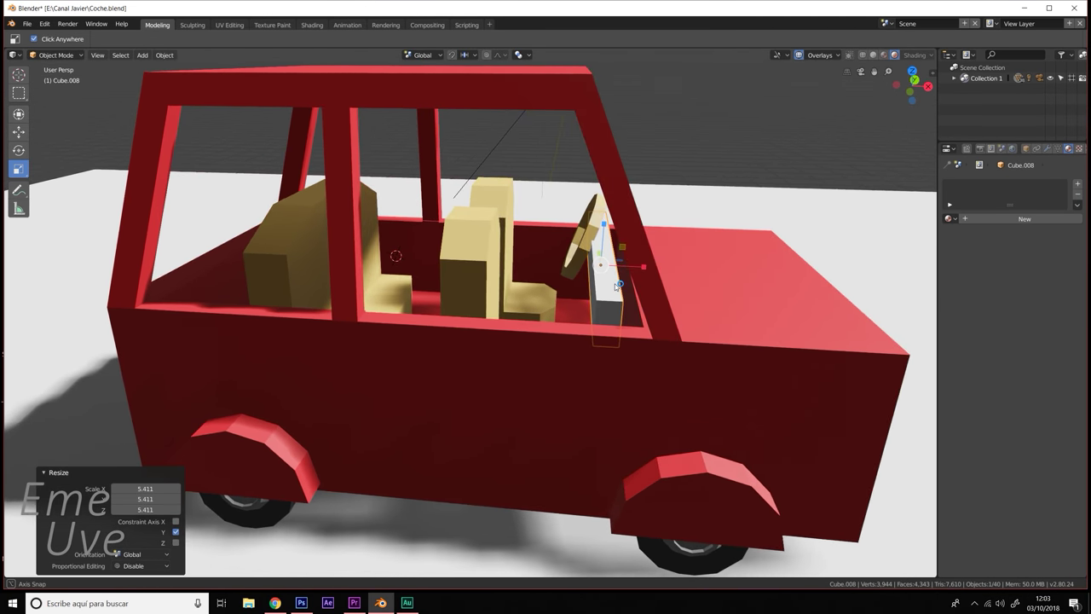
- Slide the grey block along X and lower it along Z in front of the wheel
scroll(614, 284, up, 3)
scroll(620, 295, up, 2)
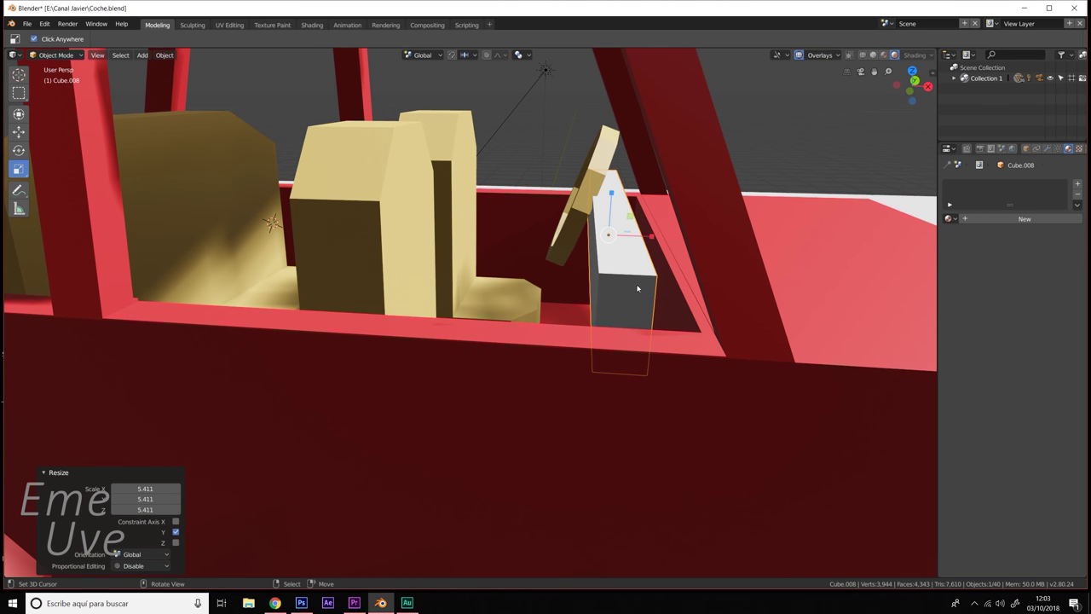
key(shift+space)
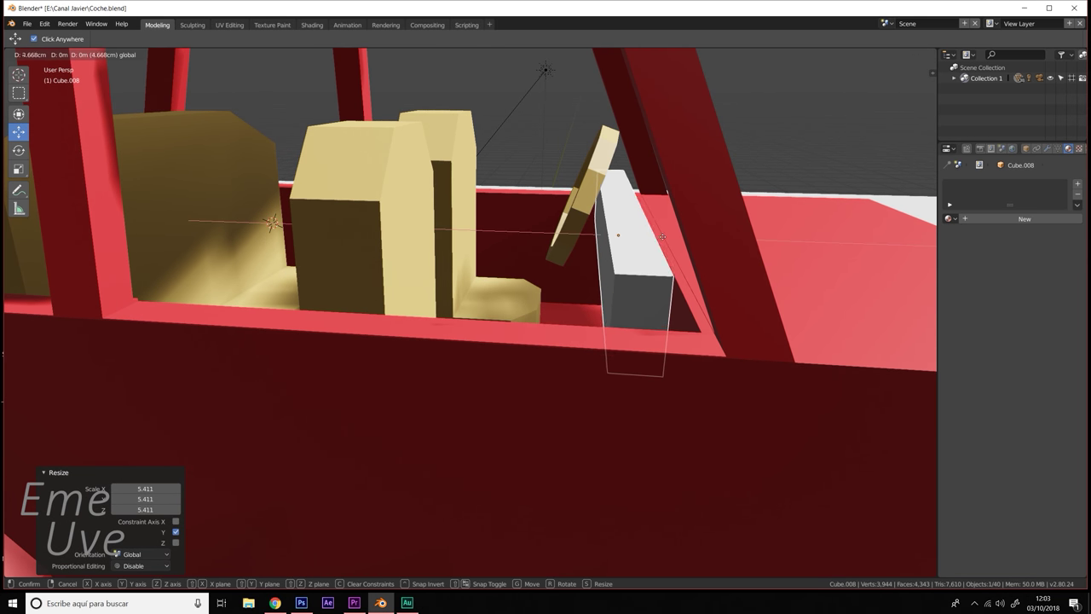
drag(639, 239, 681, 241)
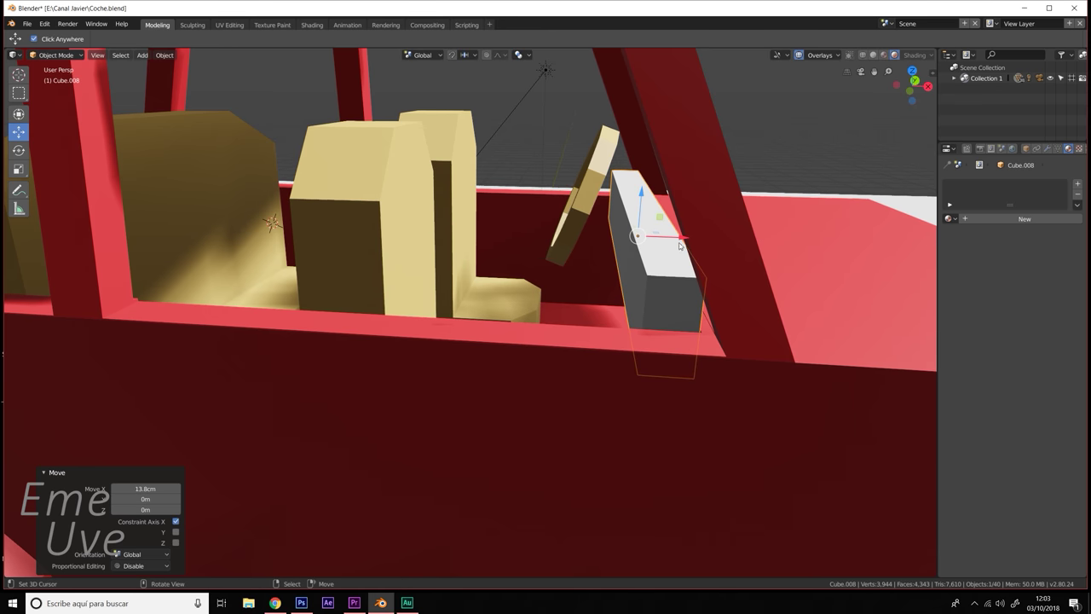
mouse_move(682, 240)
middle_down()
mouse_move(659, 254)
mouse_move(667, 259)
middle_up()
drag(607, 336, 613, 338)
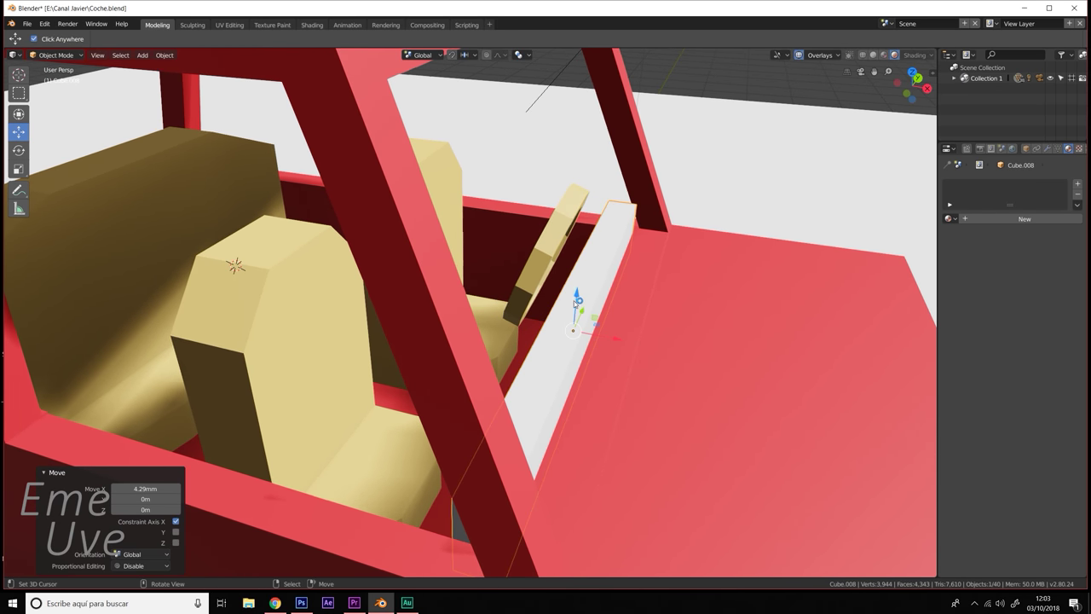
drag(577, 297, 579, 358)
mouse_move(580, 358)
middle_down()
mouse_move(622, 310)
mouse_move(669, 179)
middle_up()
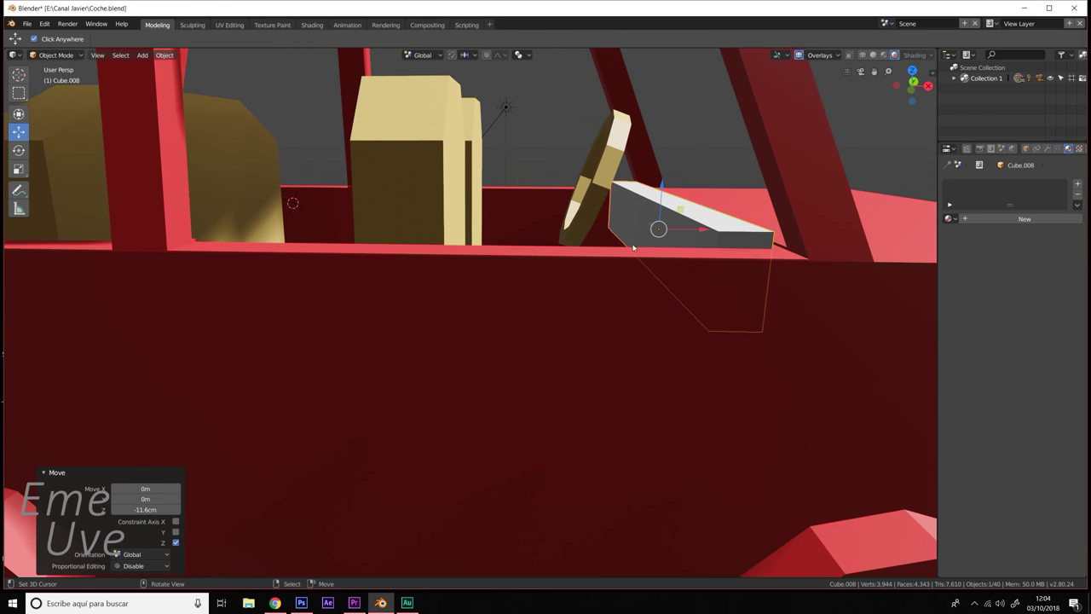
- Lower the block slightly more, then in Edit Mode drop one top edge 9.19cm to slope it
drag(669, 179, 662, 204)
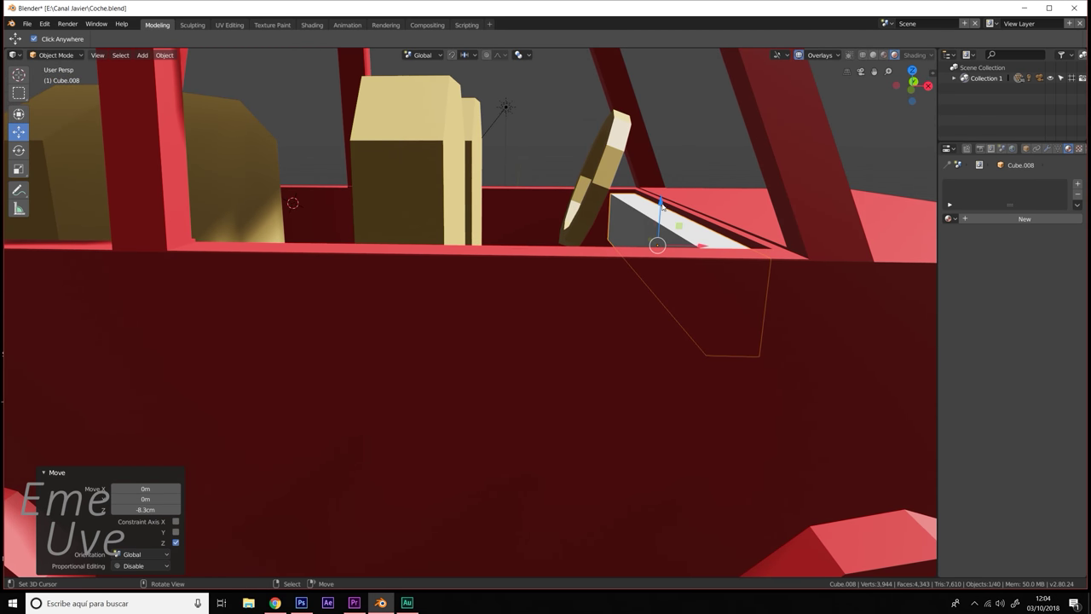
click(54, 55)
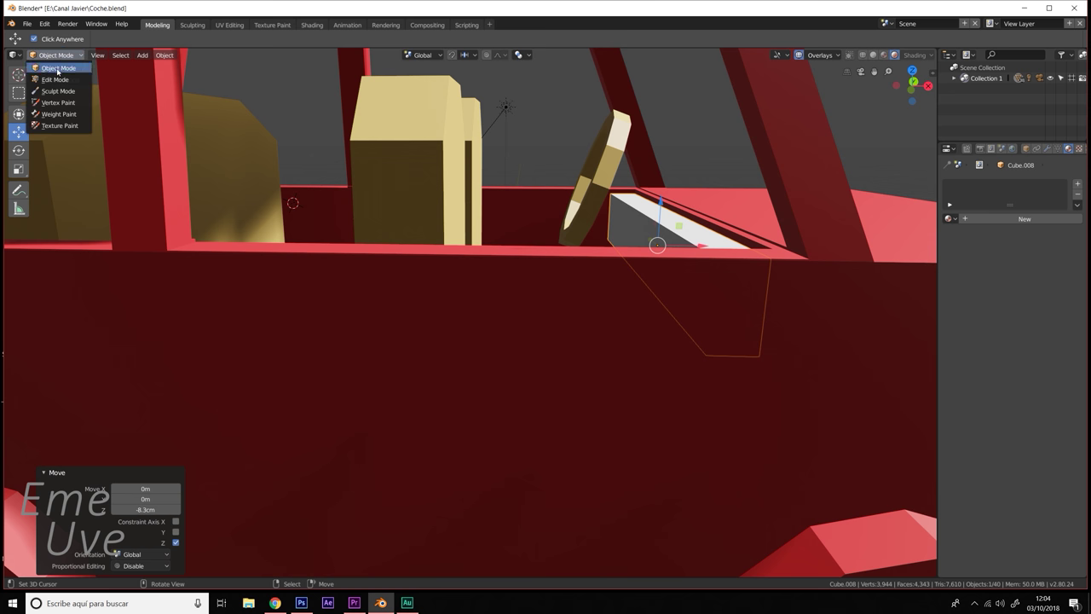
click(56, 72)
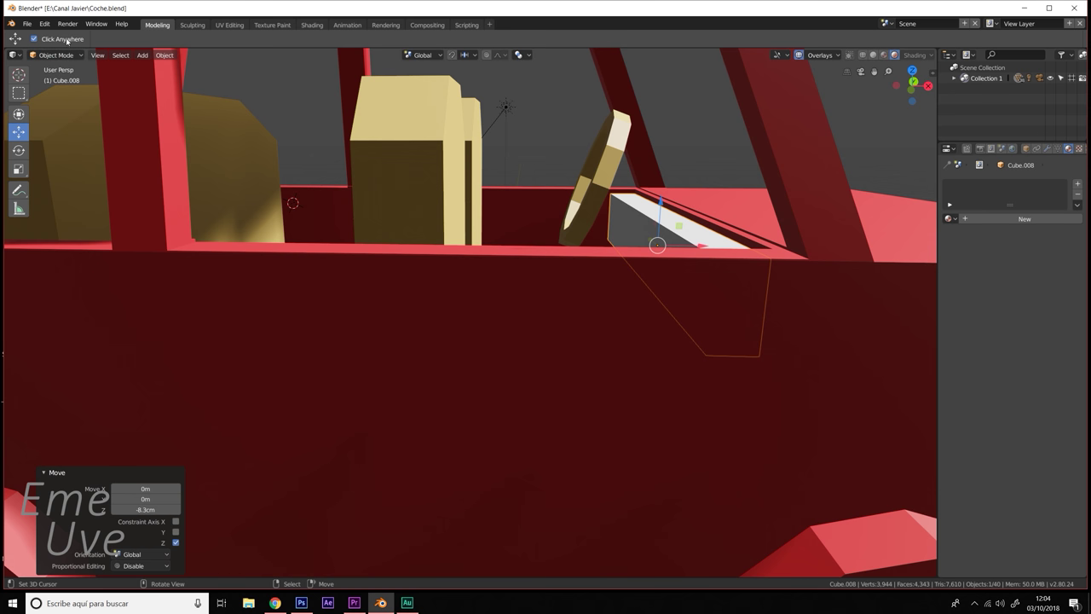
click(51, 54)
click(64, 80)
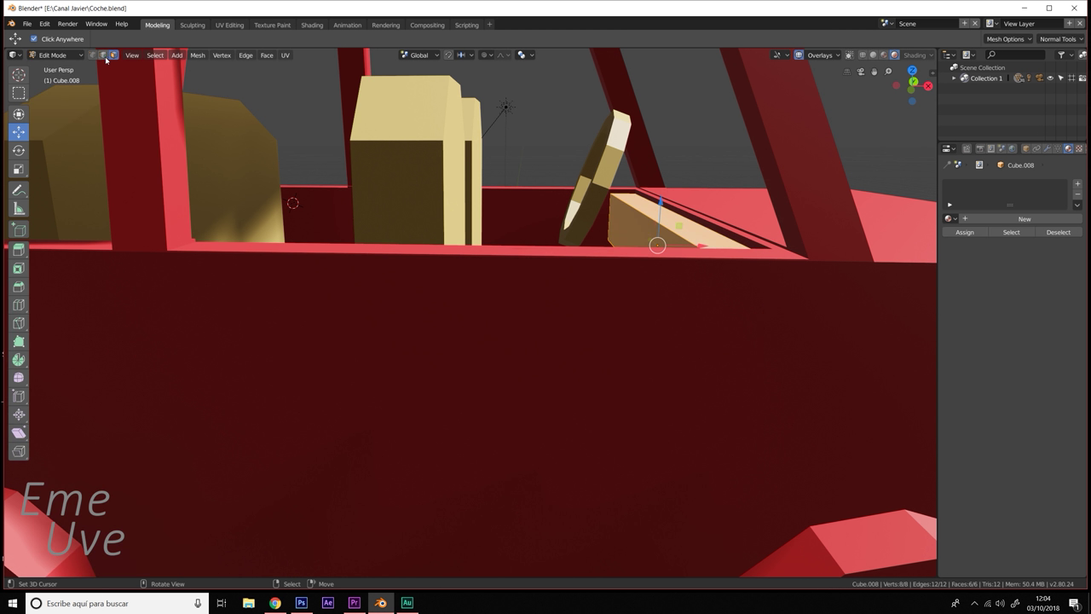
click(642, 215)
drag(644, 204, 647, 177)
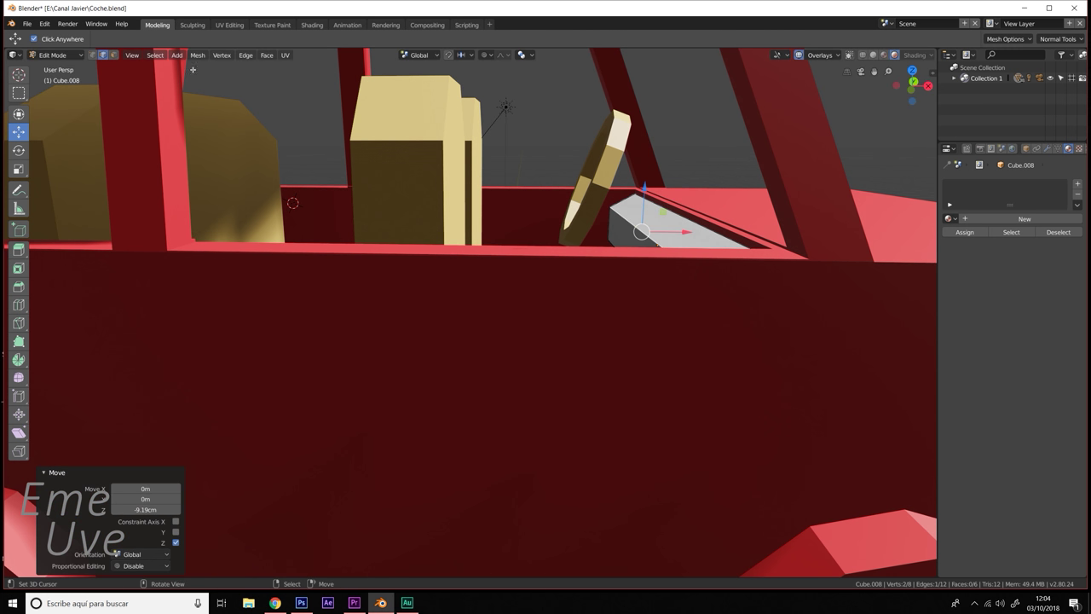
- Back in Object Mode, give the block the tan Cuero material
click(50, 57)
click(54, 69)
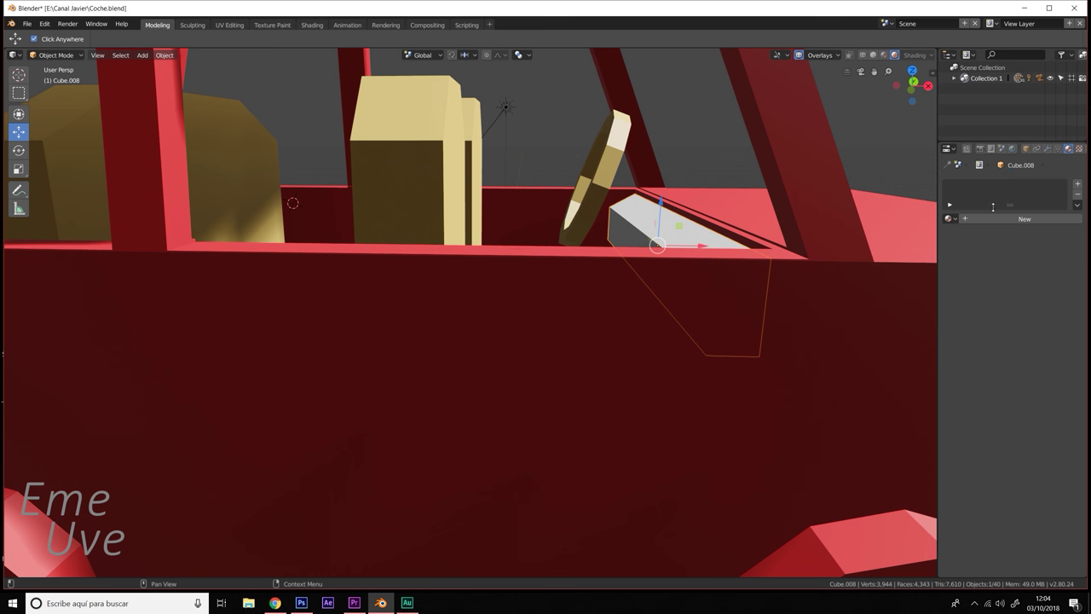
click(951, 218)
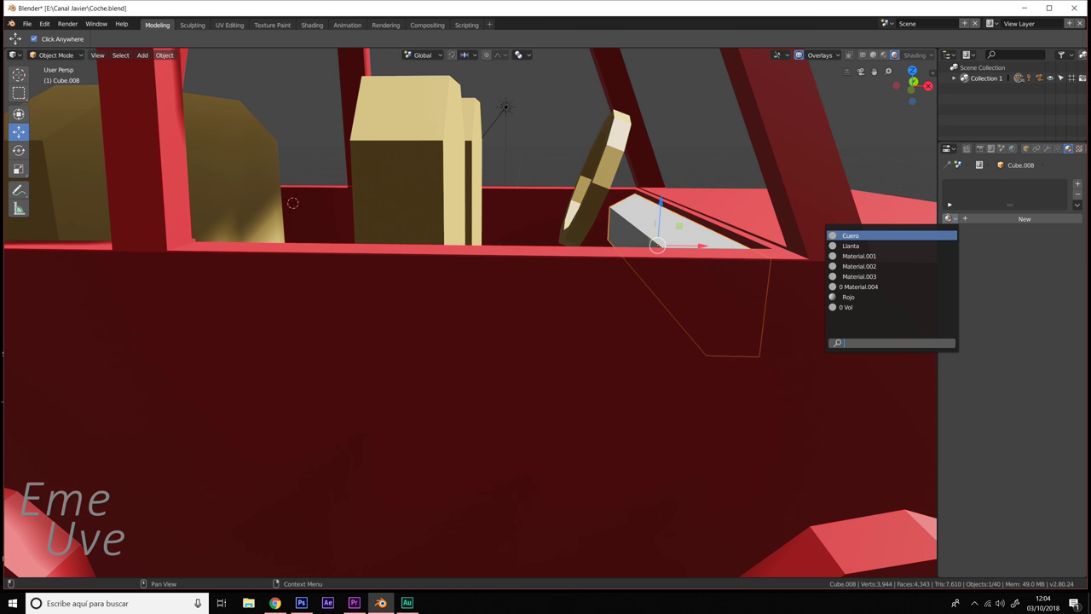
click(886, 235)
click(597, 181)
- Lower the steering wheel and shift it -2.89cm along X
middle_drag(596, 181, 487, 189)
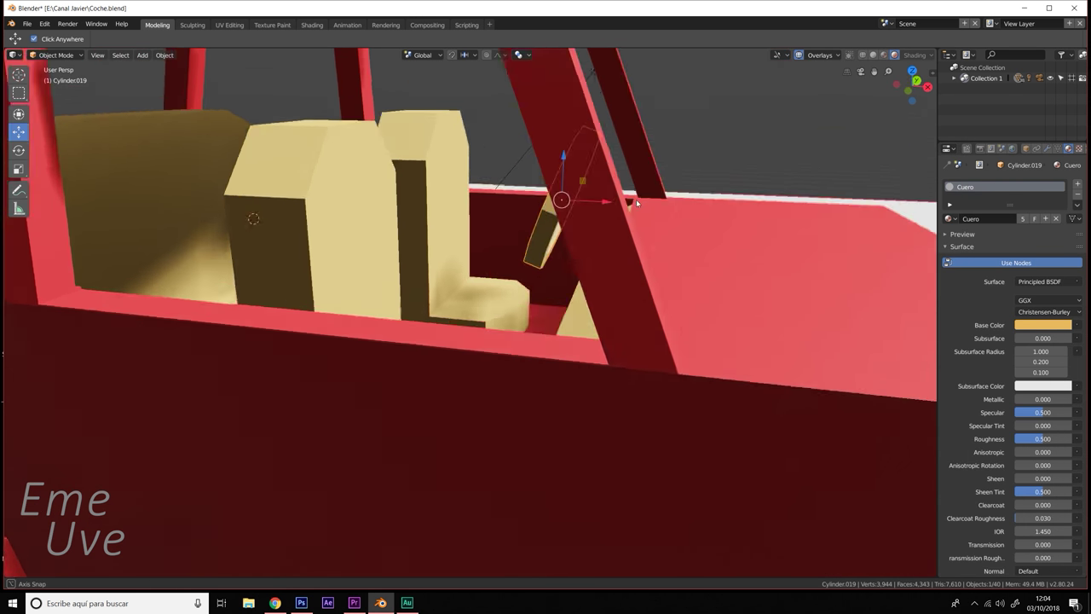
key(g)
click(488, 216)
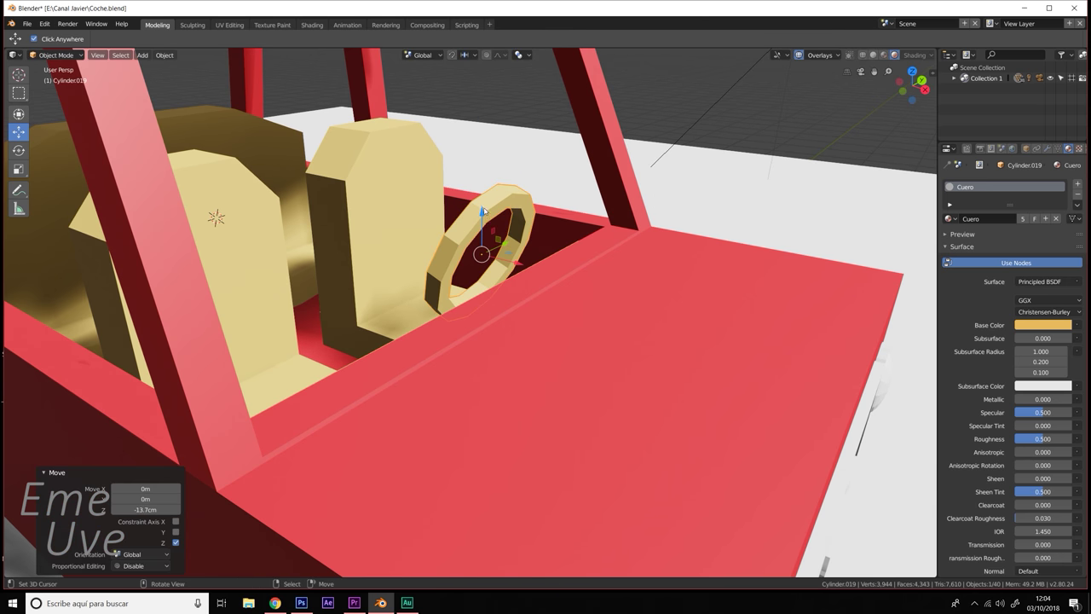
key(g)
key(x)
click(554, 294)
middle_drag(554, 294, 676, 243)
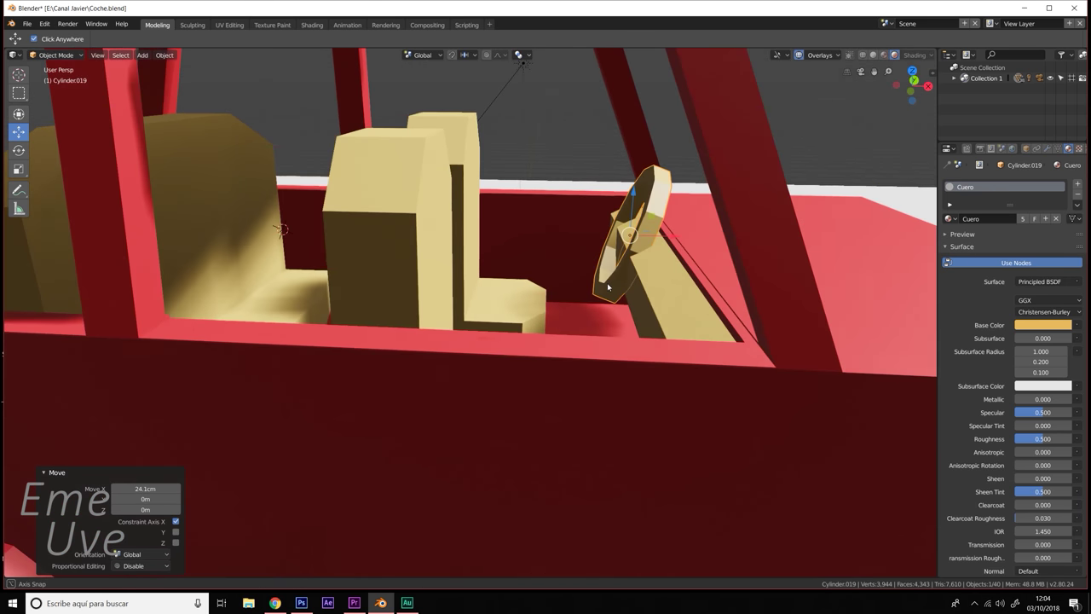
click(676, 242)
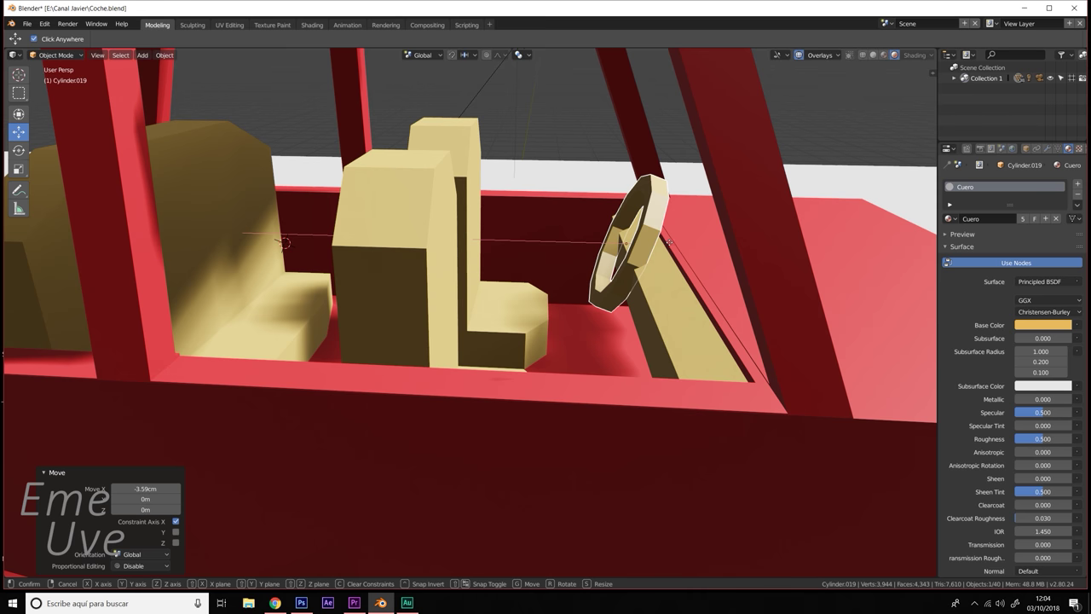
key(g)
key(x)
click(666, 244)
middle_drag(665, 244, 694, 249)
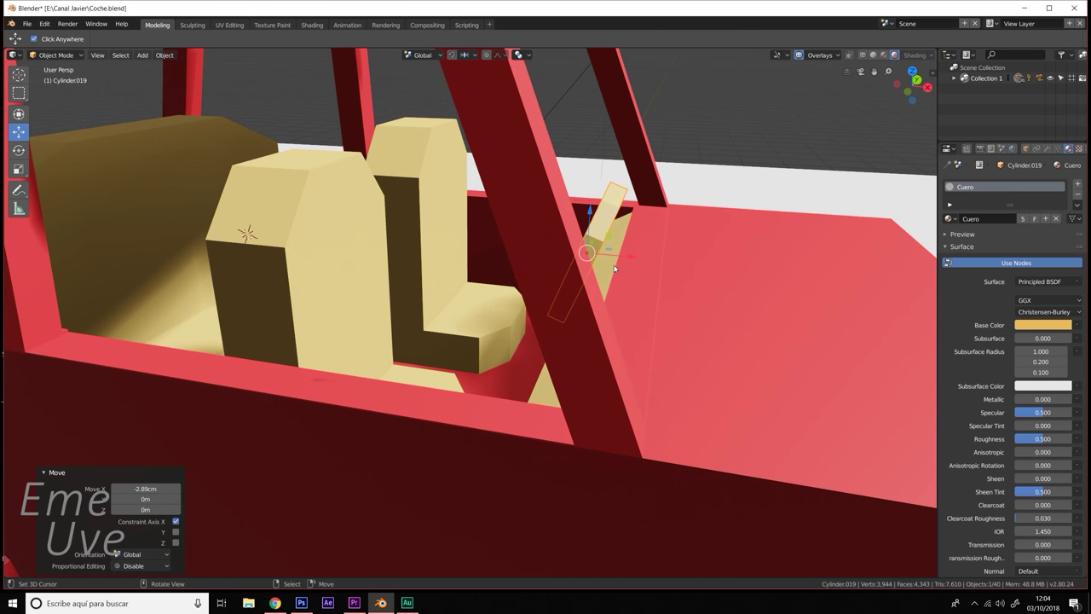
- Tilt the steering wheel a further -8.33° about Y
key(shift+space)
click(657, 232)
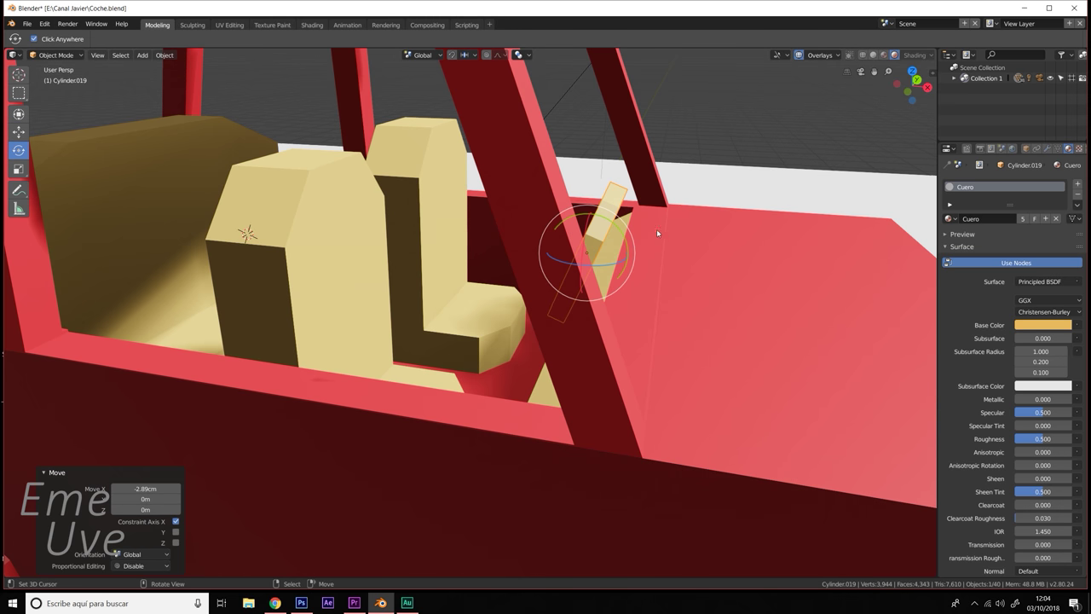
drag(615, 241, 667, 255)
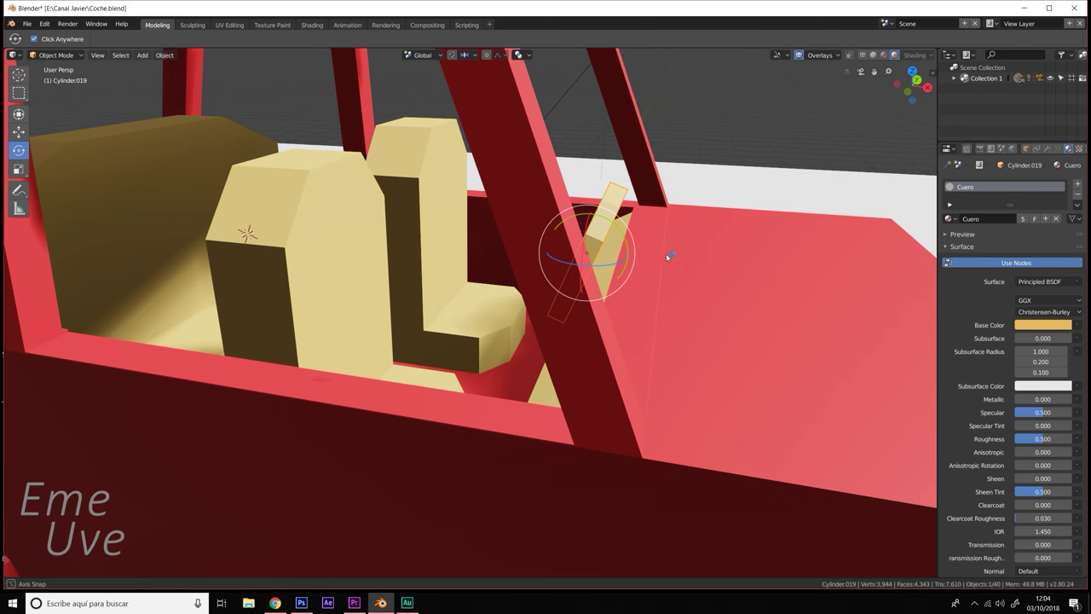
middle_drag(667, 256, 542, 252)
drag(539, 254, 558, 257)
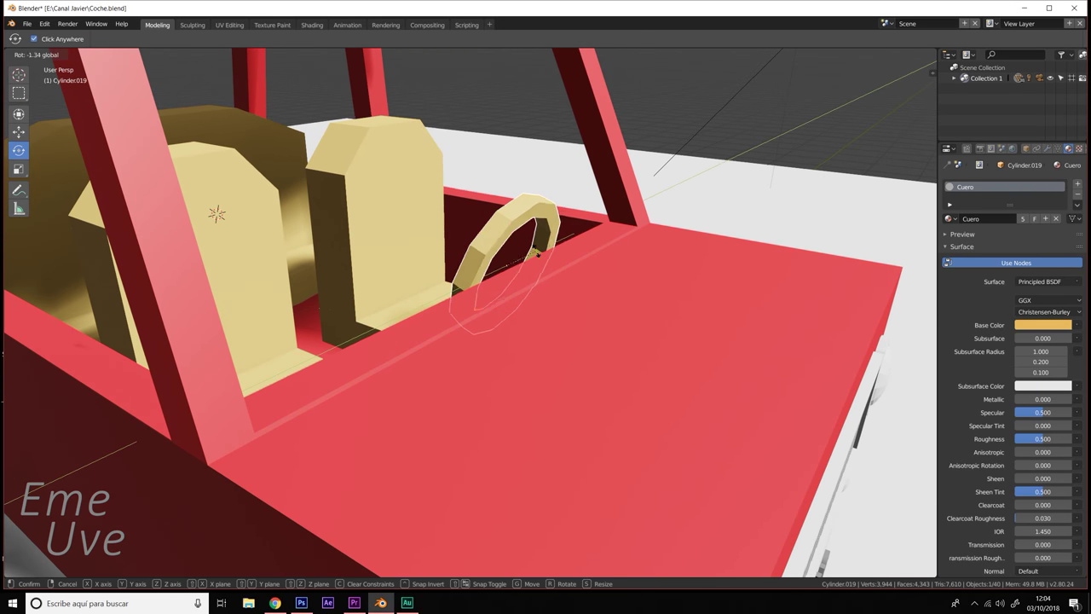
middle_drag(558, 257, 588, 265)
scroll(588, 265, down, 3)
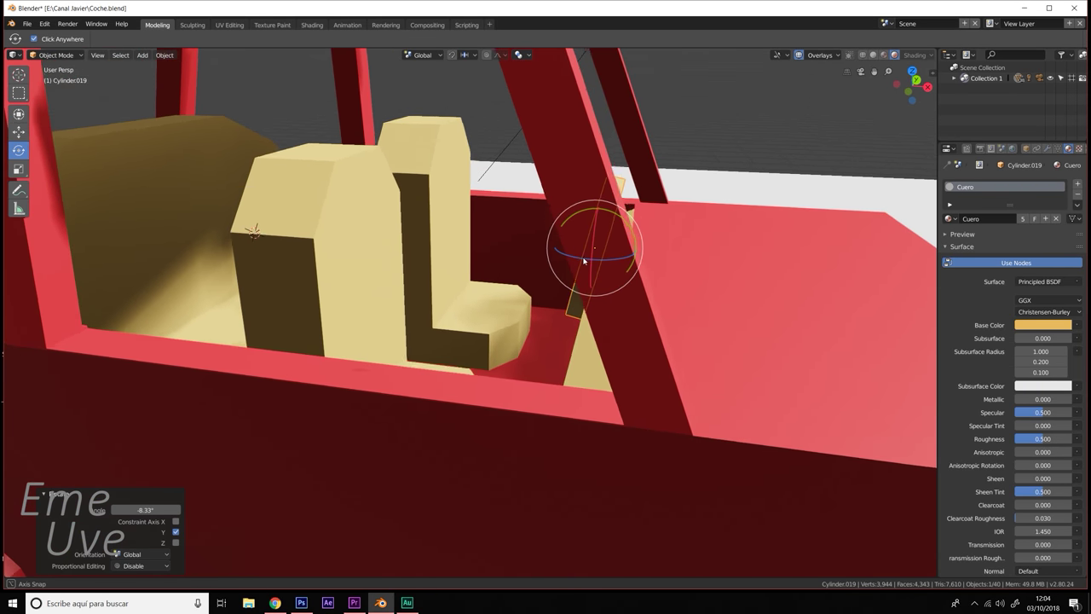
scroll(621, 256, down, 5)
middle_drag(621, 267, 583, 271)
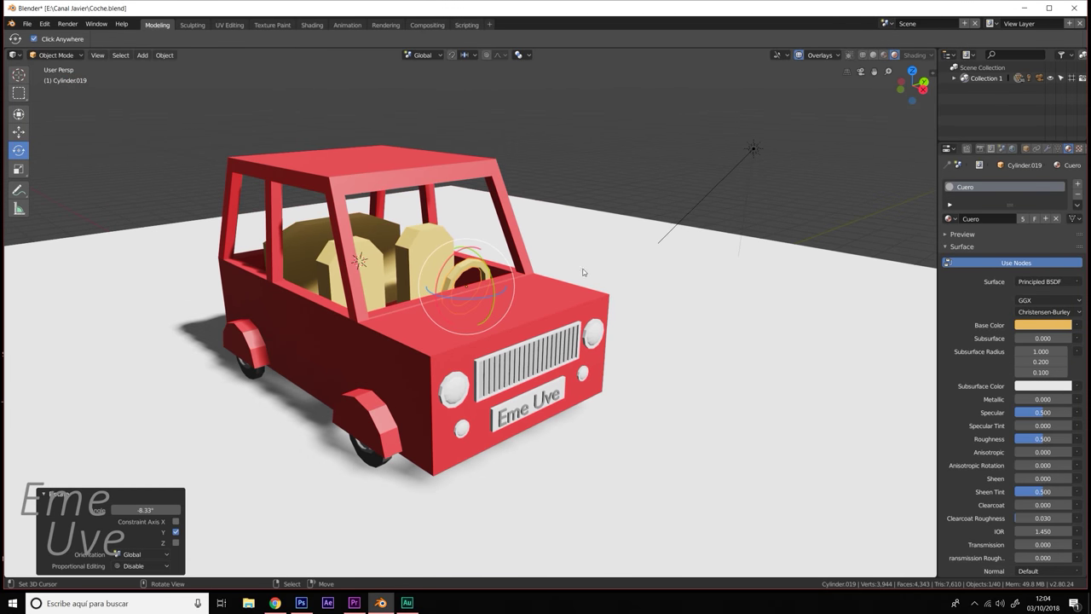
click(28, 23)
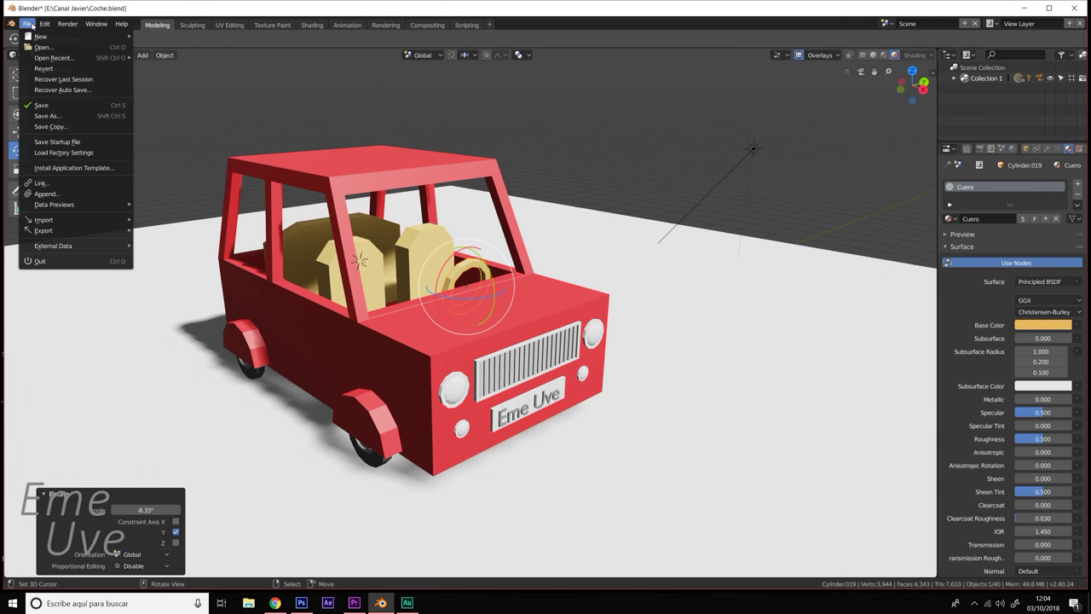
- Save the car file
click(48, 108)
mouse_move(383, 213)
middle_down()
mouse_move(414, 222)
mouse_move(439, 126)
mouse_move(552, 244)
mouse_move(486, 233)
middle_up()
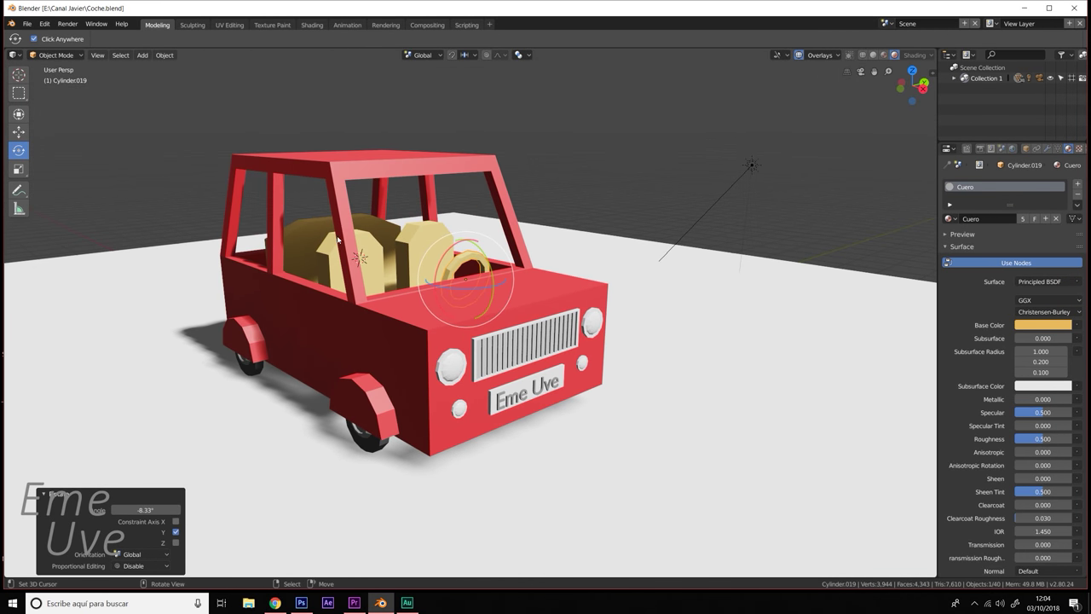
mouse_move(337, 240)
middle_down()
mouse_move(594, 244)
mouse_move(571, 287)
mouse_move(576, 326)
middle_up()
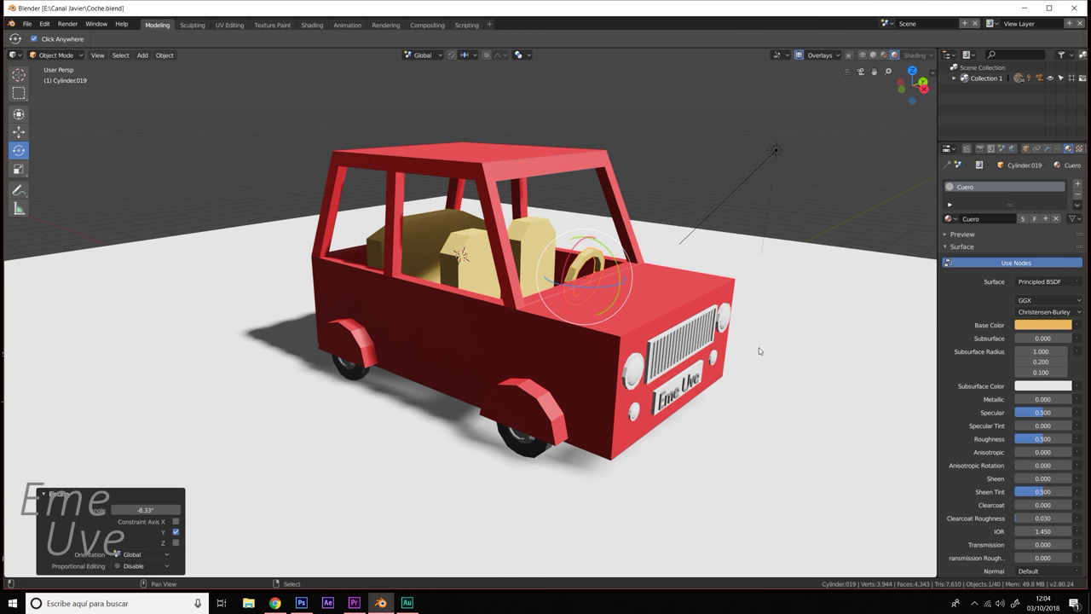
- Give one front round headlight its own new material
mouse_move(758, 350)
middle_down()
mouse_move(716, 339)
mouse_move(545, 358)
middle_up()
scroll(716, 339, up, 2)
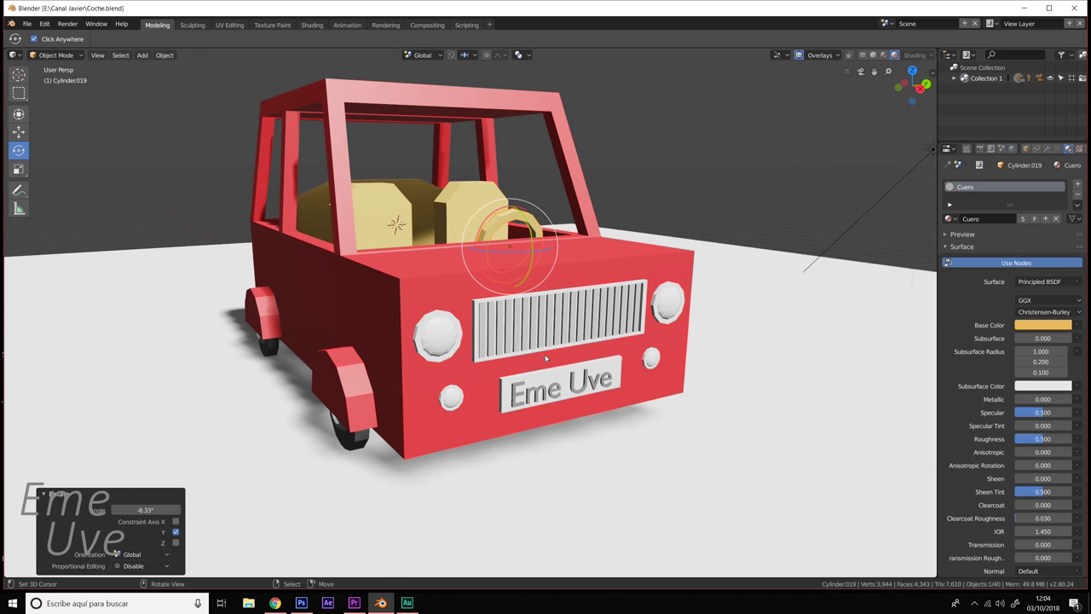
click(445, 341)
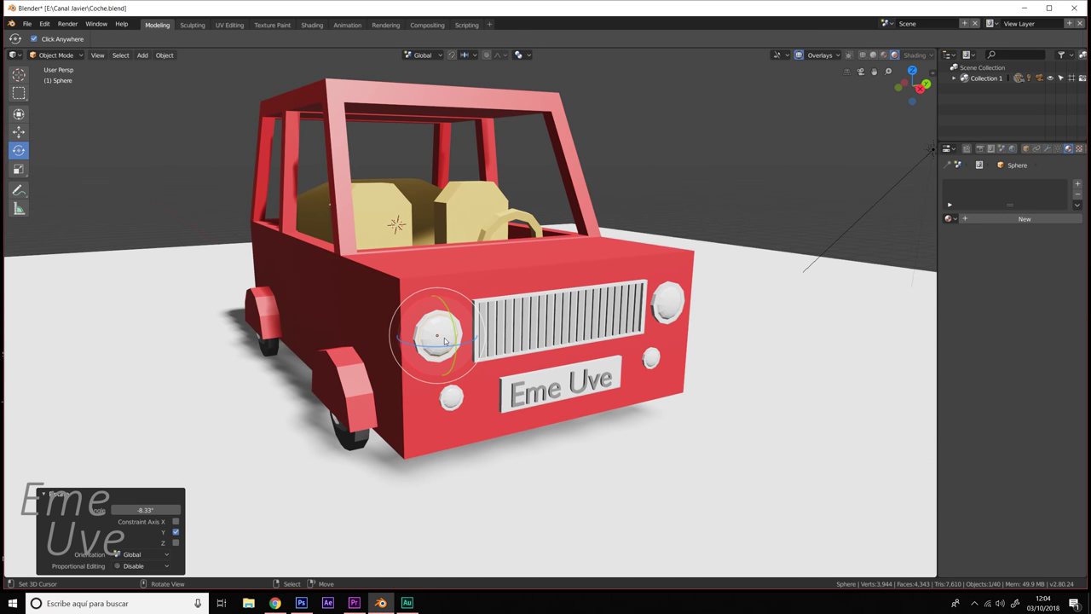
click(987, 220)
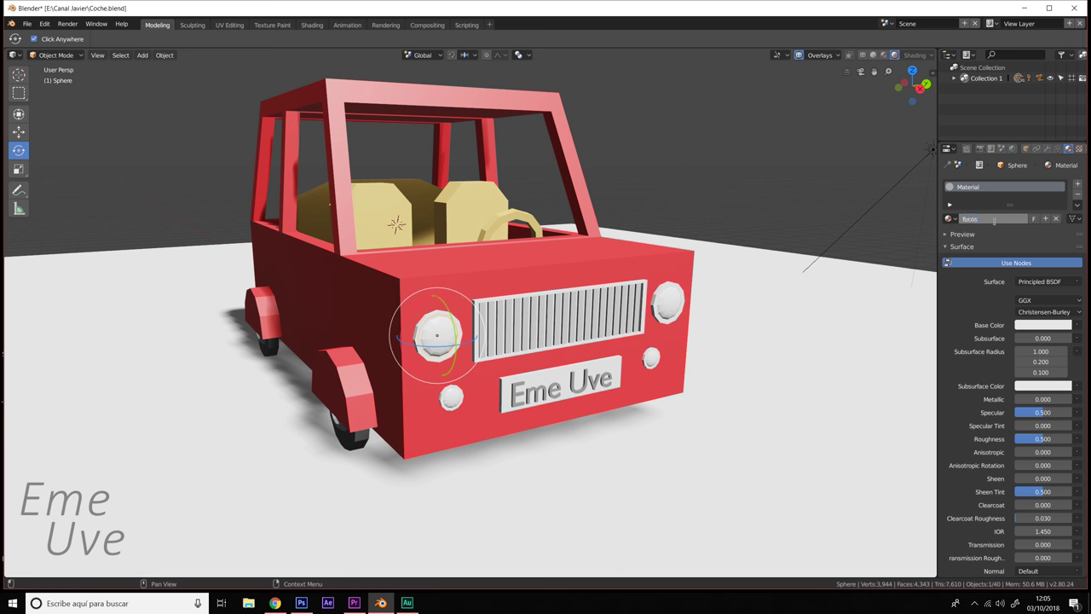
- Confirm 'focos' as the headlight material's name
key(Return)
scroll(795, 289, down, 3)
middle_drag(795, 289, 760, 301)
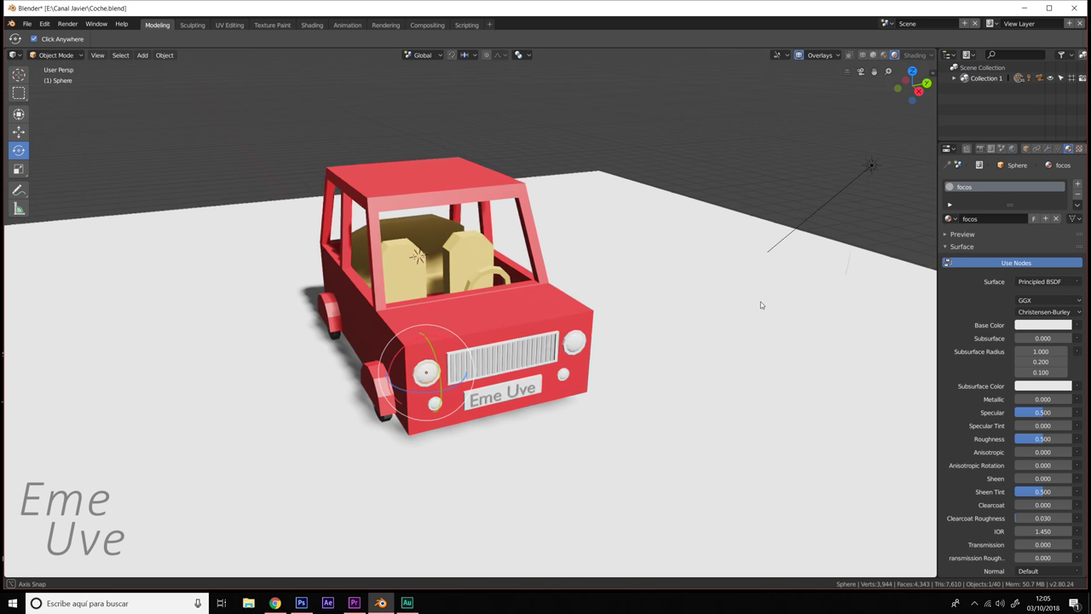
scroll(779, 268, up, 2)
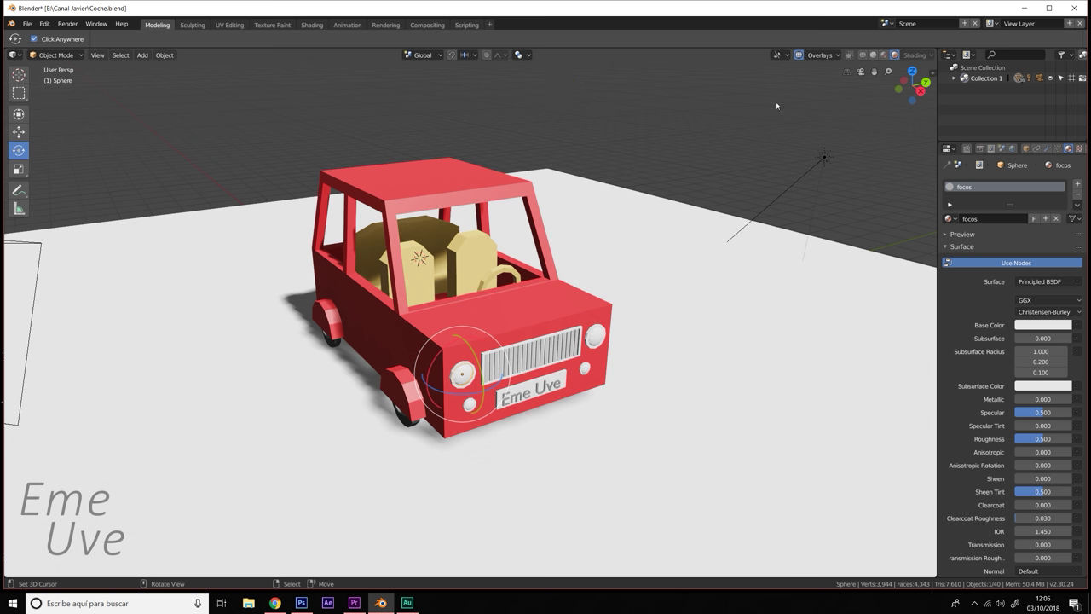
click(980, 148)
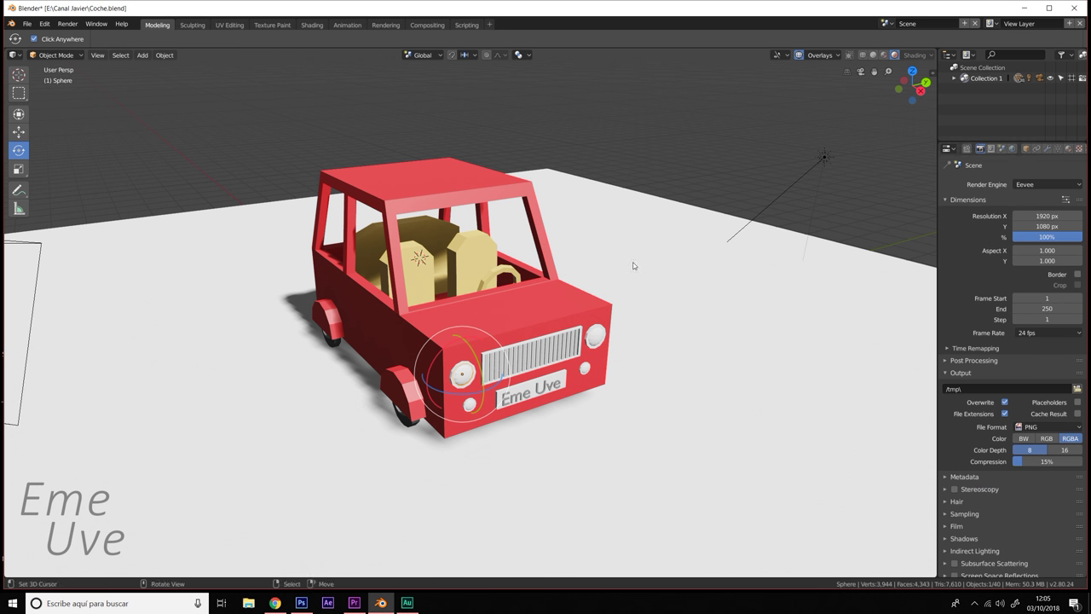
scroll(633, 266, down, 2)
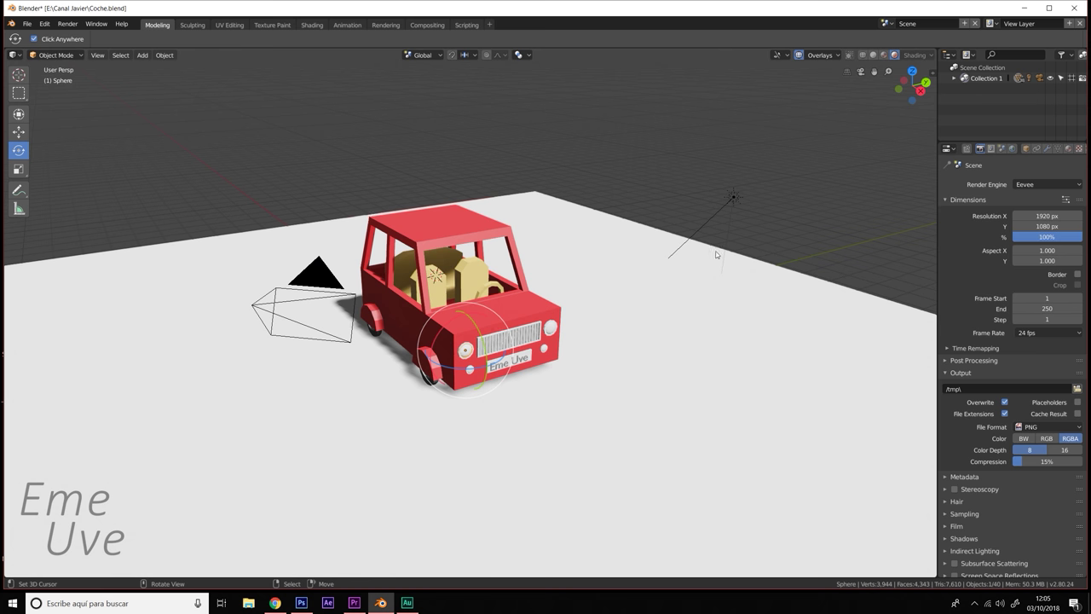
scroll(762, 312, up, 3)
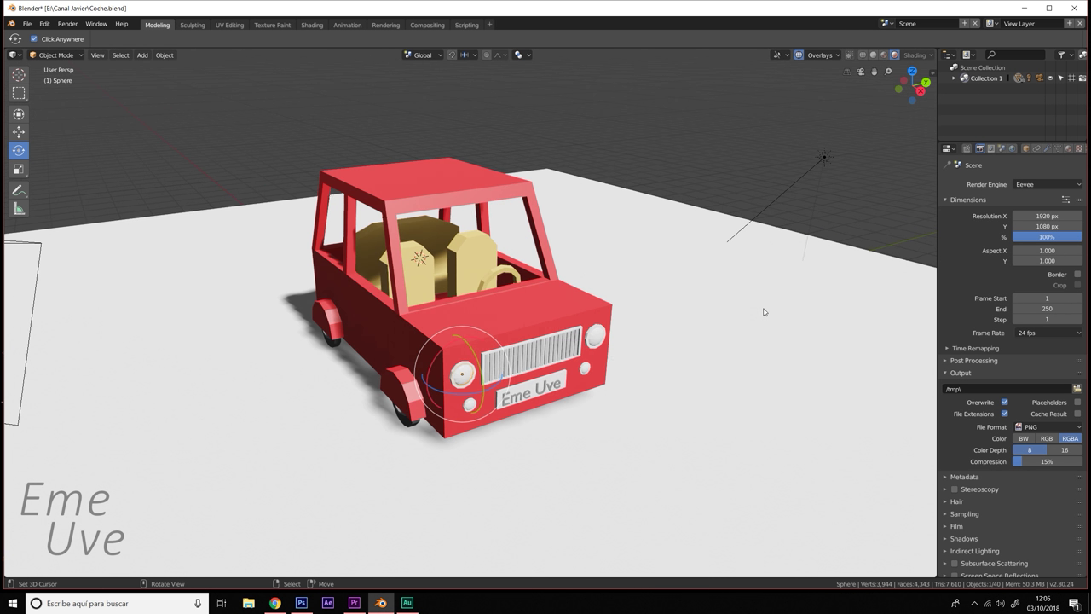
scroll(747, 308, up, 1)
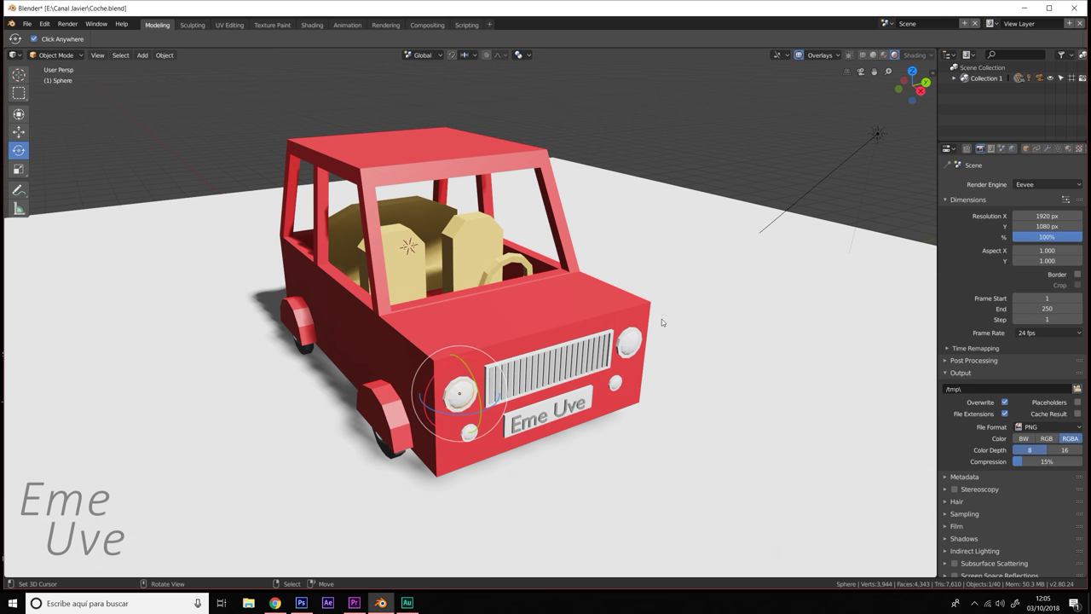
middle_drag(793, 226, 730, 231)
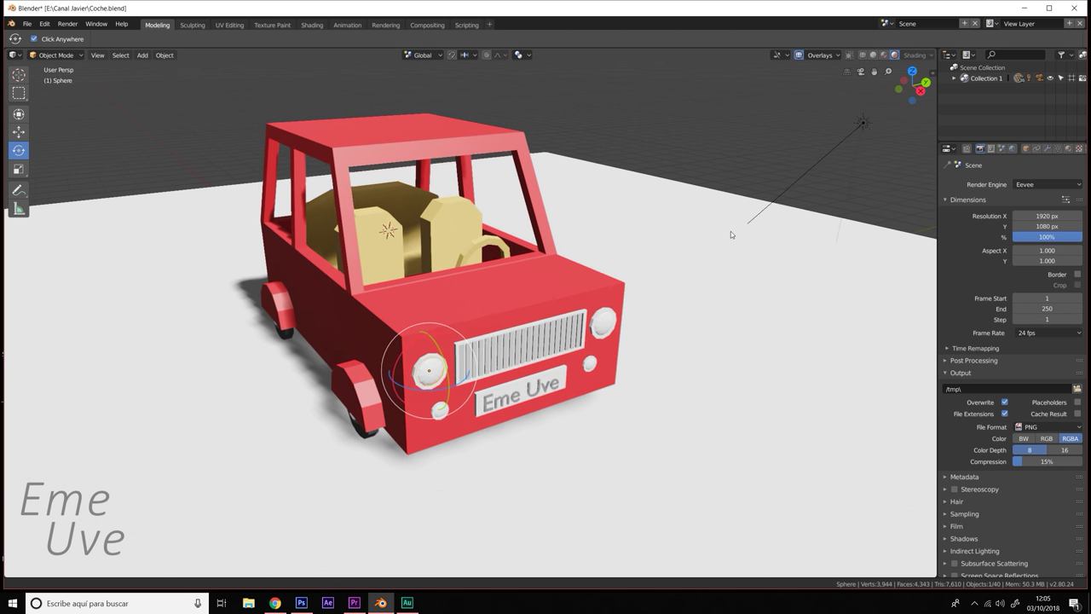
- Give the focos material a yellow base colour
click(1068, 148)
click(1038, 327)
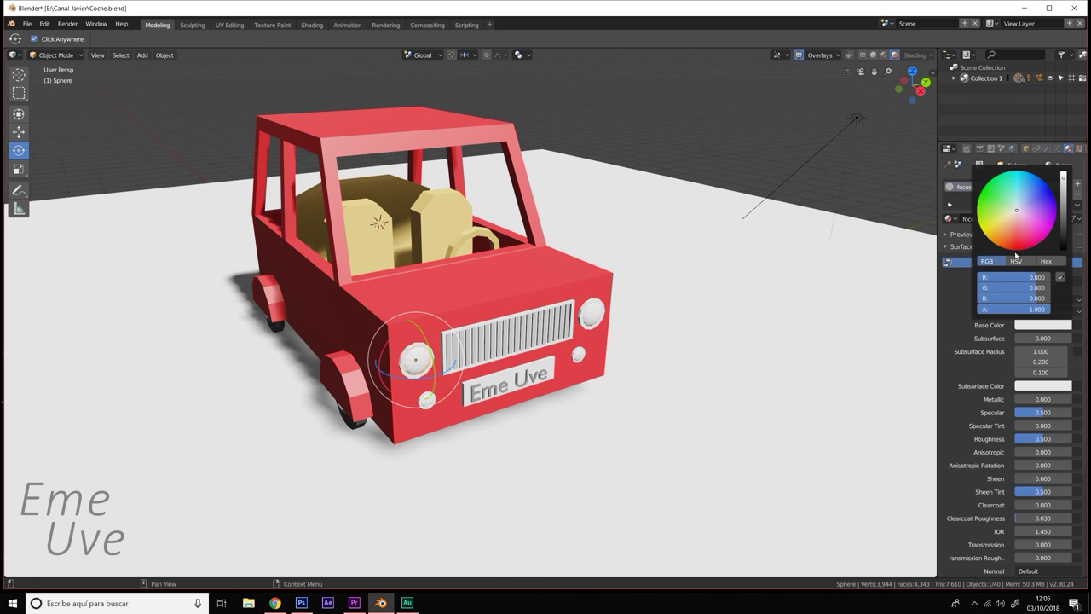
click(987, 233)
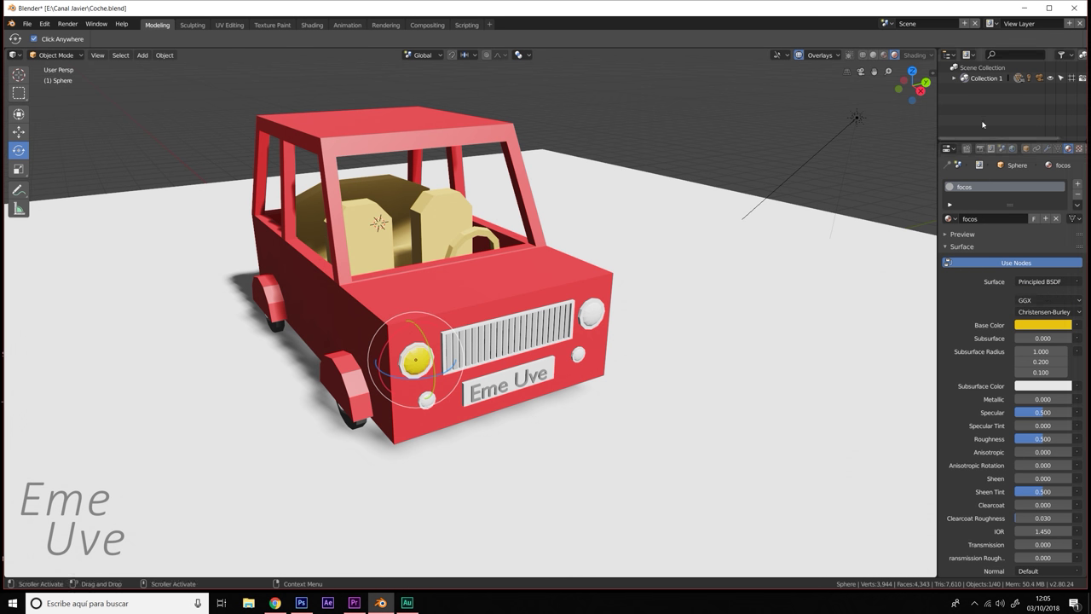
click(980, 150)
- Switch the render engine to Cycles
click(1036, 184)
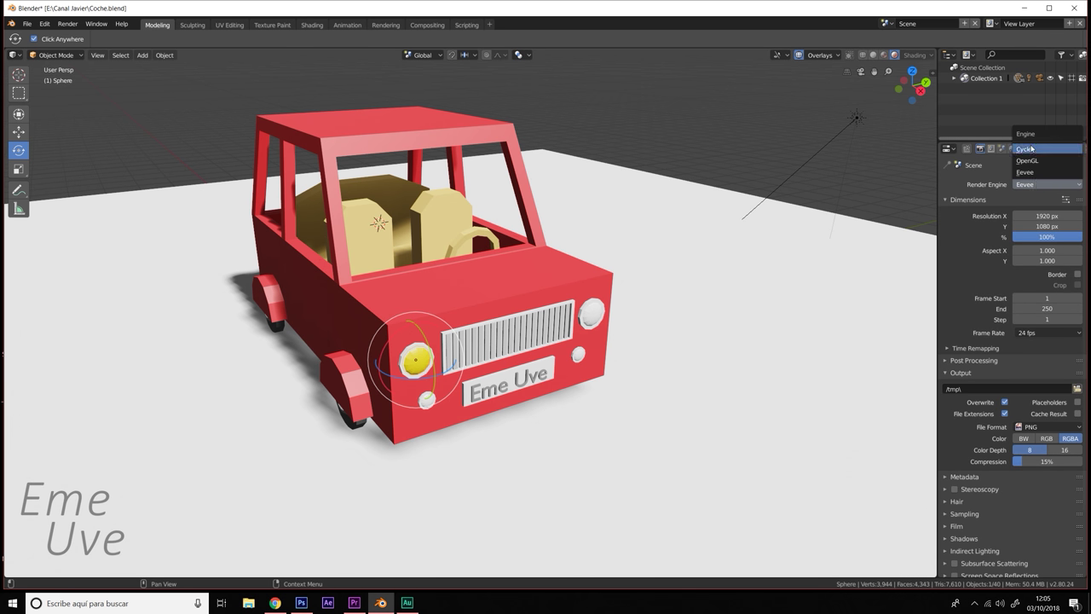
click(1036, 148)
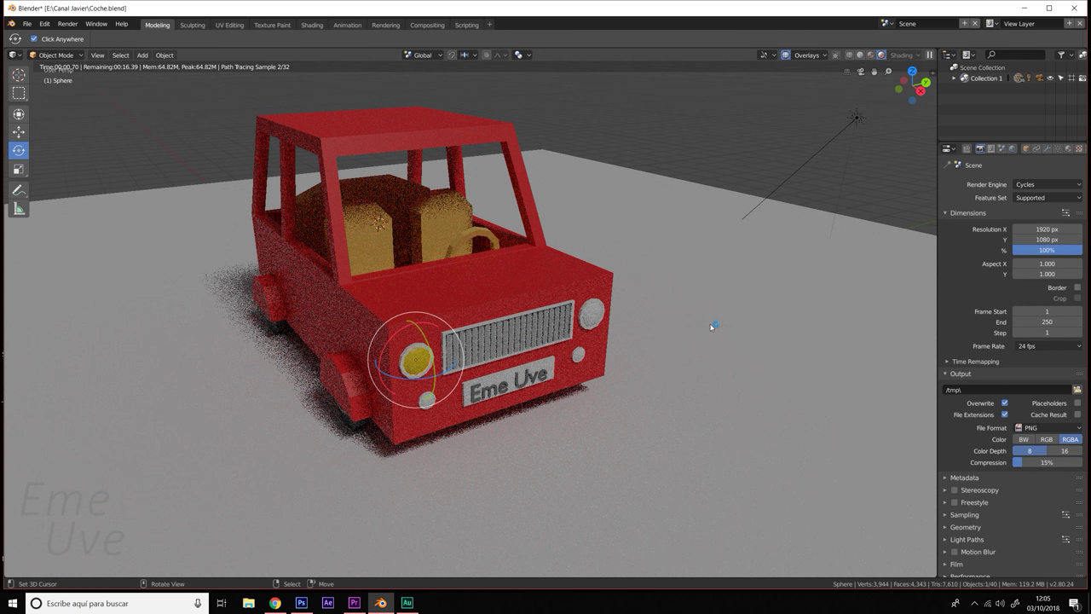
middle_drag(703, 350, 720, 342)
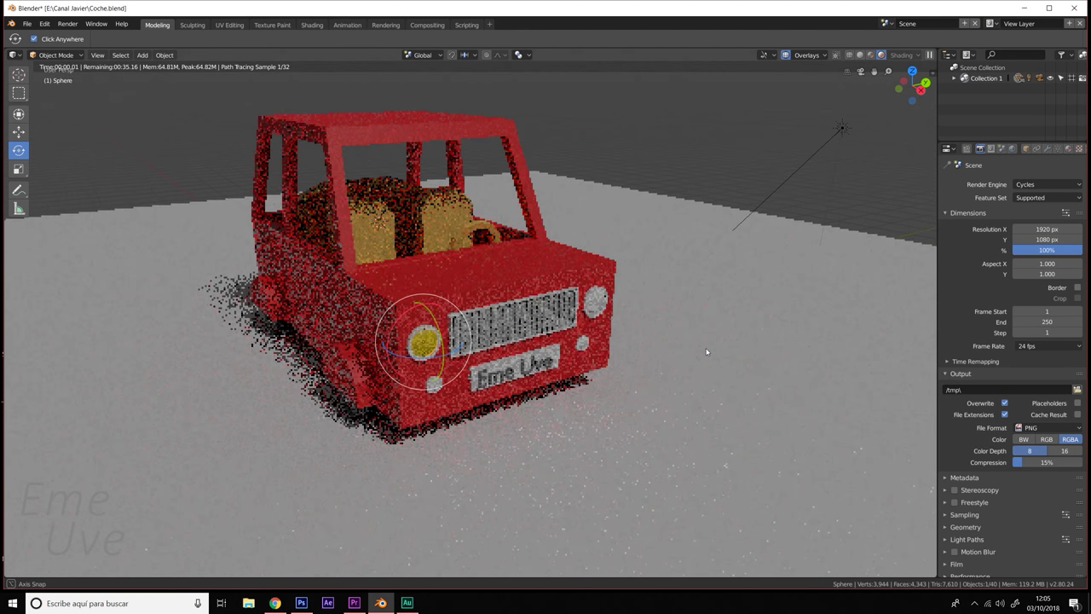
- Make the focos surface a yellow Emission shader with strength 5.7
click(1068, 148)
click(1064, 277)
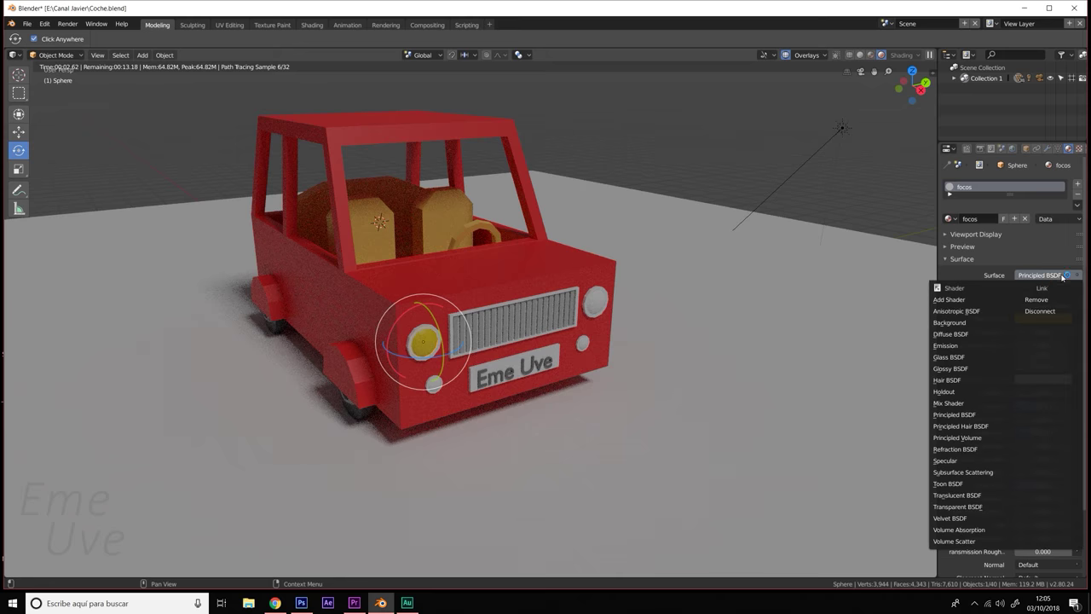
click(953, 345)
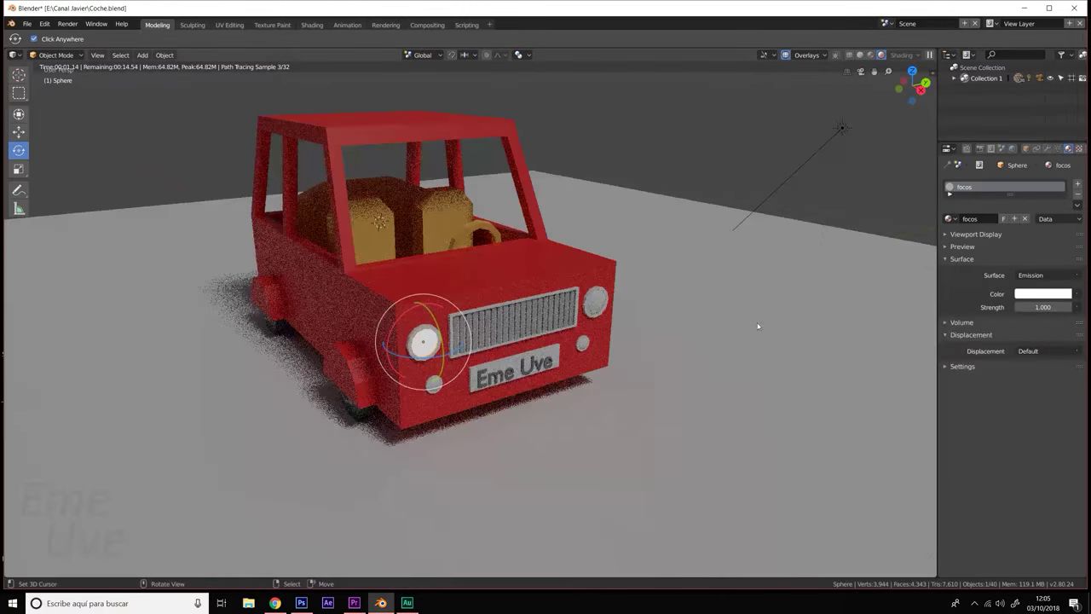
click(1031, 294)
drag(1010, 189, 1001, 199)
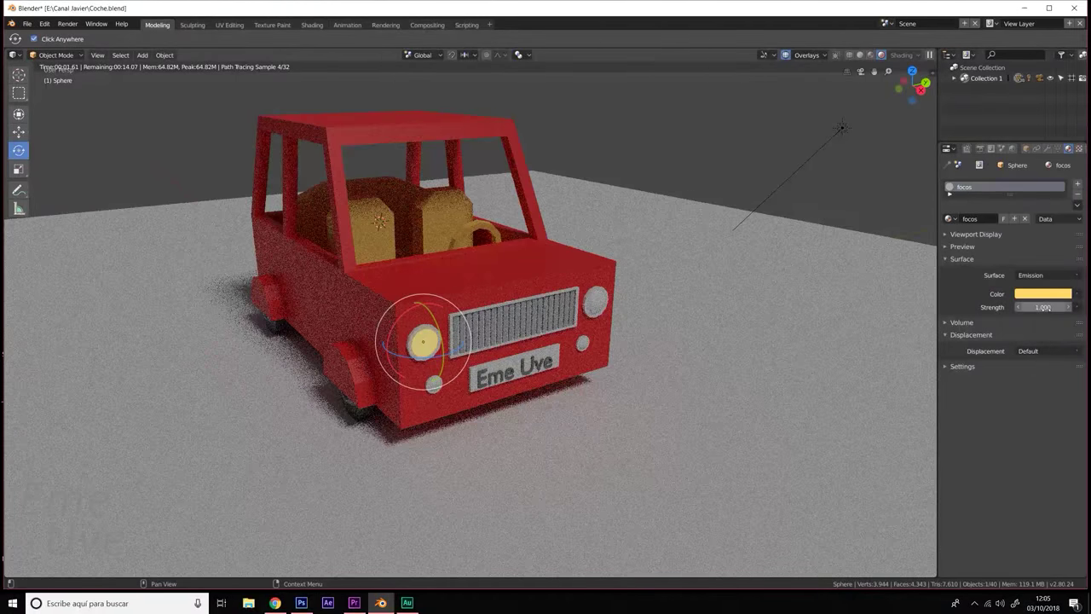
drag(1041, 307, 1076, 307)
scroll(483, 355, up, 1)
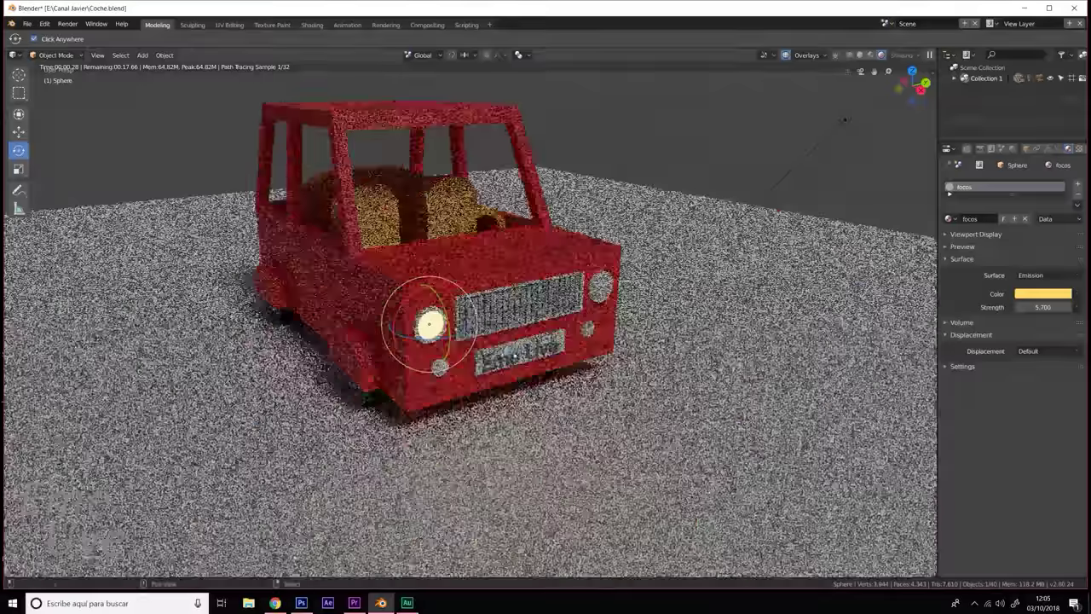
scroll(483, 356, up, 4)
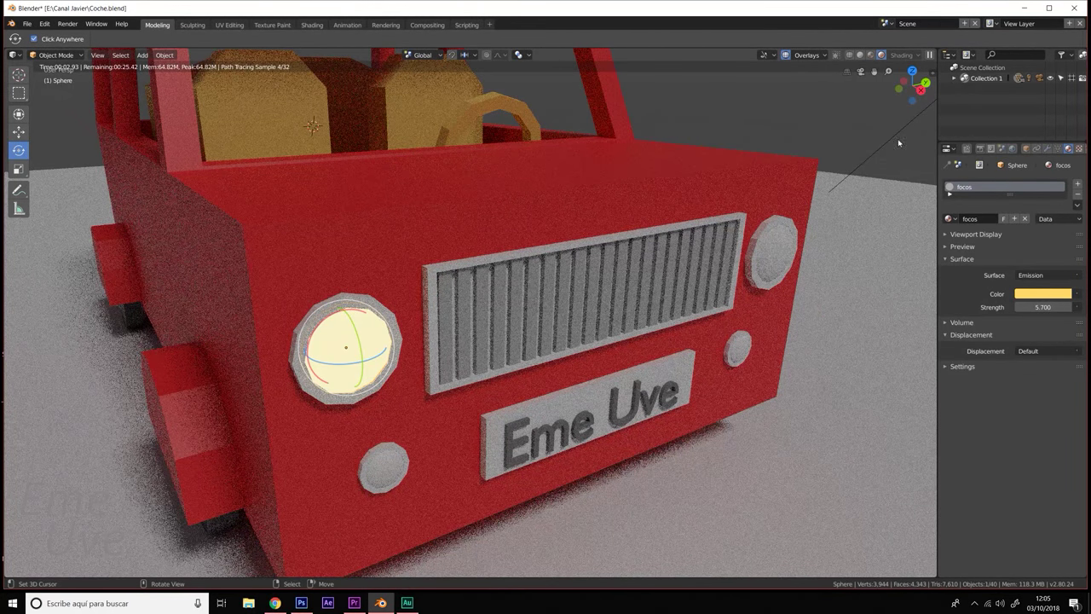
- Return to the render settings and select the sun lamp
click(979, 150)
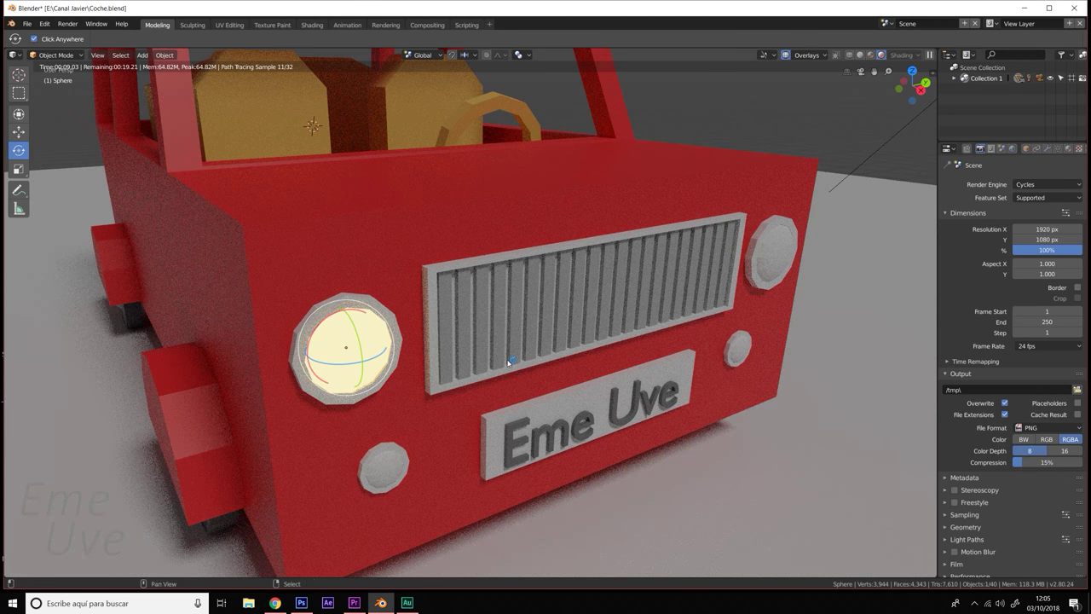
shift+middle_drag(508, 363, 528, 345)
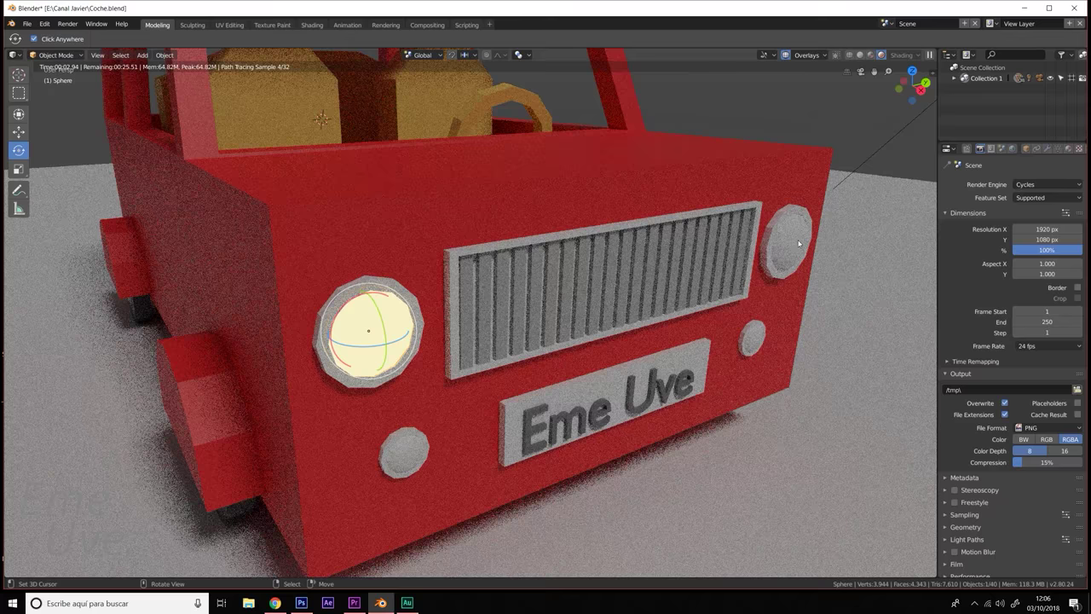
scroll(791, 287, down, 5)
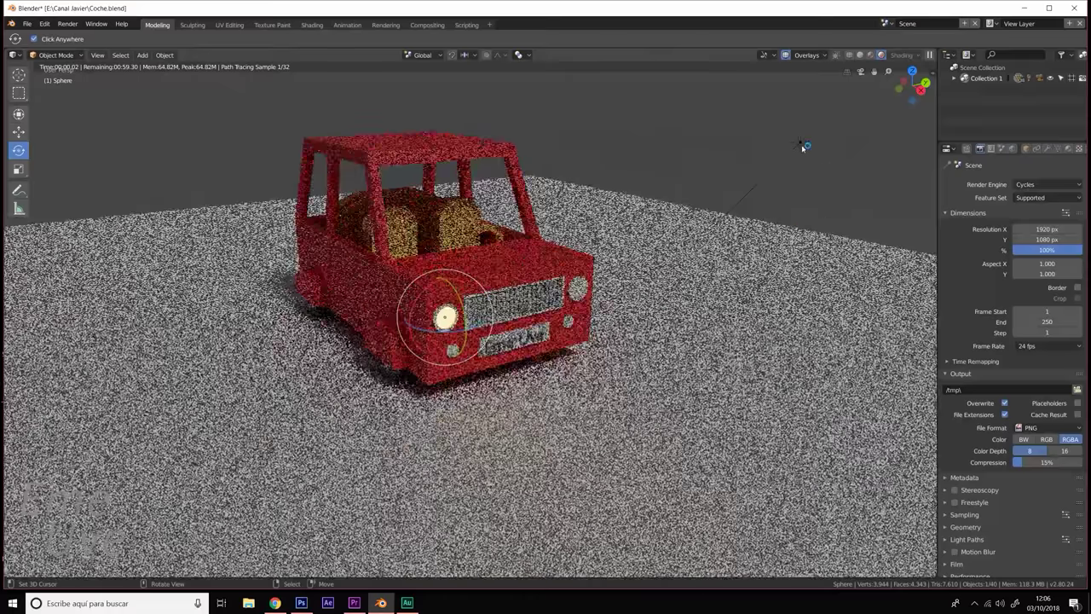
click(801, 143)
- Delete the sun lamp and set the left headlight's emission strength to 30
key(x)
click(801, 146)
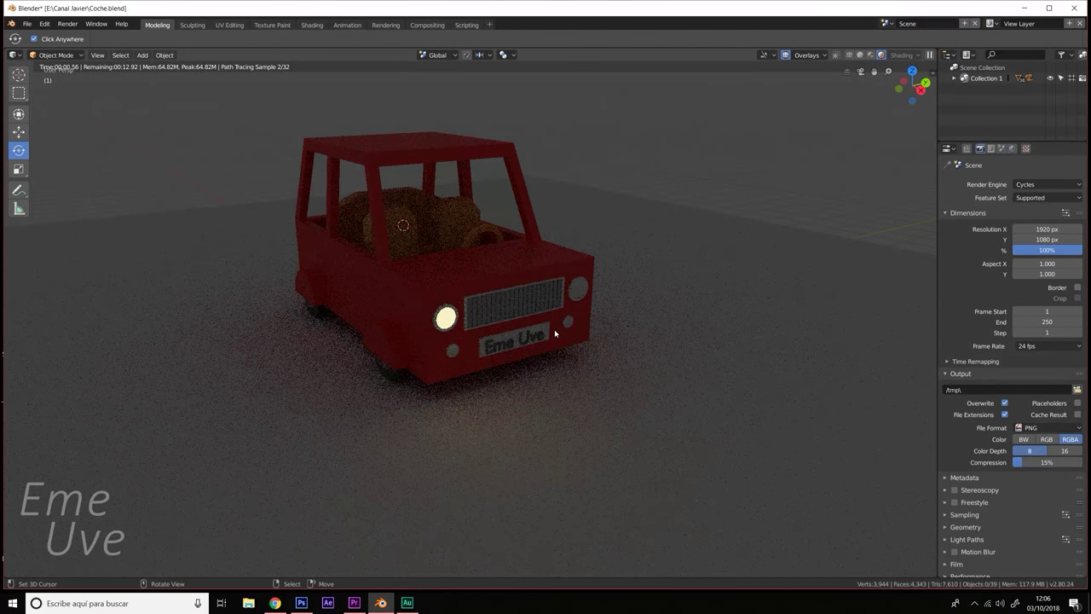
click(446, 319)
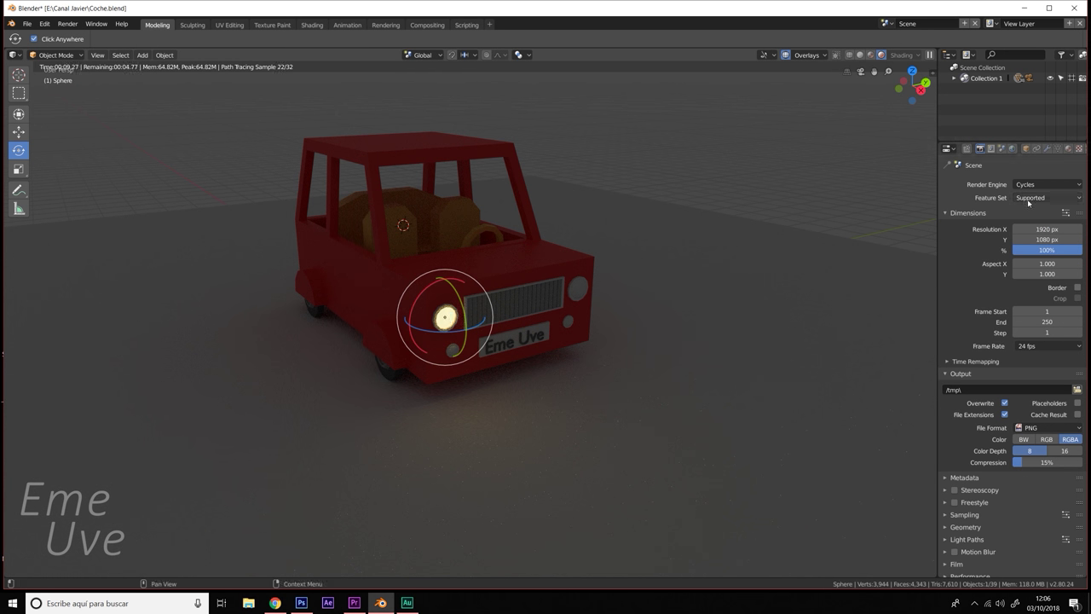
click(1069, 148)
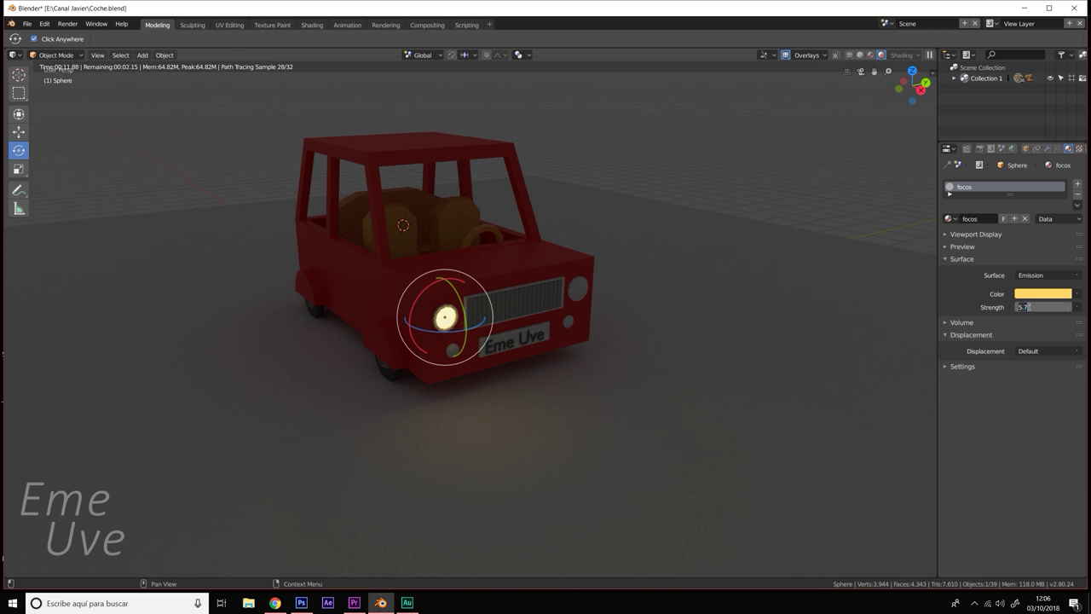
text(30.000)
key(Return)
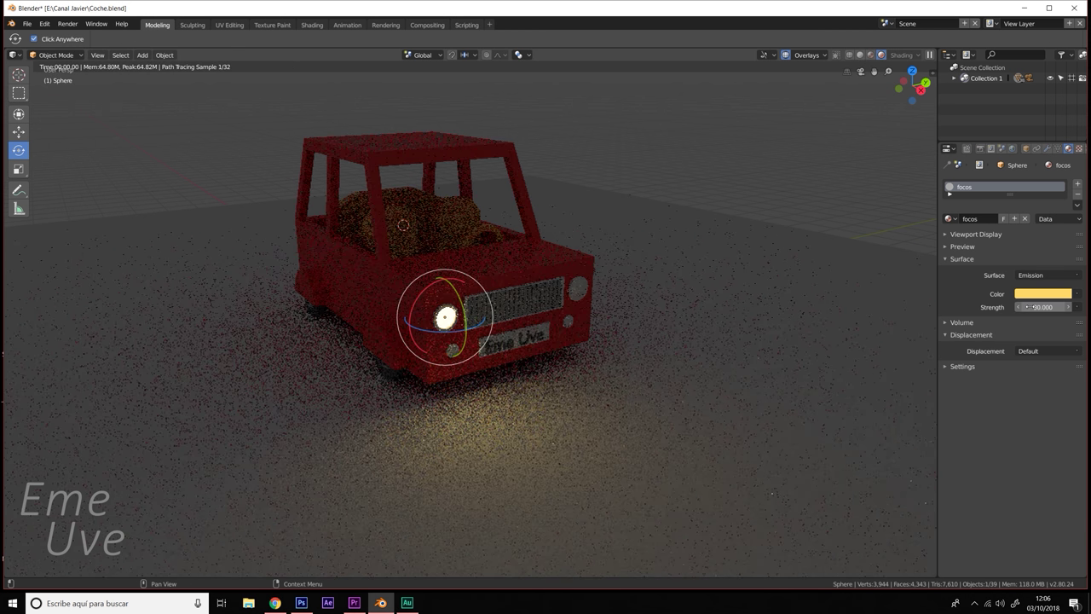
scroll(512, 323, up, 2)
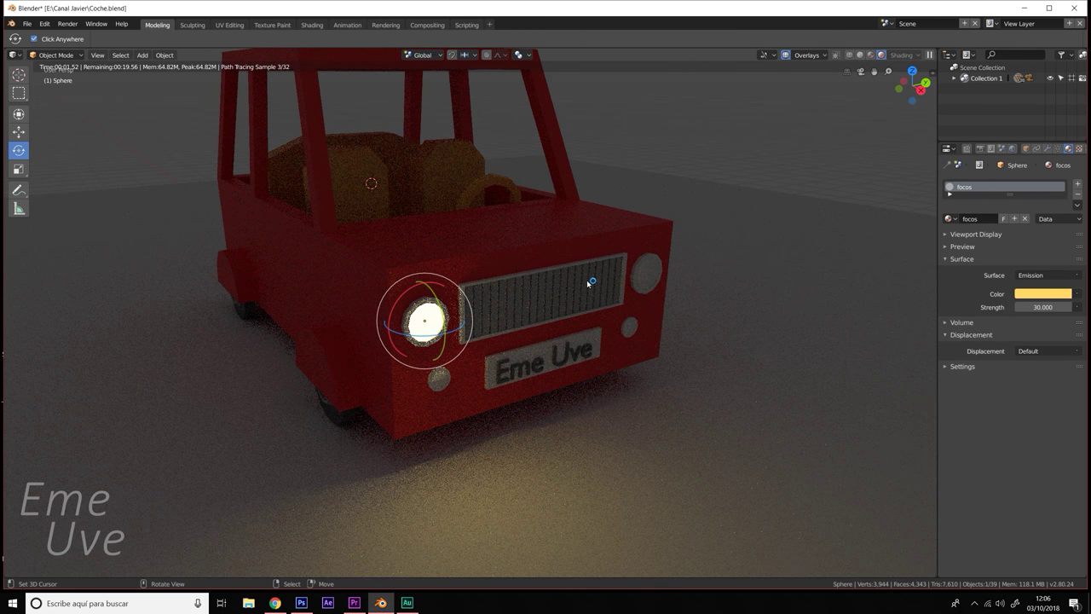
scroll(588, 279, down, 2)
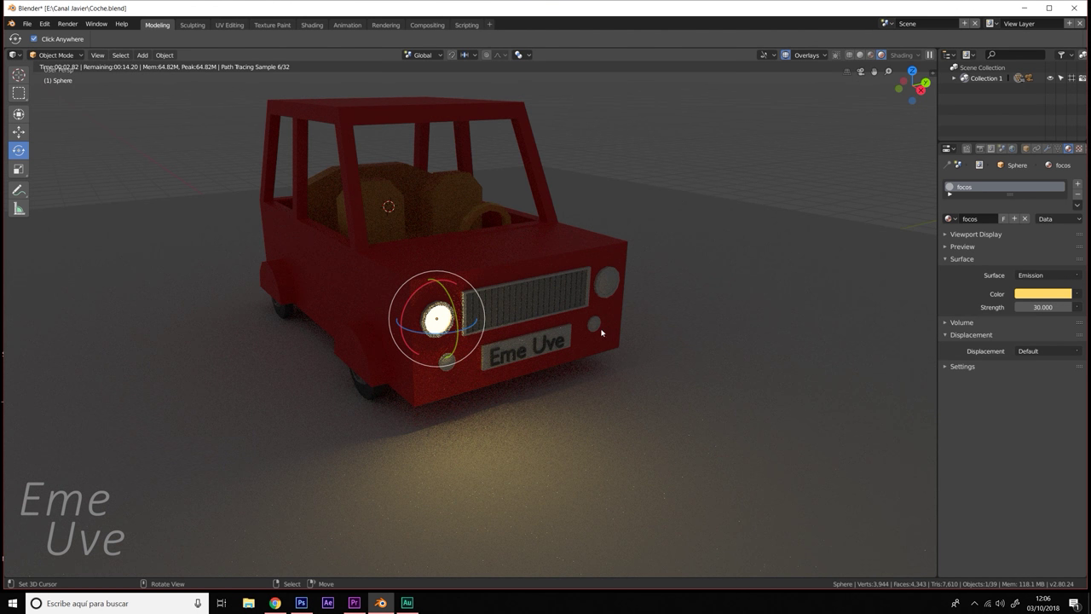
- Assign the focos material to the right headlight sphere
click(601, 281)
click(950, 219)
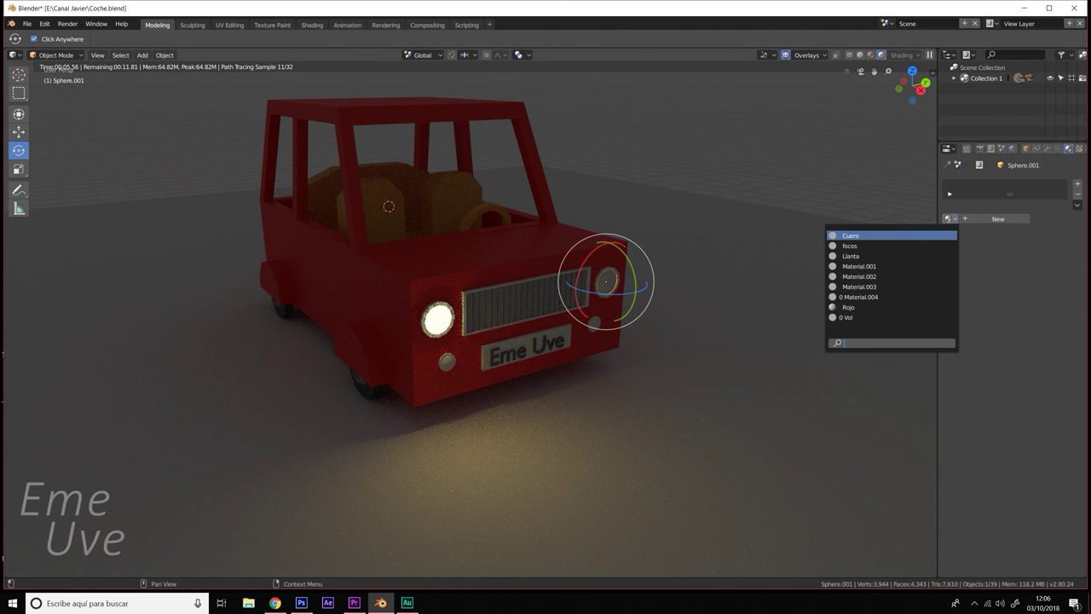
click(887, 246)
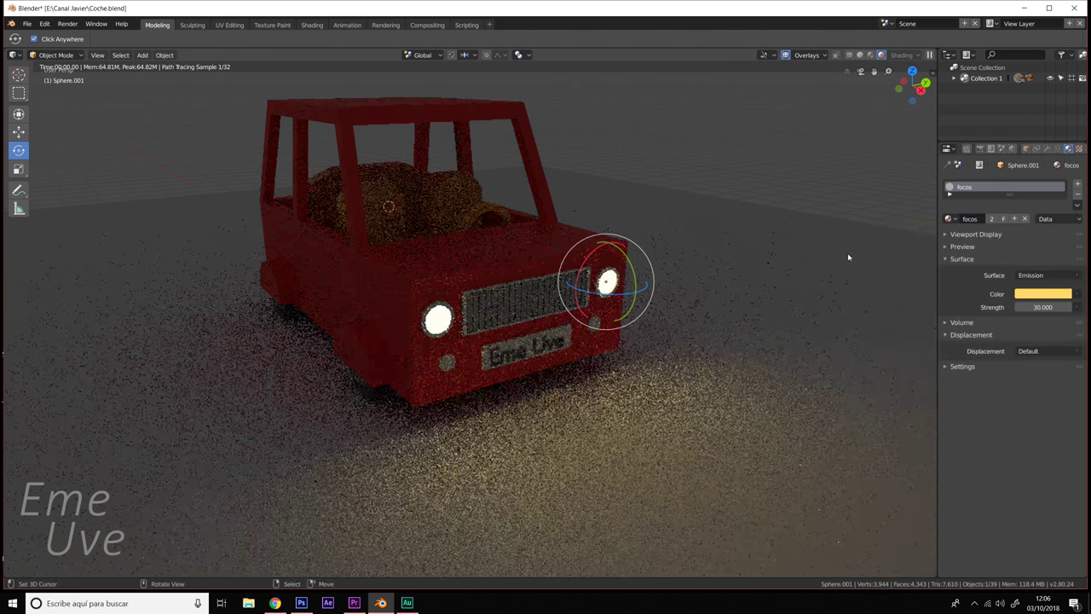
- Give the lower-left front light a single-user copy of focos named 'focosint'
click(449, 363)
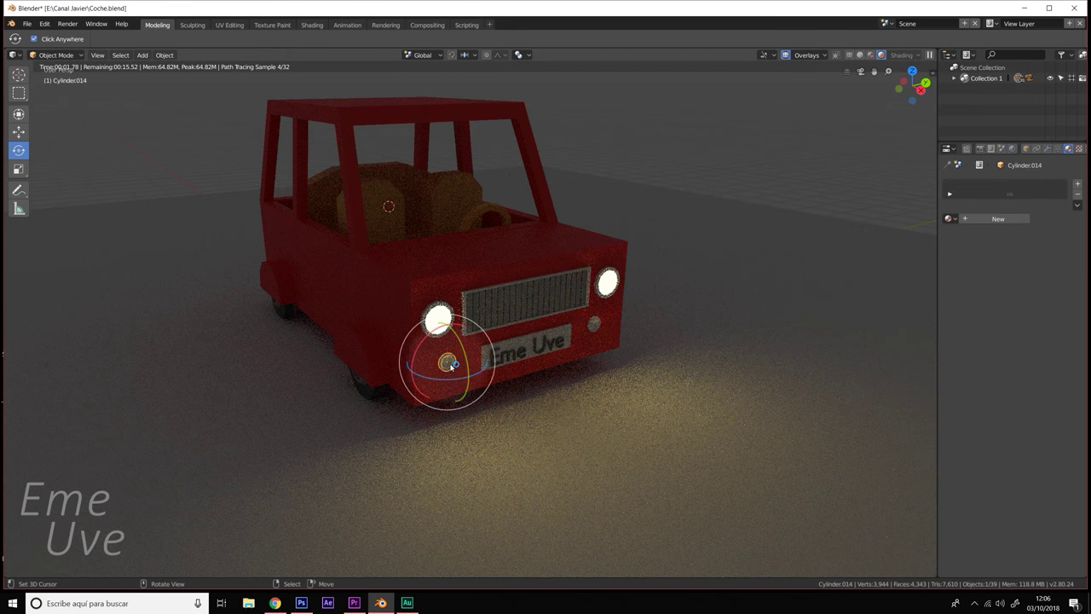
click(950, 220)
click(911, 245)
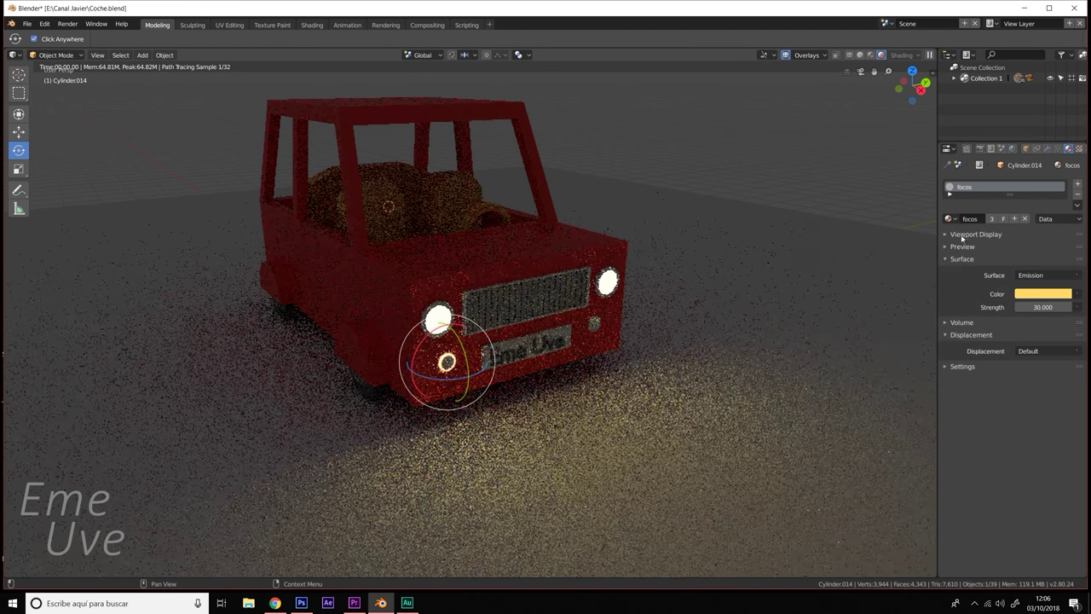
click(1013, 219)
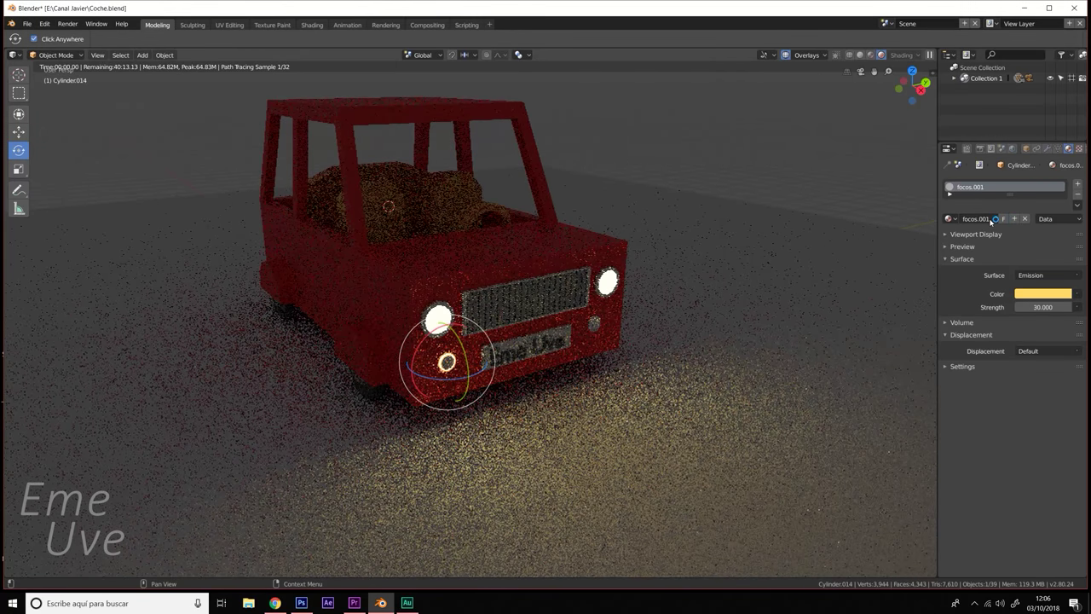
double_click(978, 218)
text(int)
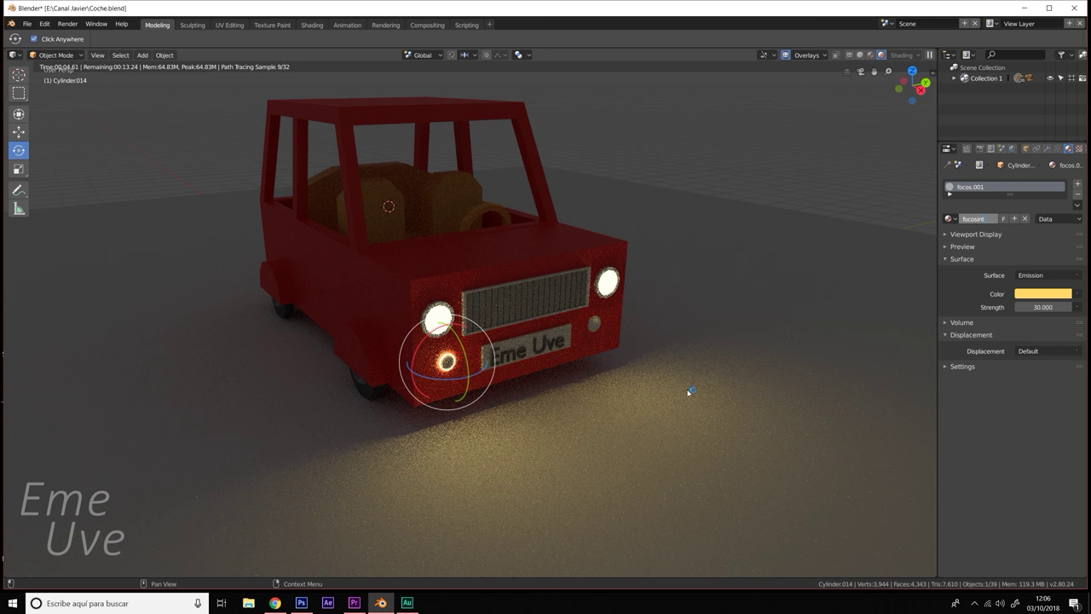
key(Return)
- Make focosint's emission orange, trying strength 10 before undoing back to 30
click(1042, 293)
drag(1035, 255, 985, 256)
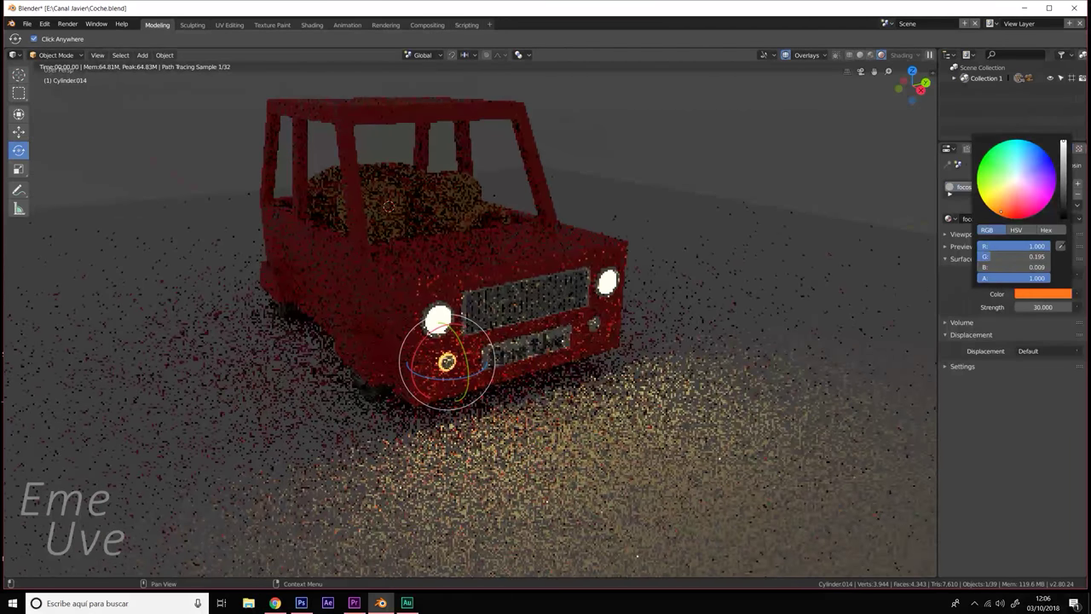
click(718, 341)
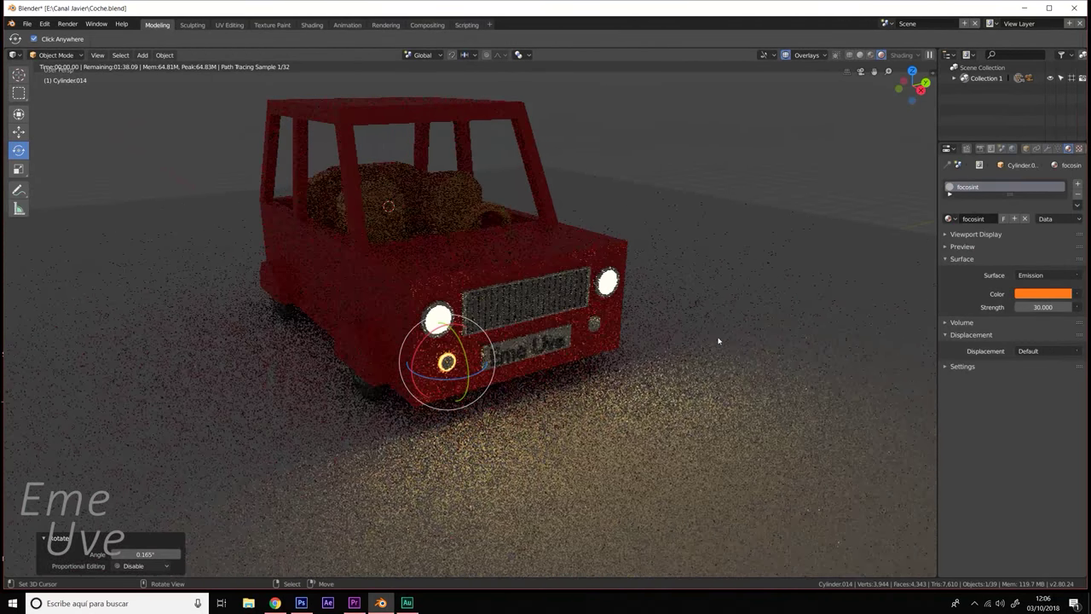
click(1059, 306)
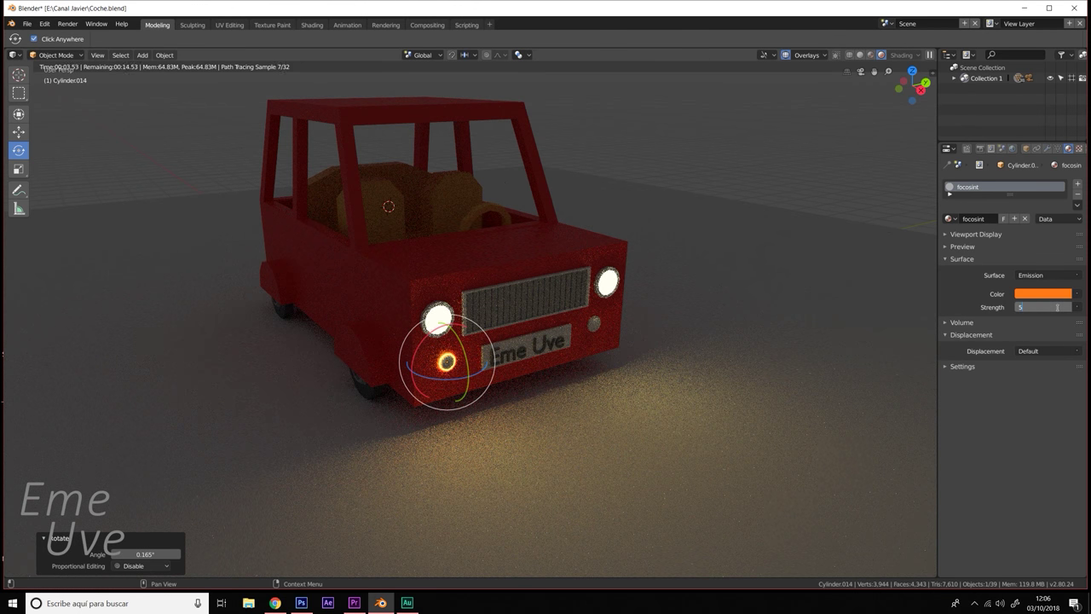
text(10.000)
key(Return)
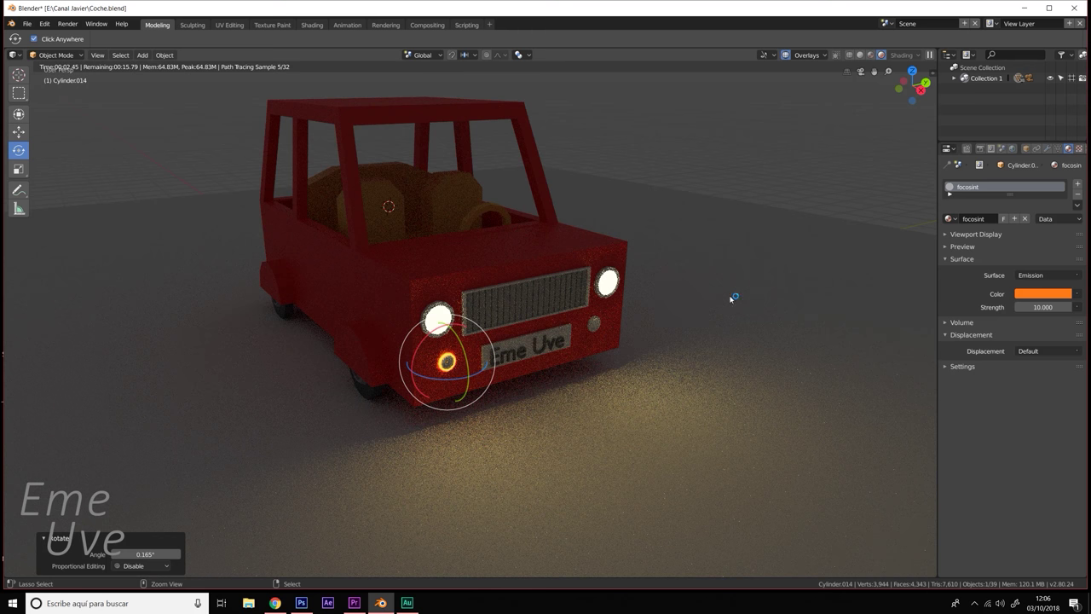
key(ctrl+z)
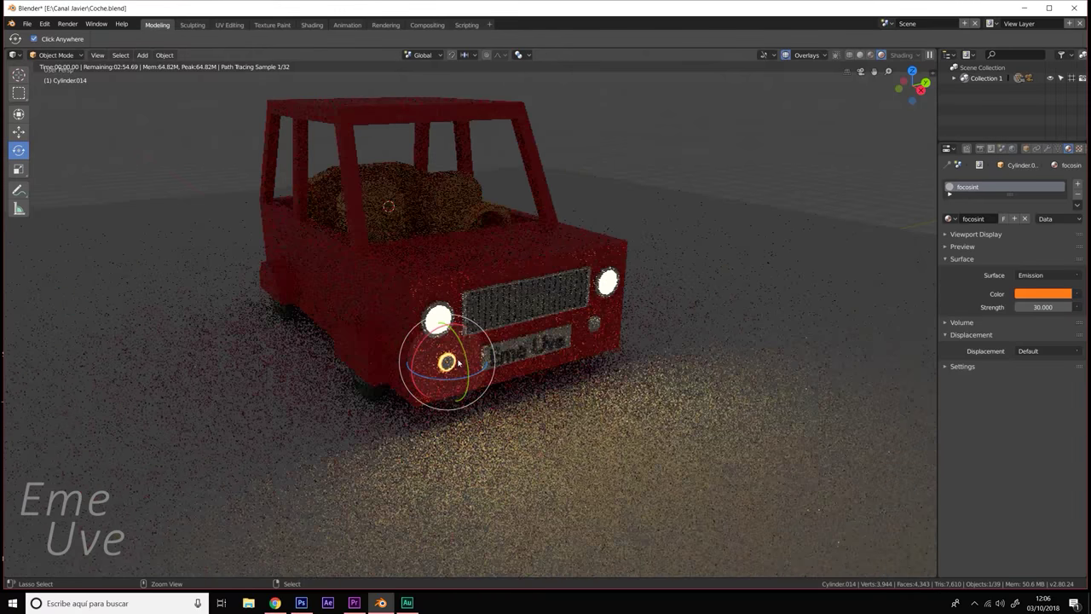
- Assign the grey Material.001 to the left small light's ring
click(859, 55)
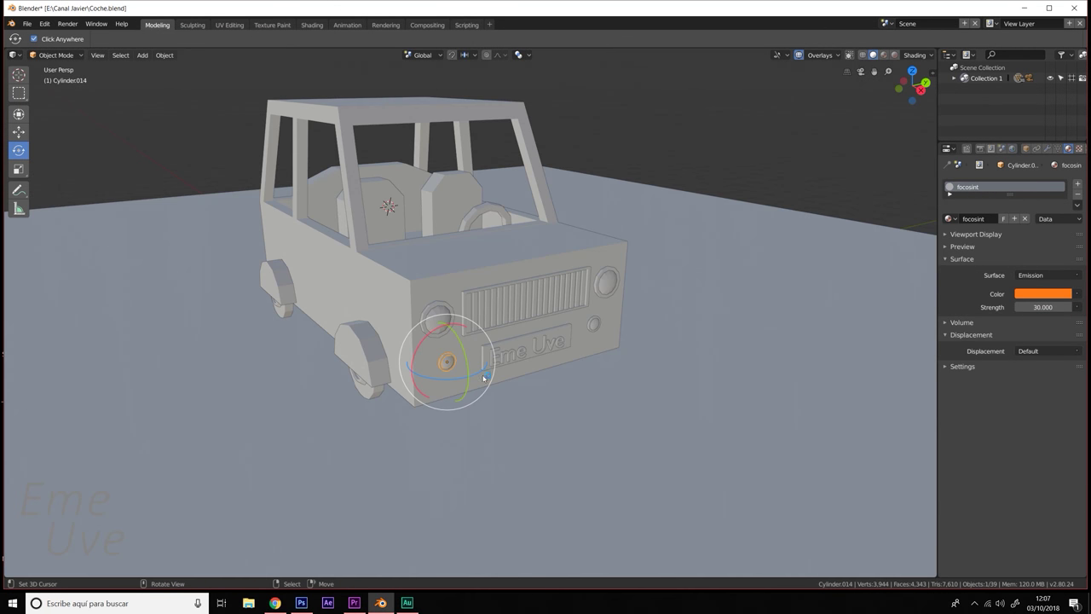
scroll(423, 398, up, 6)
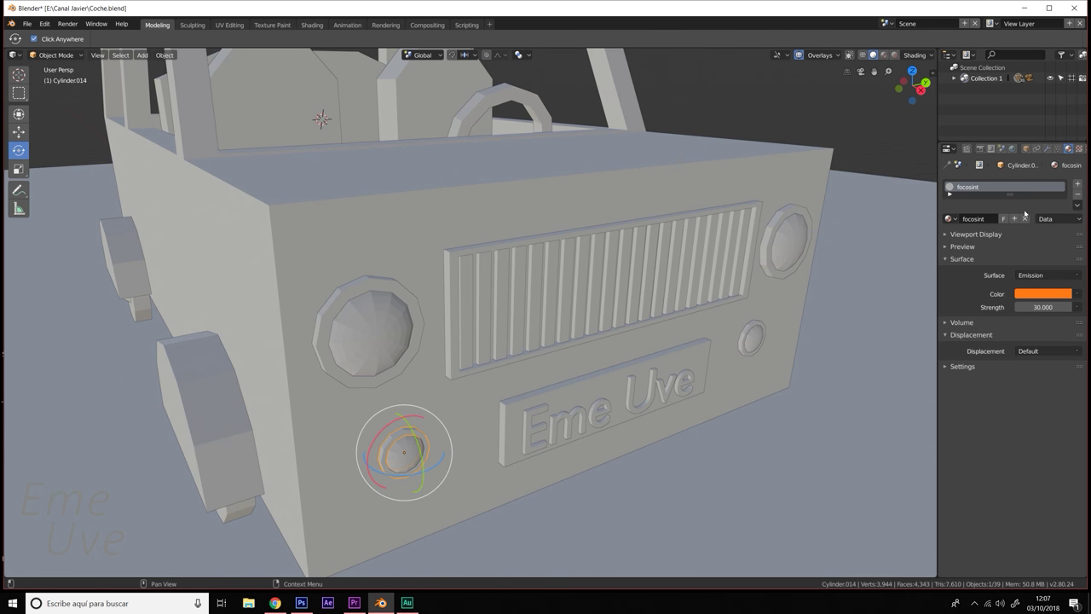
click(949, 218)
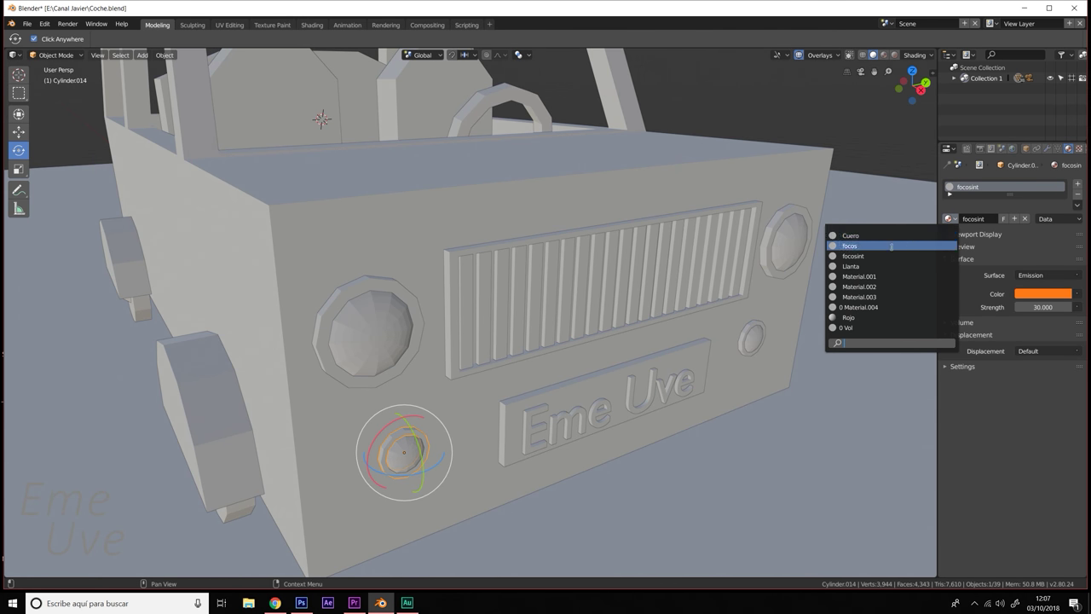
click(887, 276)
key(ctrl+z)
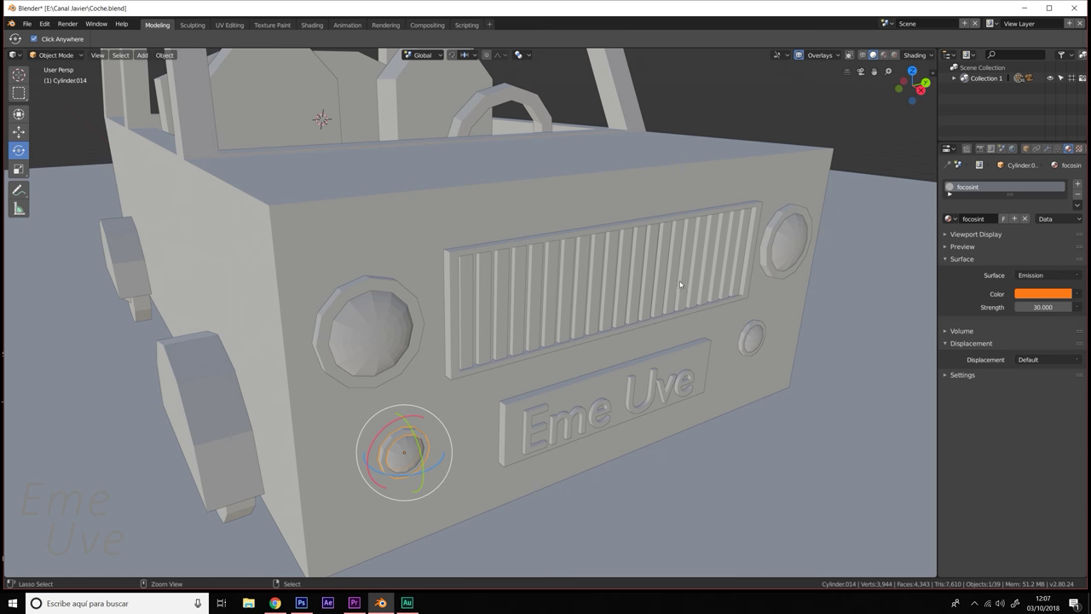
click(895, 55)
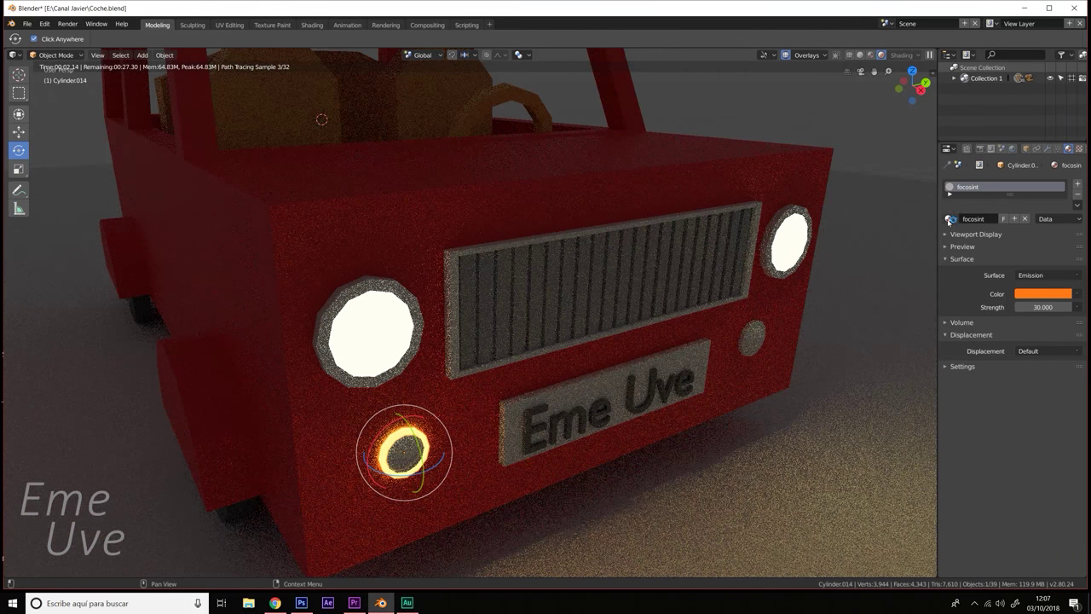
click(949, 219)
click(886, 275)
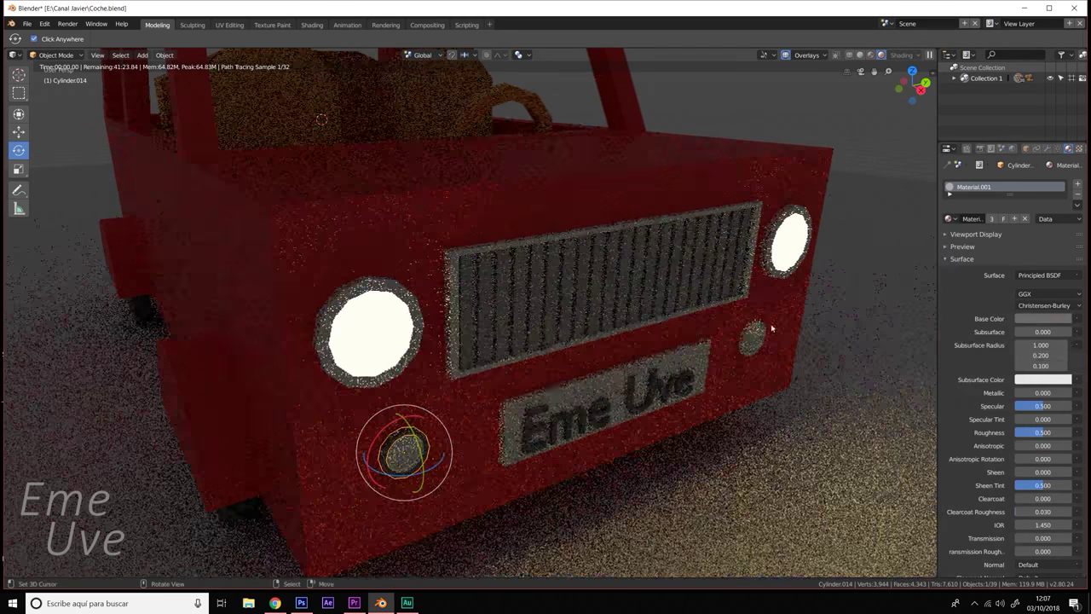
- Assign Material.001 to the ring around the right small light
click(408, 453)
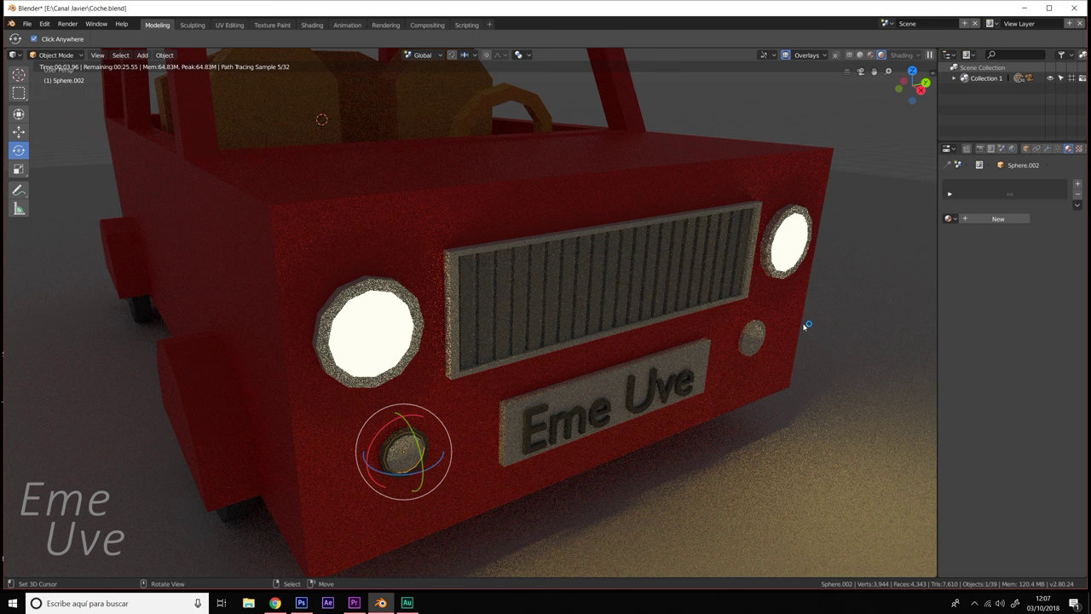
click(747, 329)
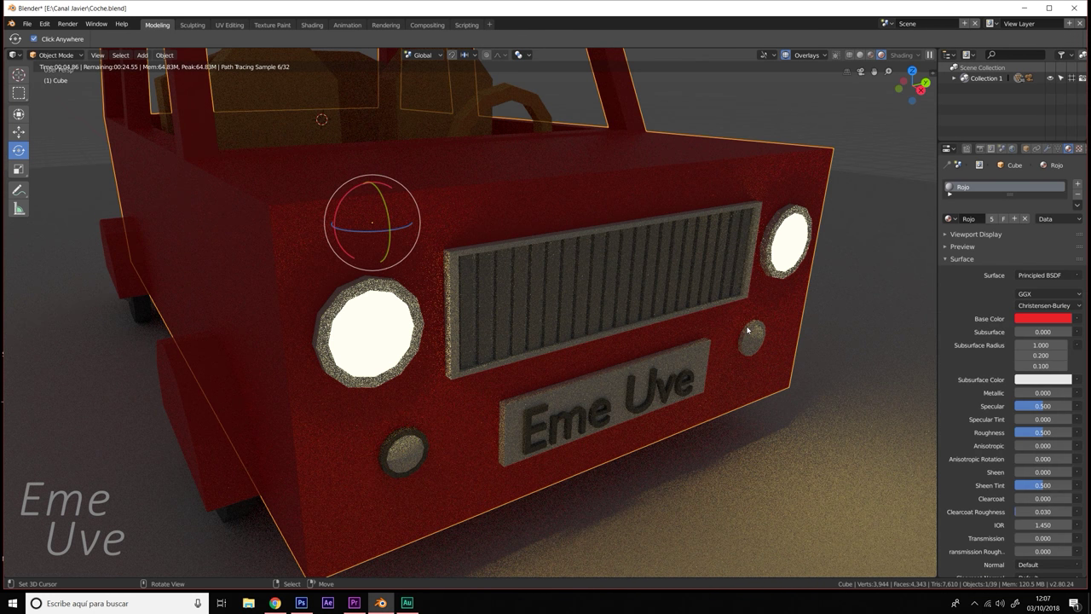
click(862, 56)
click(751, 337)
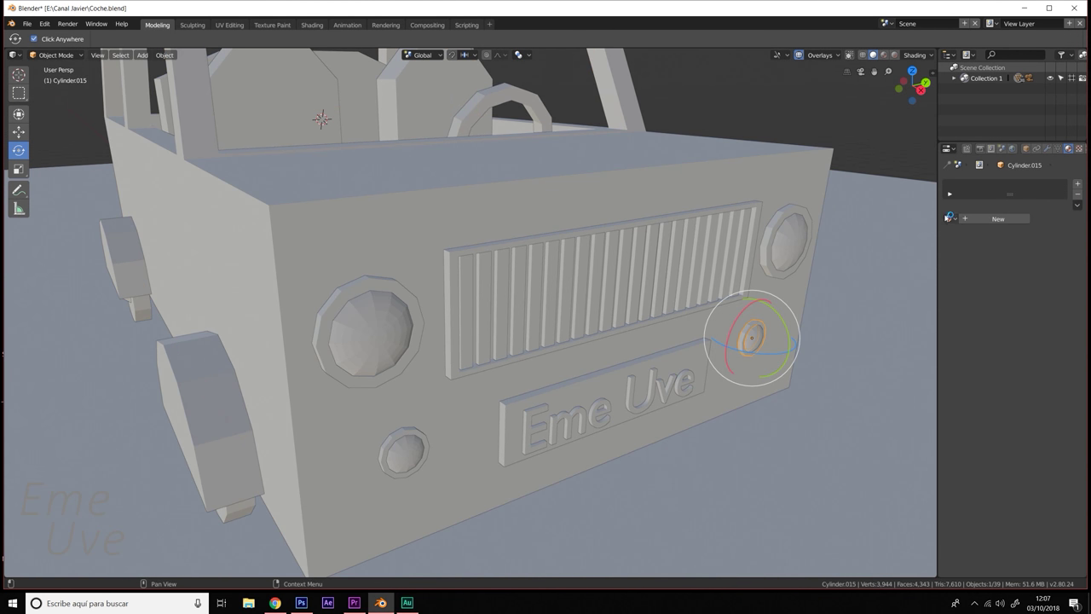
click(950, 218)
click(875, 268)
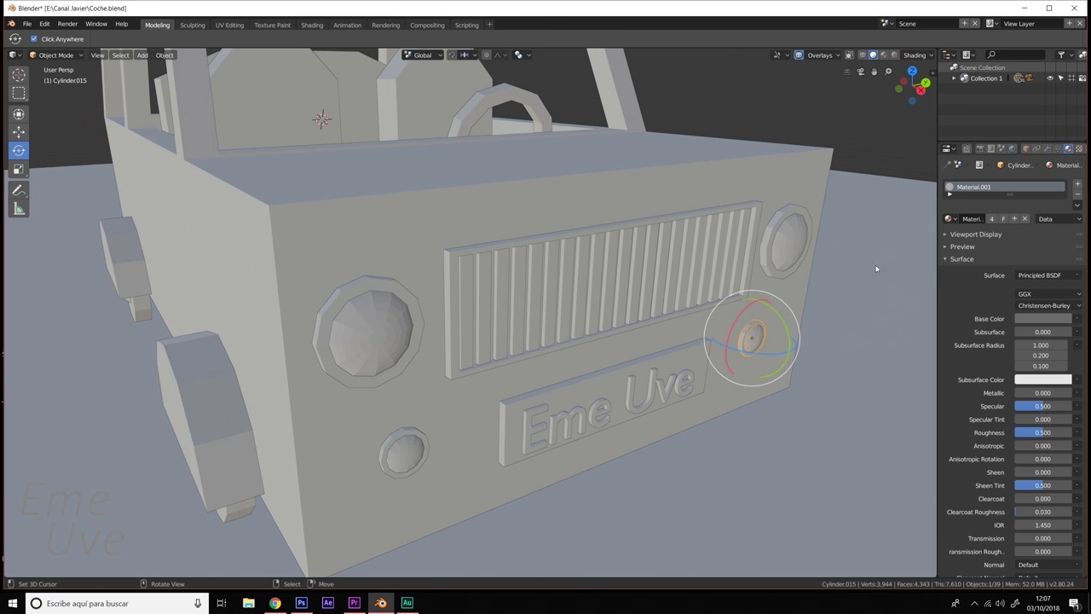
- Give both headlight rims the grey Material.001
click(785, 222)
click(950, 218)
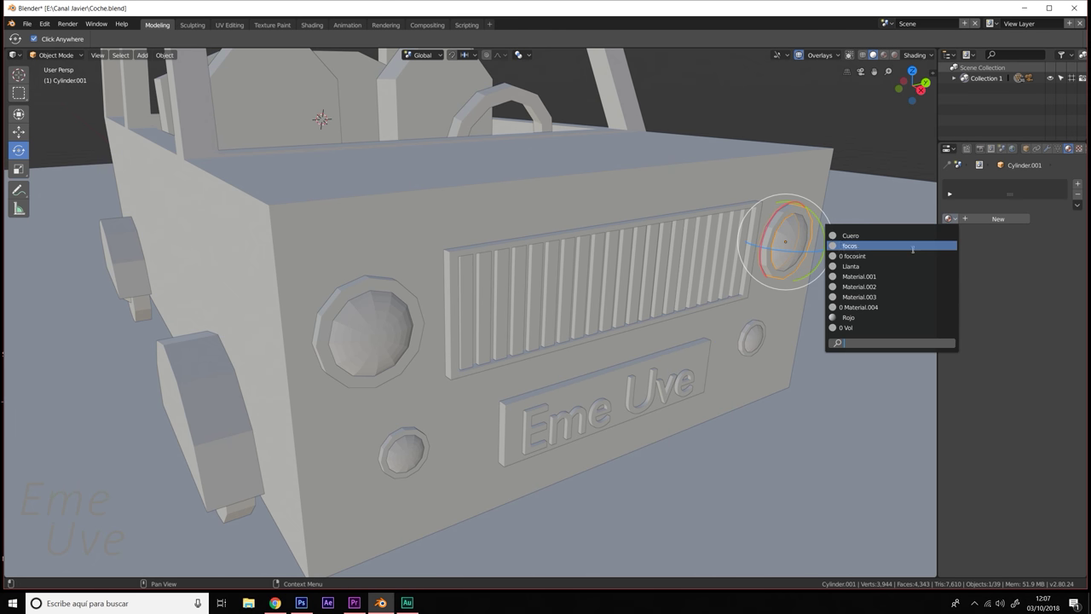
click(891, 276)
click(379, 284)
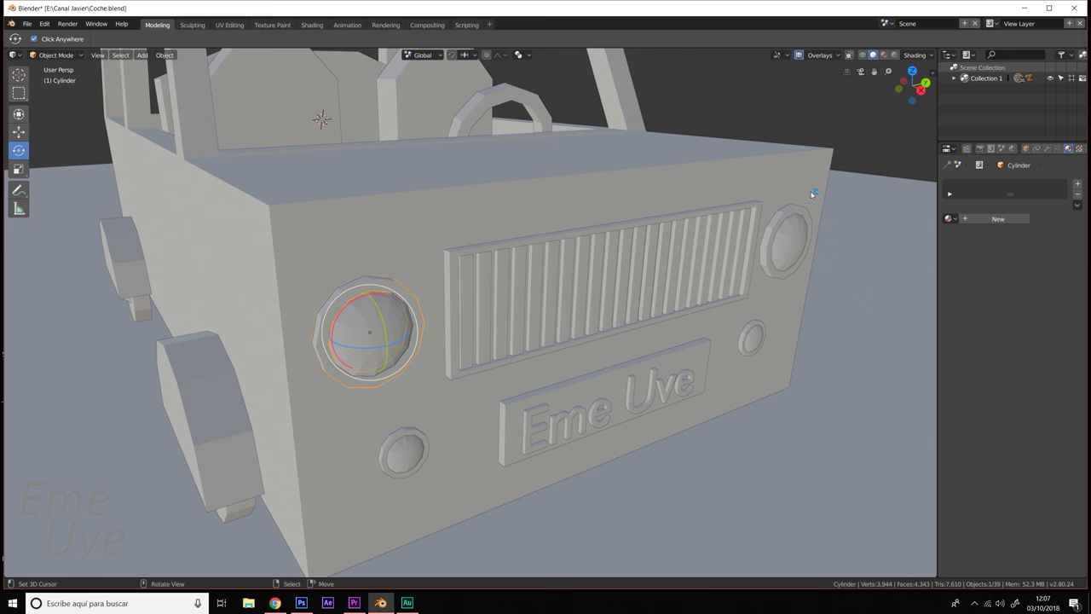
key(ctrl+z)
key(ctrl+shift+z)
click(949, 218)
click(916, 272)
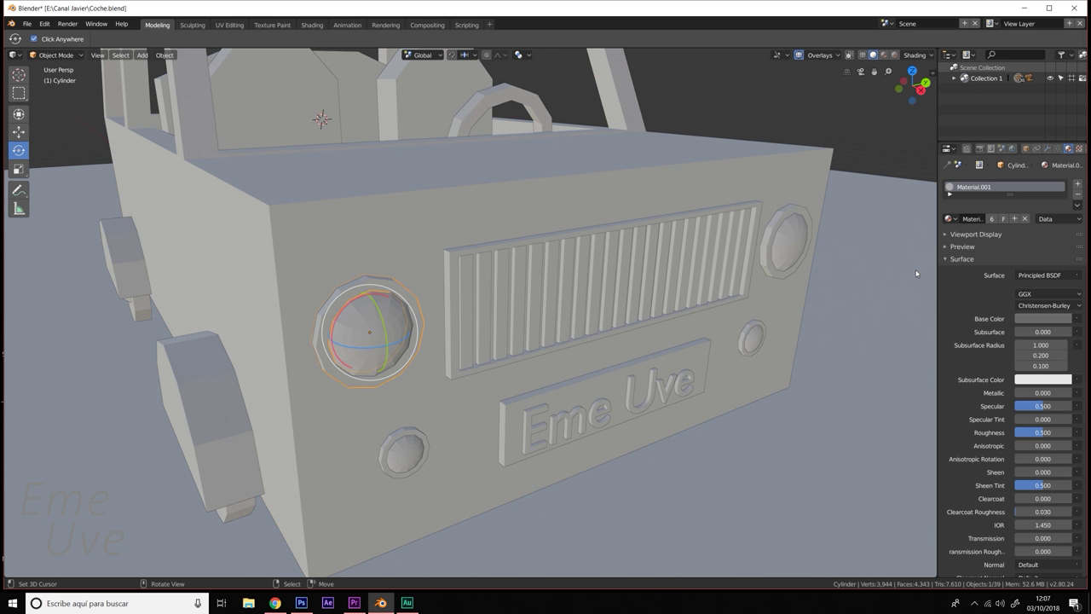
- Assign focosint to both small front bulbs and check them in rendered preview
click(412, 446)
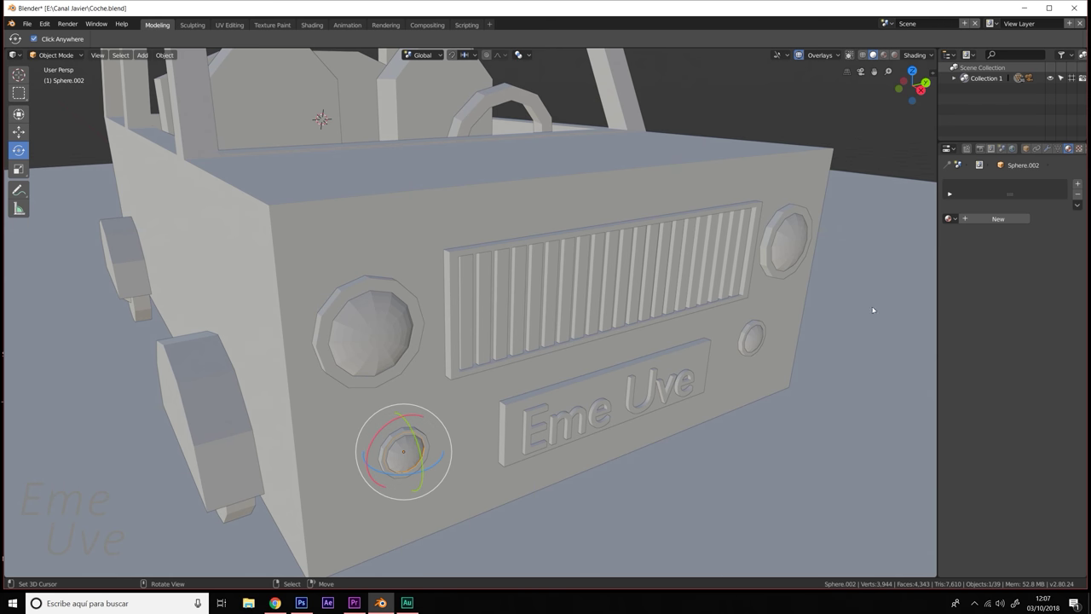
click(949, 218)
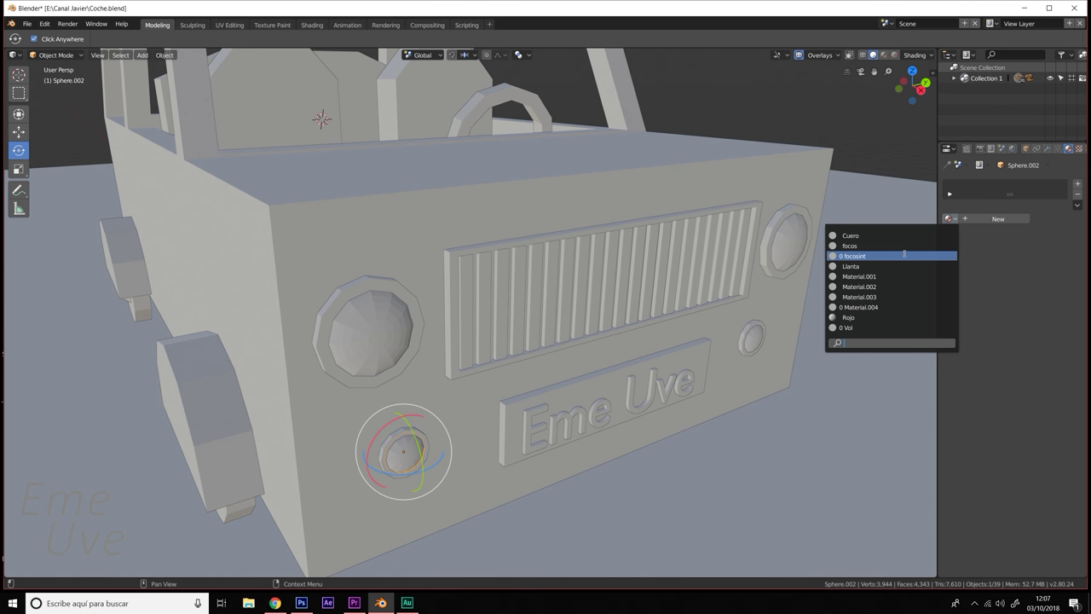
click(895, 253)
click(759, 336)
click(760, 341)
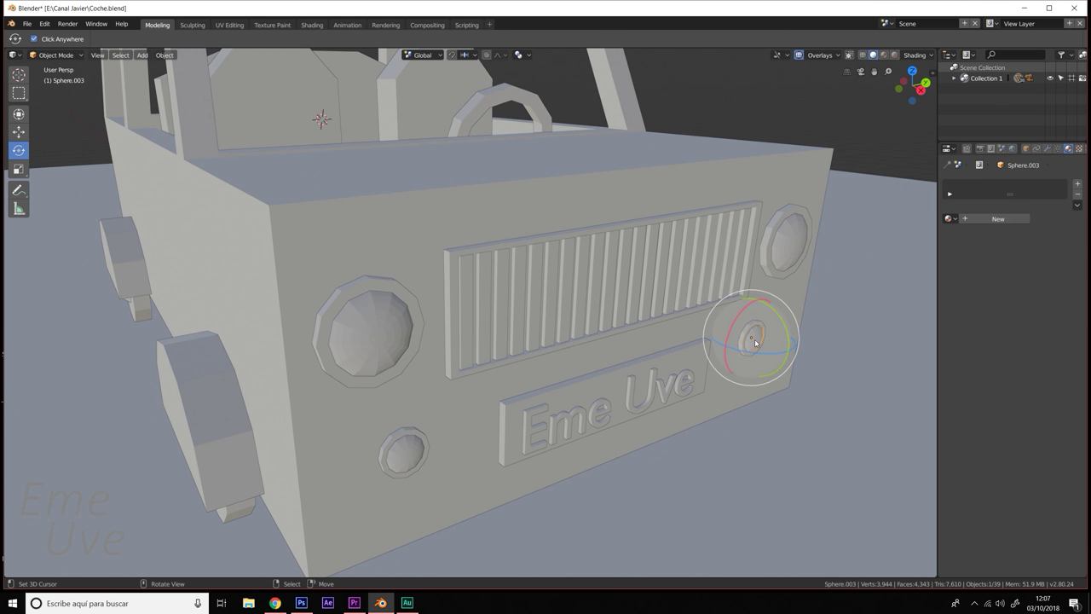
click(949, 218)
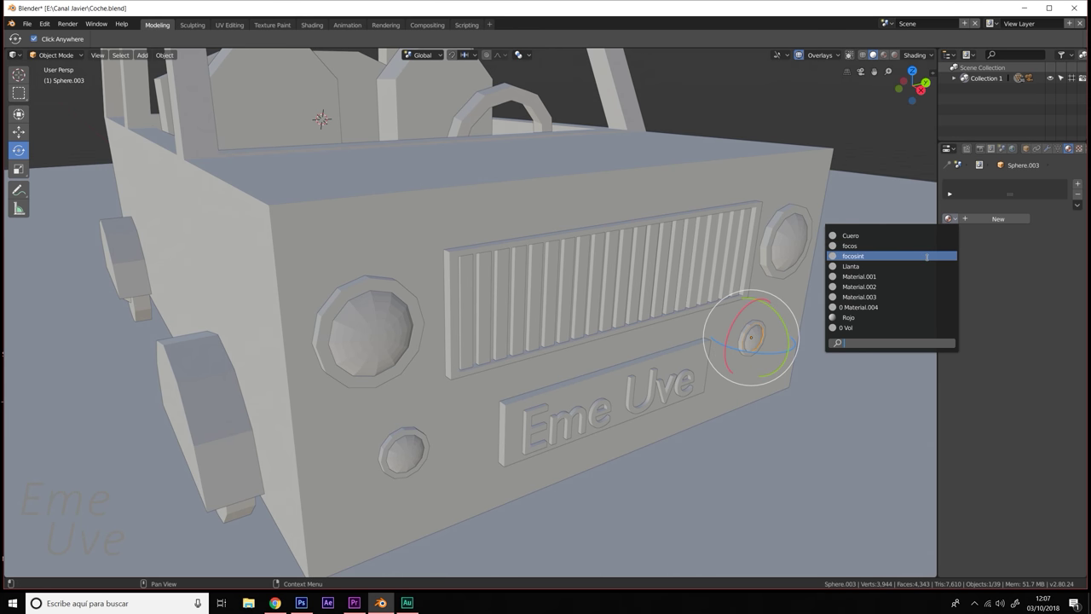
click(895, 253)
click(895, 55)
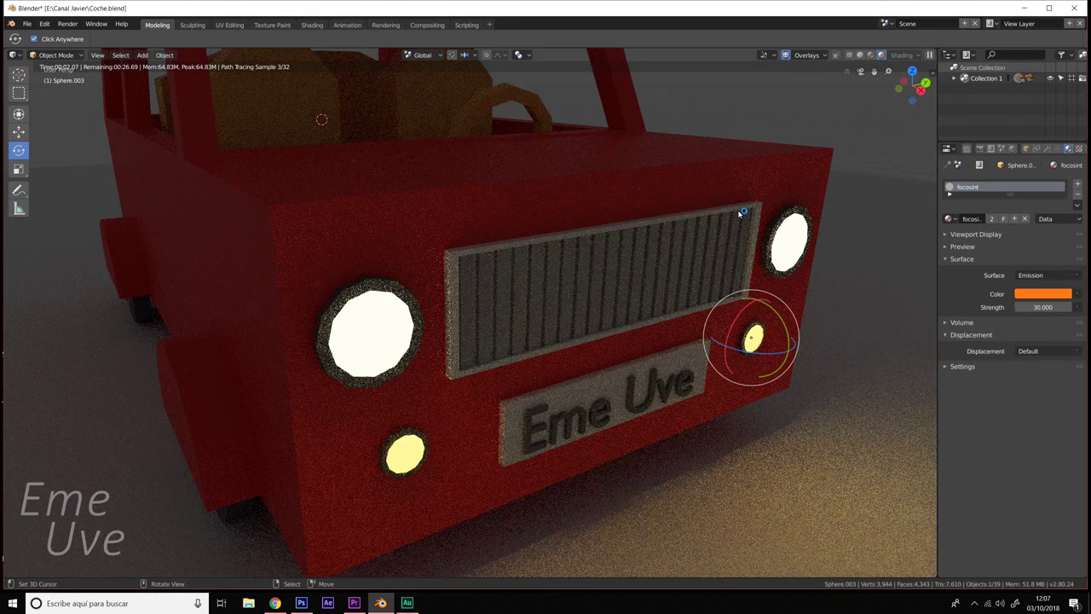
key(z)
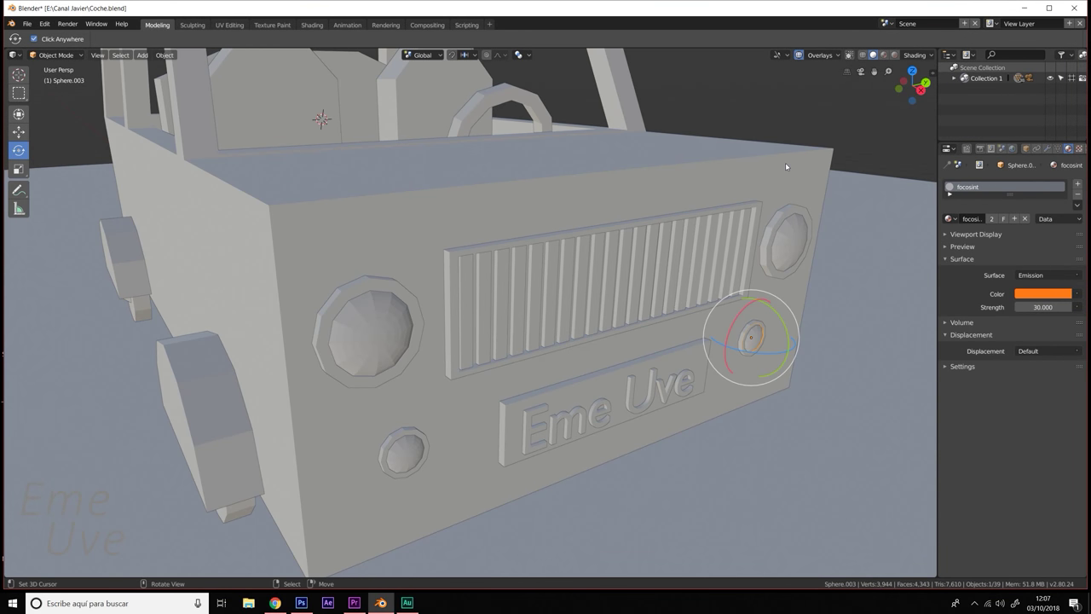
key(z)
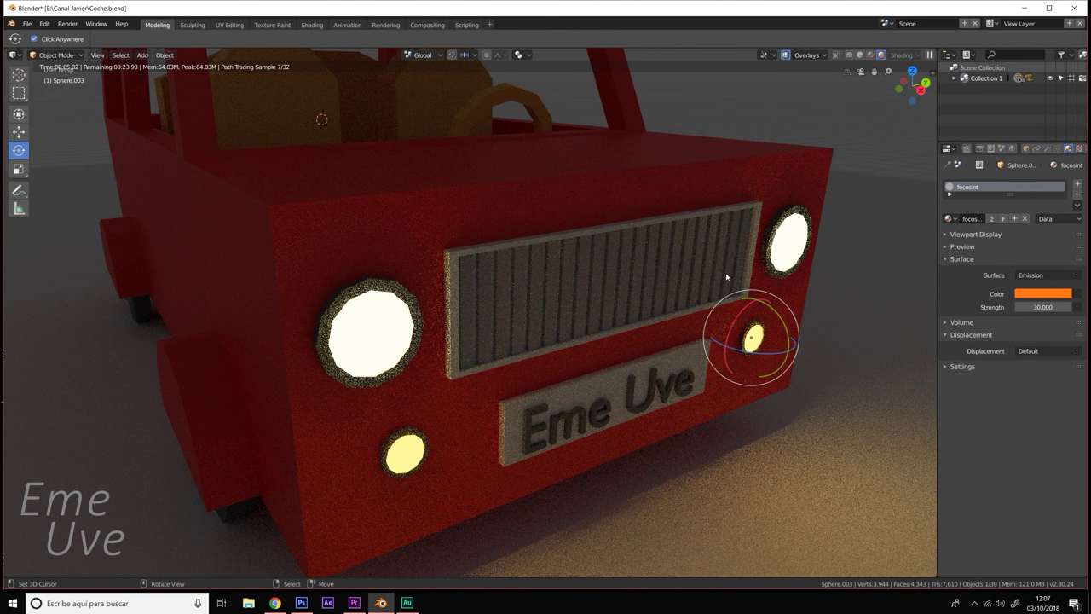
- Lower the small front light's emission strength to 5.0
key(z)
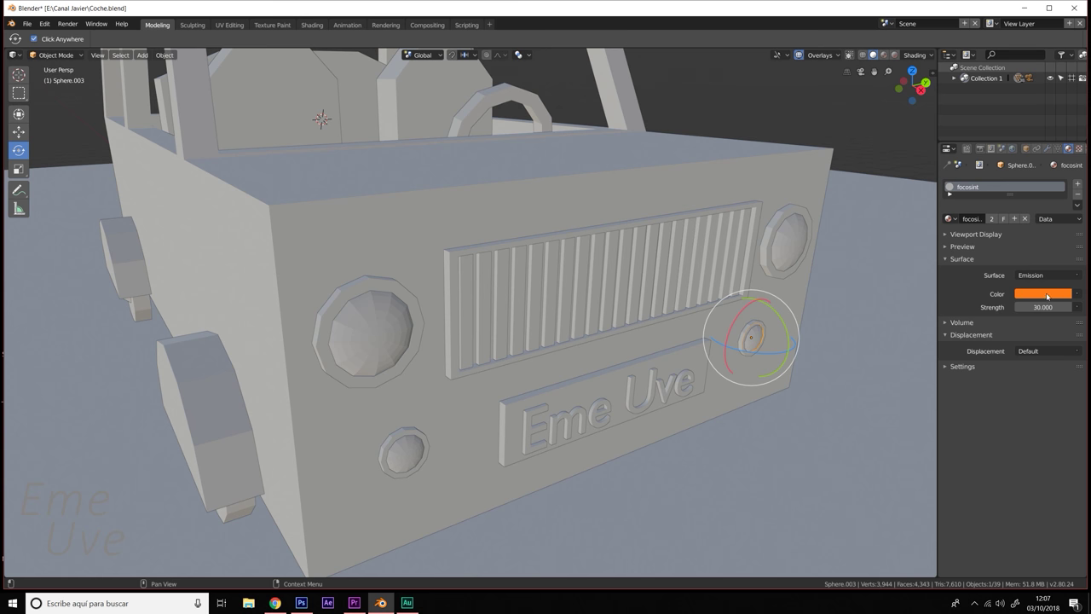
key(z)
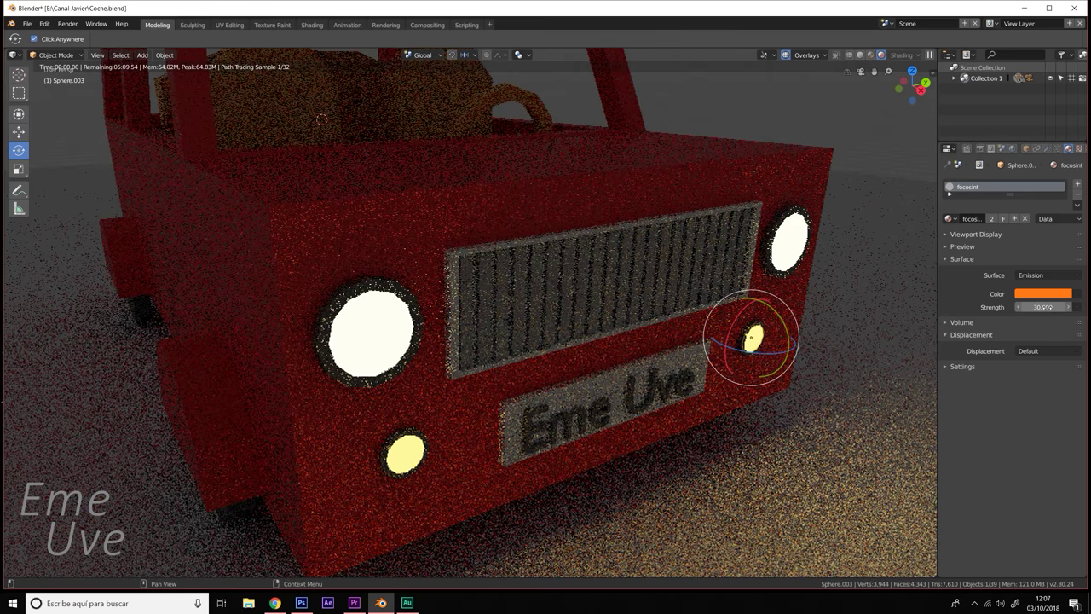
click(1045, 306)
text(10)
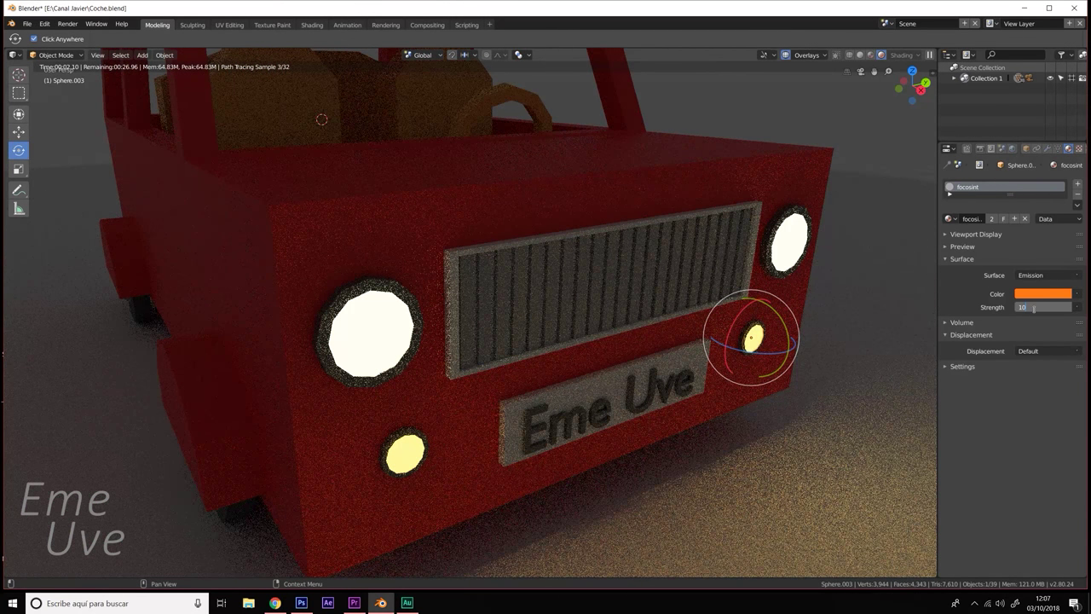
text(.0)
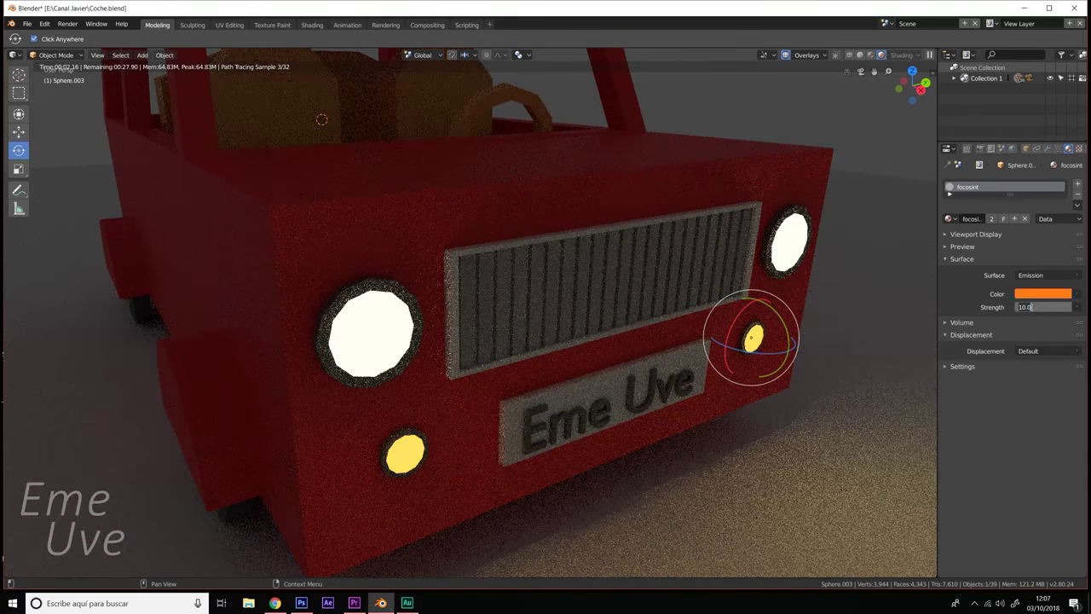
key(Return)
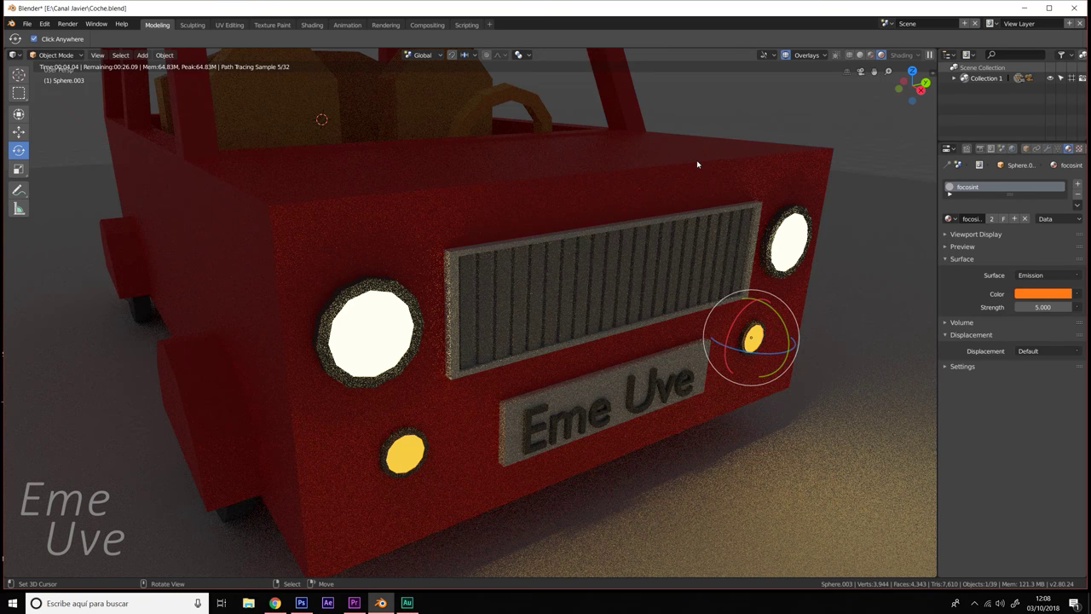
- Assign the focosint material to the left and right rear light spheres
key(z)
middle_drag(708, 158, 441, 267)
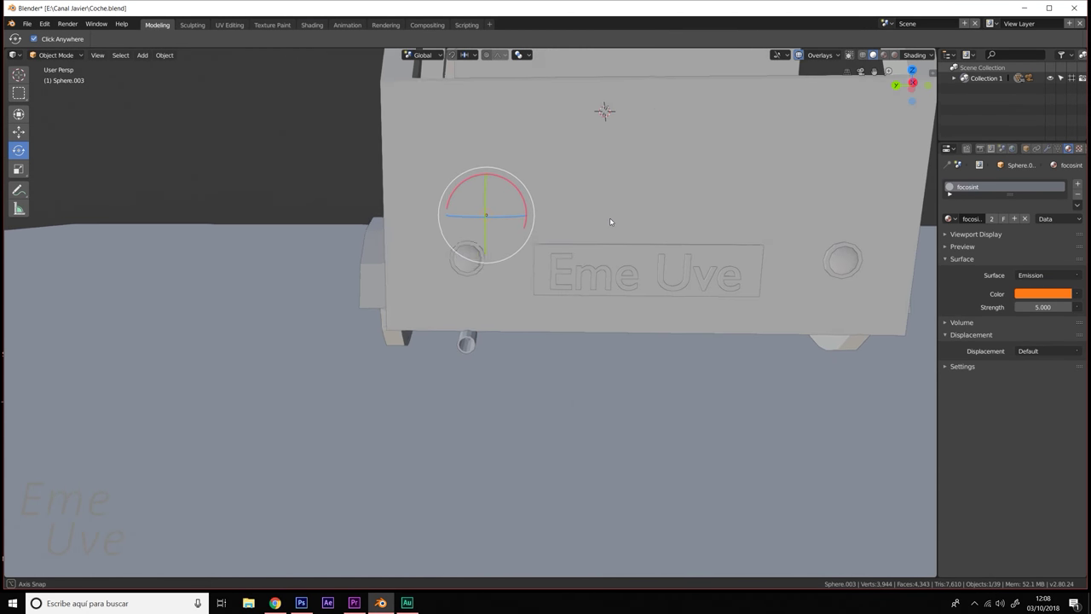
click(462, 262)
key(z)
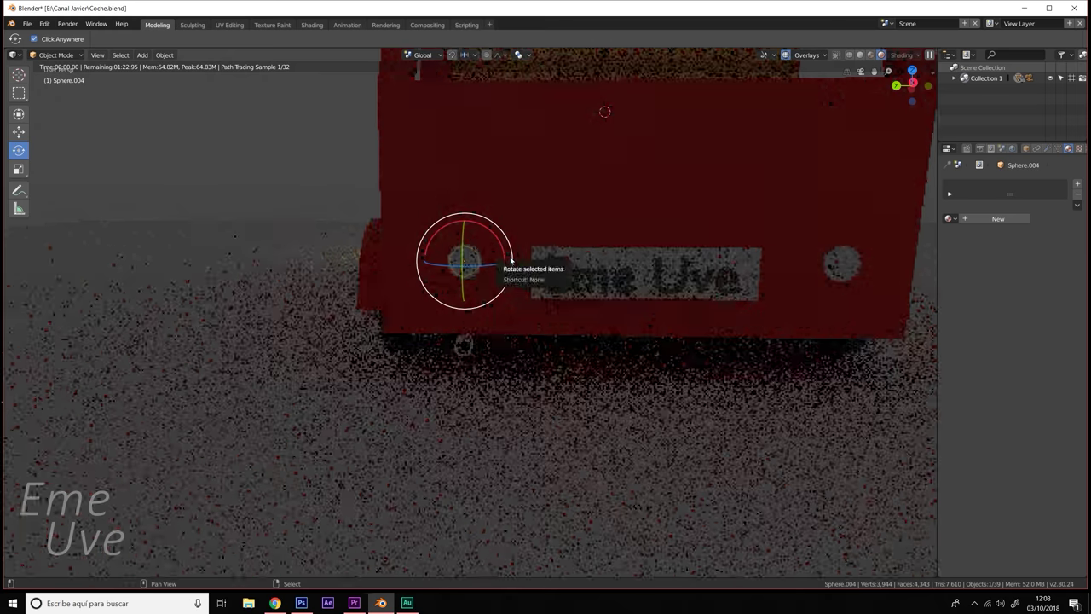
click(951, 219)
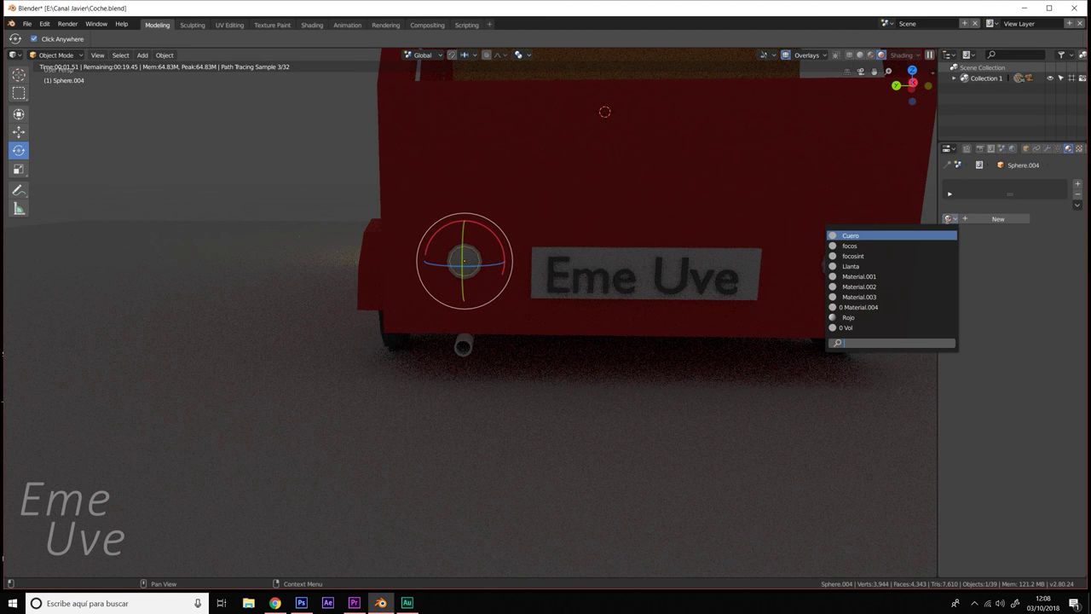
click(903, 256)
click(840, 265)
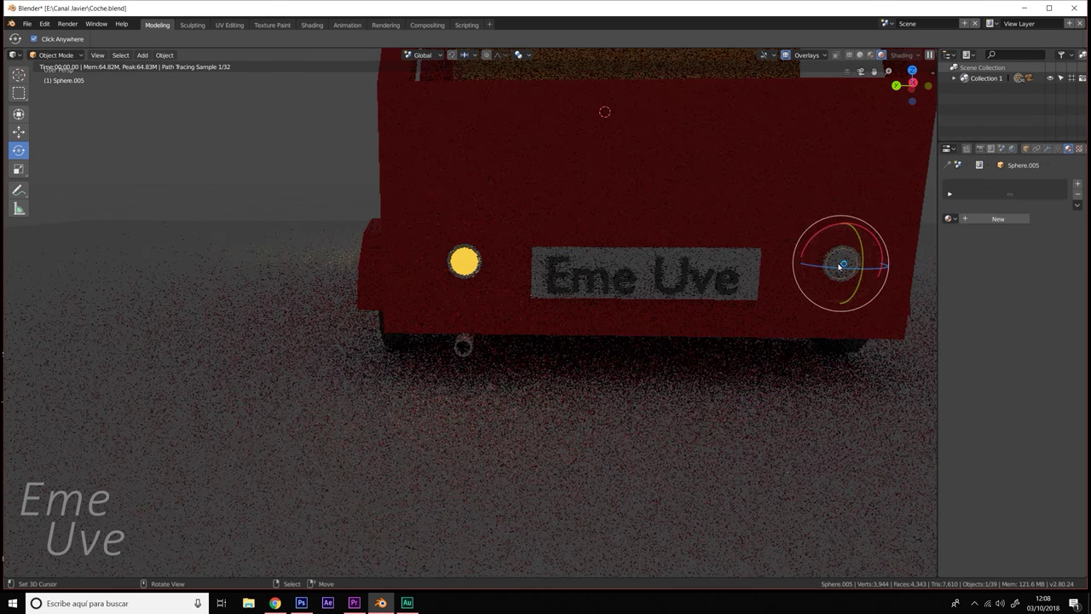
click(951, 219)
click(904, 254)
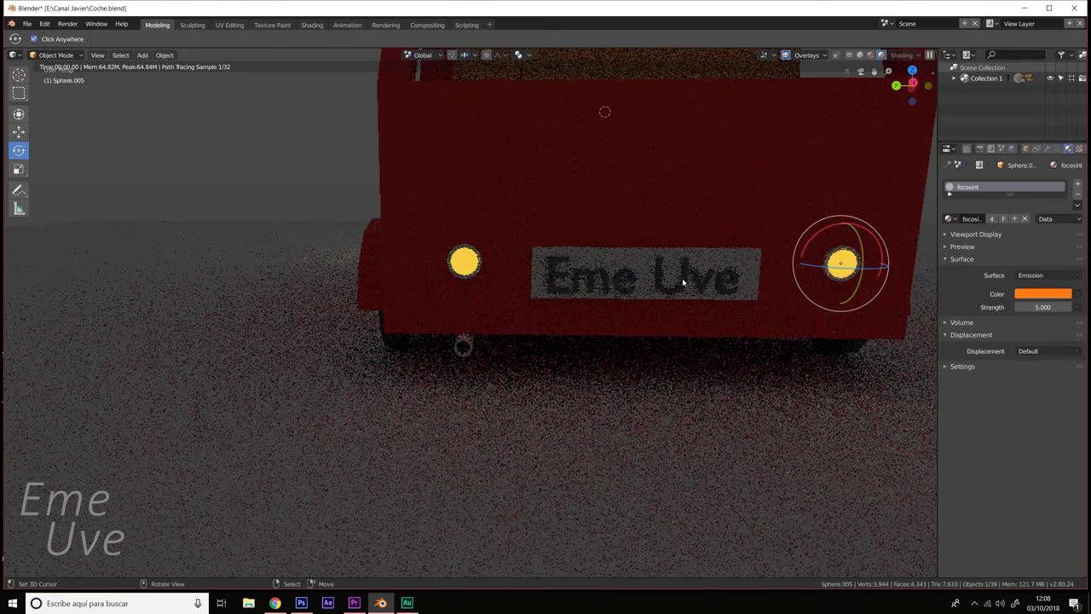
mouse_move(682, 278)
middle_down()
mouse_move(691, 276)
mouse_move(623, 275)
mouse_move(701, 275)
mouse_move(653, 304)
middle_up()
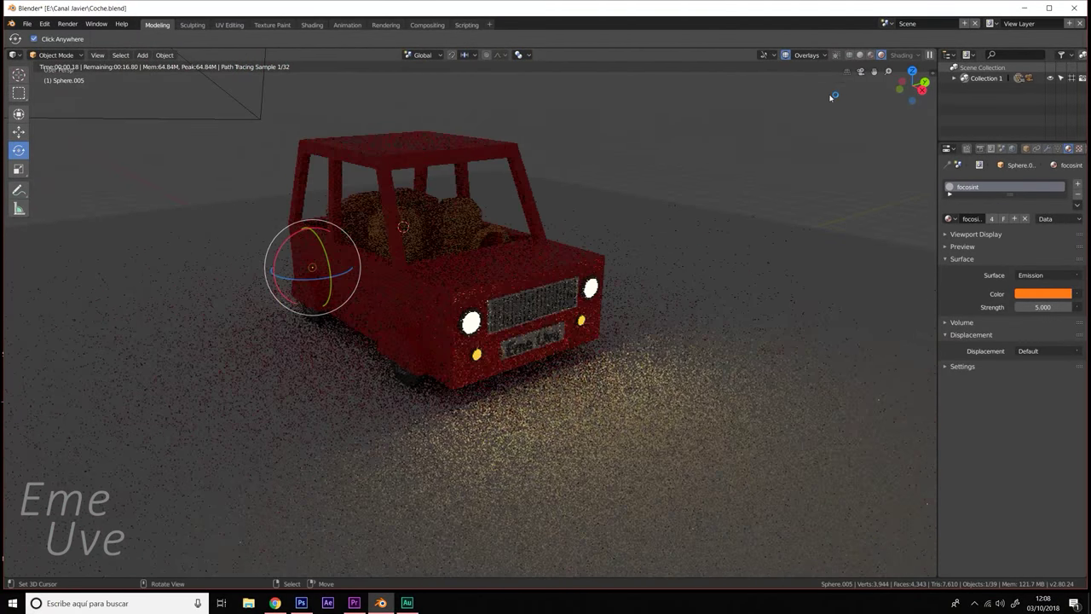
- Switch the render engine to Eevee and preview in rendered shading
click(859, 55)
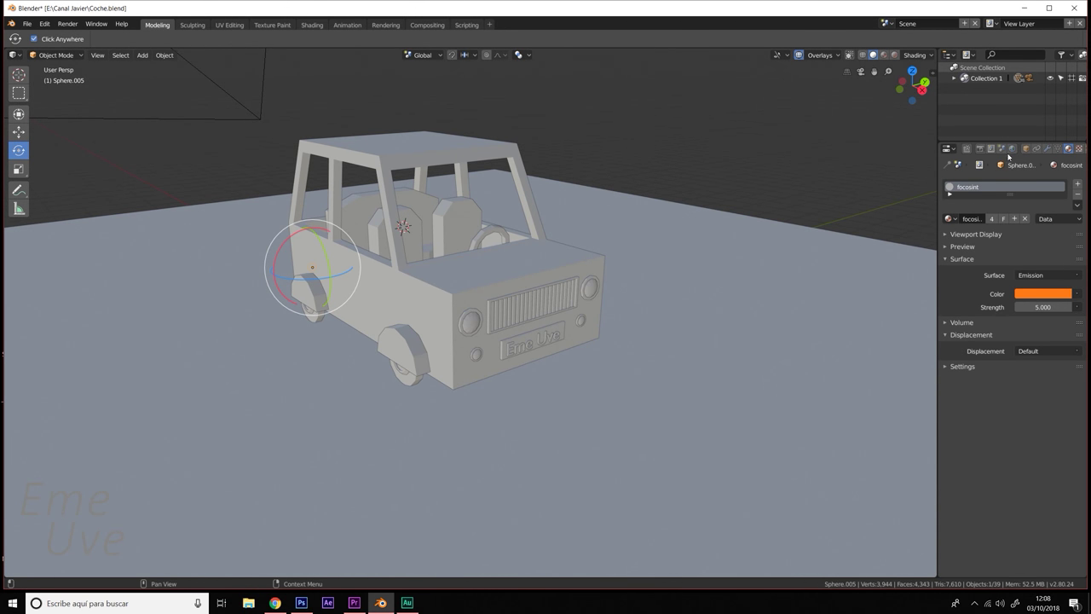
click(980, 148)
click(1047, 184)
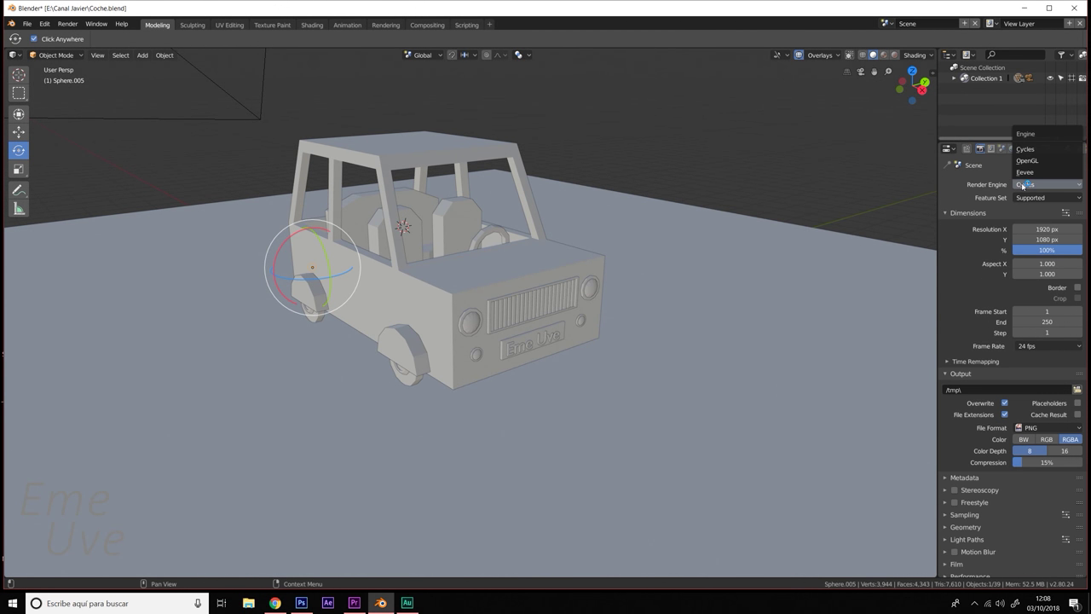
click(1035, 171)
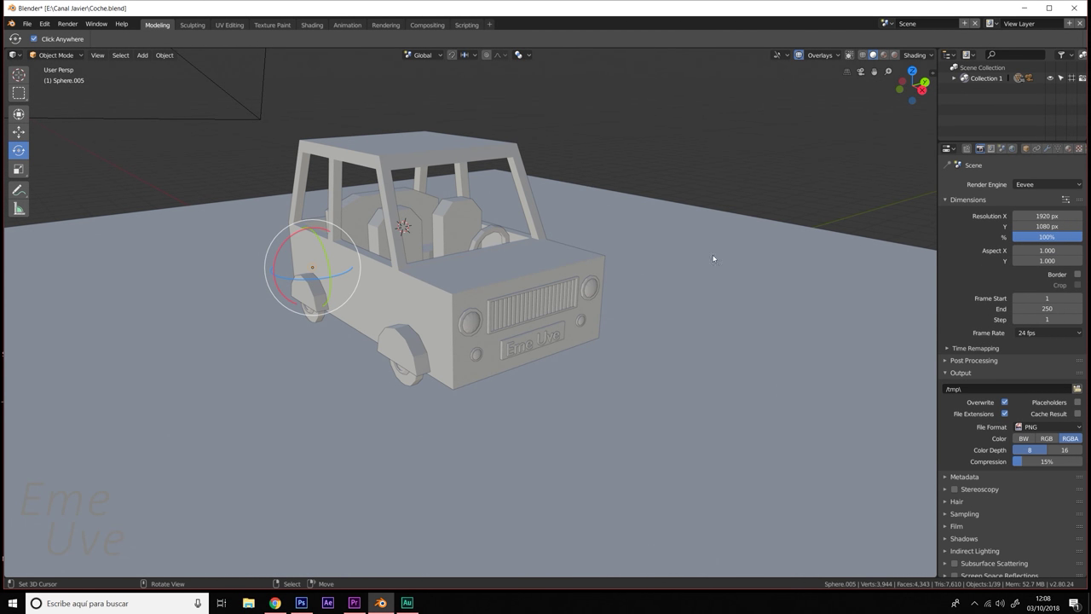
click(893, 55)
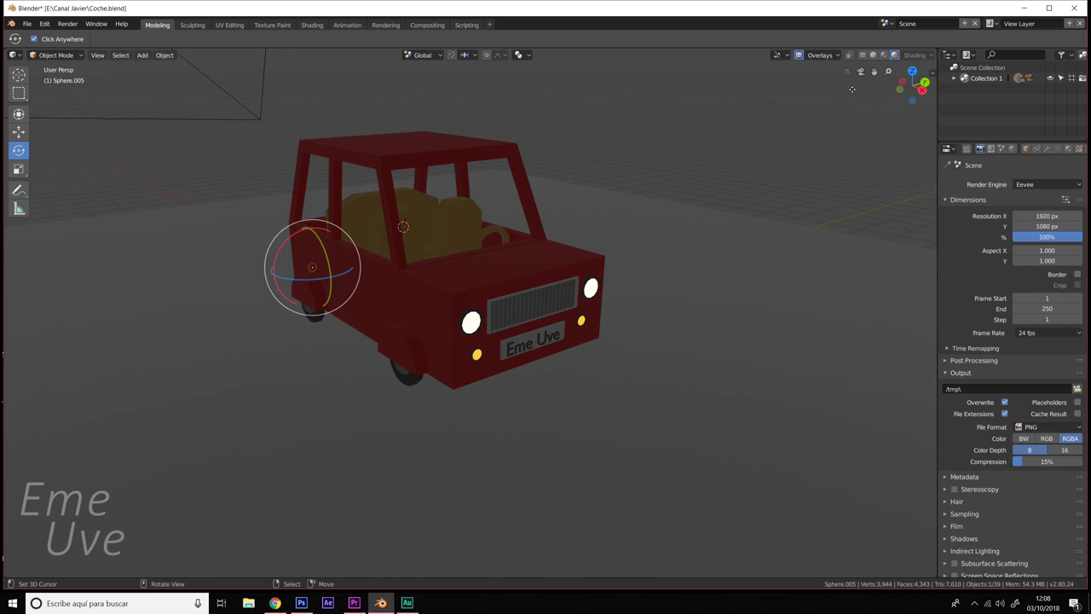
- Add a Sun light to the scene and select the ground plane
key(shift+a)
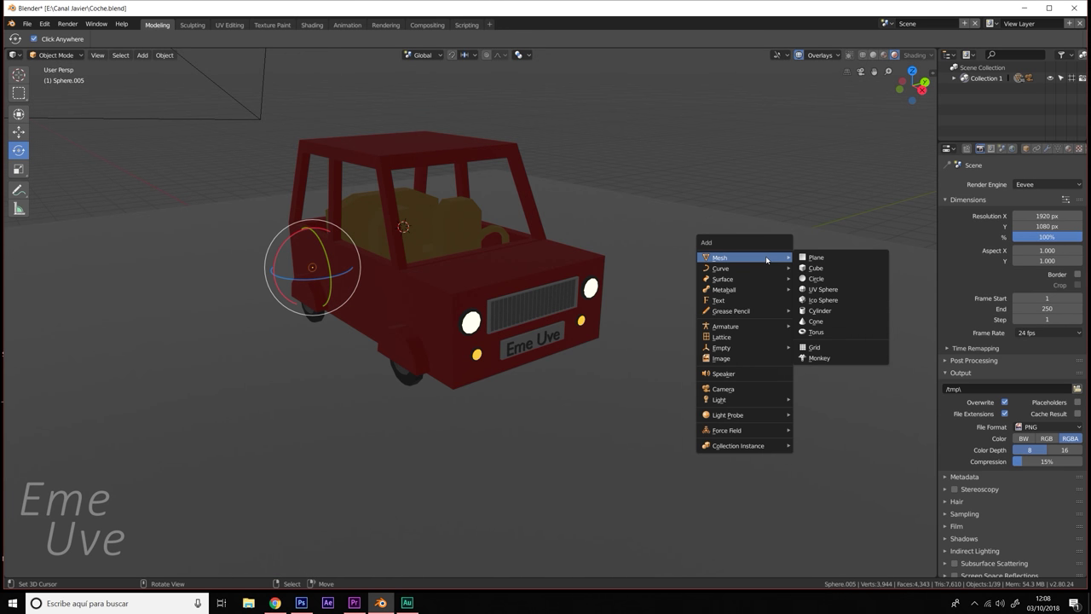
click(824, 411)
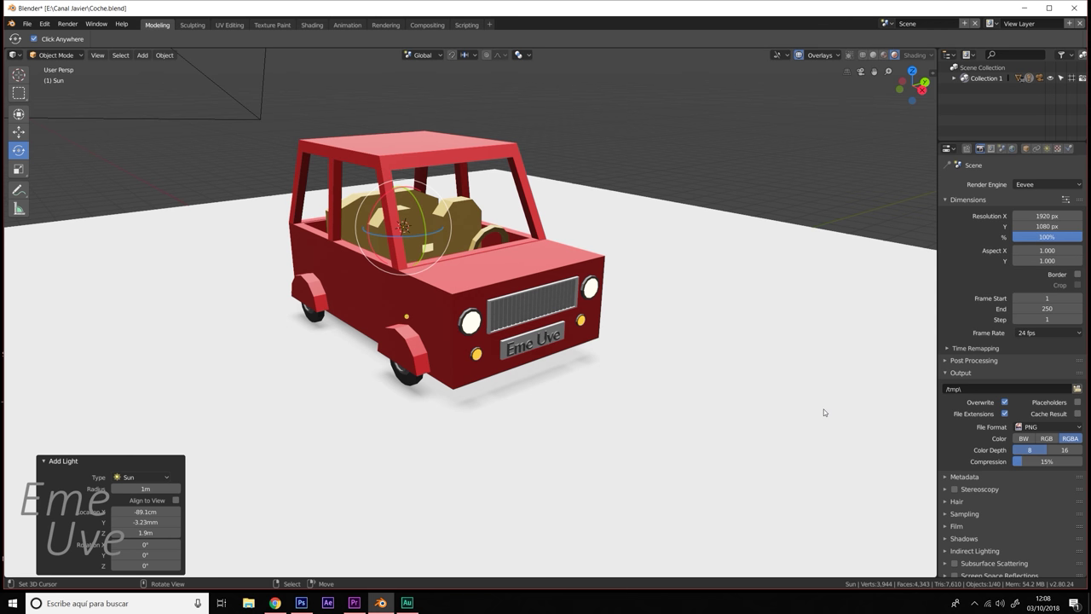
mouse_move(700, 329)
middle_down()
mouse_move(657, 394)
mouse_move(679, 367)
mouse_move(616, 369)
middle_up()
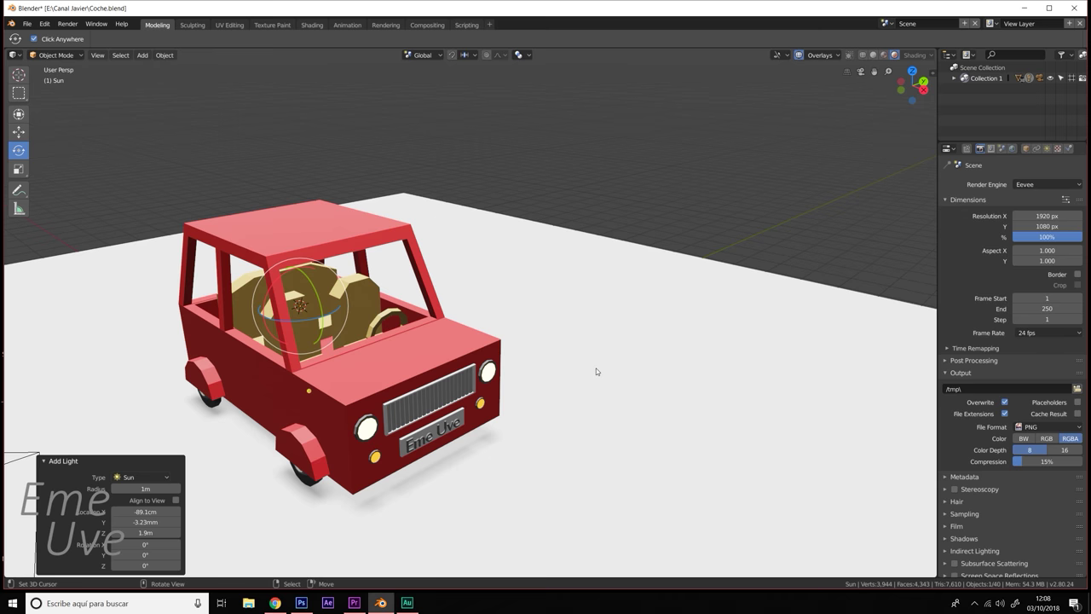
scroll(580, 380, down, 3)
click(516, 409)
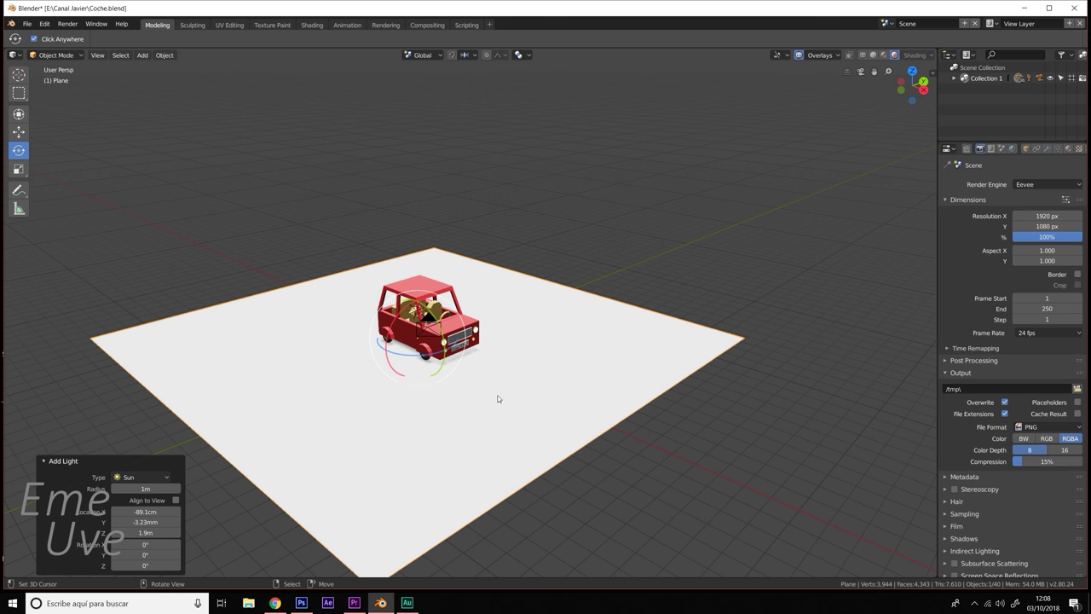
key(ctrl+grave)
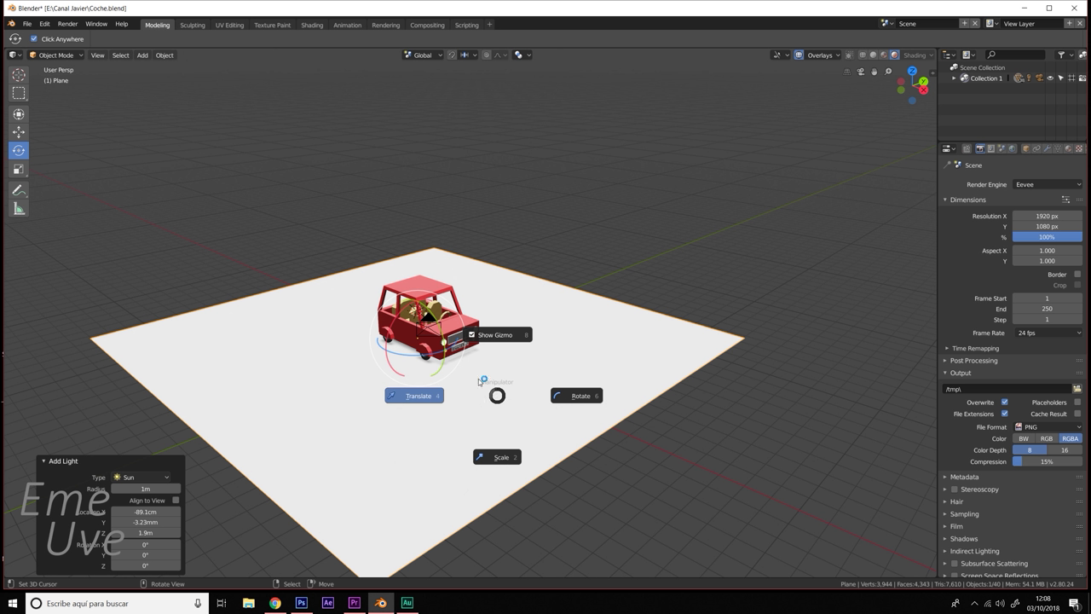
- Scale the ground plane along Y to 1.372
click(499, 456)
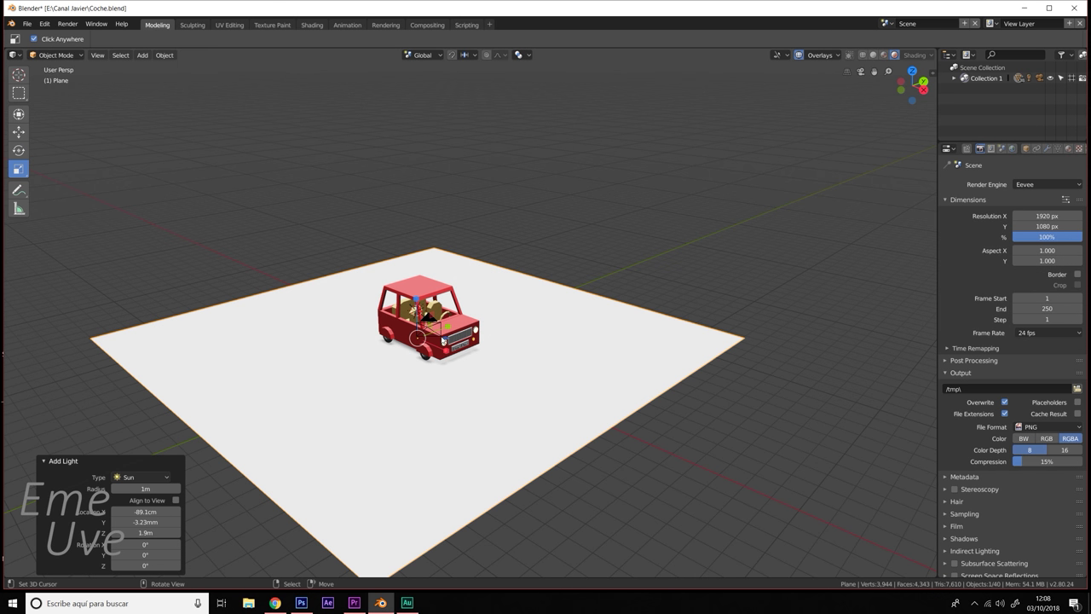
drag(442, 340, 499, 335)
scroll(499, 376, up, 2)
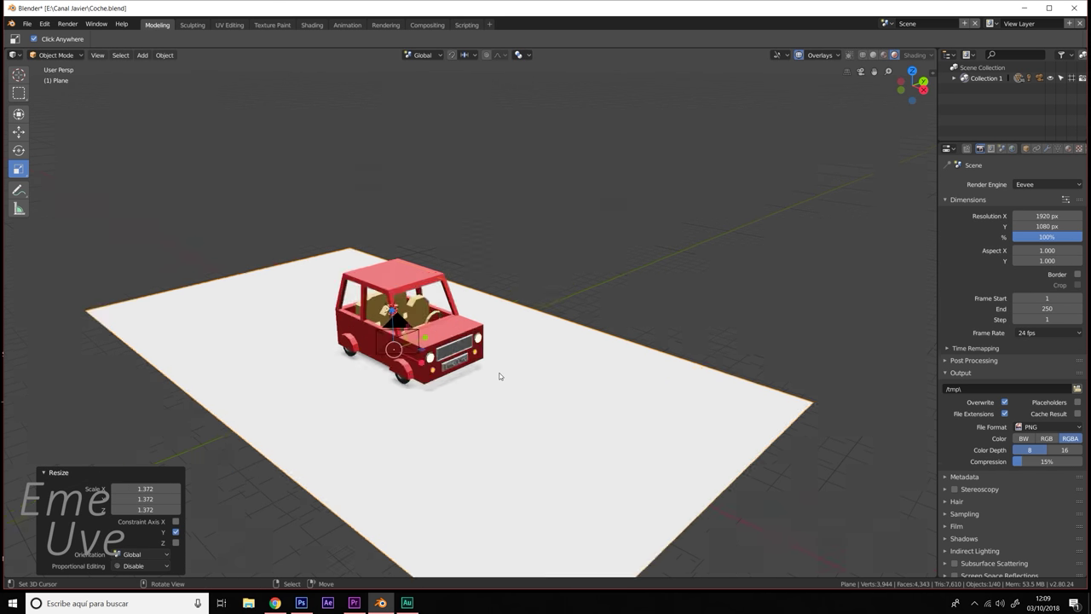
- Add a new material to the plane with a dark grey base colour of 0.021
click(1070, 149)
click(1018, 218)
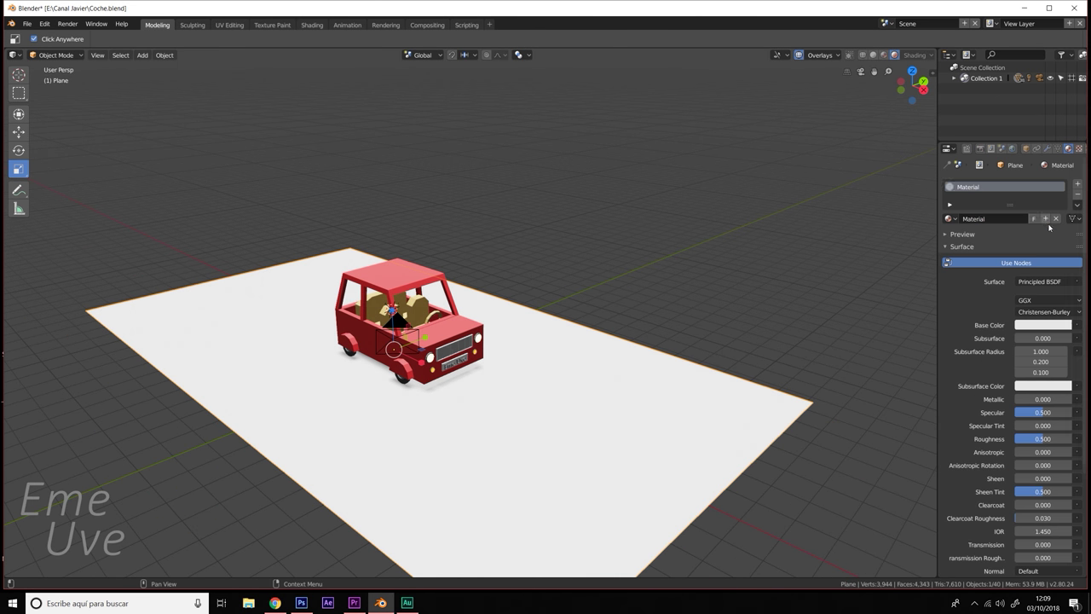
click(1064, 326)
drag(1064, 221, 1064, 246)
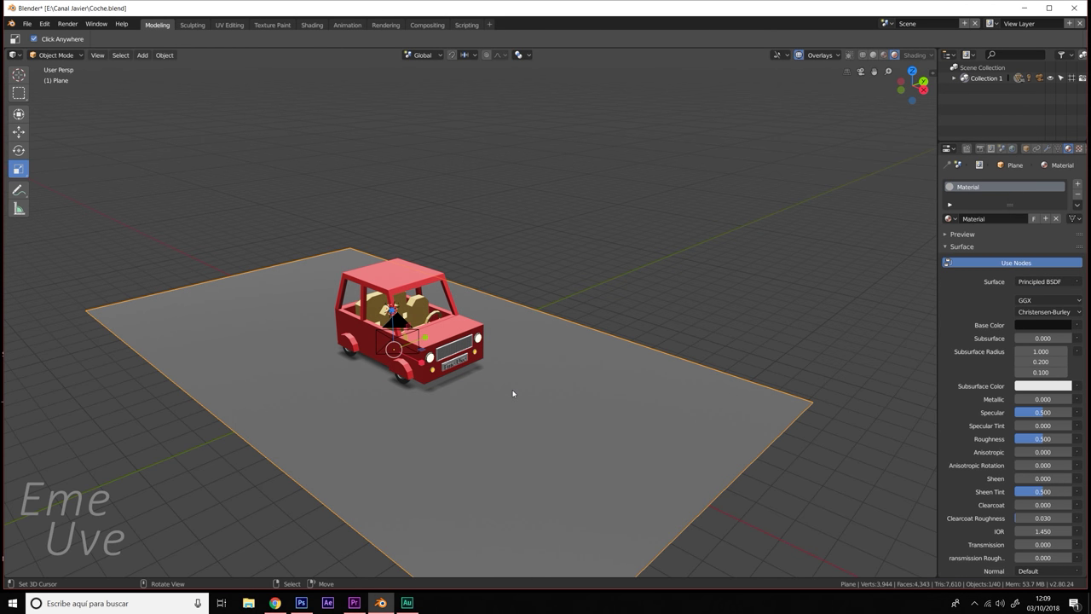
key(shift+a)
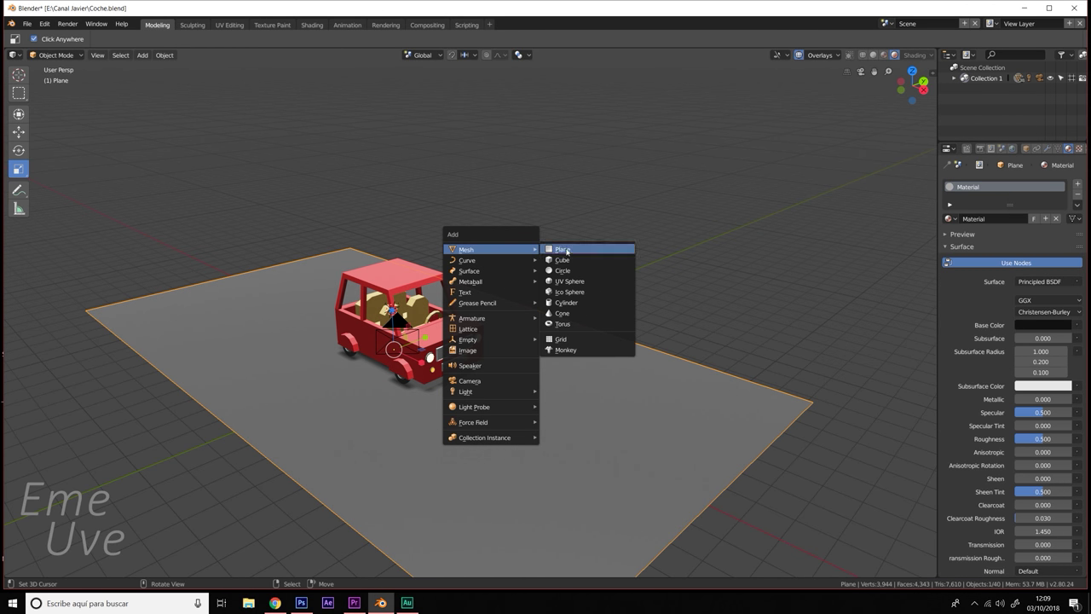
- Add a plane and scale it into a thin white strip, shrunk to 0.359
click(568, 250)
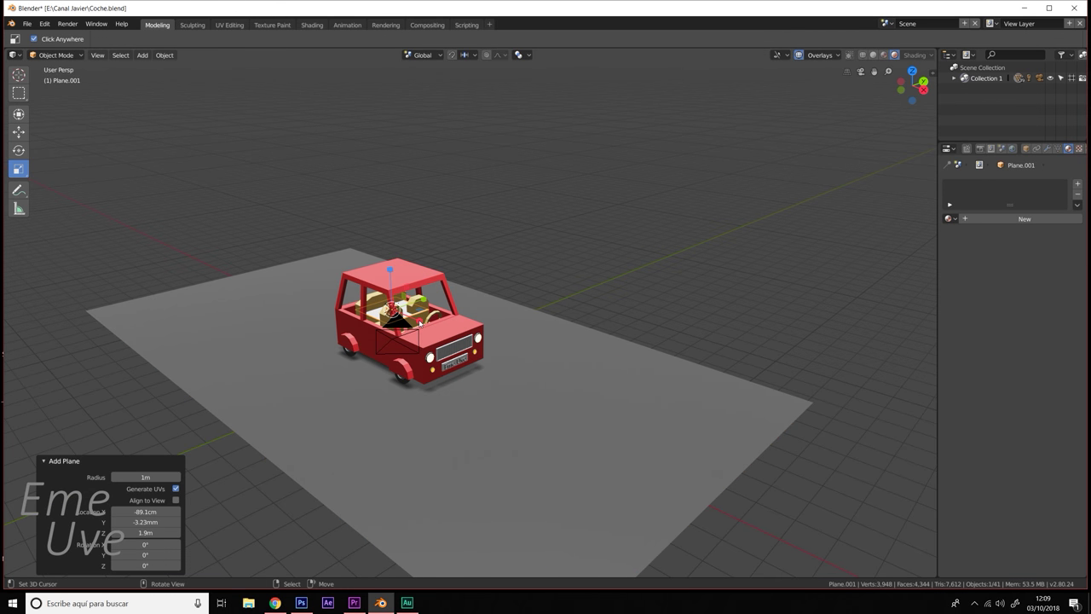
key(s)
key(x)
click(546, 384)
key(s)
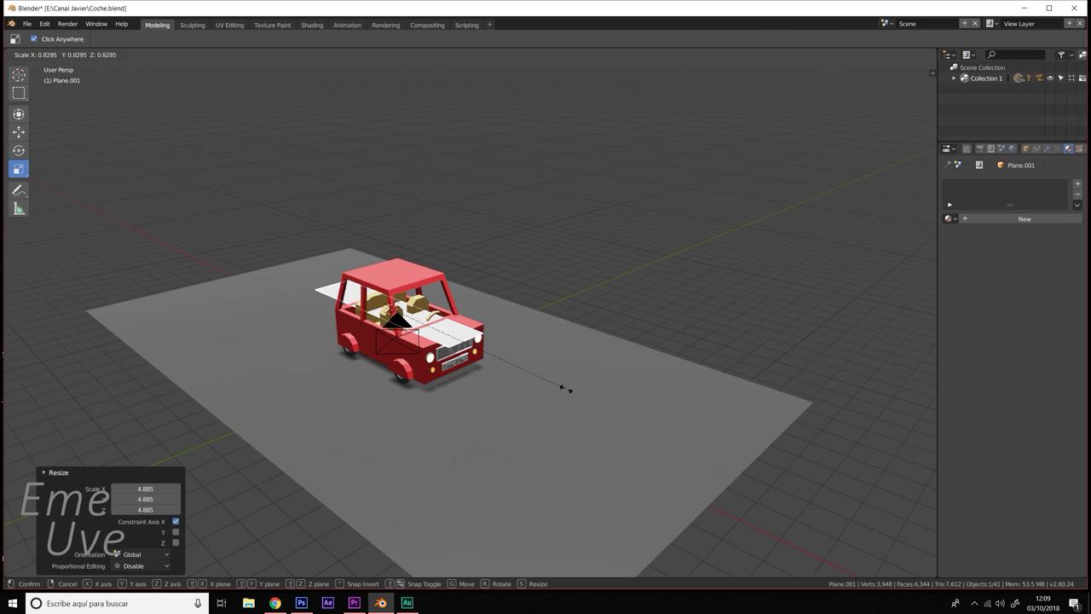
click(374, 279)
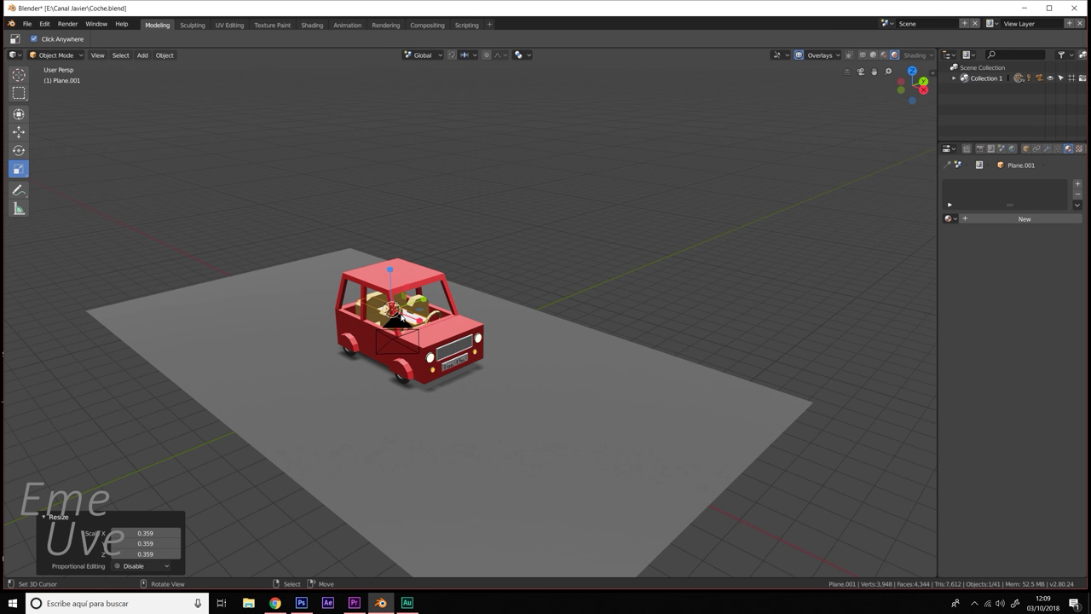
- Move the strip 11 m along X and lower it 1.62 m onto the road
key(shift+space)
click(357, 297)
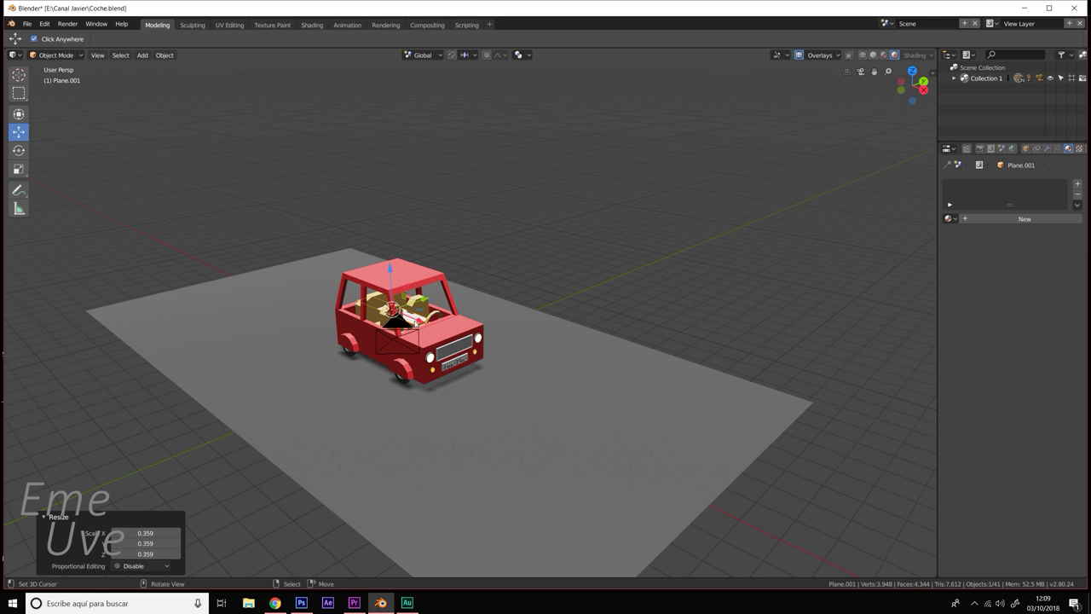
text(gx11)
key(Return)
key(g)
key(z)
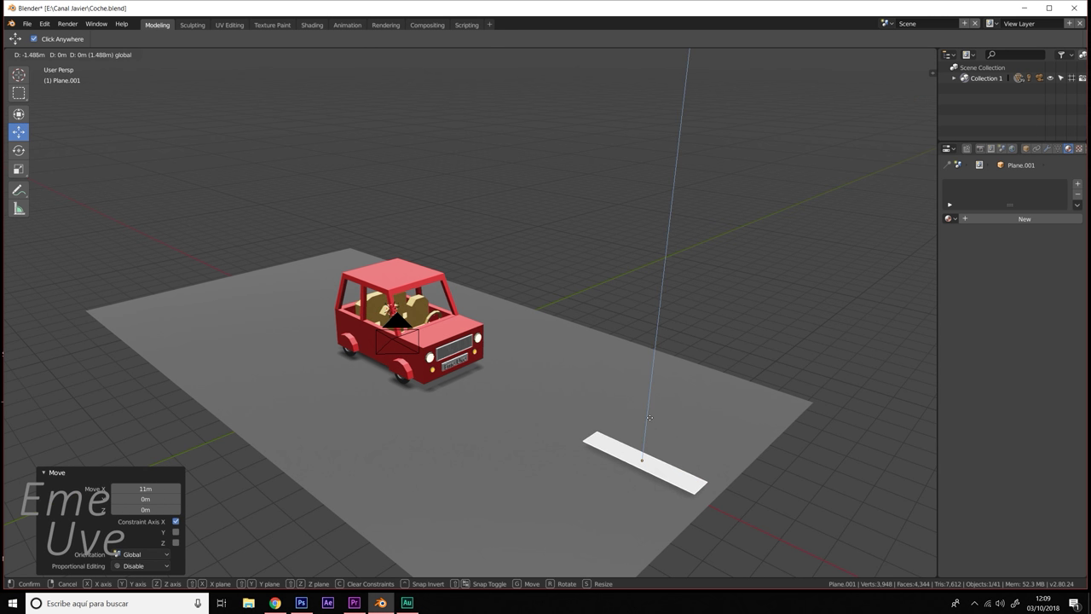
click(654, 427)
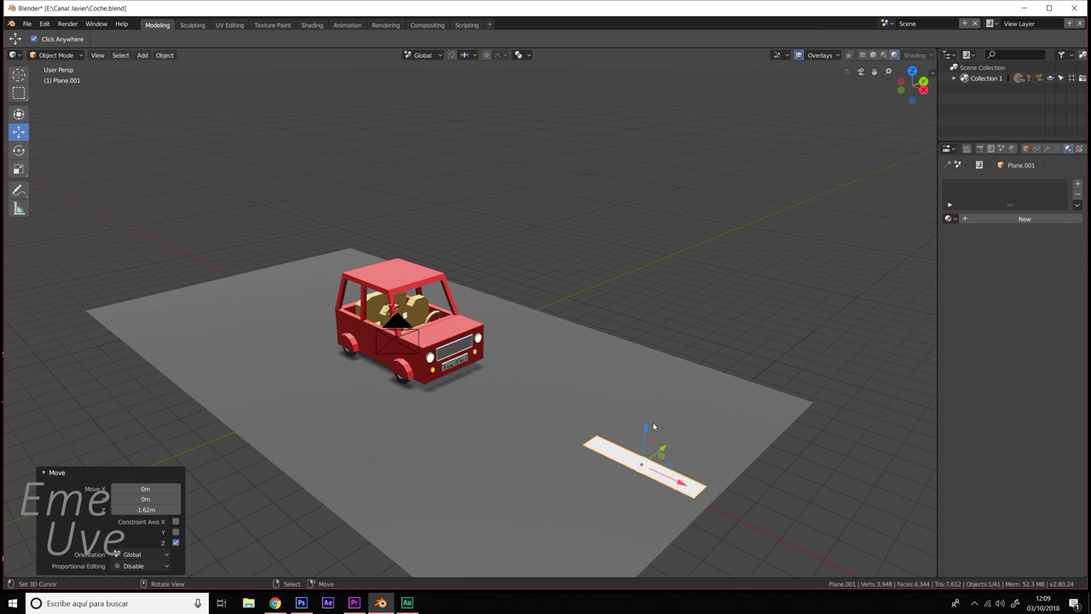
- Duplicate the stripe twice along X, placing copies in front of and behind the car
key(shift+d)
right_click(683, 483)
key(g)
key(x)
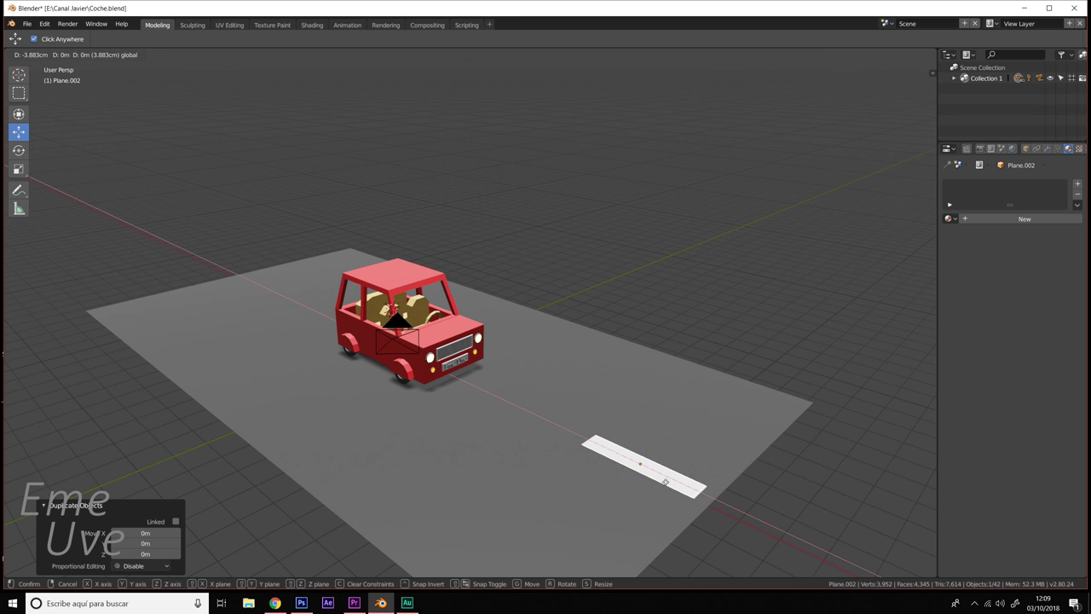
click(491, 400)
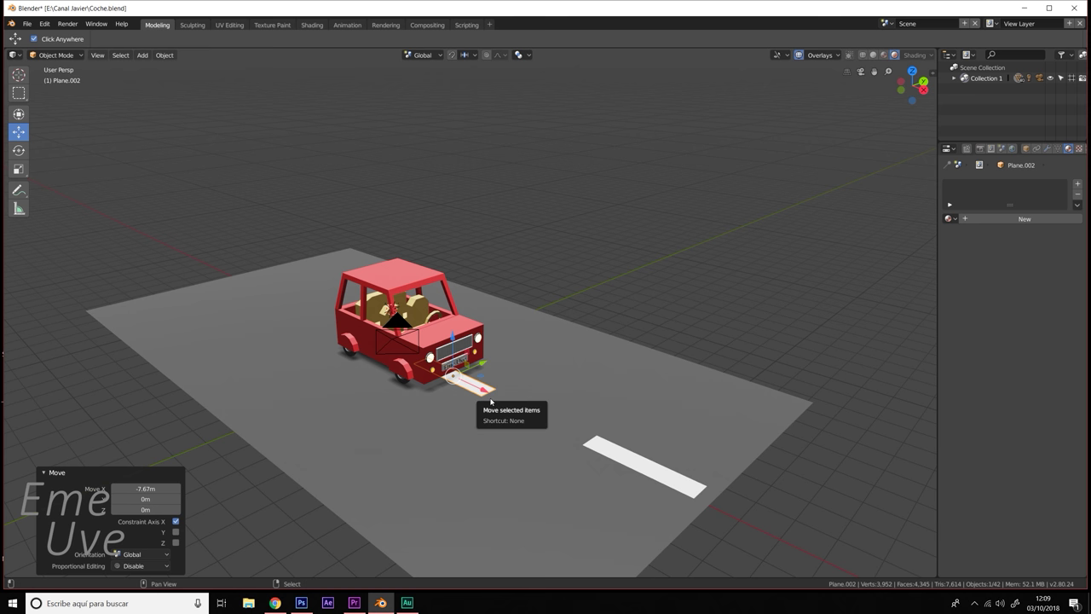
key(shift+d)
right_click(490, 400)
key(g)
key(x)
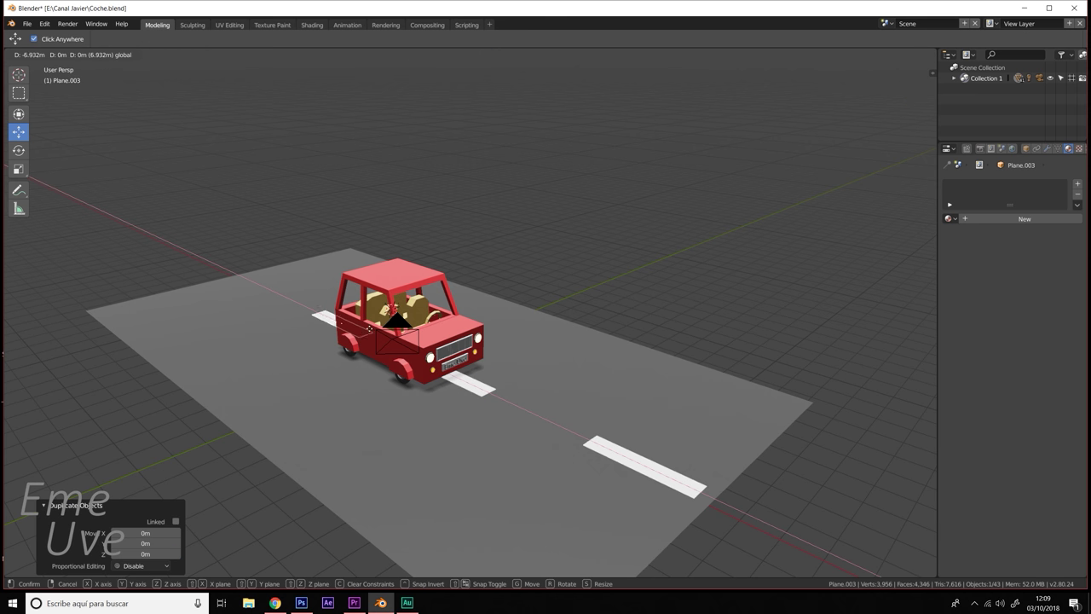
click(427, 352)
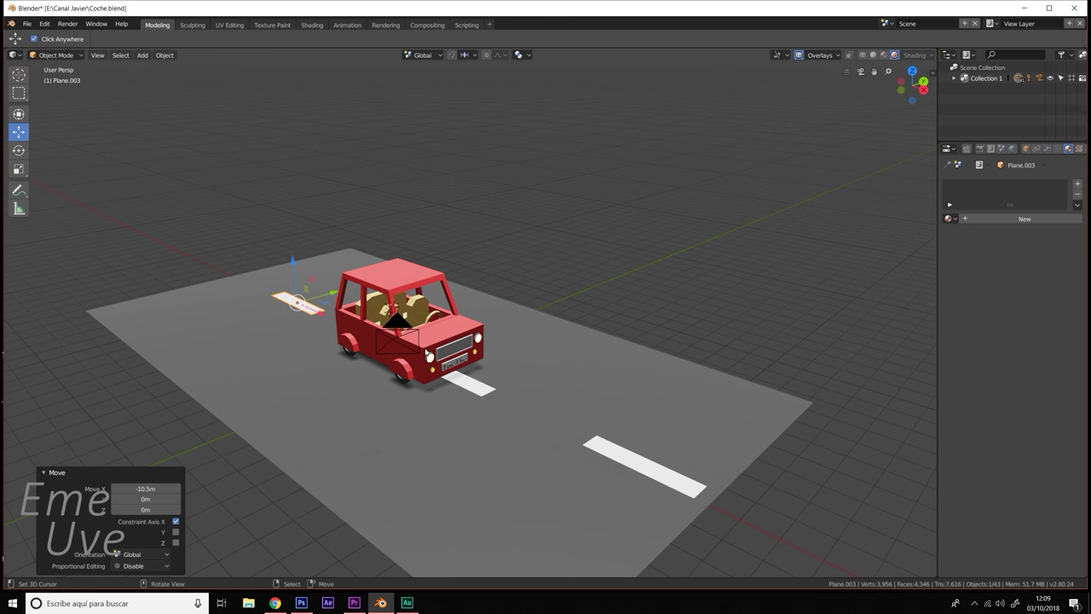
- Shift the road plane and its two stripes 4.01 m sideways along Y
click(508, 374)
shift+click(474, 387)
shift+click(641, 464)
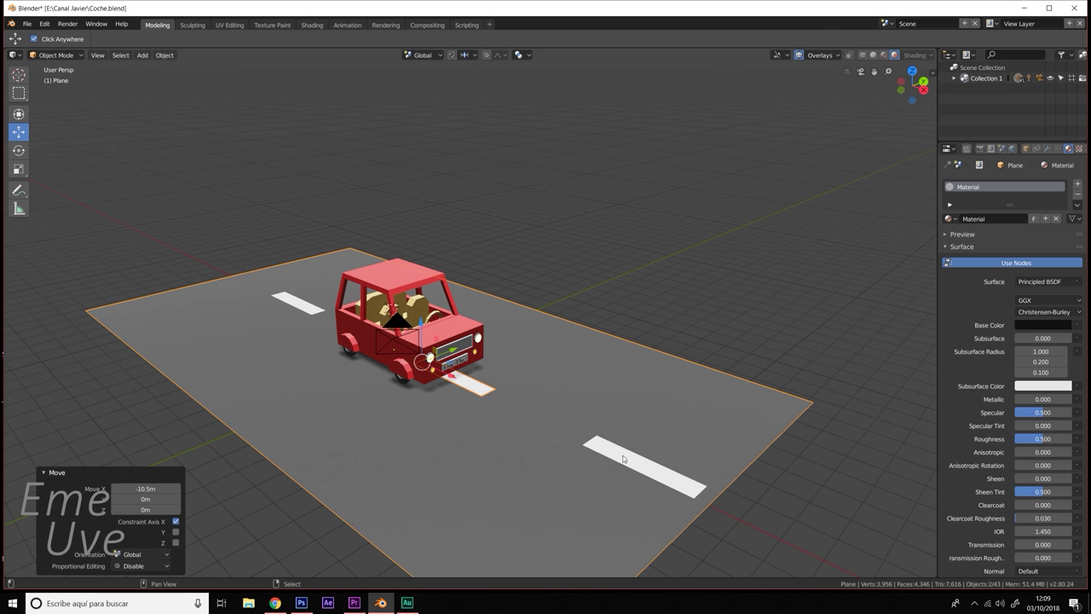
key(shift+d)
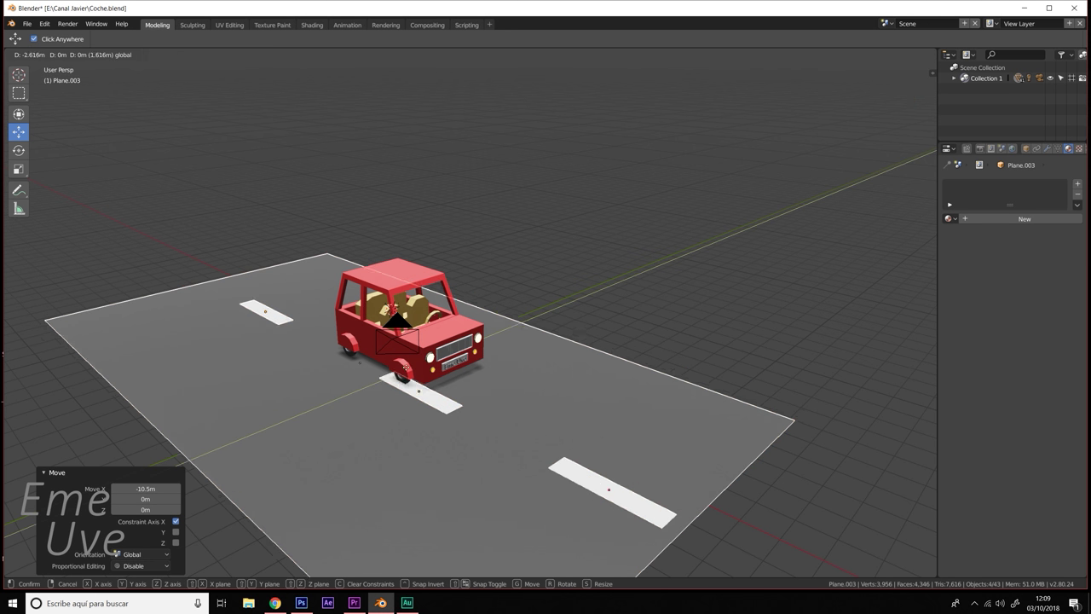
key(y)
click(556, 415)
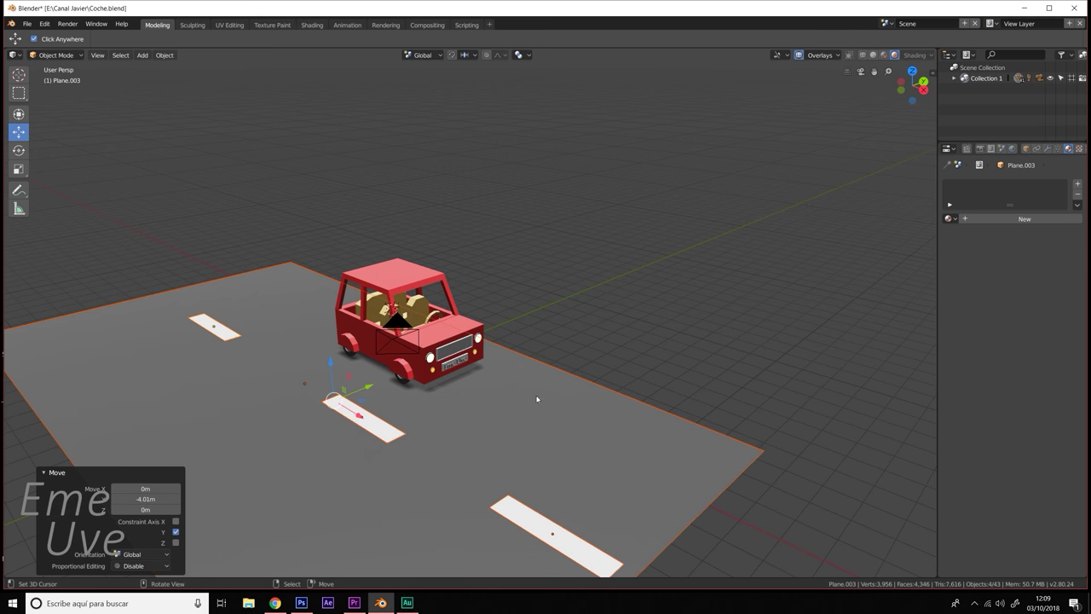
- Stretch the road plane 8.982 times along X into a long road
click(558, 413)
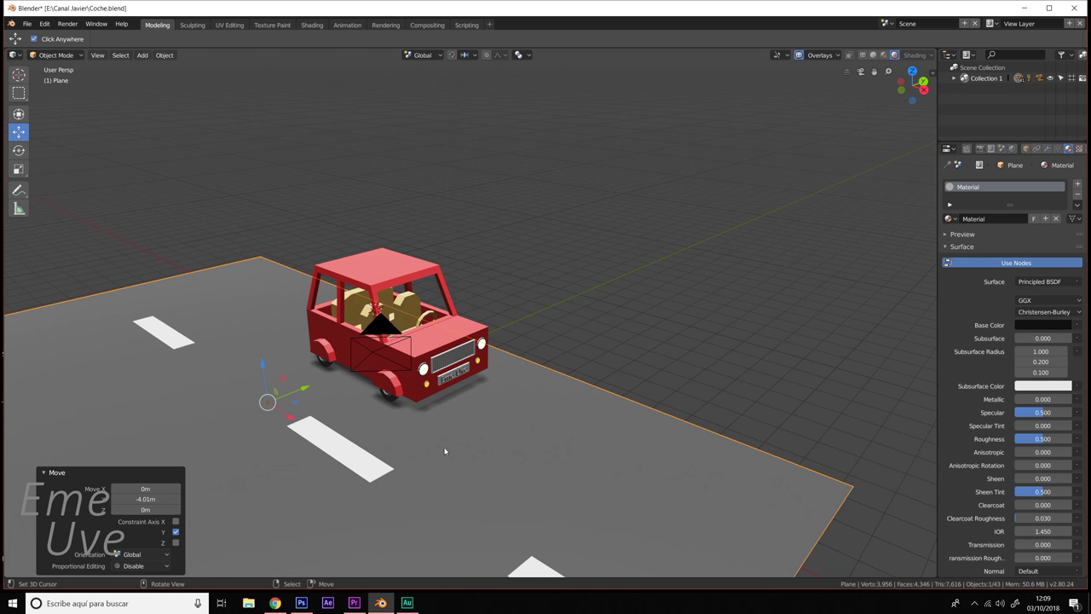
ctrl+middle_drag(456, 455, 407, 467)
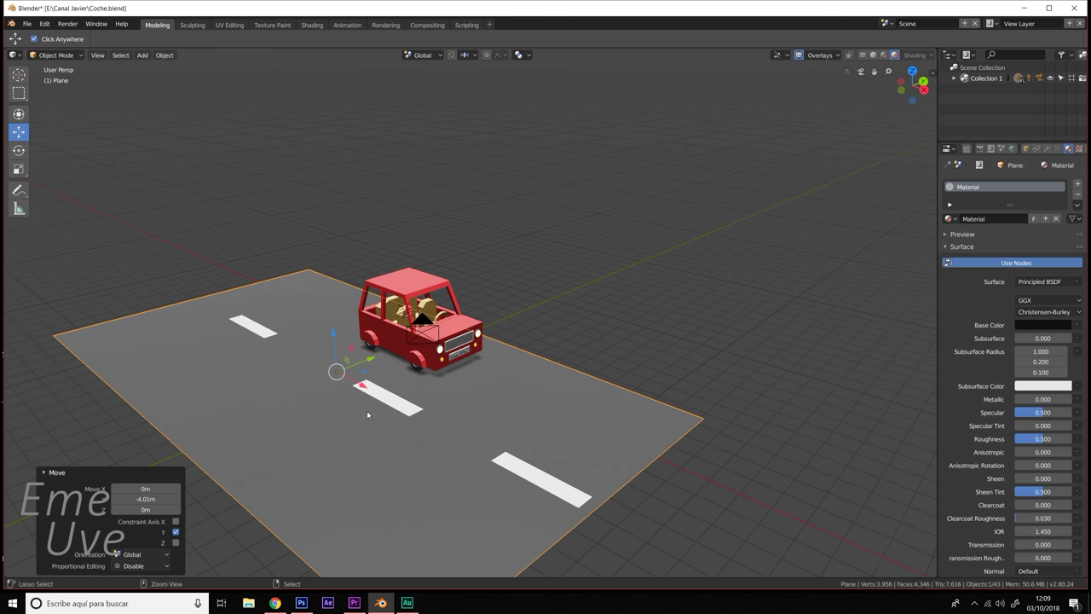
key(w)
click(365, 470)
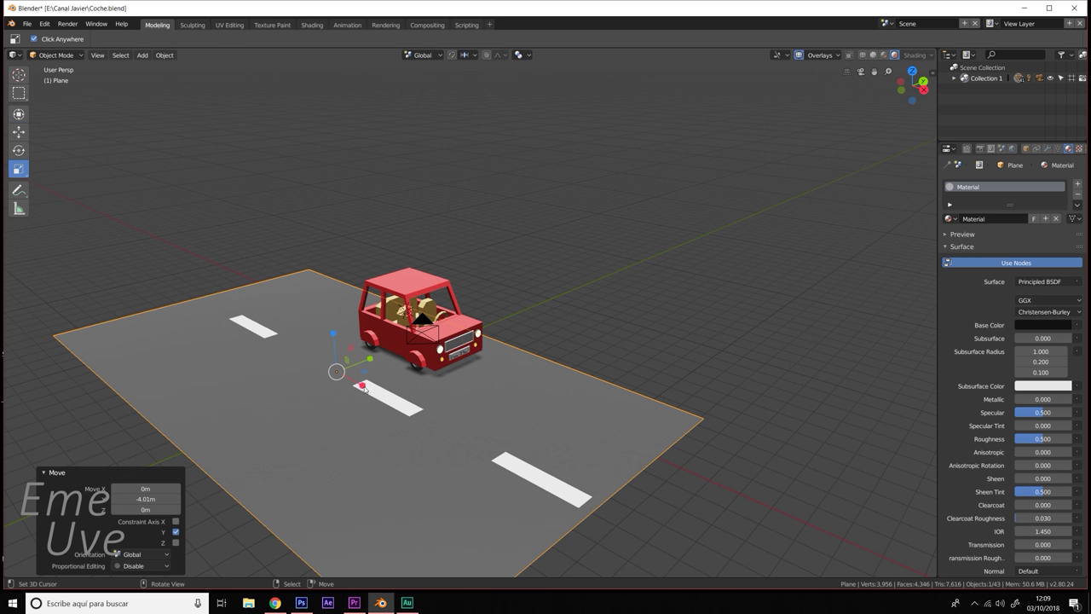
drag(364, 386, 574, 497)
- Duplicate the three road dashes and slide the copies further along the road
click(574, 497)
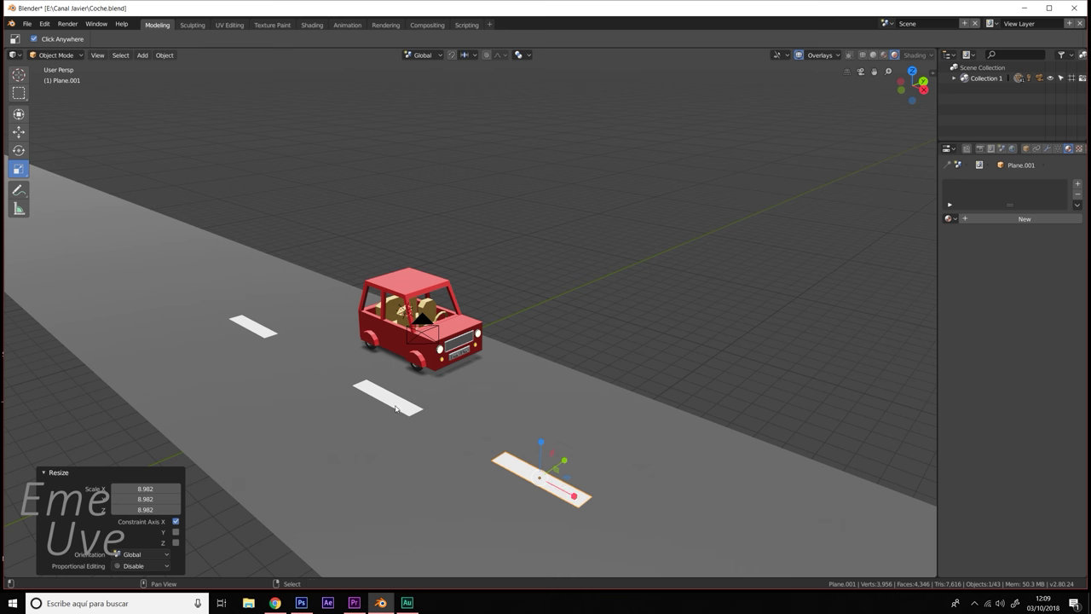
click(345, 383)
click(260, 328)
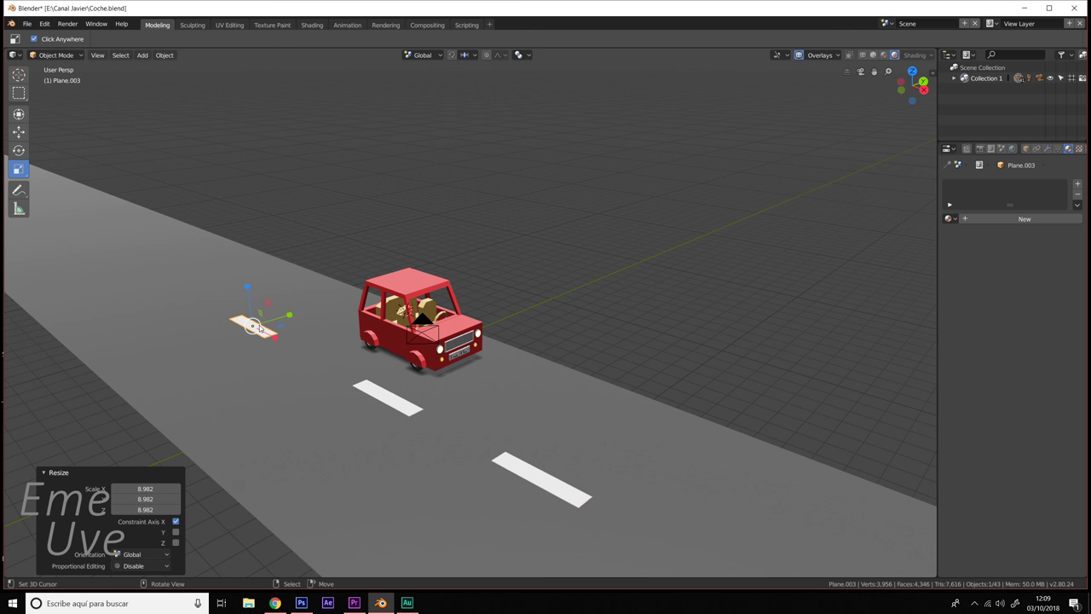
shift+click(394, 403)
shift+click(540, 475)
key(shift+d)
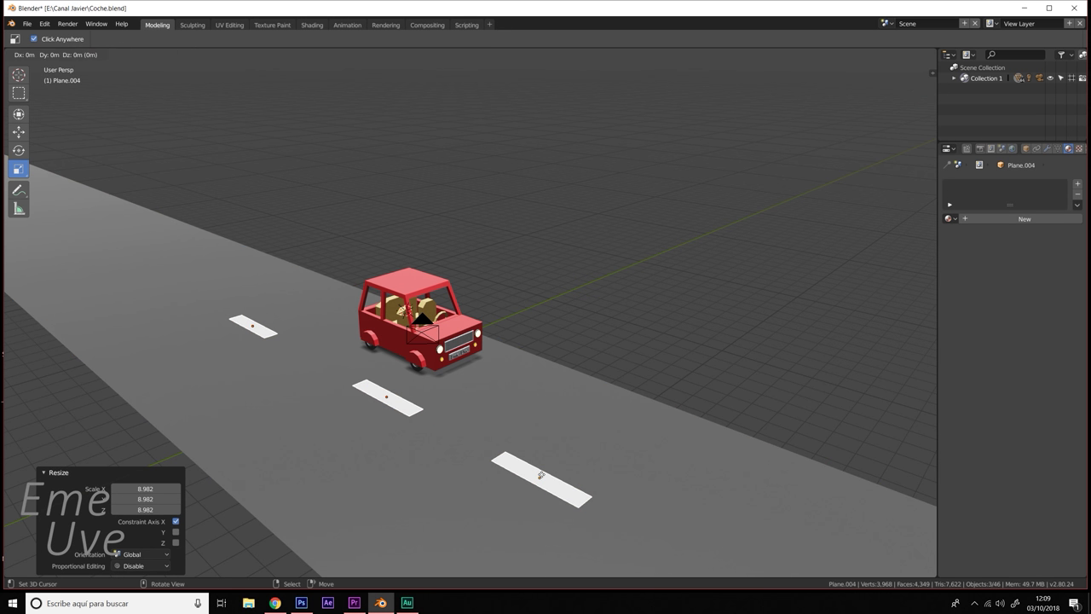
right_click(540, 475)
key(ctrl+grave)
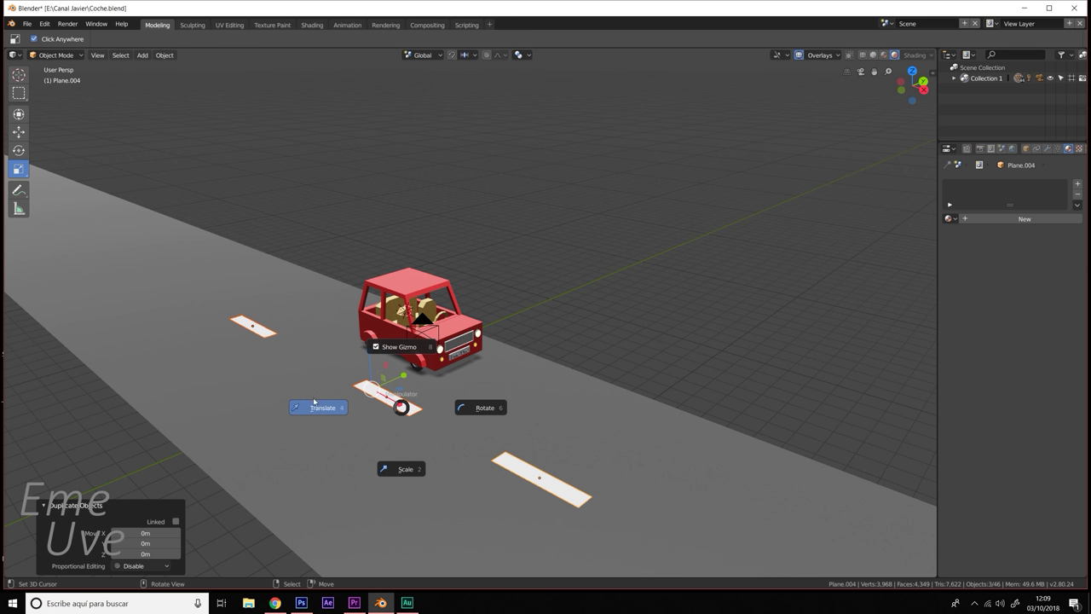
click(313, 407)
mouse_move(412, 400)
mouse_down()
mouse_move(142, 254)
mouse_move(158, 273)
mouse_up()
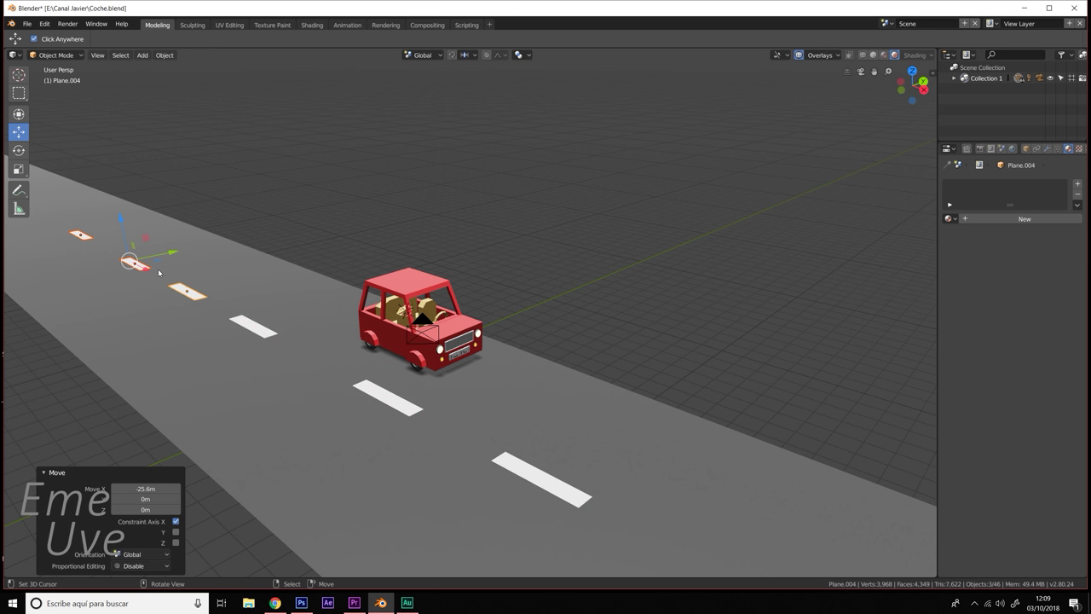
- Duplicate the dashes again further down the road and nudge one dash 1.32 m along X
key(shift+d)
right_click(248, 310)
drag(151, 276, 96, 244)
click(91, 241)
click(94, 245)
drag(93, 245, 269, 345)
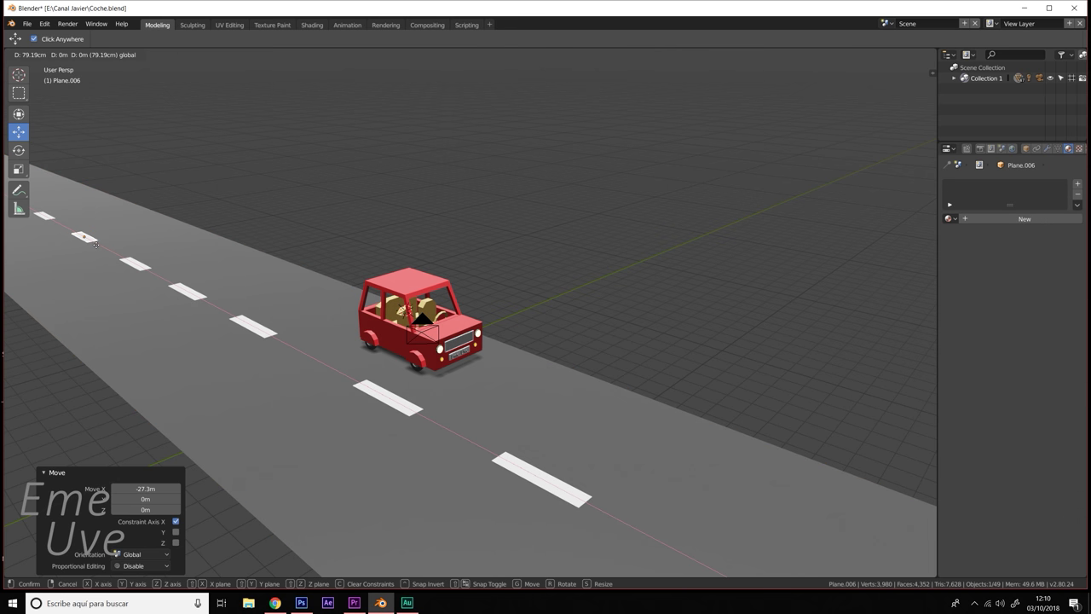
- Select the group of far road dashes at the end of the line
click(200, 295)
shift+click(190, 296)
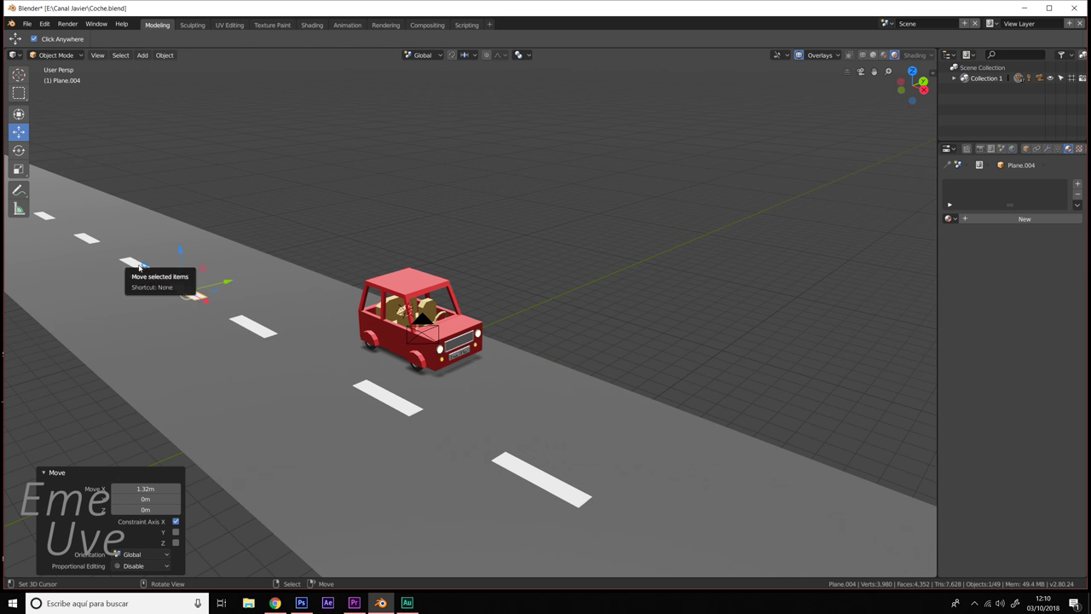
shift+click(133, 264)
shift+click(94, 240)
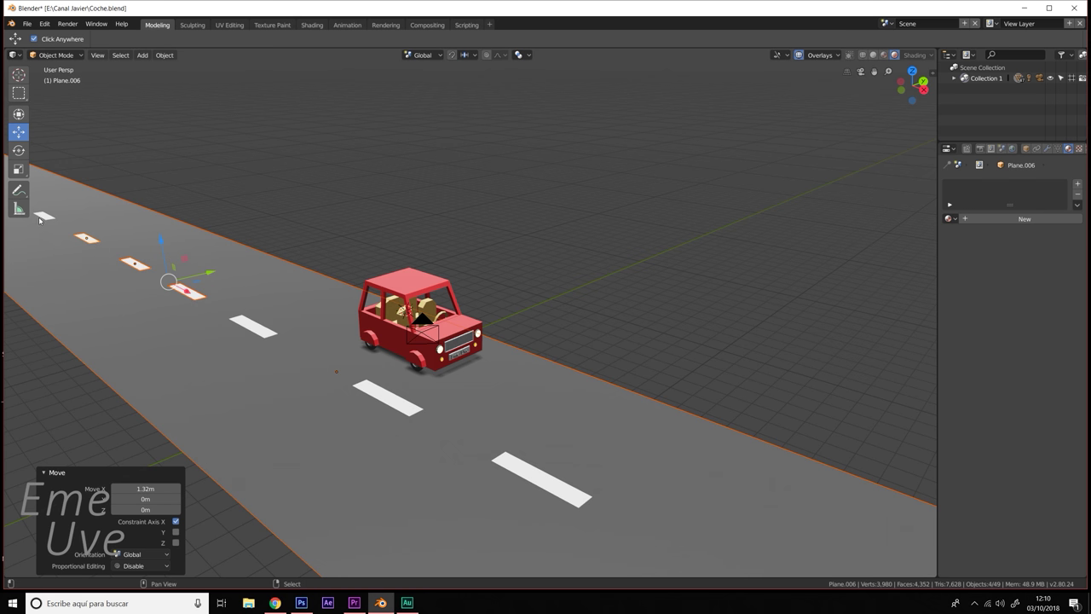
scroll(41, 220, down, 2)
click(132, 234)
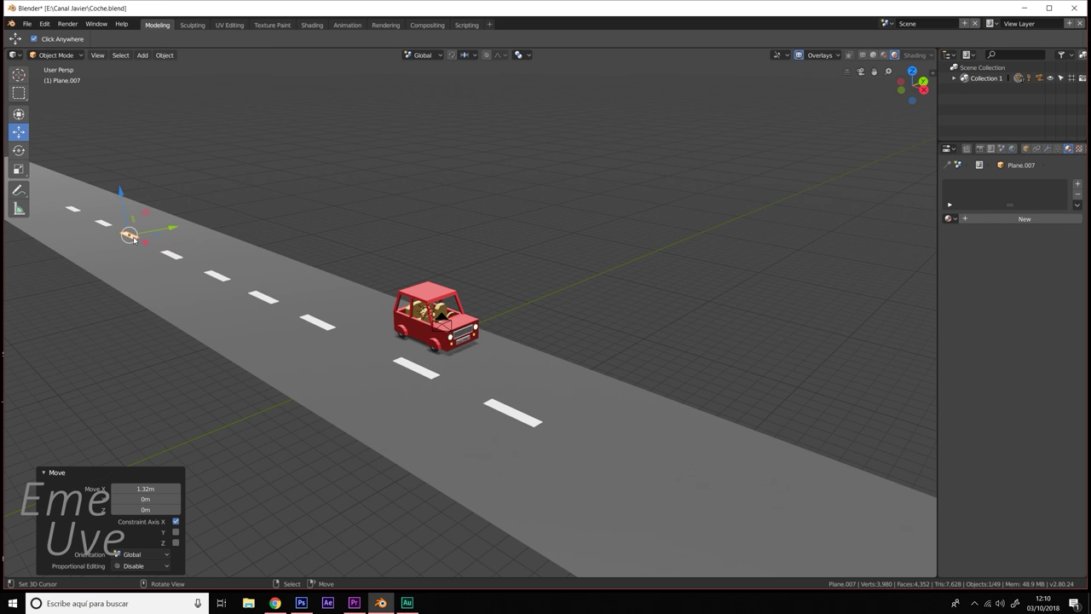
shift+click(89, 222)
shift+click(104, 225)
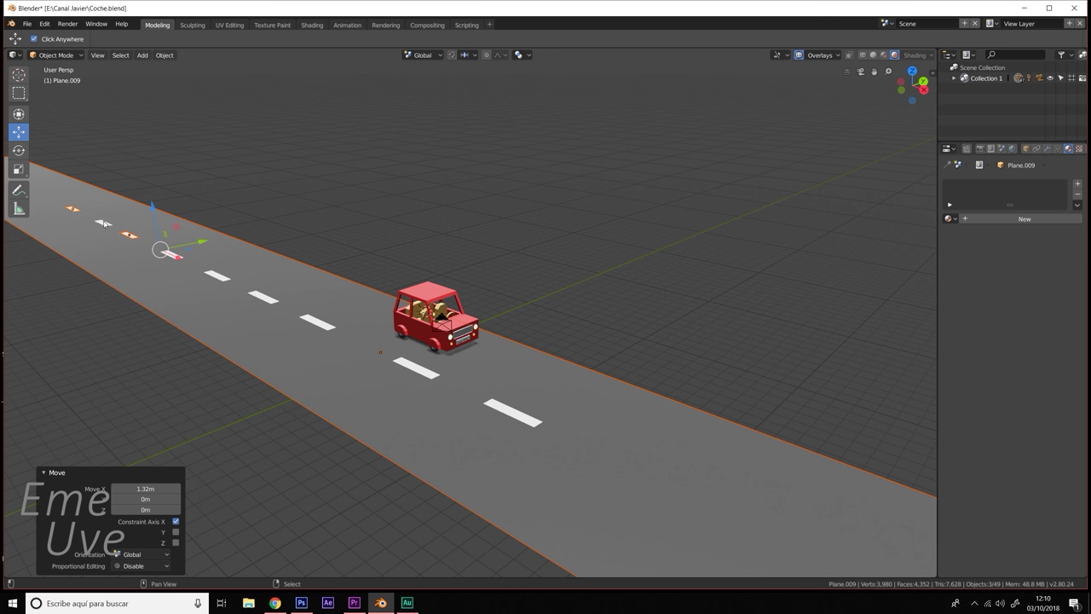
- Box-select the far dashes, excluding the nearest, and move them 2.87 m along X
key(b)
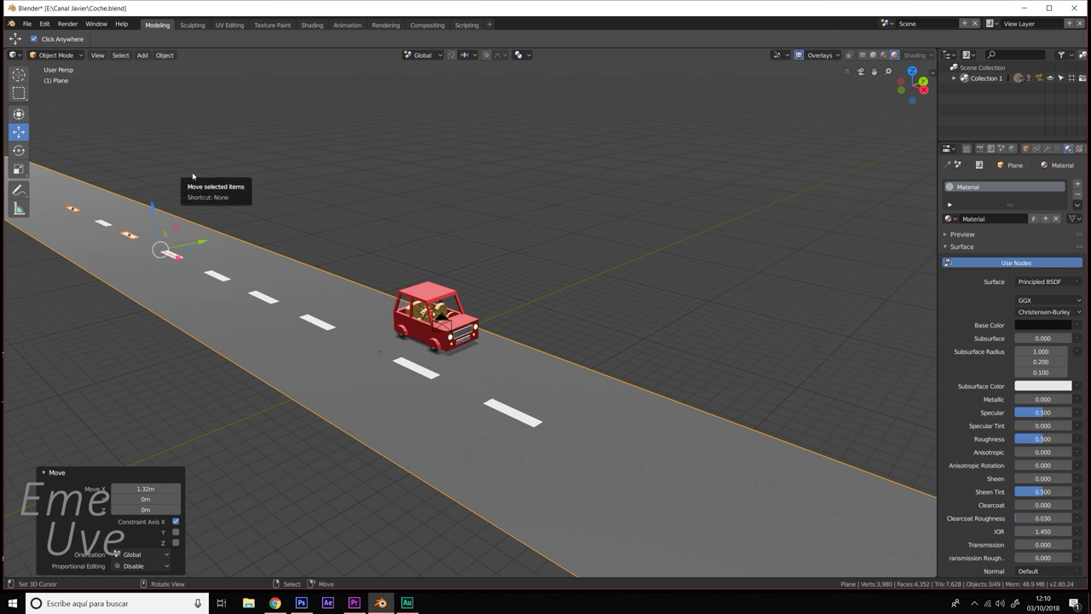
mouse_move(46, 141)
mouse_down()
mouse_move(349, 406)
mouse_move(344, 367)
mouse_up()
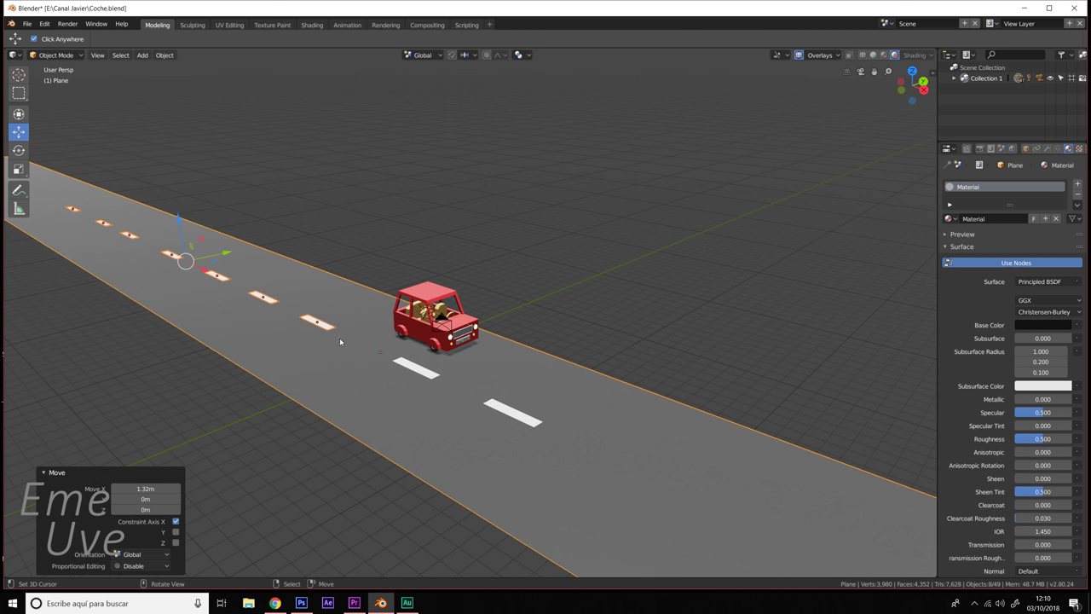
shift+click(314, 314)
key(g)
key(x)
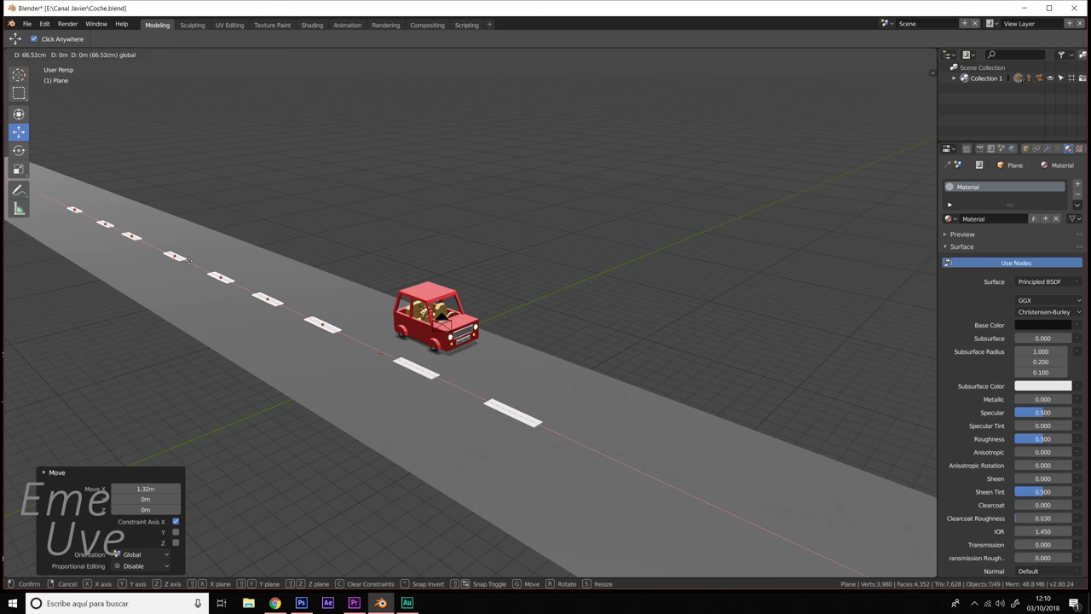
click(353, 330)
- Orbit to the car's front, select the road plane and bring up the Add menu
middle_drag(354, 330, 457, 429)
scroll(483, 411, up, 2)
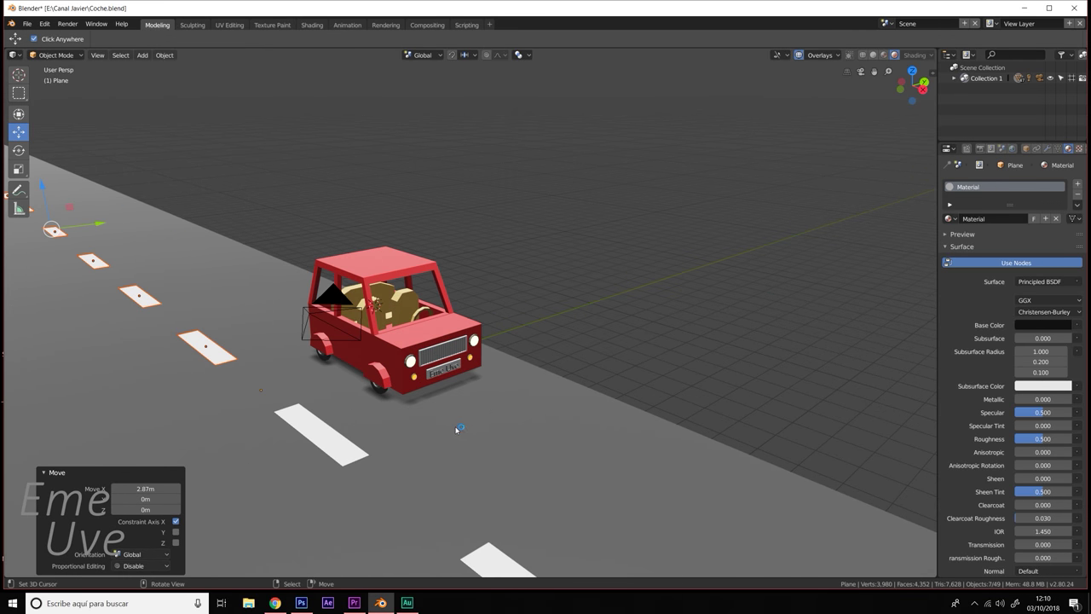
click(528, 370)
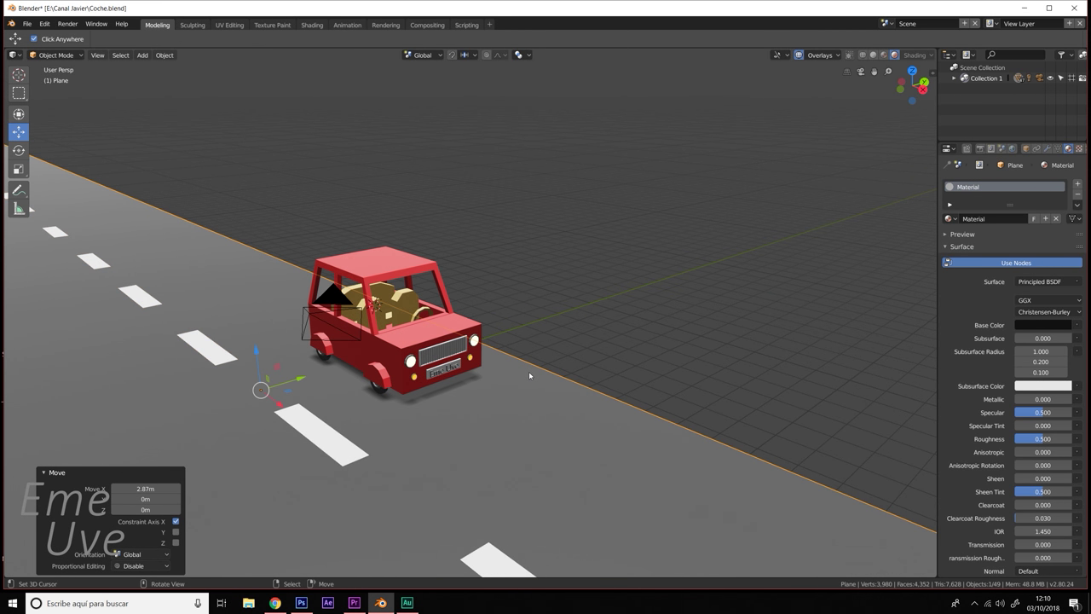
key(shift+a)
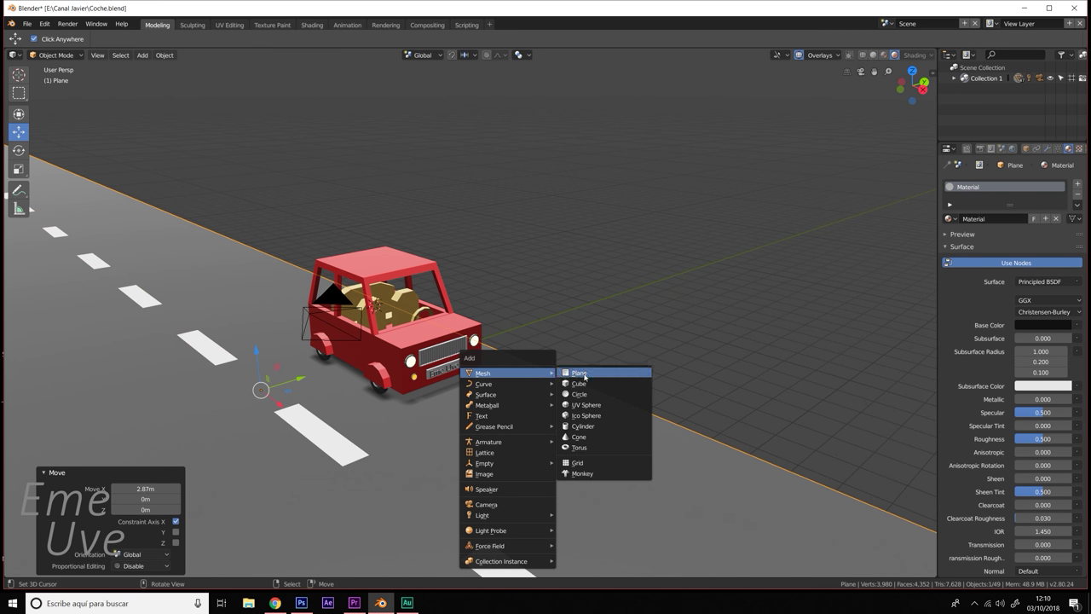
- Add a cube scaled to 0.35 and move it 6.67 m out beside the road
click(579, 384)
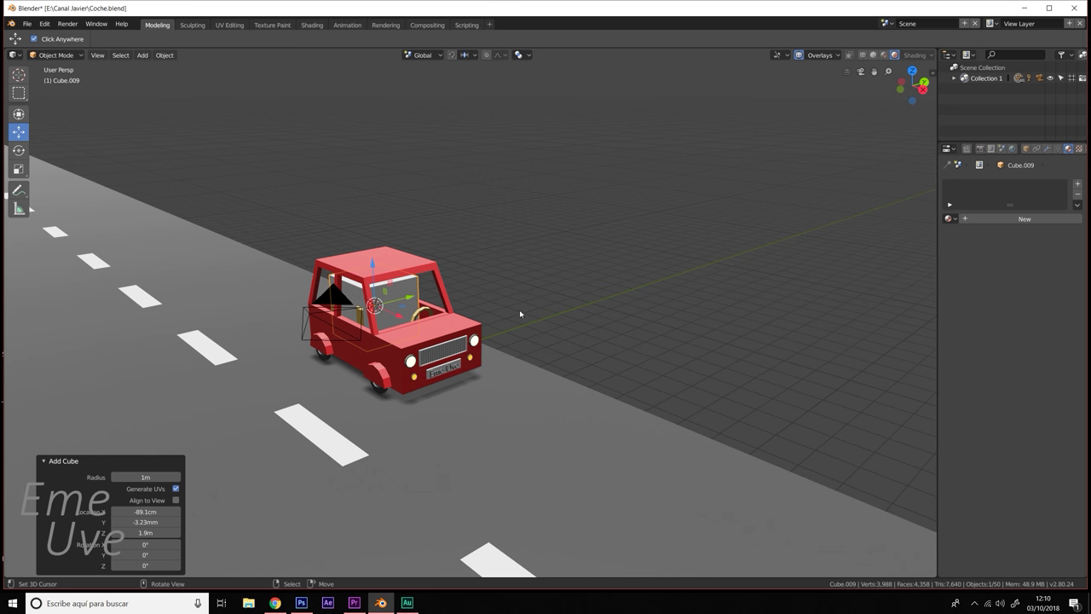
text(s.35)
key(Return)
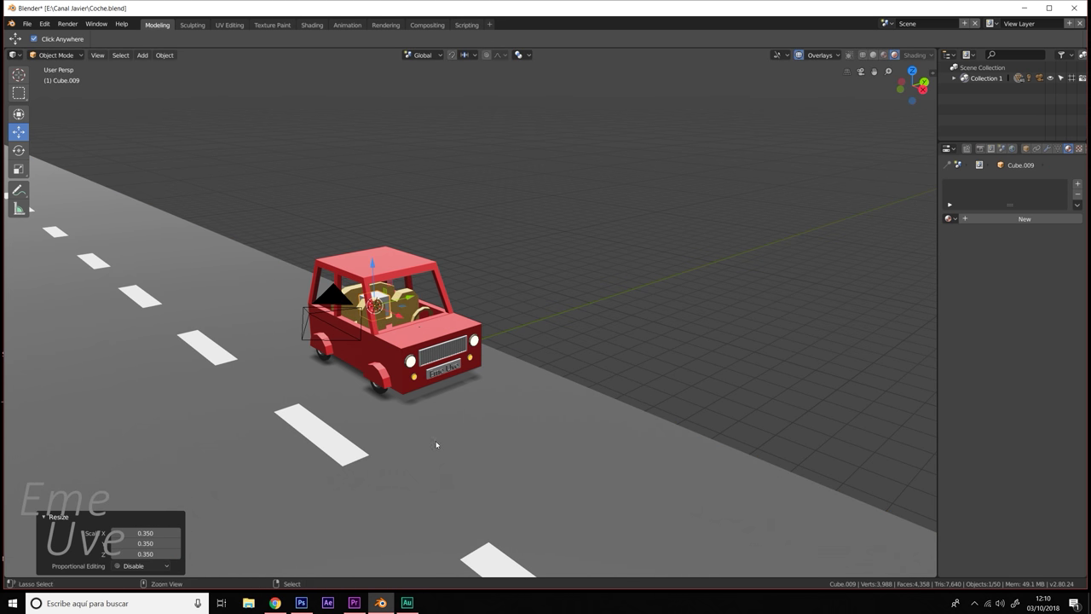
drag(402, 303, 494, 291)
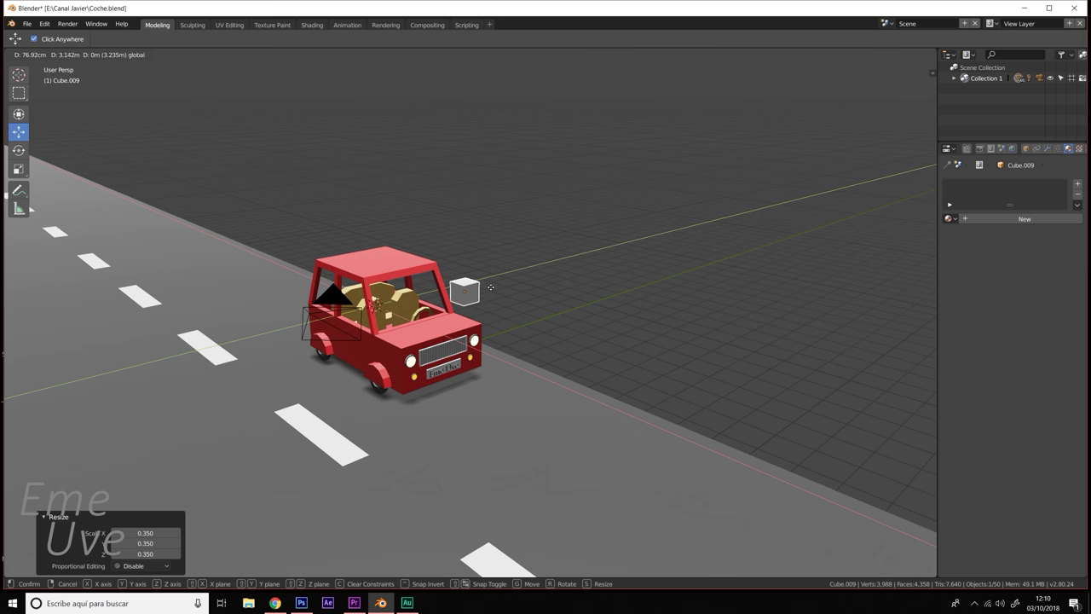
key(ctrl+z)
mouse_move(401, 320)
mouse_down()
mouse_move(545, 376)
mouse_move(567, 479)
mouse_move(707, 394)
mouse_move(712, 431)
mouse_up()
scroll(553, 393, up, 2)
key(s)
click(708, 410)
- Place the cube at the road's edge and stretch it 6.484 along X into a kerb piece
middle_drag(712, 430, 604, 443)
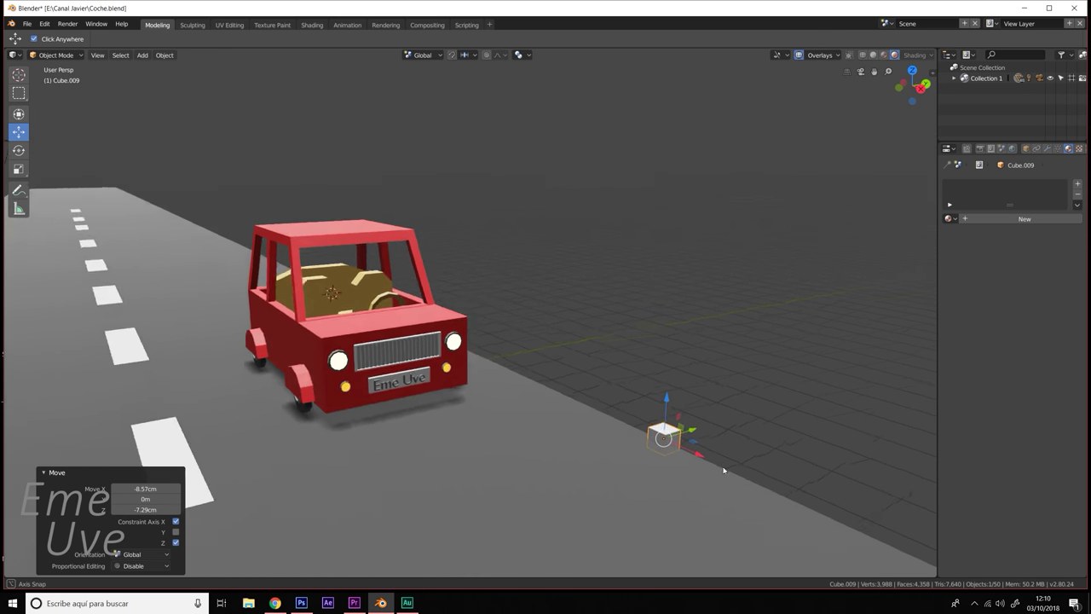
mouse_move(604, 448)
mouse_down()
mouse_move(616, 446)
mouse_move(600, 453)
mouse_up()
middle_drag(600, 453, 653, 476)
key(shift+space)
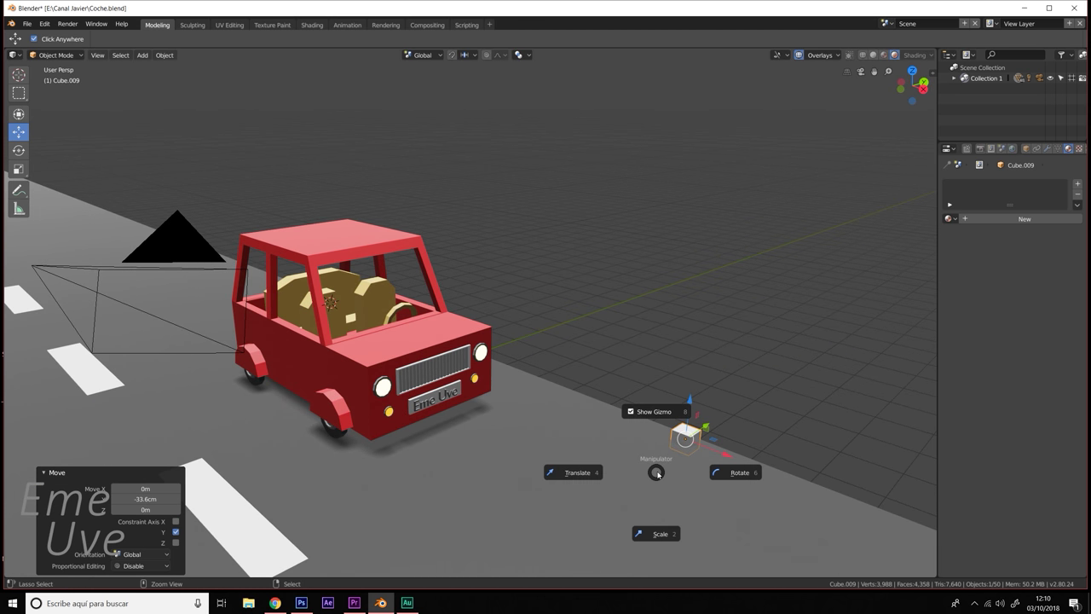
click(652, 530)
key(s)
key(x)
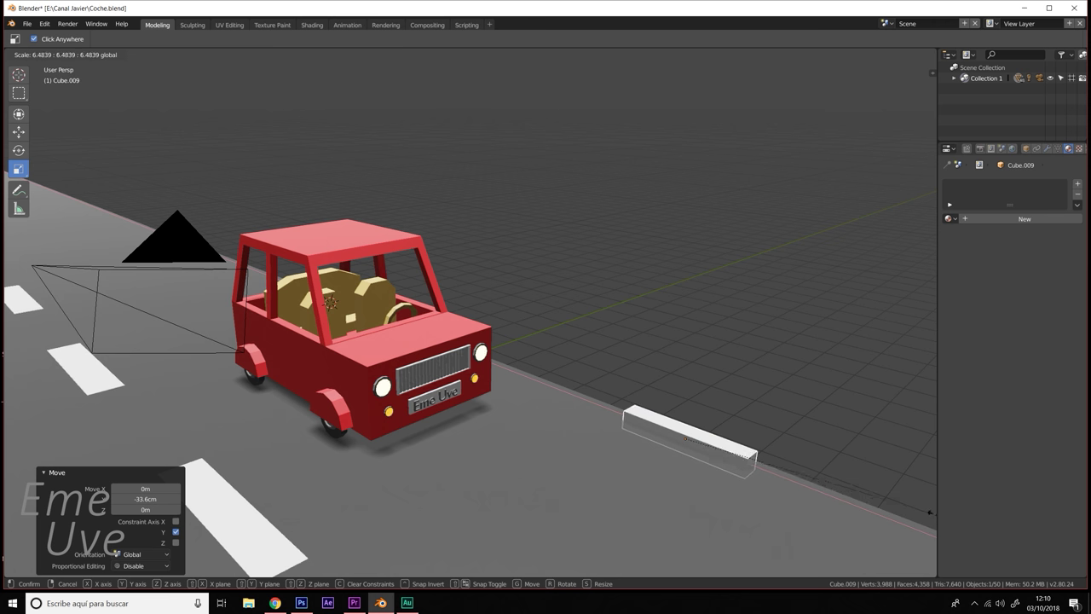
click(845, 478)
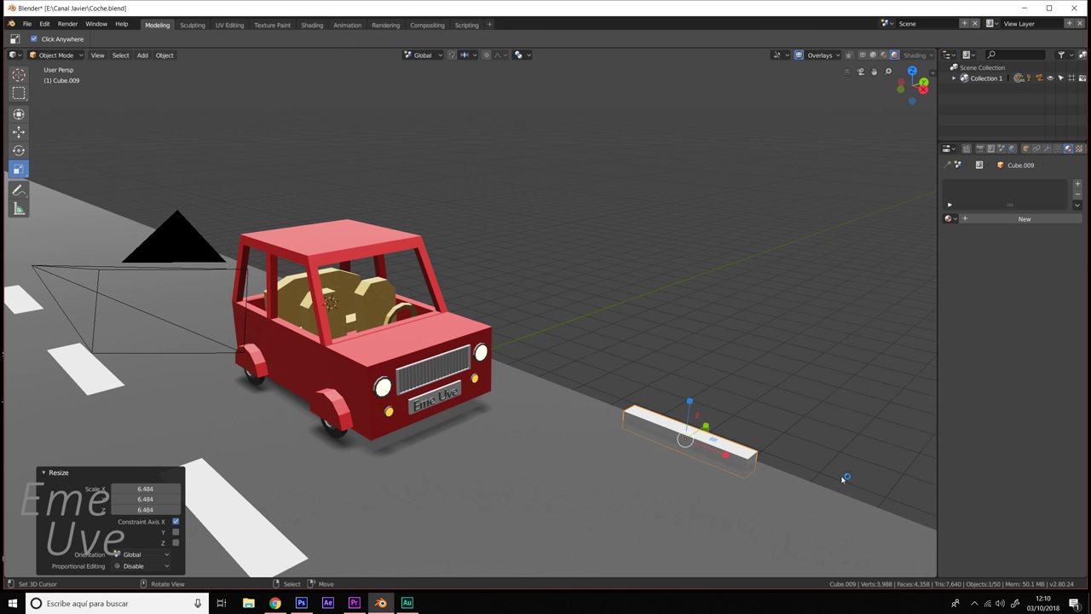
- Raise the kerb strip slightly and slide it −3.71 m along X beside the car's front
key(shift+space)
click(635, 412)
drag(689, 398, 690, 392)
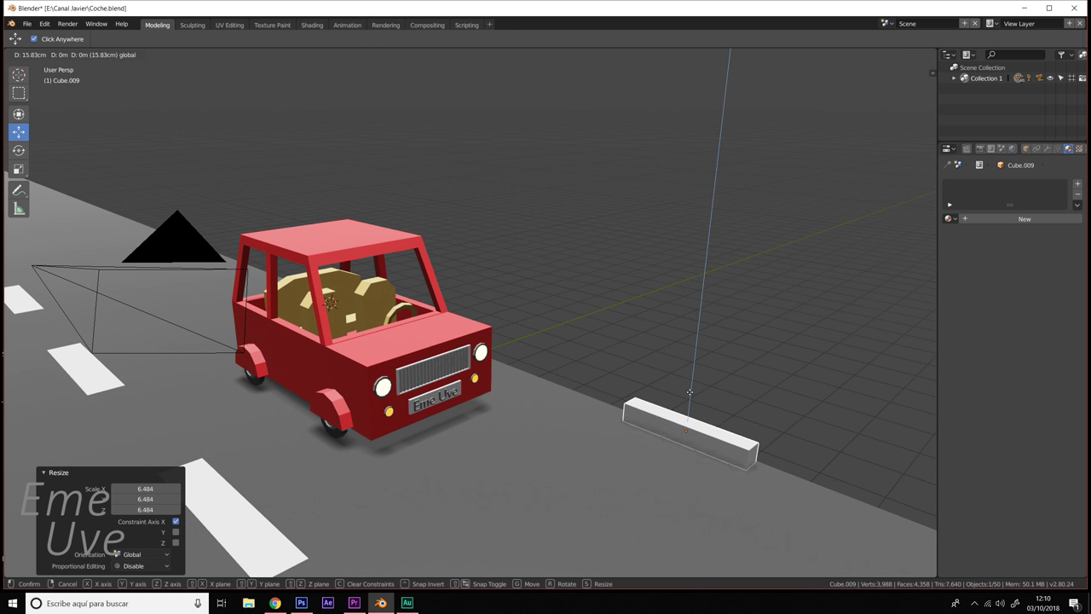
drag(733, 458, 705, 408)
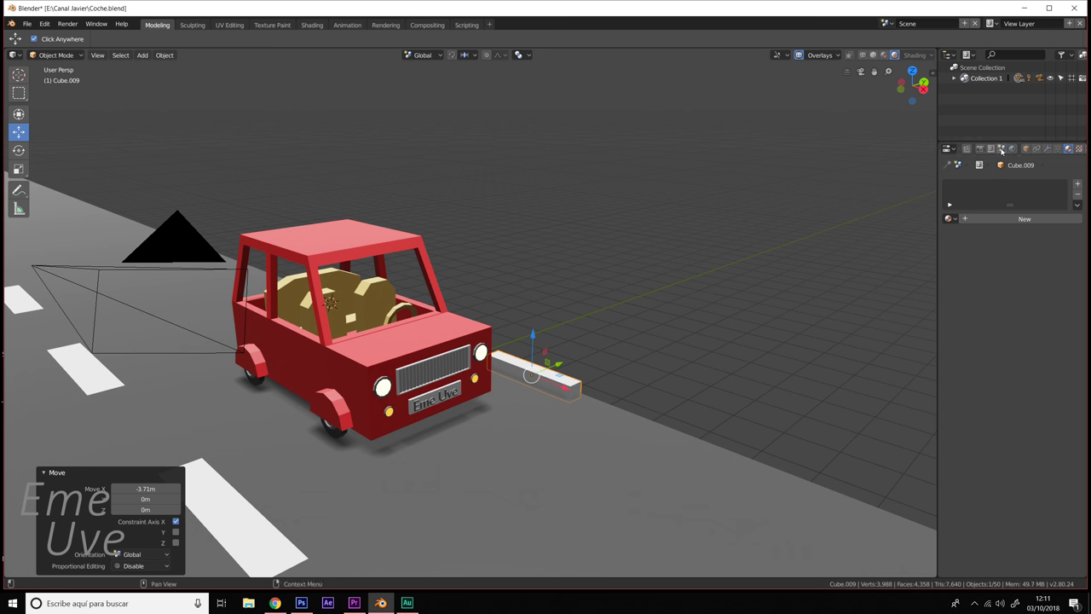
- Add an Array modifier to the kerb strip with relative offset X 1.010
click(1048, 149)
click(988, 186)
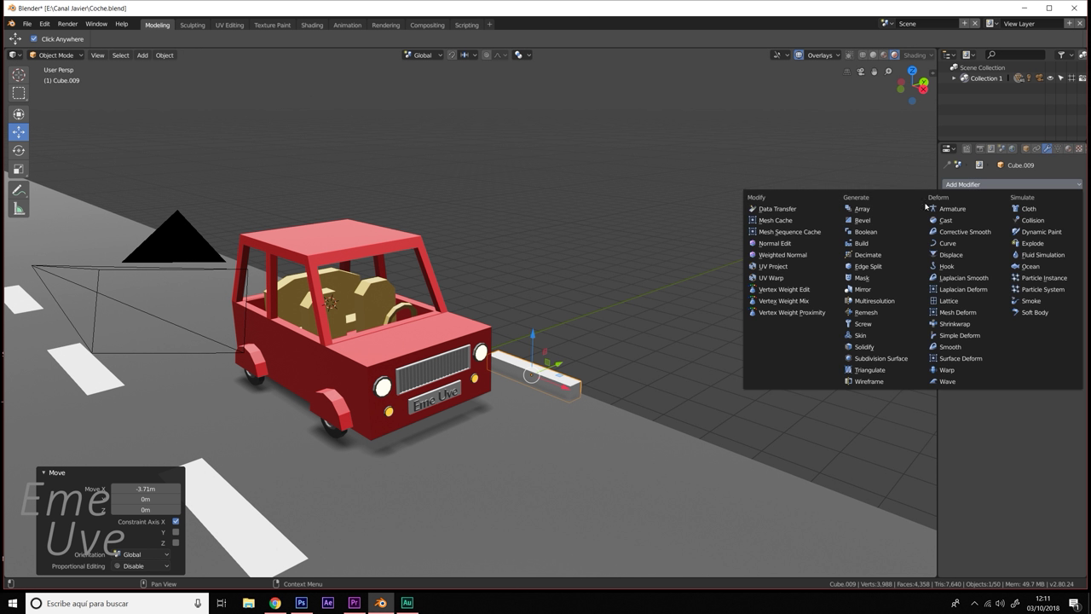
click(879, 209)
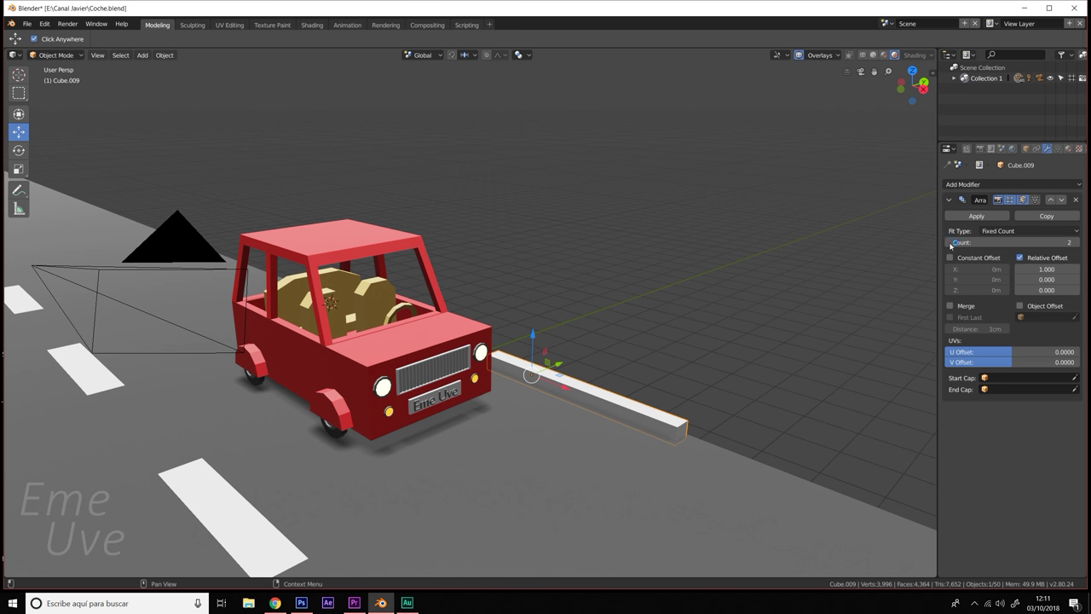
drag(1027, 268, 1044, 268)
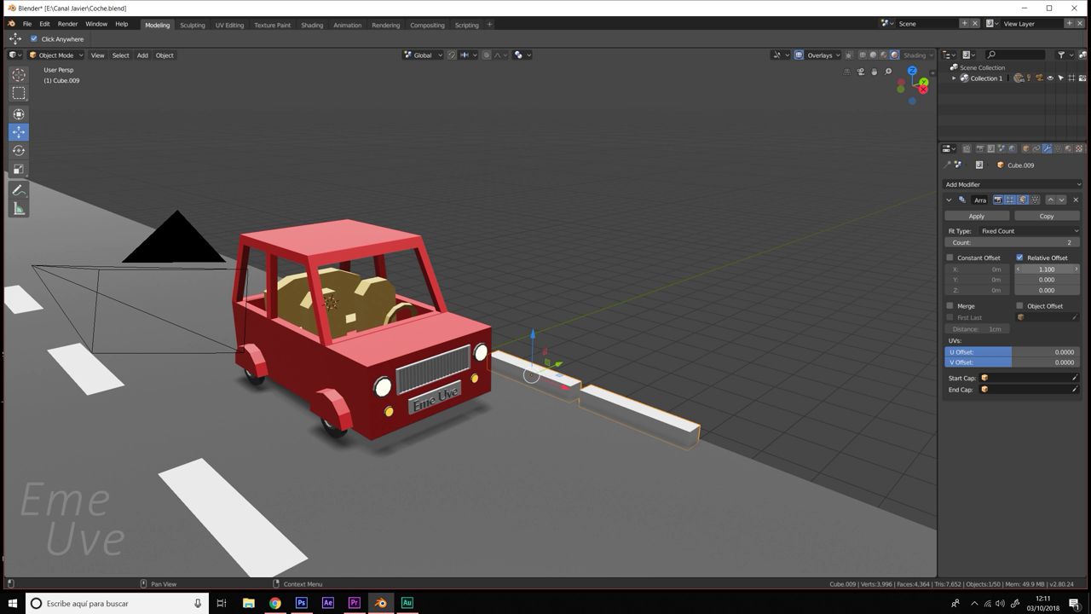
click(1042, 268)
text(1.1)
key(Return)
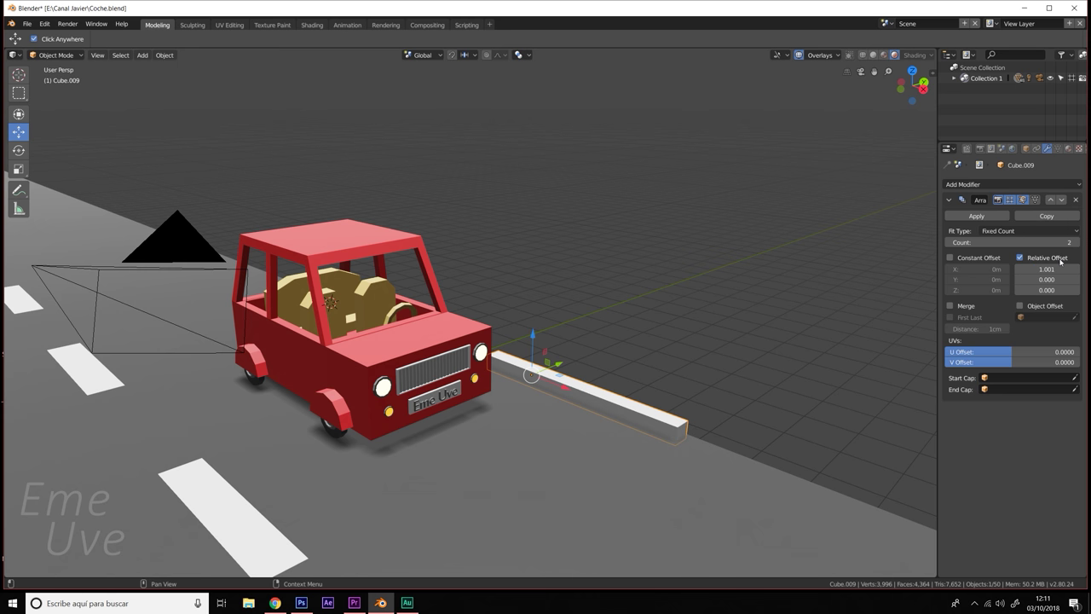
click(1055, 268)
text(1)
key(Return)
- Move the kerb strip −59.5 m along X and set the array count to 34
drag(889, 314, 596, 213)
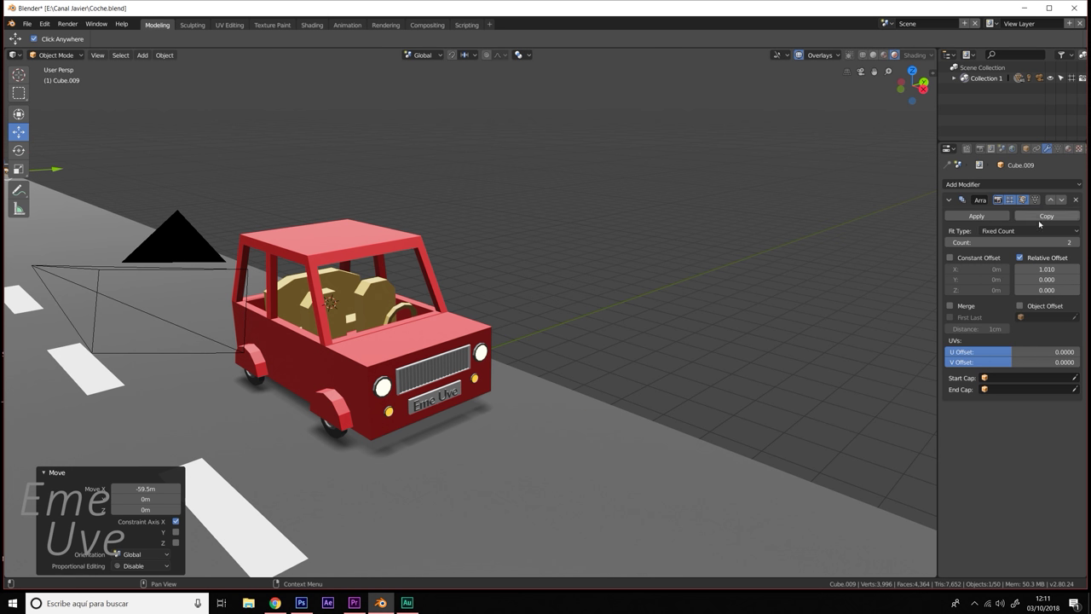
drag(1016, 242, 1057, 242)
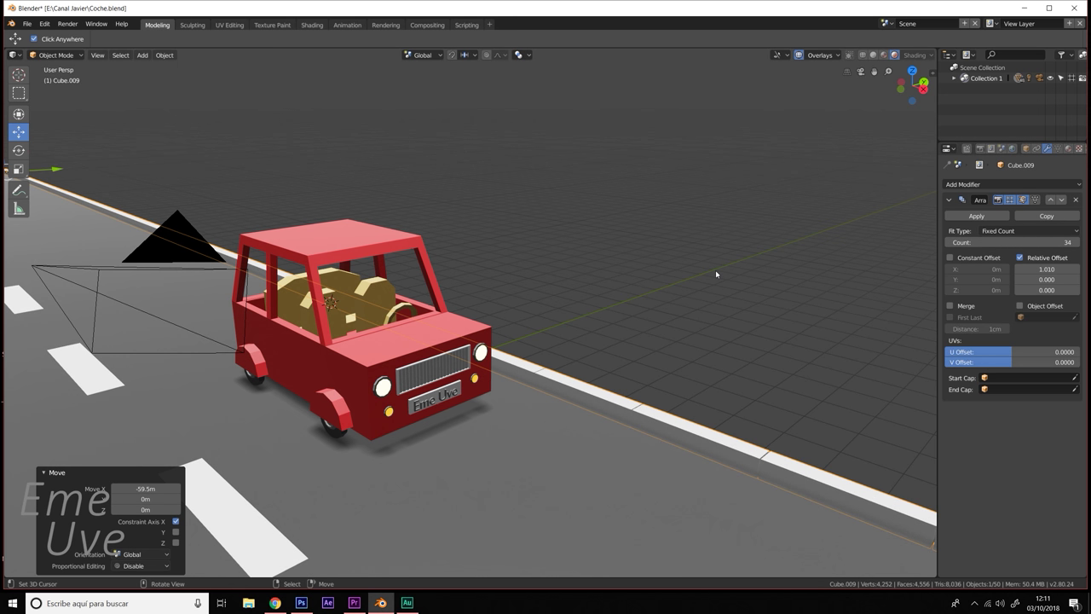
scroll(713, 271, down, 2)
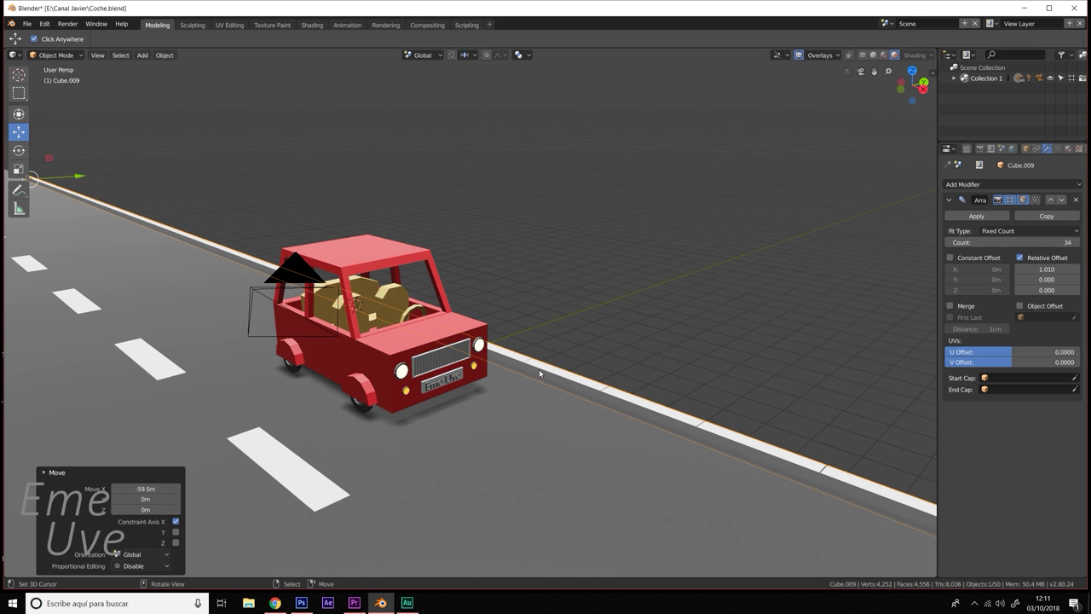
key(ctrl+z)
key(ctrl+shift+z)
key(shift+a)
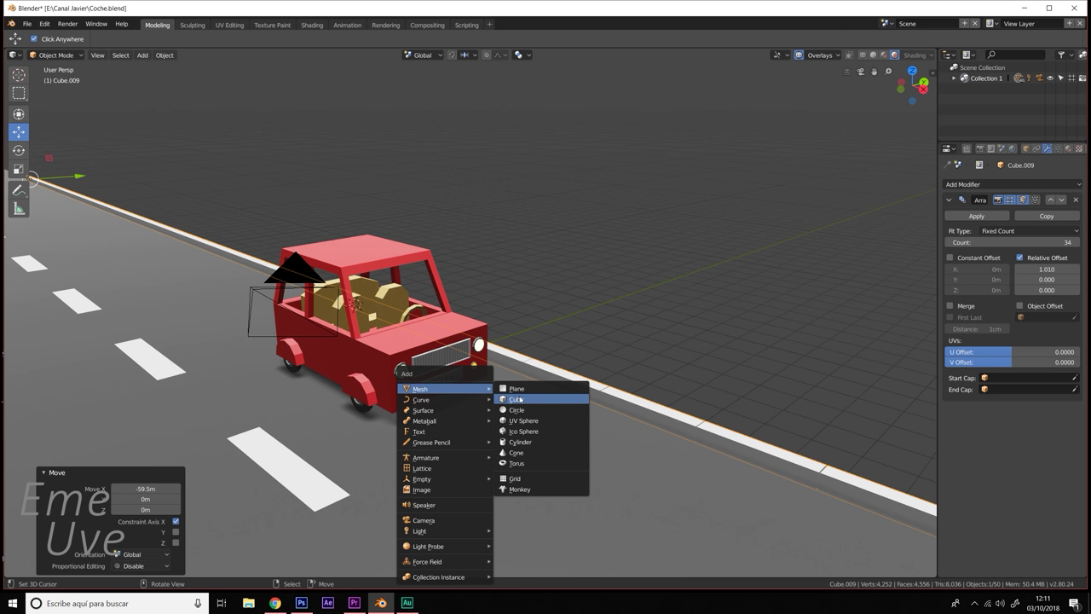
- Add a cube and scale it into a flat slab, 0.197 along Z and 1.351 along Y
click(519, 398)
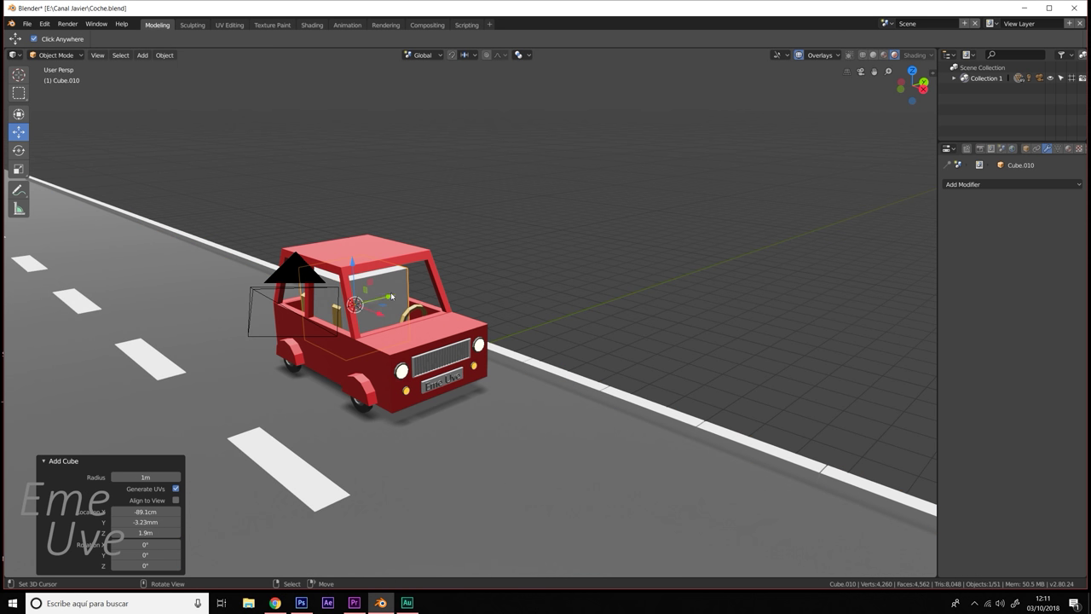
key(ctrl)
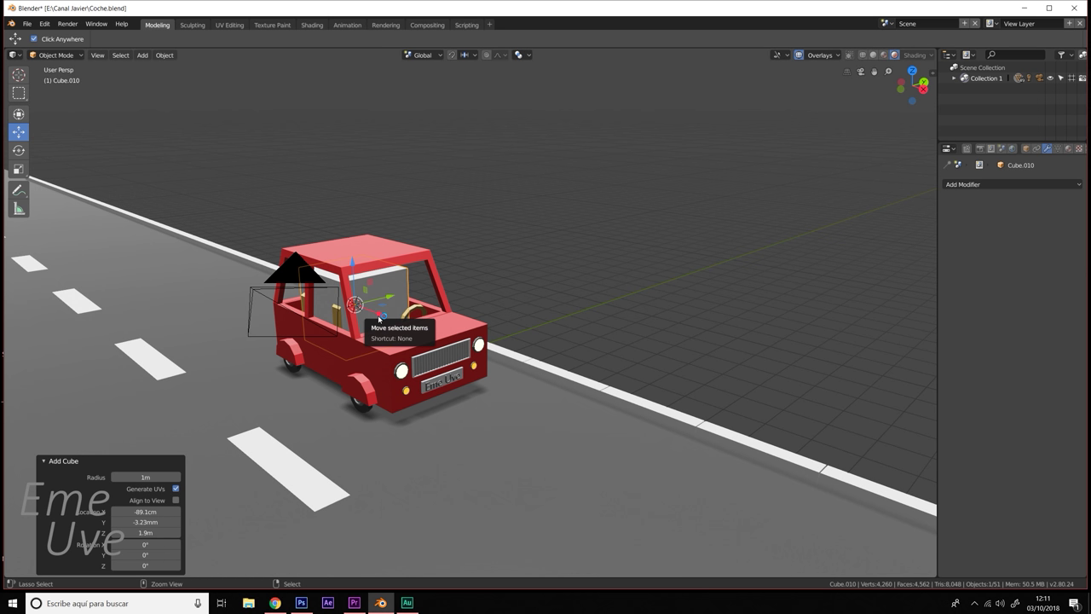
key(ctrl+grave)
click(358, 259)
drag(353, 267, 373, 322)
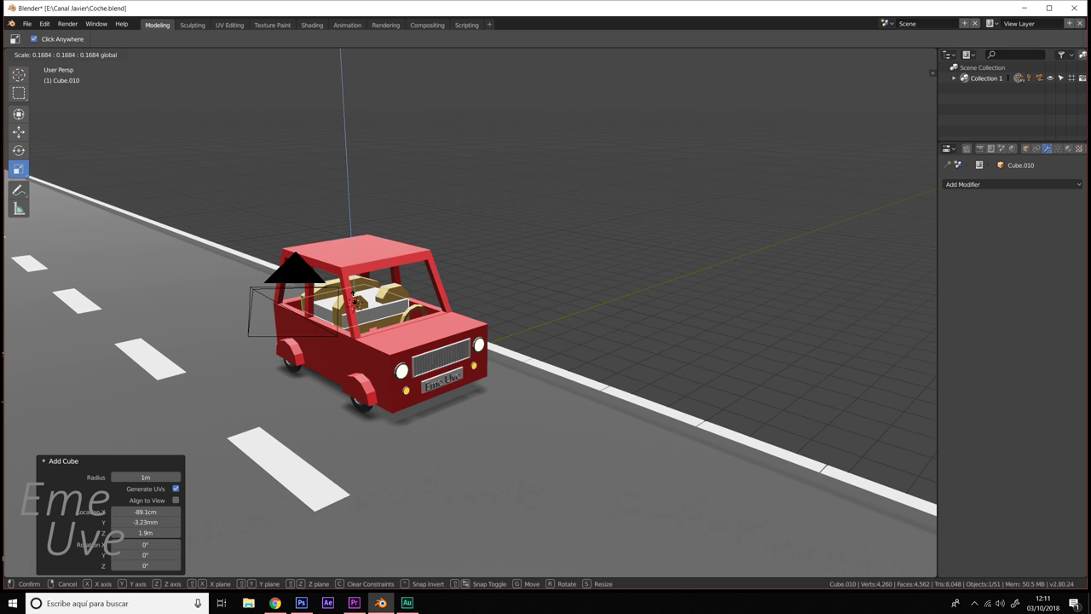
key(s)
key(y)
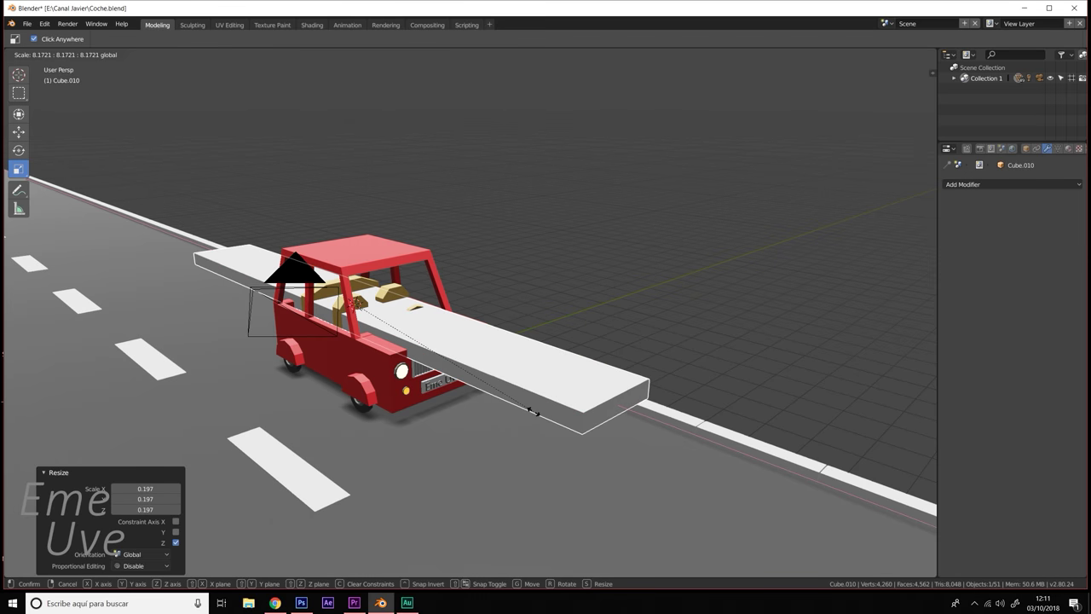
click(533, 405)
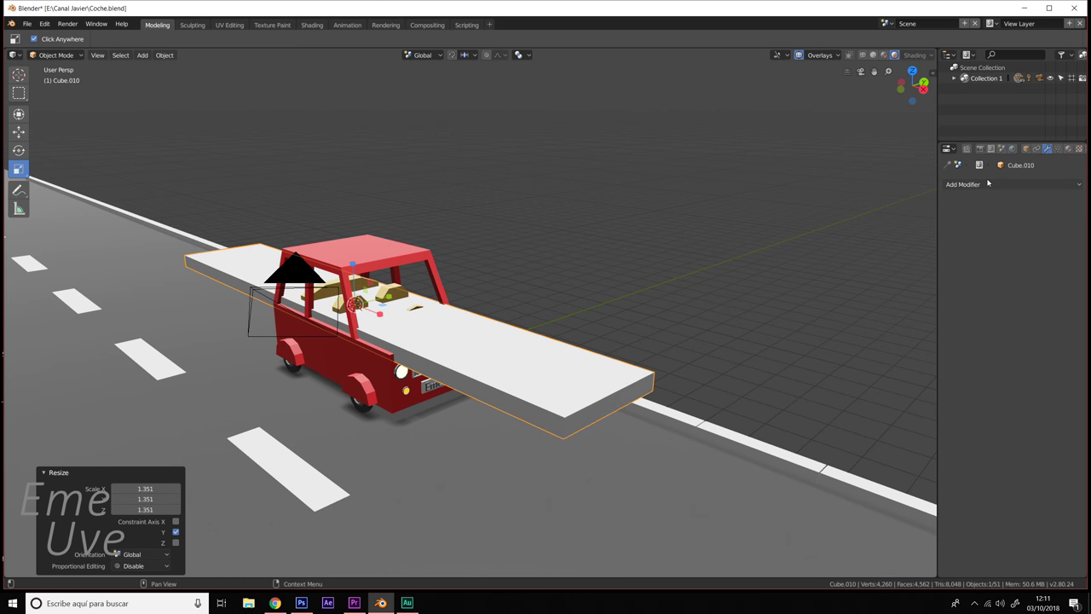
- In the Material tab, rename the road plane's material to 'asfalto'
click(1013, 184)
click(1071, 150)
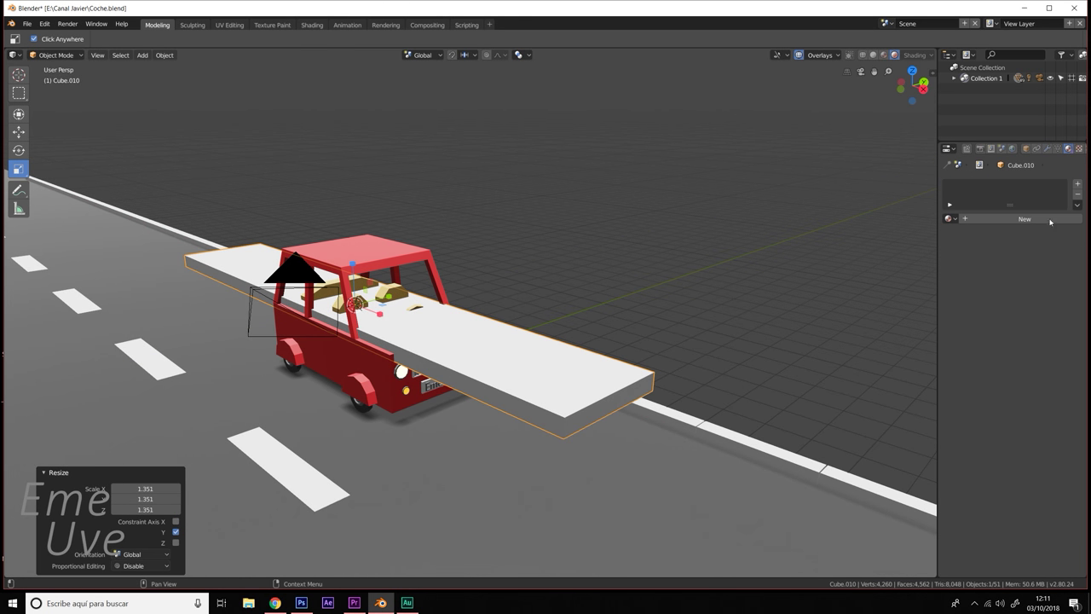
click(628, 440)
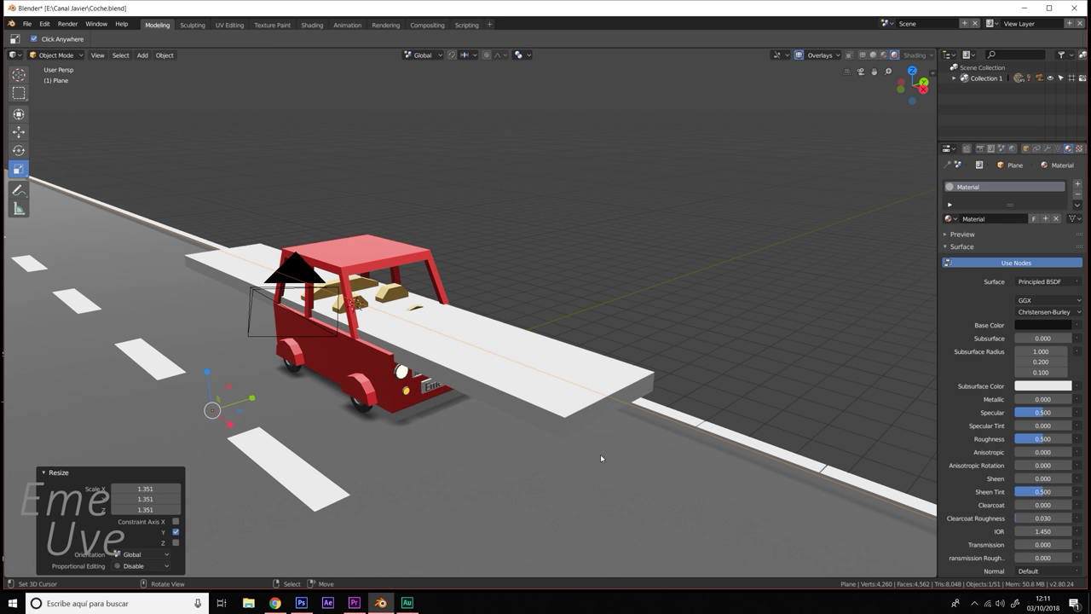
double_click(988, 219)
text(C)
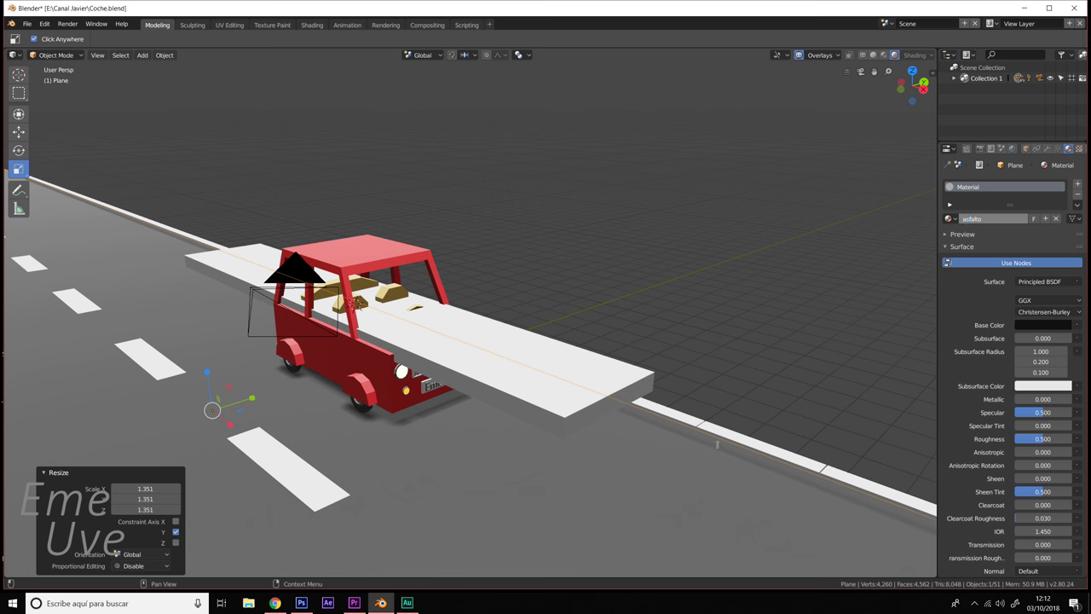
click(564, 397)
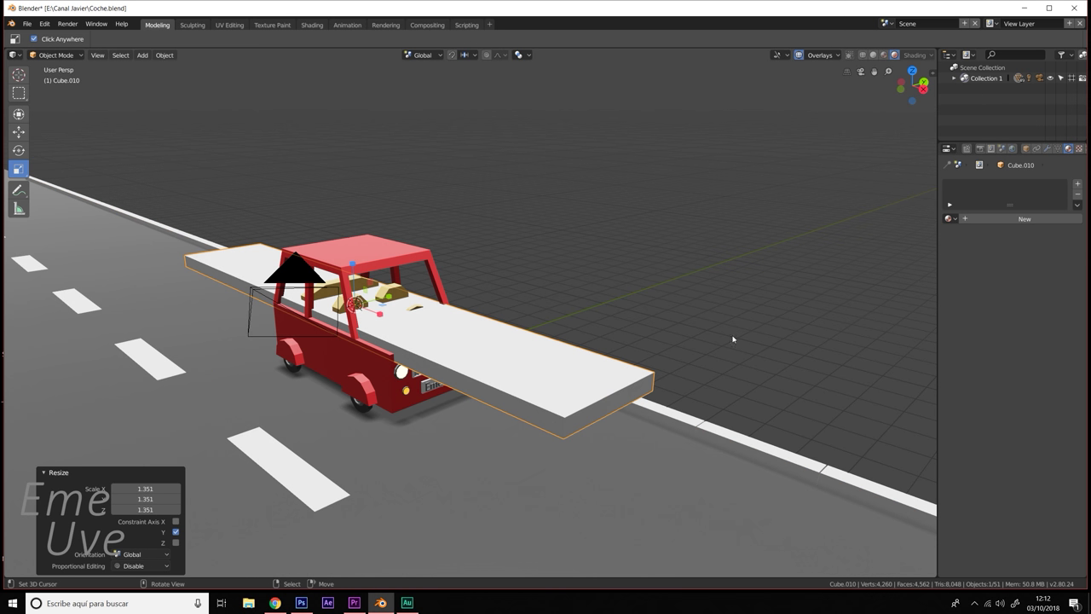
click(949, 219)
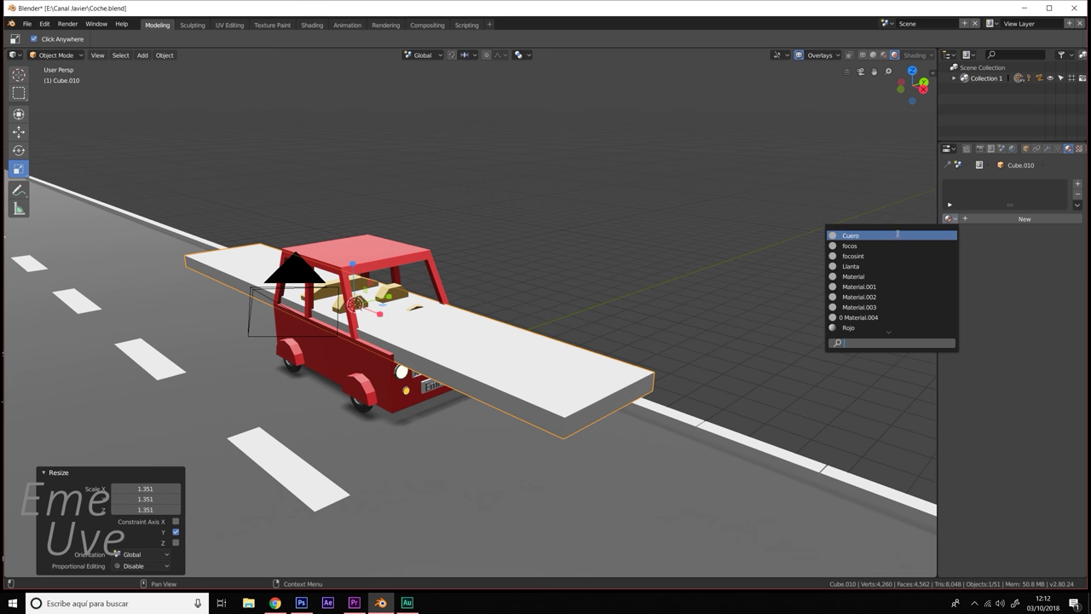
click(642, 514)
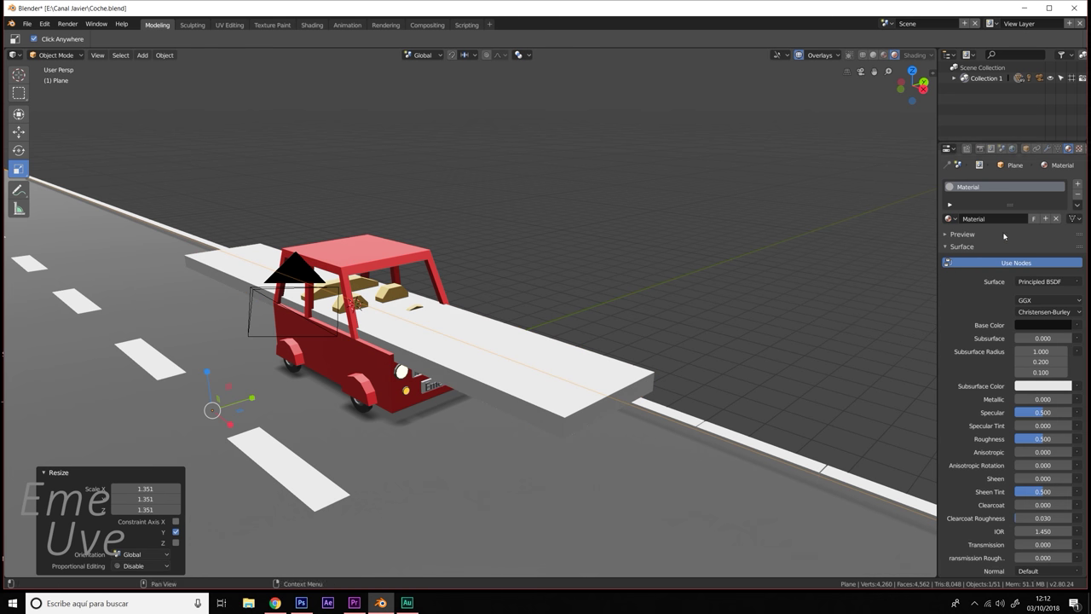
text(asfalto)
key(Return)
- Browse the existing materials for the white slab and reselect it
click(470, 389)
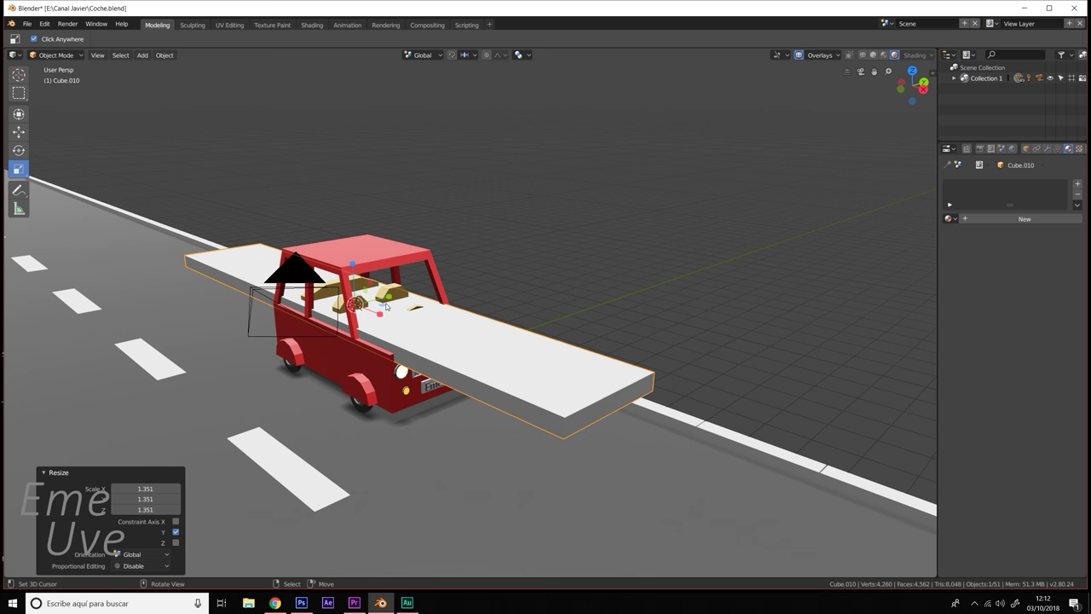
click(949, 219)
click(495, 350)
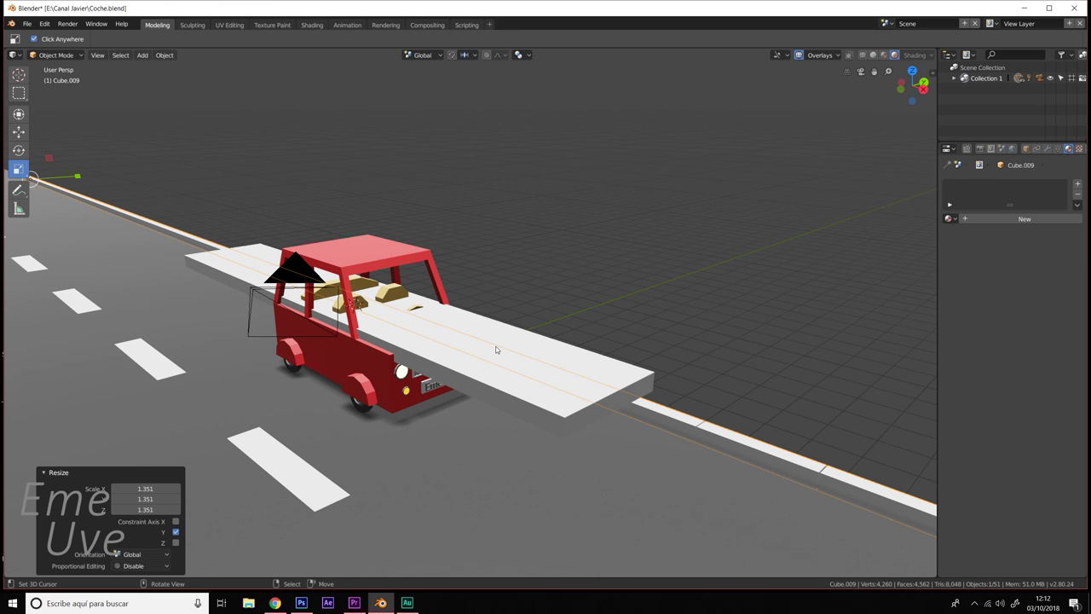
click(478, 361)
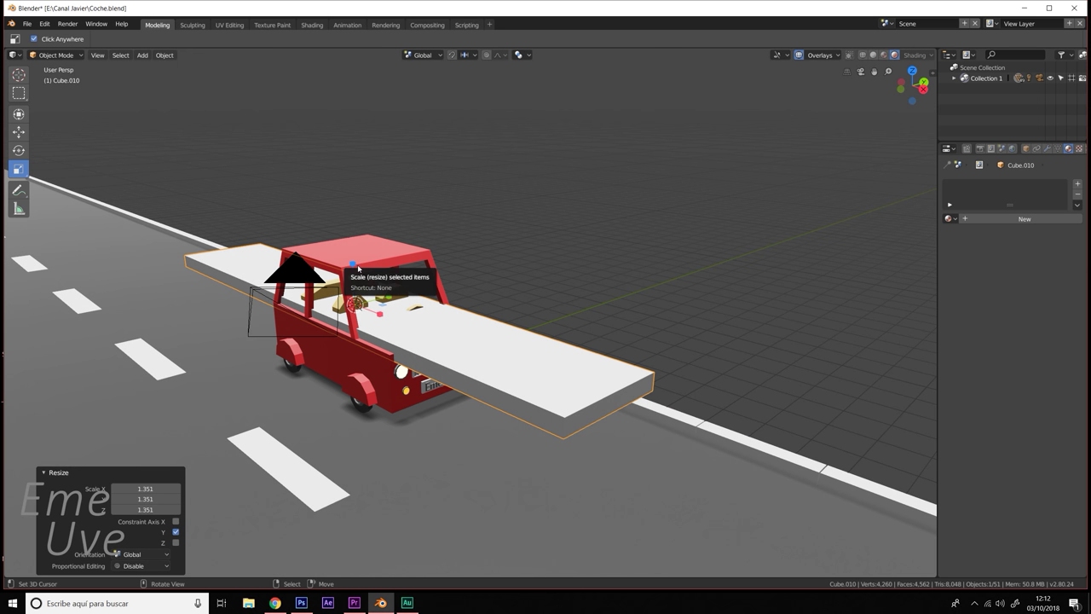
- Lower the curb slab 77.5 cm along Z, below the car
click(281, 263)
drag(340, 265, 361, 290)
key(g)
key(z)
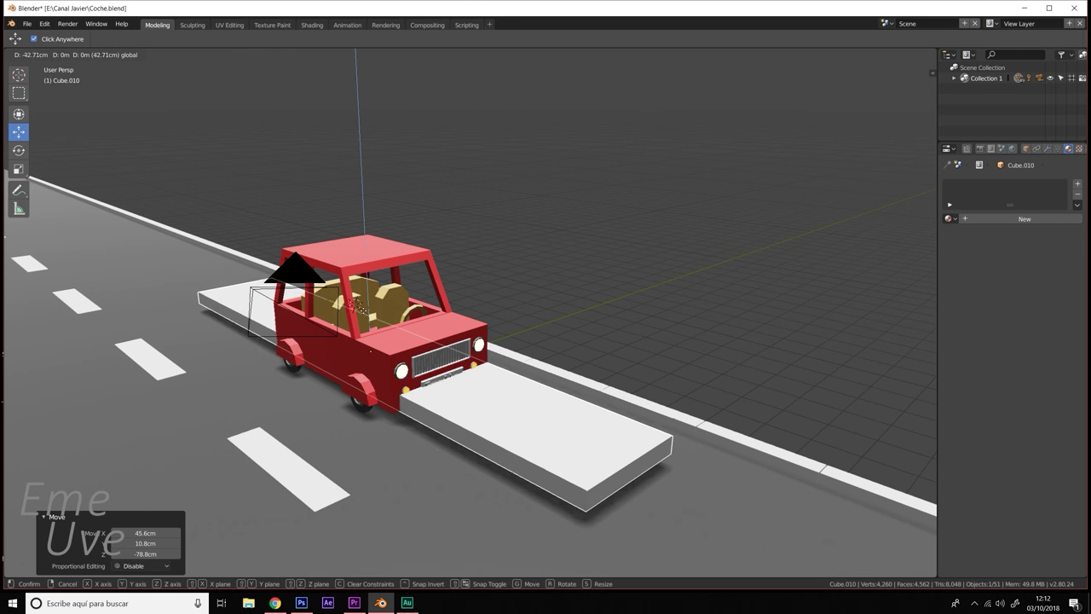
click(424, 323)
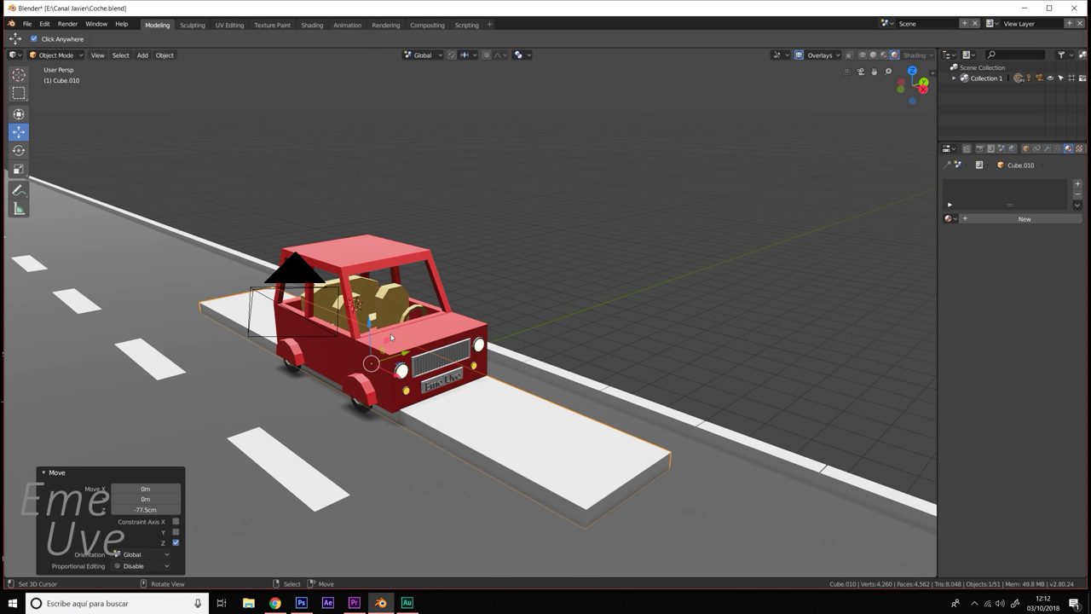
- Slide the slab 4.46 m along Y, then nudge it slightly down along Z
key(g)
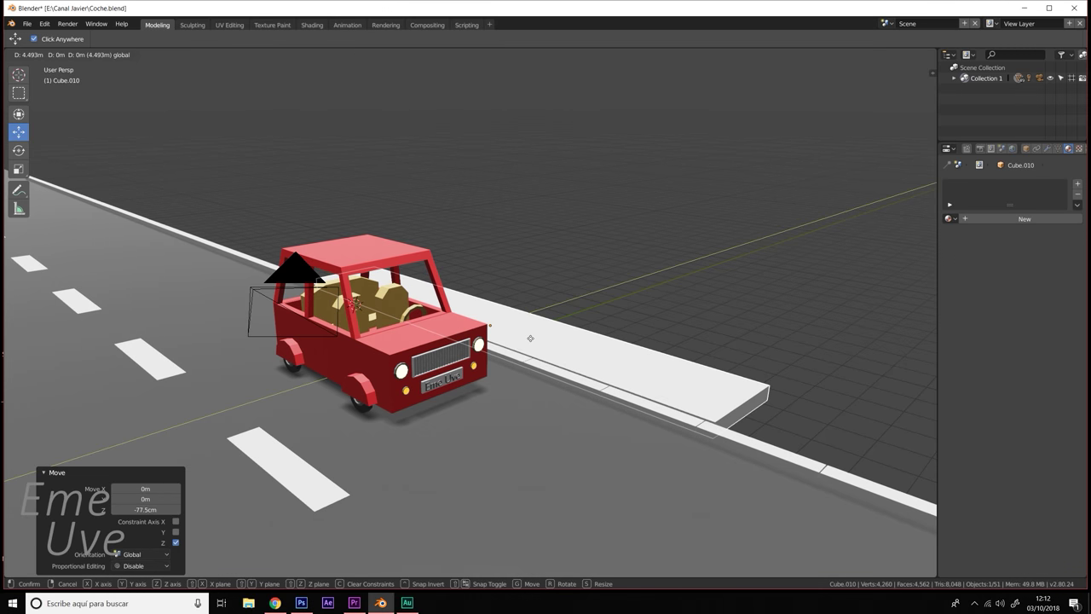
key(y)
click(486, 307)
key(g)
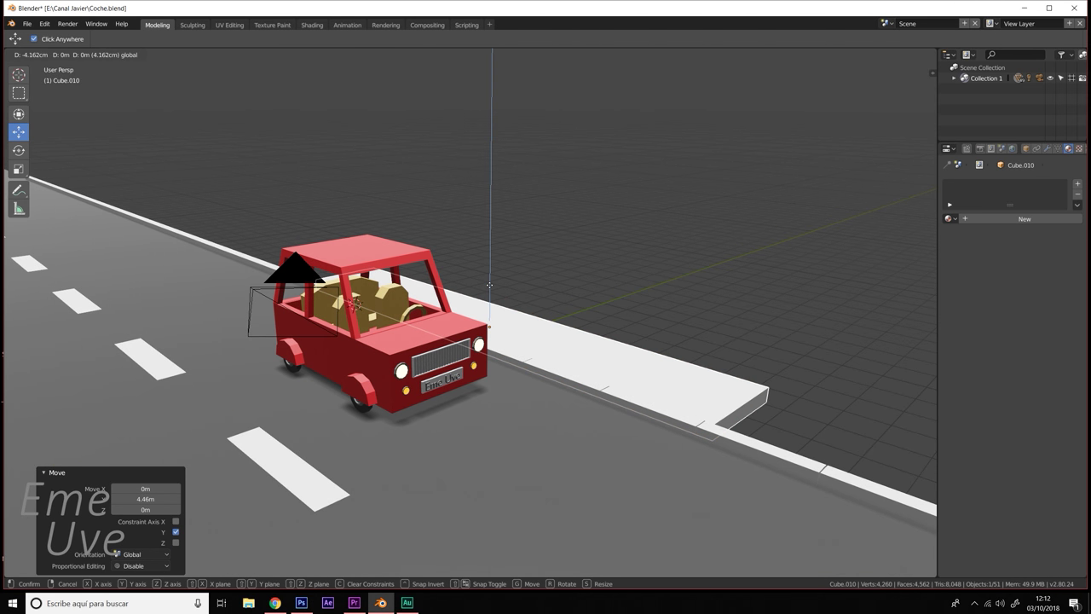
key(z)
click(490, 290)
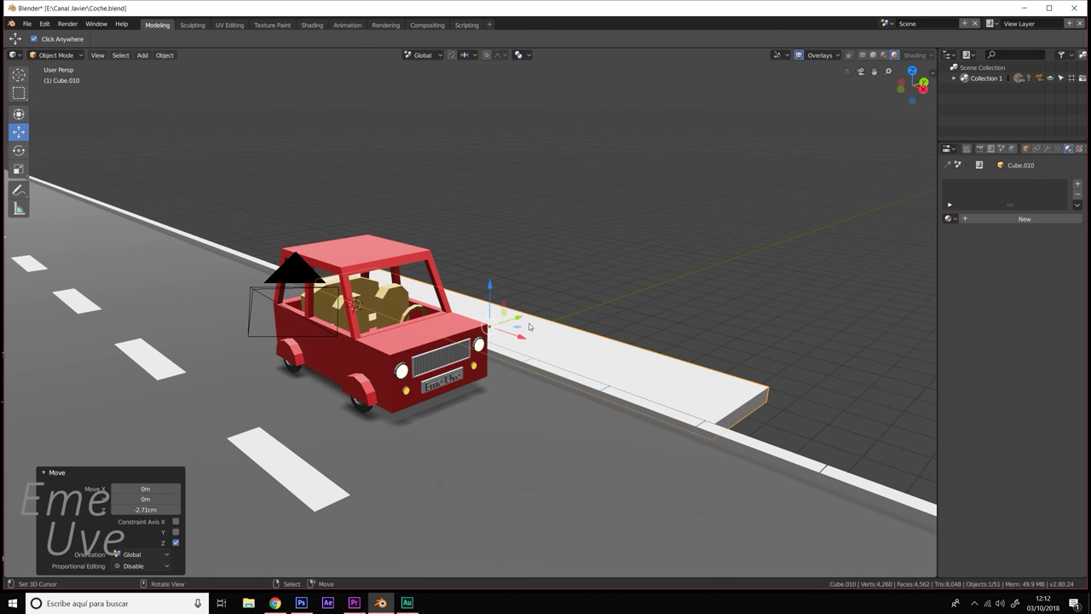
- Shift the curb slab 5.12 cm along Y and browse the existing materials
key(g)
key(y)
click(522, 319)
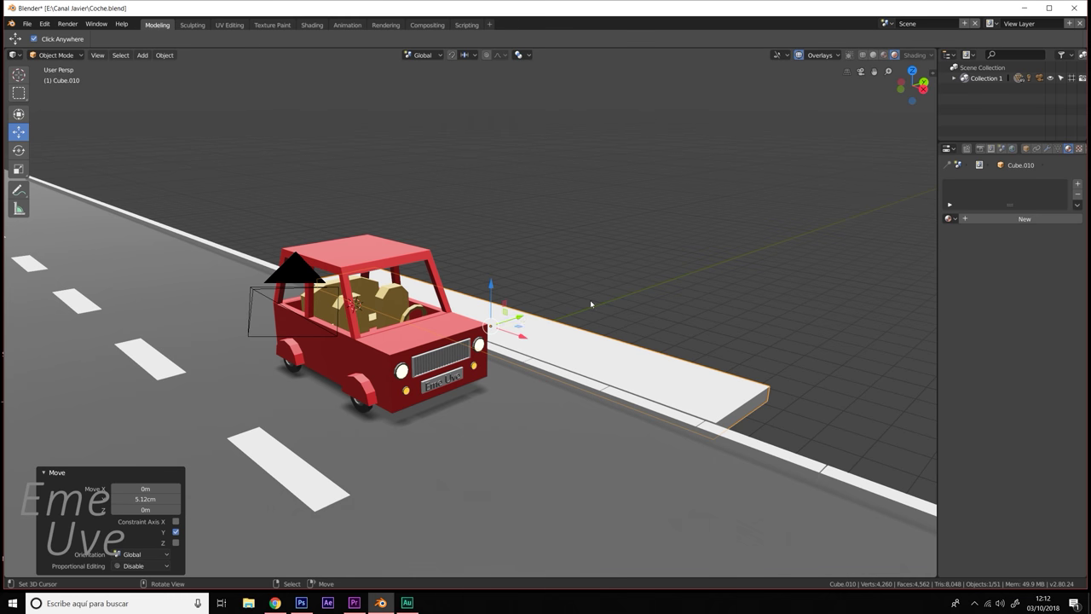
click(949, 218)
- Assign asfalto to the curb slab, duplicate it as asfalto.001, and check its Subsurface Color
click(897, 237)
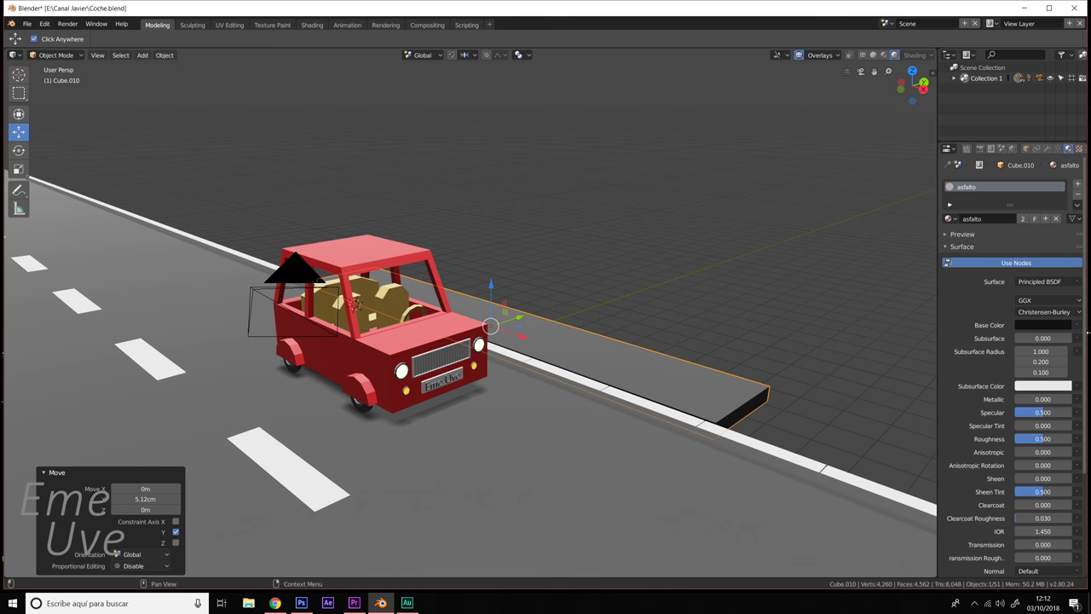
click(1048, 219)
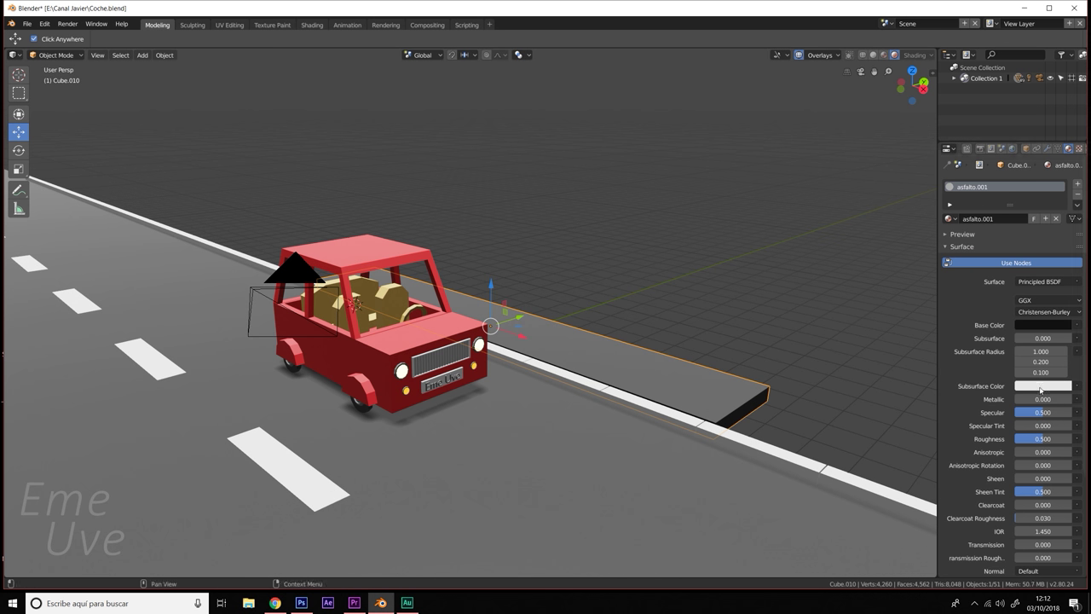
scroll(1040, 388, down, 1)
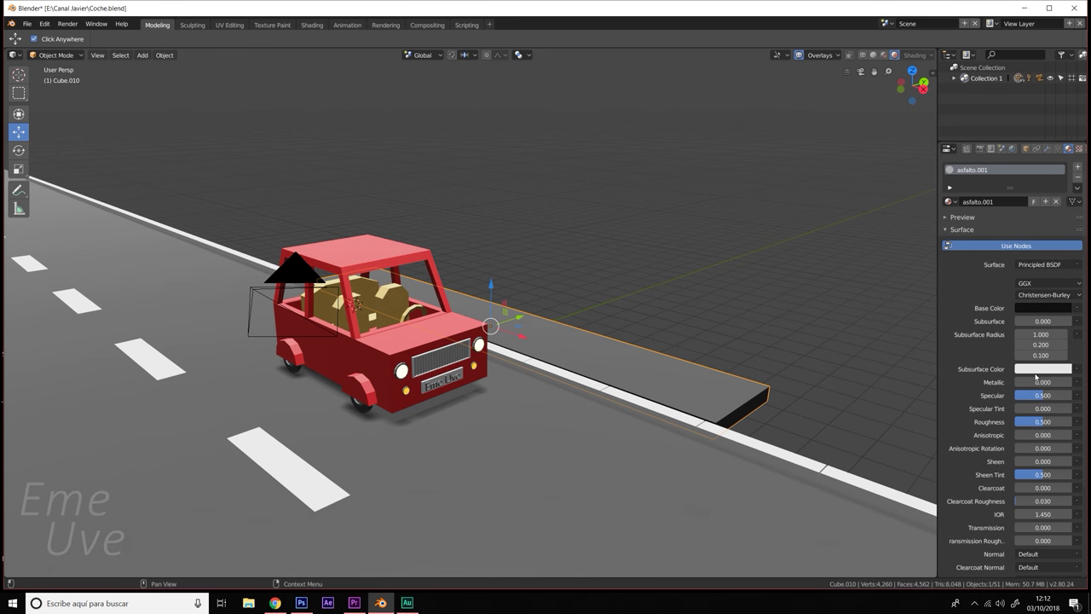
click(1039, 369)
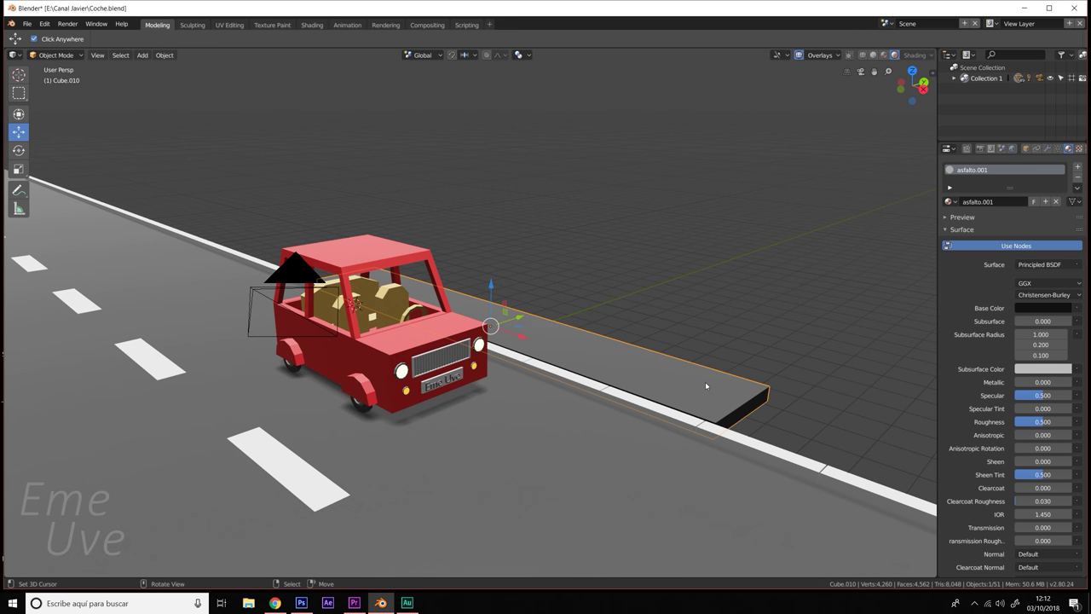
- Reselect the curb slab and unlink asfalto.001, leaving it without material
click(552, 429)
click(644, 362)
click(1056, 202)
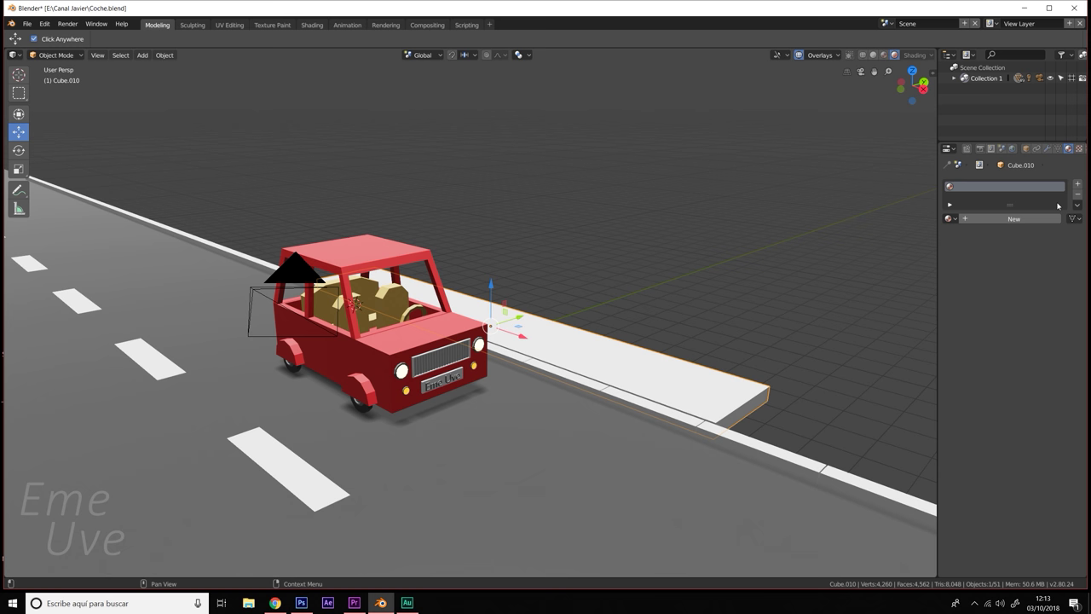
- Create a new material named acera with Base Color value lowered to grey 0.299
click(1011, 219)
click(1043, 327)
text(acera)
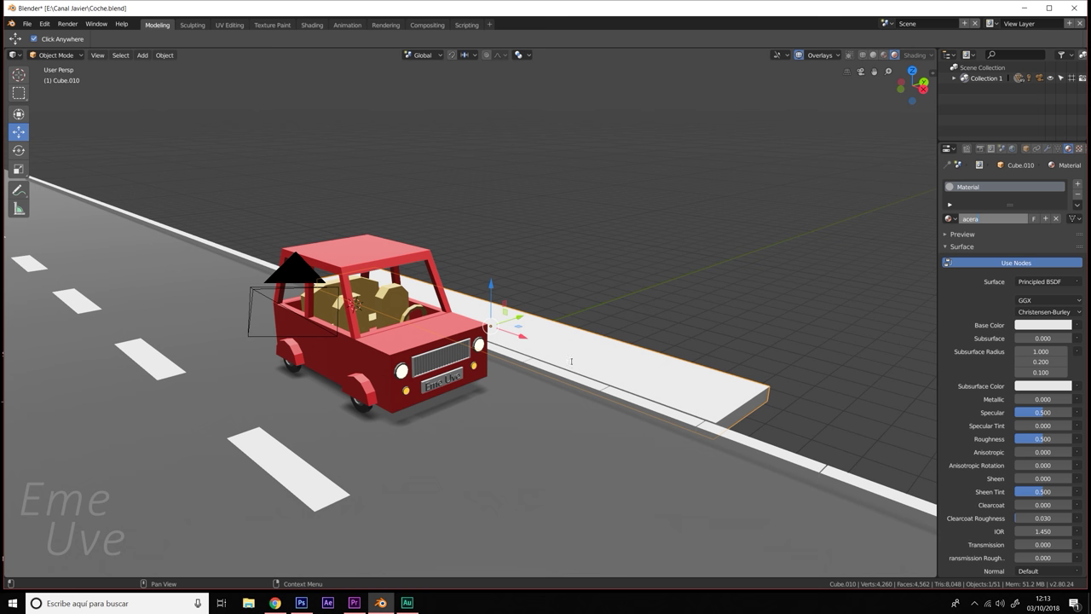
key(Return)
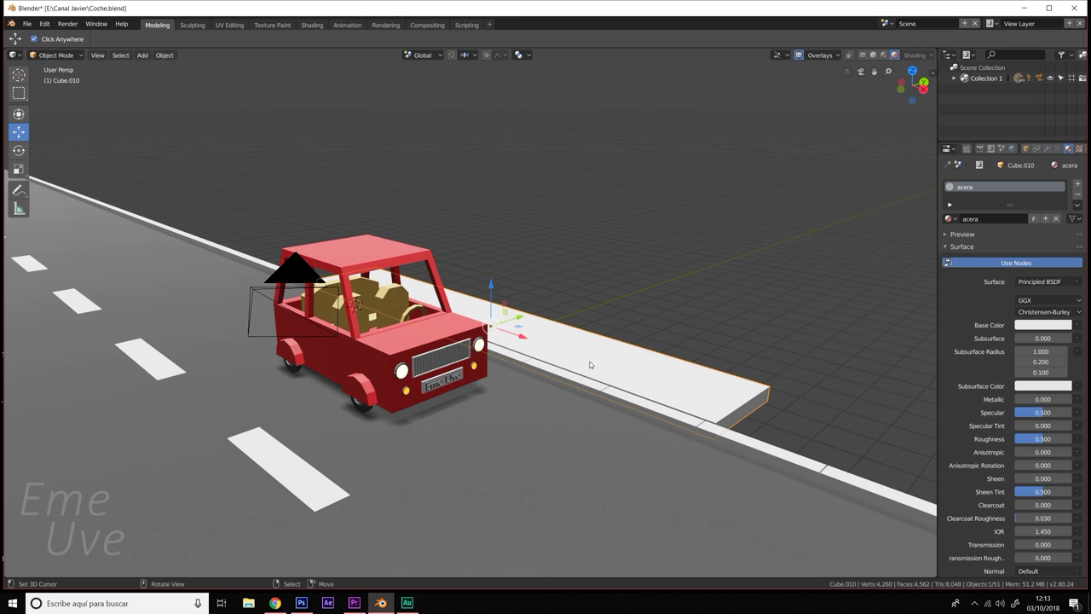
click(1044, 324)
drag(1062, 184, 1062, 217)
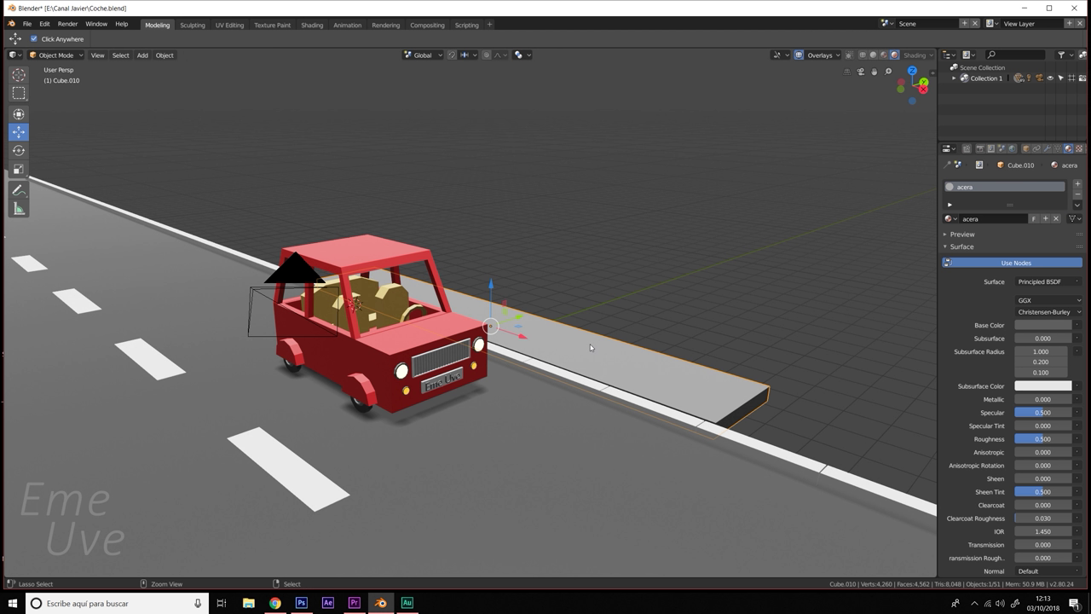
- Scale the curb slab about 14.8 times along X to run along the street
key(ctrl+grave)
click(585, 407)
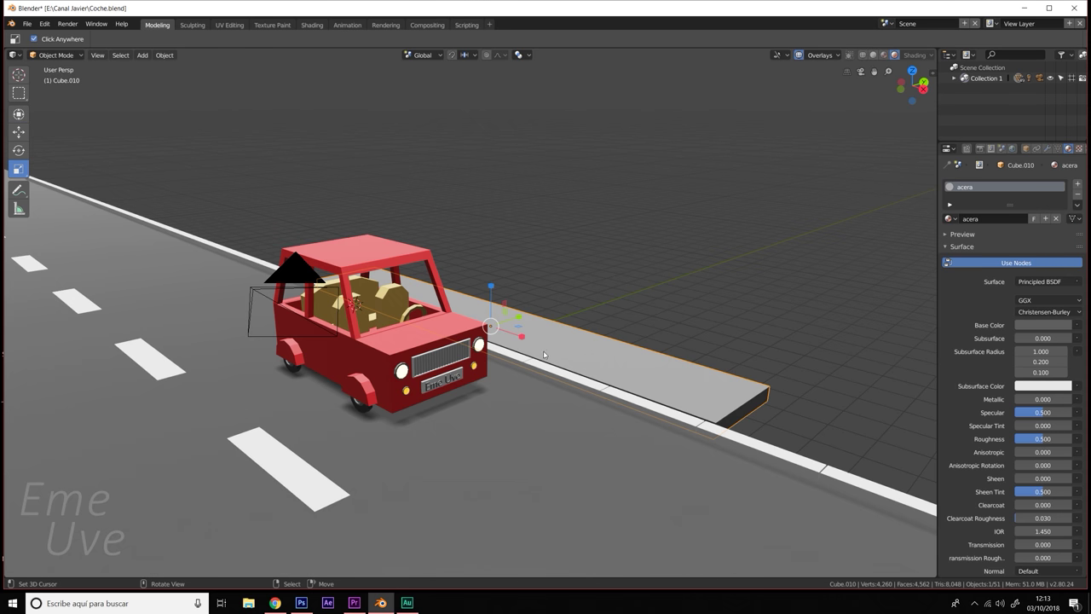
mouse_move(524, 339)
mouse_down()
mouse_move(596, 351)
mouse_move(865, 446)
mouse_up()
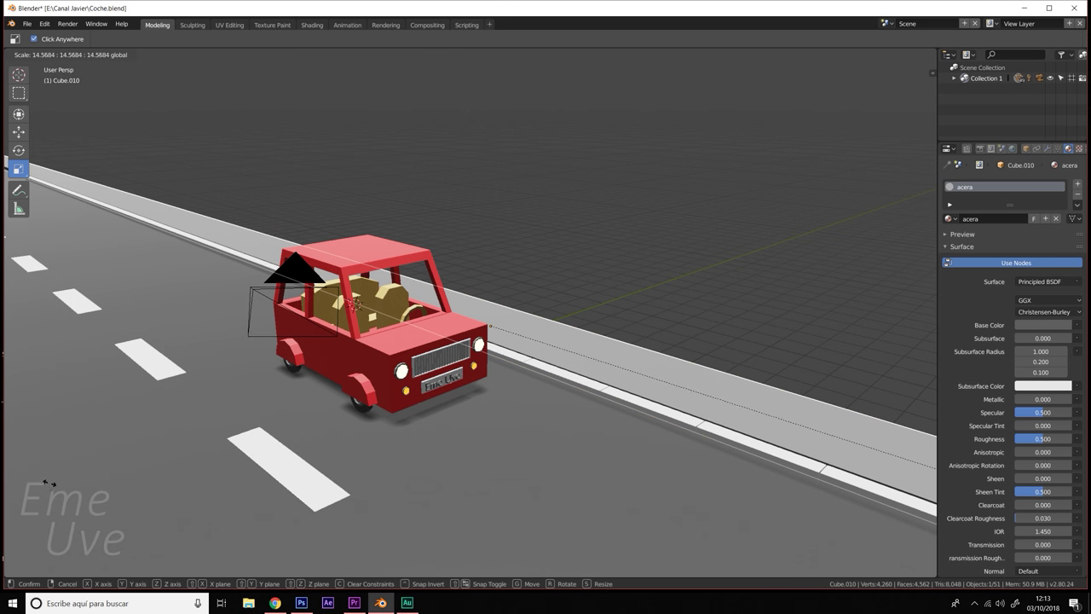
drag(49, 482, 45, 485)
mouse_move(419, 398)
middle_down()
mouse_move(347, 429)
mouse_move(403, 394)
middle_up()
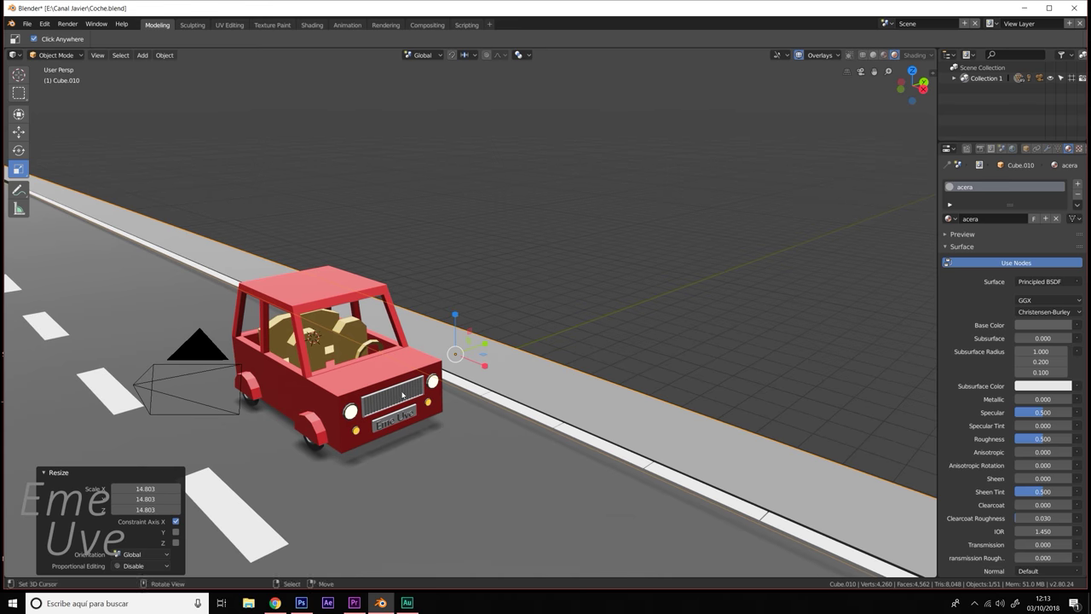
key(shift+a)
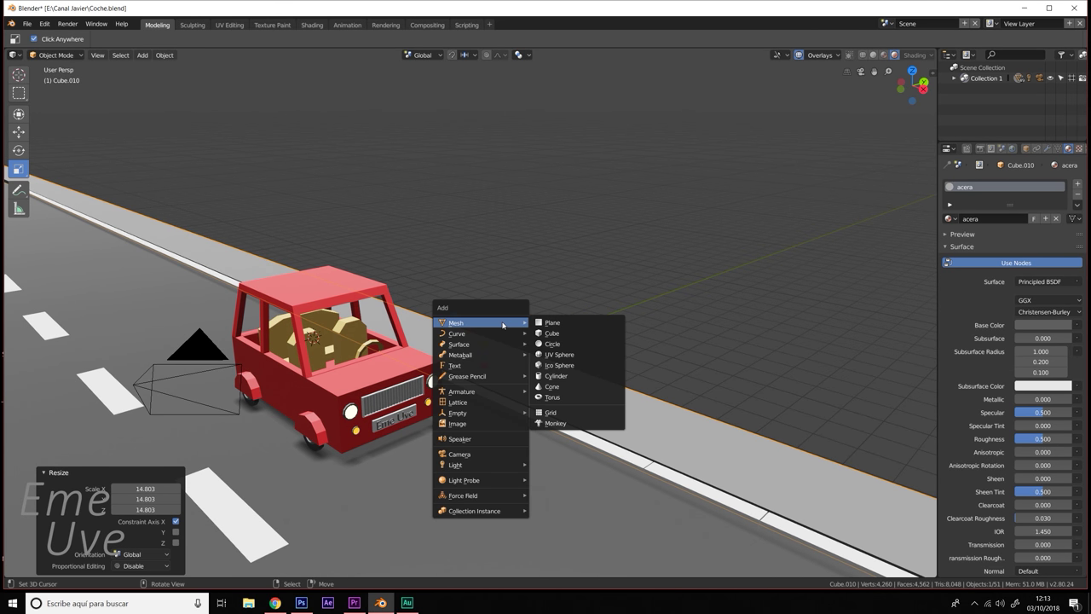
- Add a cube, enlarge it to 2.574 and stretch it taller along Z
click(569, 336)
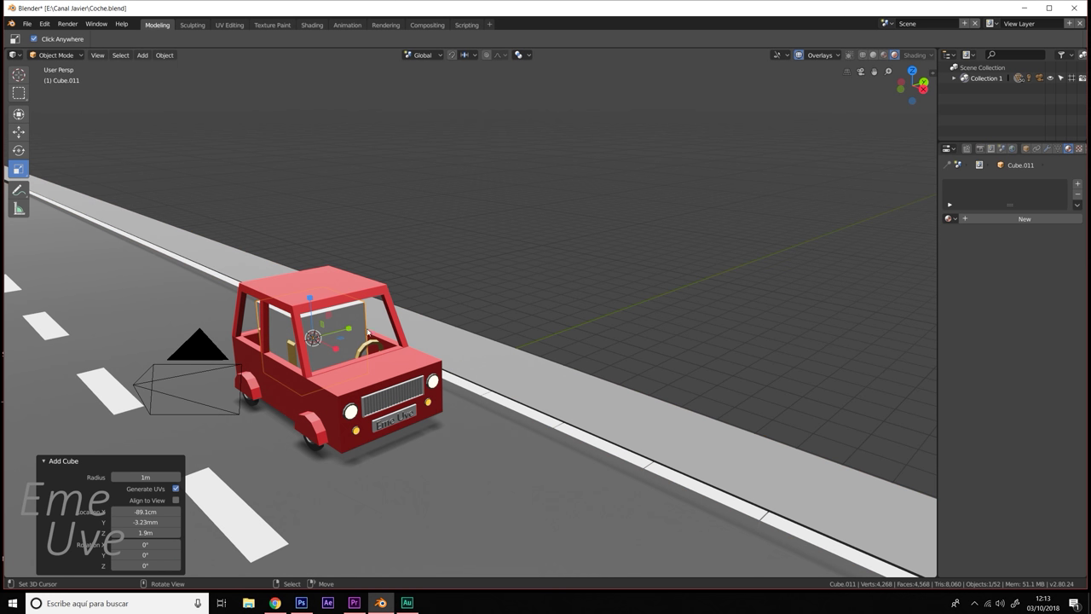
key(s)
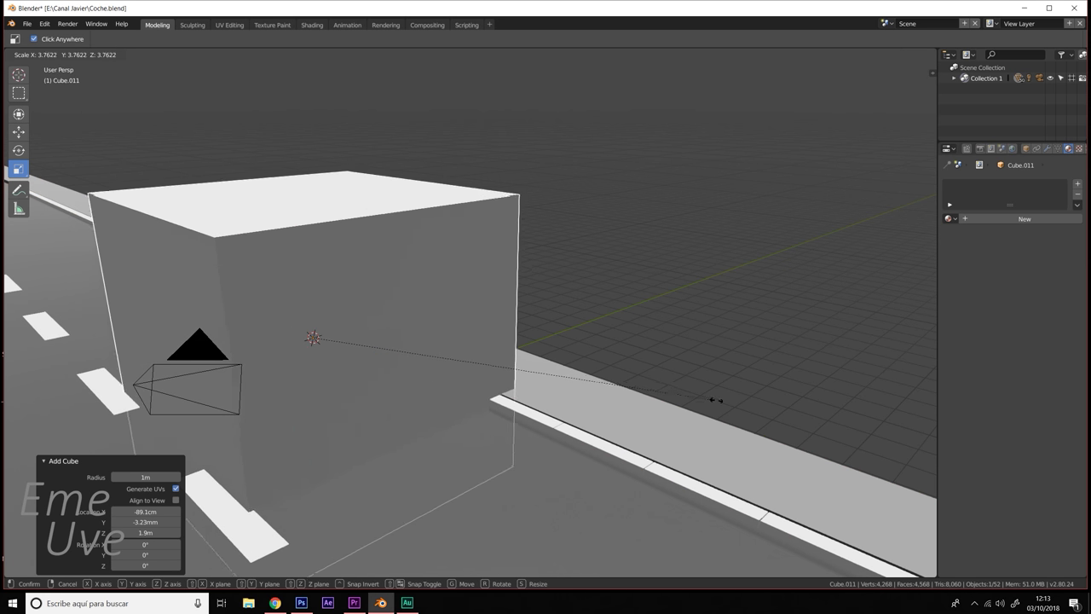
click(784, 404)
key(s)
key(z)
click(314, 273)
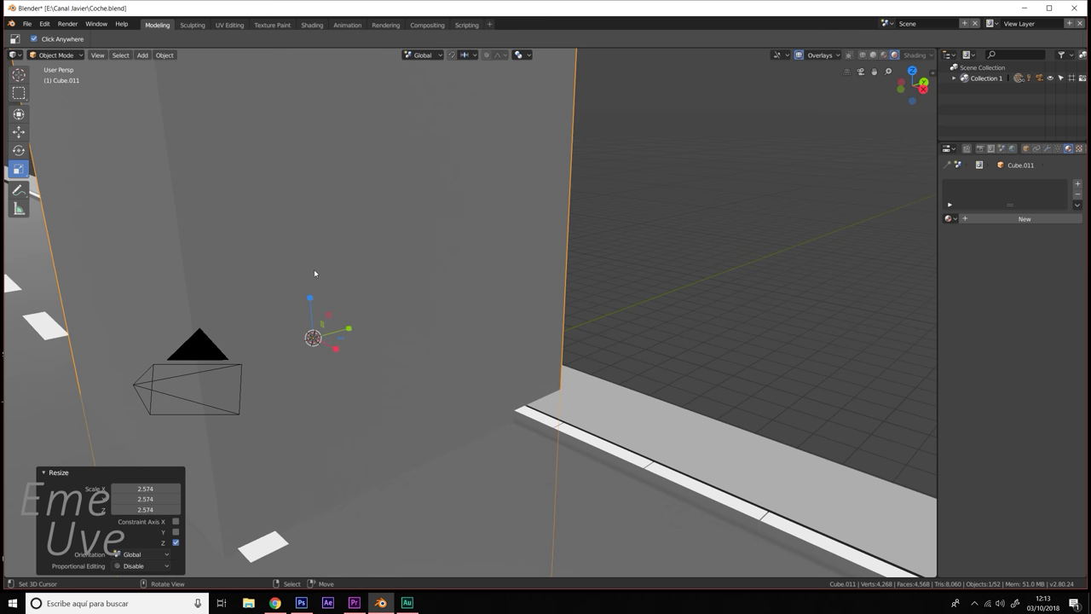
- Position the block beside the sidewalk: 10.7 m along Y, 51.1 cm along X, raised 10.4 m
key(shift+space)
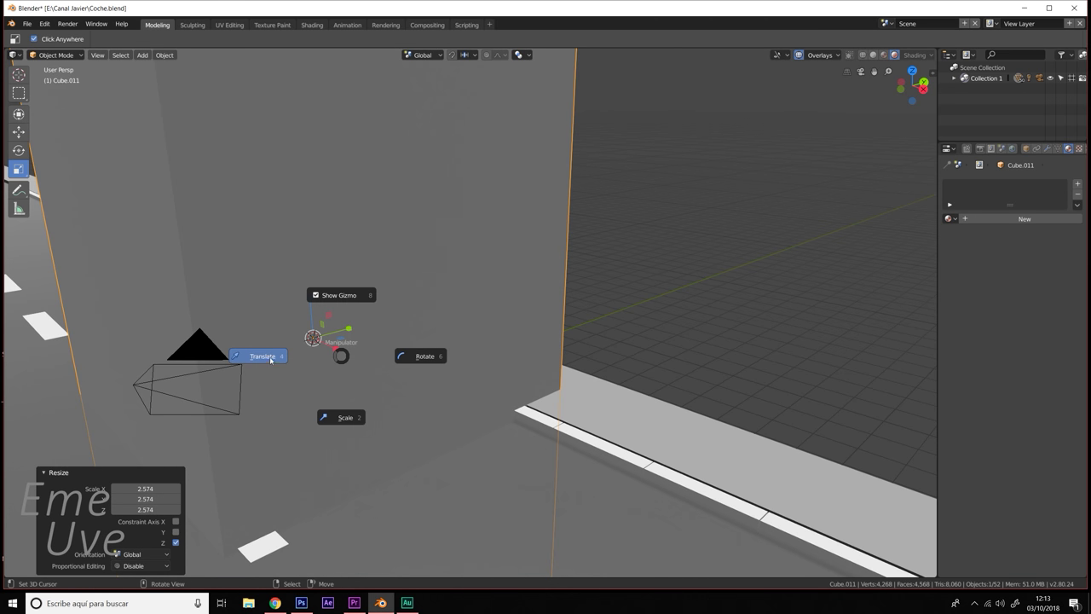
key(g)
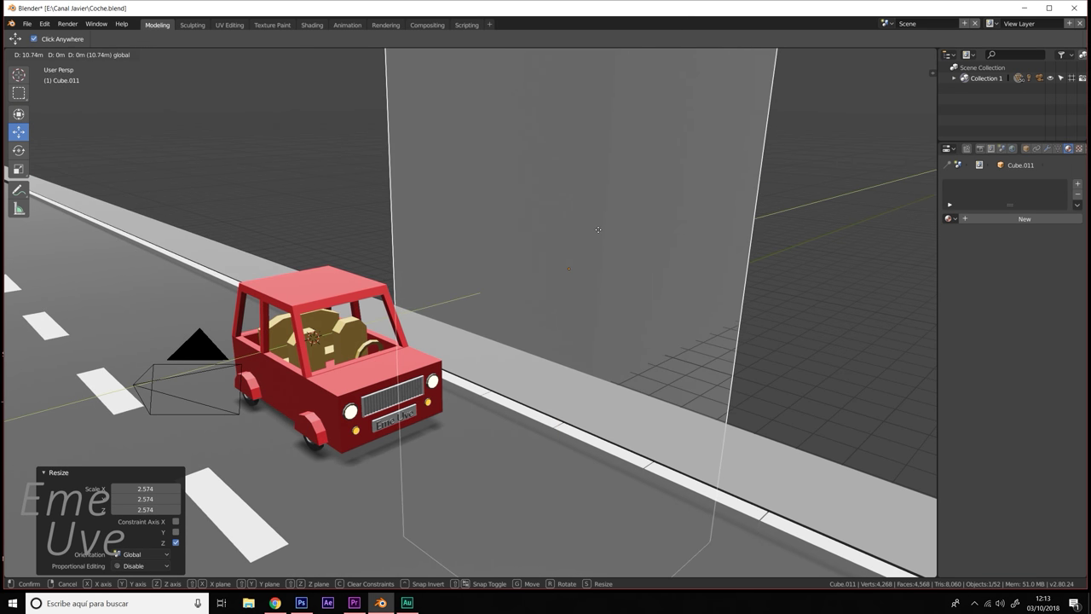
click(601, 269)
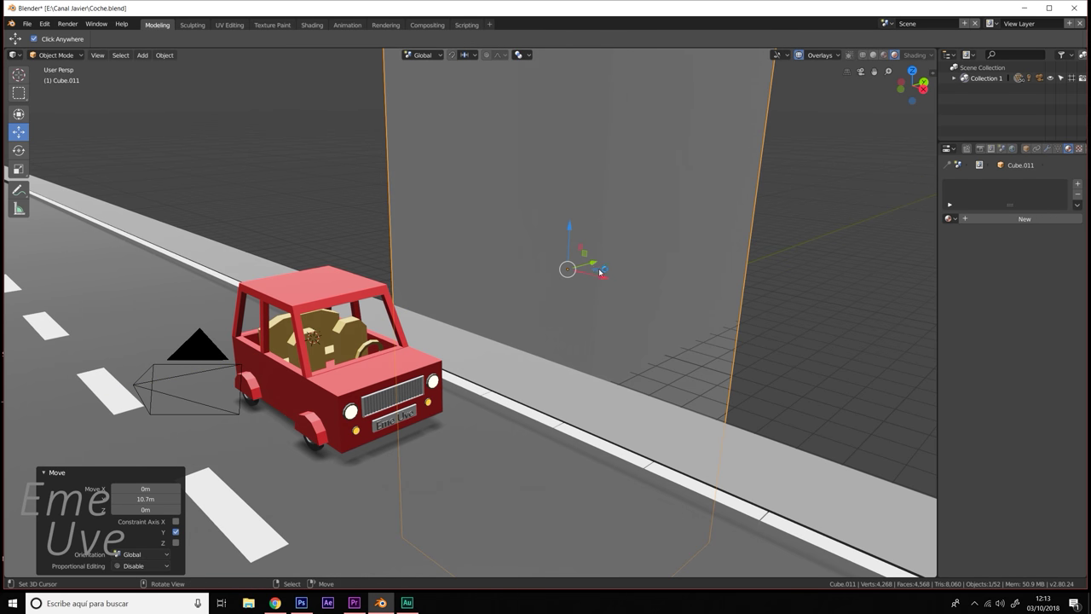
key(g)
key(x)
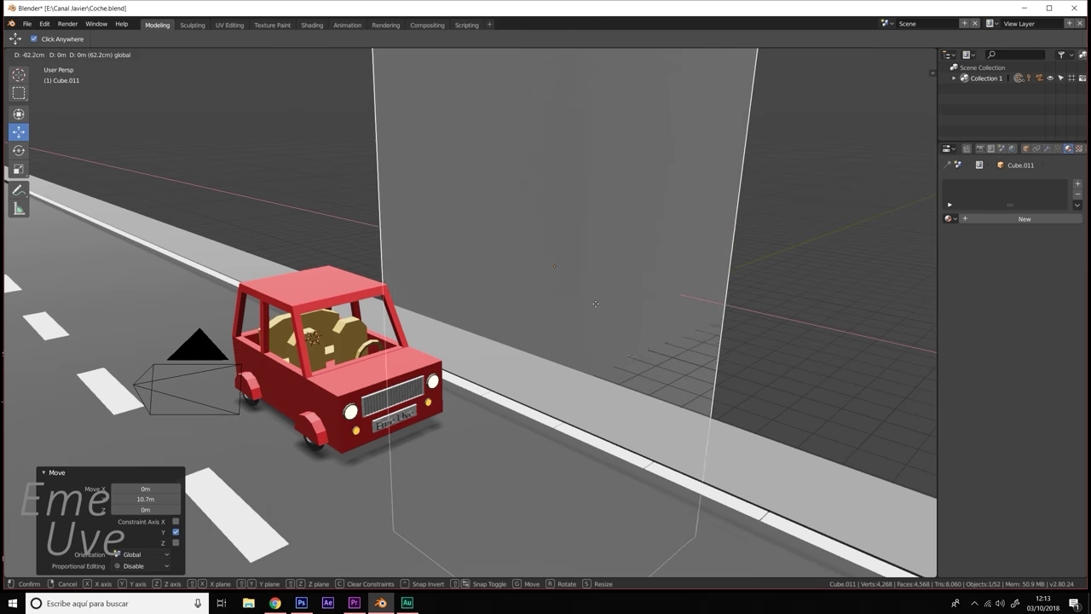
click(608, 310)
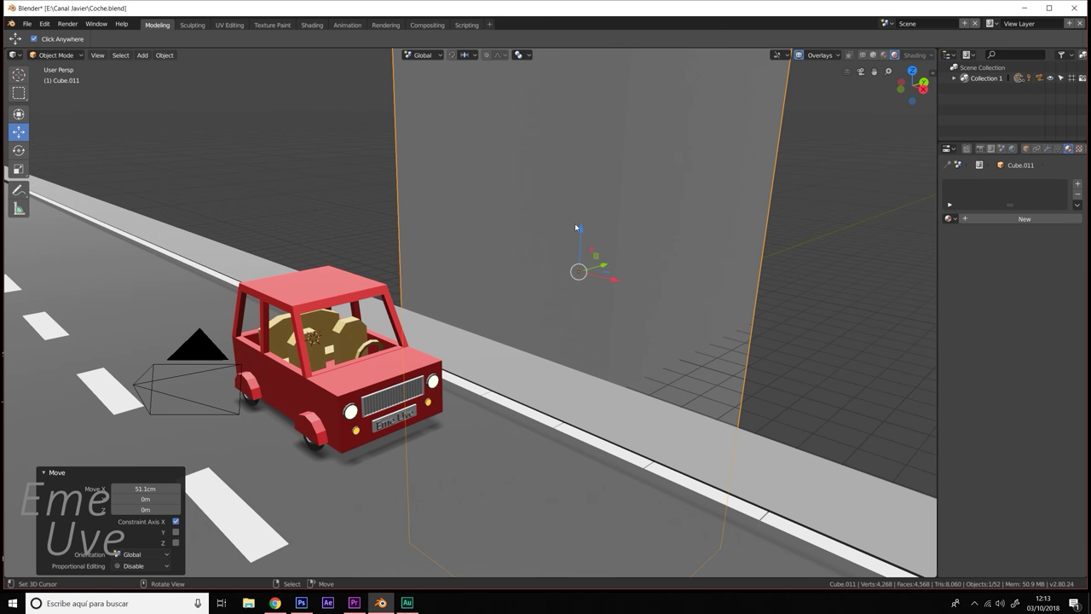
key(g)
key(x)
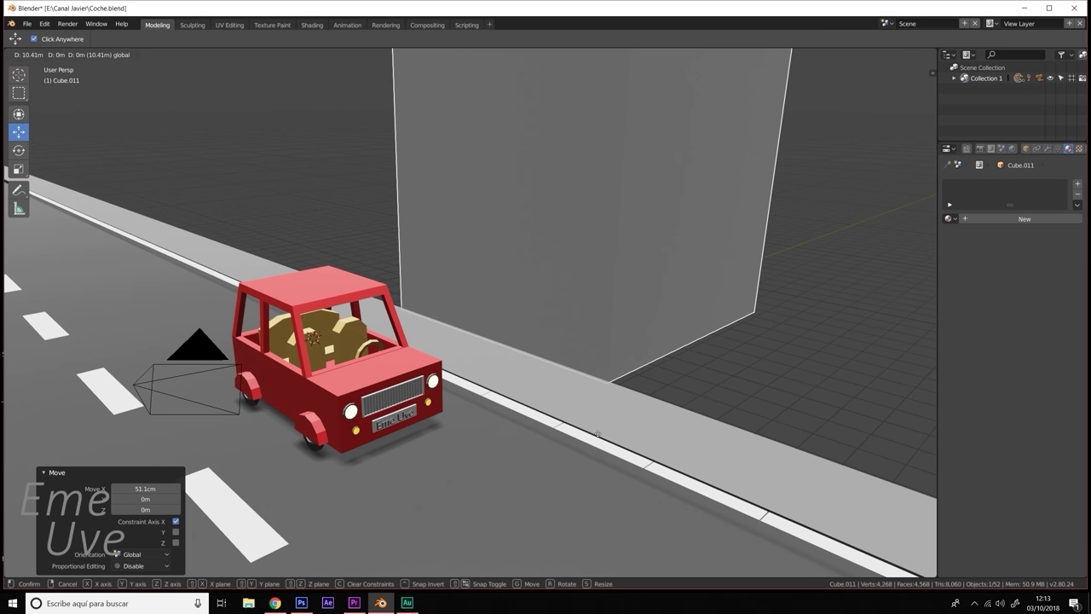
click(577, 414)
middle_drag(566, 351, 546, 383)
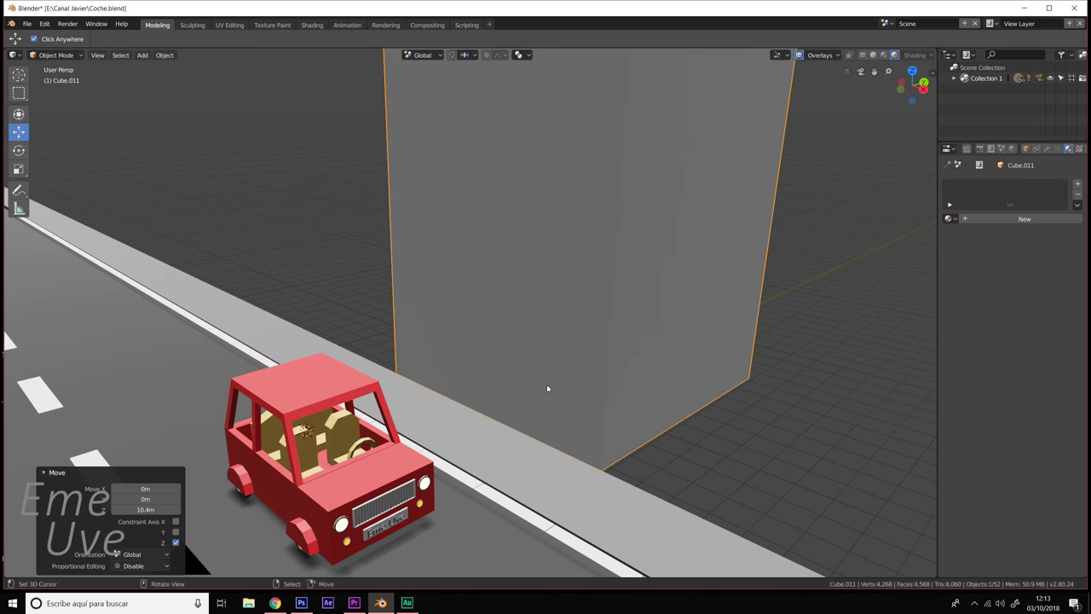
key(shift+a)
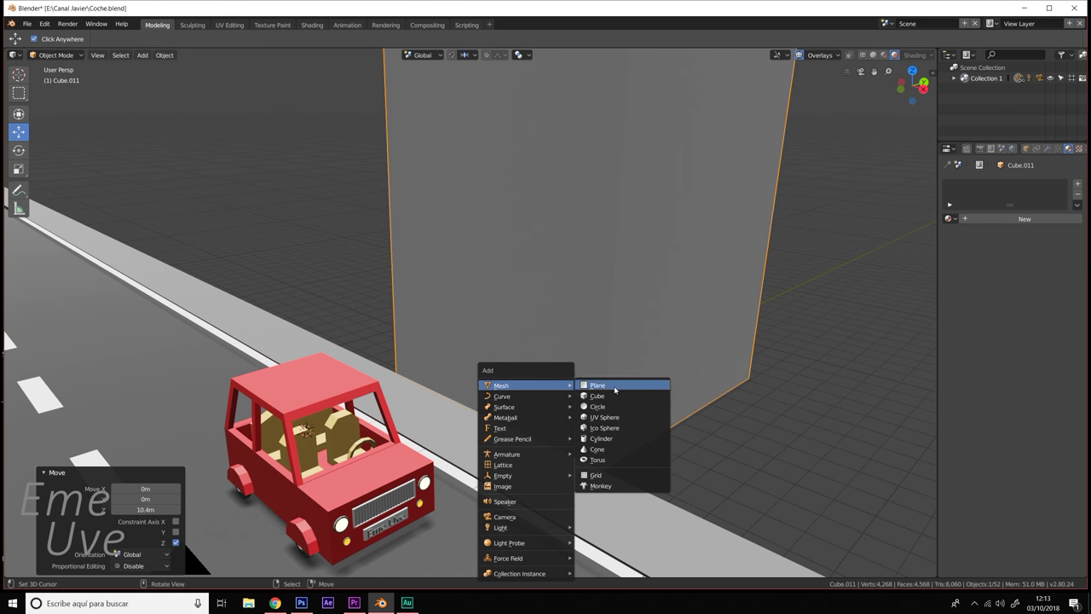
- Add another cube, move it toward the building, and scale it down to 0.170
click(612, 395)
drag(340, 419, 548, 355)
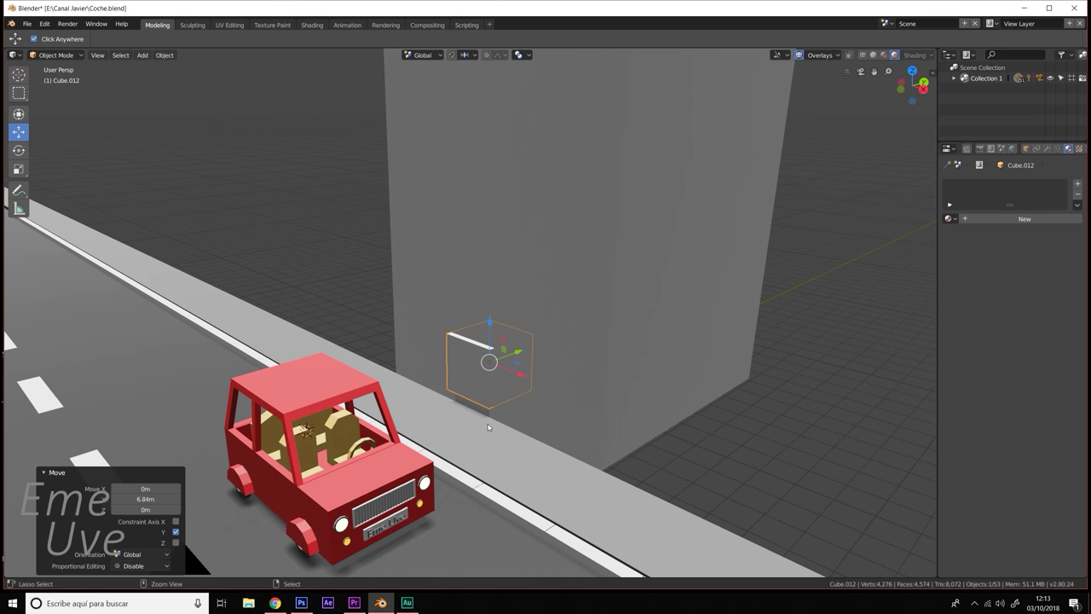
key(shift+space)
click(406, 418)
drag(514, 351, 490, 357)
key(shift+space)
- Slide the small cube 80.3 cm along Y, raise it up the wall, and give it a new material
key(g)
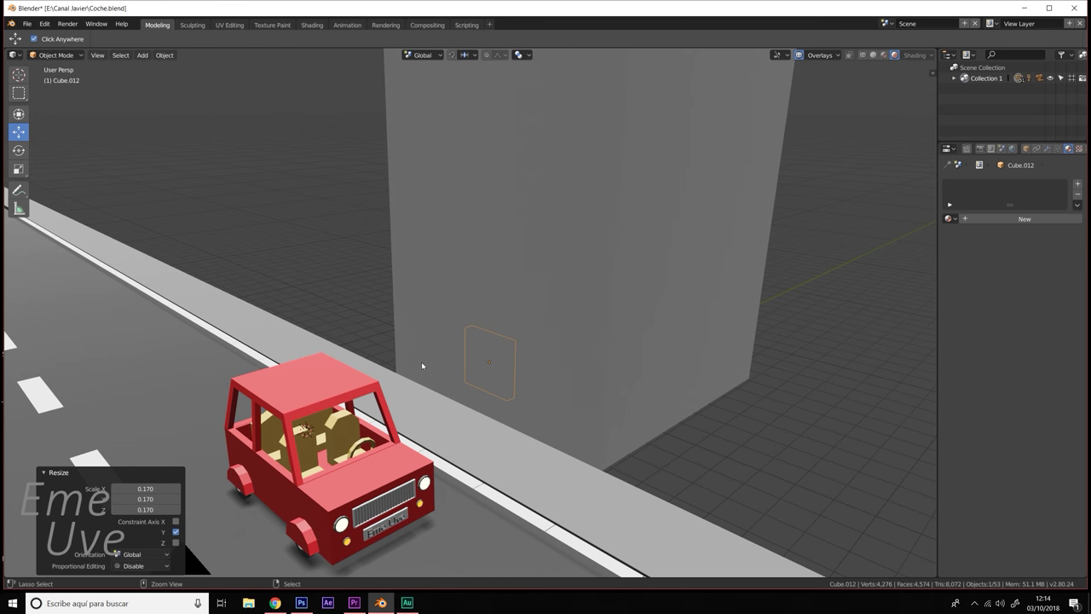
key(shift+space)
click(201, 369)
key(shift+space)
click(401, 256)
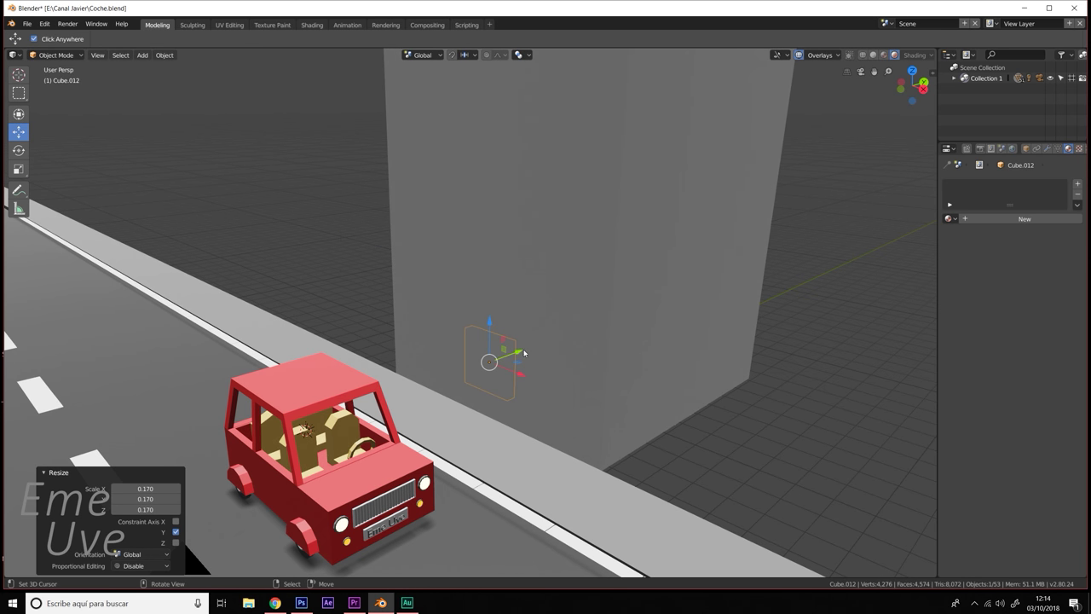
mouse_move(524, 352)
mouse_down()
mouse_move(481, 330)
mouse_move(471, 213)
mouse_up()
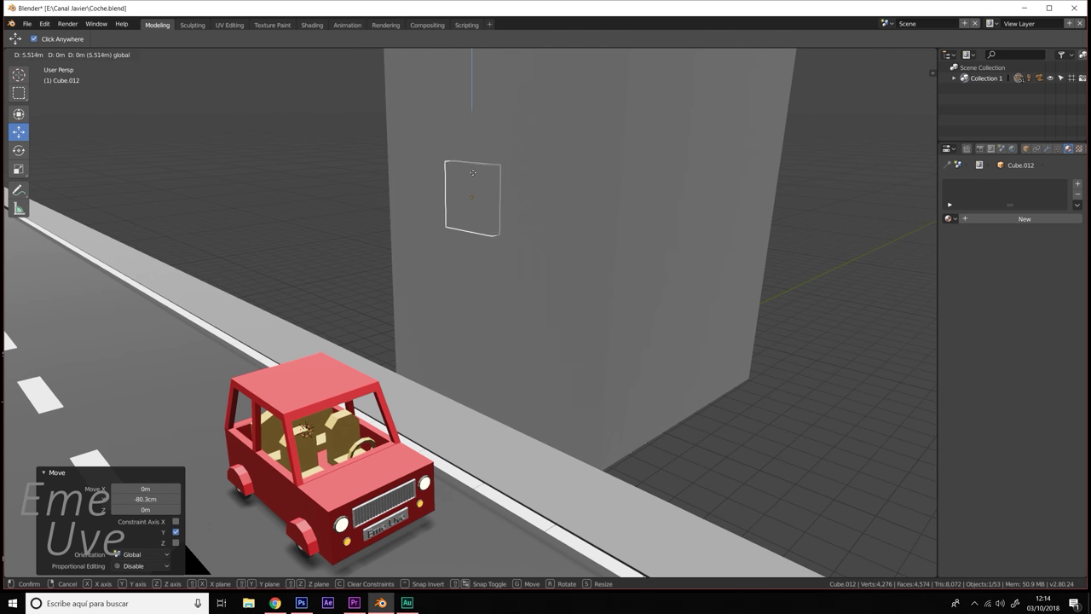
drag(503, 260, 458, 252)
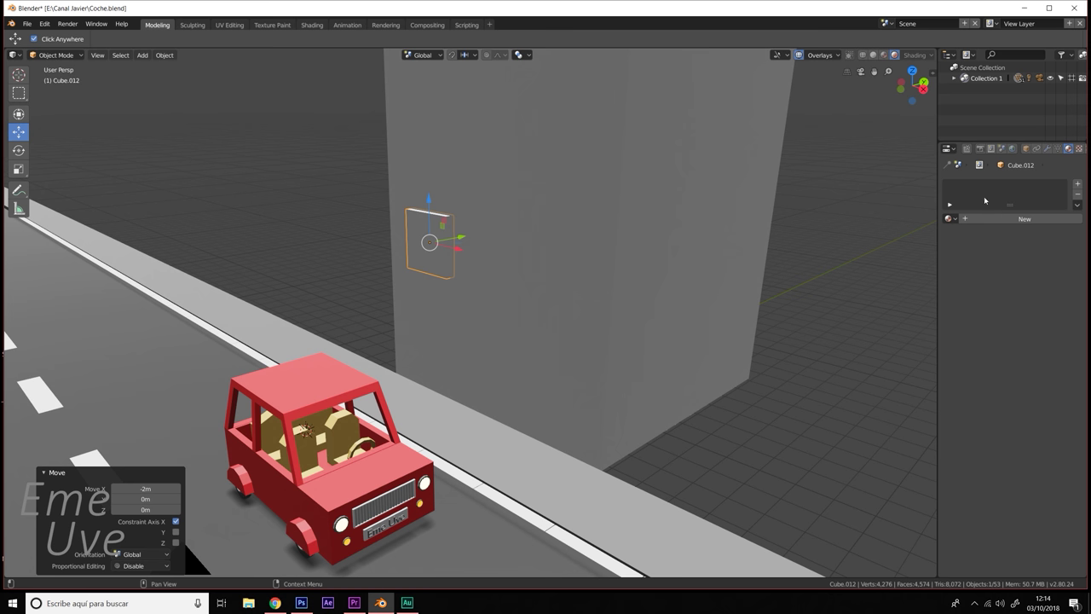
click(948, 220)
click(861, 343)
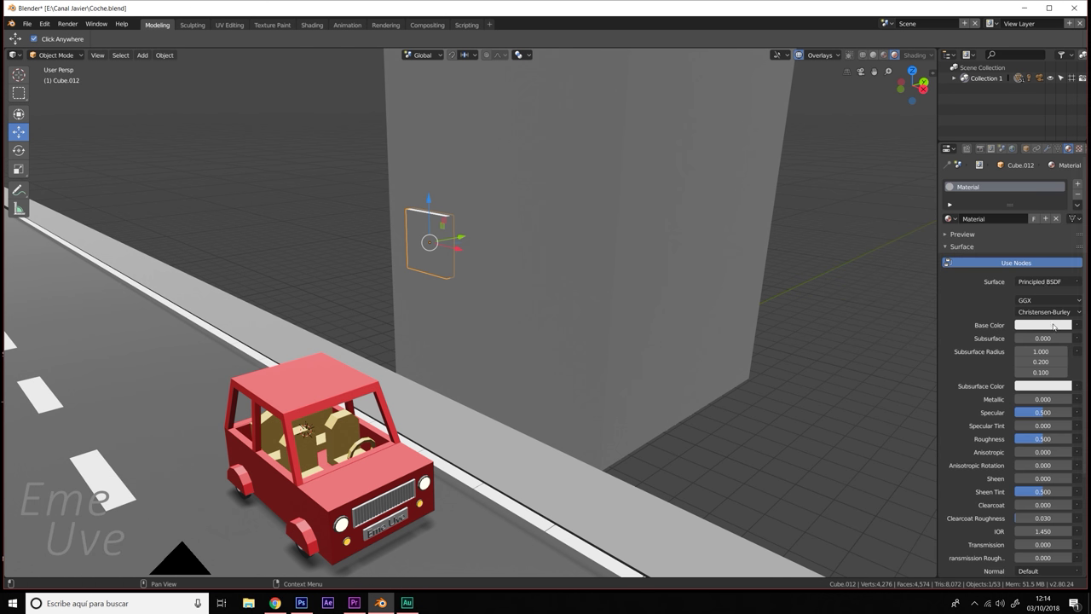
- Set the window plate's base colour to pale yellow (0.800, 0.721, 0.364)
click(1051, 327)
click(987, 235)
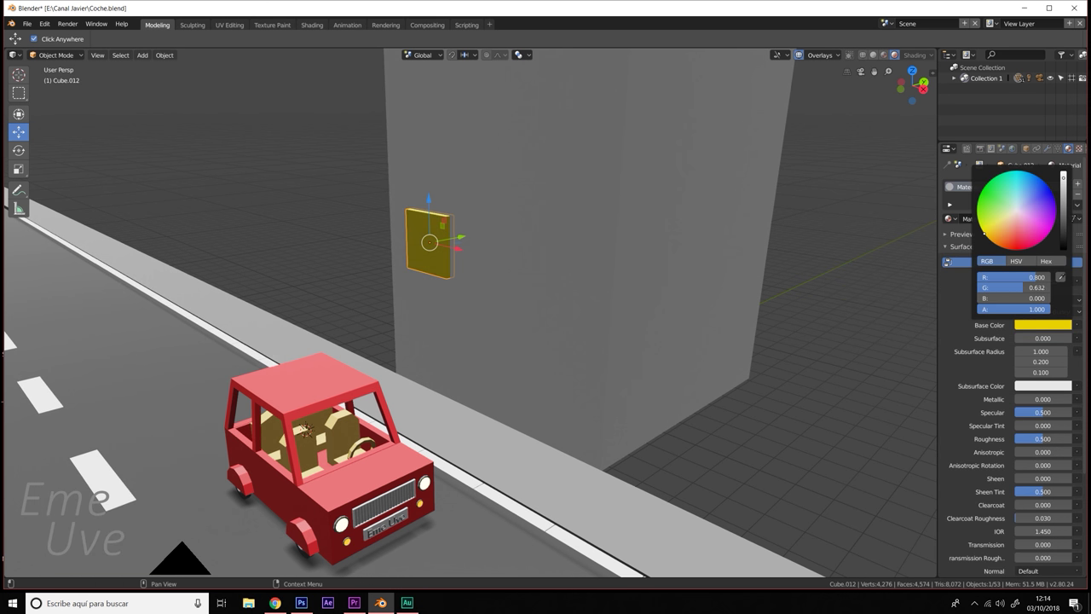
click(1008, 217)
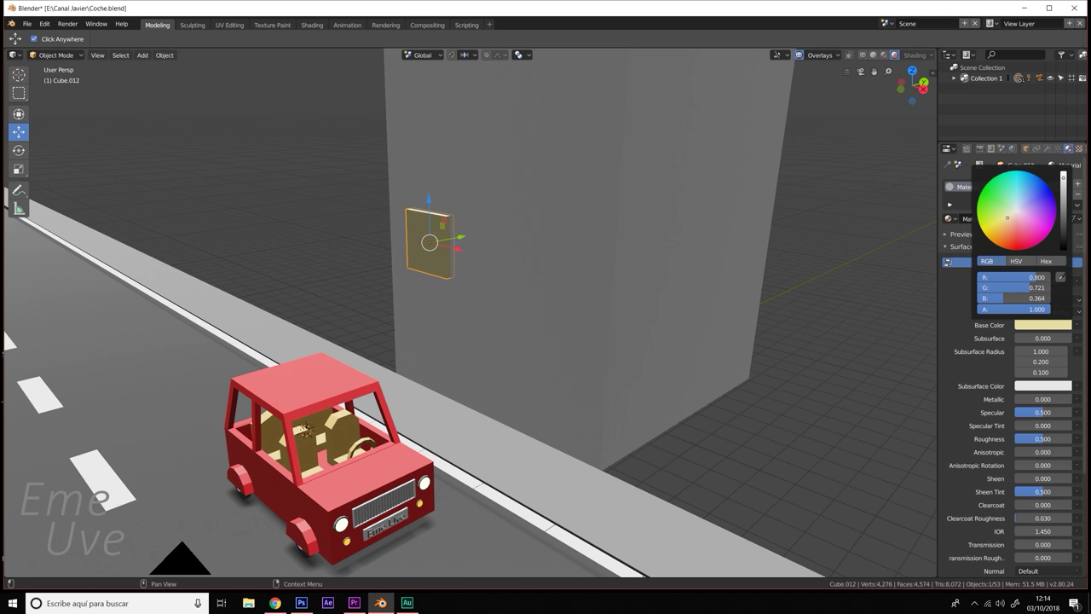
click(1004, 225)
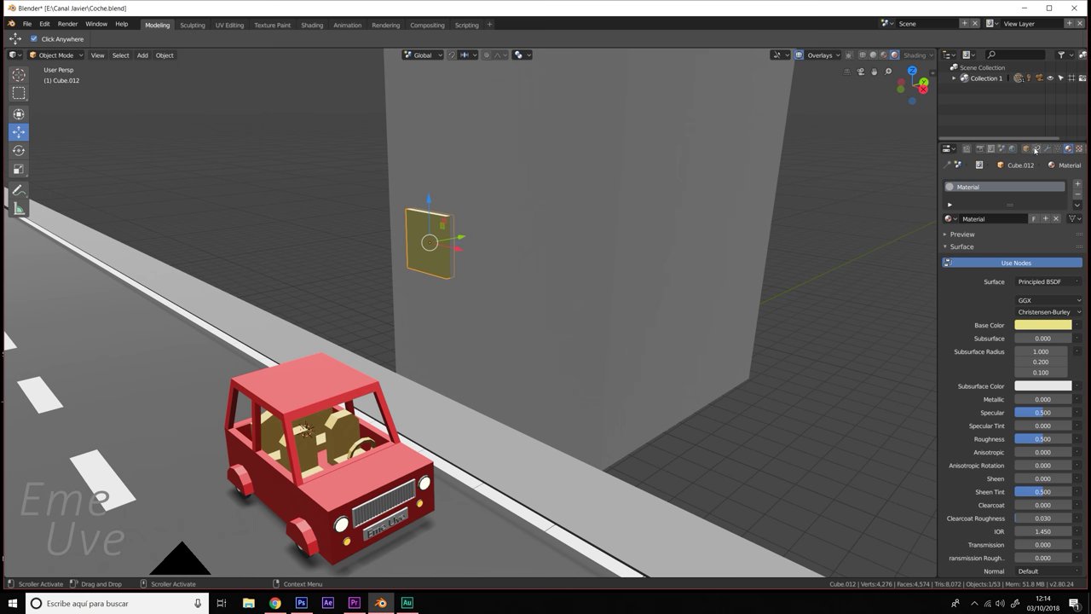
click(1047, 148)
click(998, 185)
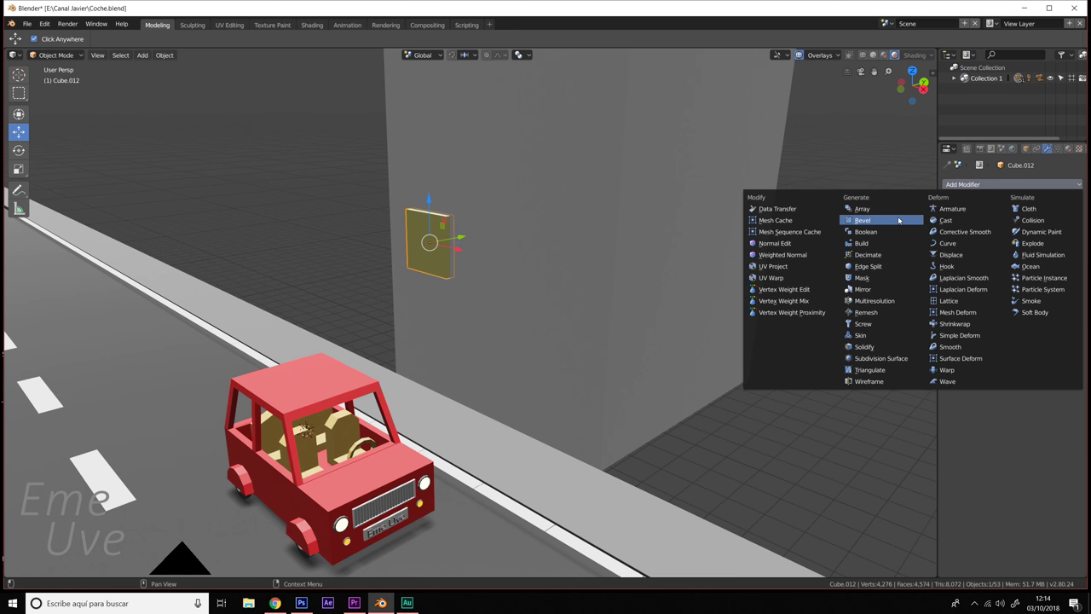
- Add an Array modifier with Relative Offset X 2.5 and apply it for two side-by-side windows
click(885, 212)
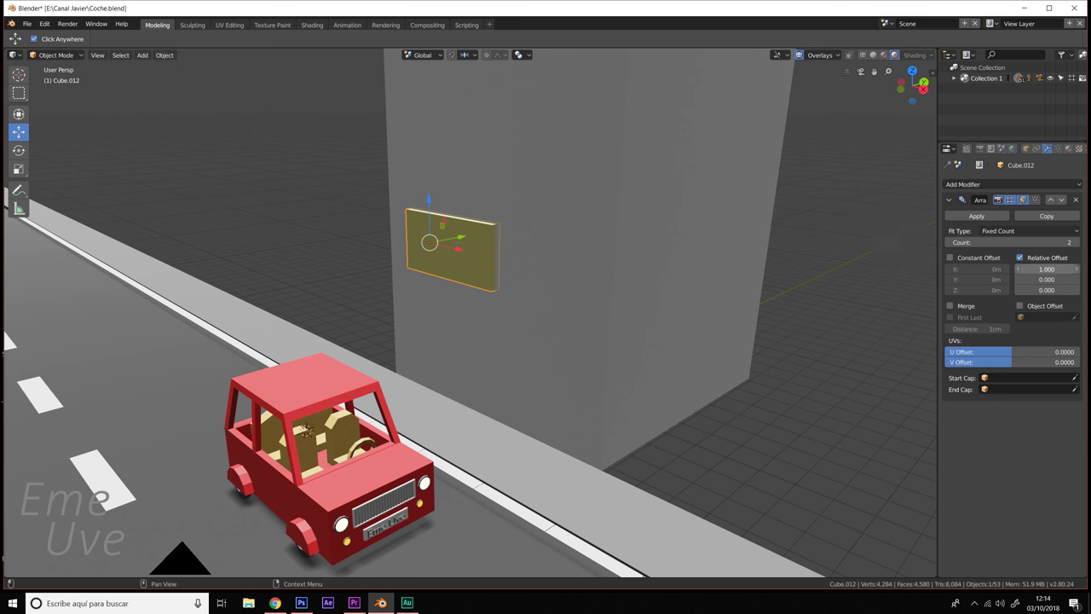
mouse_move(1046, 269)
mouse_down()
mouse_move(1075, 268)
mouse_move(1027, 268)
mouse_up()
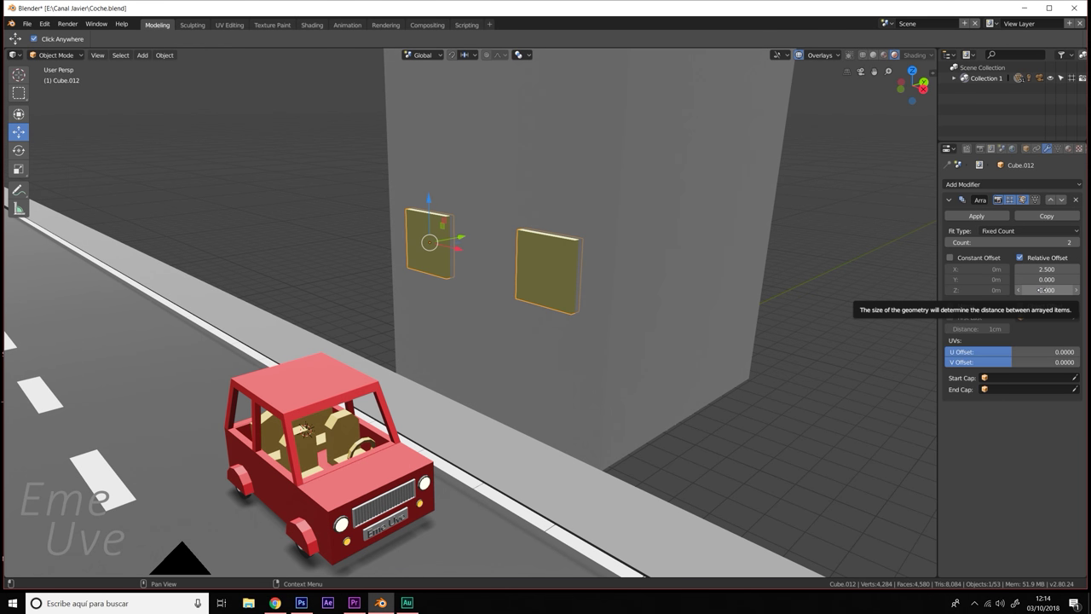
mouse_move(1019, 291)
mouse_down()
mouse_move(1041, 290)
mouse_move(1021, 290)
mouse_up()
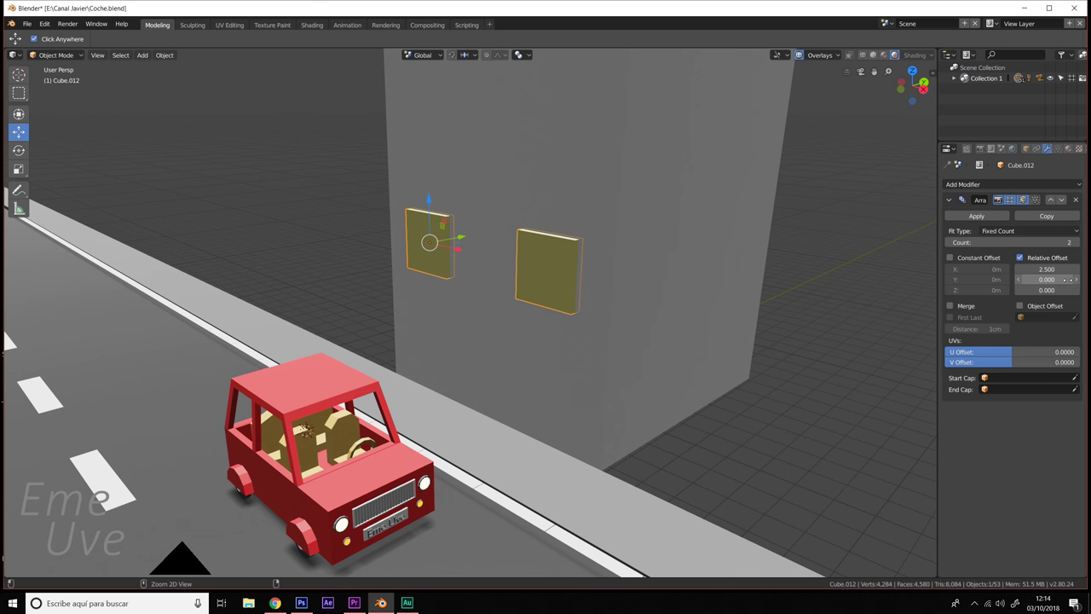
click(977, 216)
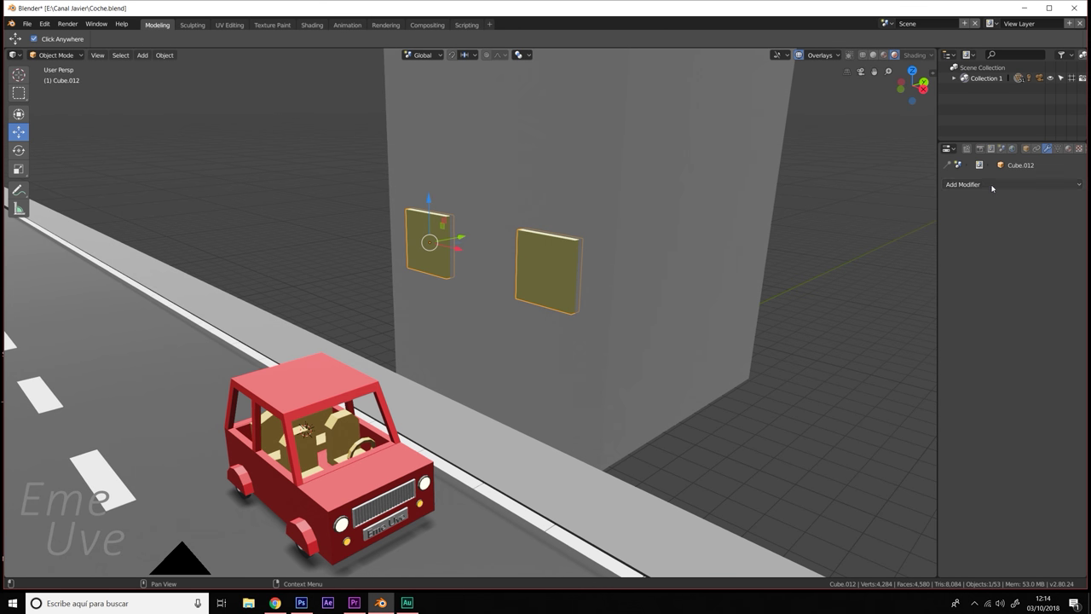
- Add a second Array modifier and set its X relative offset to 0
click(979, 184)
click(886, 208)
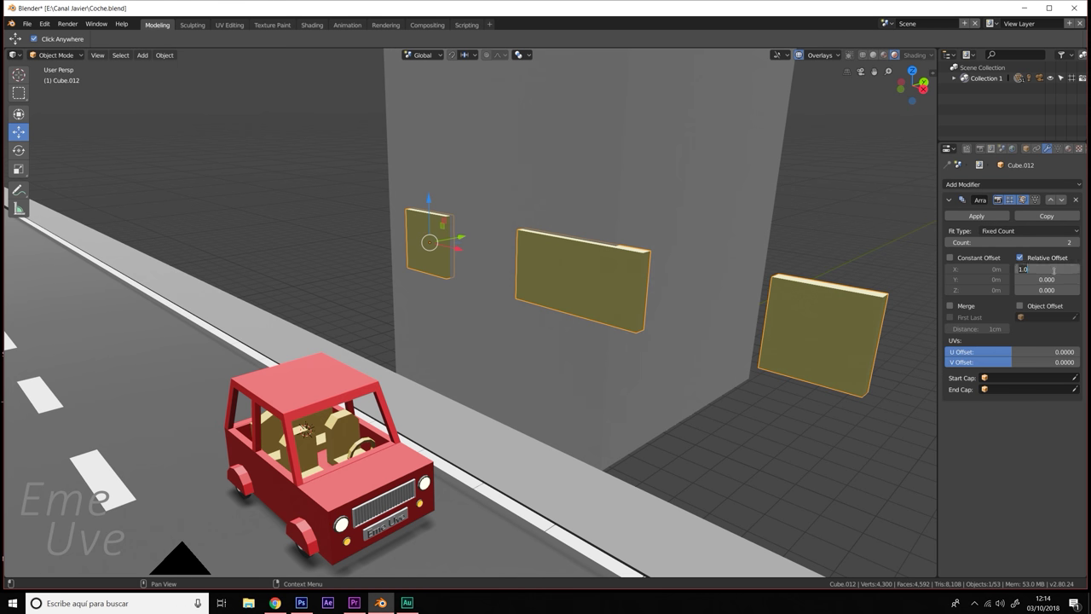
key(BackSpace)
key(BackSpace)
key(BackSpace)
text(0)
key(Return)
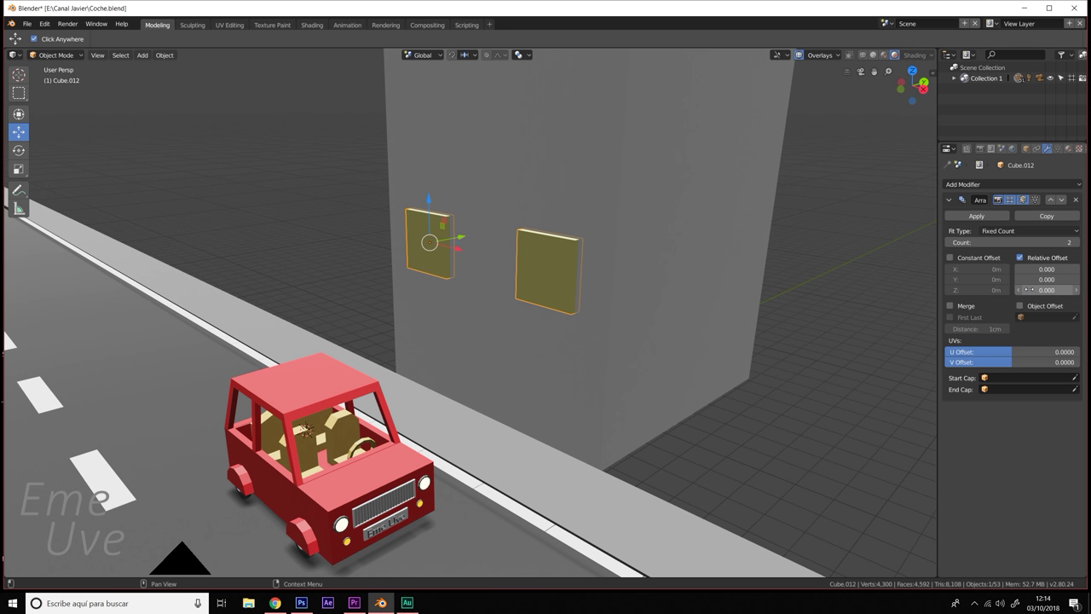
- Set the second Array's Z offset to 1.6 and Count to 6 rows of windows
drag(1031, 290, 1065, 290)
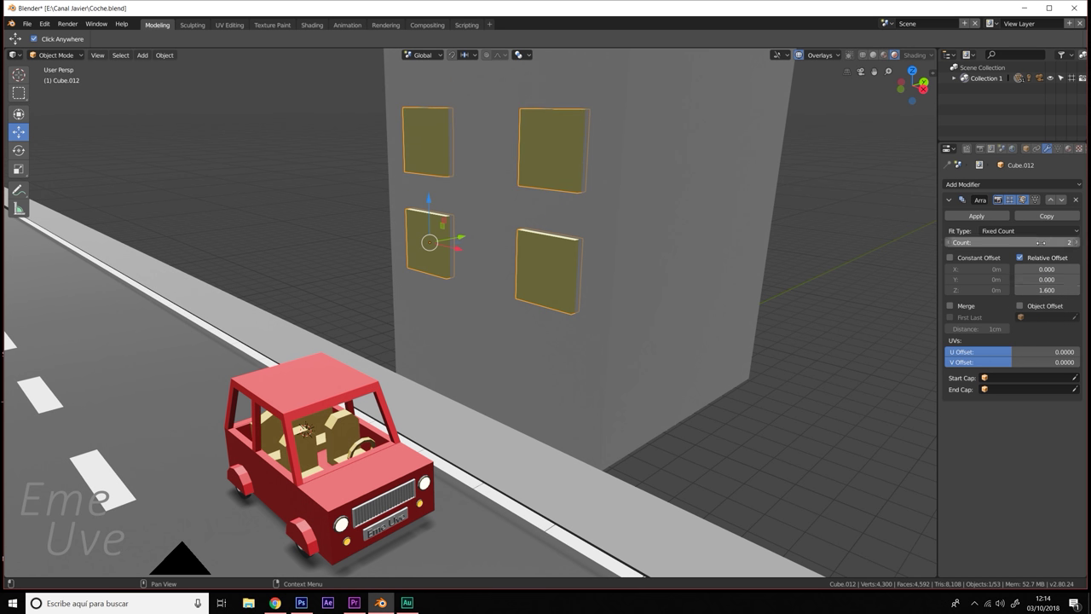
drag(1014, 242, 1035, 242)
scroll(727, 234, down, 3)
scroll(727, 235, down, 3)
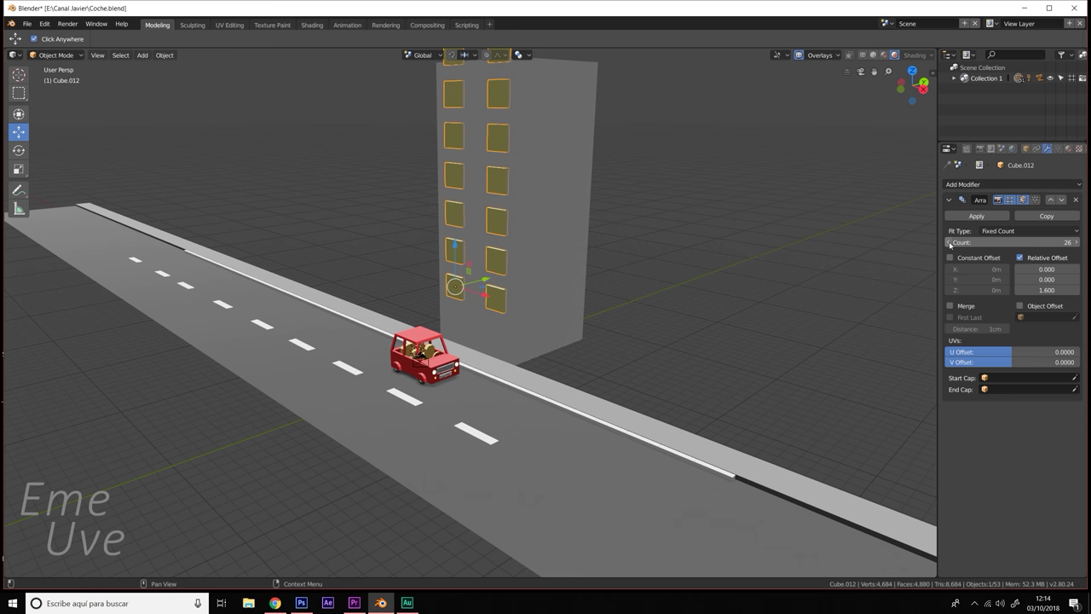
drag(1014, 242, 971, 242)
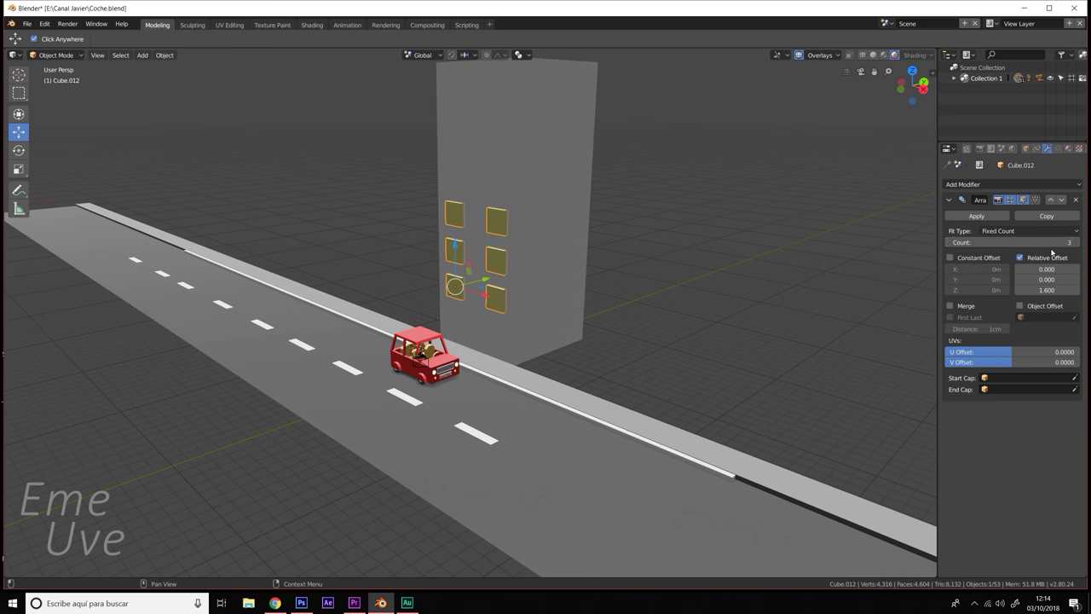
click(1076, 242)
click(1077, 242)
click(1077, 242)
click(1076, 242)
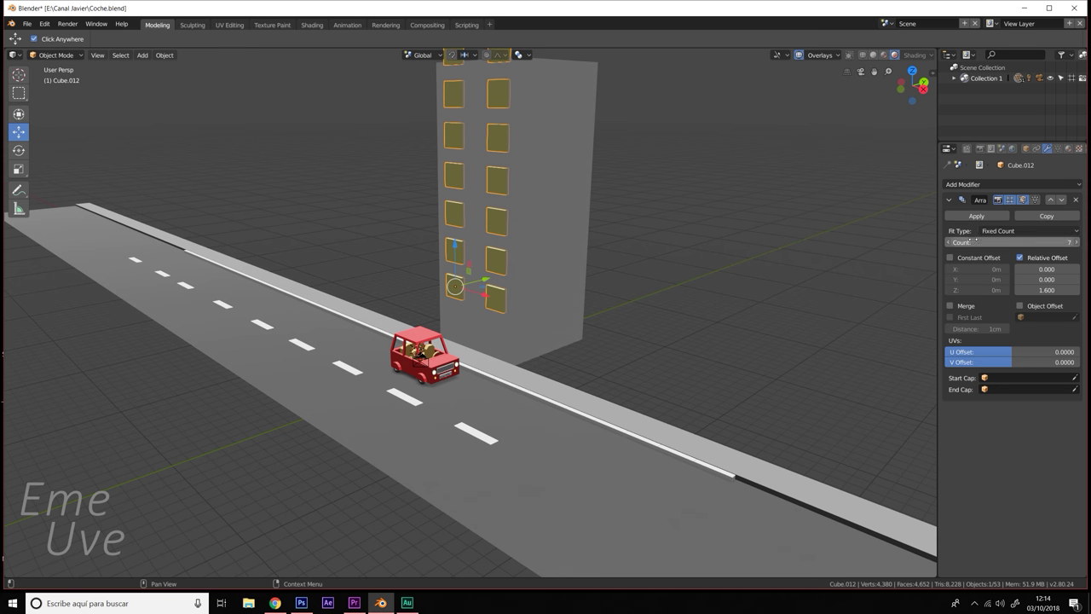
click(947, 242)
scroll(694, 261, up, 3)
scroll(623, 301, up, 2)
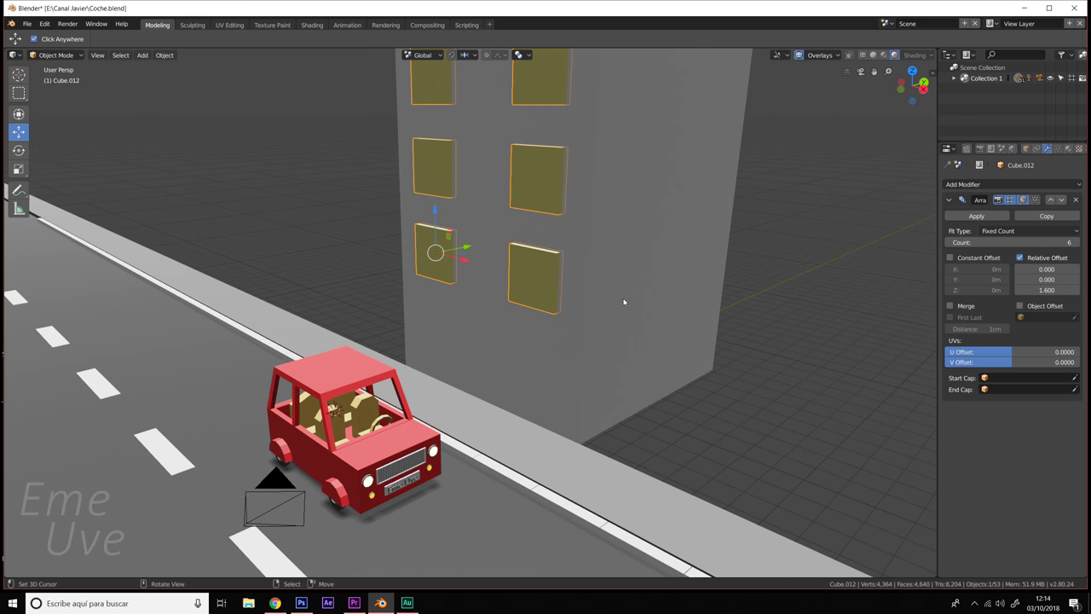
- Add a cube at the building's front base and stretch it taller like a doorway
click(465, 362)
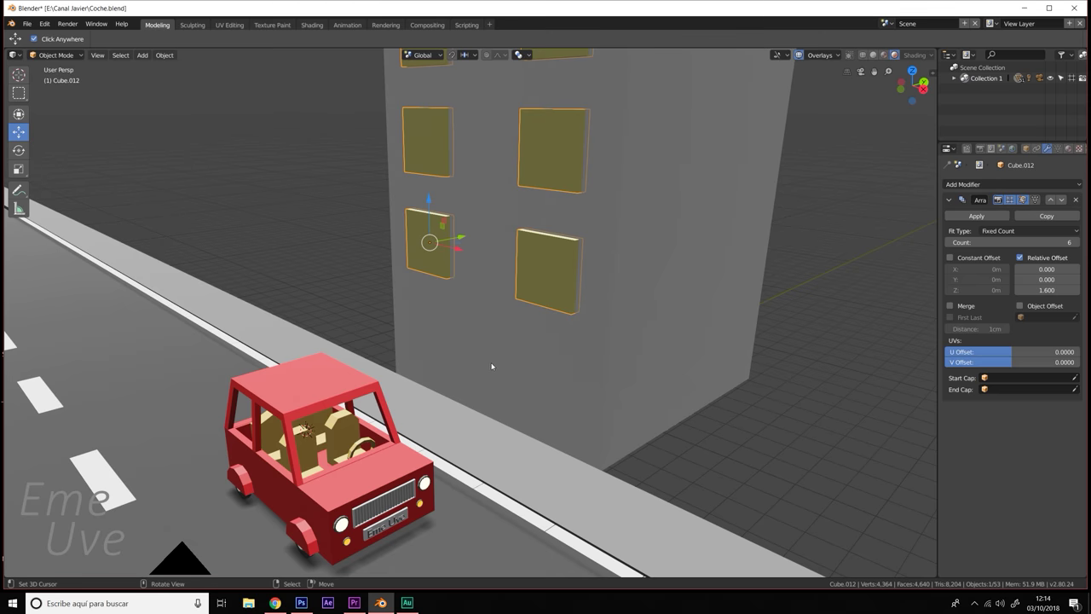
scroll(495, 364, up, 4)
key(shift+a)
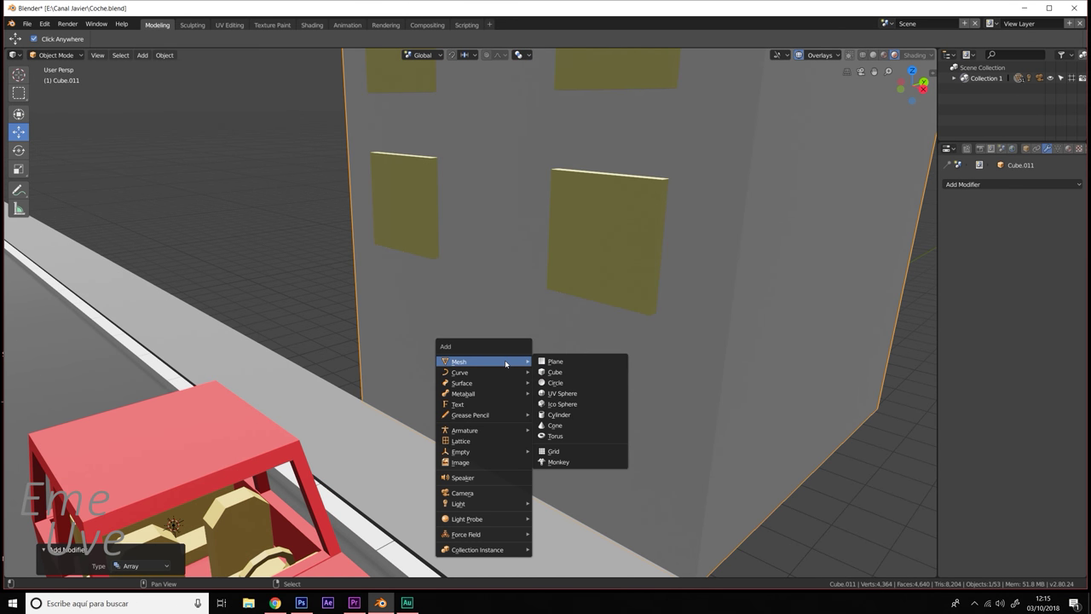
click(555, 371)
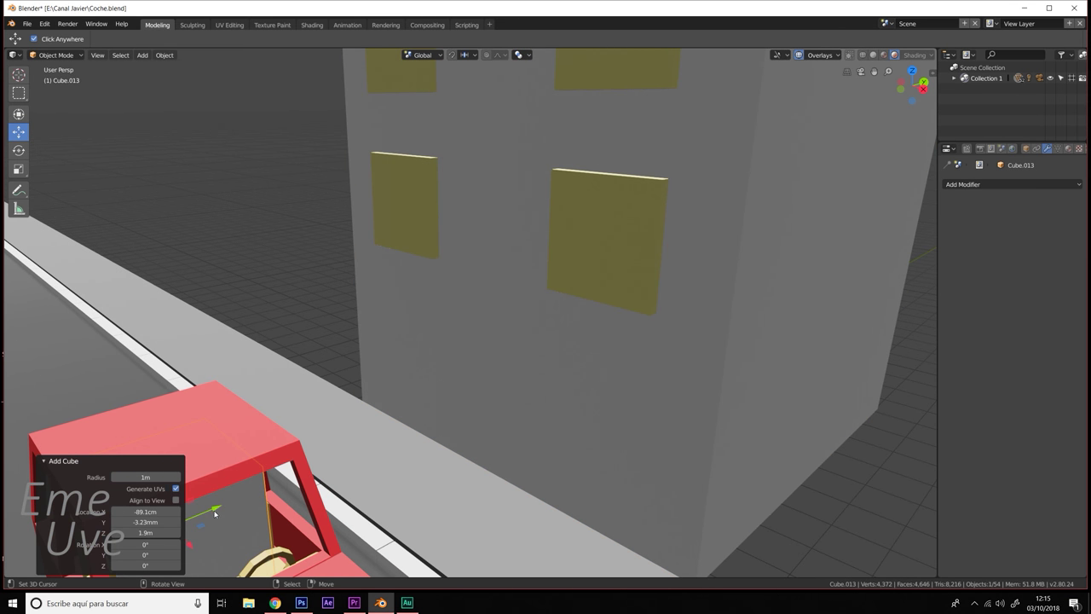
key(s)
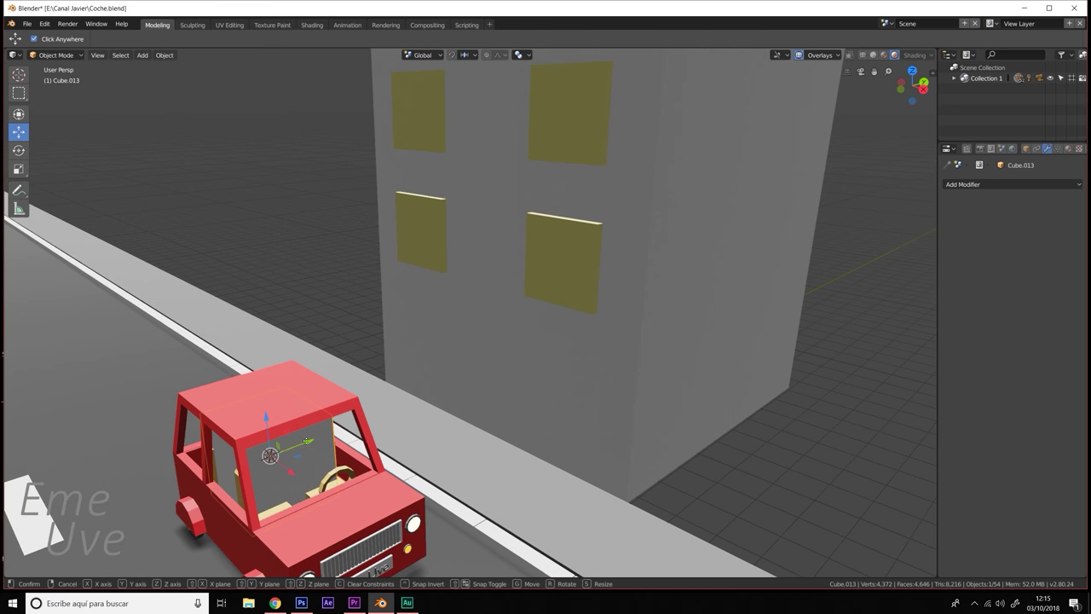
click(481, 337)
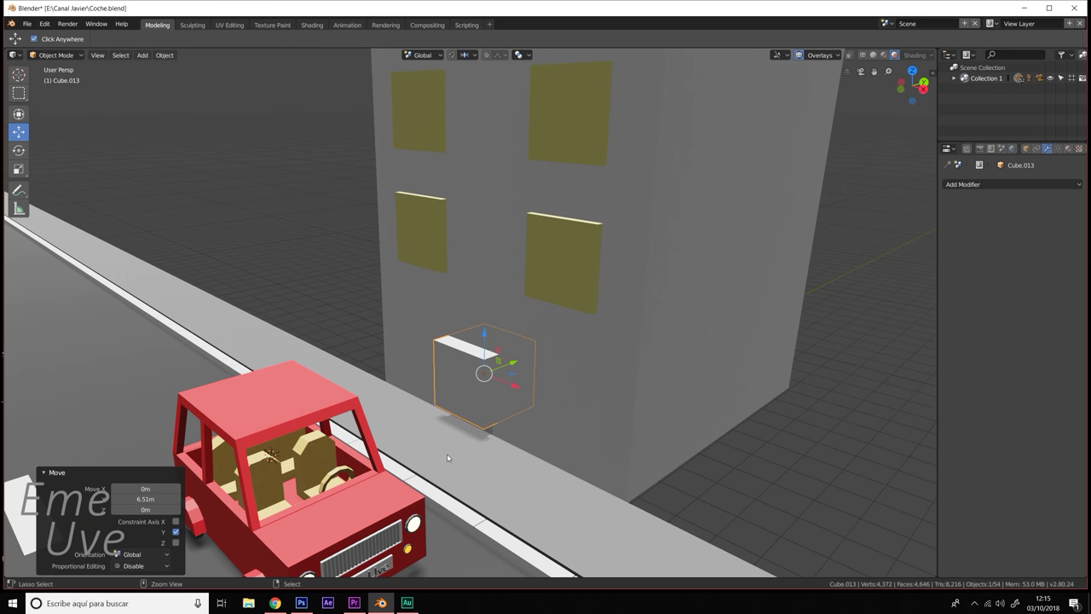
key(ctrl+grave)
click(445, 524)
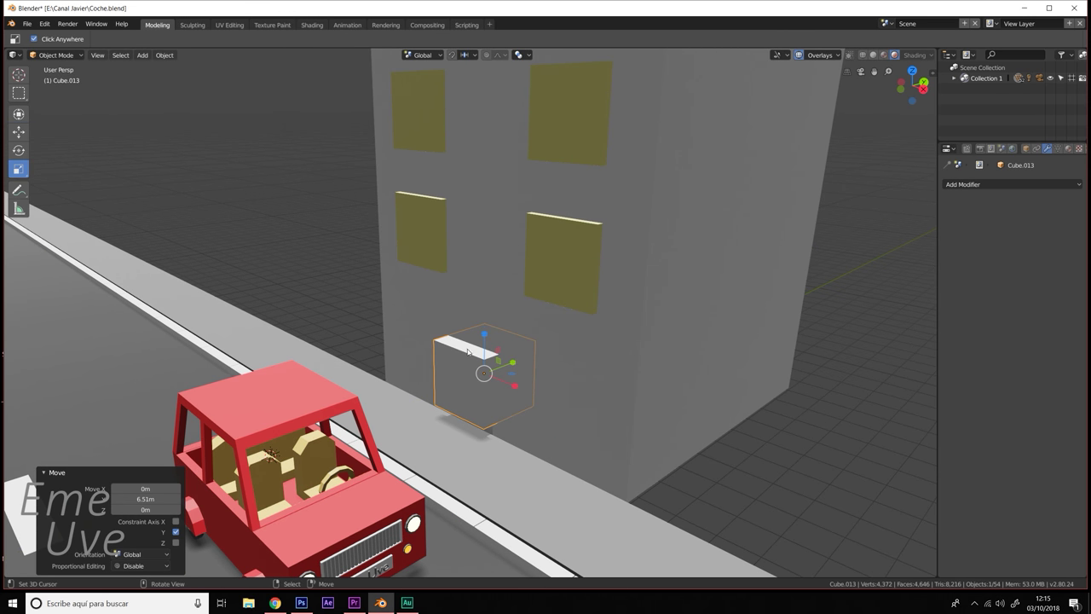
drag(484, 334, 488, 294)
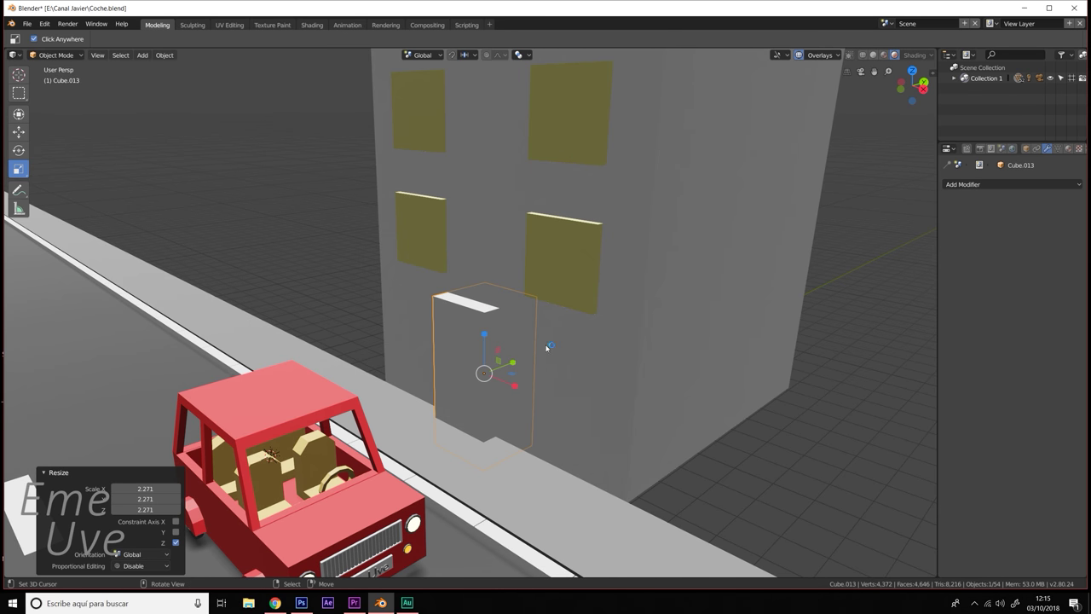
- Apply a Difference Boolean on the building using the tall cube, then delete the cutter
click(562, 347)
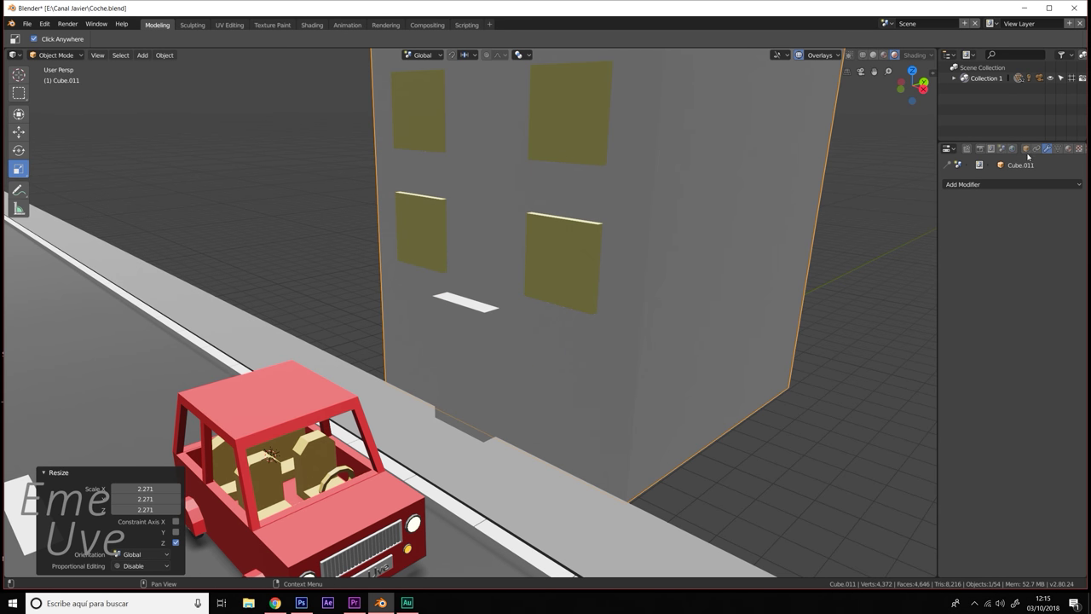
click(1023, 184)
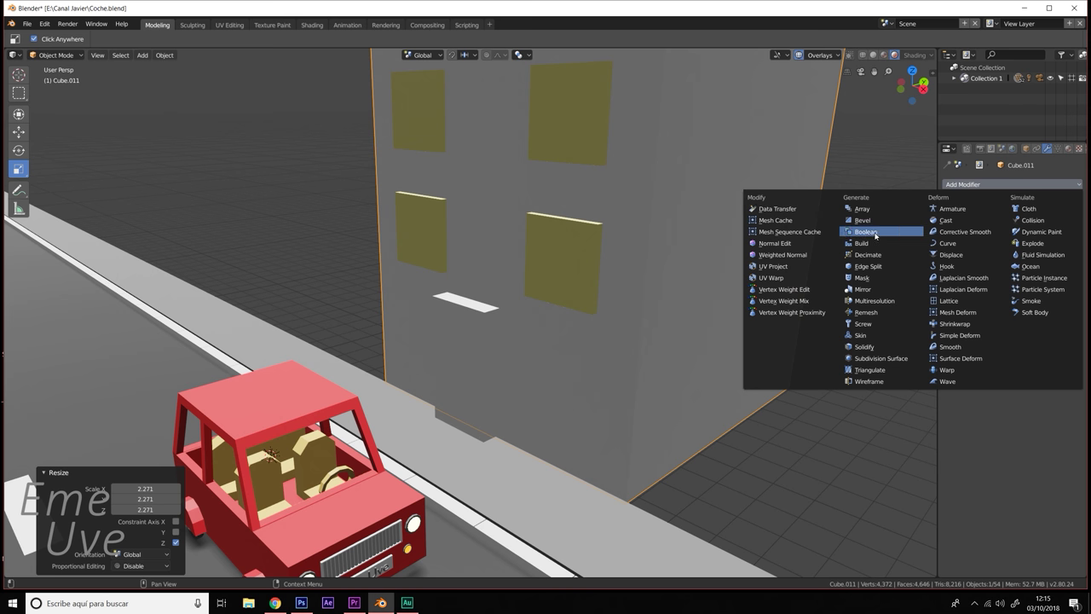
click(873, 236)
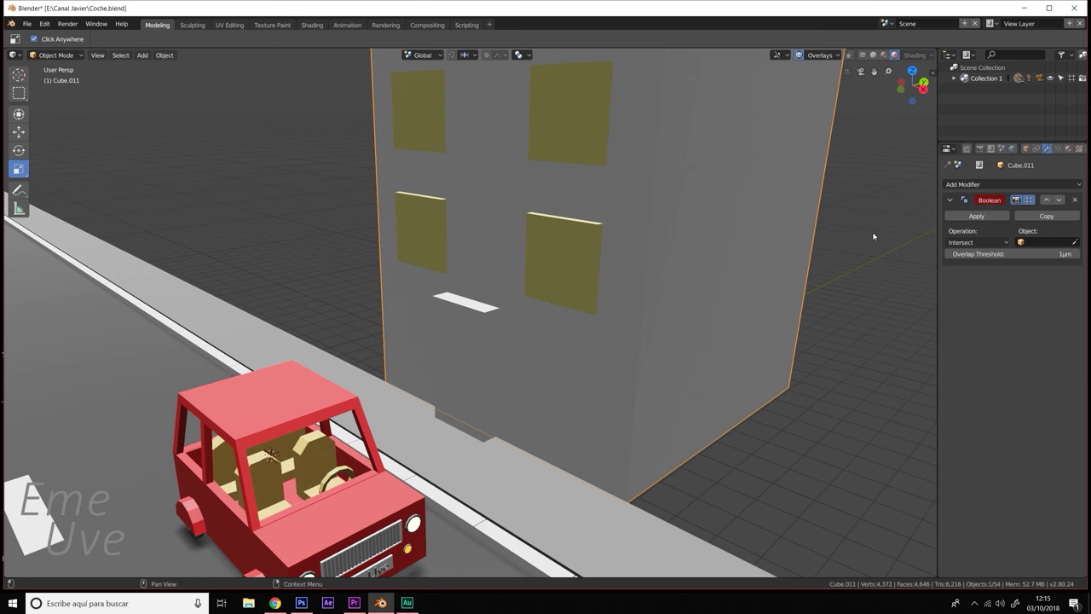
click(1074, 242)
click(477, 305)
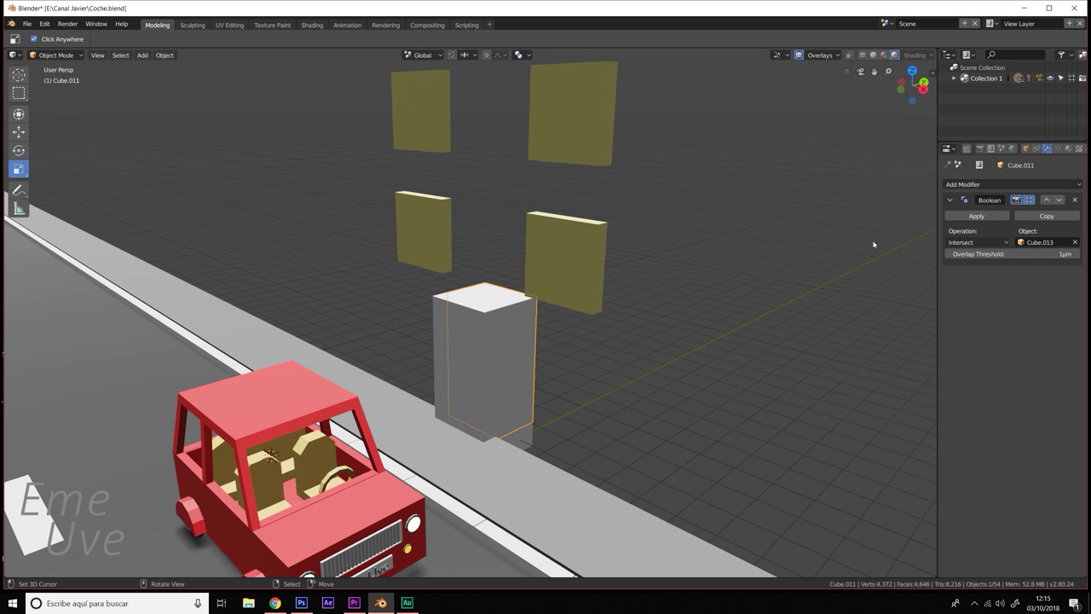
click(978, 242)
click(976, 213)
click(976, 215)
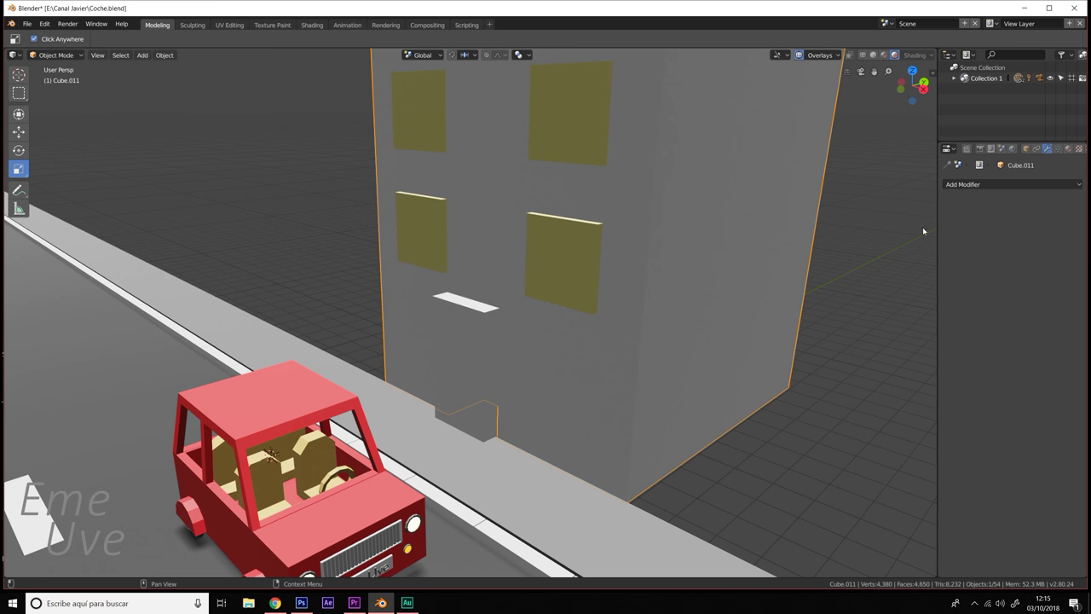
click(443, 328)
key(x)
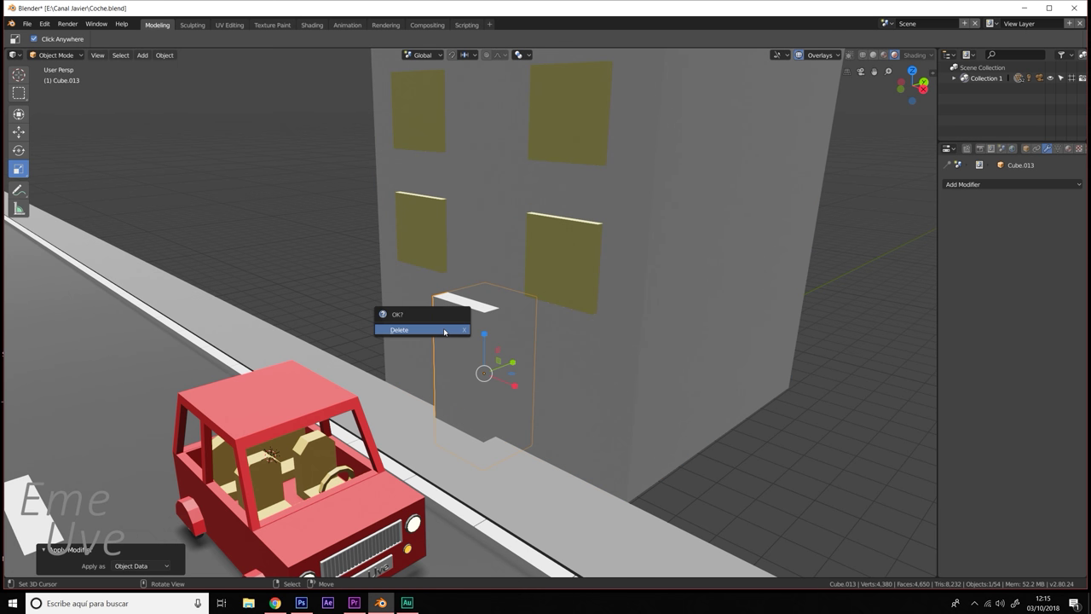
click(443, 328)
- Scale the sidewalk to 6.295 along Y and move it 7.11 m along Y to the building base
mouse_move(586, 368)
middle_down()
mouse_move(582, 409)
mouse_move(591, 361)
mouse_move(505, 425)
middle_up()
click(505, 425)
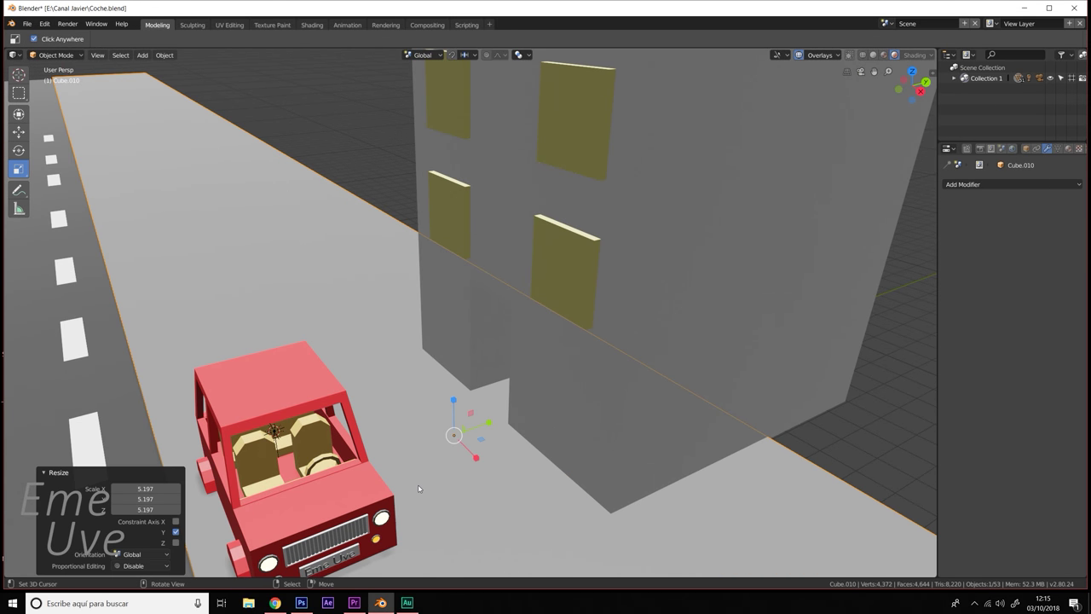
drag(488, 423, 657, 381)
key(shift+space)
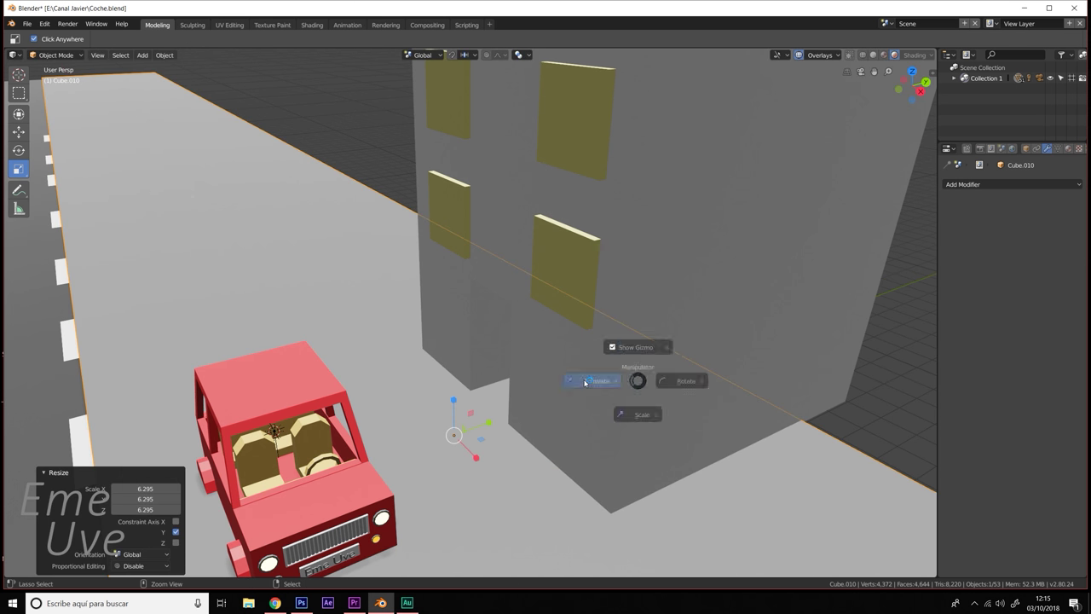
key(shift+space)
key(Escape)
drag(476, 457, 683, 356)
middle_drag(684, 356, 560, 386)
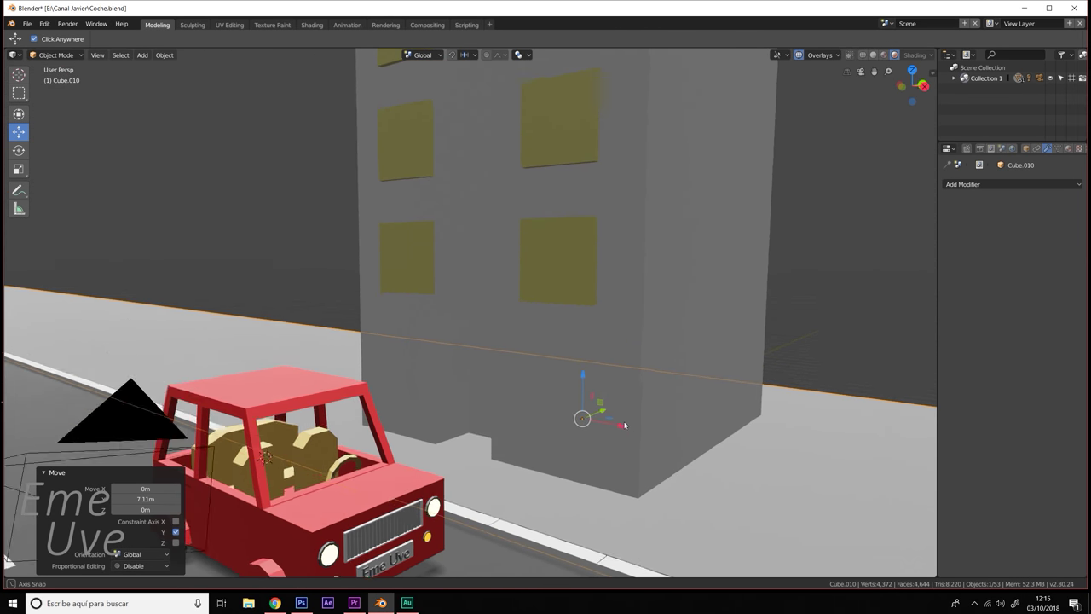
click(536, 298)
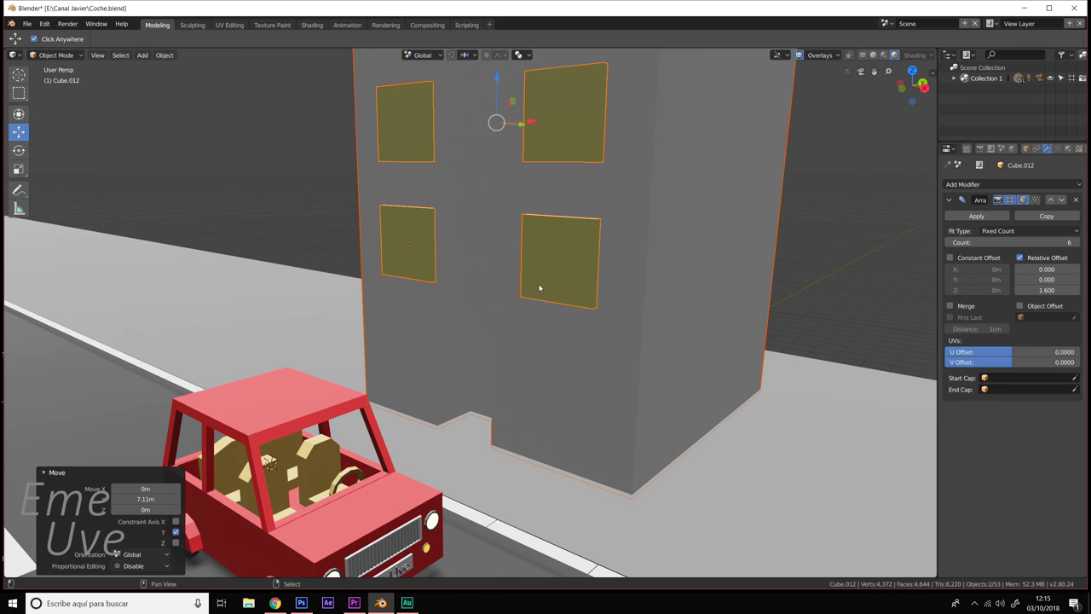
- Duplicate the window set and shift the copy -9.07 m along X
key(shift+d)
click(560, 282)
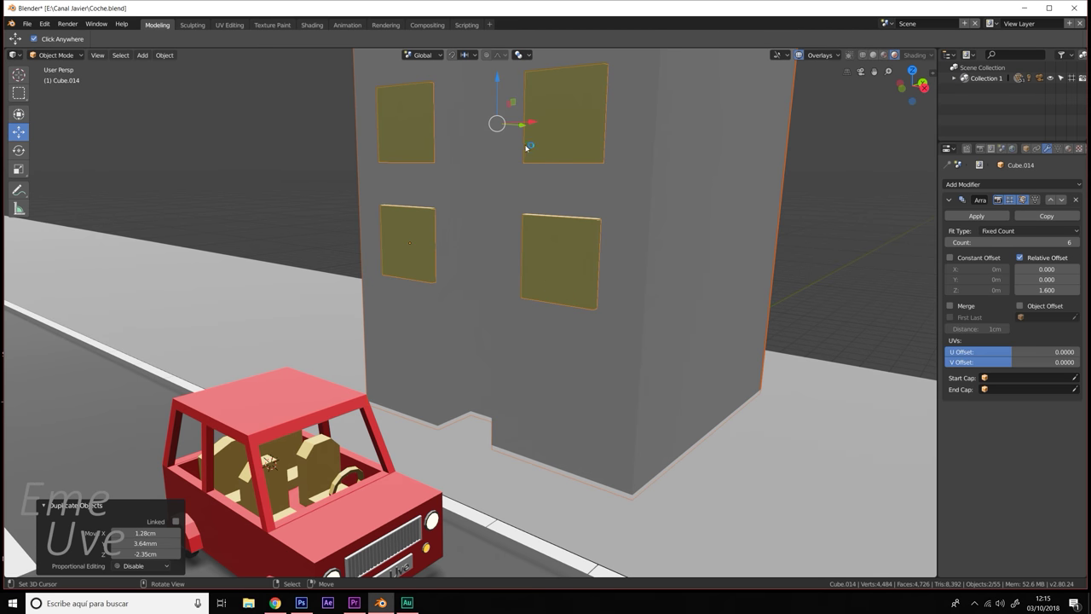
drag(530, 128, 340, 103)
middle_drag(340, 103, 310, 125)
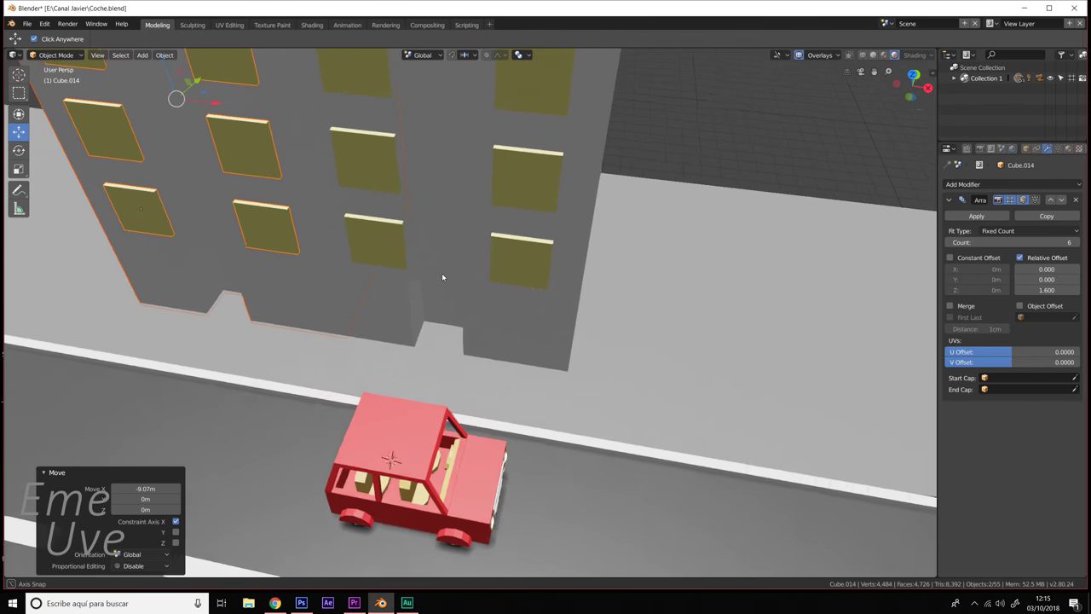
drag(219, 105, 204, 107)
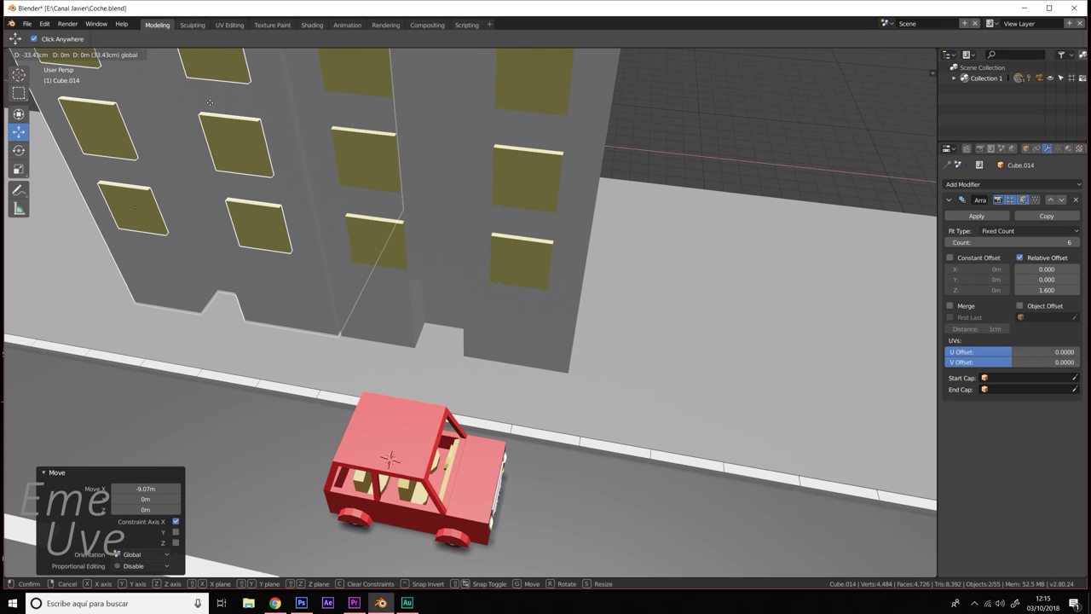
scroll(477, 256, down, 3)
- Duplicate the middle building with its windows and slide it -18.7 m along the street
click(478, 254)
click(421, 231)
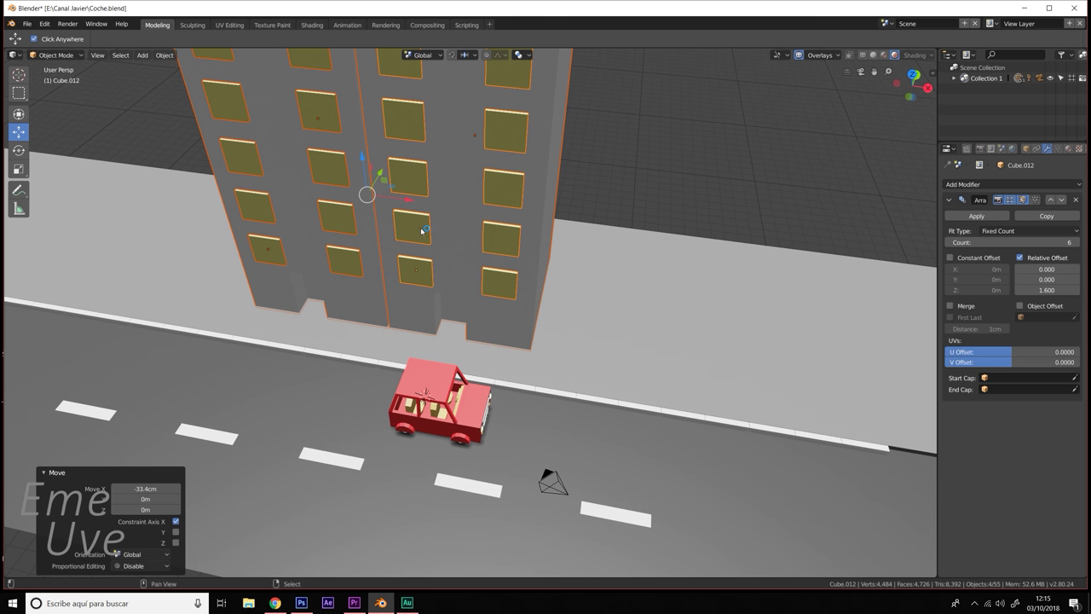
key(shift+d)
key(Escape)
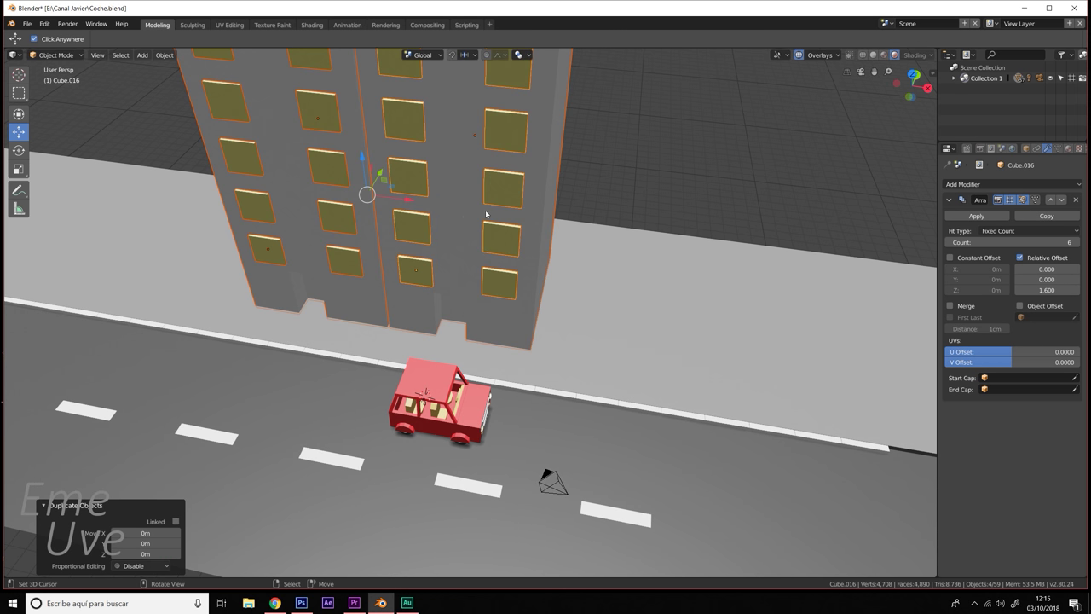
drag(409, 202, 126, 157)
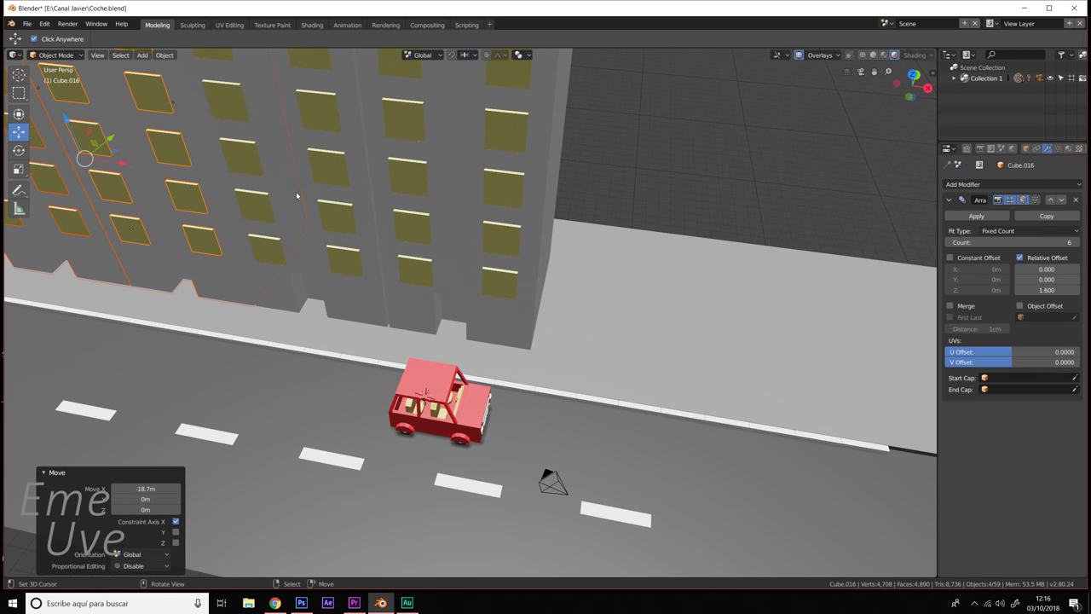
- Duplicate the building pieces again and place the copy 37.5 m along X
key(shift+d)
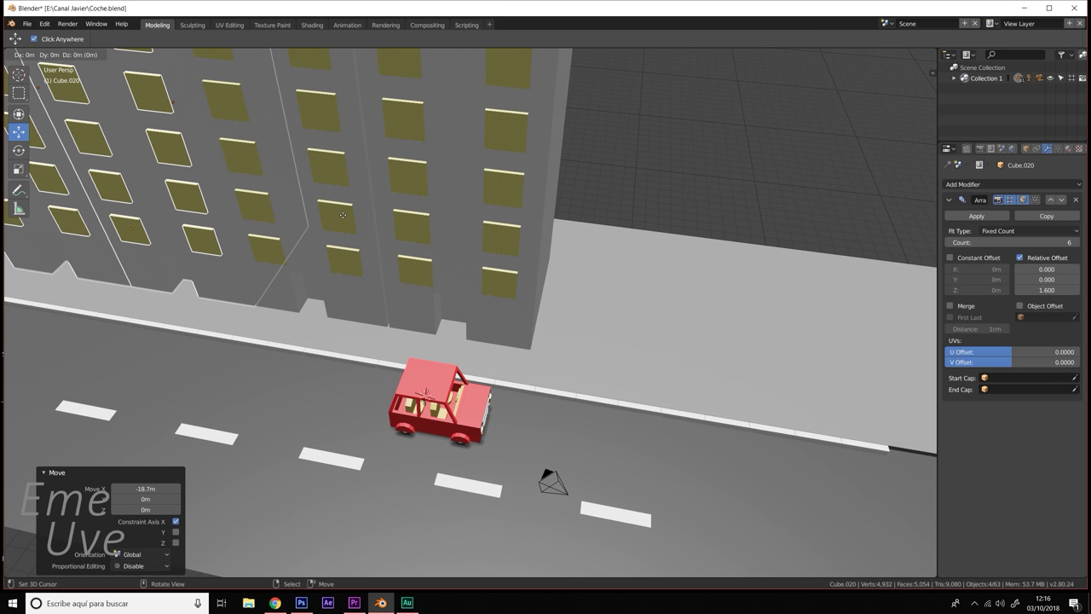
right_click(343, 215)
drag(120, 162, 740, 180)
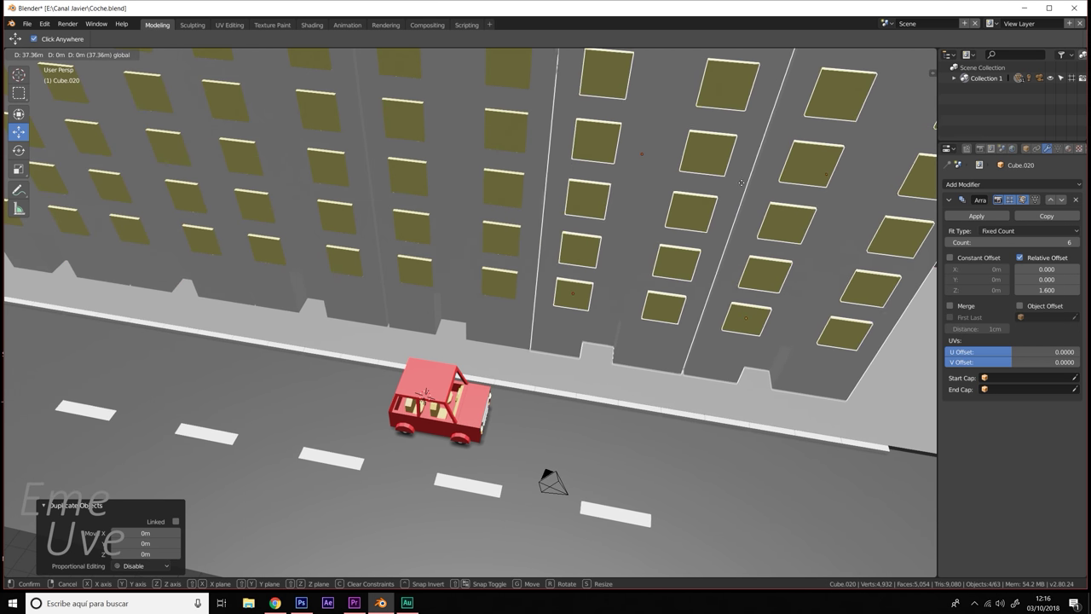
click(741, 180)
middle_drag(741, 181, 617, 300)
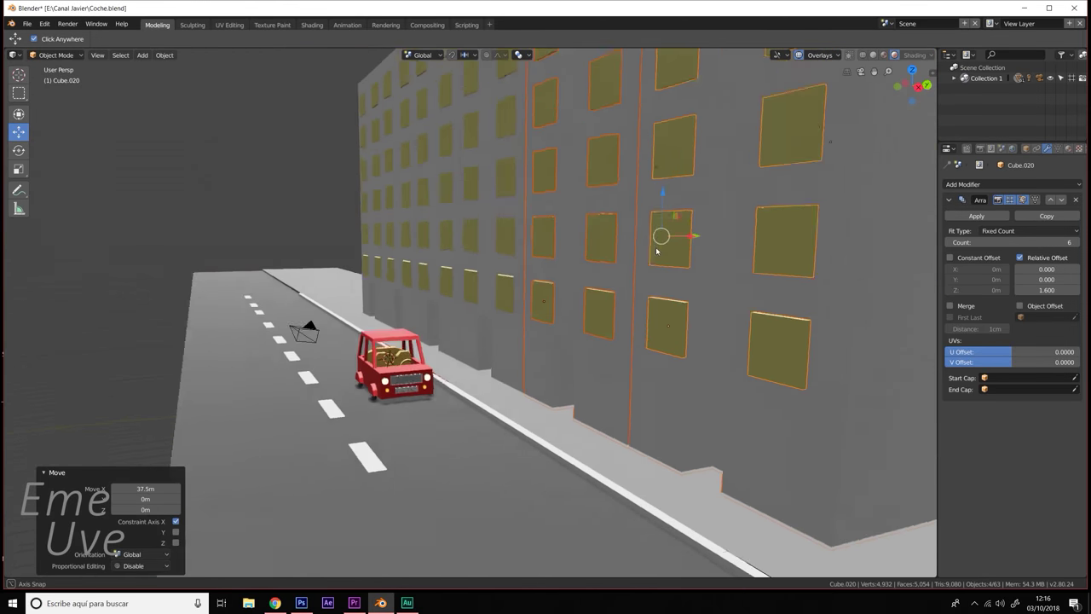
- Through the camera view, reframe from a lower angle so the smaller red car shows the windowed buildings behind
key(KP_0)
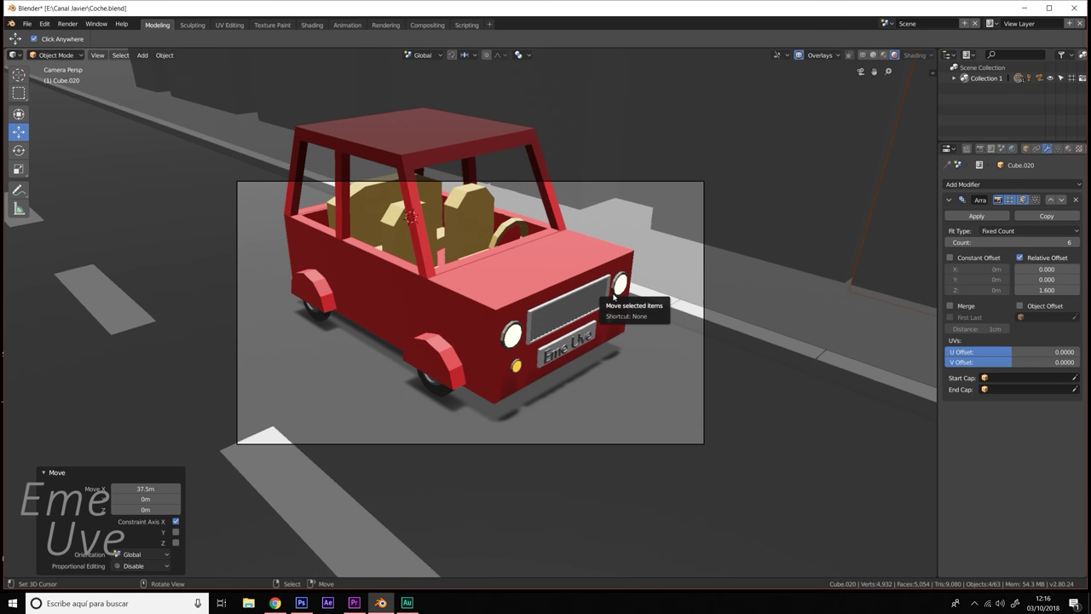
key(n)
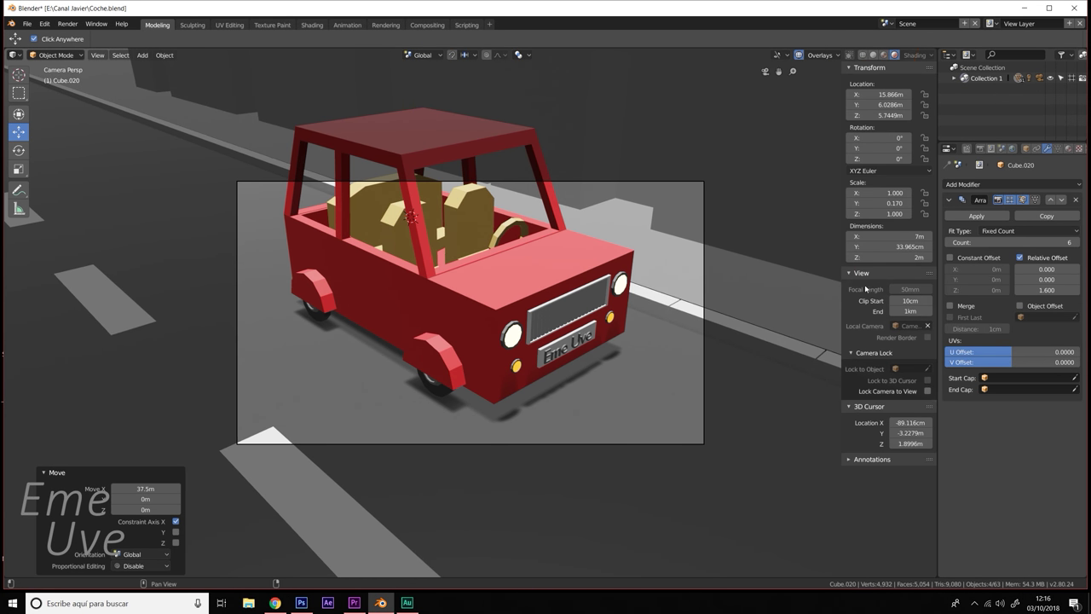
scroll(486, 341, down, 3)
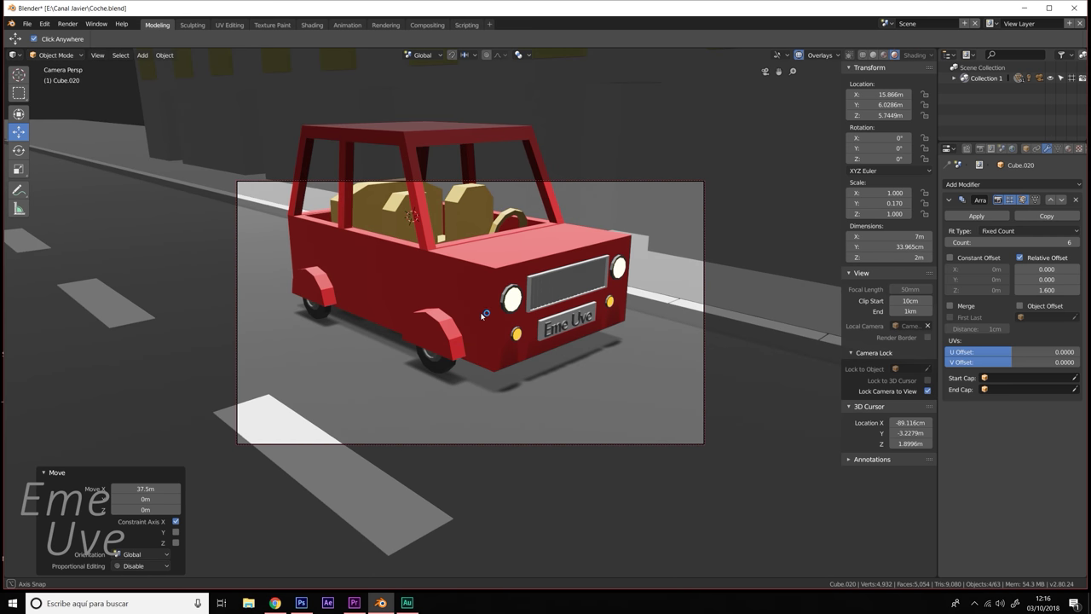
scroll(491, 363, down, 2)
mouse_move(491, 363)
middle_down()
mouse_move(516, 394)
mouse_move(560, 371)
mouse_move(550, 381)
middle_up()
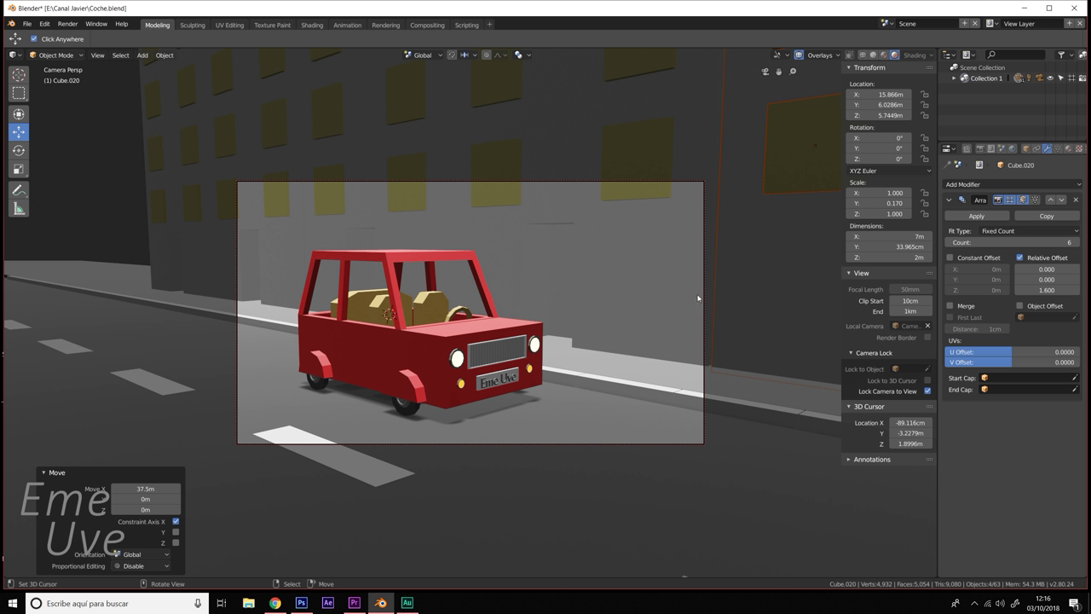
mouse_move(671, 315)
middle_down()
mouse_move(661, 342)
mouse_move(651, 334)
middle_up()
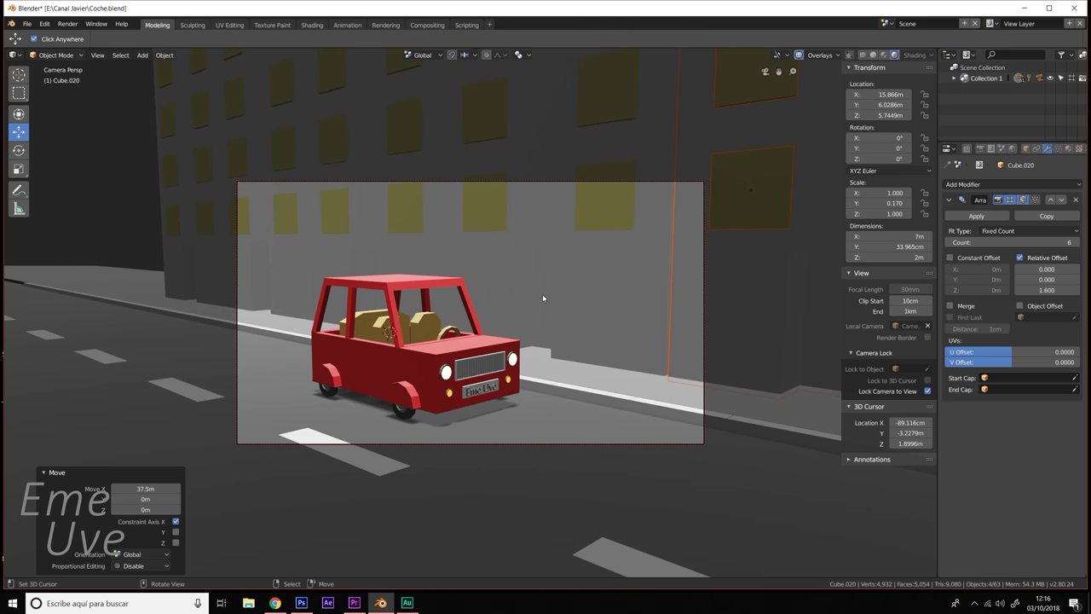
middle_drag(545, 324, 537, 332)
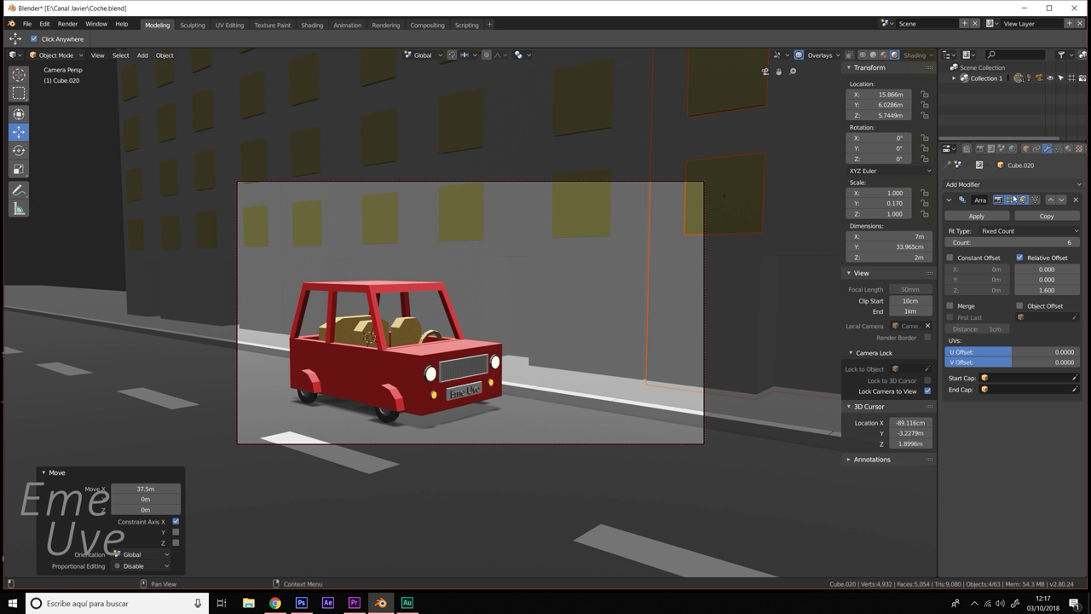
- Save the Blender file
click(1069, 151)
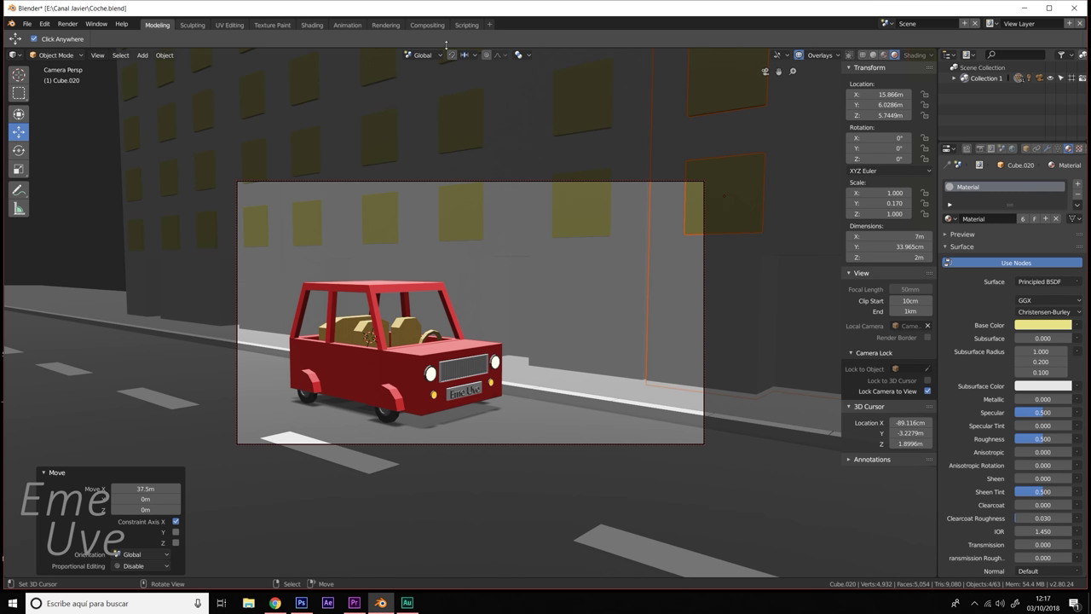
click(27, 24)
click(41, 104)
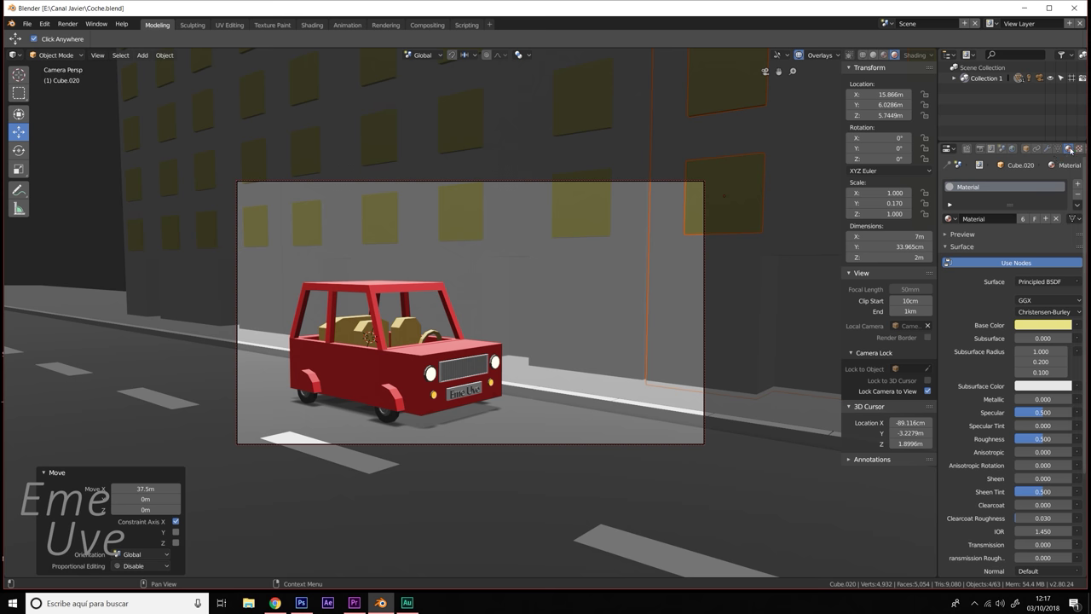
- Set the scene's render engine to Cycles
click(979, 148)
click(1037, 185)
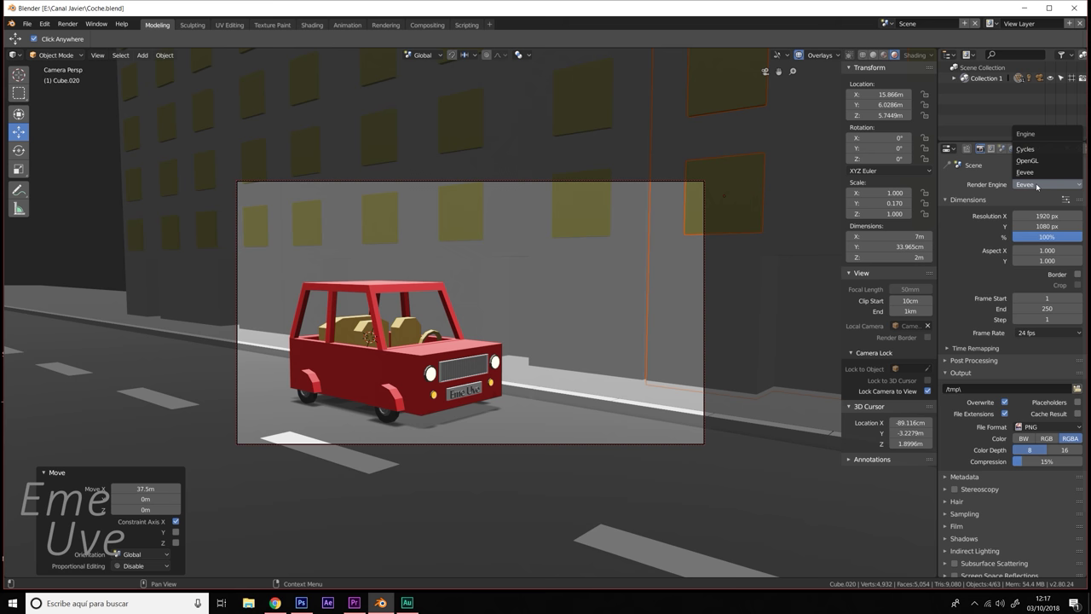
click(1025, 149)
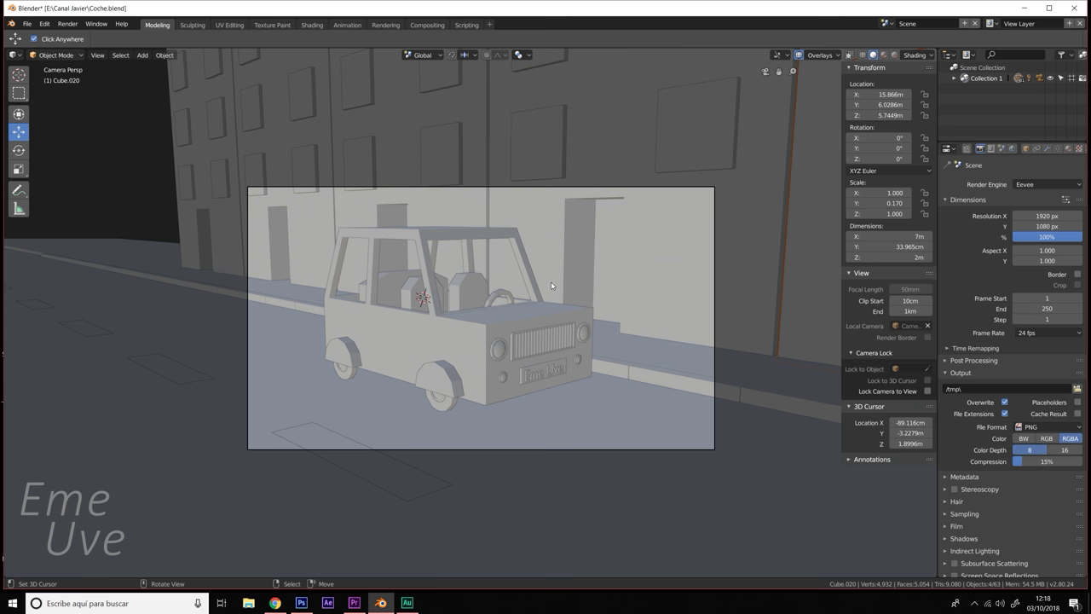
- Preview the car shot in Rendered shading with Cycles confirmed, then return to Solid shading
click(900, 56)
click(896, 55)
click(1022, 183)
click(1031, 153)
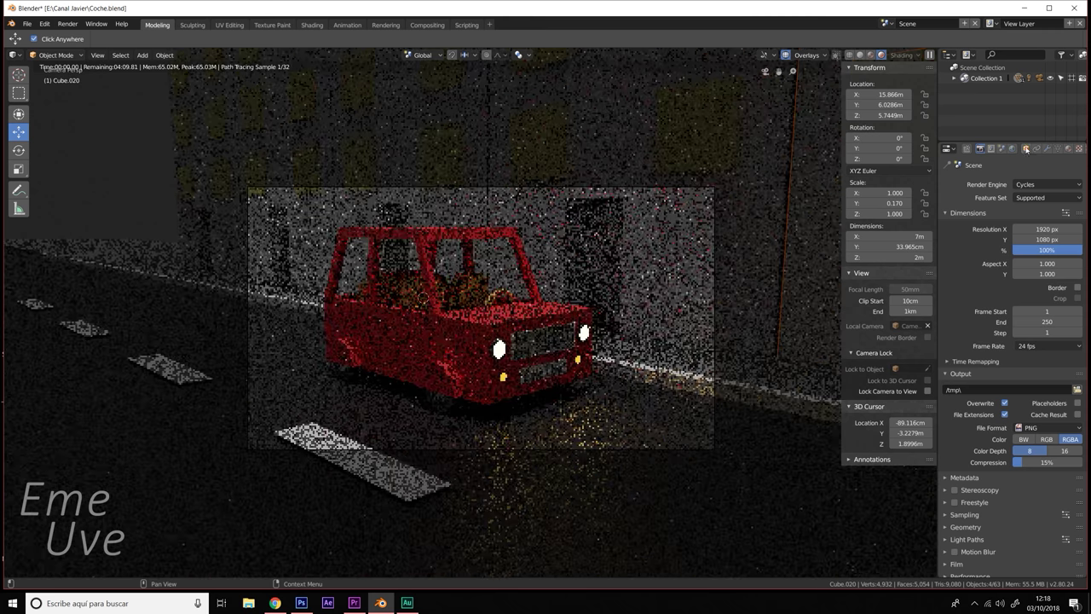
click(860, 55)
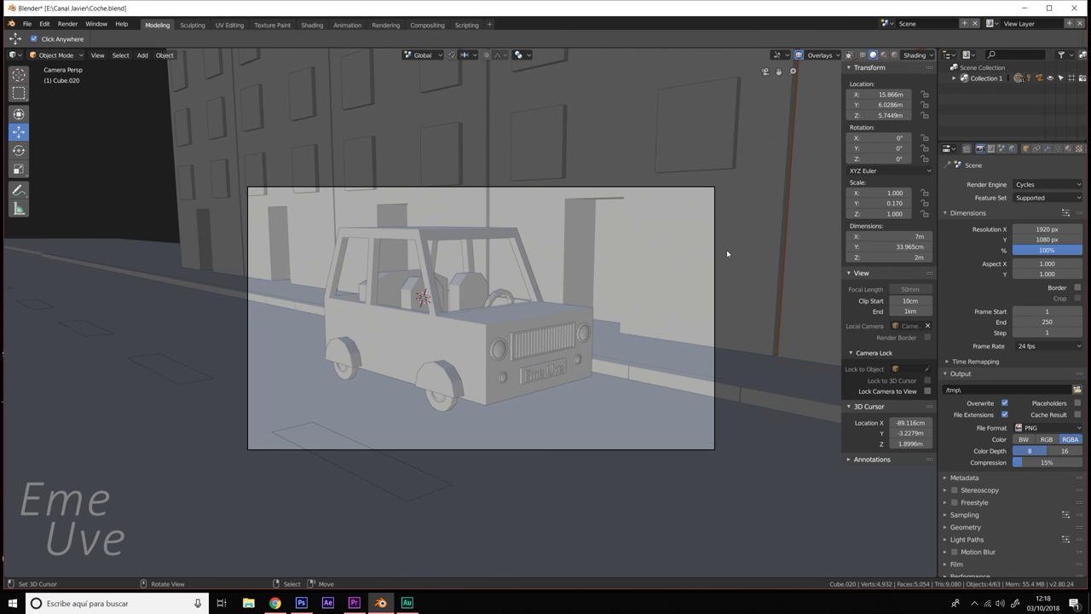
- Find the Sun lamp in Collection 1 of the Outliner, select it and hide it
middle_drag(772, 198, 714, 219)
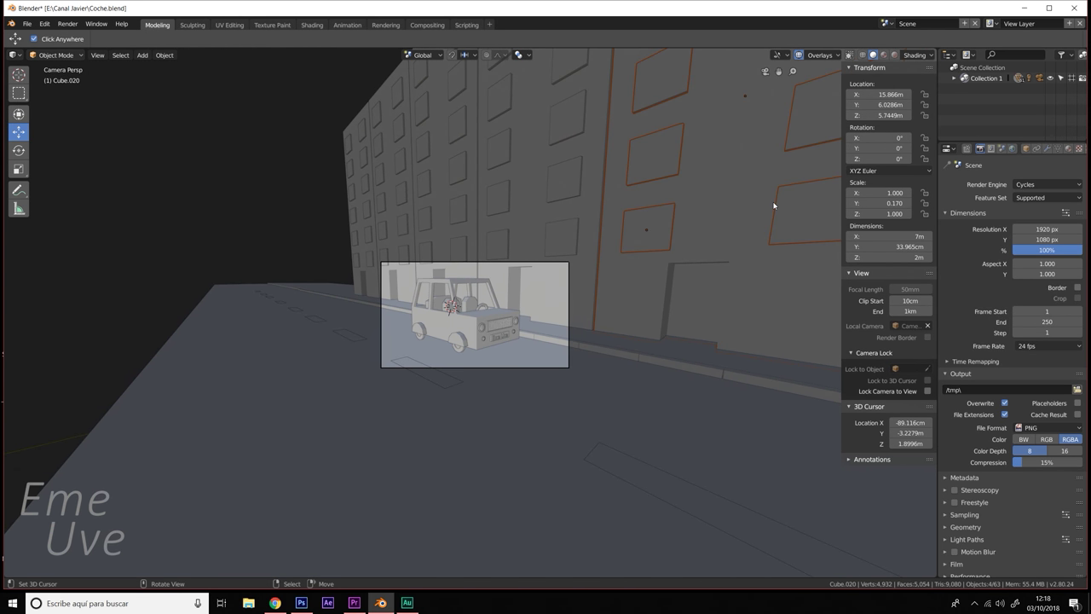
click(953, 78)
scroll(980, 85, down, 3)
scroll(1019, 89, down, 4)
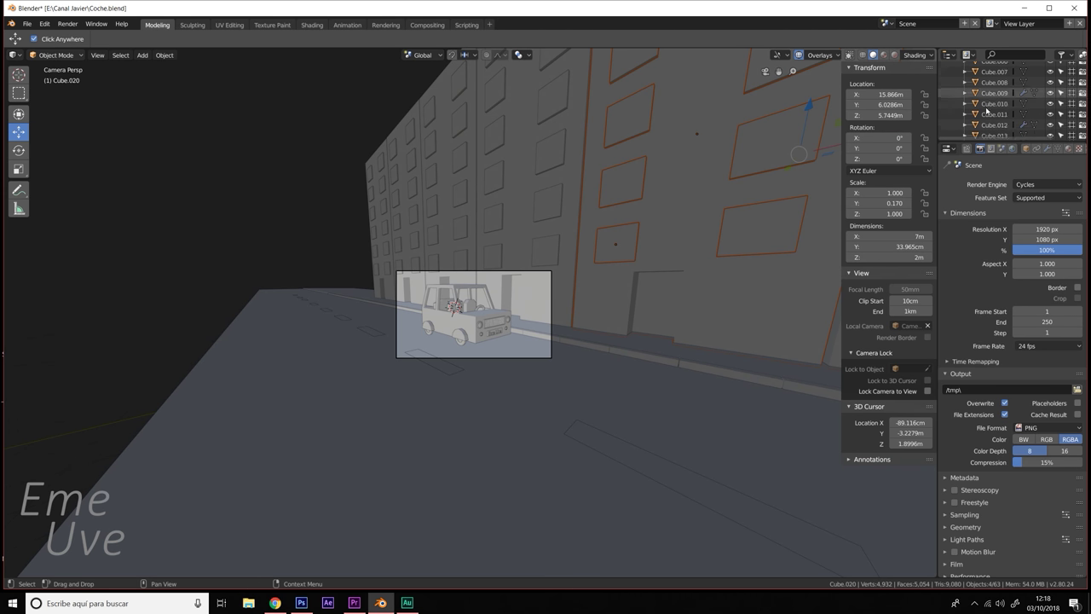
scroll(1023, 93, down, 4)
scroll(1035, 98, down, 4)
scroll(1031, 101, down, 4)
scroll(1018, 103, down, 3)
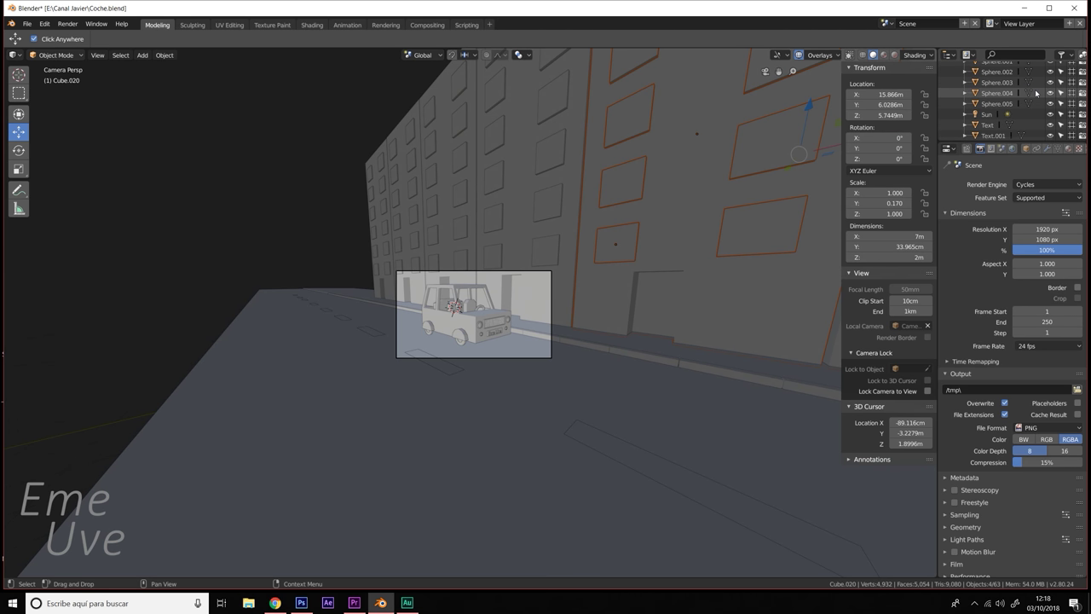
scroll(1001, 111, down, 3)
click(991, 116)
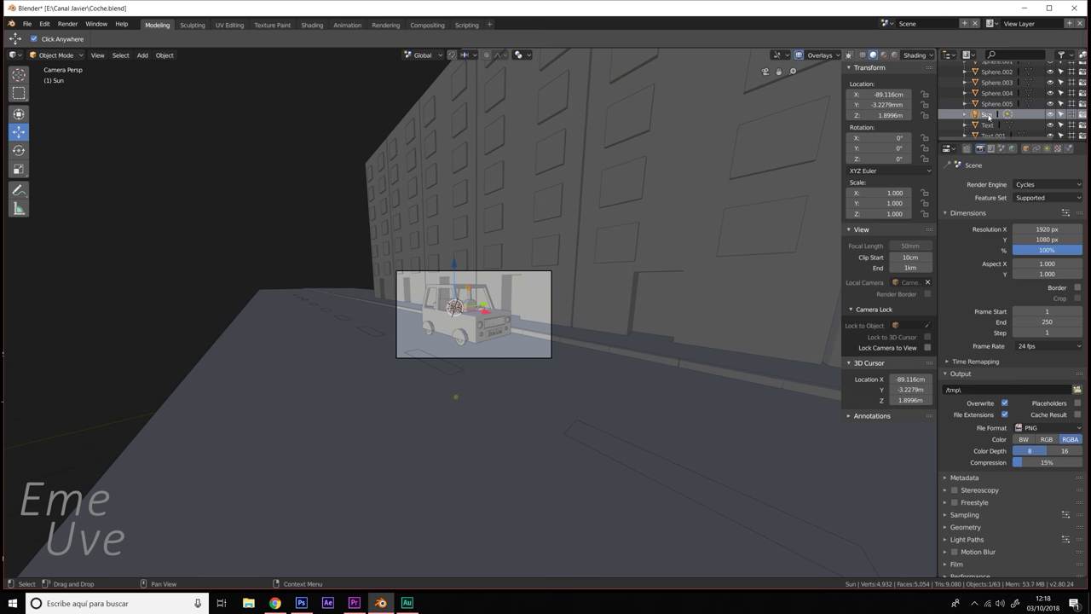
click(1050, 114)
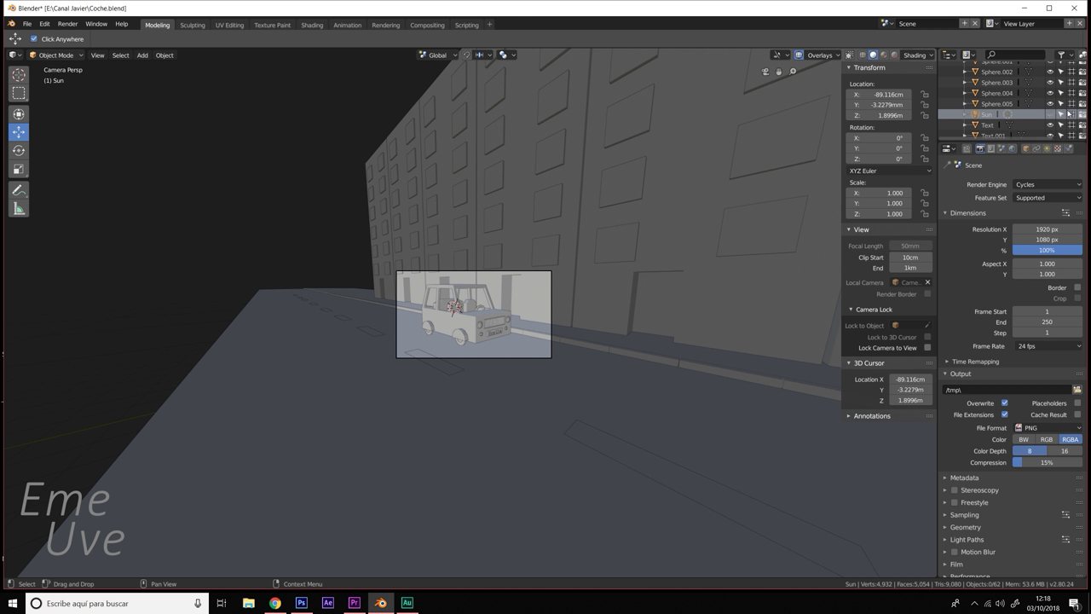
- Delete the Sun object from the scene through its Outliner context menu
scroll(1084, 115, up, 1)
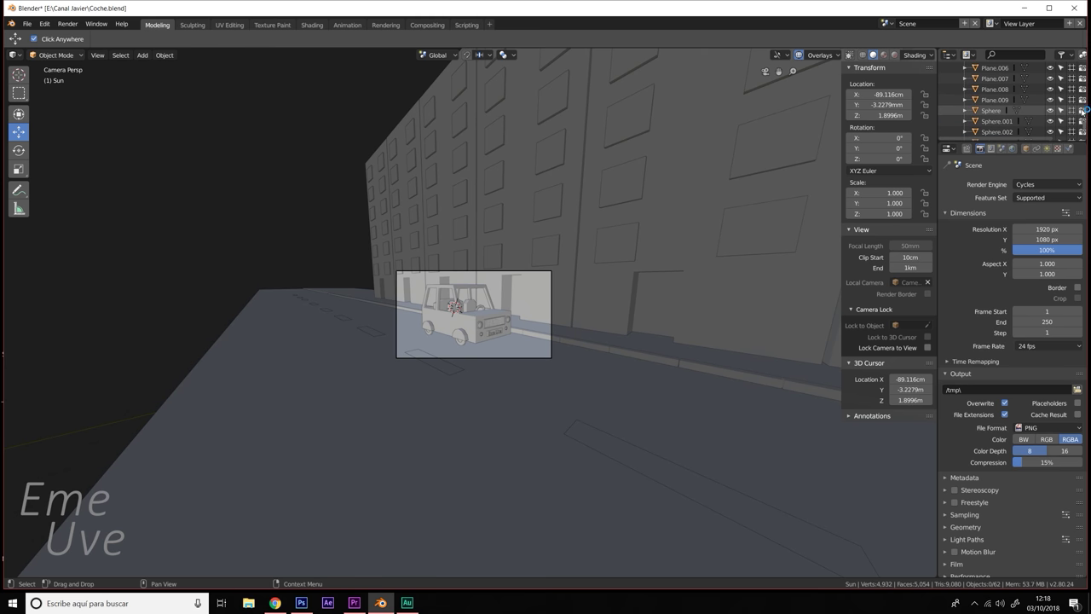
scroll(1069, 121, up, 1)
scroll(1067, 125, down, 1)
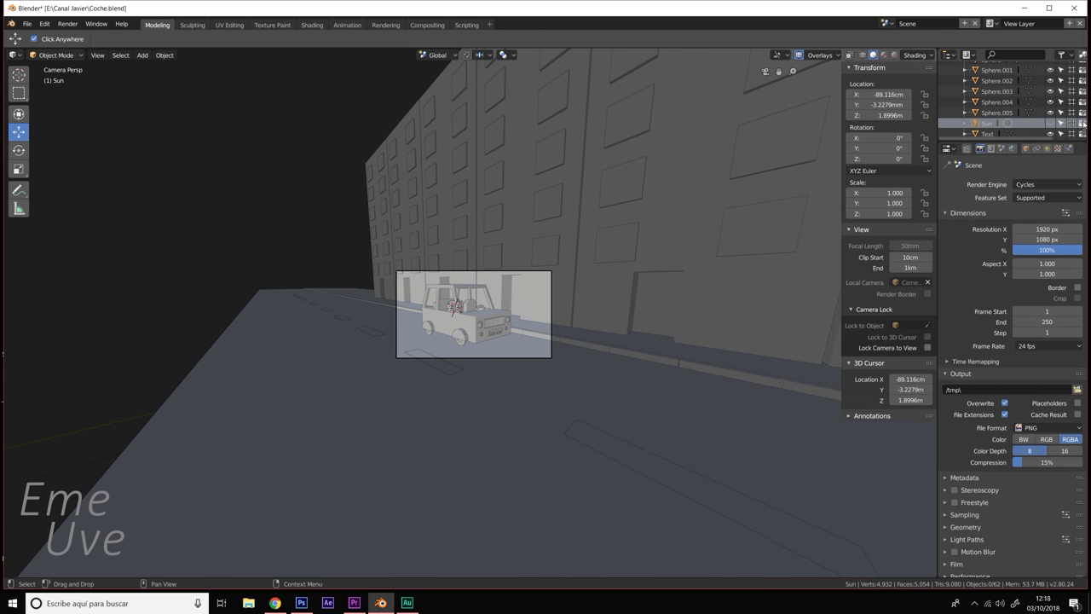
click(966, 124)
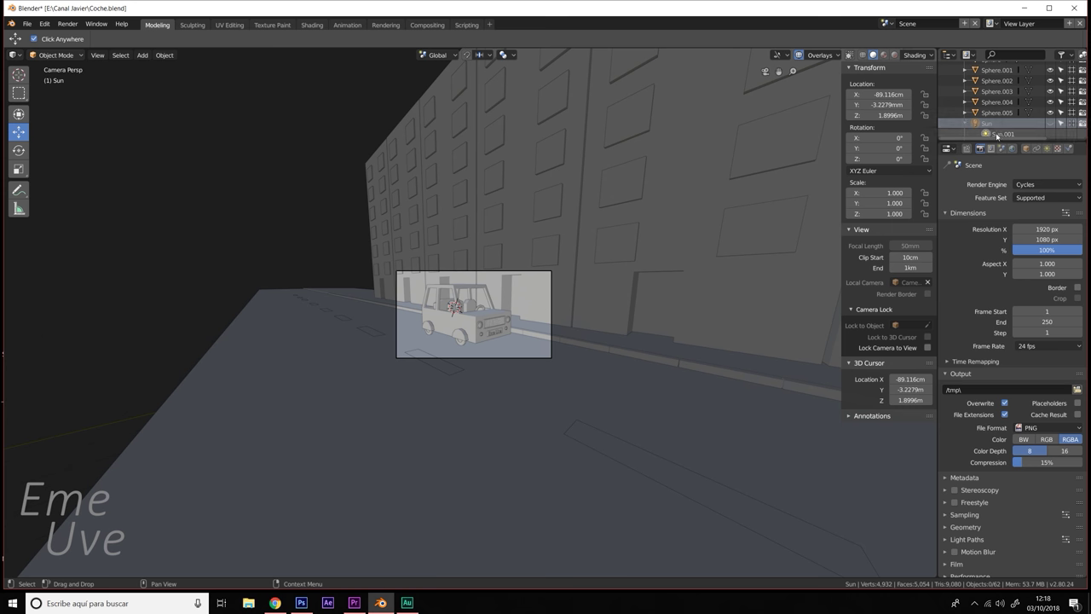
right_click(997, 135)
click(1002, 182)
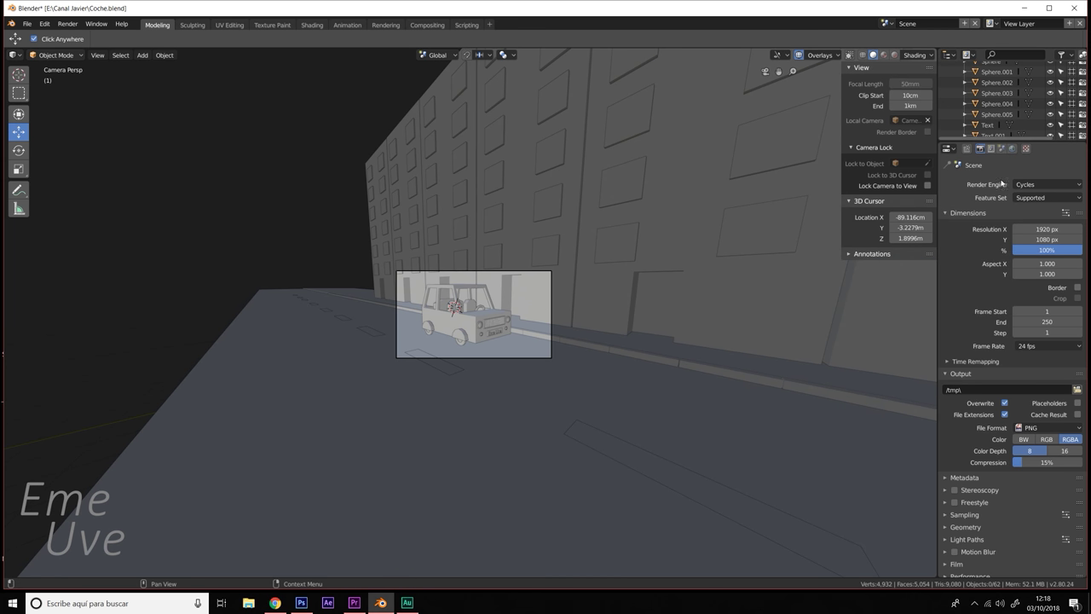
scroll(554, 317, up, 5)
- Add a new mesh plane to the street scene
scroll(589, 304, up, 2)
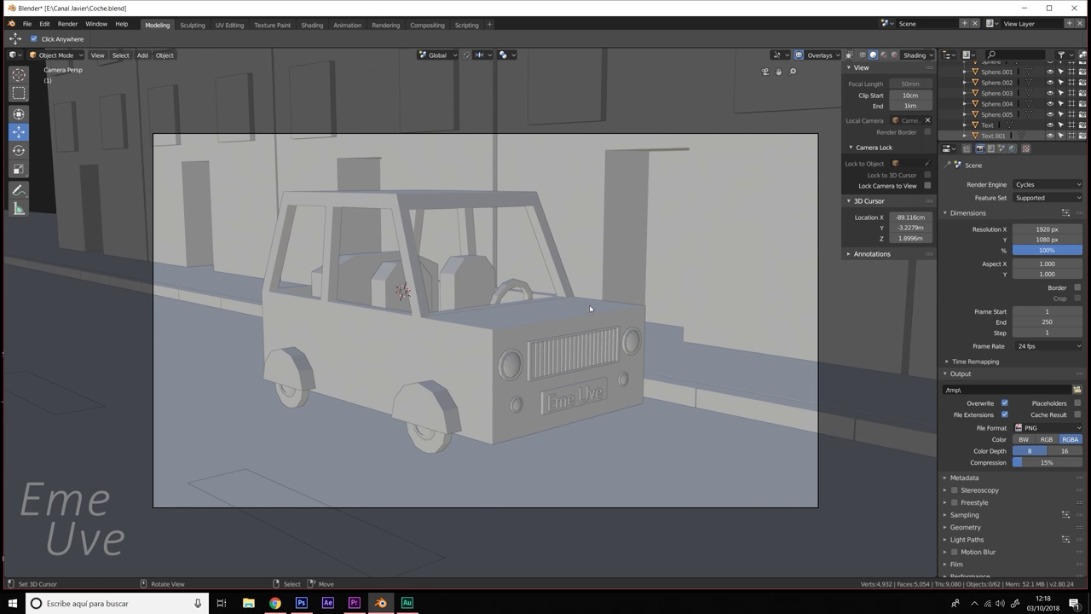
mouse_move(589, 304)
middle_down()
mouse_move(696, 309)
mouse_move(688, 305)
middle_up()
scroll(688, 304, down, 2)
scroll(622, 335, down, 1)
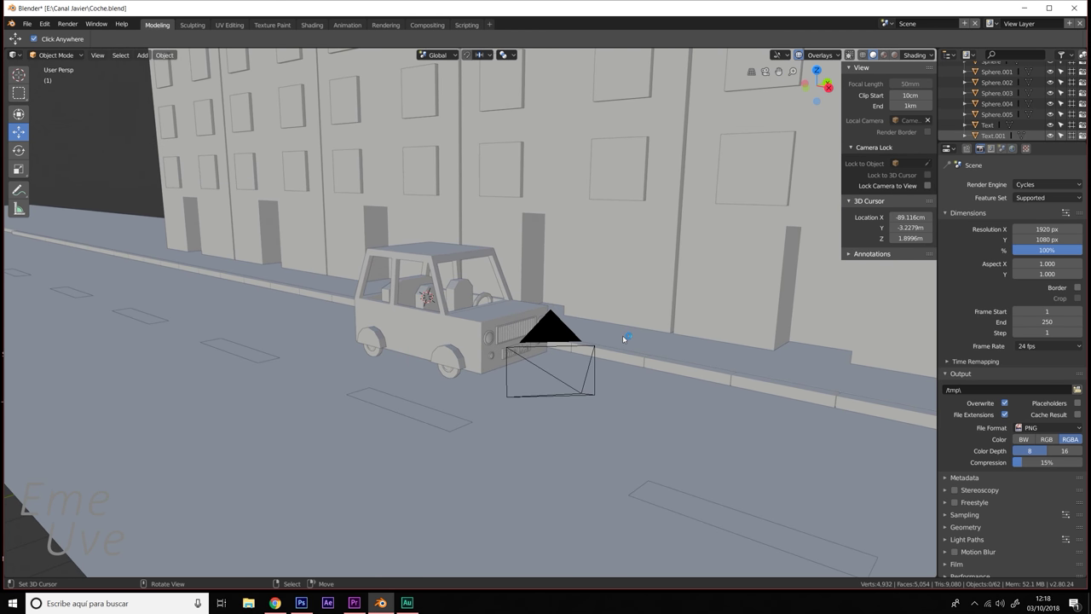
scroll(710, 328, down, 2)
scroll(710, 329, down, 1)
scroll(650, 343, down, 1)
scroll(650, 343, down, 1)
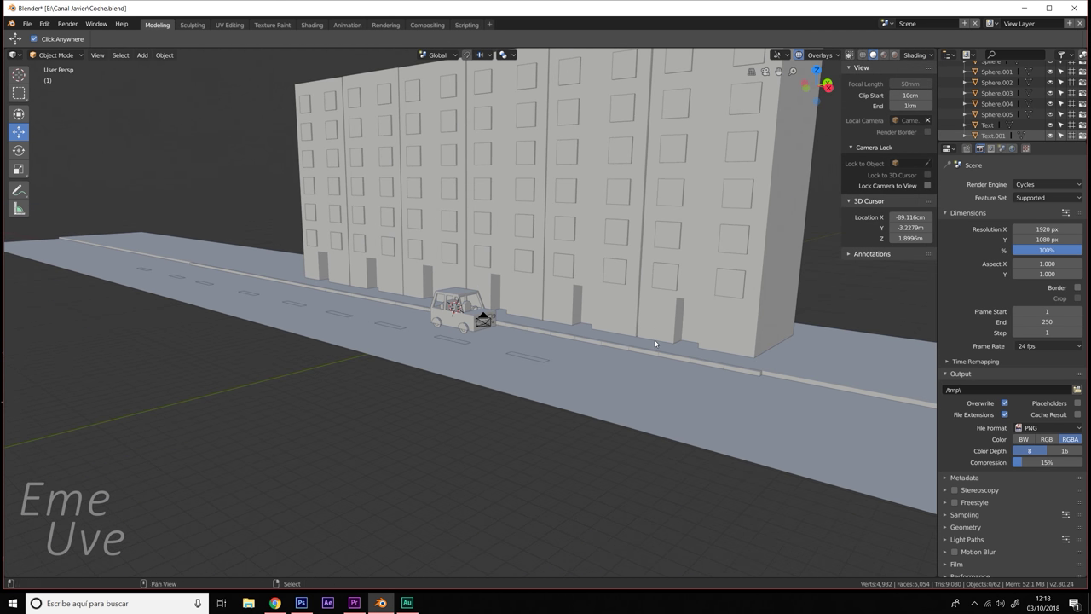
key(shift+a)
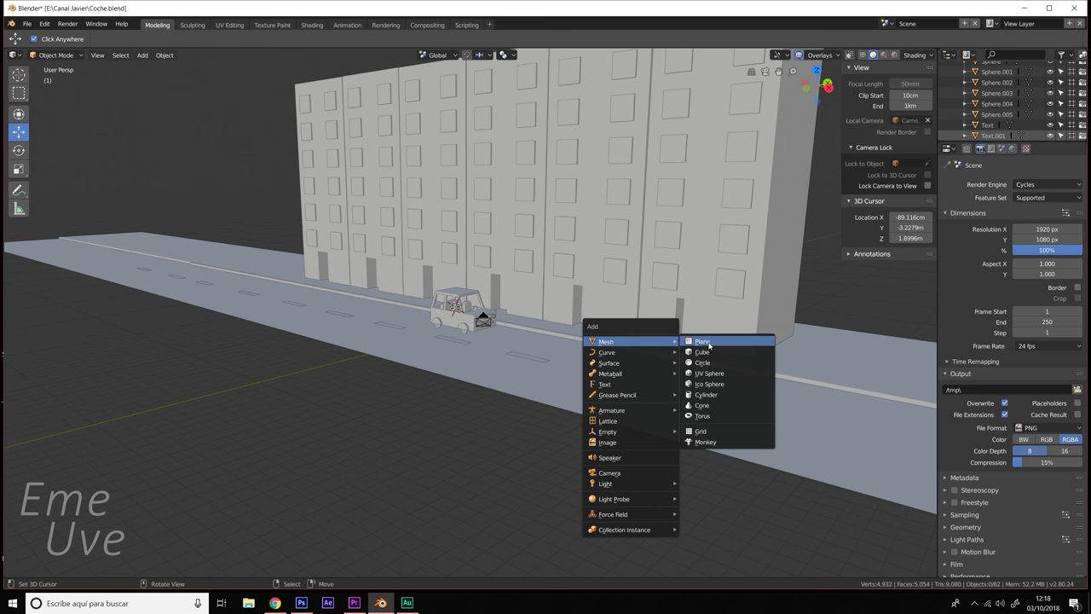
click(710, 341)
- Move the plane about 17.2 m along X and rotate it 90° about Y to stand upright
key(g)
key(x)
click(626, 338)
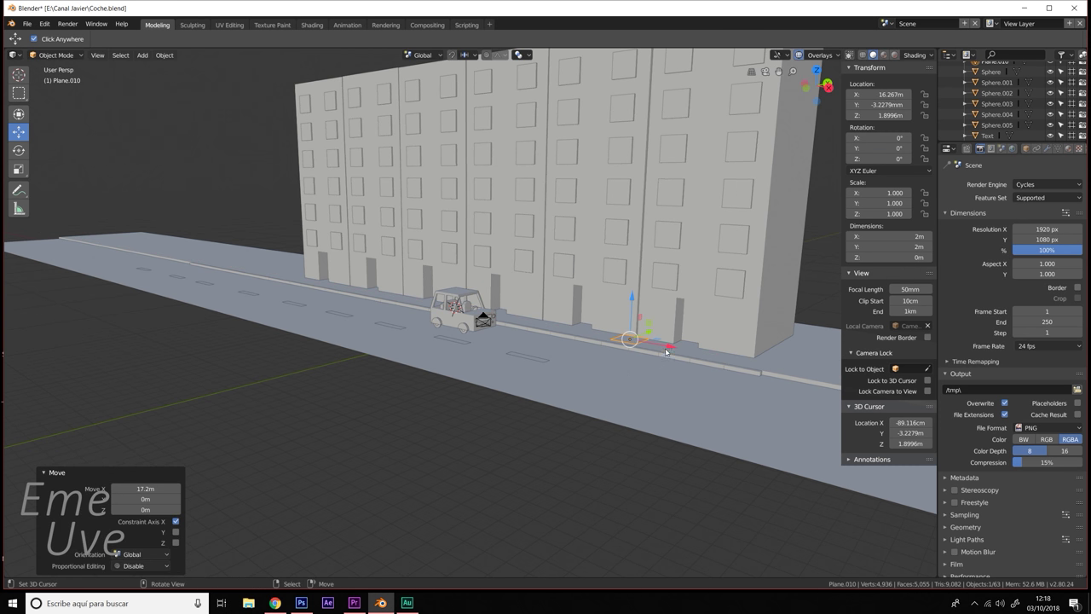
scroll(539, 356, up, 2)
scroll(540, 356, up, 2)
scroll(539, 357, down, 1)
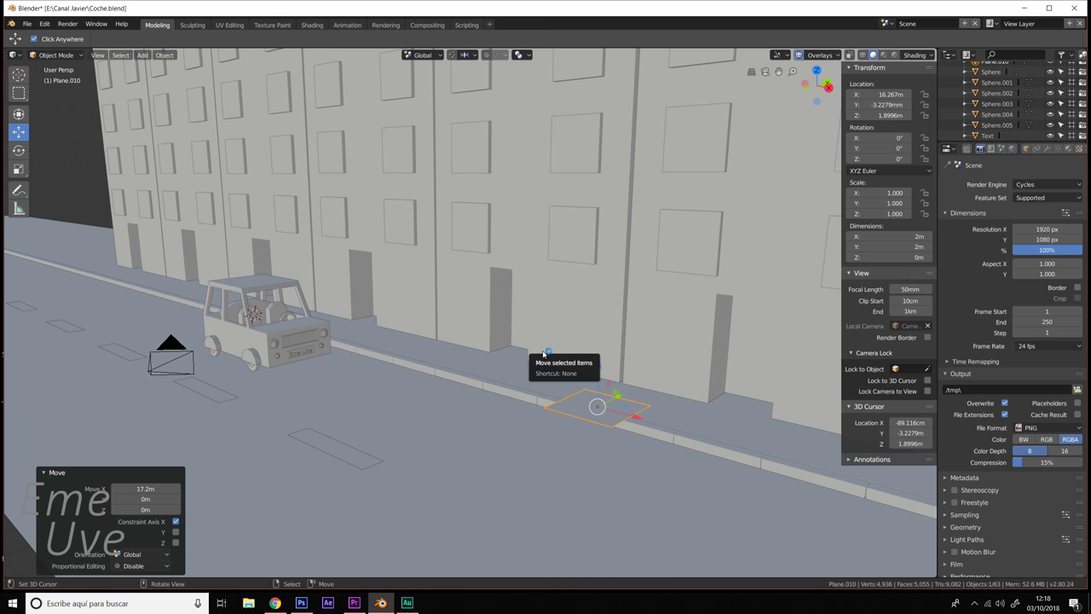
text(ry90)
key(Return)
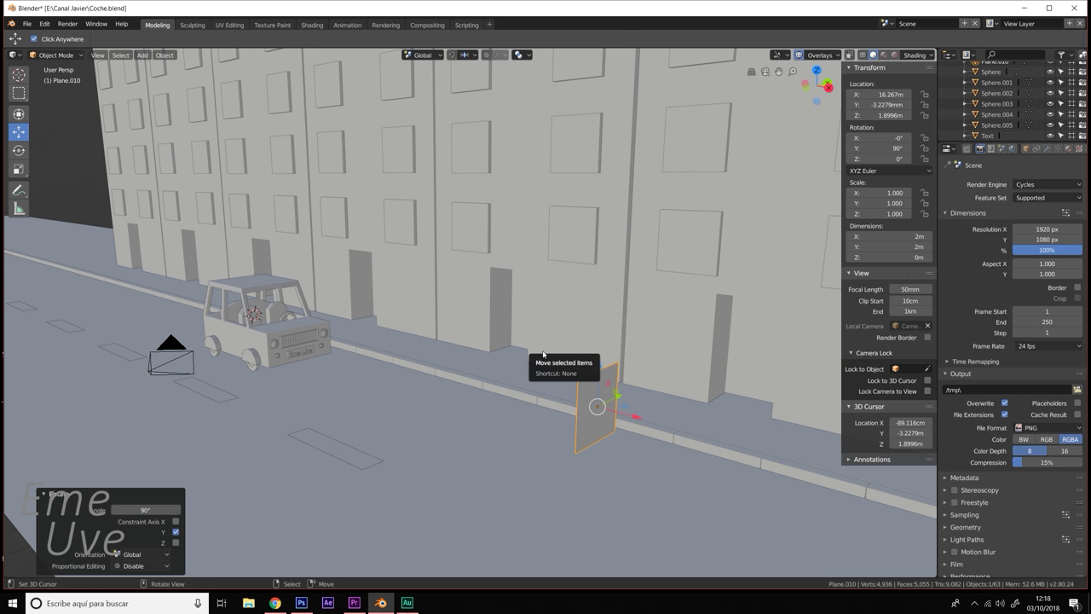
- Scale the upright plane into a tall panel about 10.15 × 7.77 m, then check it from the camera
key(ctrl+grave)
click(540, 413)
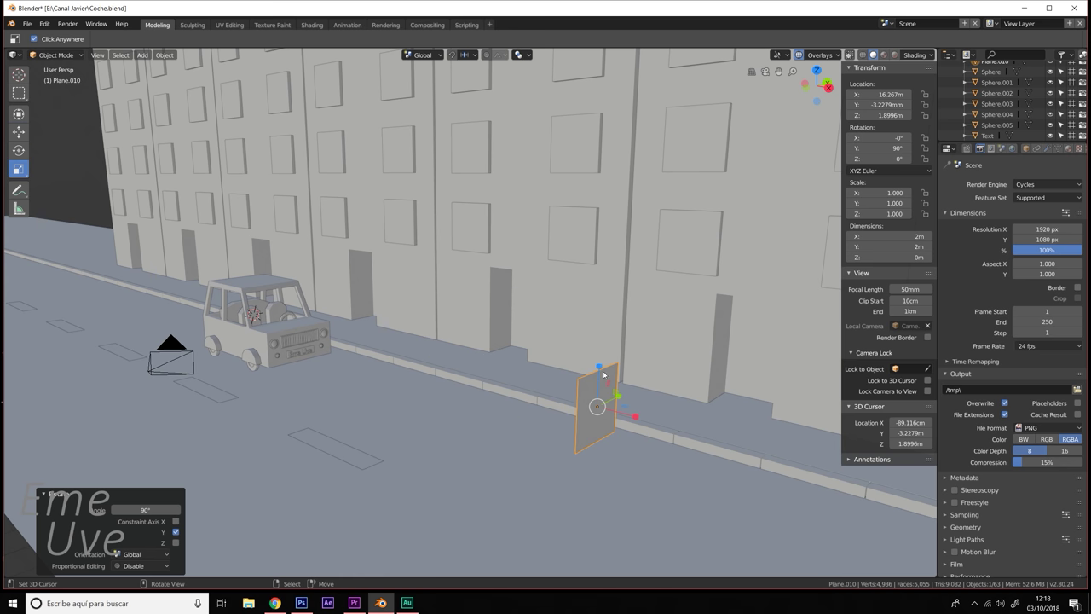
drag(599, 365, 611, 304)
drag(618, 394, 662, 360)
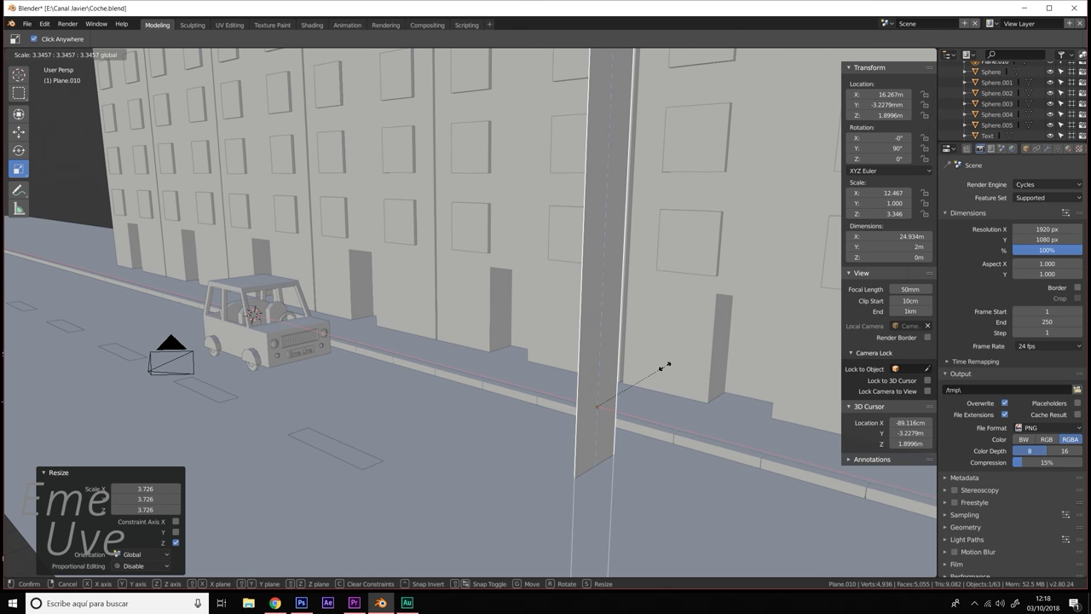
key(ctrl+z)
mouse_move(625, 402)
mouse_down()
mouse_move(631, 361)
mouse_move(599, 359)
mouse_up()
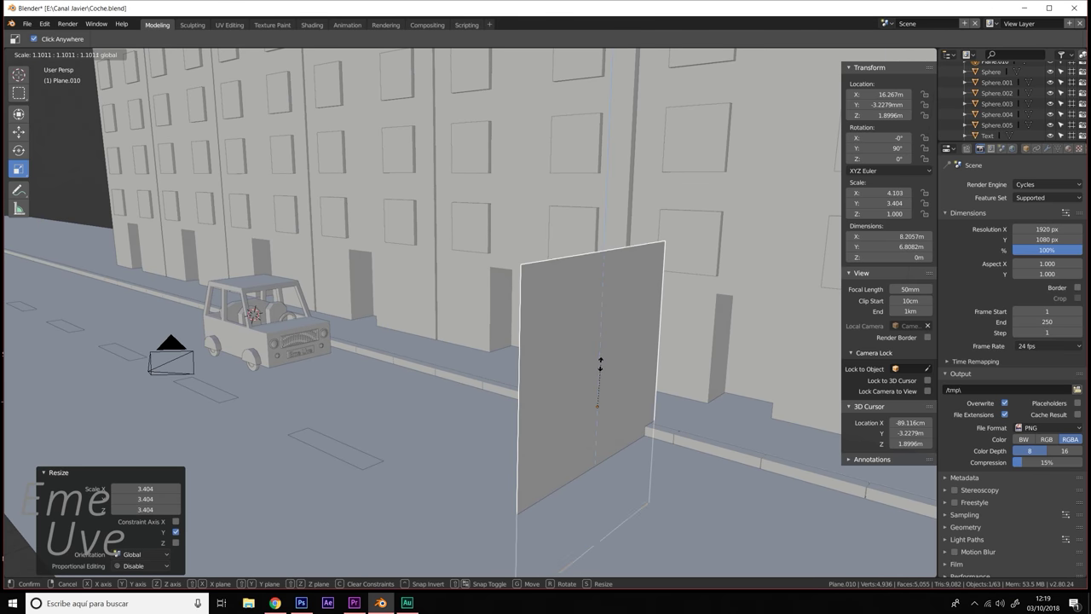
key(s)
click(620, 396)
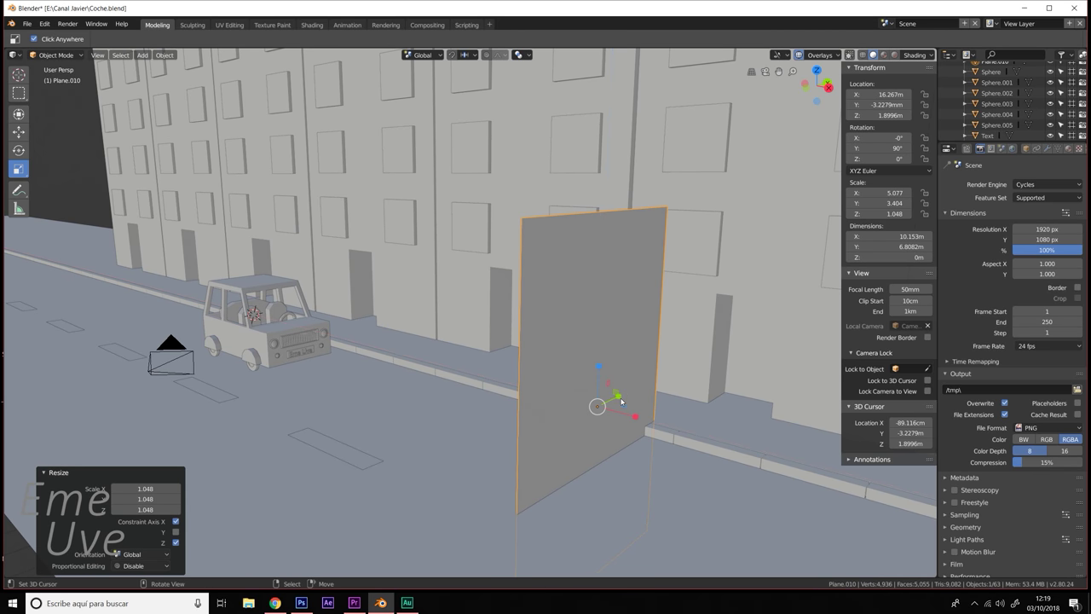
key(s)
key(y)
click(673, 402)
mouse_move(681, 404)
middle_down()
mouse_move(732, 400)
mouse_move(710, 387)
middle_up()
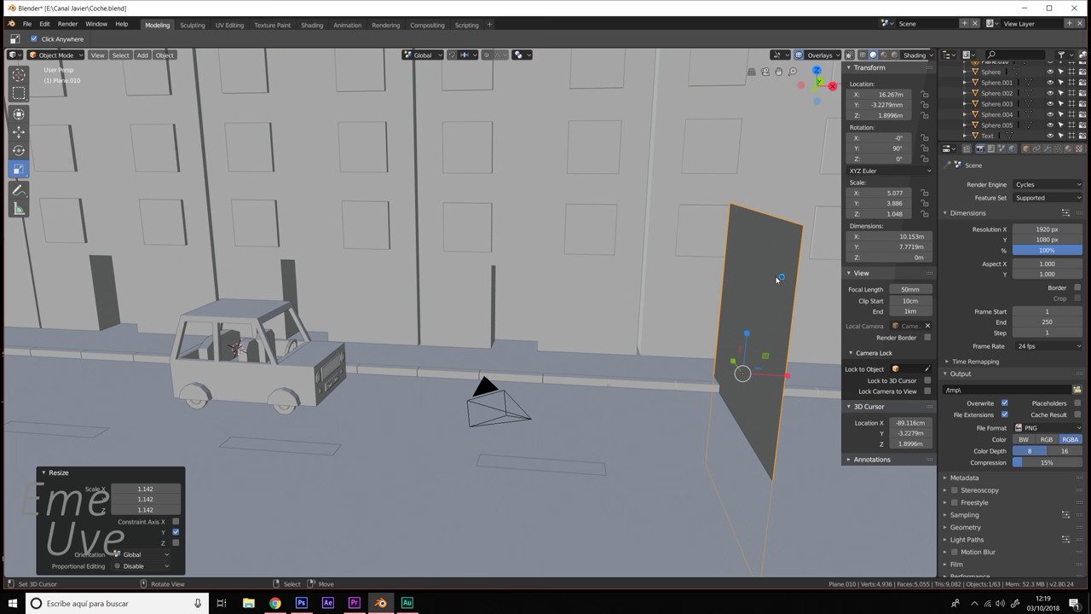
key(KP_0)
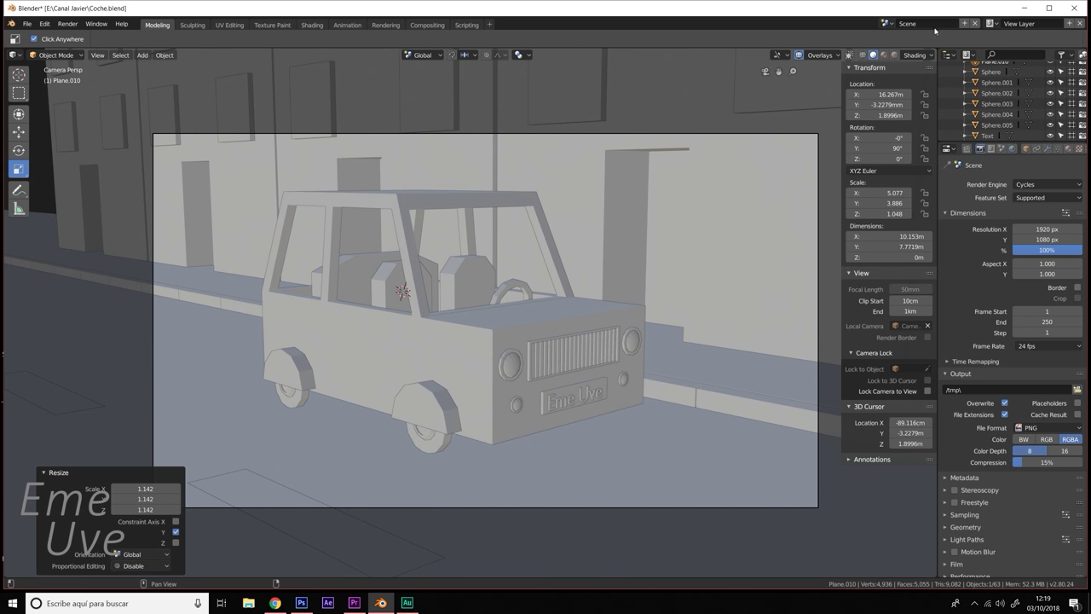
- In Rendered shading, give the panel a new material with an Emission surface
click(895, 55)
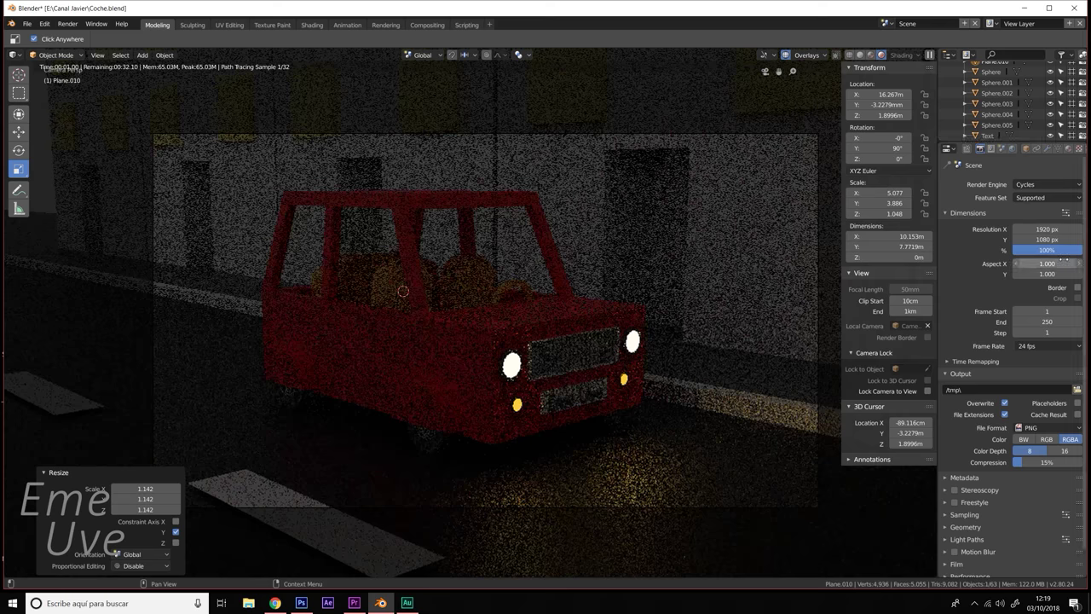
click(1070, 149)
click(998, 218)
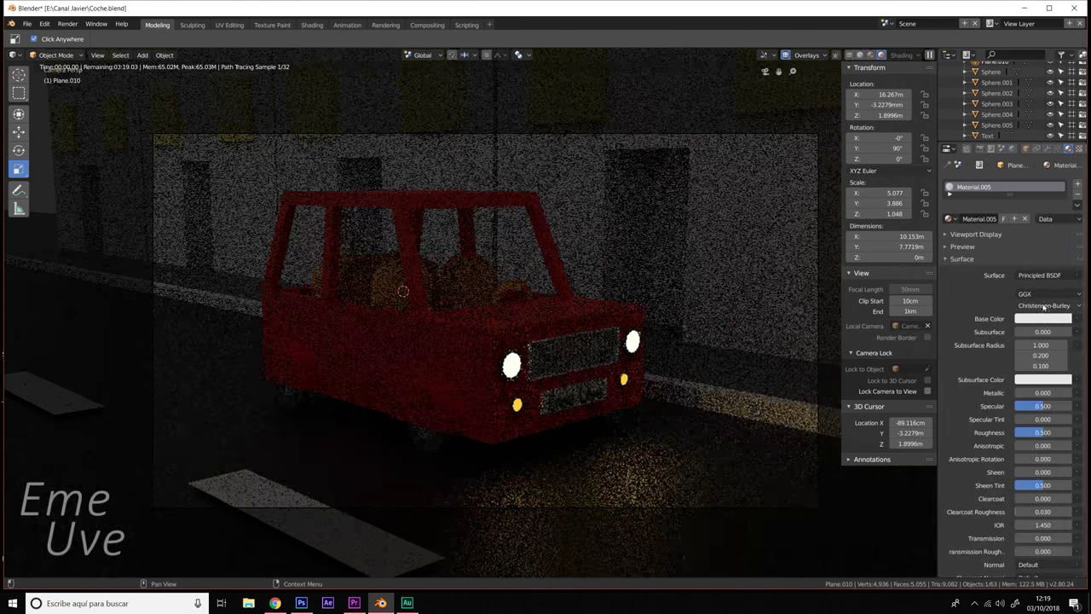
click(1041, 275)
click(958, 345)
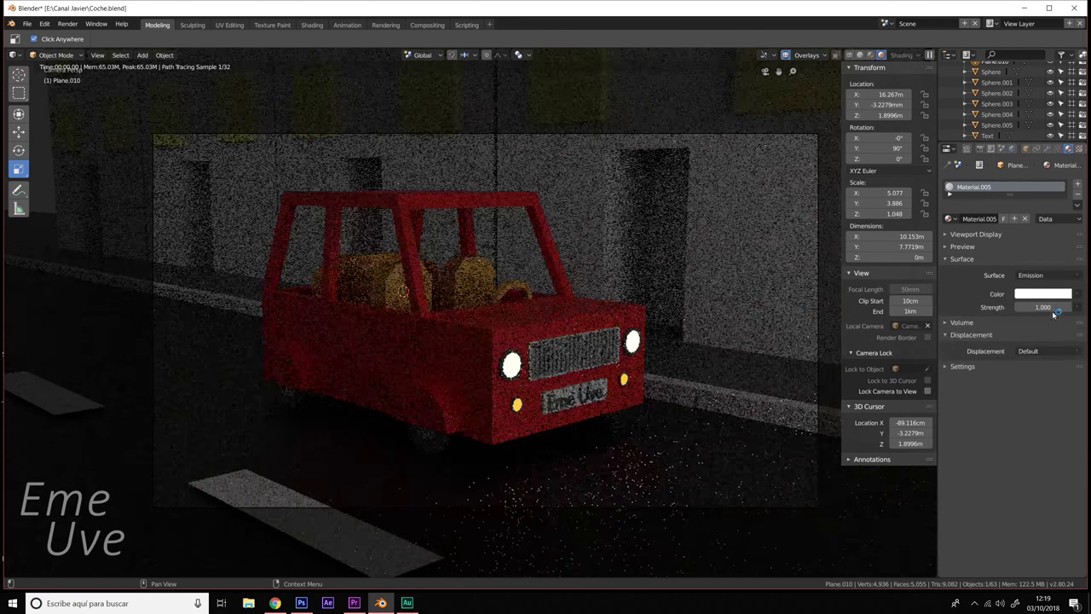
- Set the emission colour to light orange and strength to 16.1
click(1042, 293)
click(998, 210)
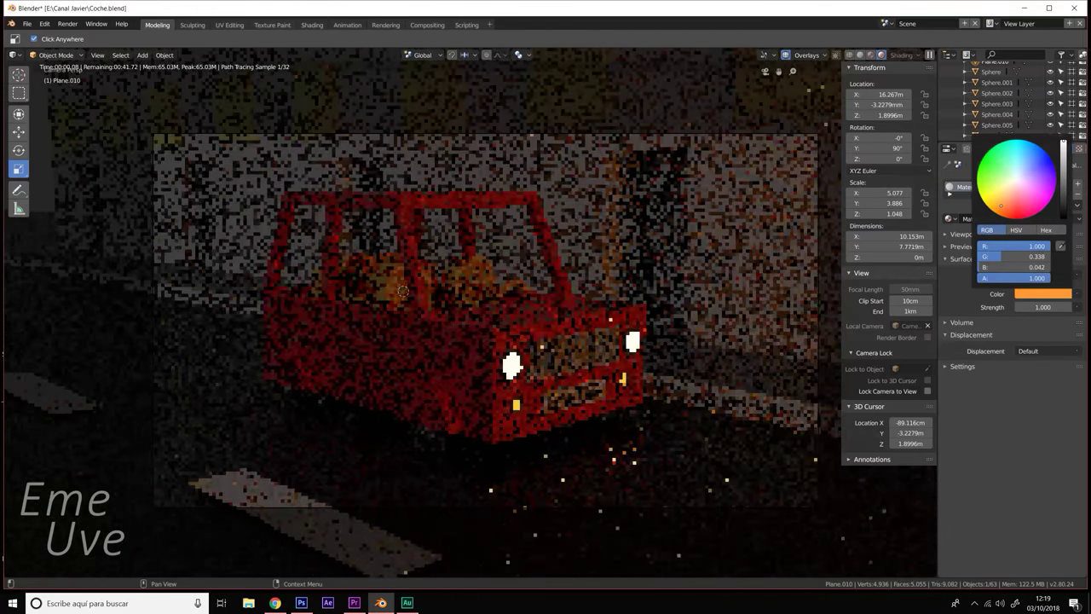
click(1003, 197)
drag(1042, 307, 1076, 306)
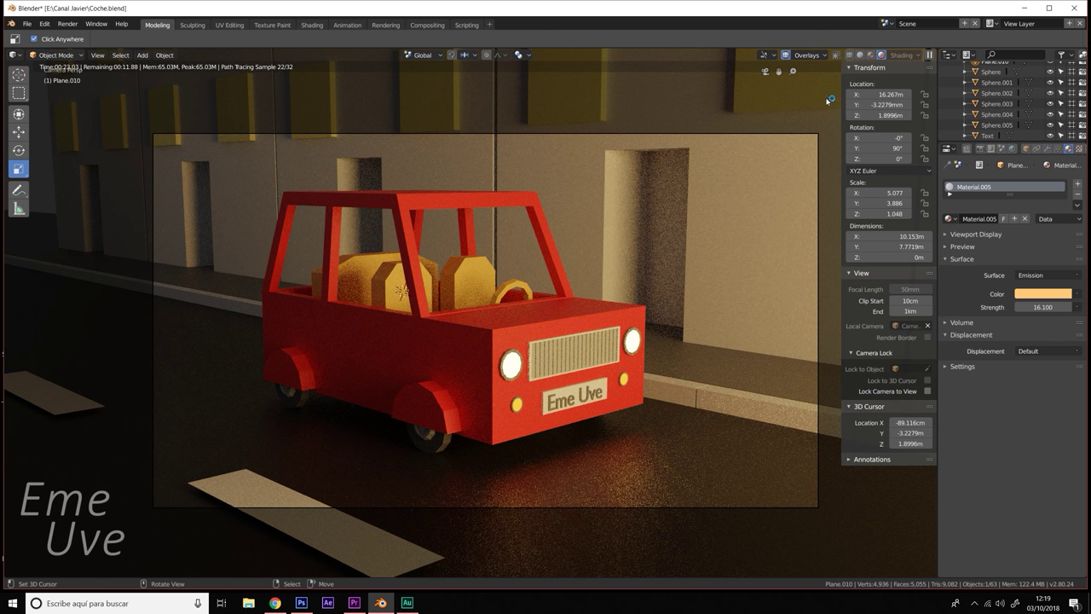
- Render the final 1920×1080 Cycles image from the camera with Render Image
click(72, 24)
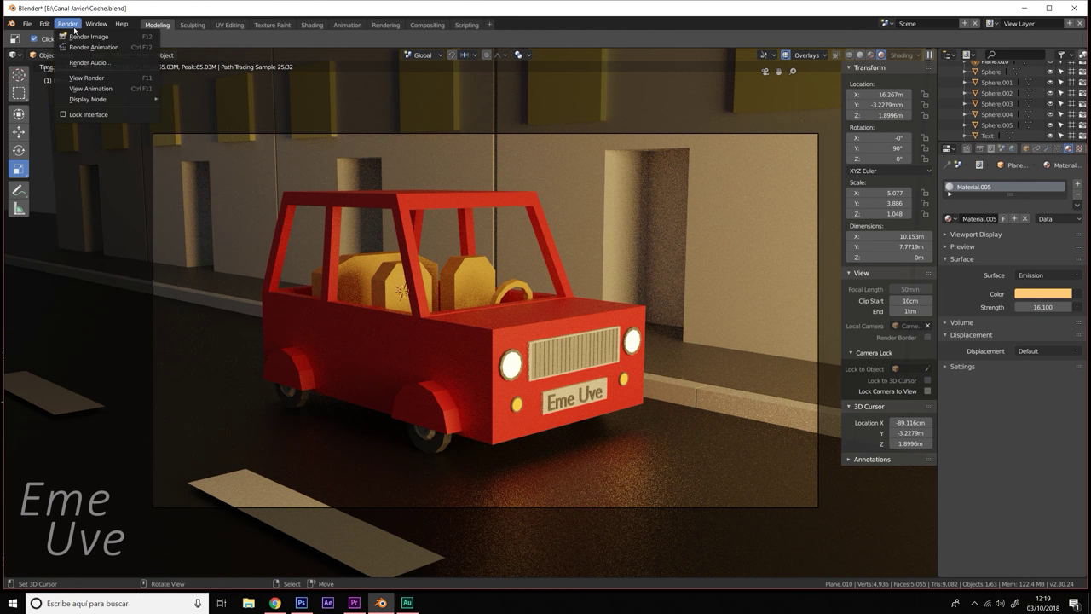
click(965, 149)
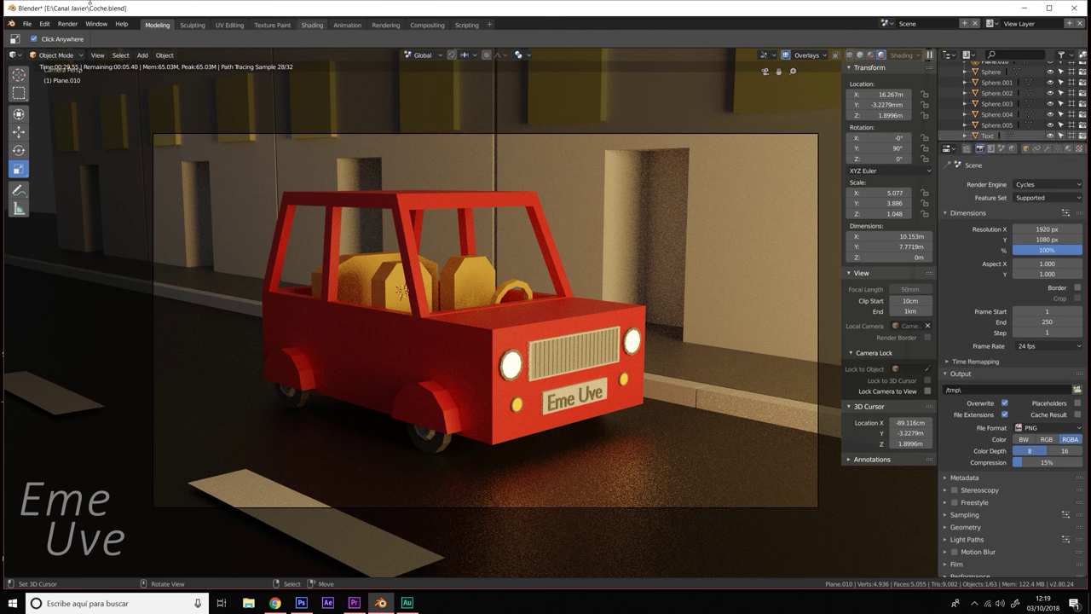
click(67, 23)
click(85, 38)
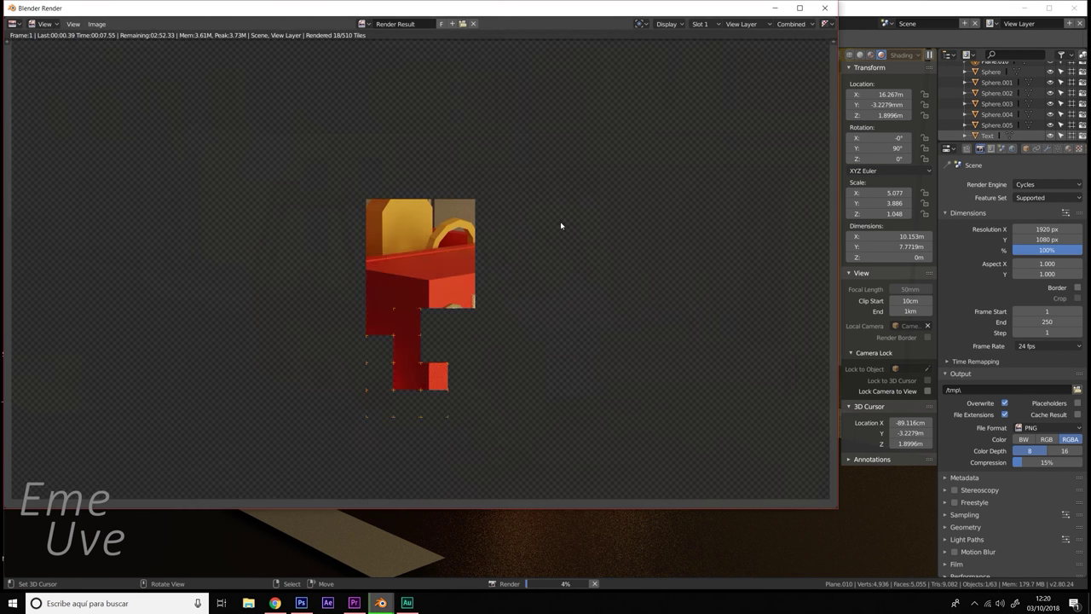